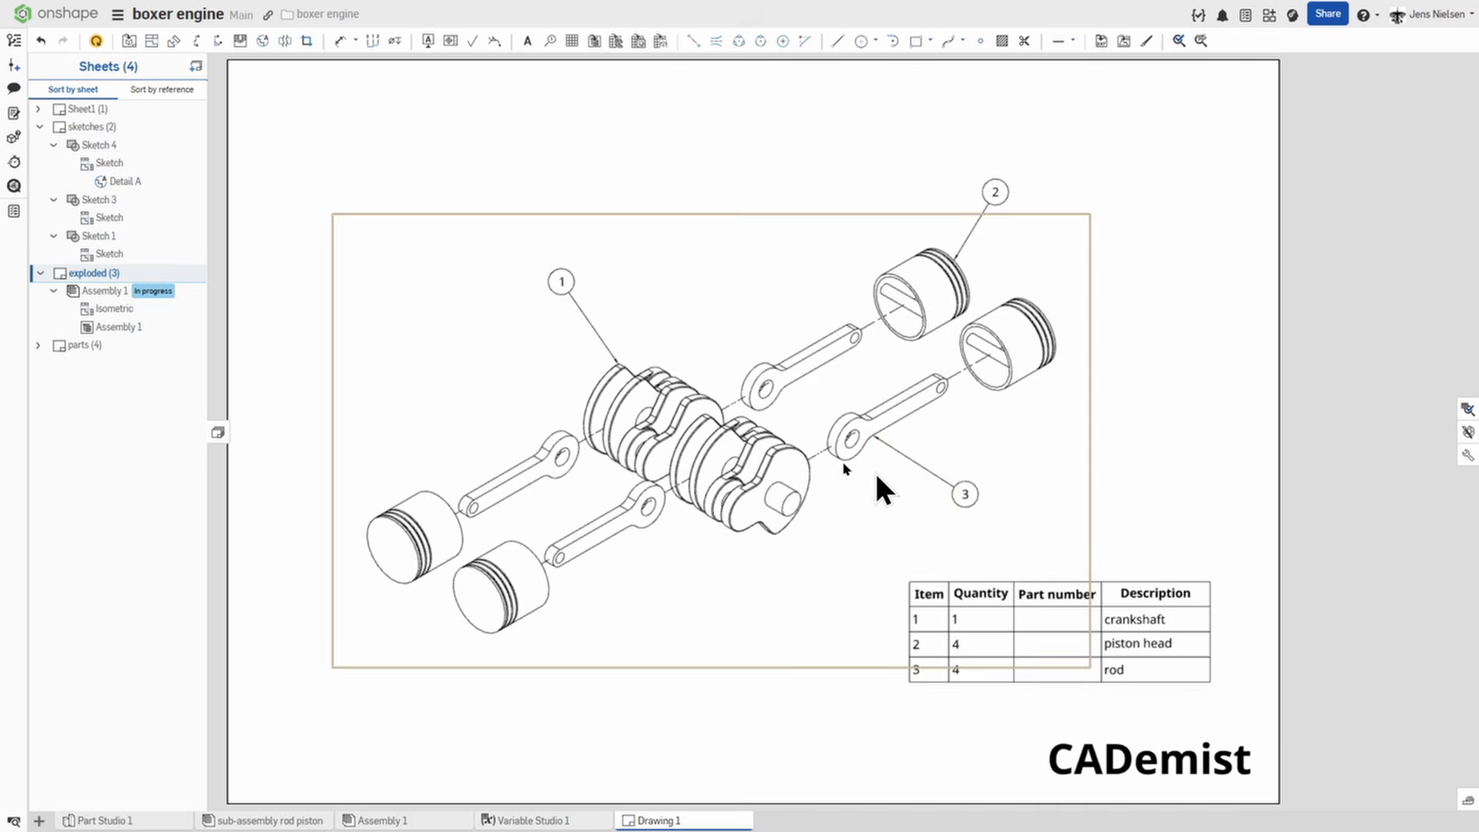
# Review the sketches and parts sheets of the boxer engine drawing for the crankshaft dimensions.
pyautogui.click(87, 128)
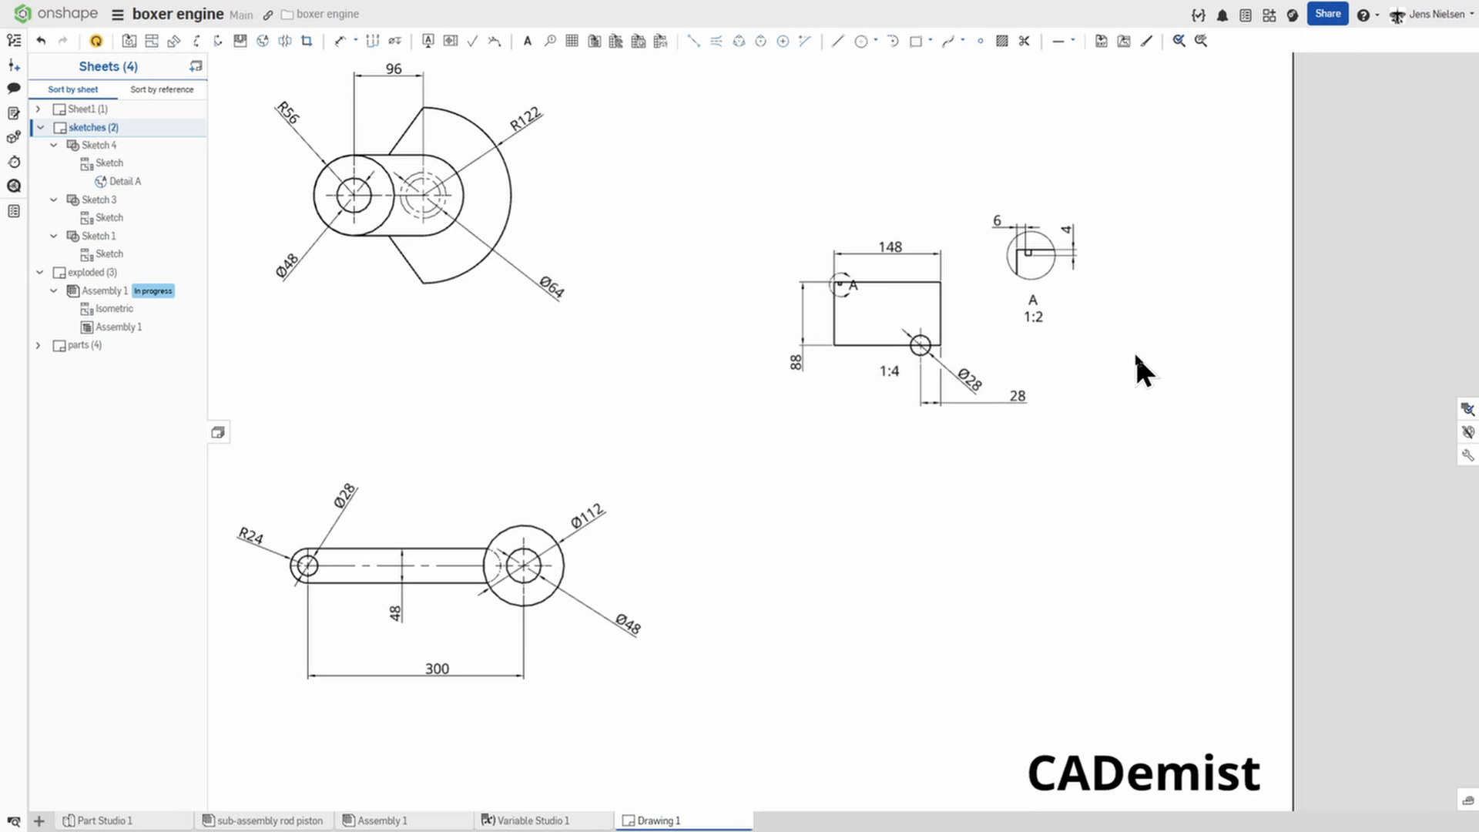
pyautogui.click(91, 344)
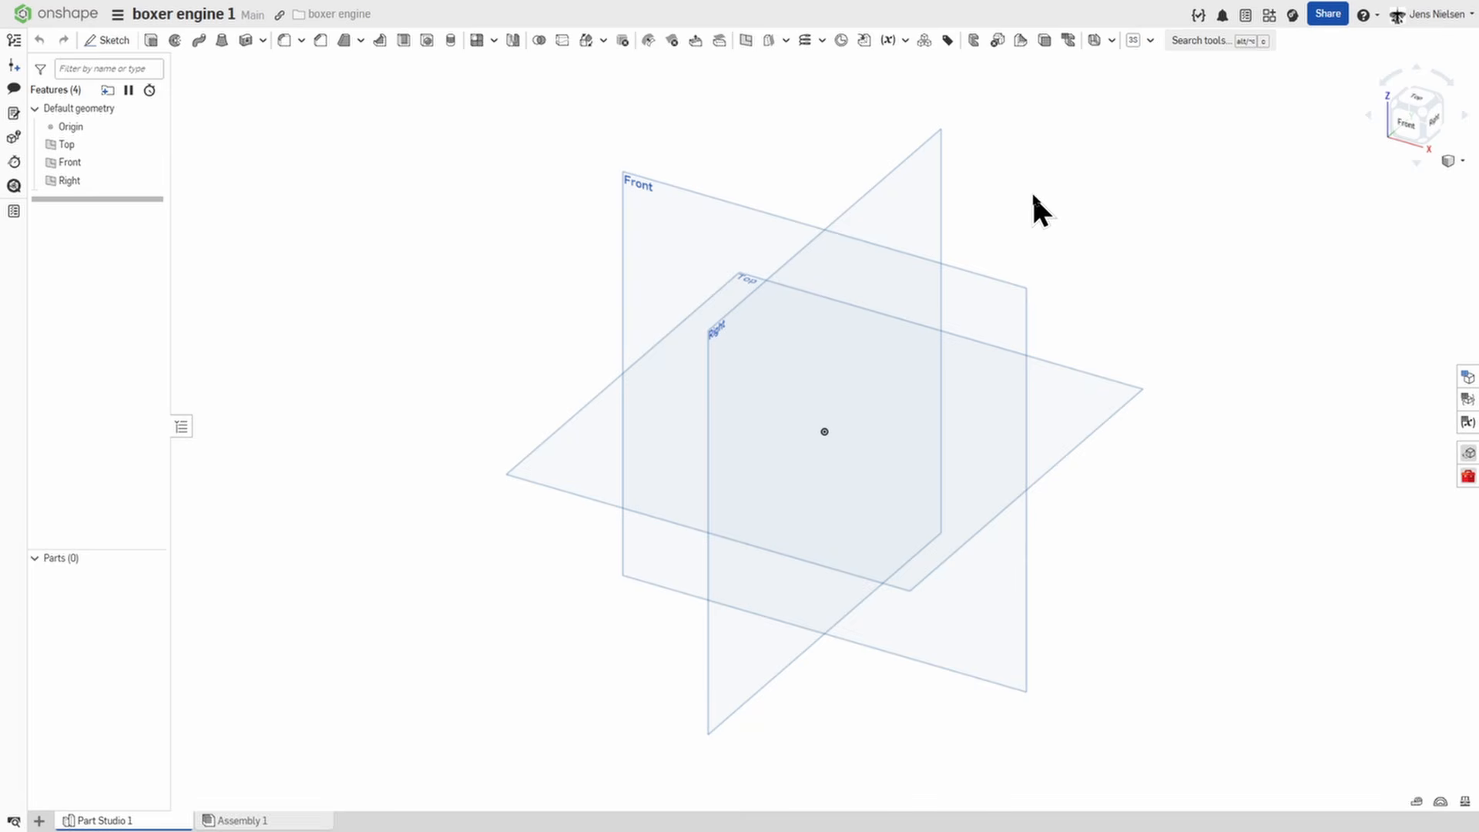
# Start a sketch on the Front plane, view it straight on and hide the default planes.
pyautogui.press('s')
pyautogui.click(1050, 186)
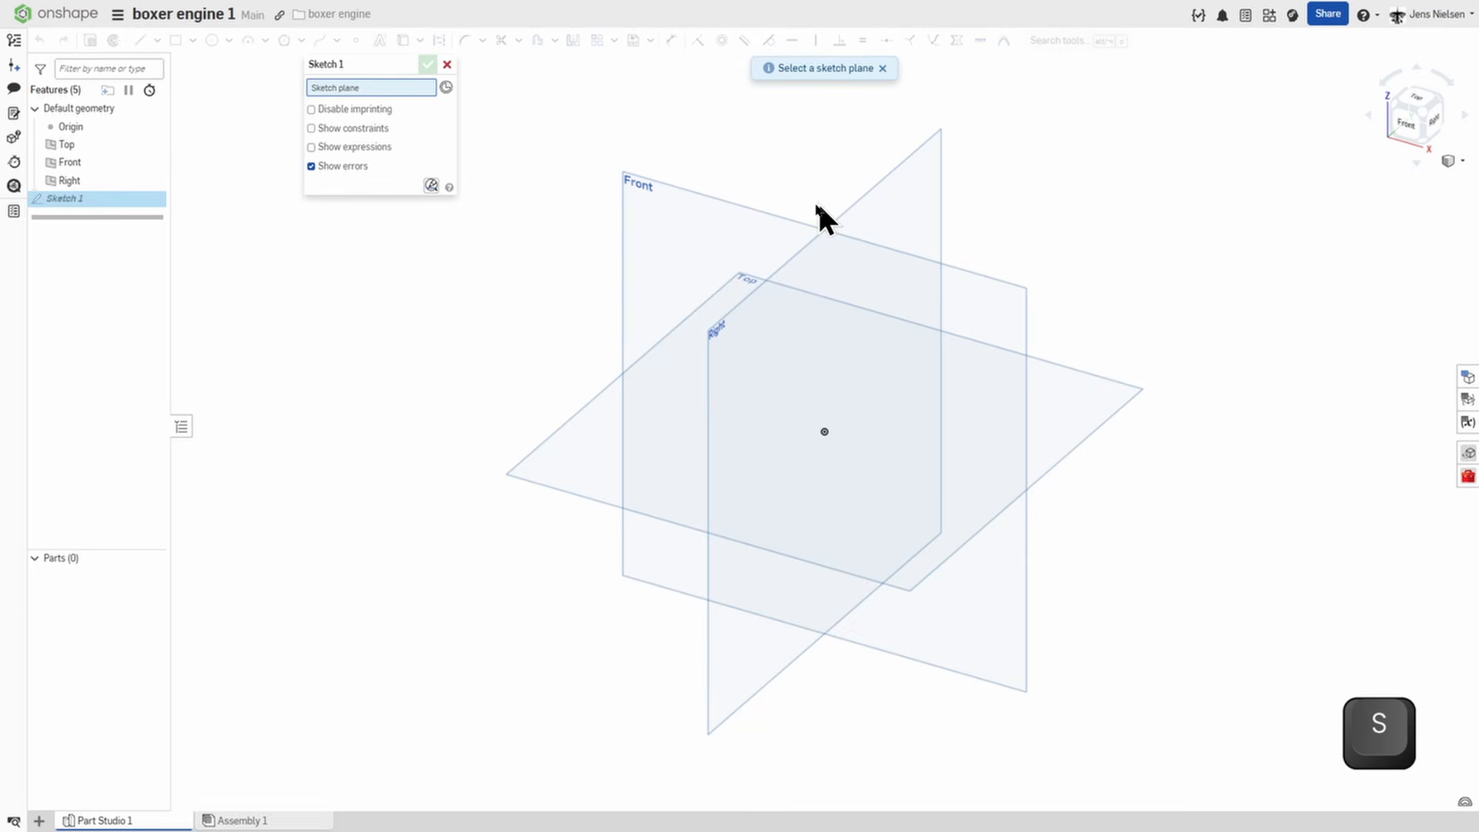
pyautogui.click(775, 216)
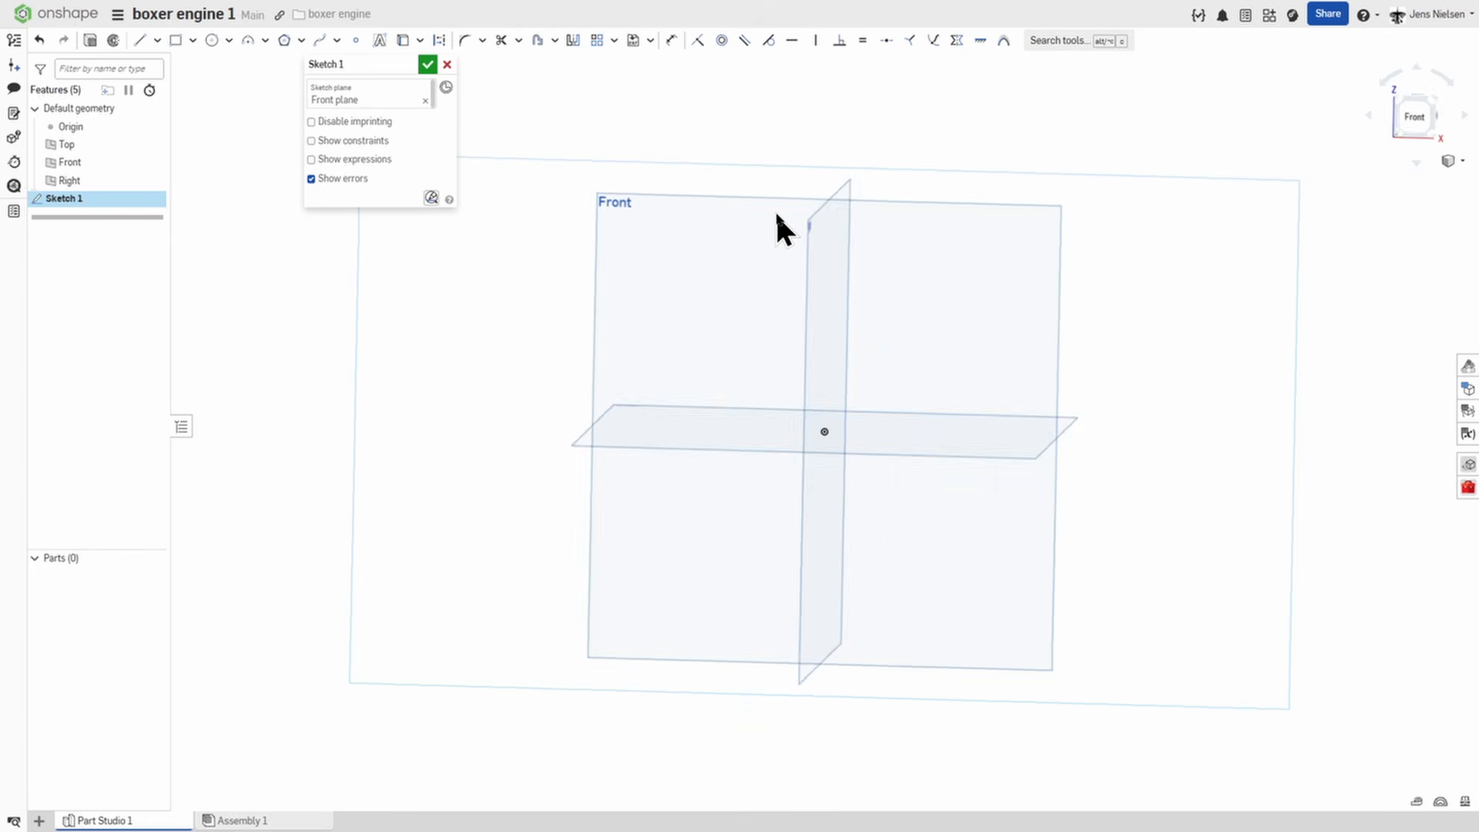
pyautogui.press('n')
pyautogui.press('p')
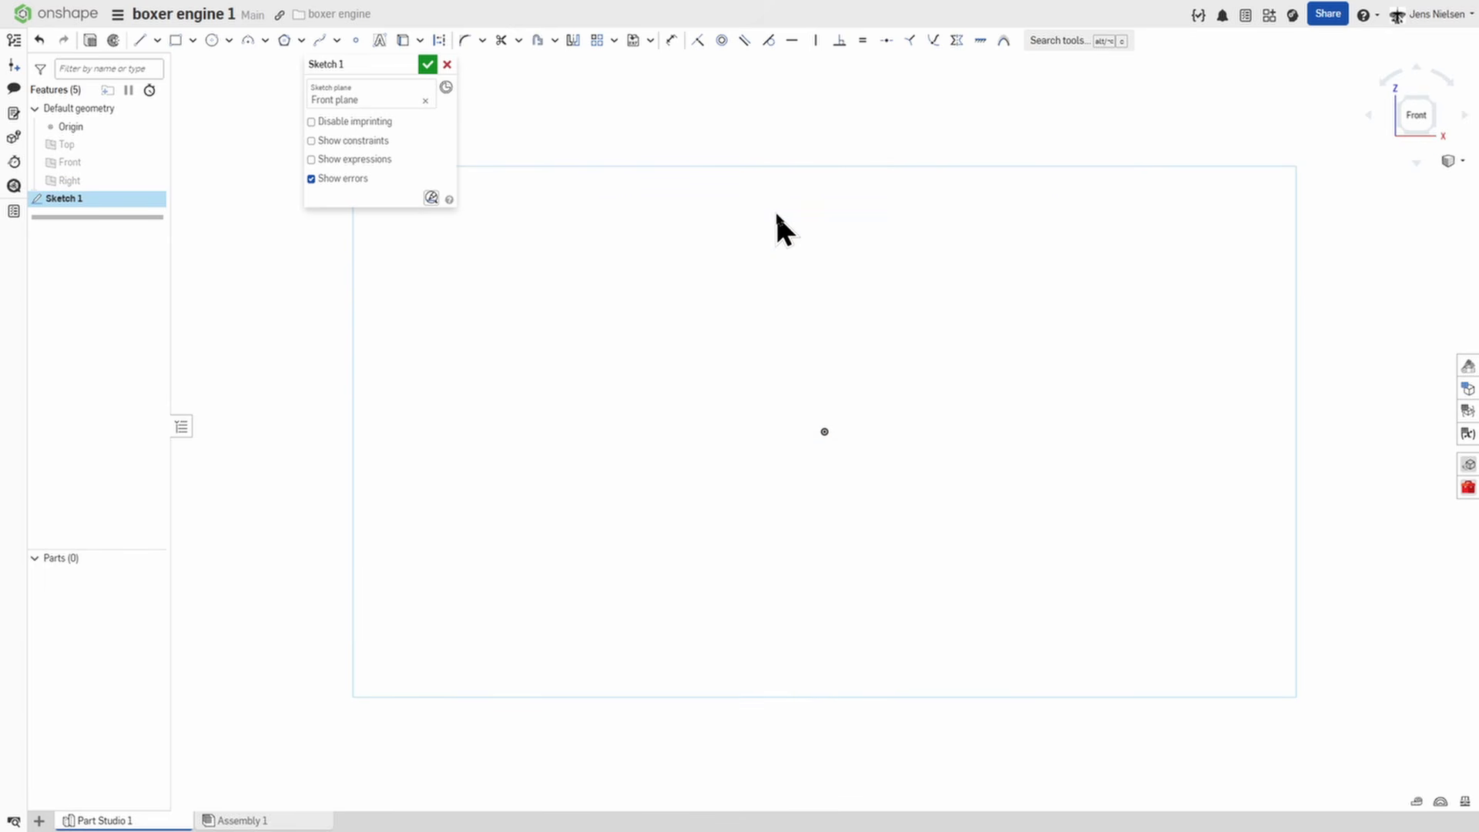
# Sketch a circle centred on the origin with a diameter of 48 mm.
pyautogui.press('c')
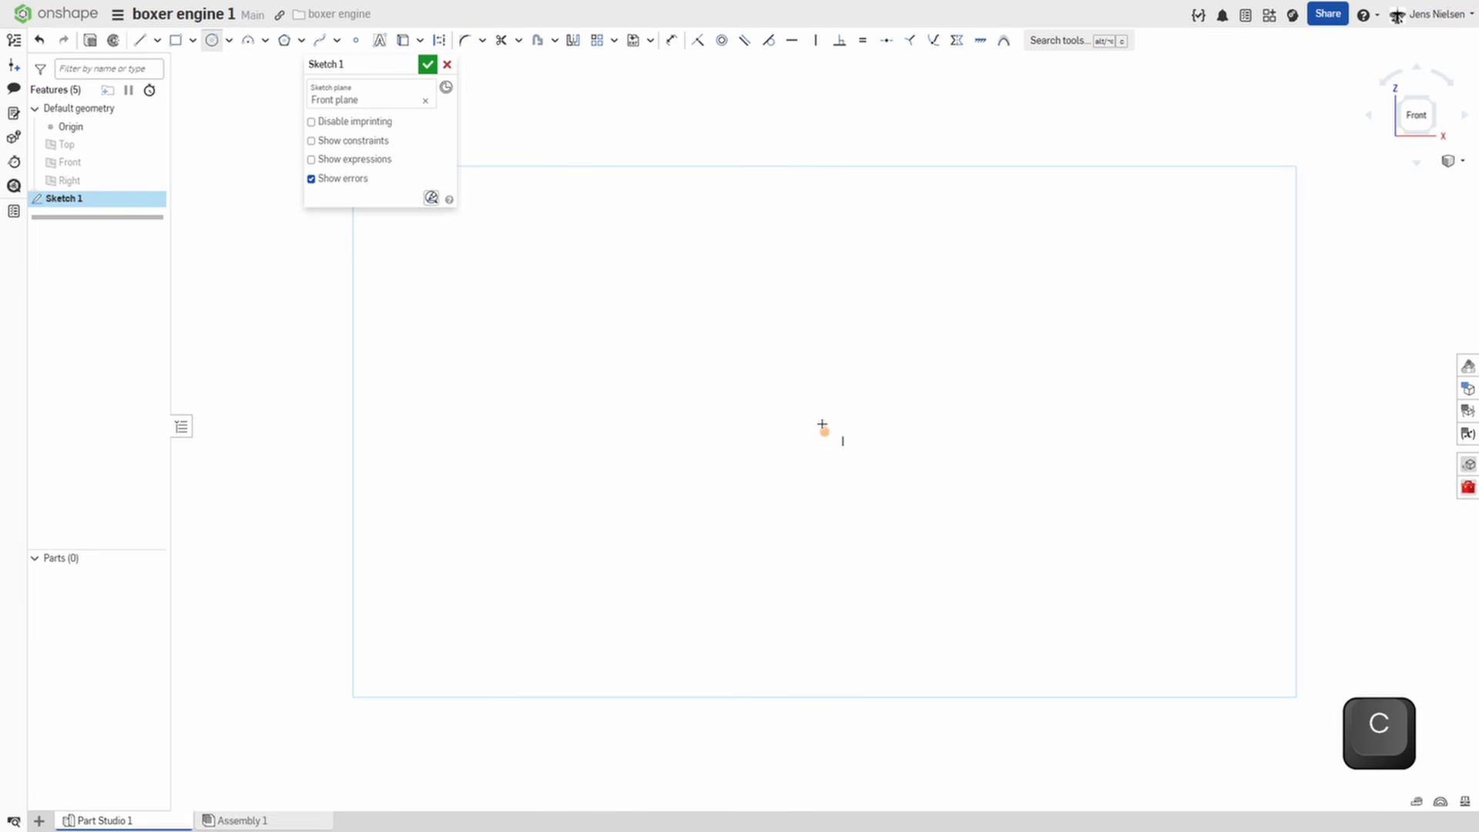
pyautogui.click(825, 429)
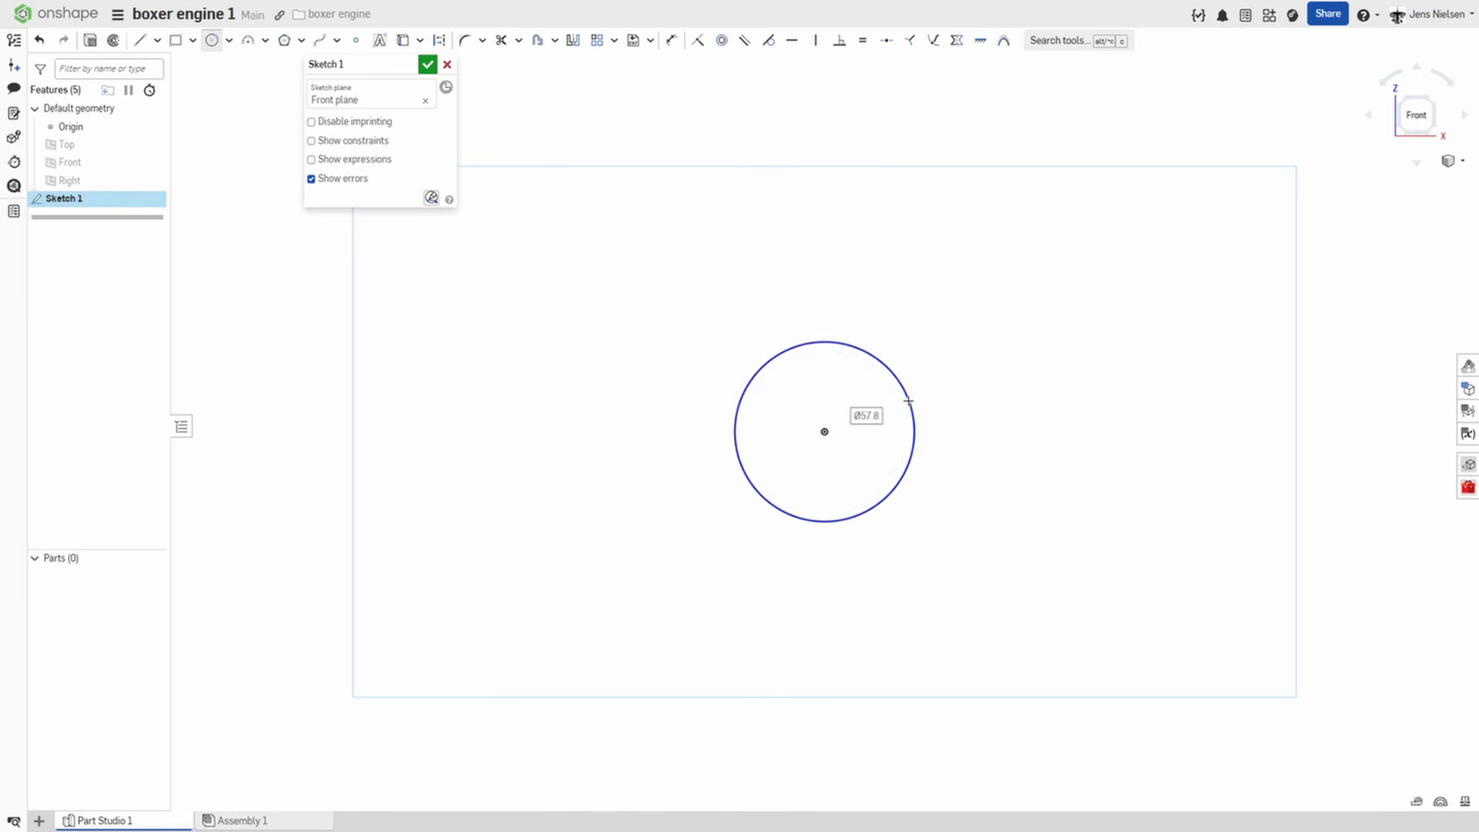
pyautogui.click(914, 408)
pyautogui.write('48')
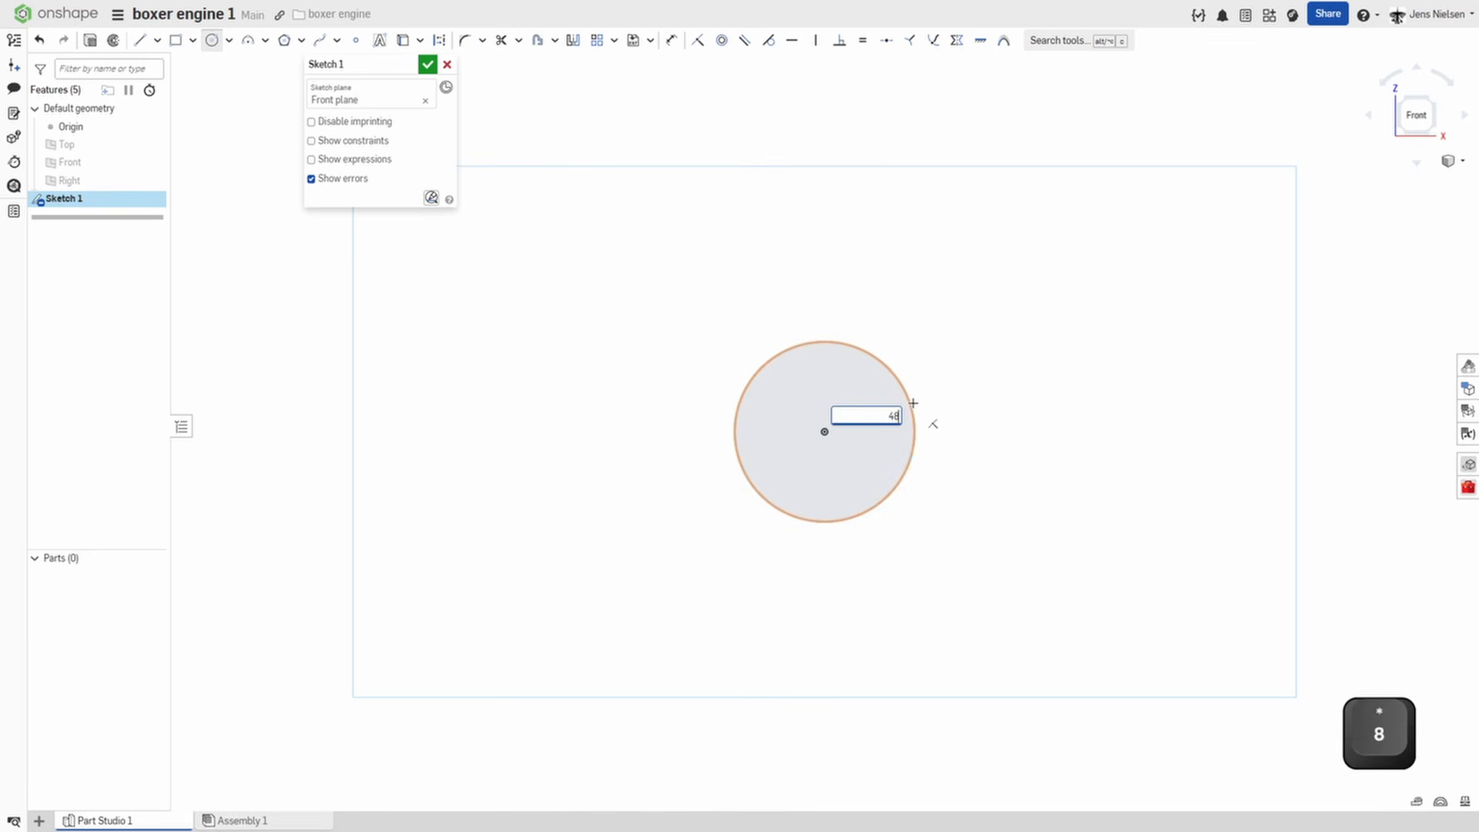
pyautogui.press('Return')
# Draw a horizontal construction line 96 mm long from the origin towards negative X.
pyautogui.press('l')
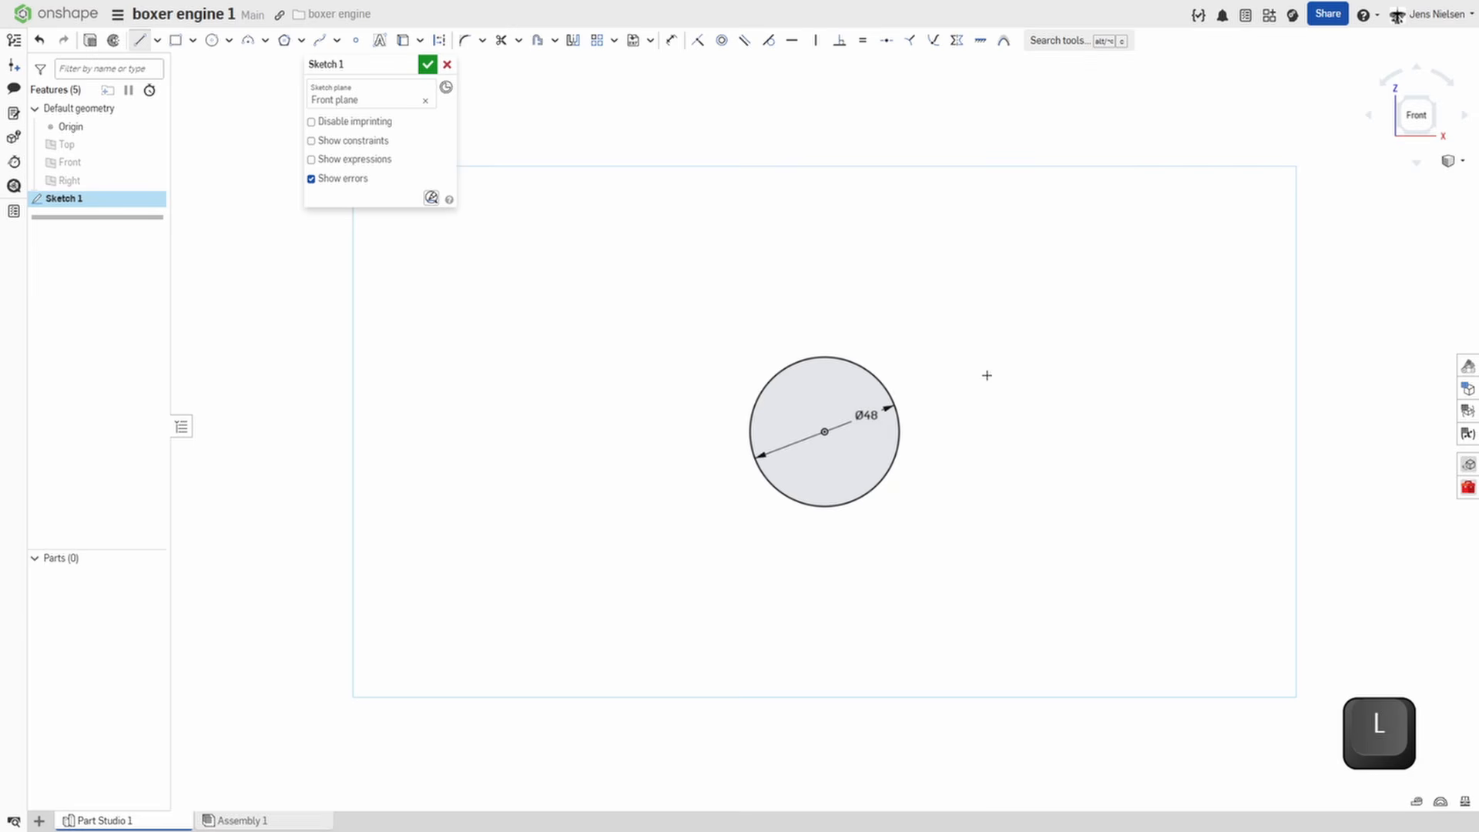
pyautogui.press('q')
pyautogui.click(825, 432)
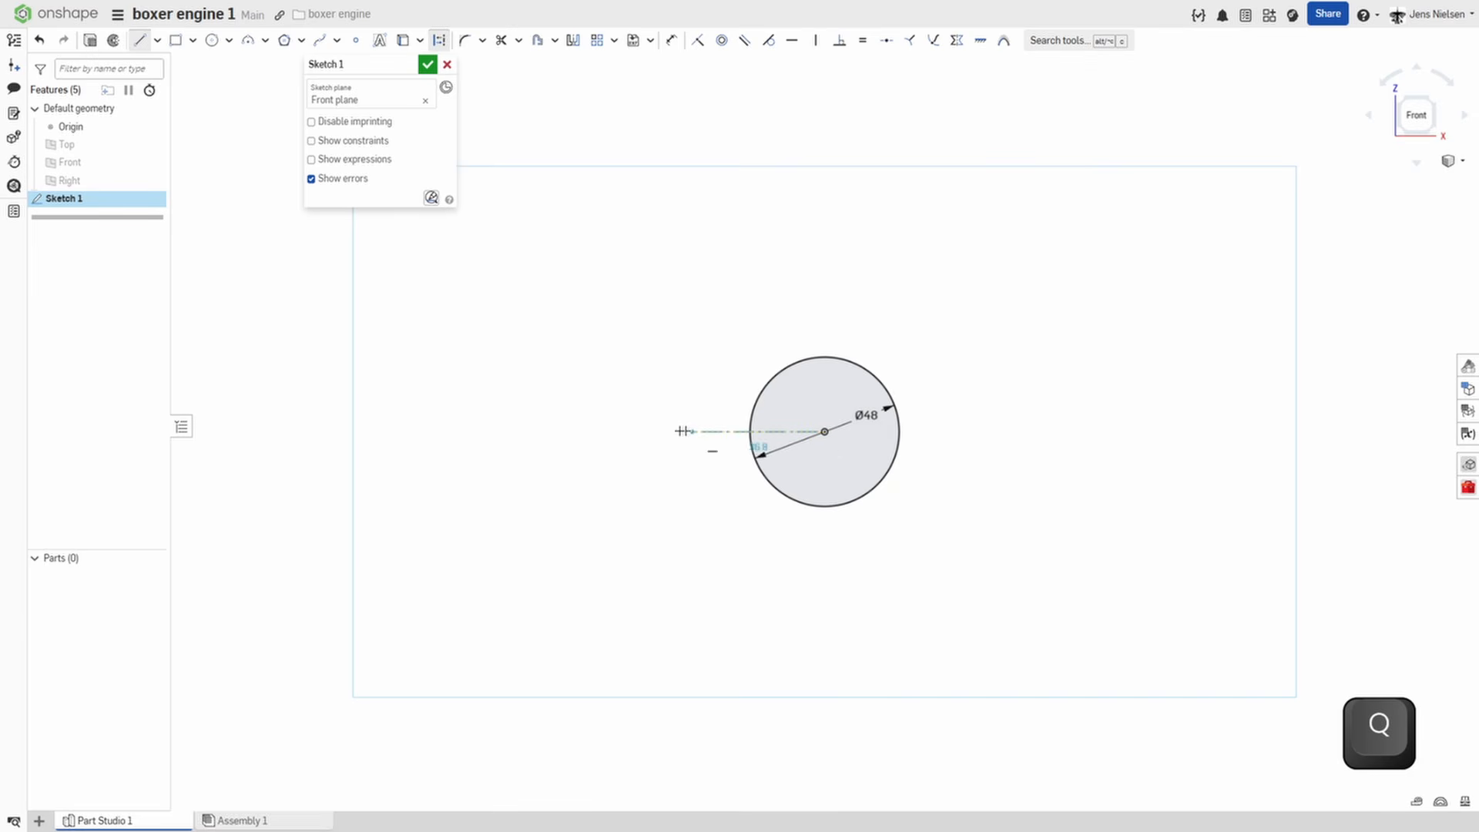
pyautogui.click(516, 430)
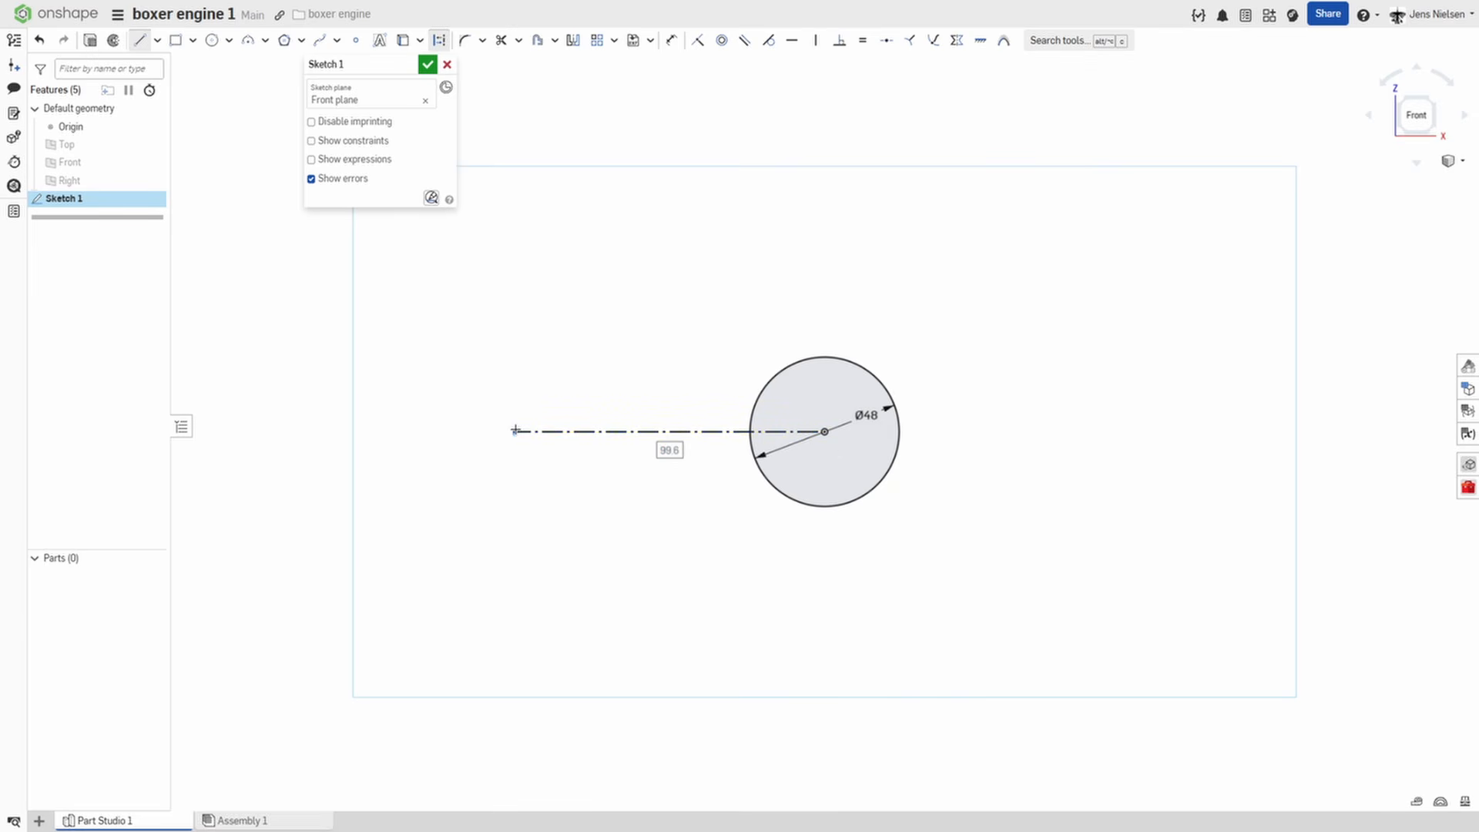
pyautogui.write('96')
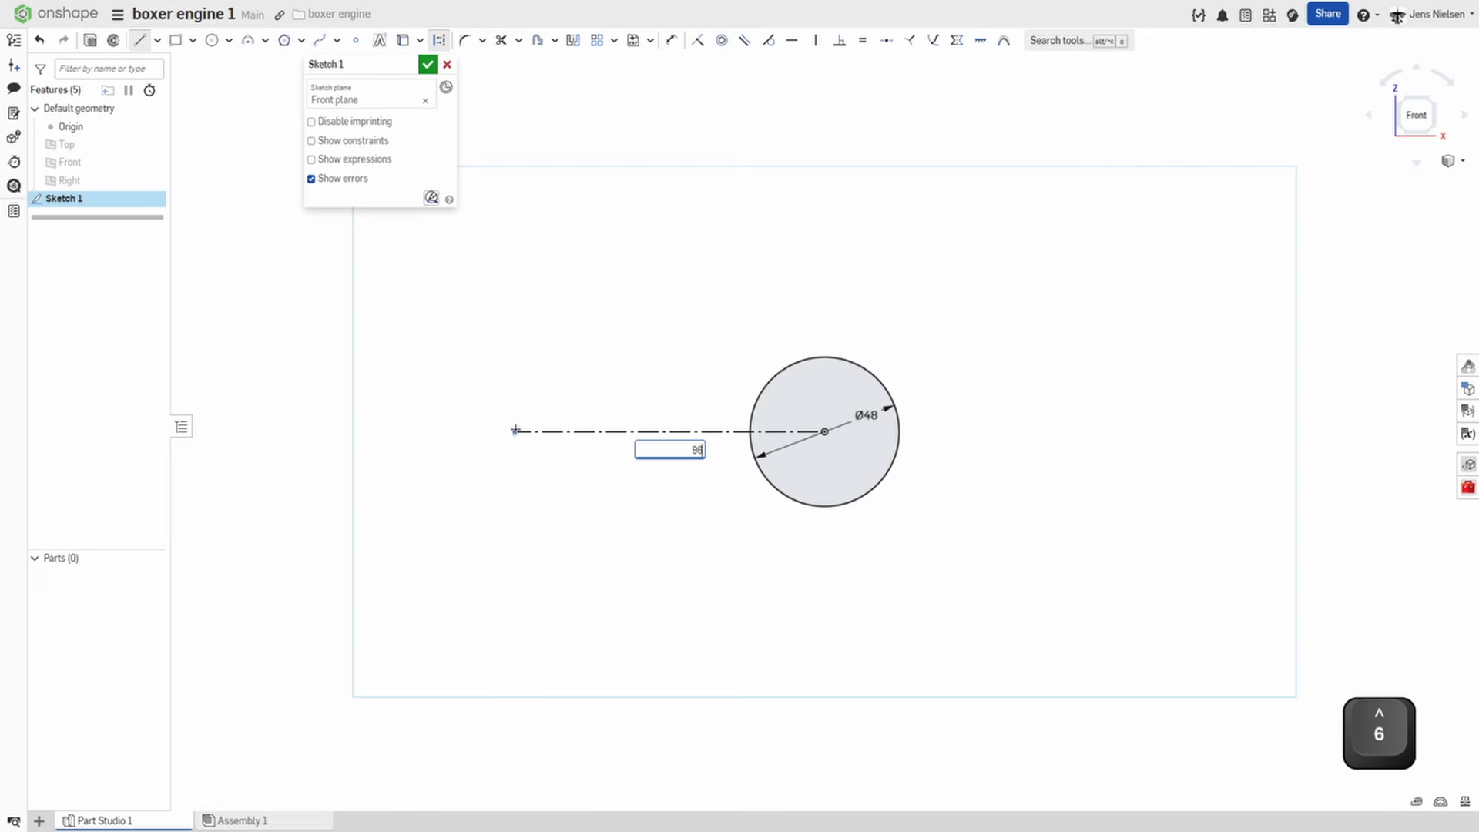
pyautogui.press('Return')
pyautogui.press('Escape')
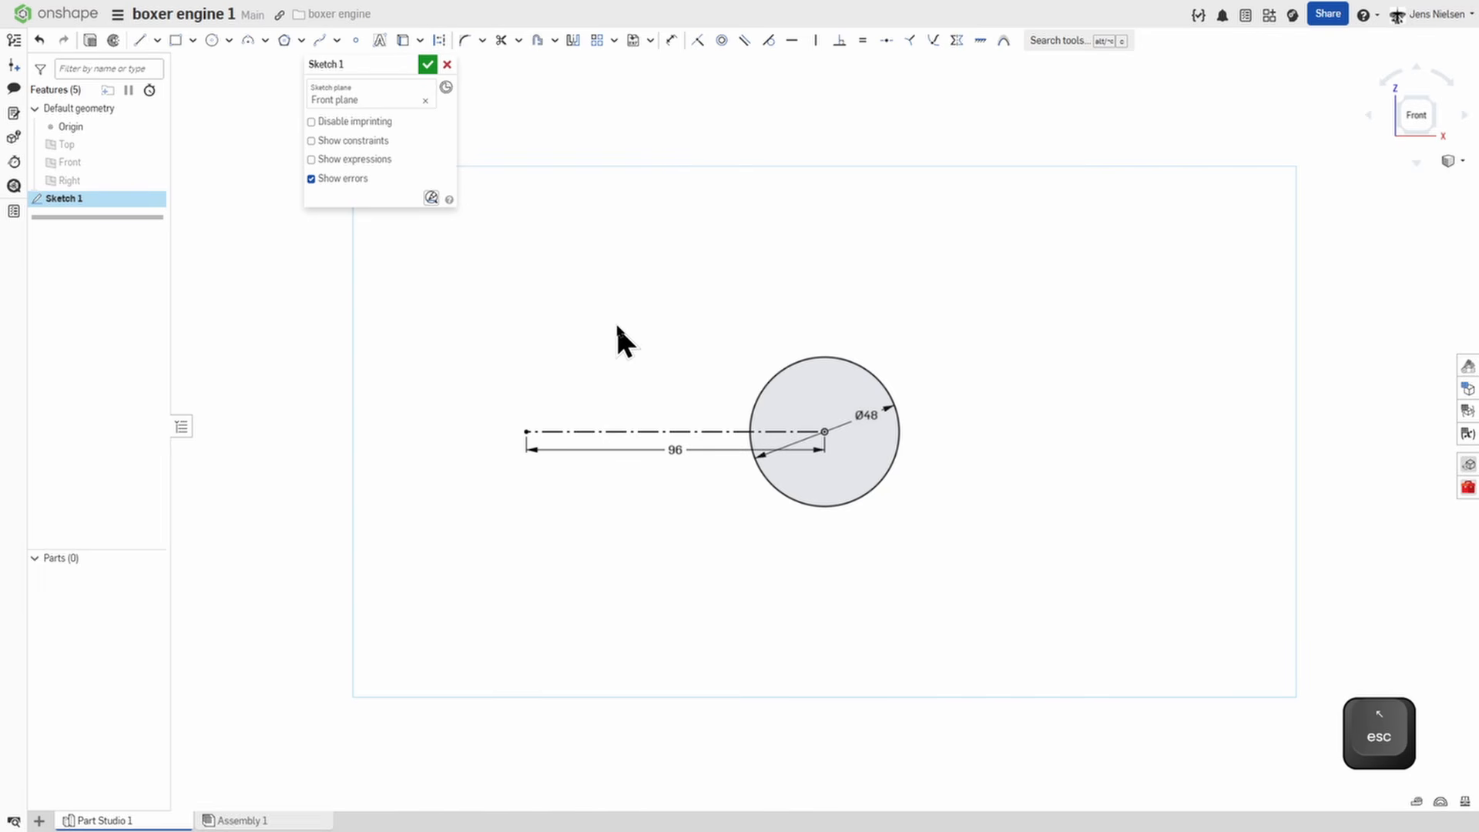
# Sketch a circle centred on the construction line's free end and make it equal to the origin circle.
pyautogui.press('c')
pyautogui.click(526, 432)
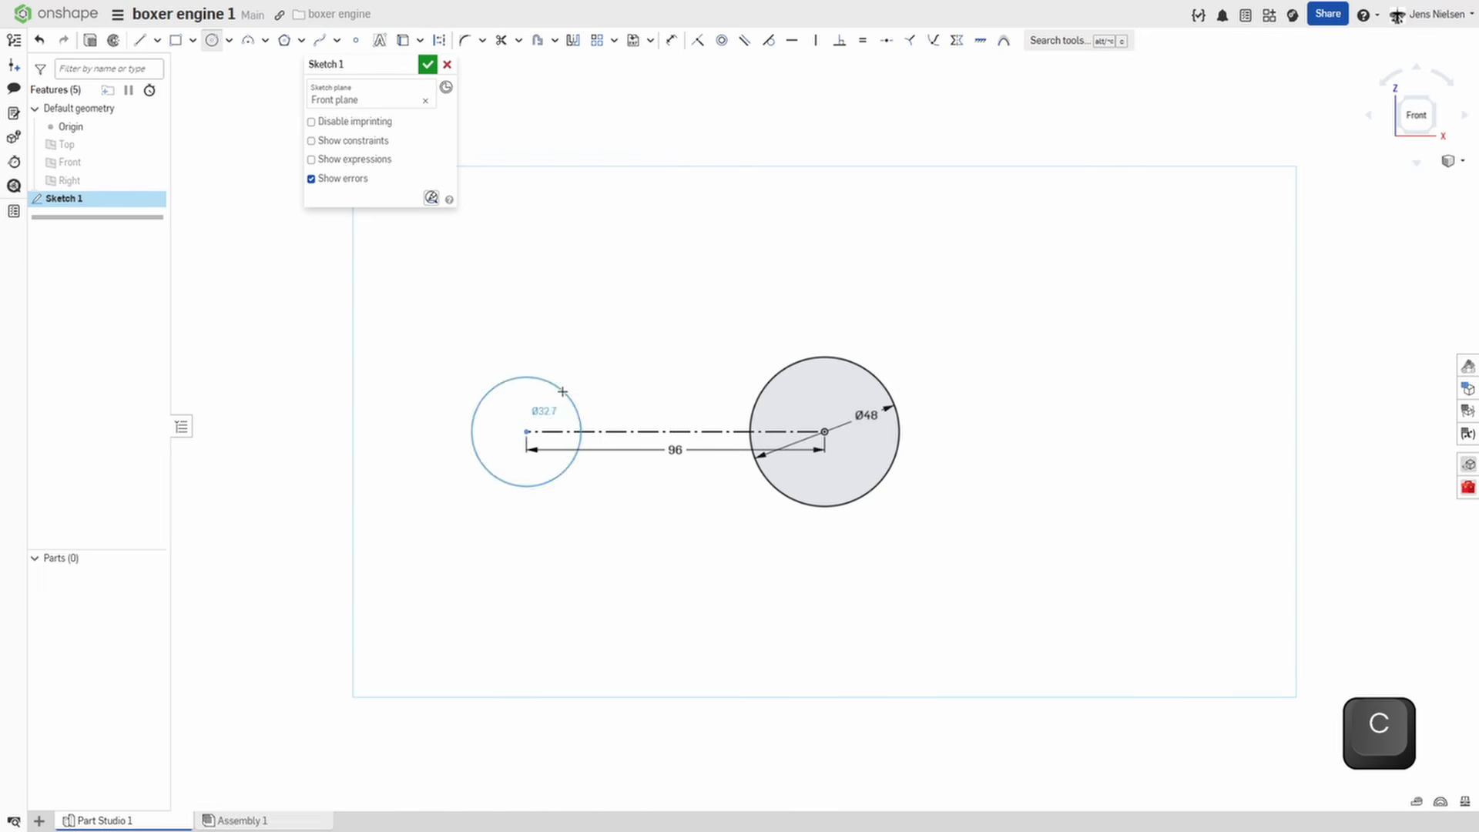
pyautogui.click(567, 393)
pyautogui.press('Escape')
pyautogui.press('e')
pyautogui.click(580, 399)
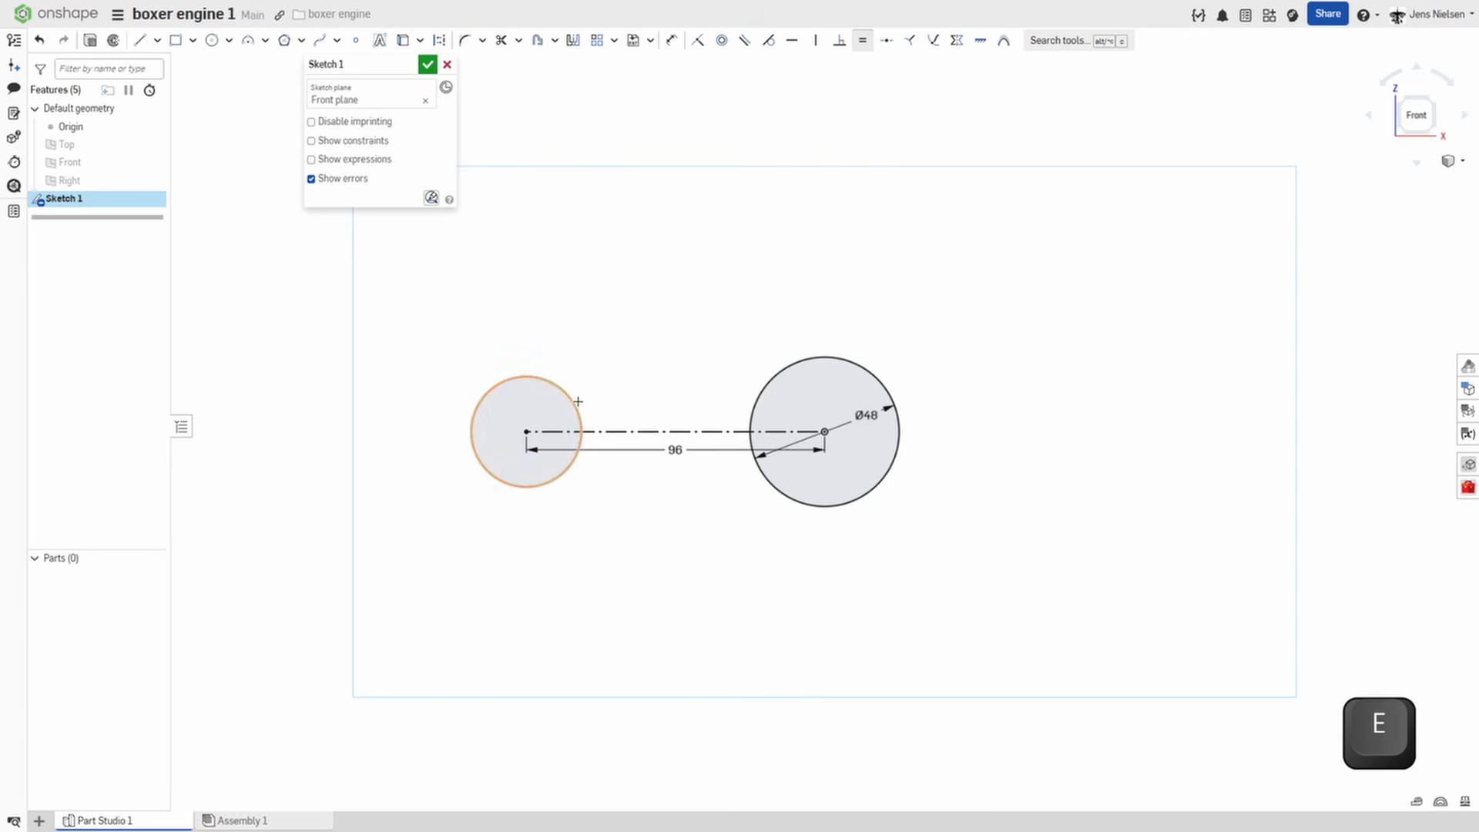
pyautogui.click(758, 393)
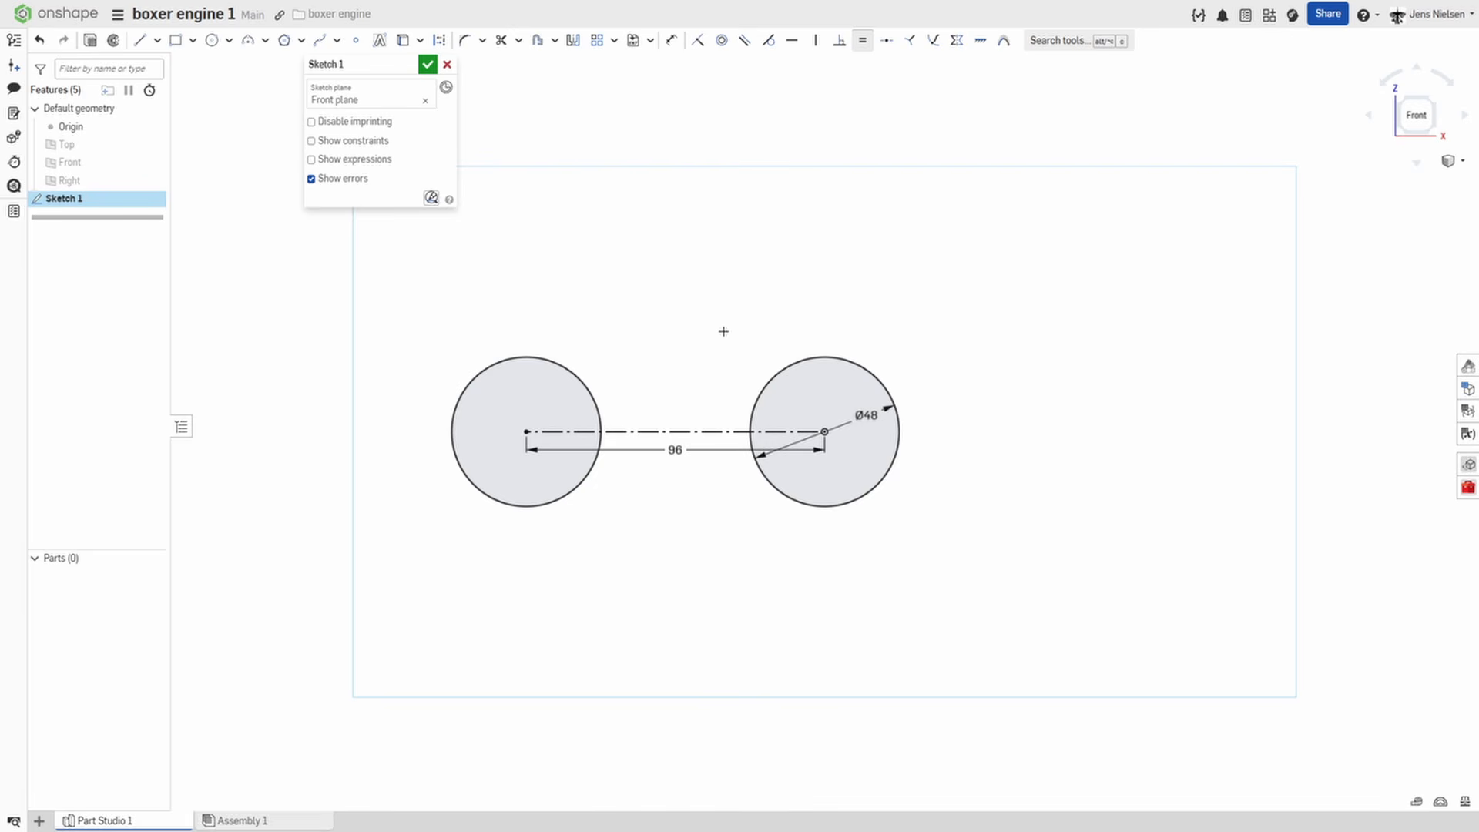
# Offset the origin circle outward by 8 mm and convert both concentric circles to construction geometry.
pyautogui.press('o')
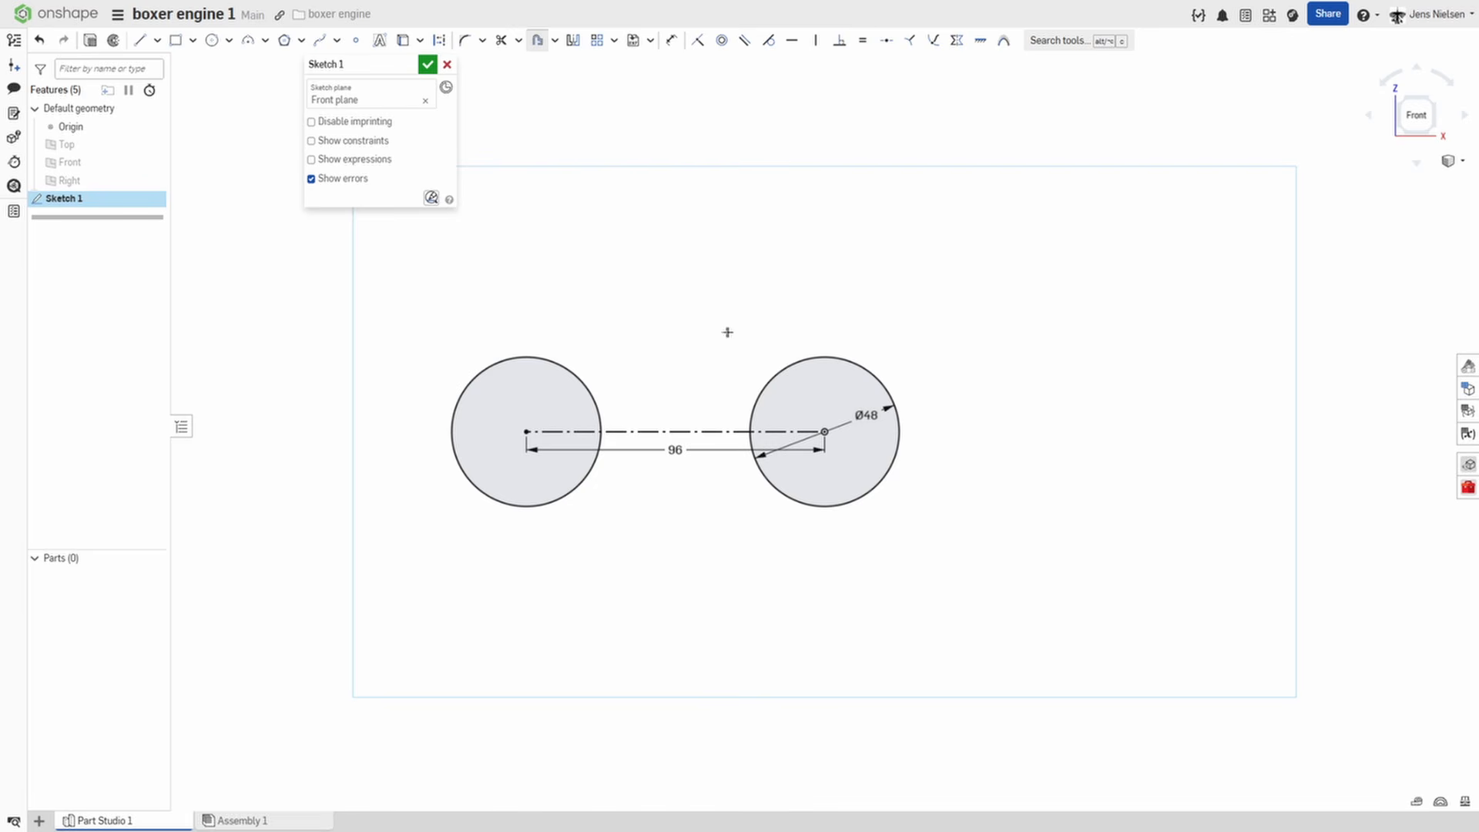
pyautogui.click(876, 377)
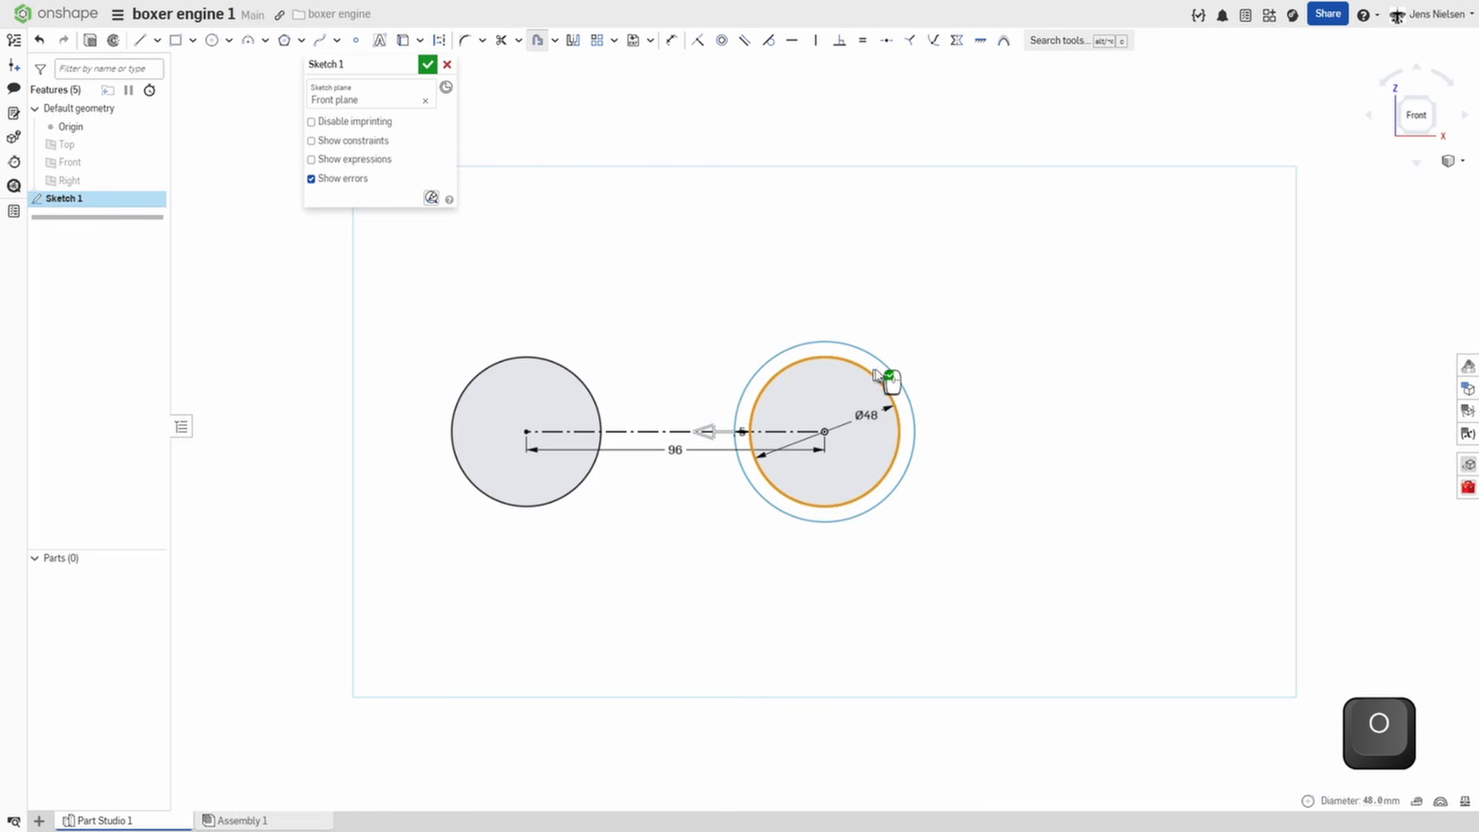
pyautogui.click(930, 359)
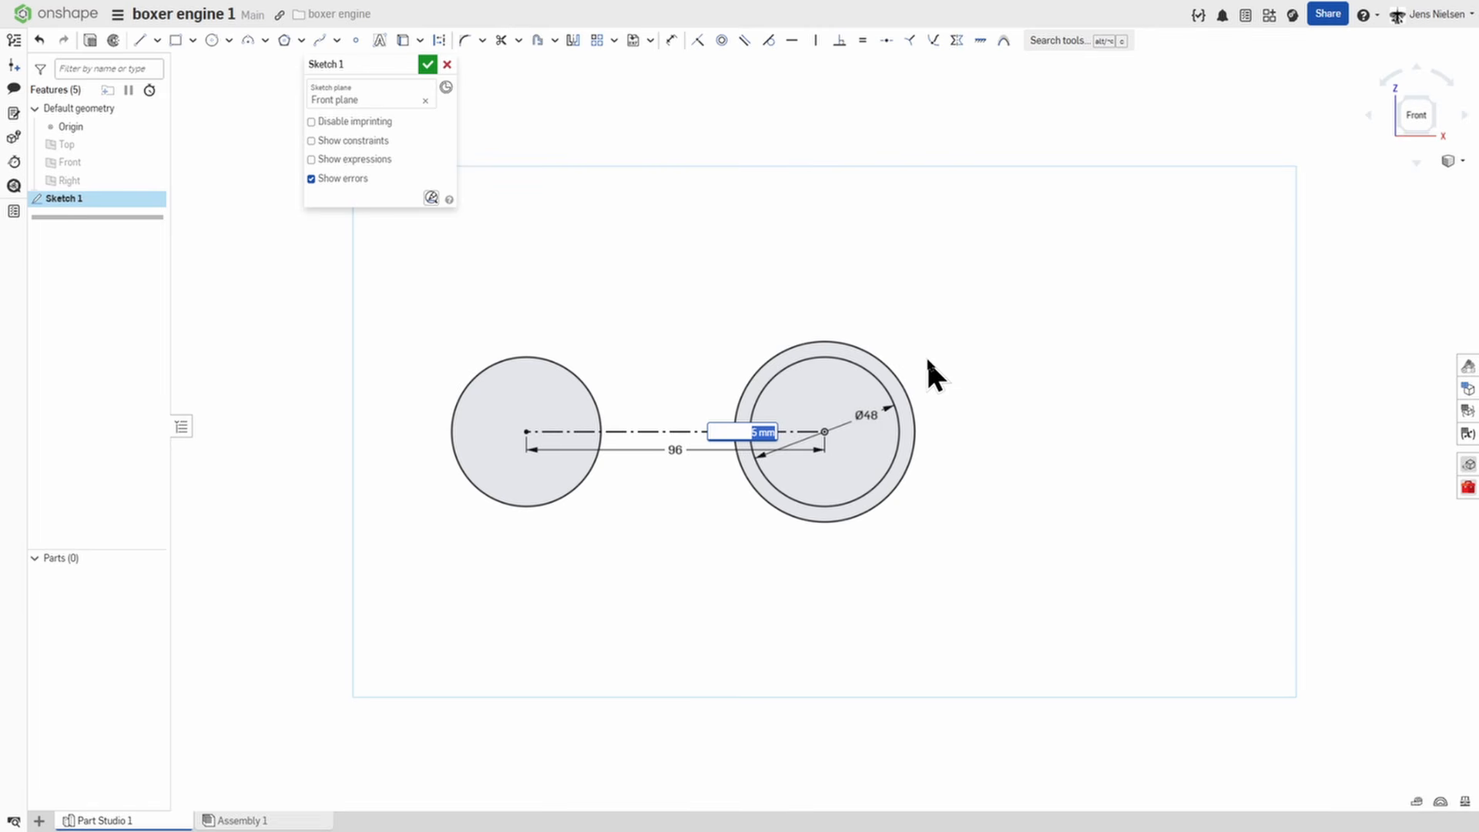
pyautogui.write('8')
pyautogui.press('Return')
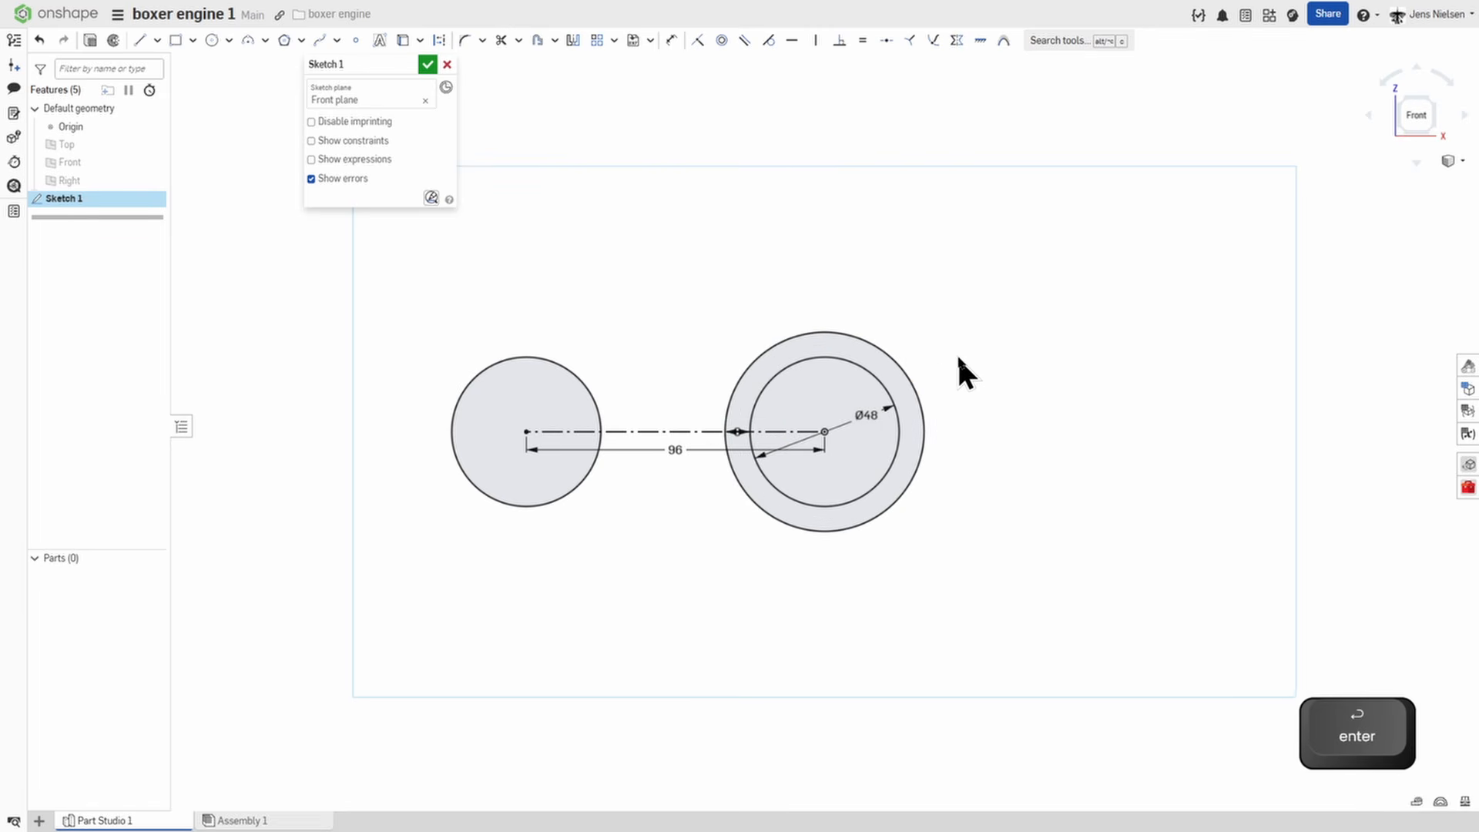
pyautogui.press('Escape')
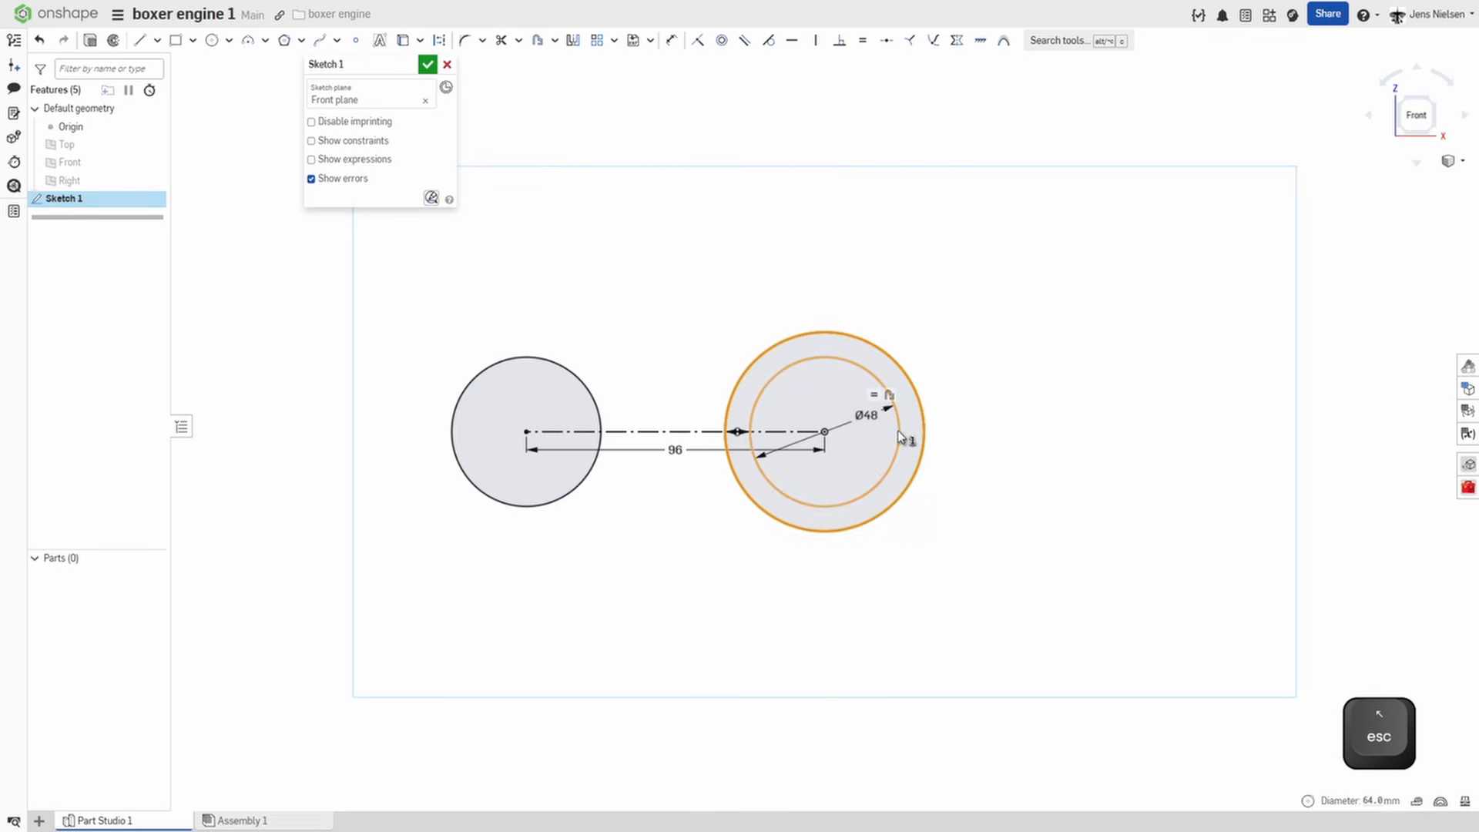
pyautogui.press('q')
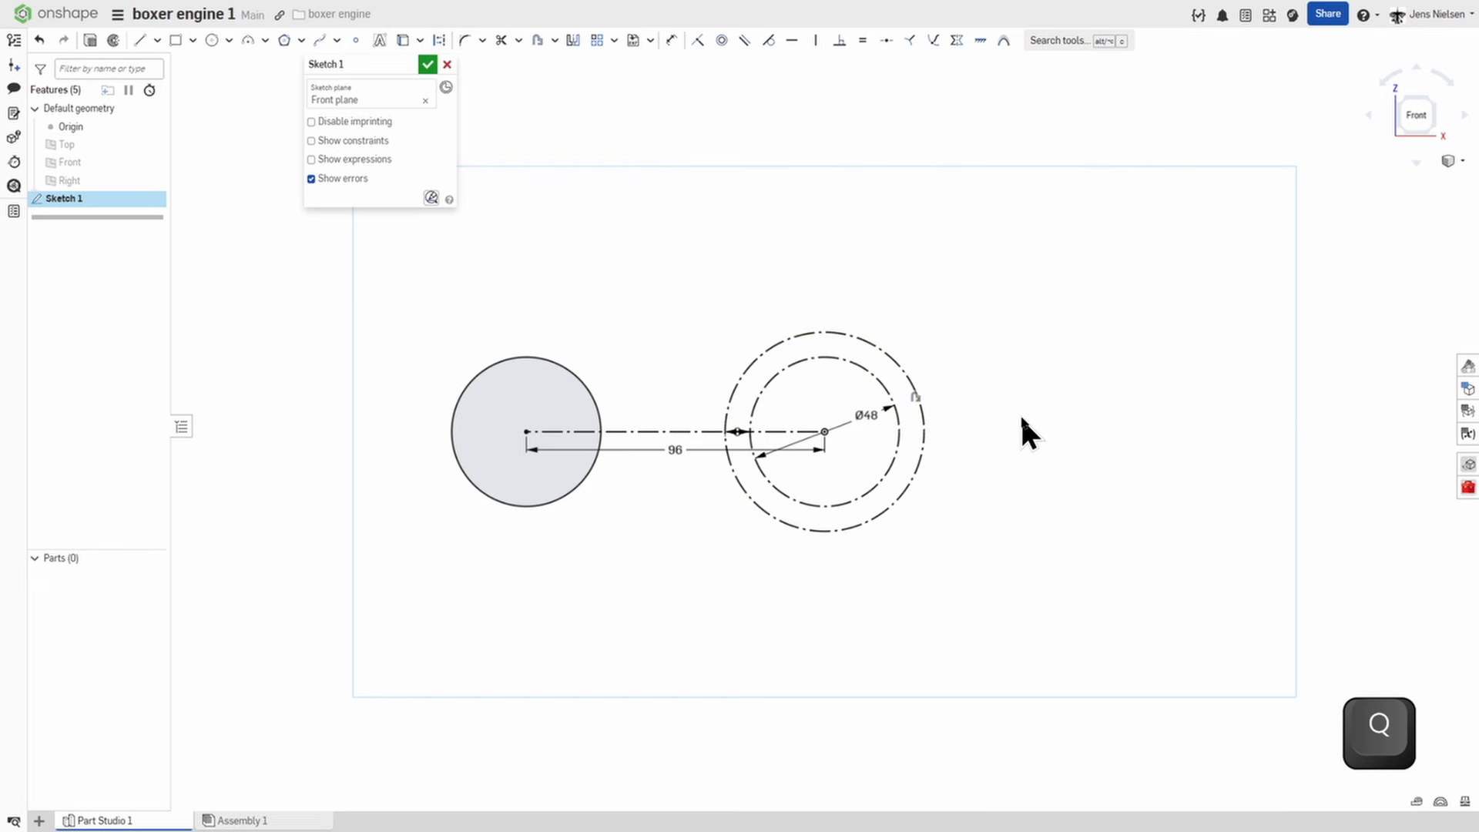
# Create a slot around the 96 mm construction line with an end diameter of 112 mm.
pyautogui.click(555, 40)
pyautogui.click(558, 87)
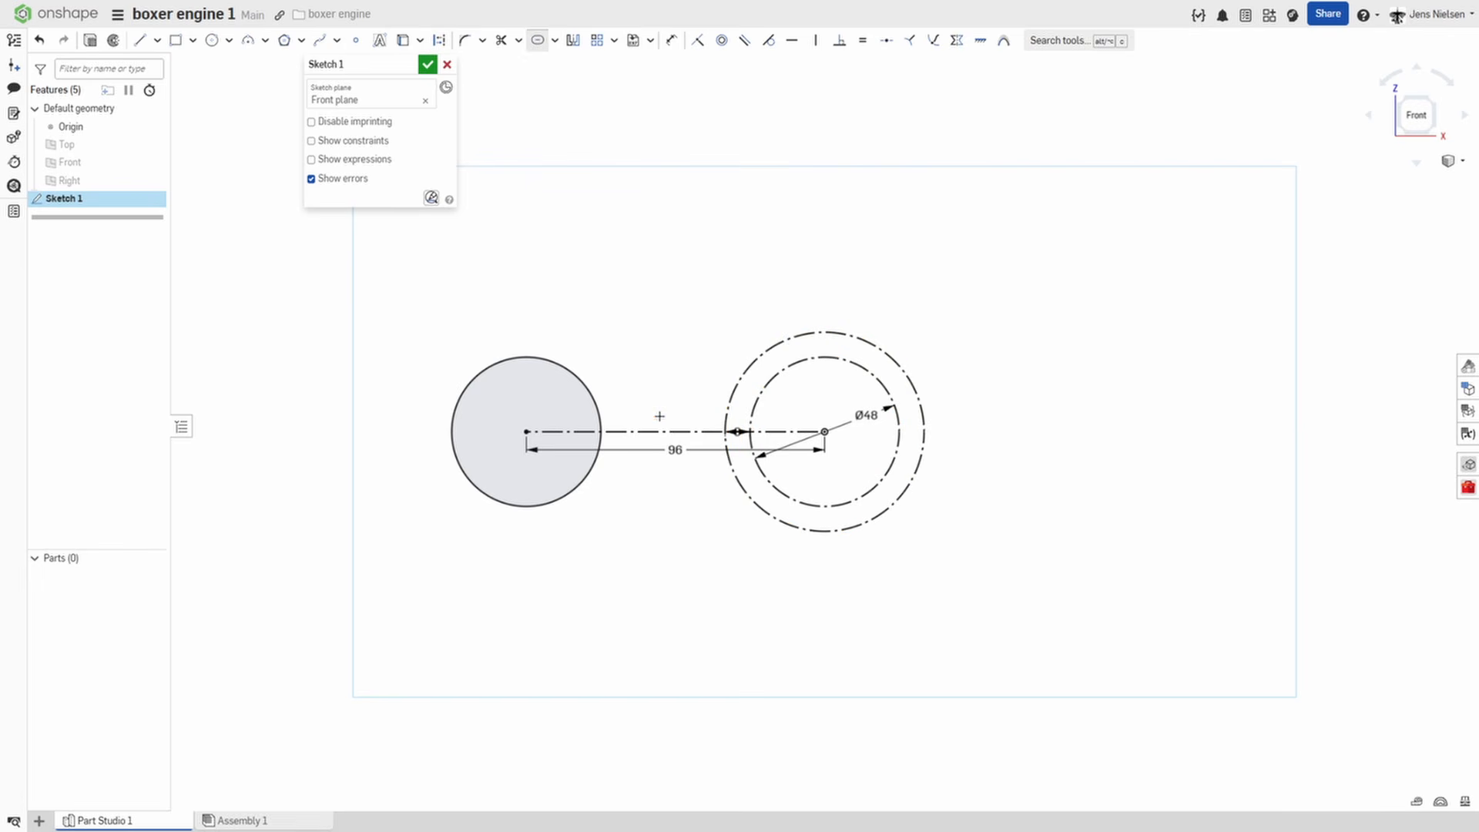
pyautogui.click(651, 431)
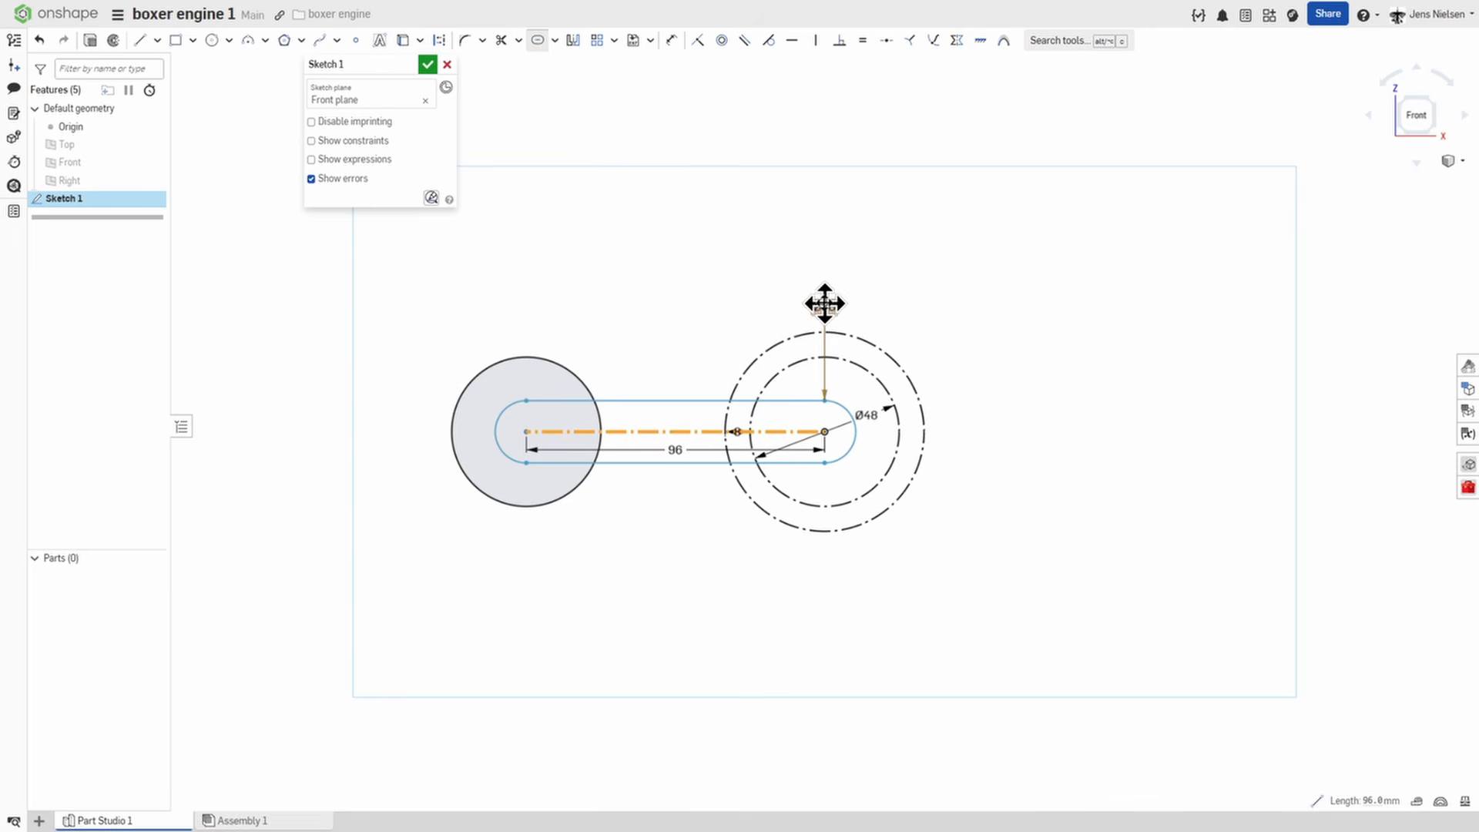
pyautogui.moveTo(824, 304); pyautogui.dragTo(1040, 287)
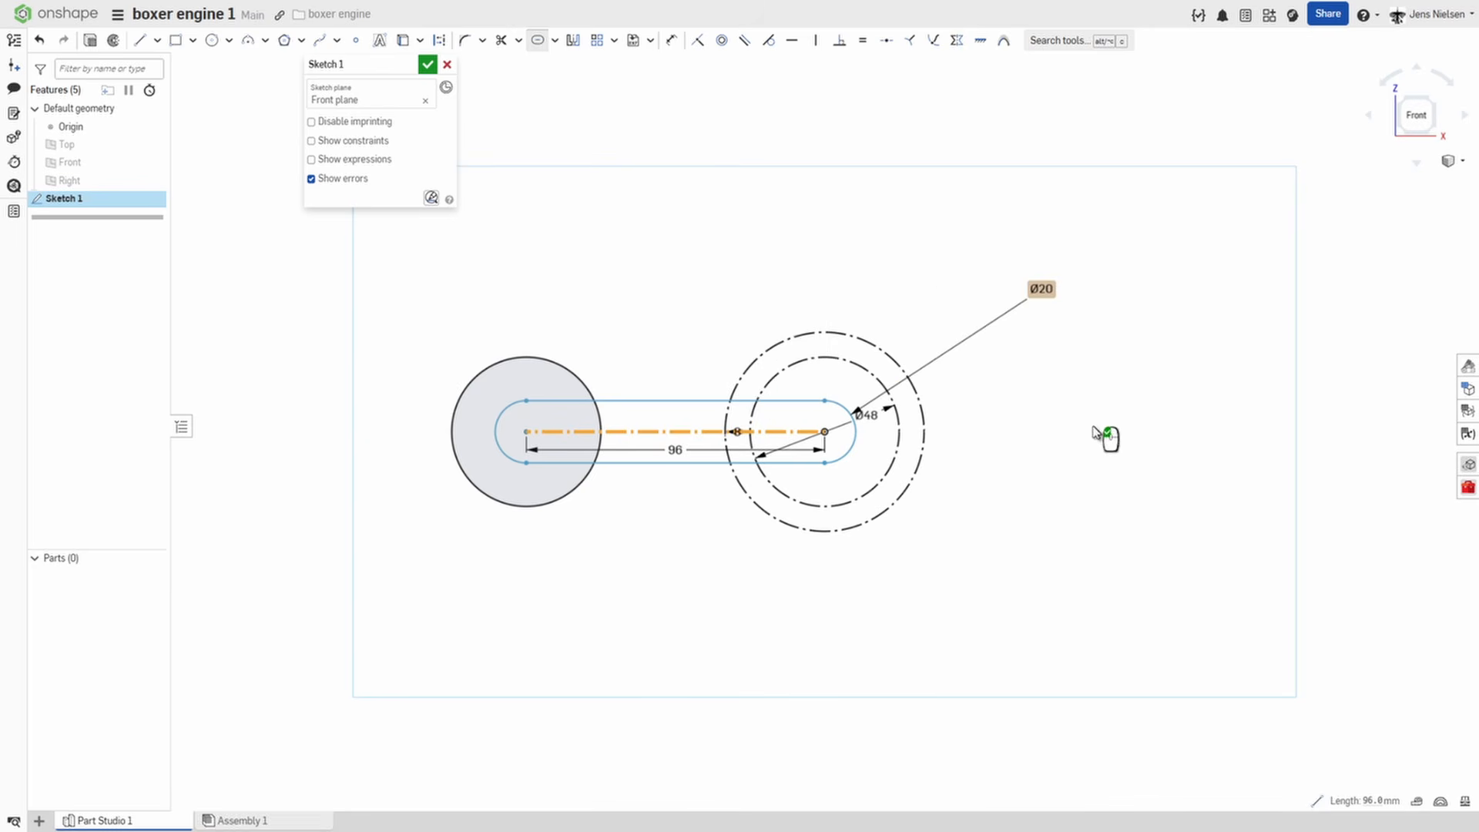
pyautogui.doubleClick(1040, 289)
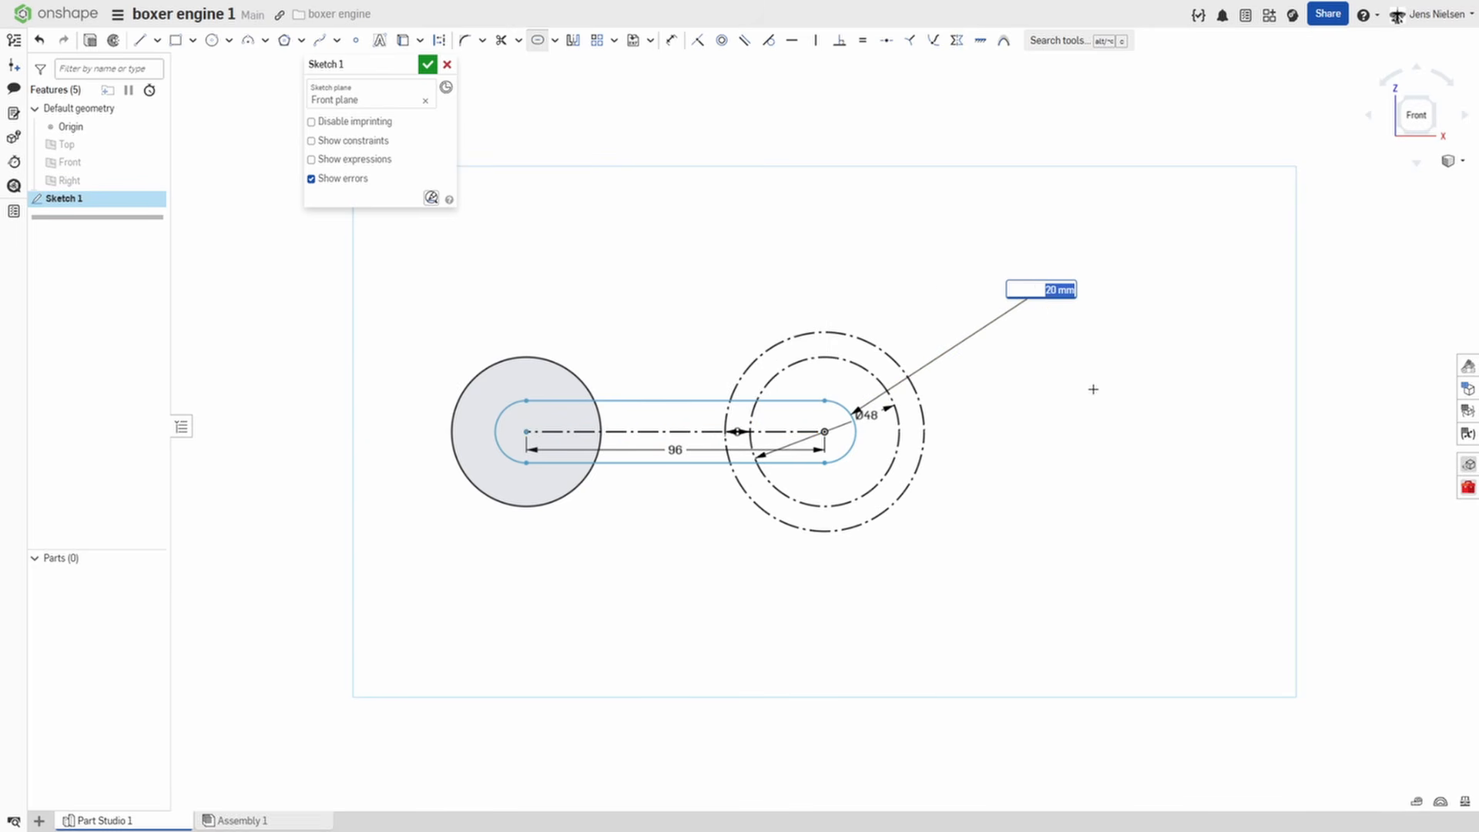
pyautogui.write('112')
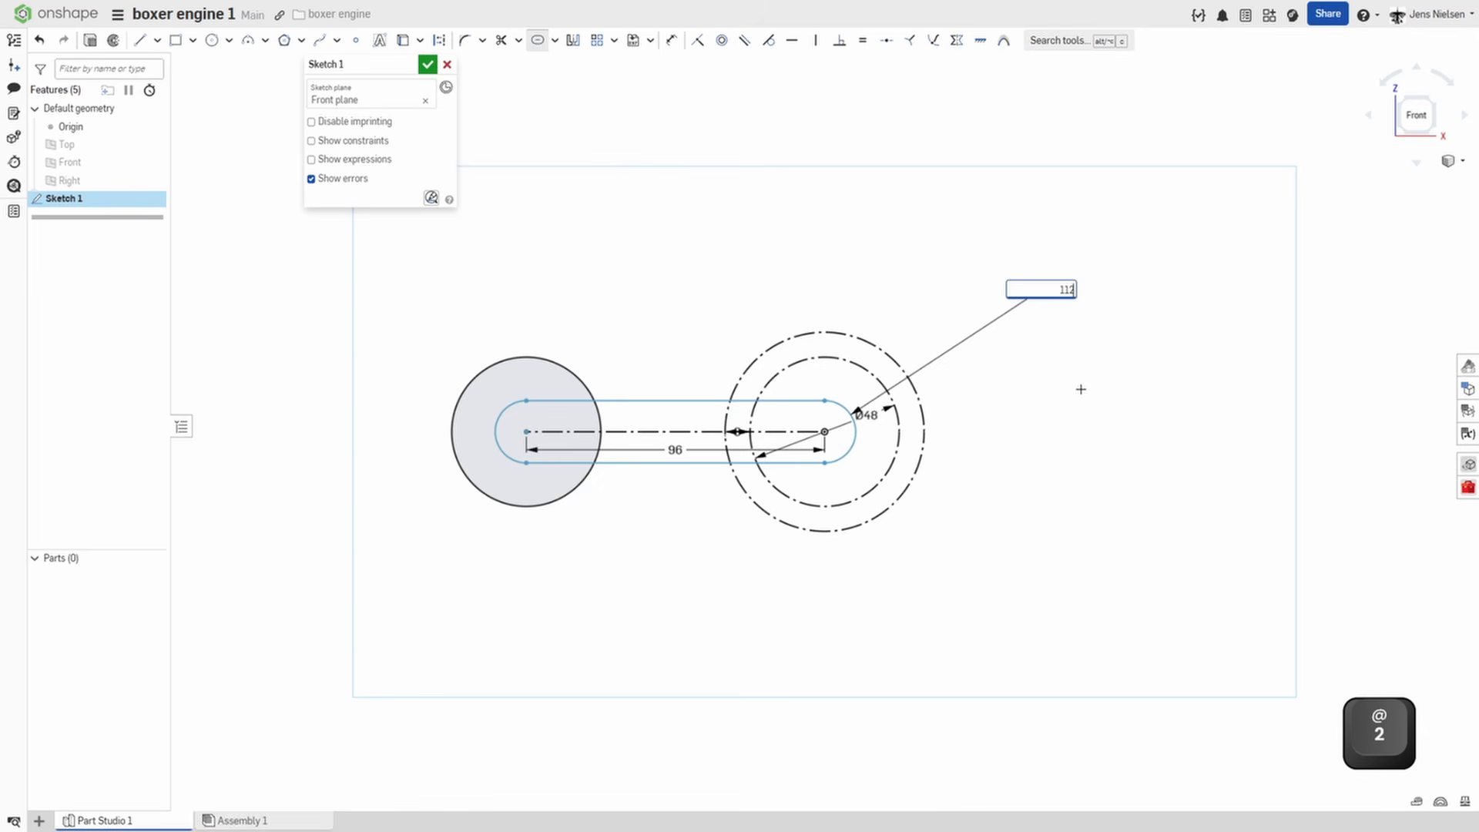
pyautogui.press('Return')
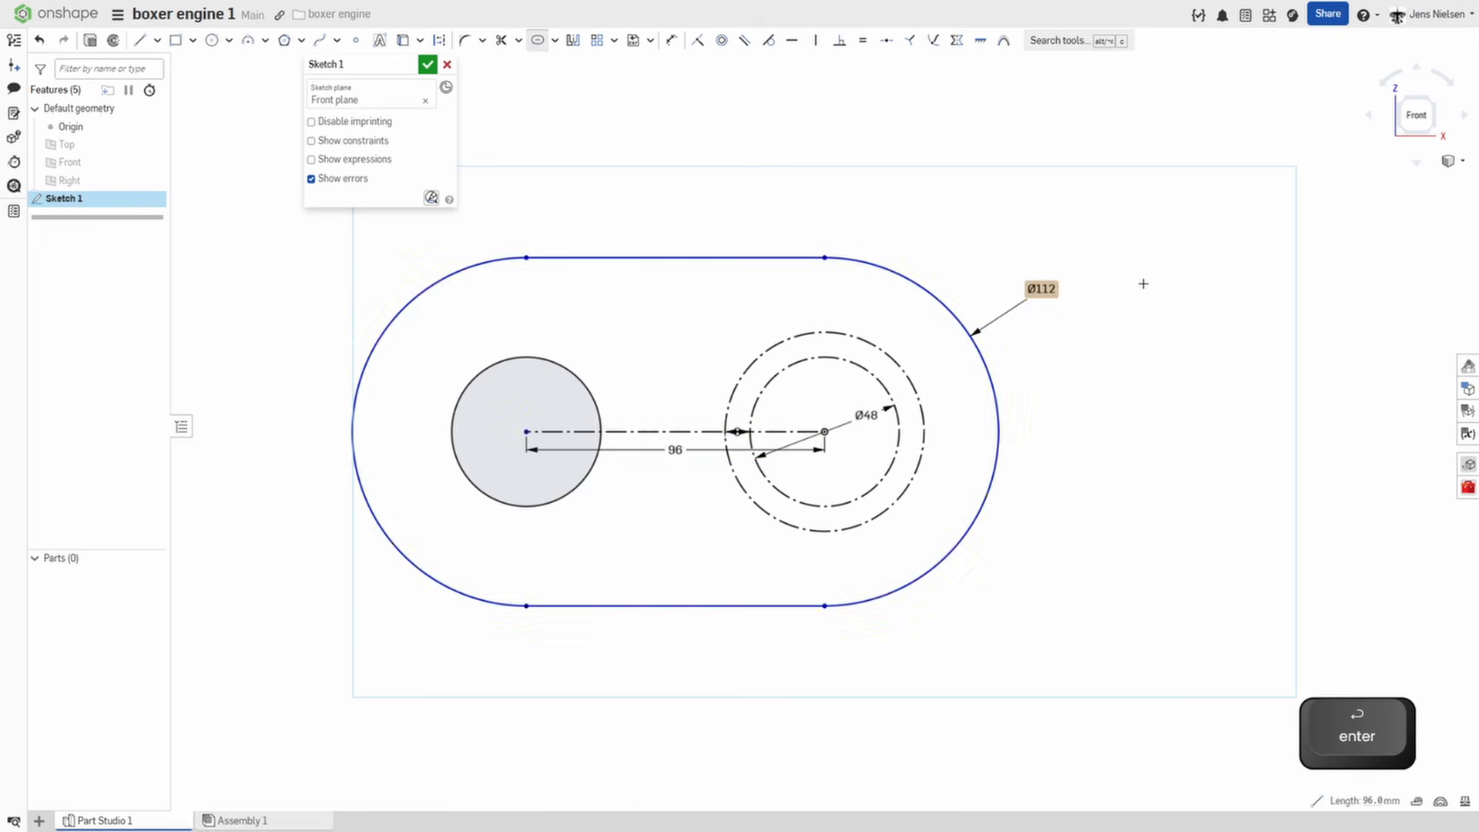
# Sketch a circle concentric with the solid 48 mm circle, passing through the slot's upper tangent point.
pyautogui.press('c')
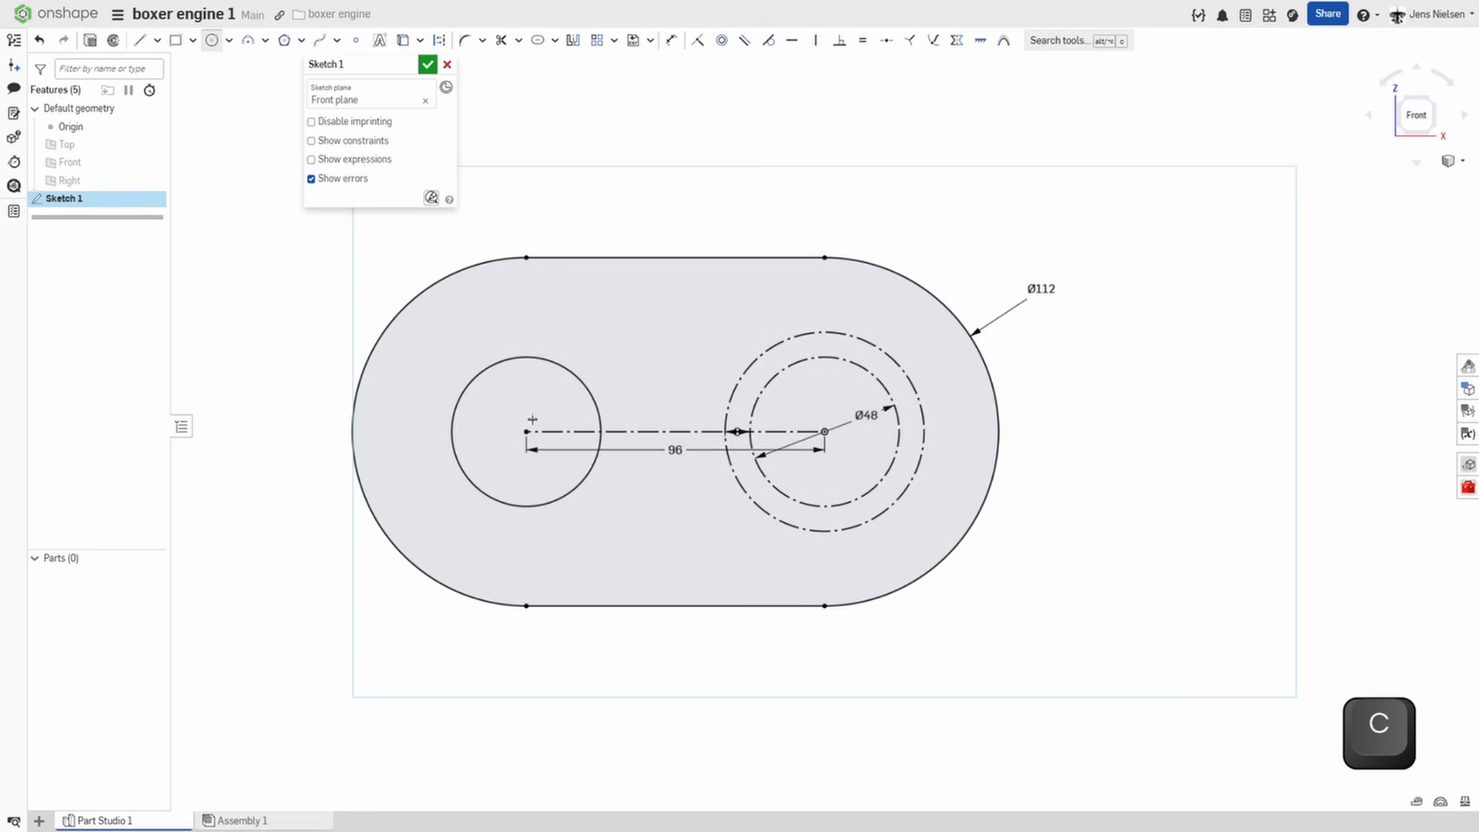
pyautogui.click(527, 430)
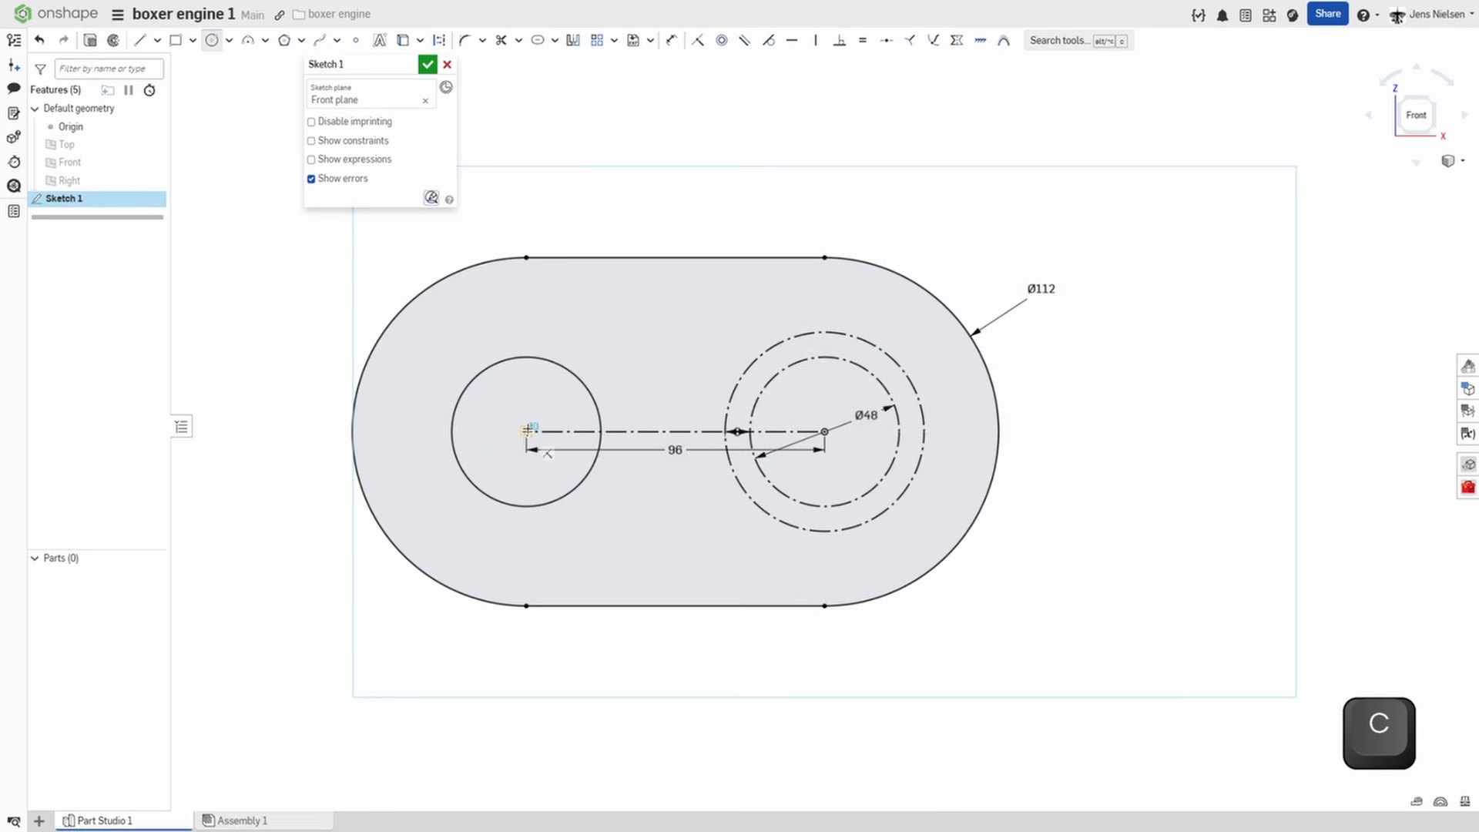
pyautogui.click(526, 259)
pyautogui.press('Escape')
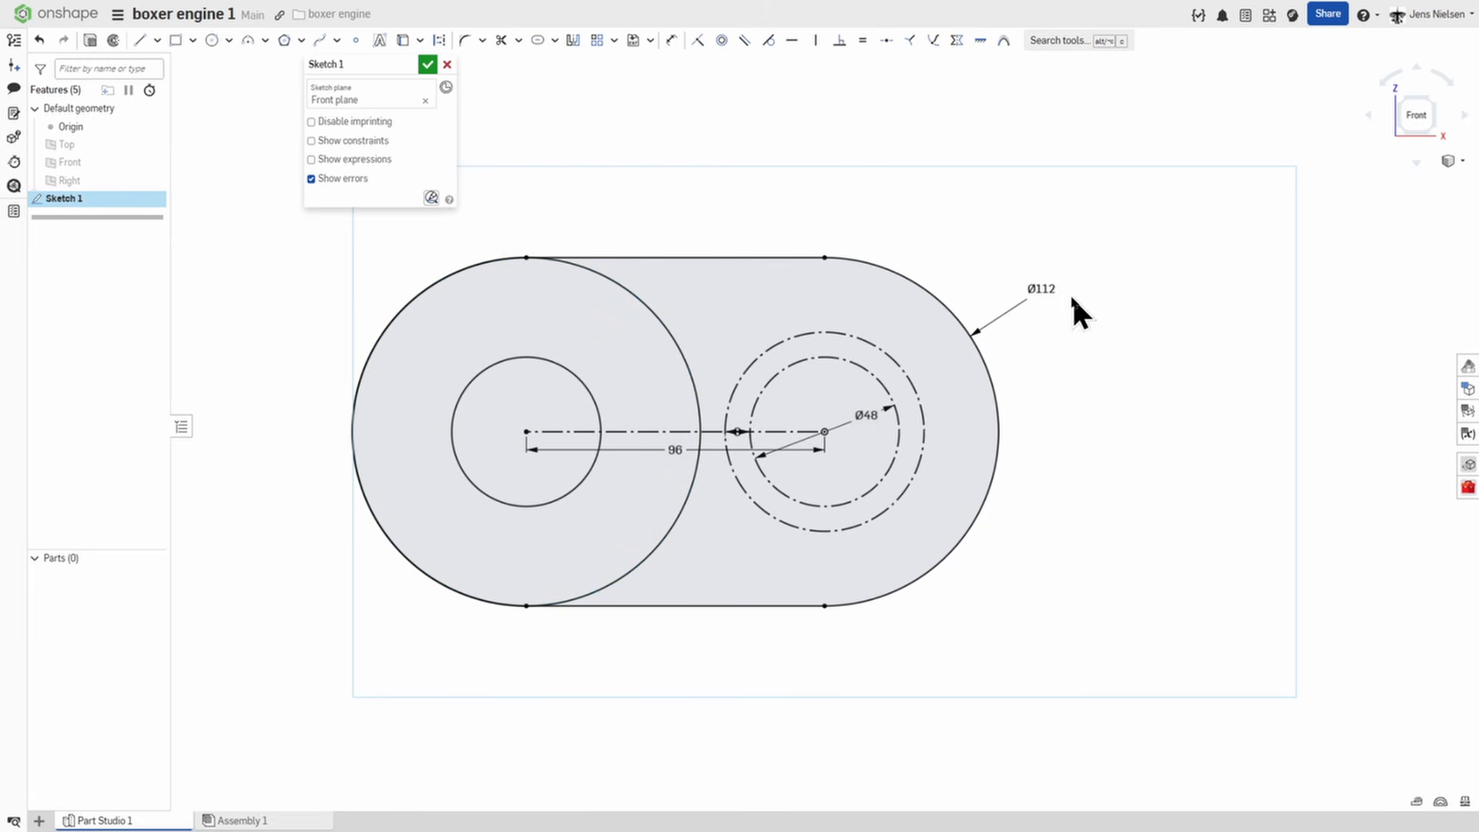
# Sketch a quarter arc centred on the origin, about 105 mm in radius, from horizontally right of it to directly below it.
pyautogui.press('s')
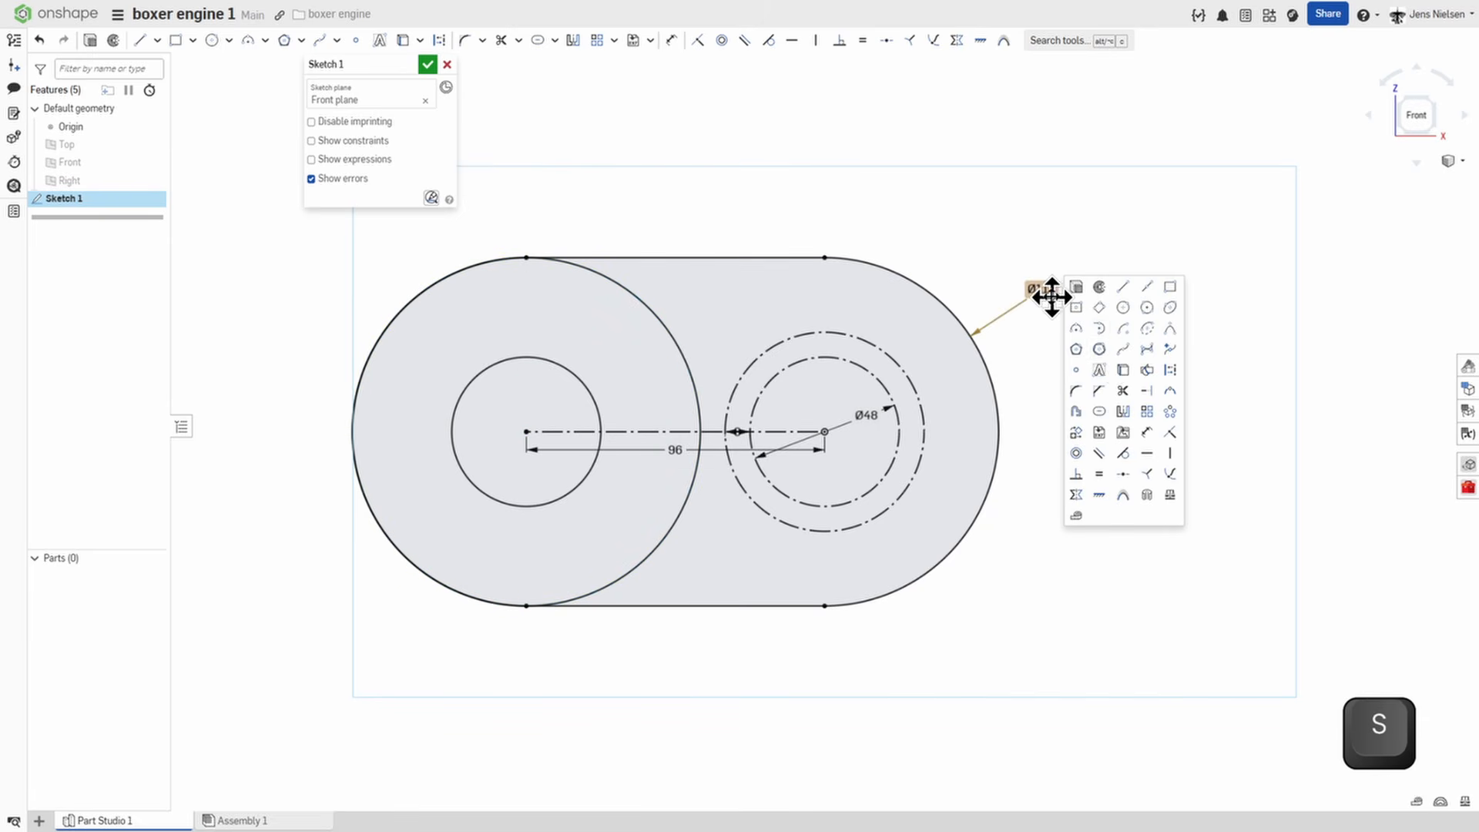
pyautogui.click(1123, 330)
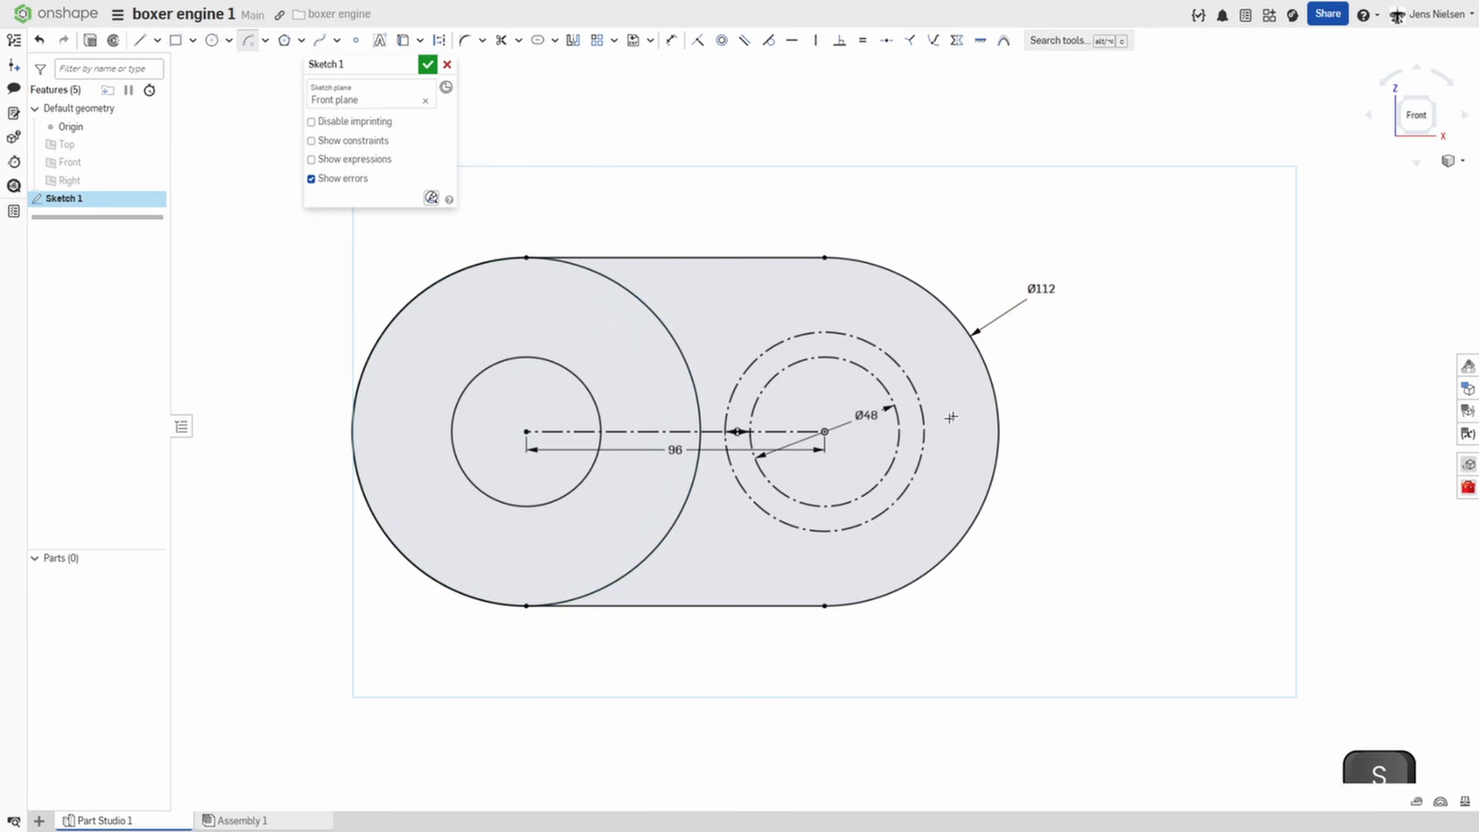
pyautogui.click(825, 432)
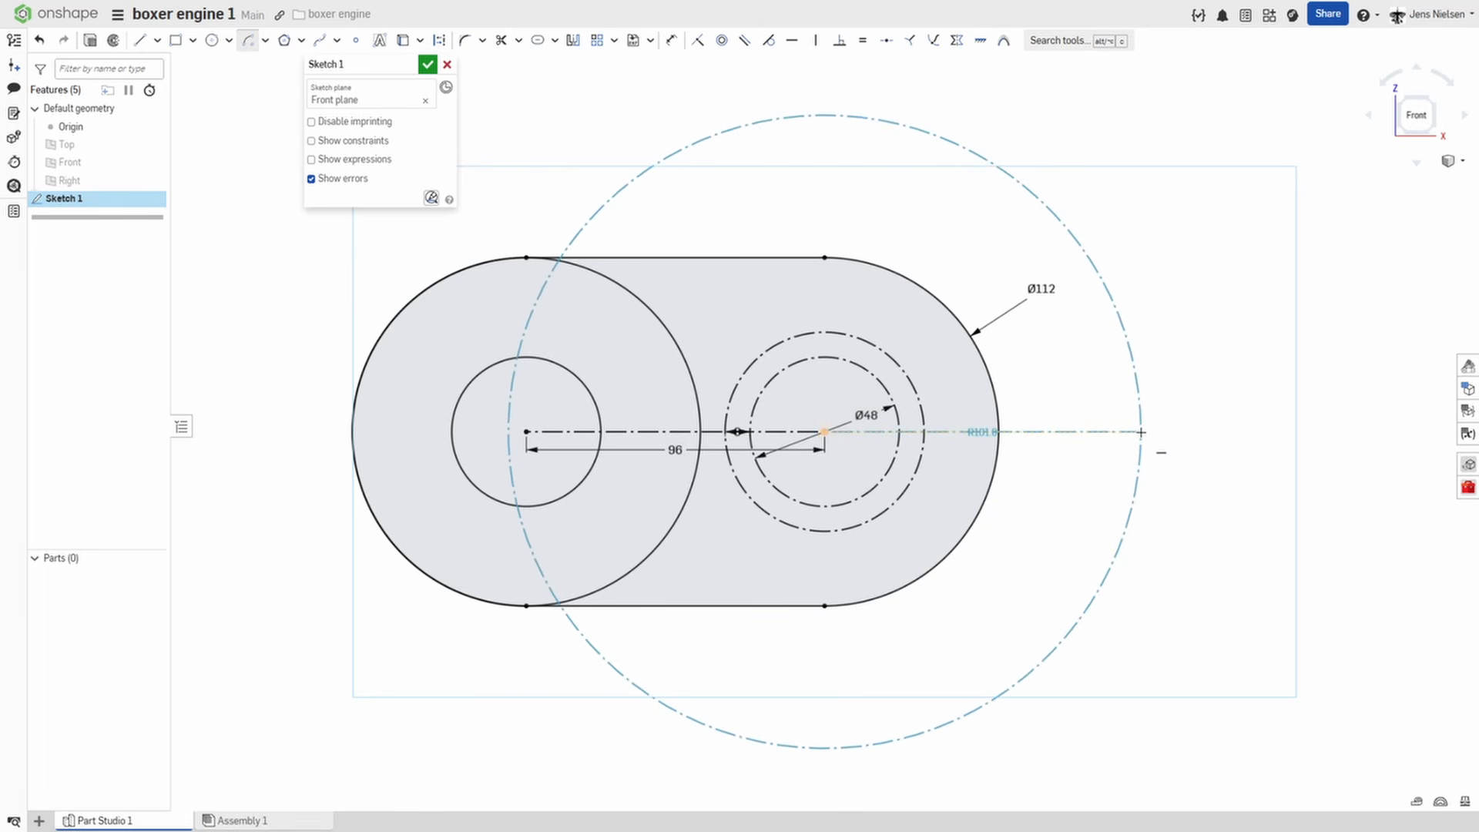
pyautogui.click(1152, 432)
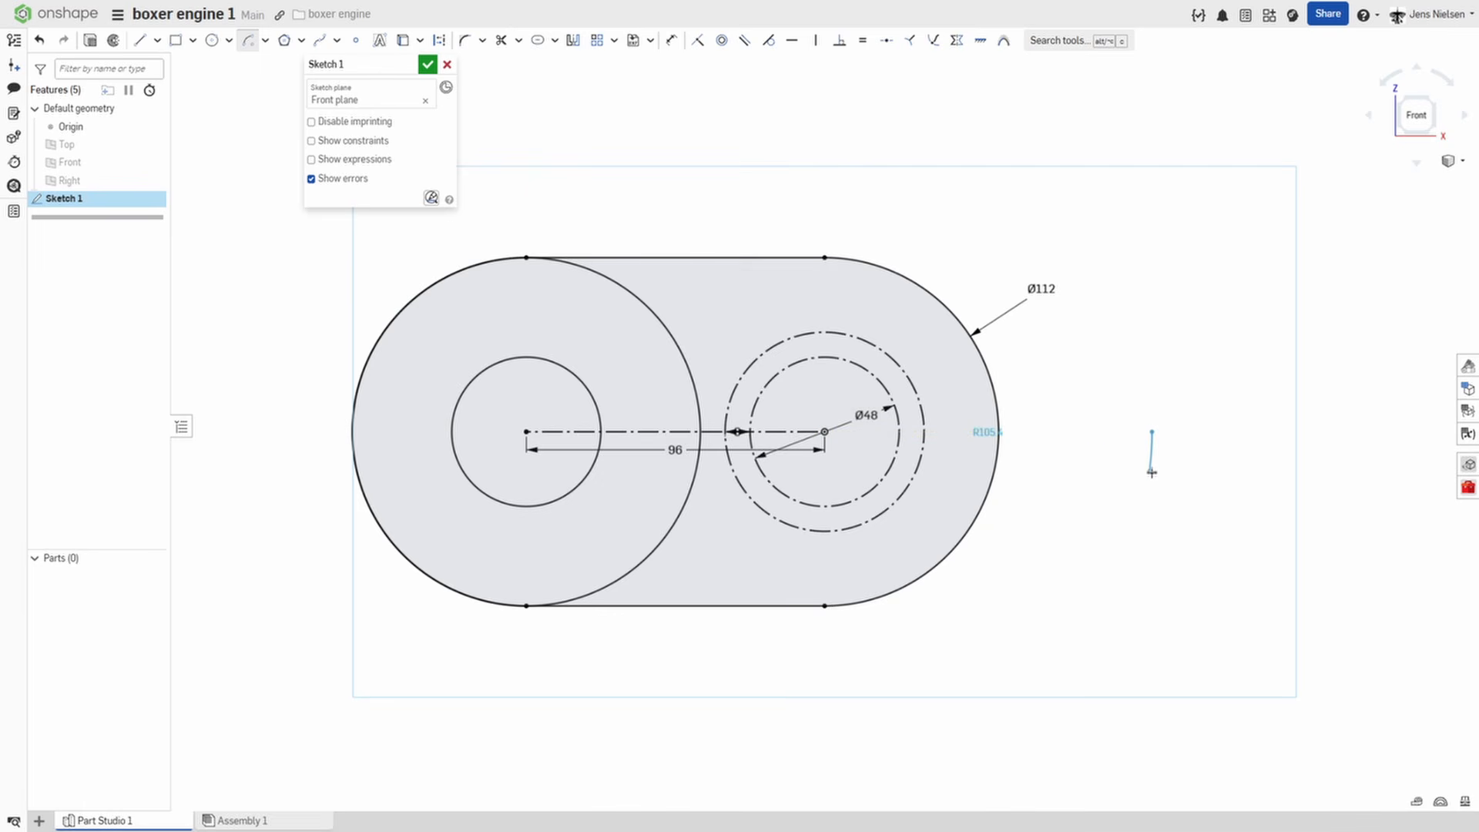
pyautogui.click(823, 654)
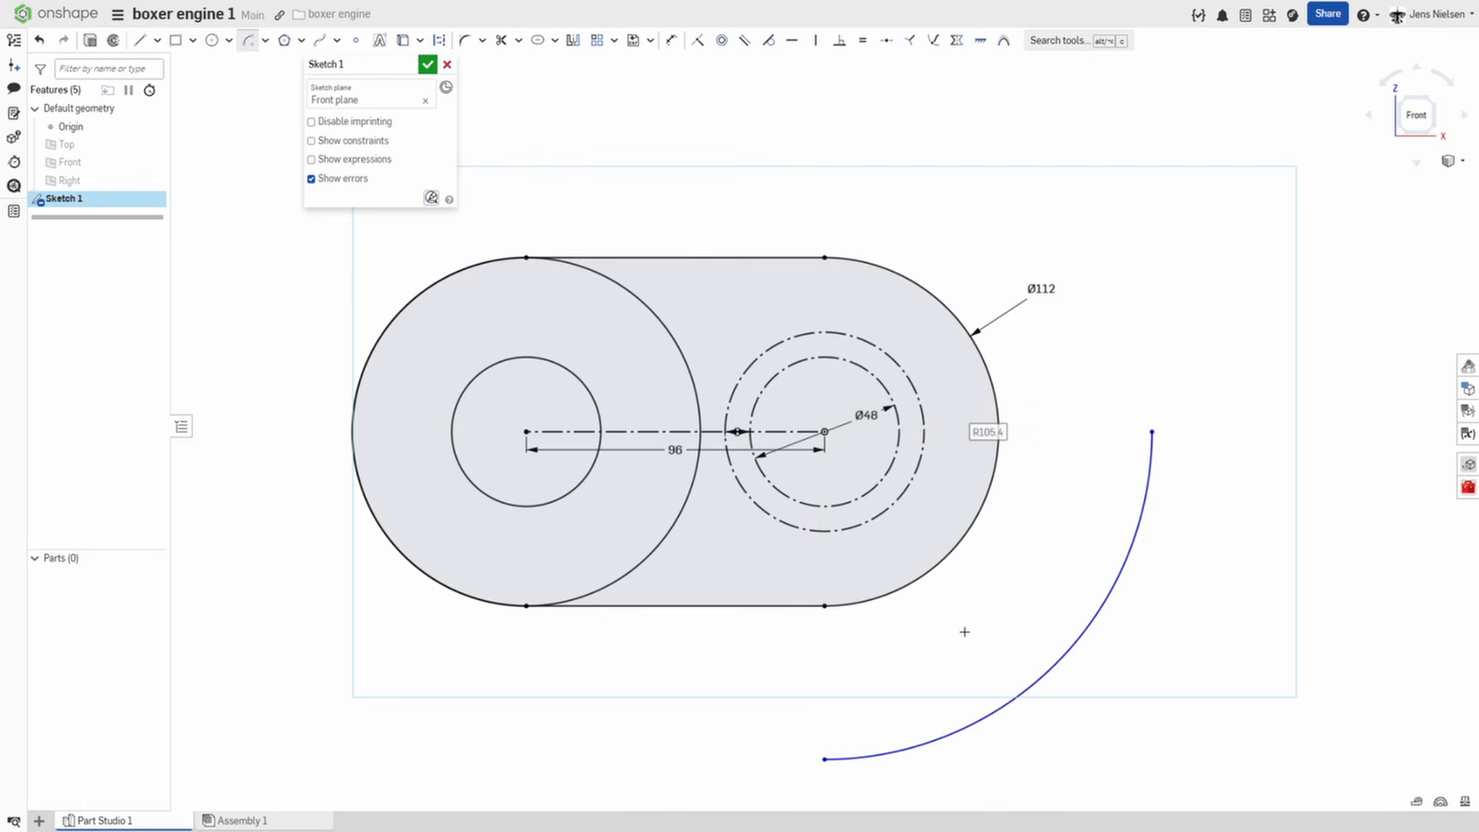
# Sketch a slanted line about 69 mm long from the arc's lower end to the midpoint of the slot's lower edge.
pyautogui.press('l')
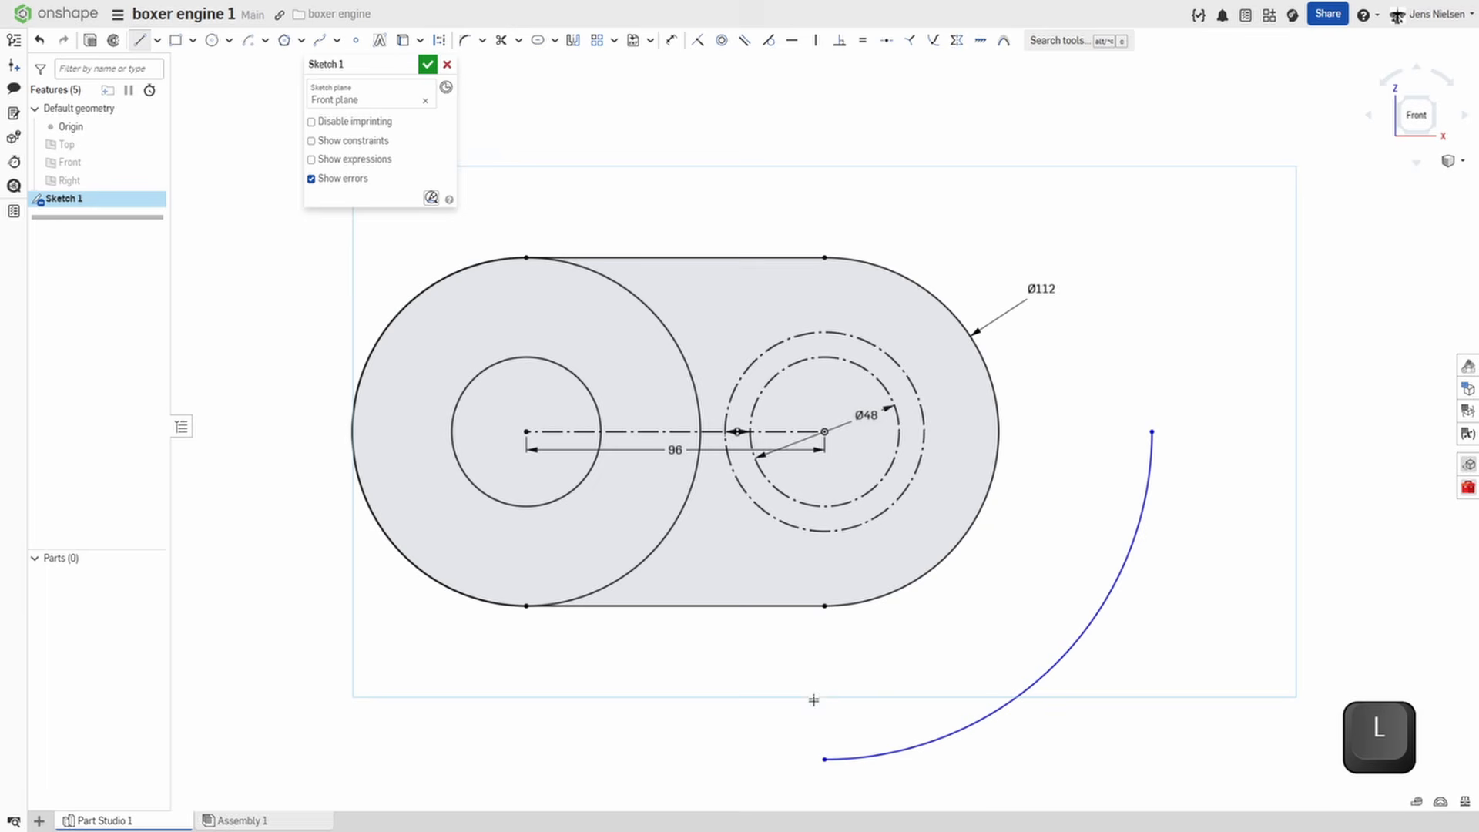
pyautogui.click(825, 760)
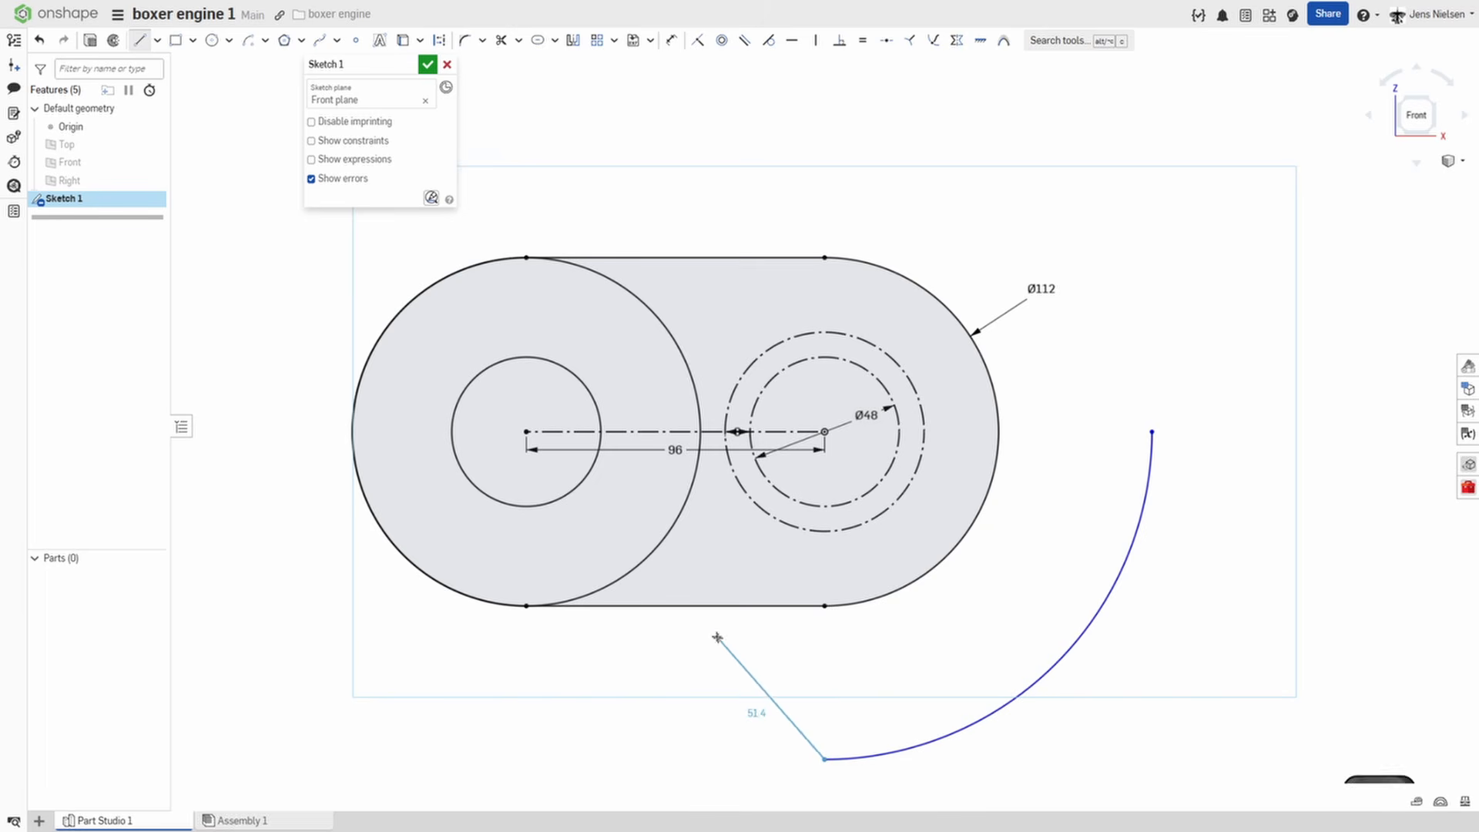
pyautogui.click(678, 606)
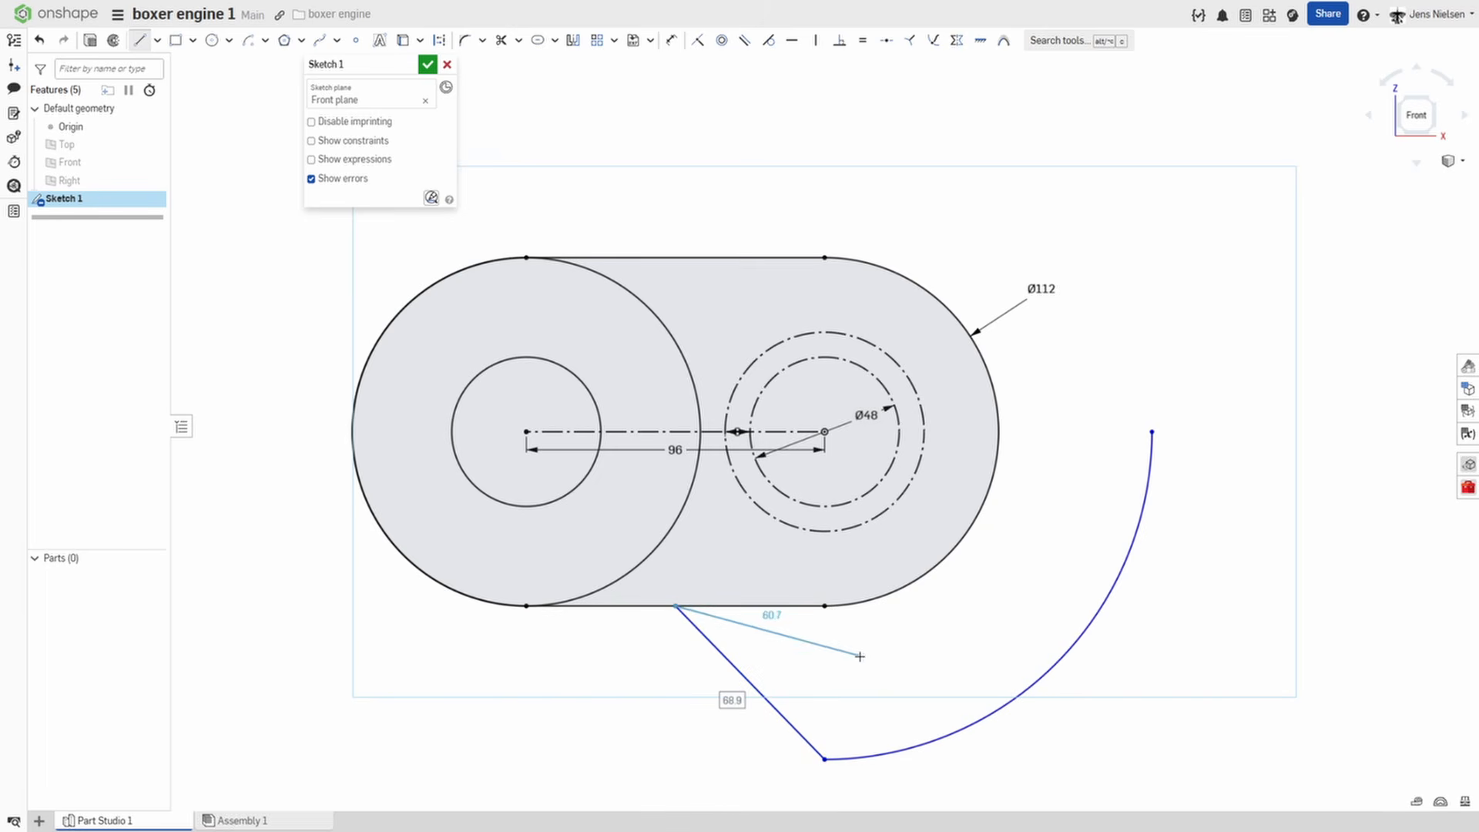
pyautogui.press('Escape')
# Dimension the quarter arc's radius to 122 mm.
pyautogui.press('d')
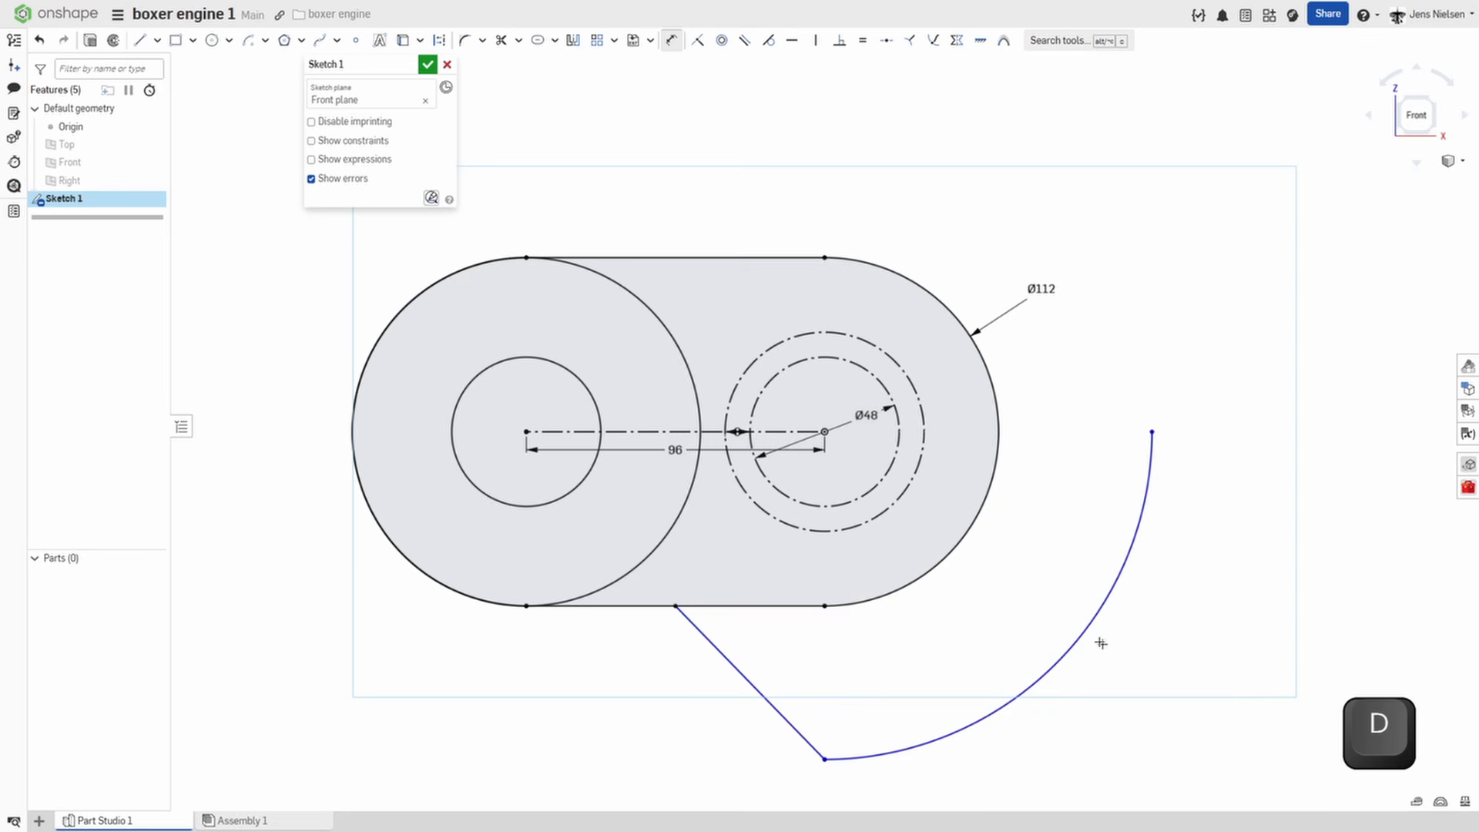
pyautogui.click(1086, 634)
pyautogui.click(1142, 659)
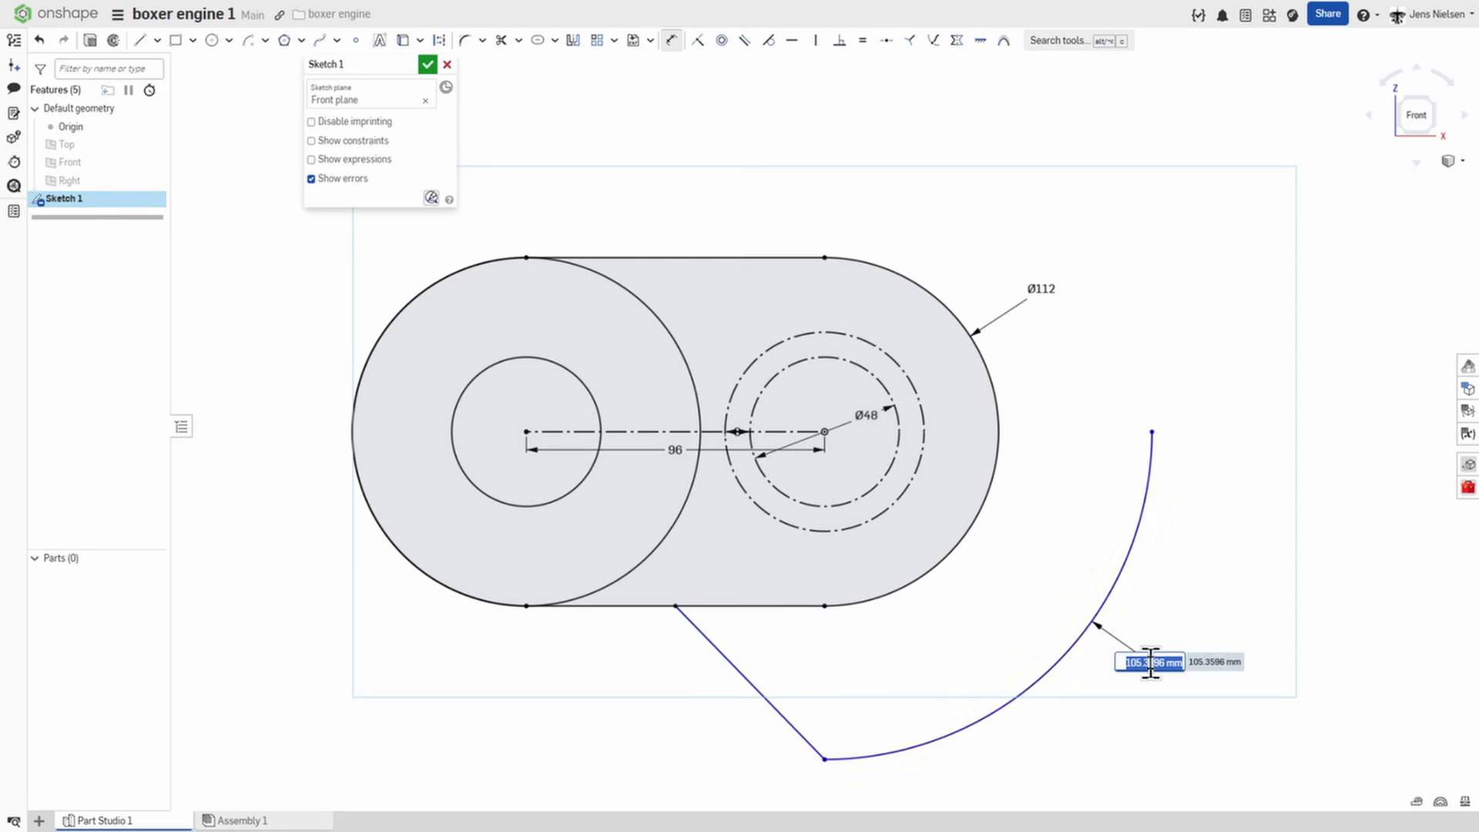
pyautogui.write('122')
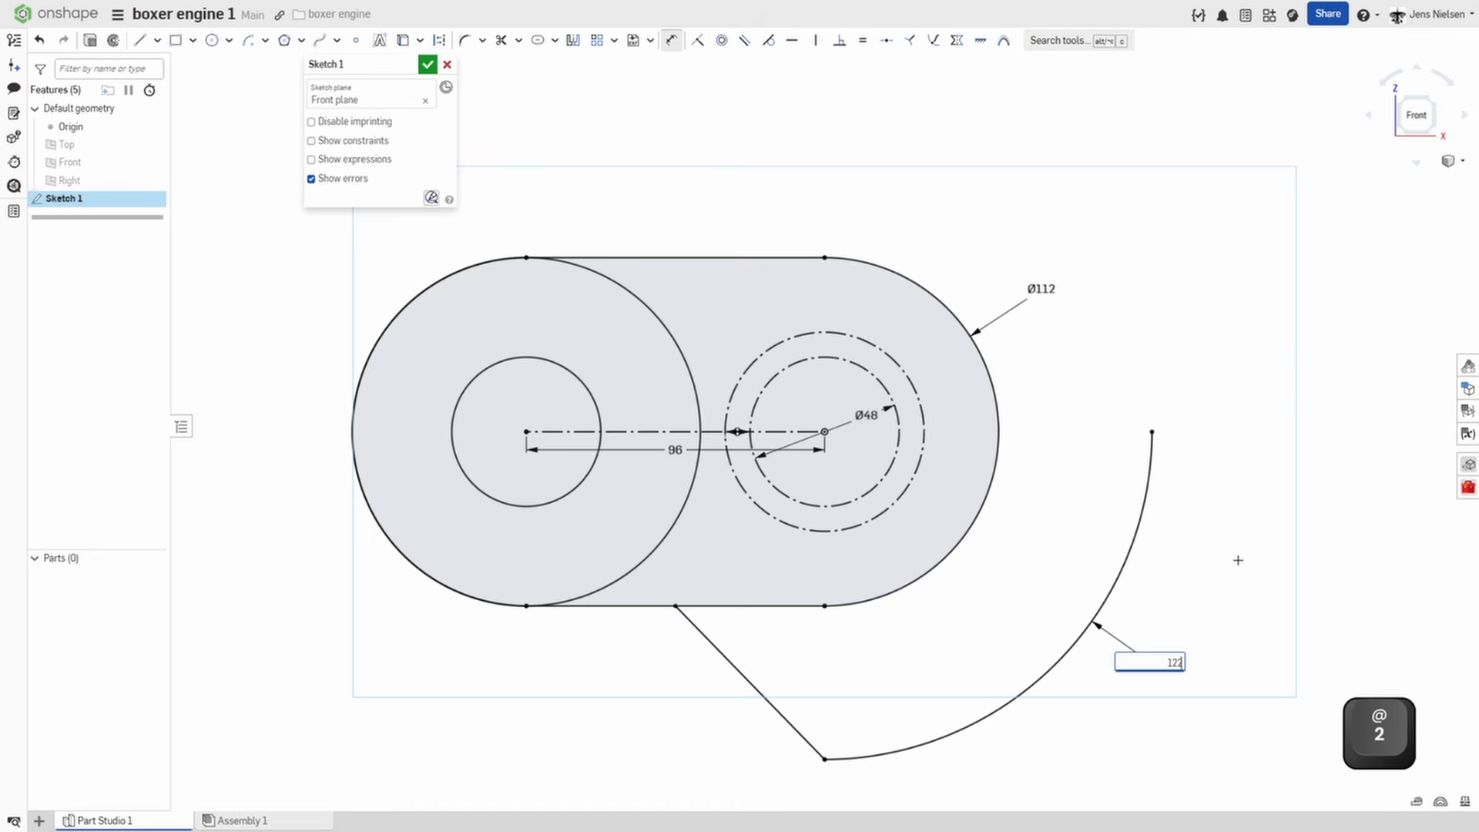
pyautogui.press('Return')
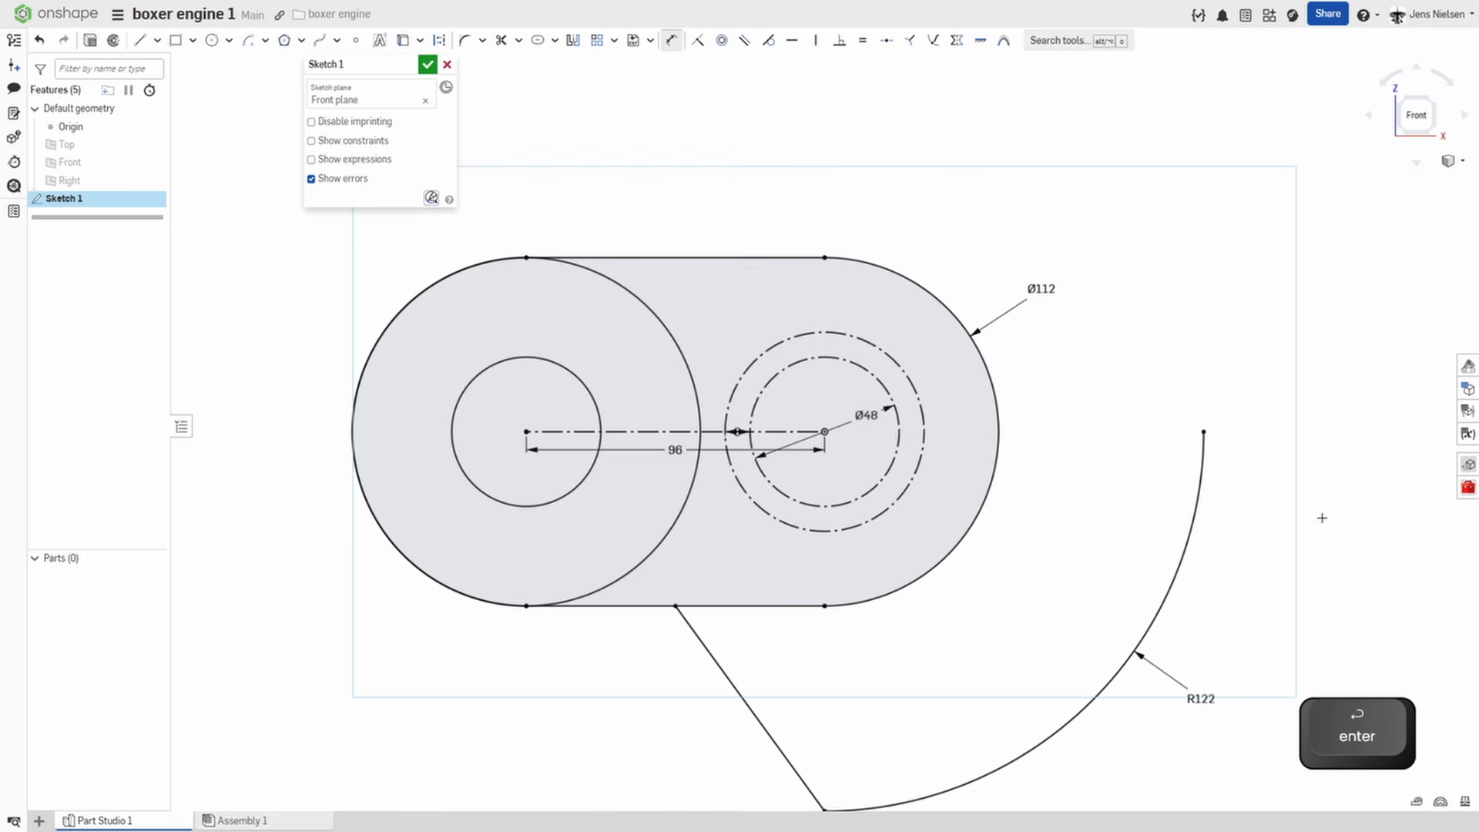
pyautogui.press('Escape')
# Mirror the slanted line and the quarter arc about the horizontal 96 mm construction line and finish the sketch.
pyautogui.press('s')
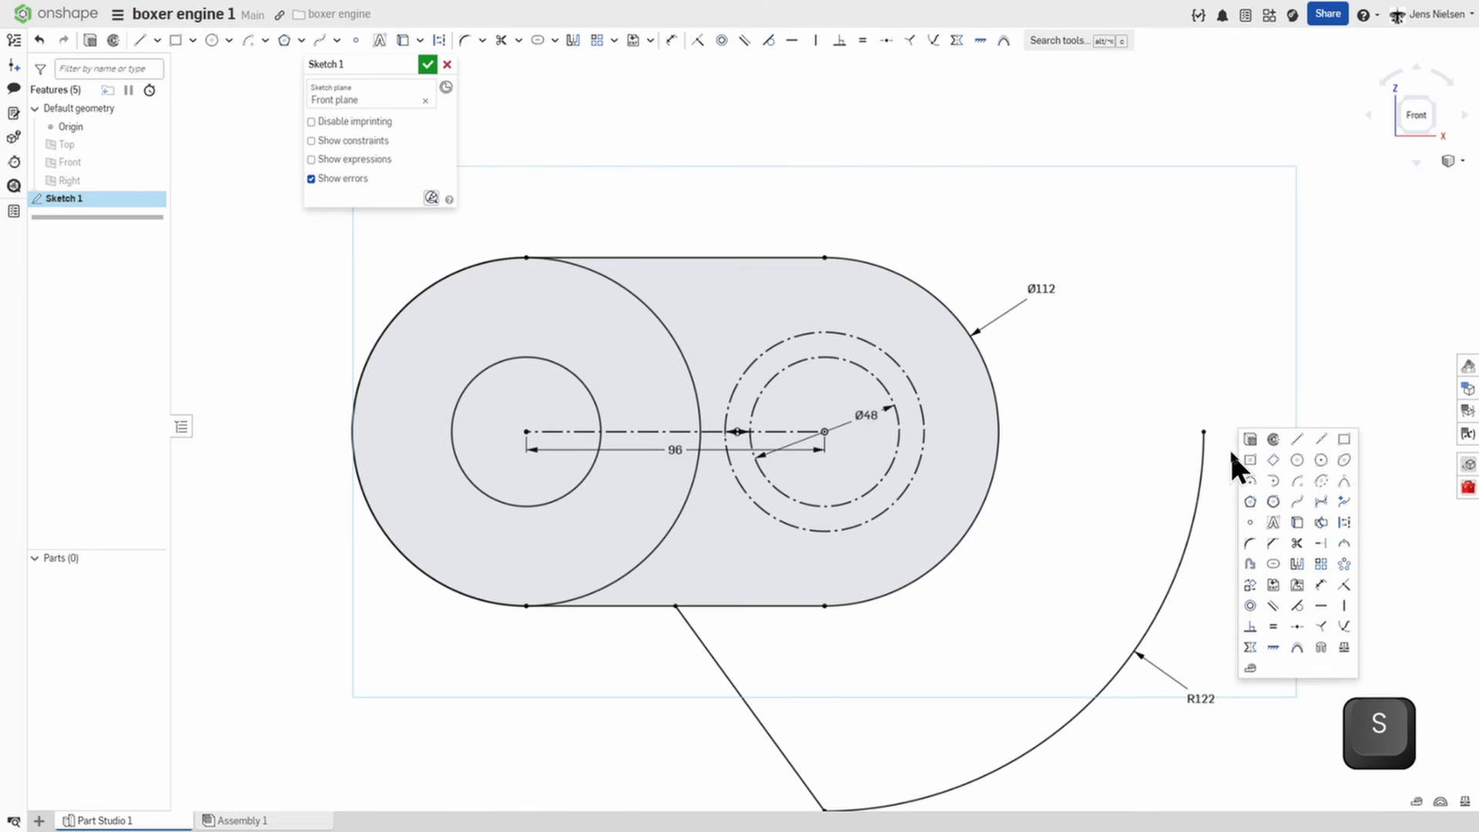
pyautogui.click(1294, 560)
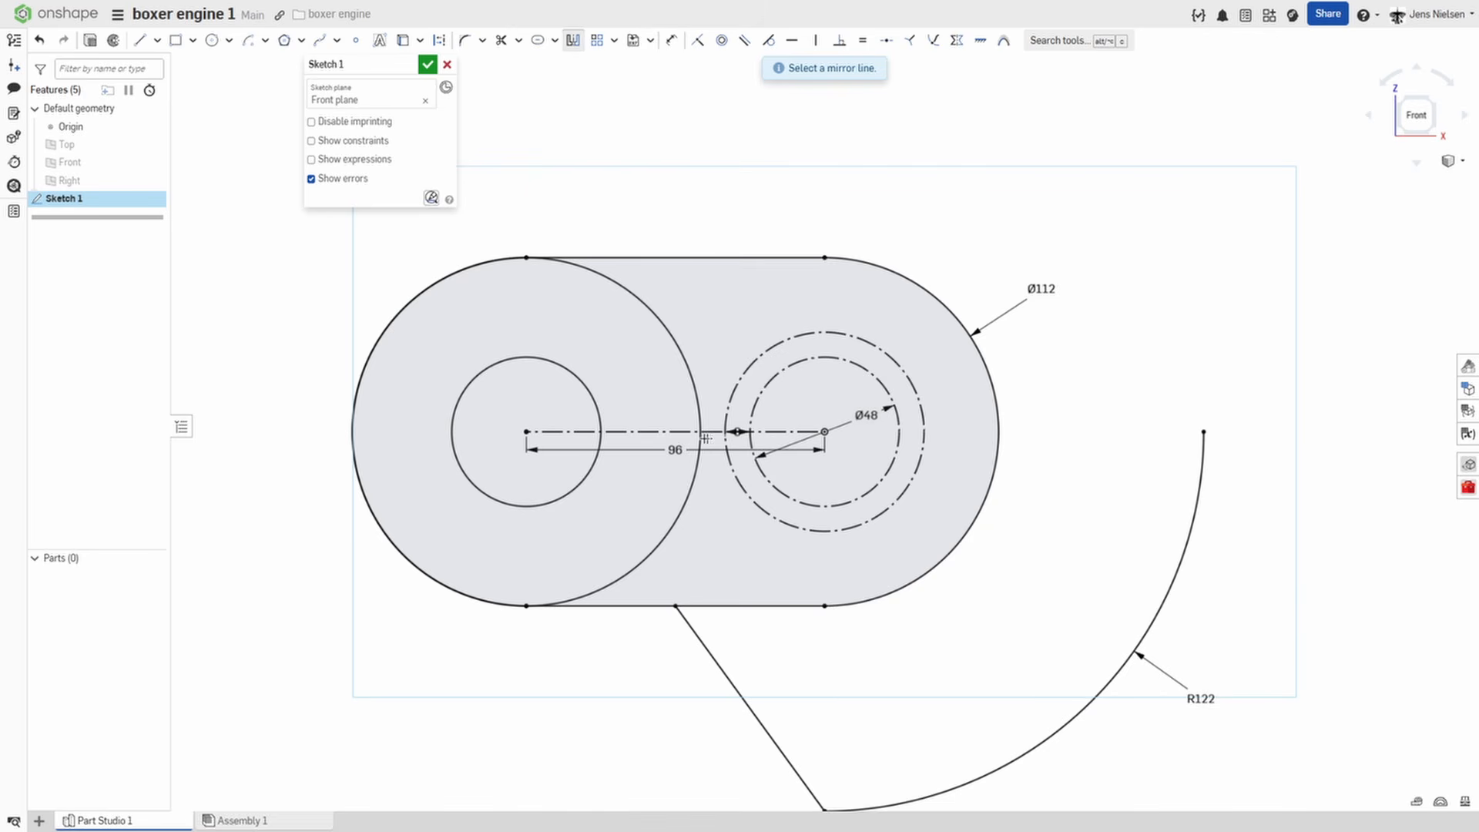
pyautogui.click(647, 432)
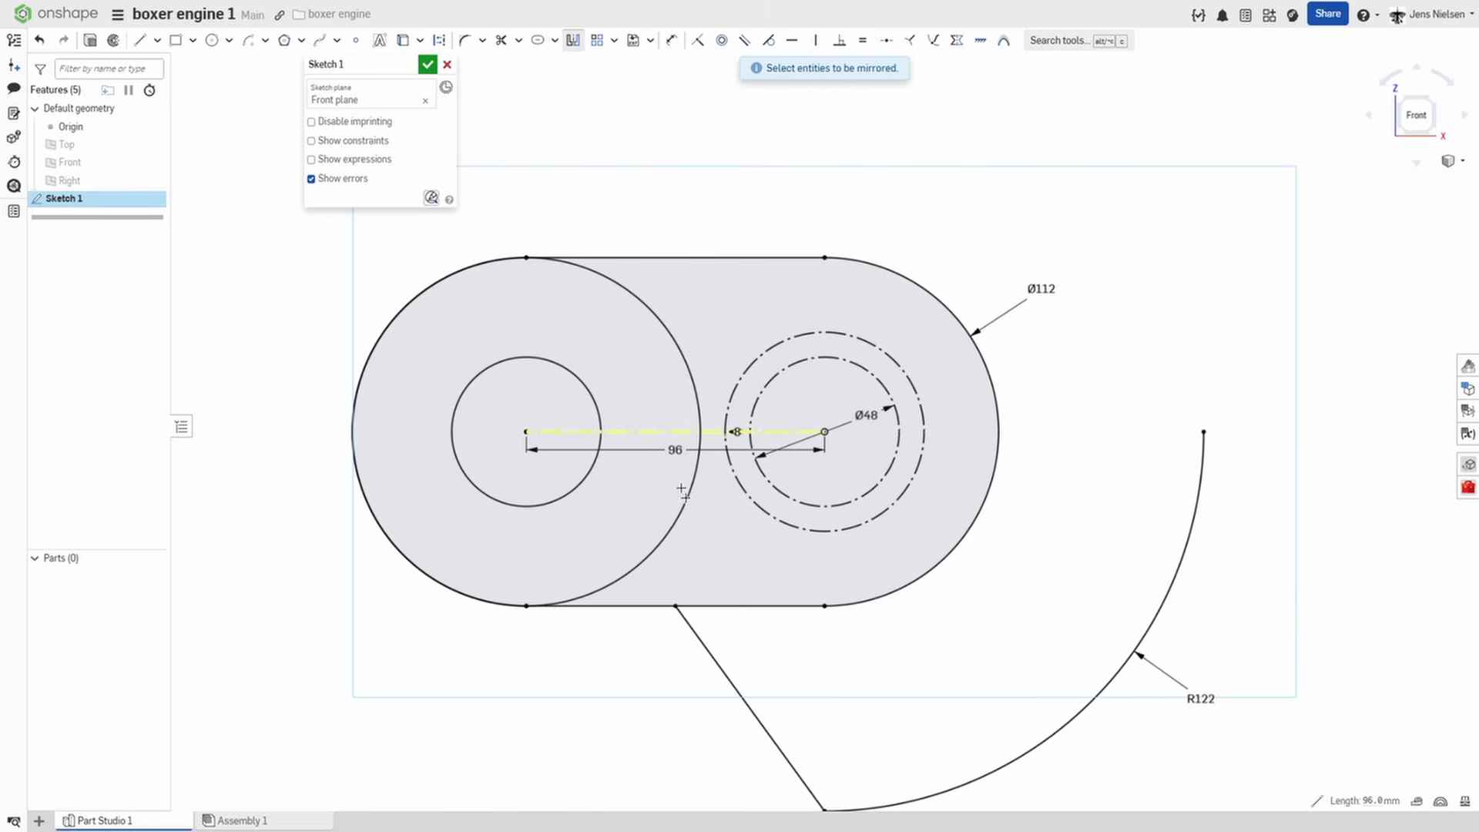
pyautogui.click(748, 700)
pyautogui.click(924, 801)
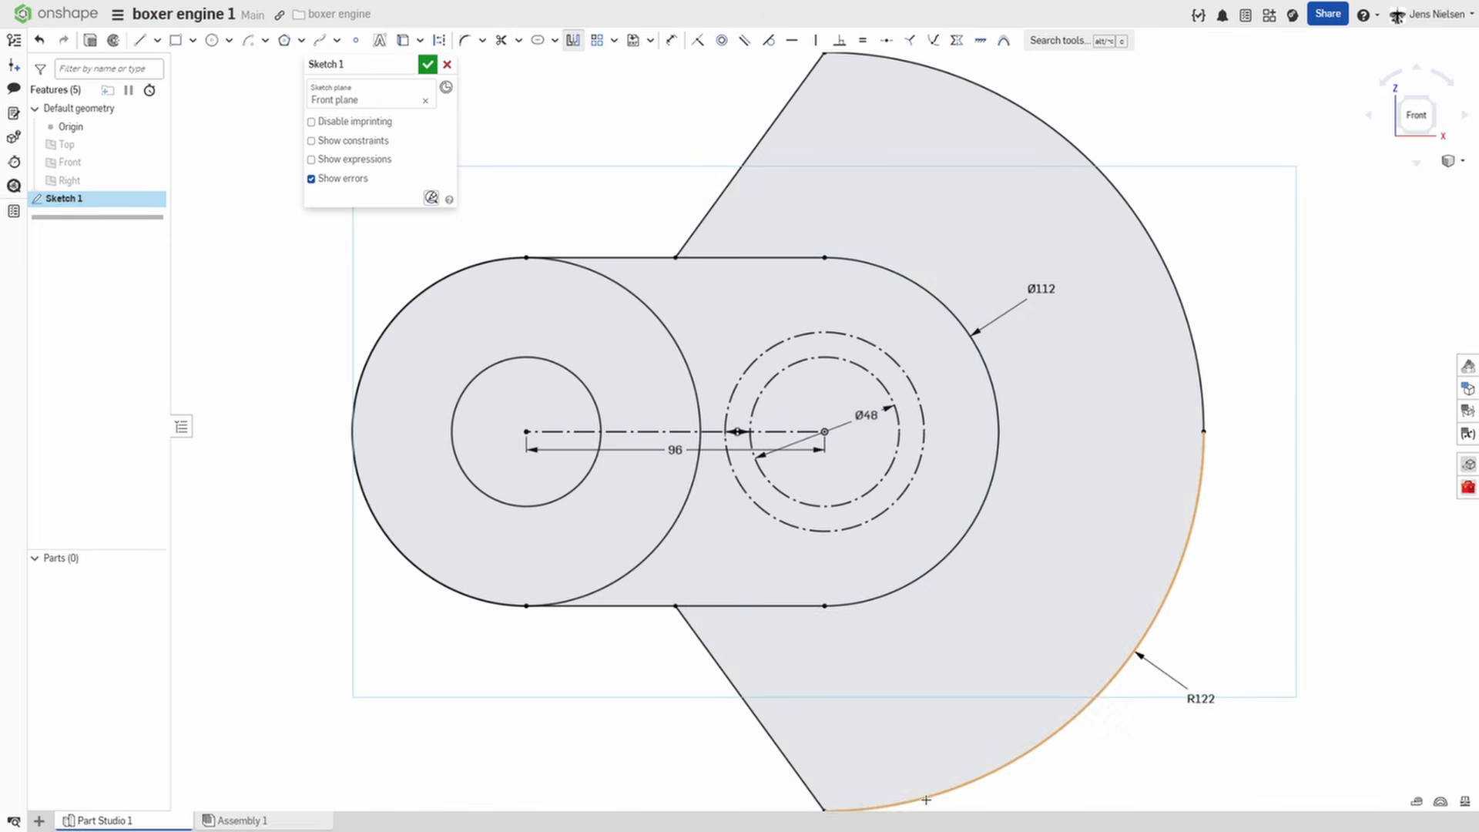
pyautogui.click(424, 62)
pyautogui.press('f')
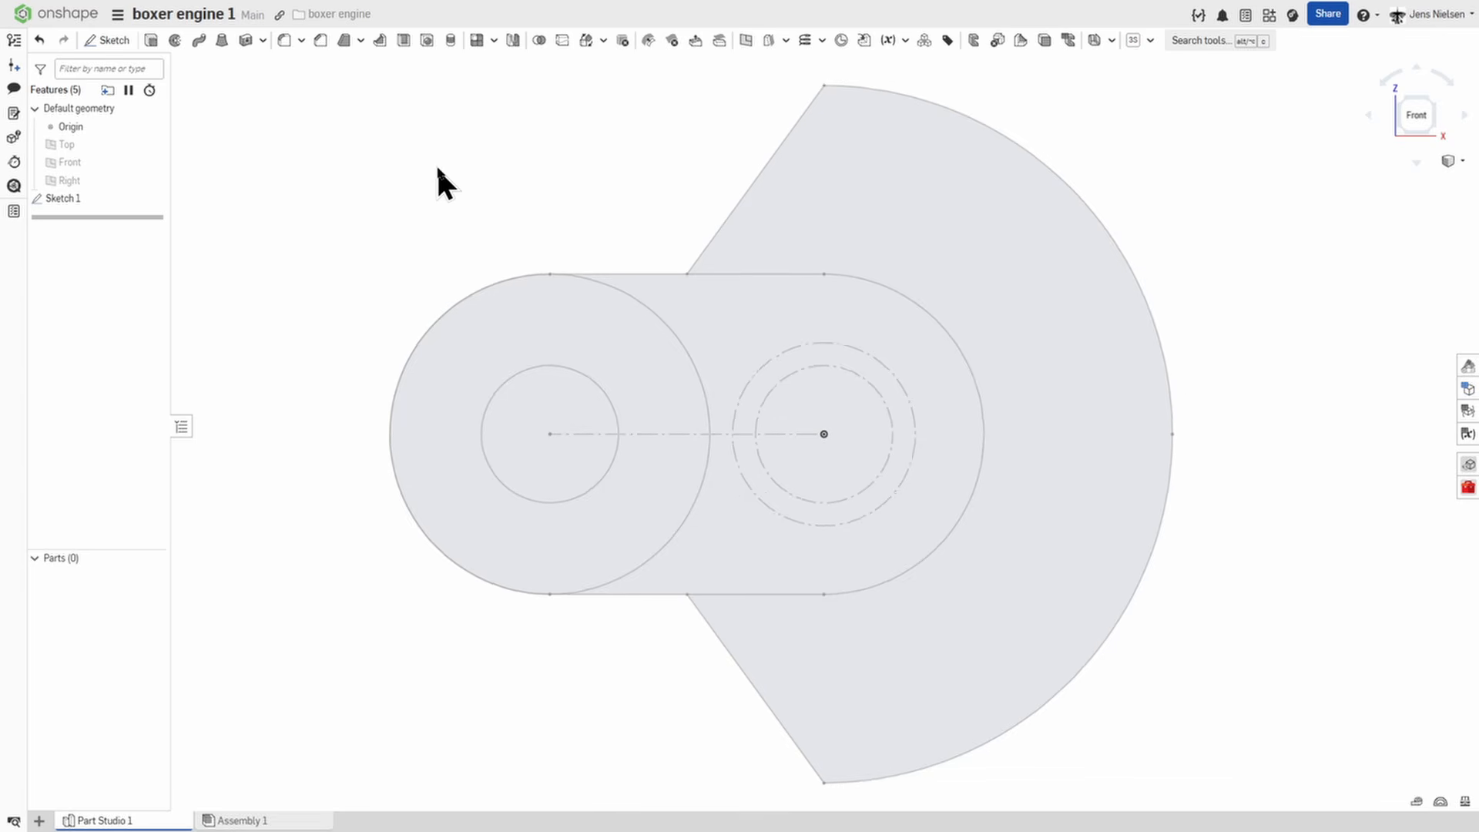
# Extrude all four sketch regions as a new 22 mm thick solid in the opposite direction.
pyautogui.click(151, 40)
pyautogui.click(610, 399)
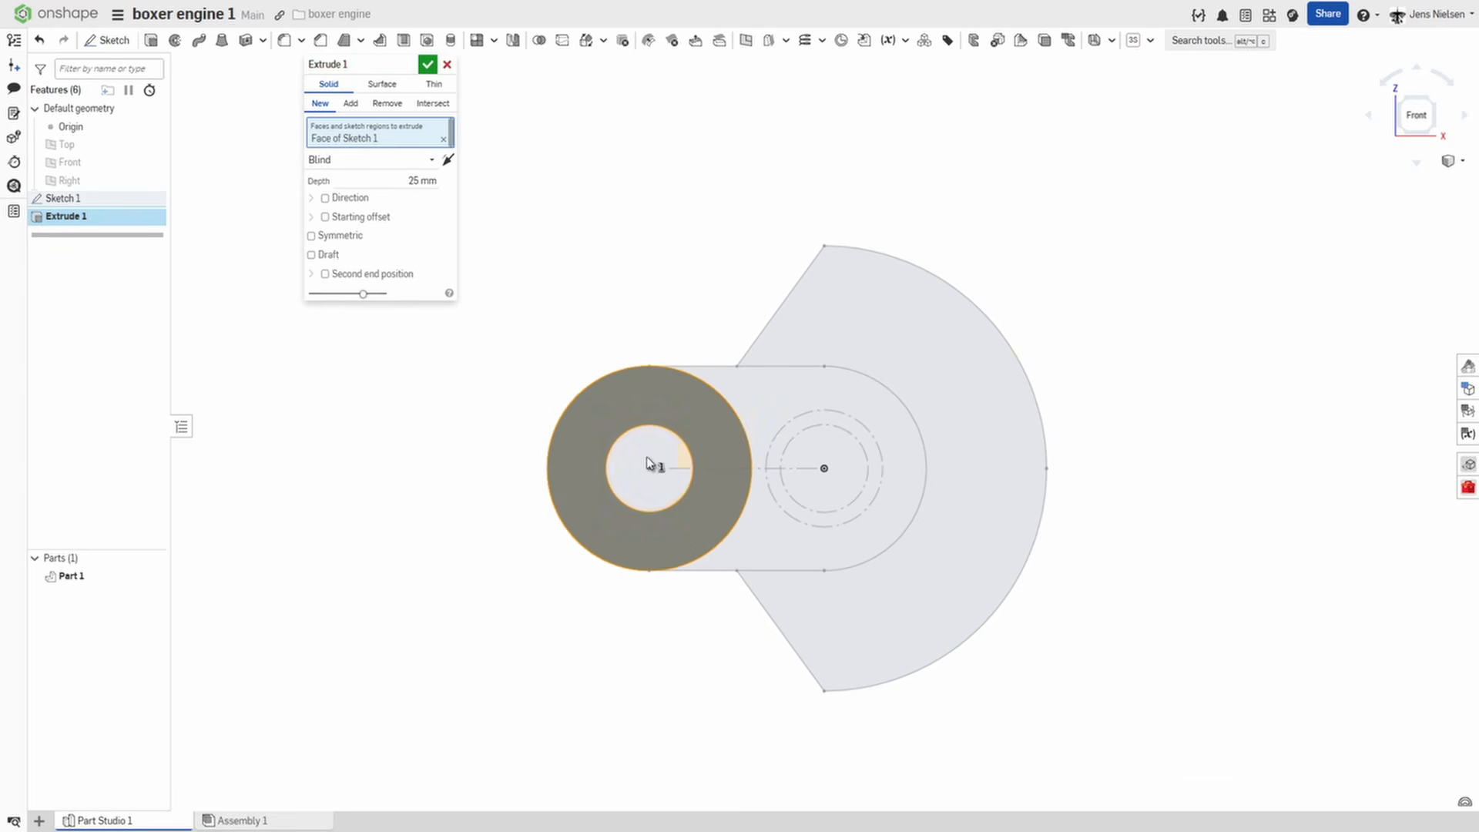
pyautogui.click(650, 463)
pyautogui.click(757, 424)
pyautogui.click(927, 383)
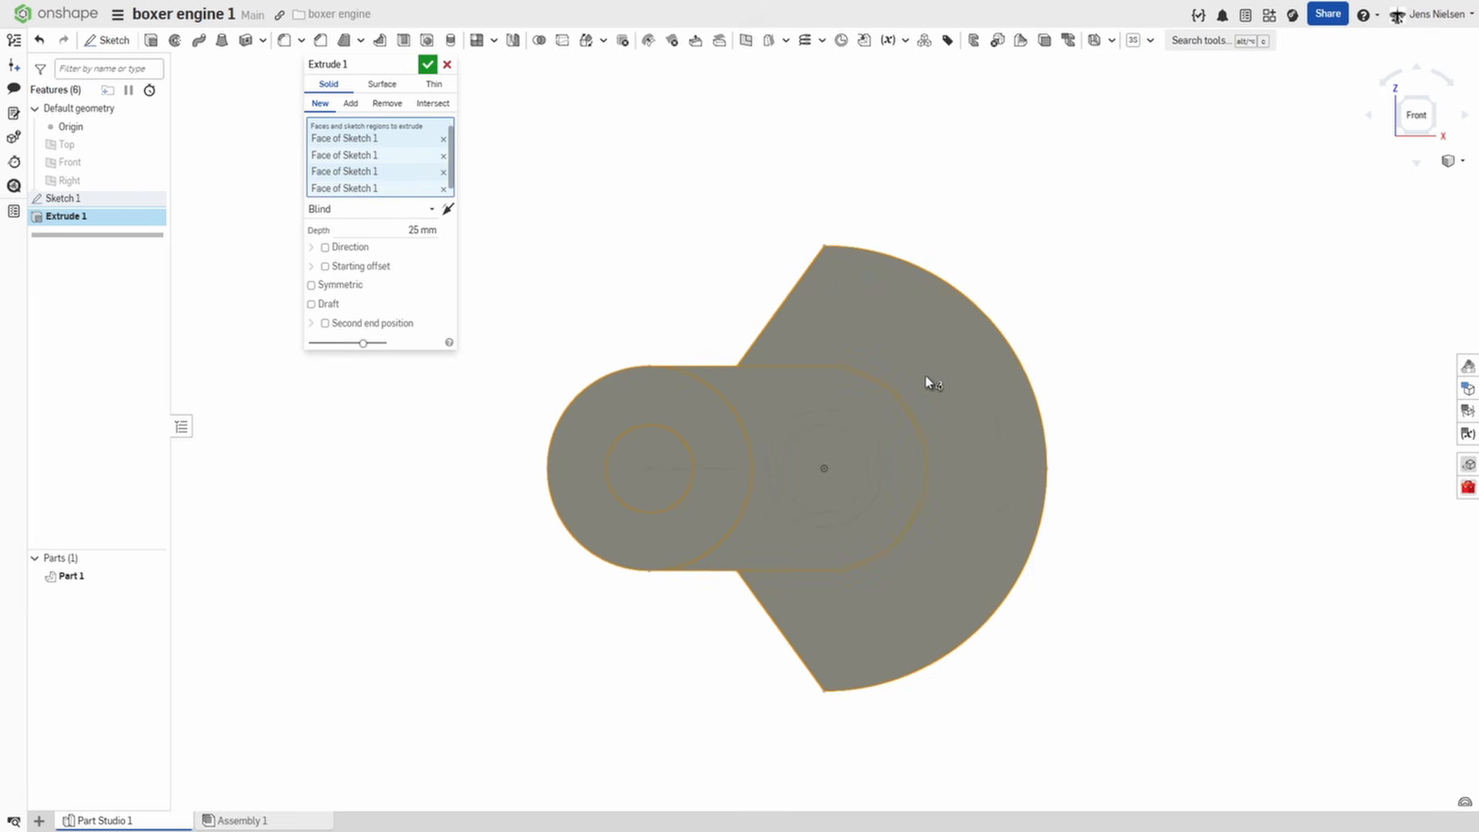
pyautogui.moveTo(1000, 299); pyautogui.dragTo(1446, 131, button='right')
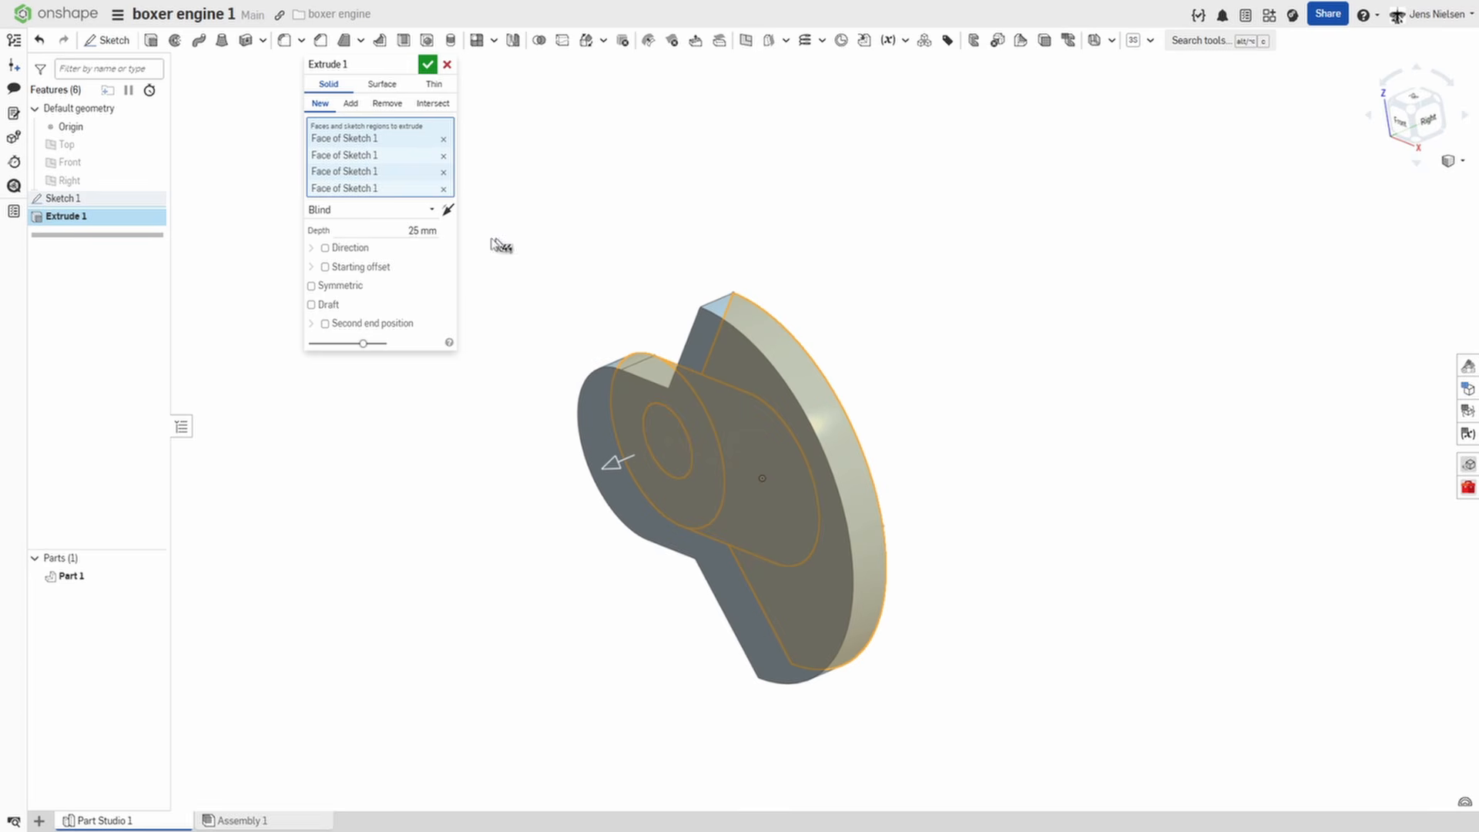
pyautogui.click(447, 211)
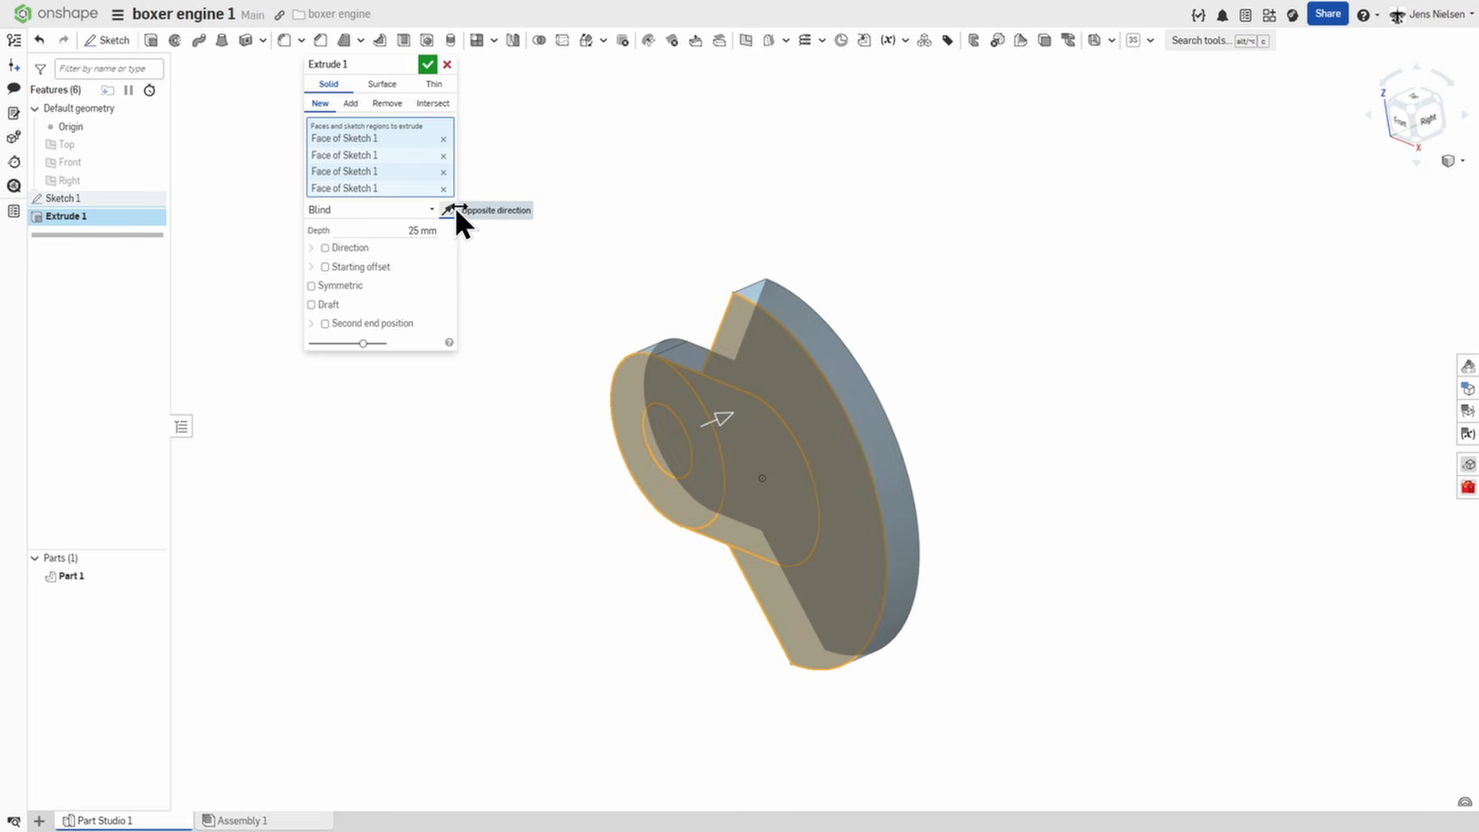
pyautogui.click(422, 231)
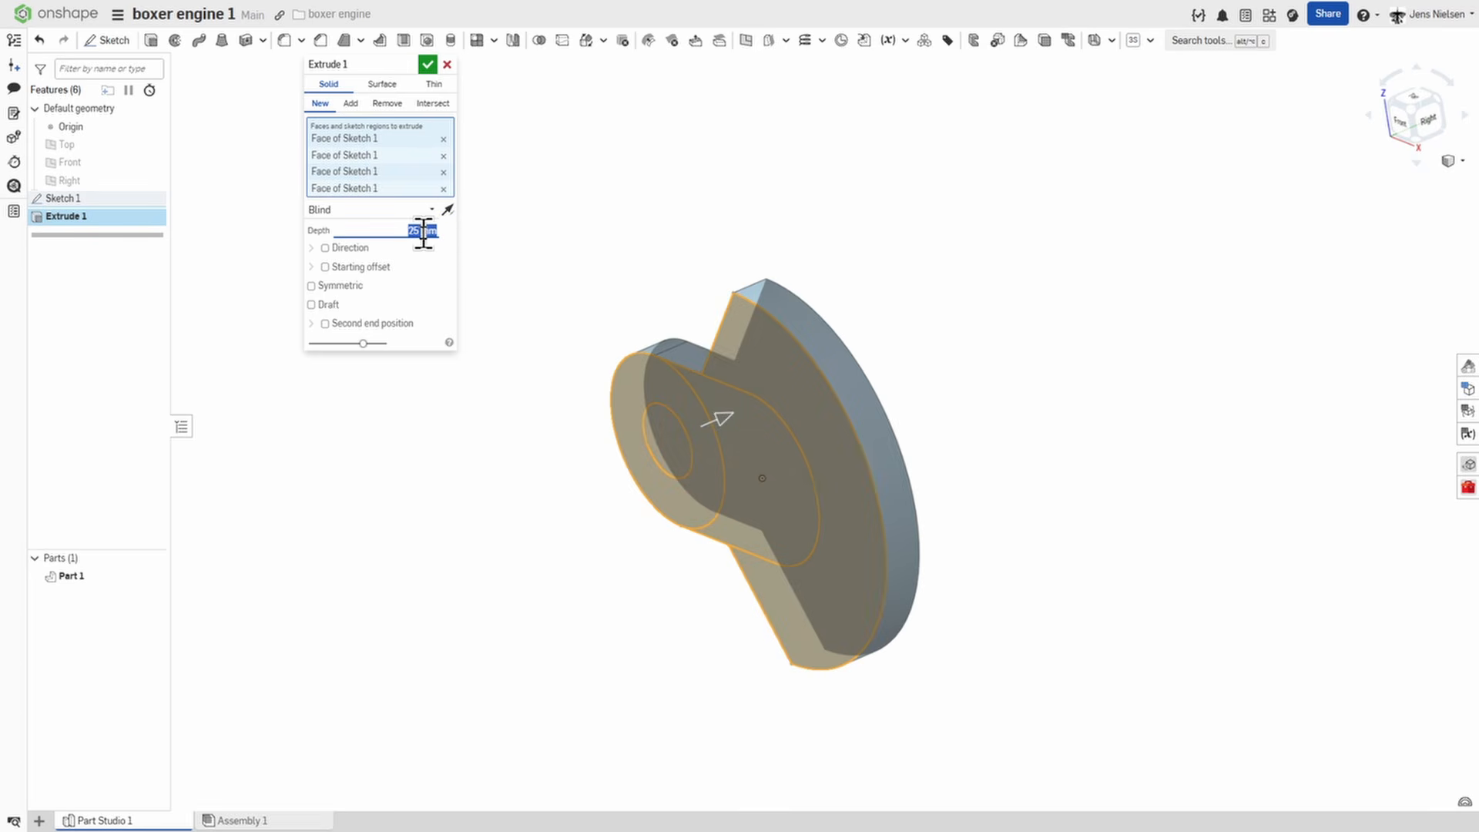
pyautogui.write('22')
pyautogui.press('Tab')
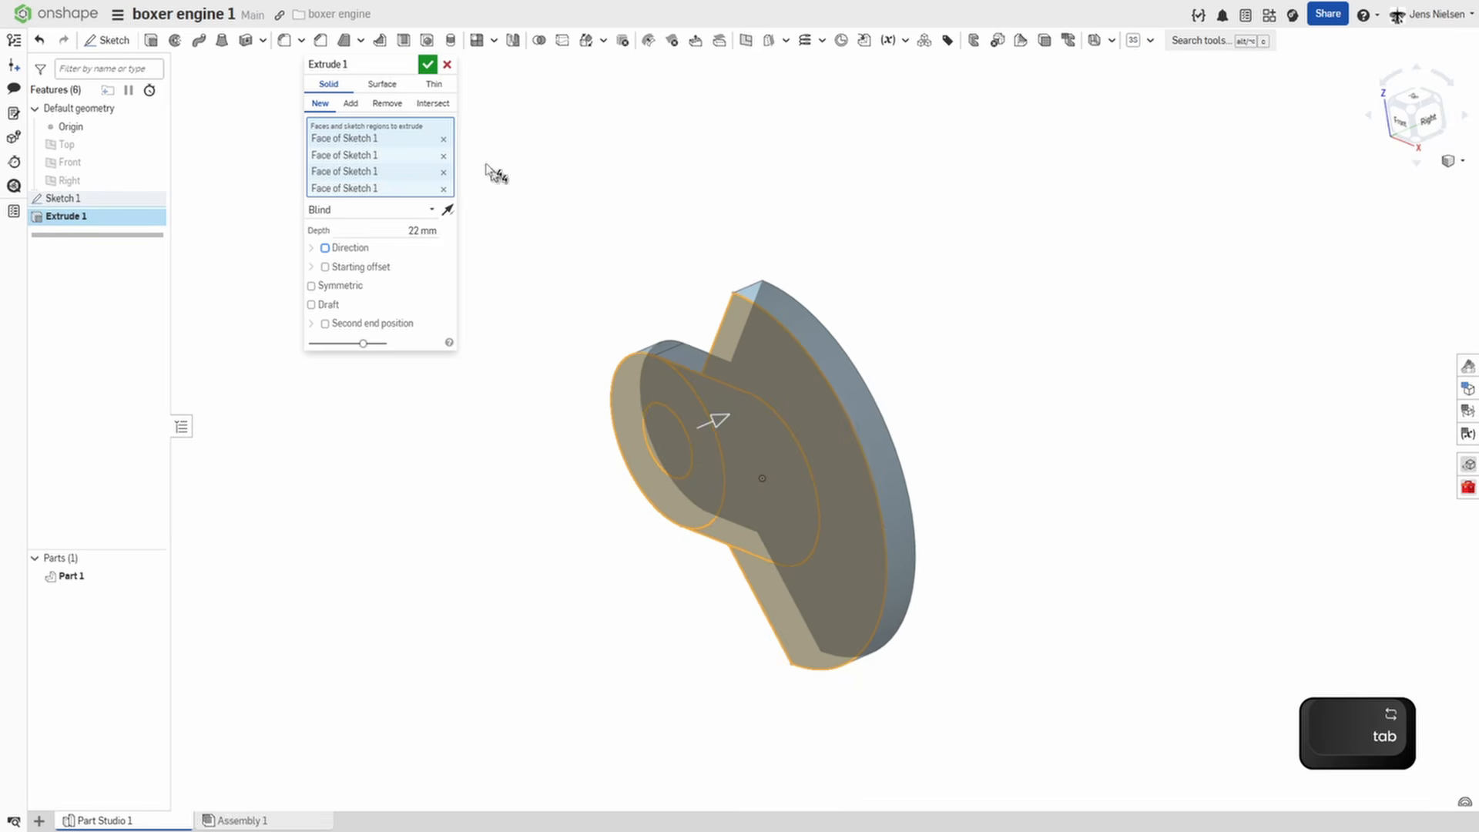
pyautogui.click(429, 63)
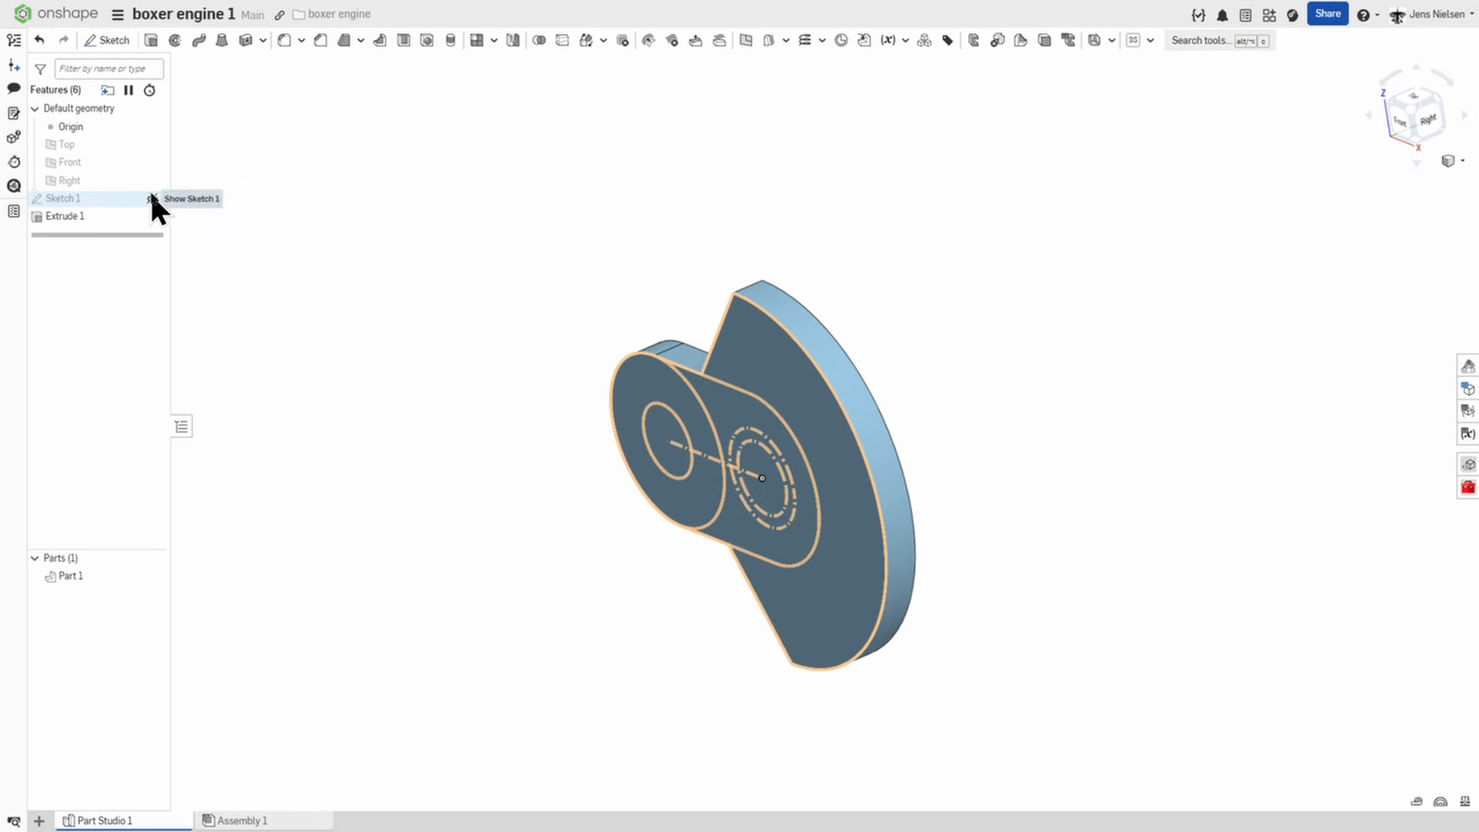
# Show Sketch 1 again and extrude its small solid circle 22 mm outward as a pin added to the web.
pyautogui.click(152, 199)
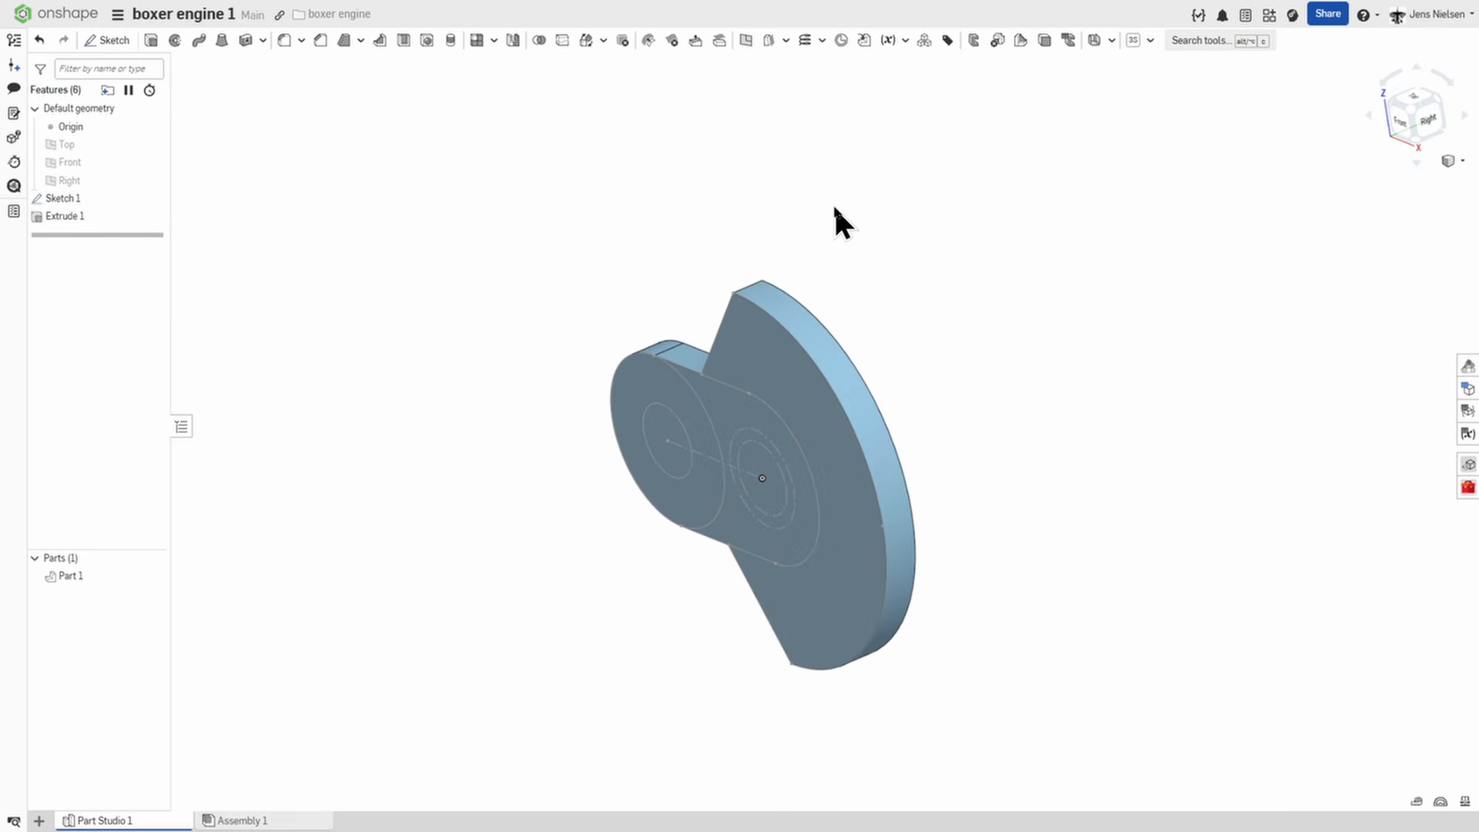
pyautogui.hotkey('shift', 'e')
pyautogui.click(658, 420)
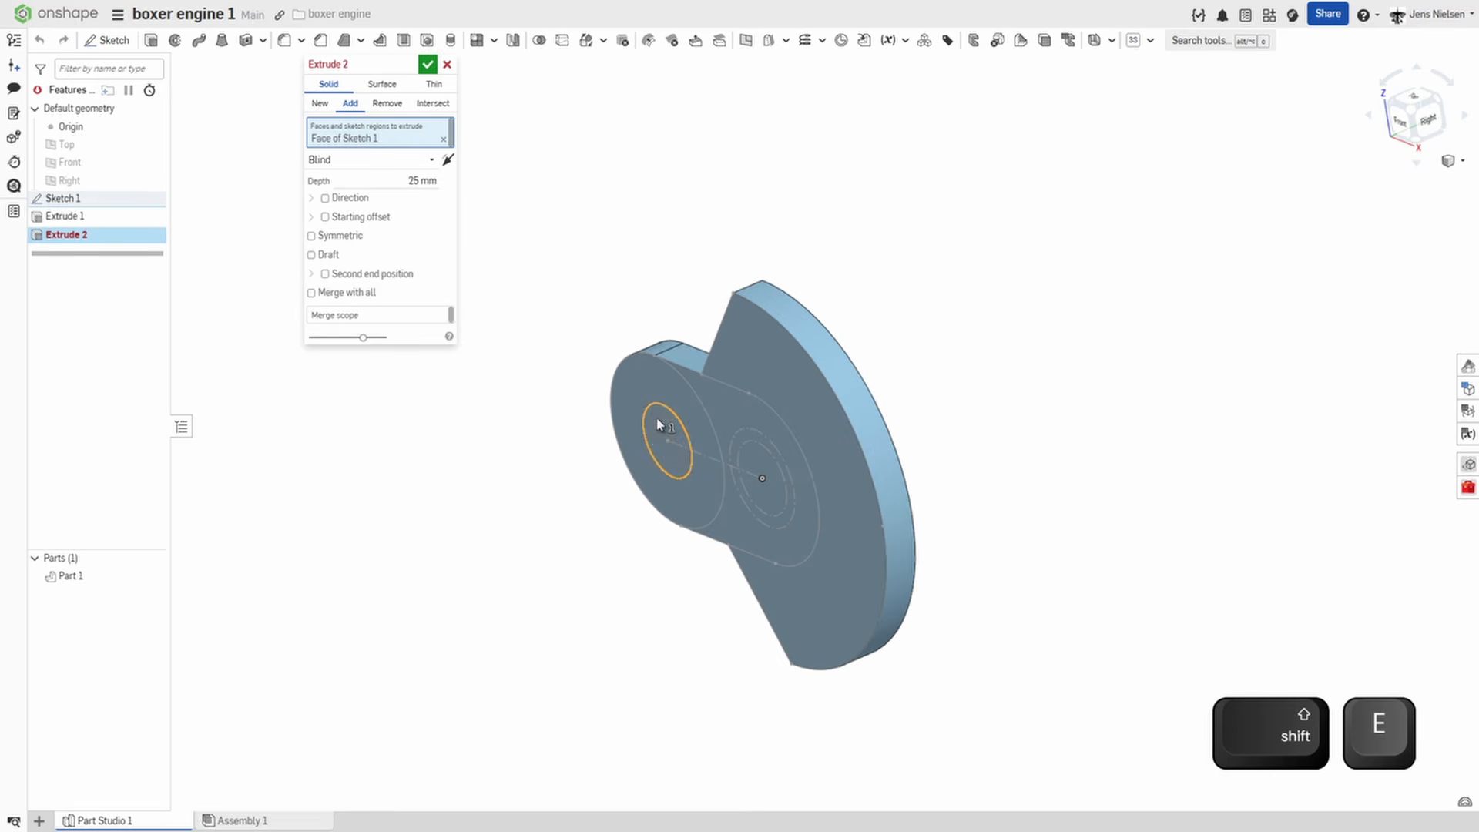
pyautogui.click(415, 180)
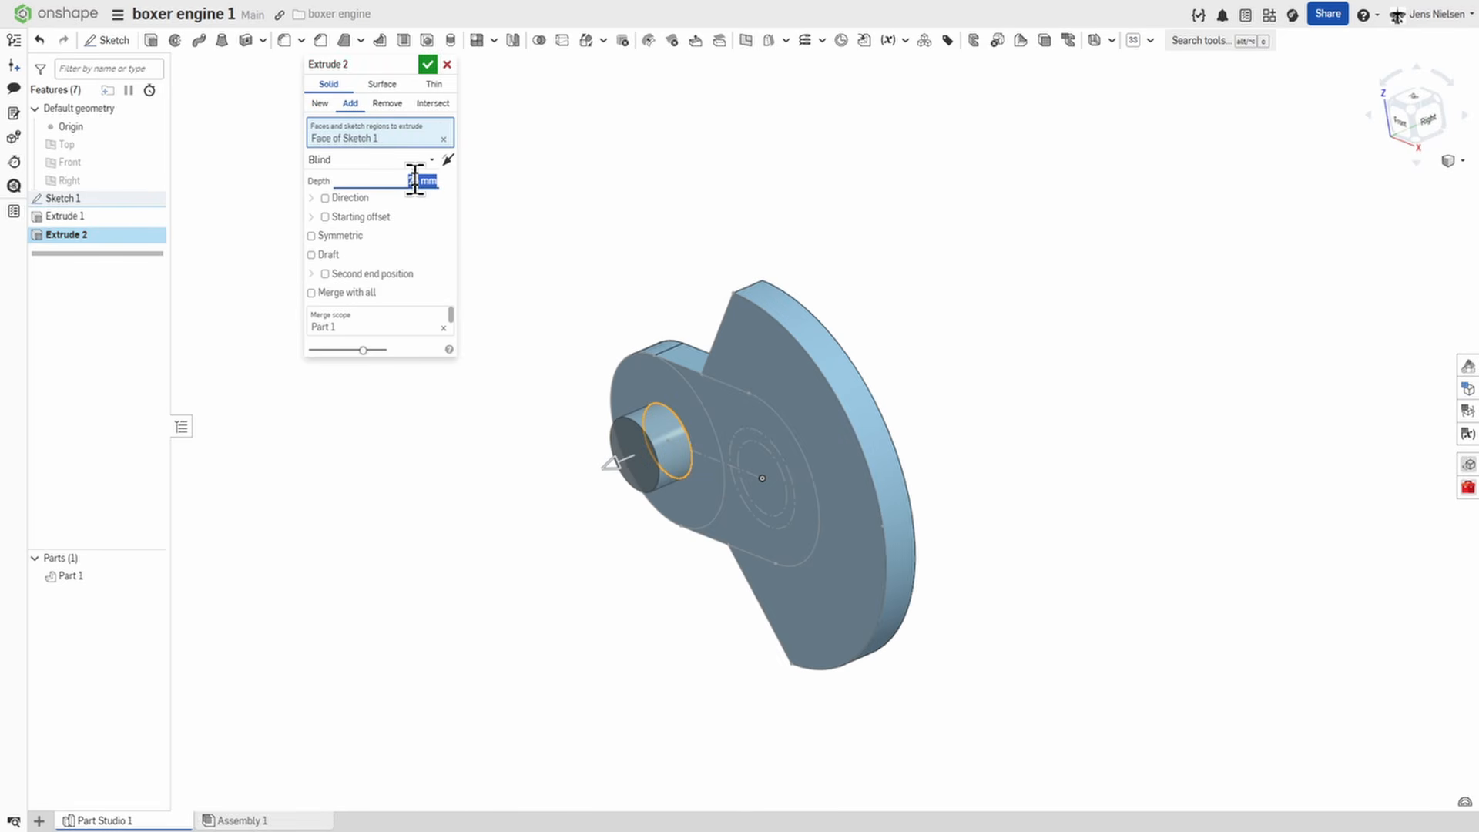
pyautogui.write('22')
pyautogui.click(428, 65)
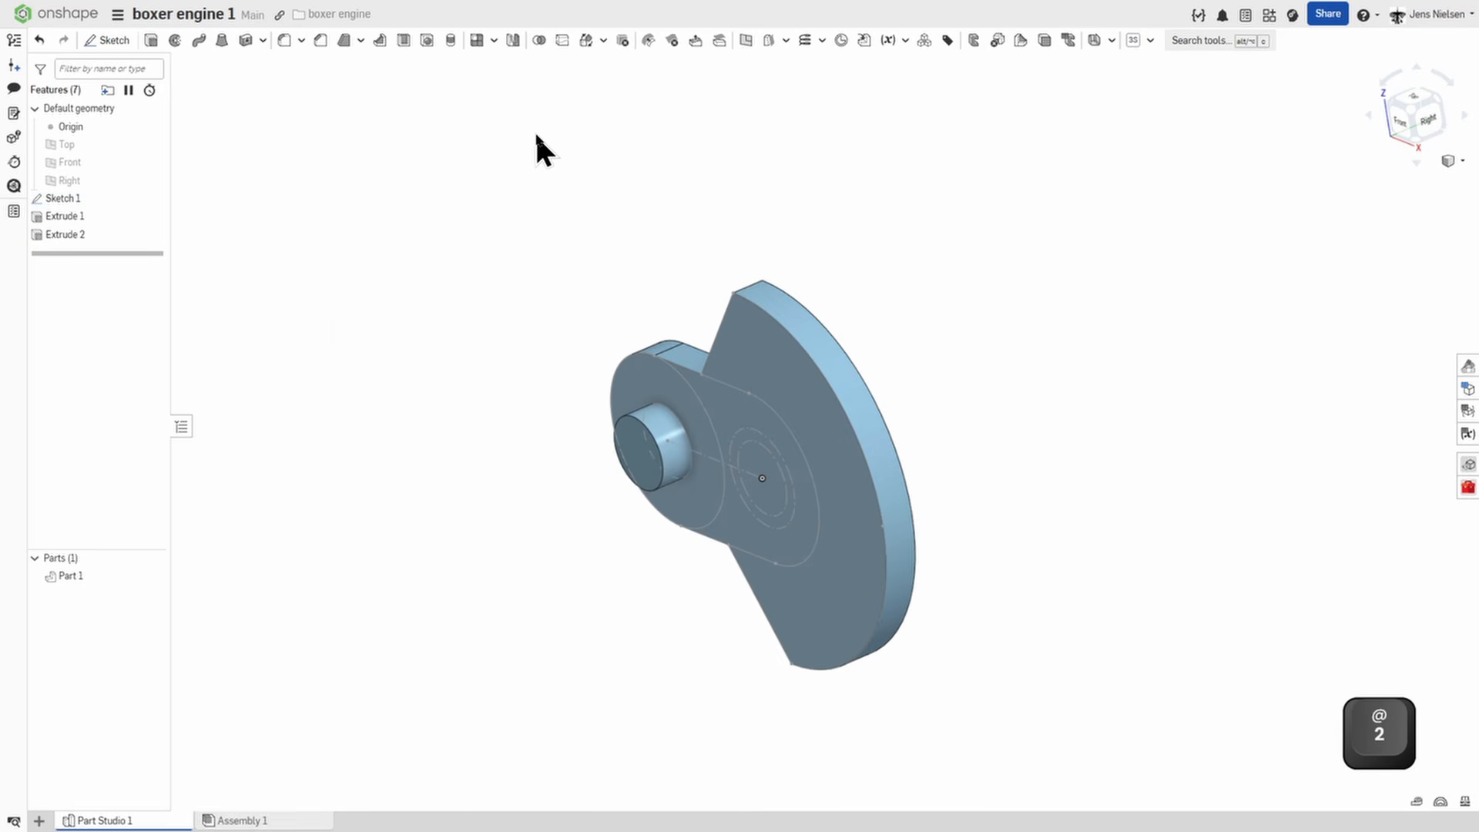
# Extrude the ring around the pin 8 mm outward, added to the crank web.
pyautogui.hotkey('shift', 'e')
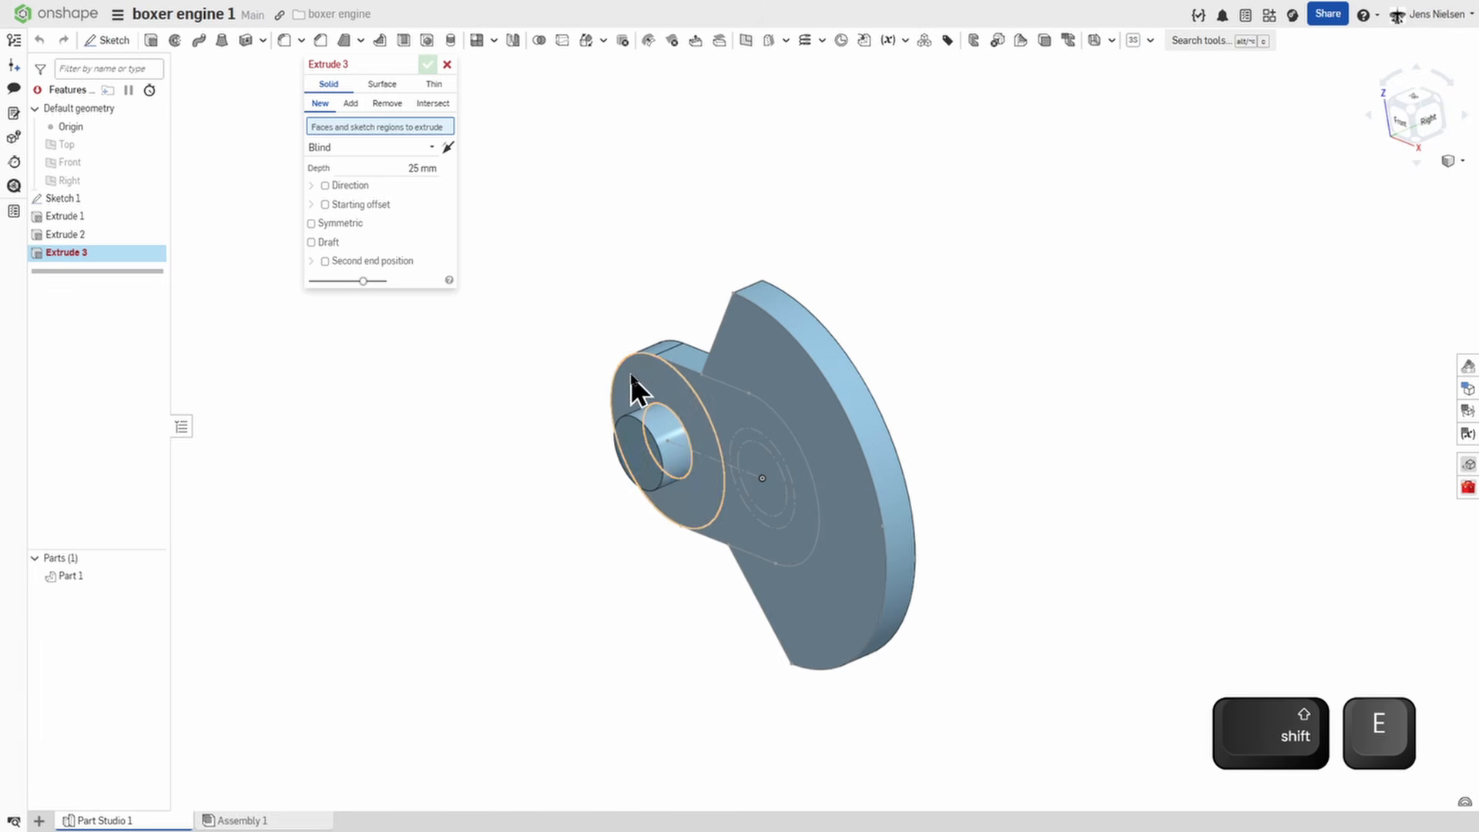
pyautogui.click(630, 376)
pyautogui.click(415, 180)
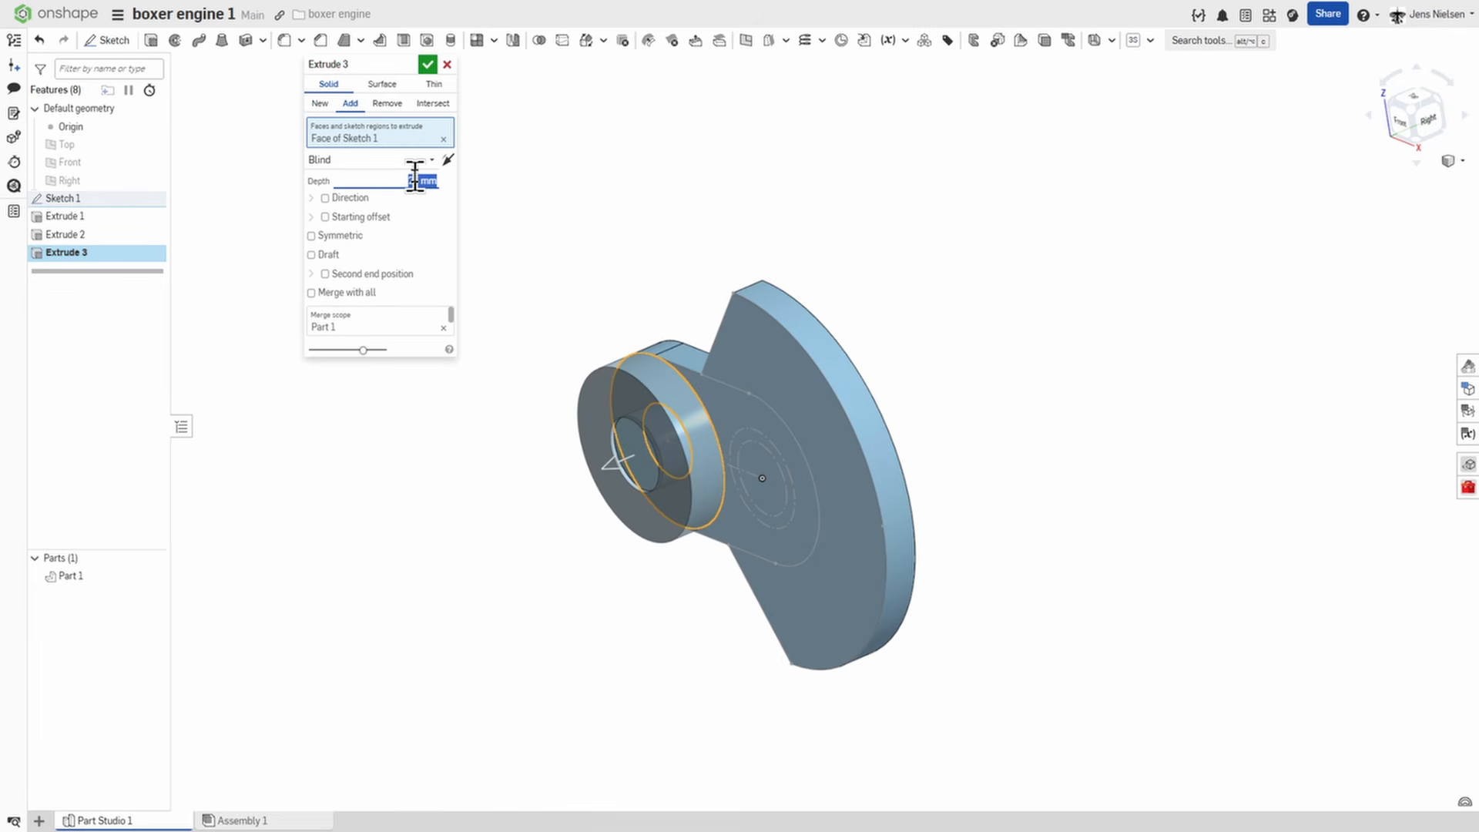
pyautogui.press('Return')
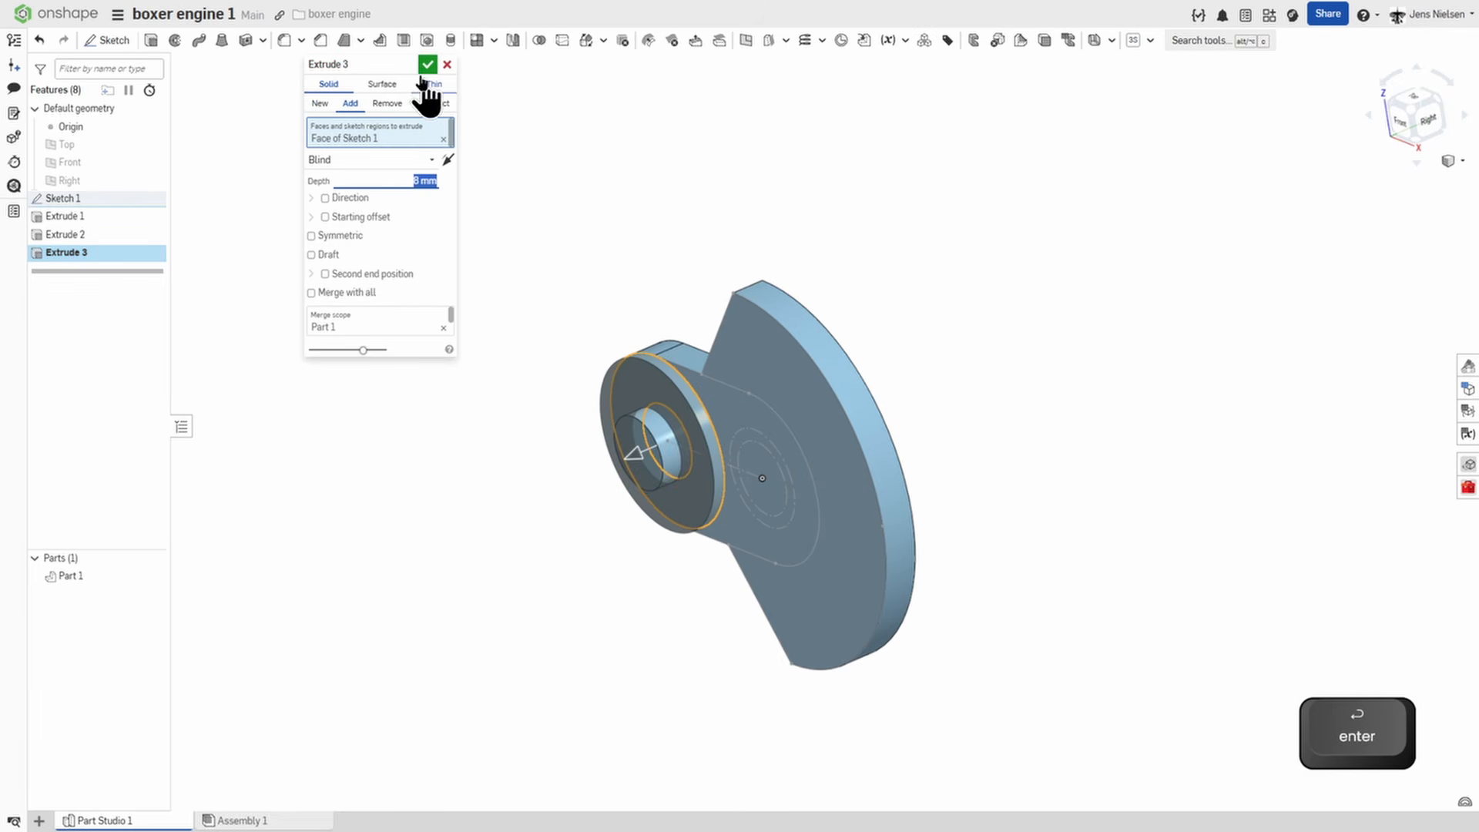
pyautogui.click(430, 64)
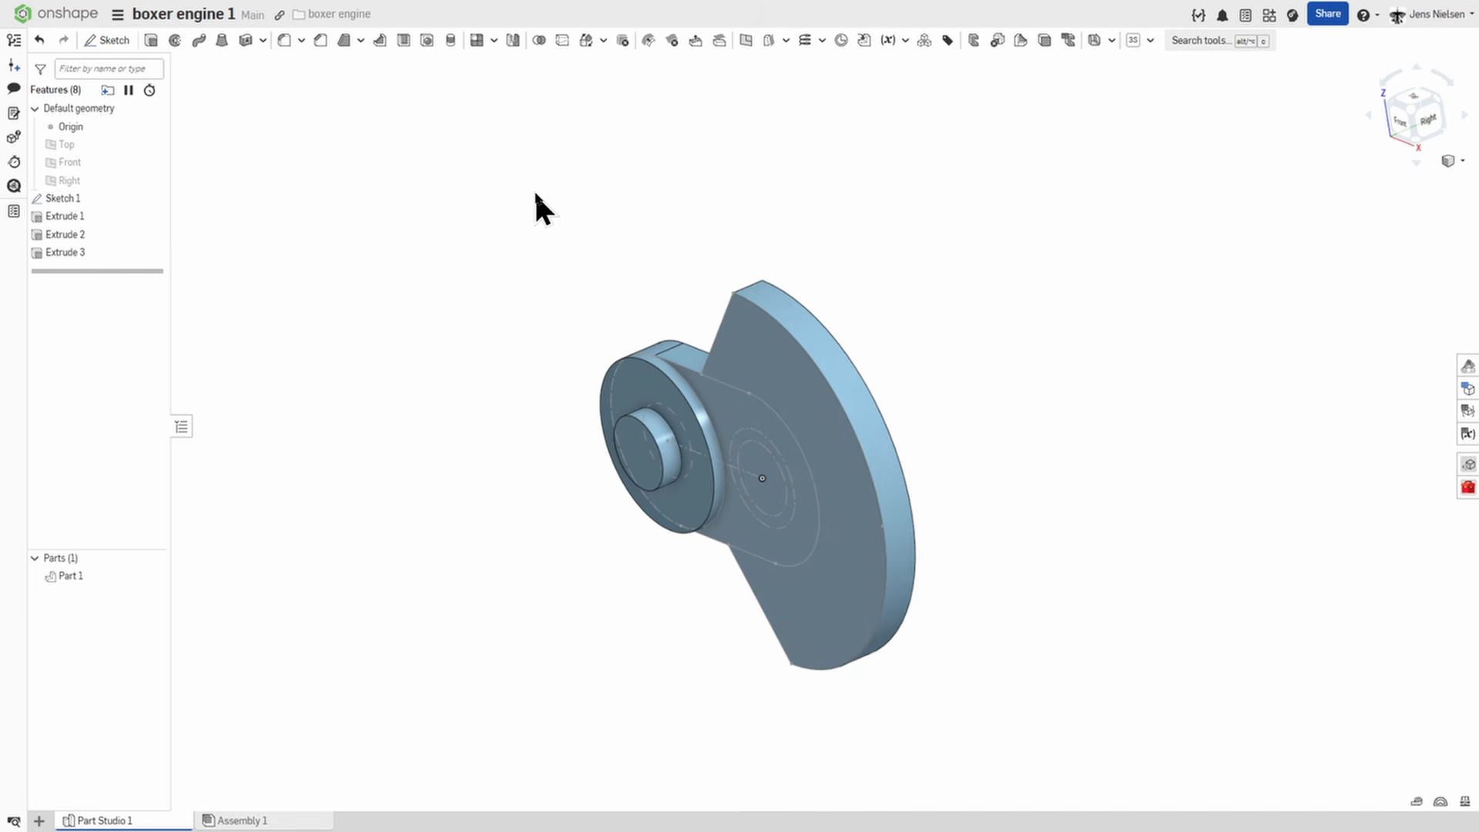
# Fillet the web's two inner corner edges and the counterweight's two tip edges with a 22 mm radius.
pyautogui.hotkey('shift', 'f')
pyautogui.moveTo(534, 191); pyautogui.dragTo(701, 301, button='right')
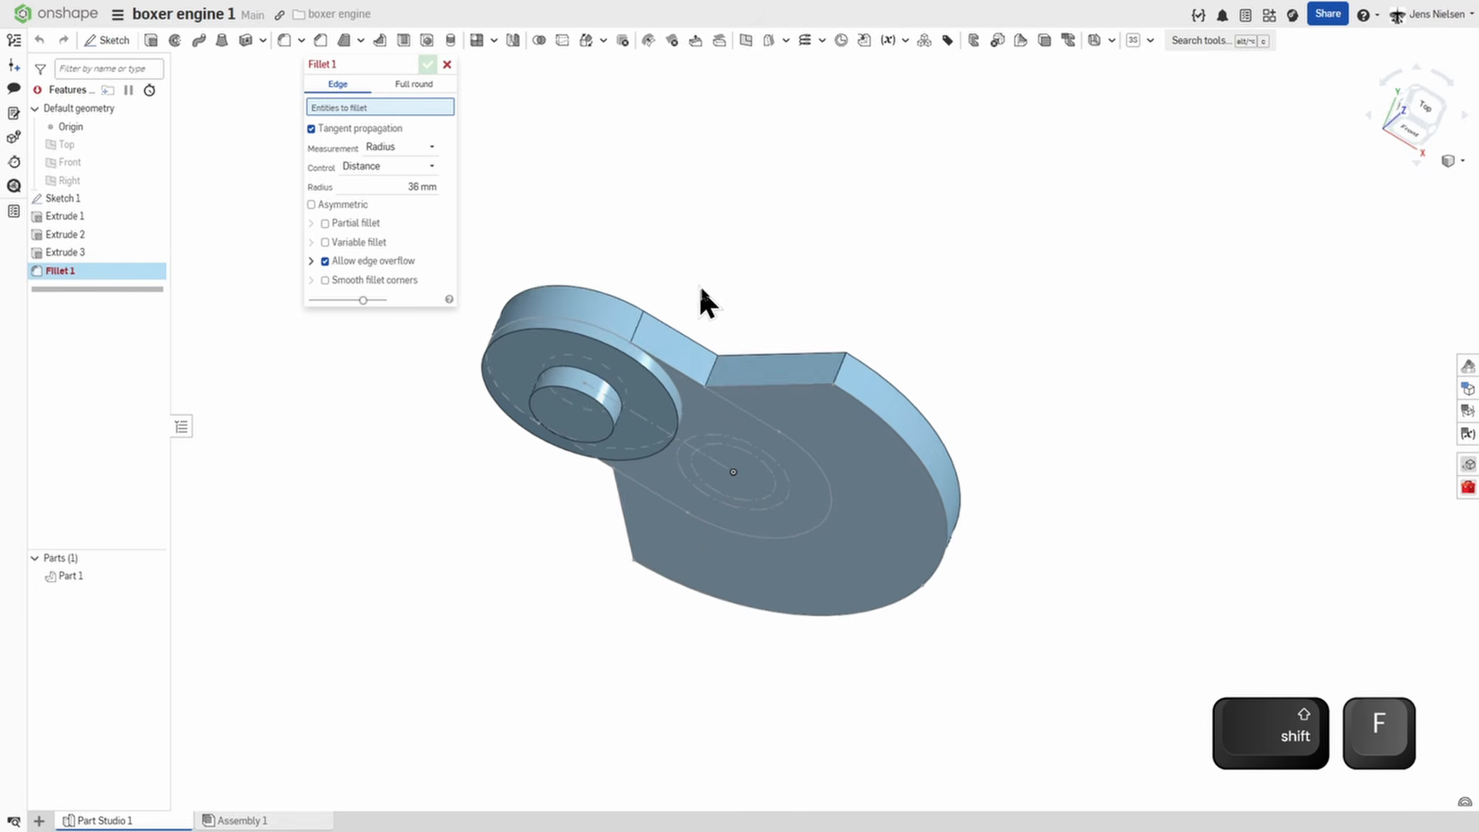
pyautogui.click(715, 374)
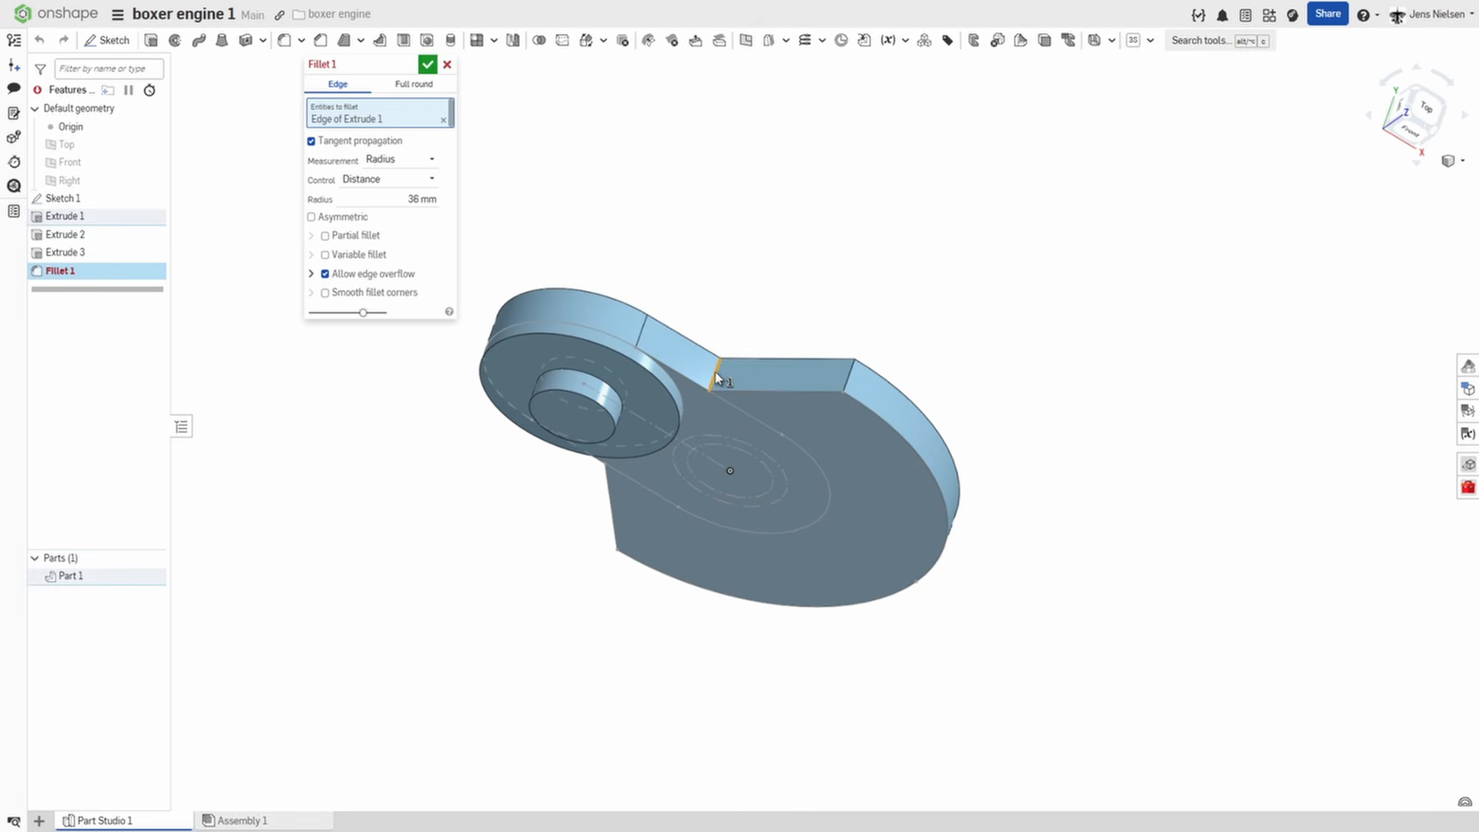
pyautogui.click(850, 385)
pyautogui.moveTo(853, 383); pyautogui.dragTo(666, 461, button='right')
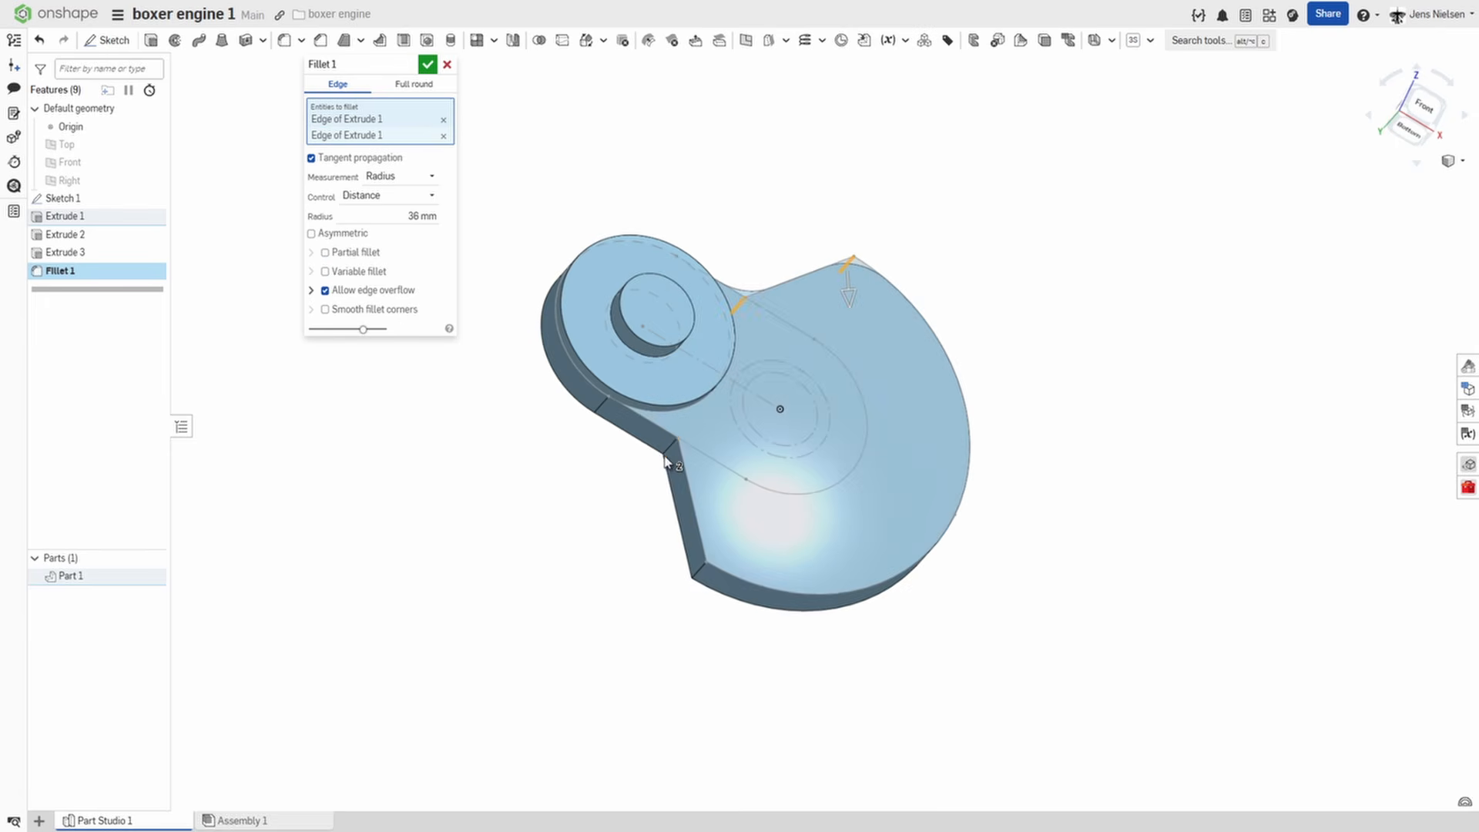
pyautogui.click(669, 453)
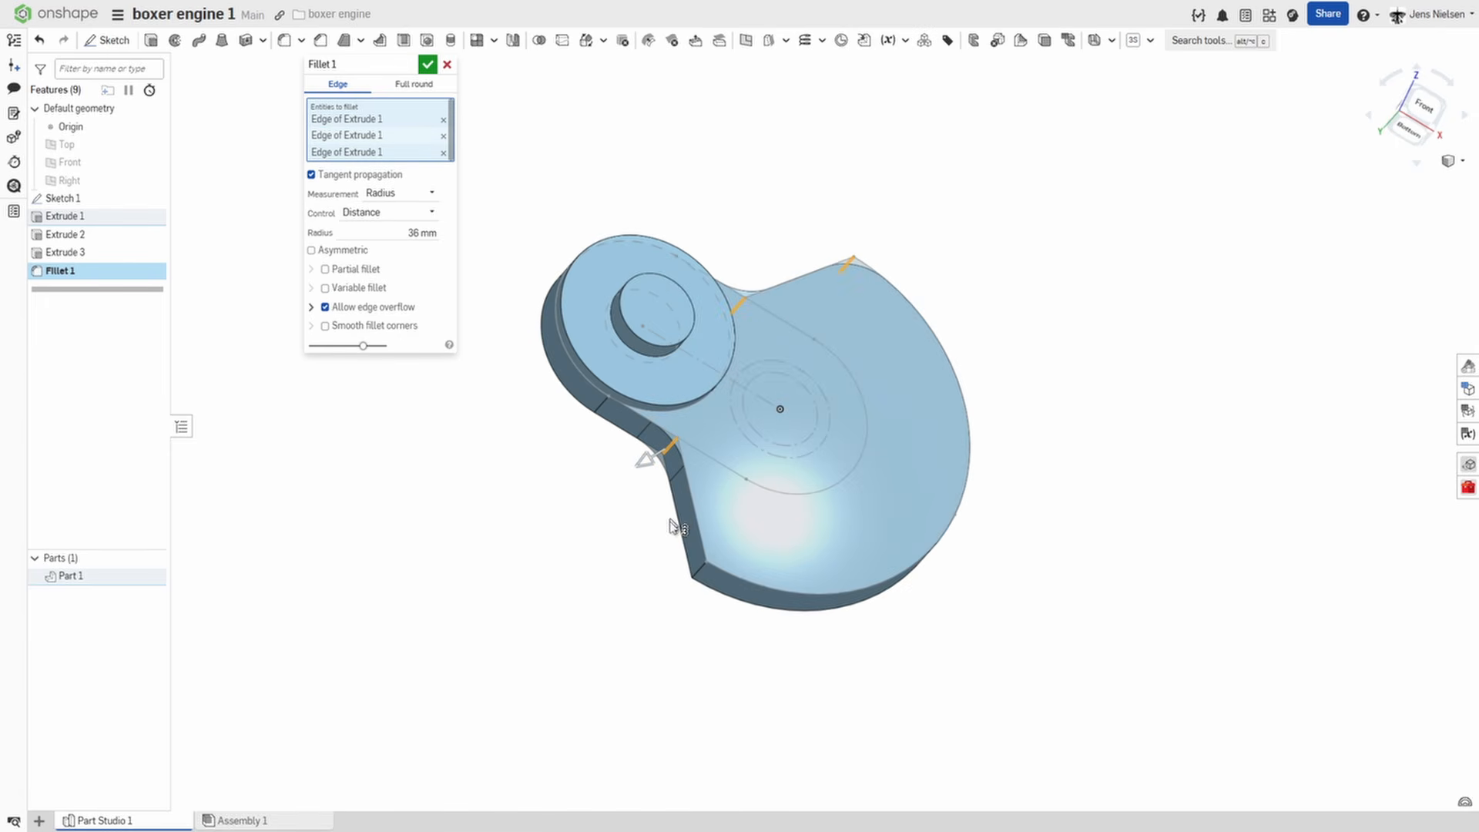
pyautogui.click(698, 577)
pyautogui.click(415, 249)
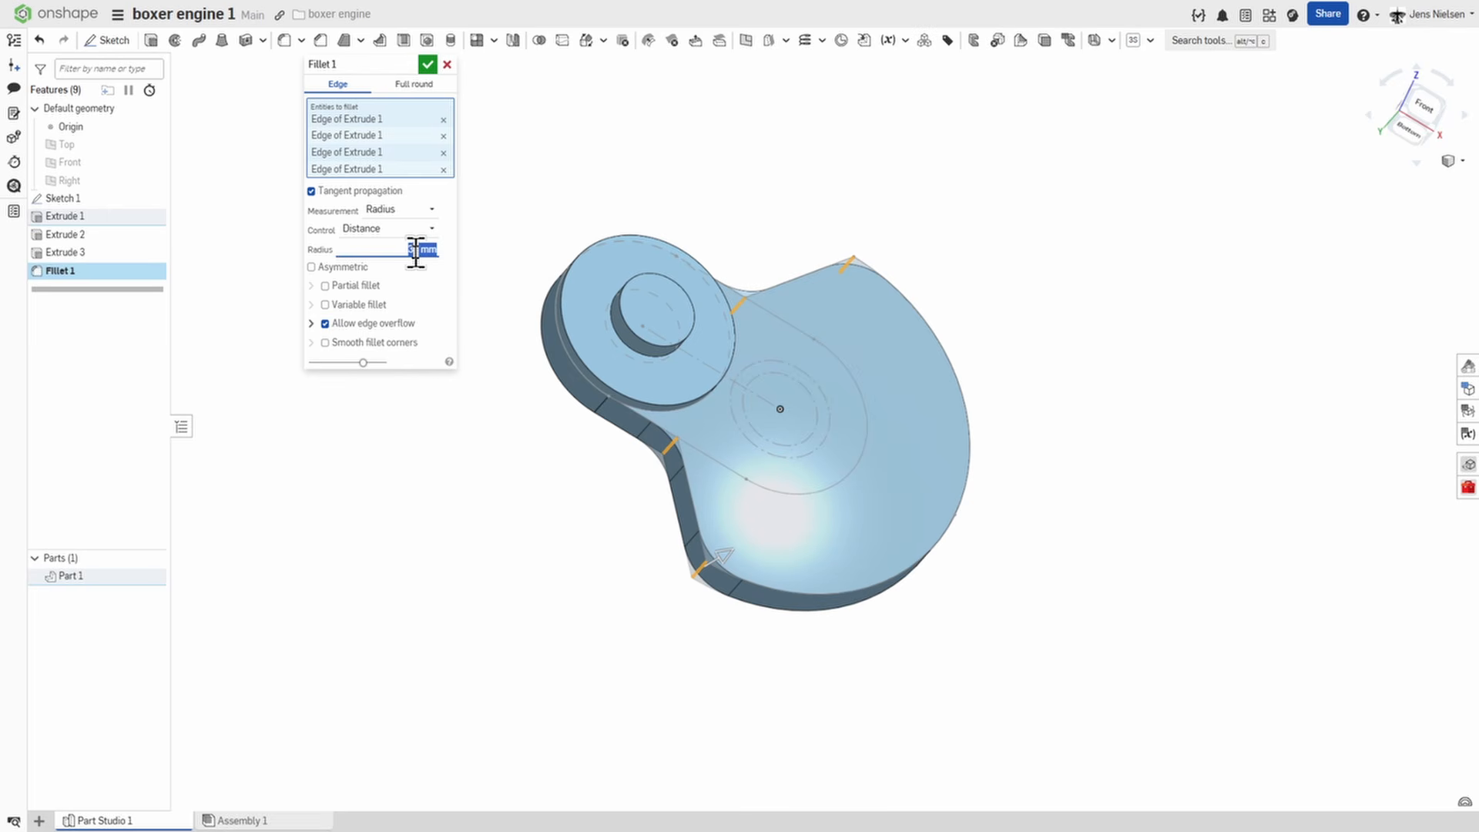
pyautogui.press('Tab')
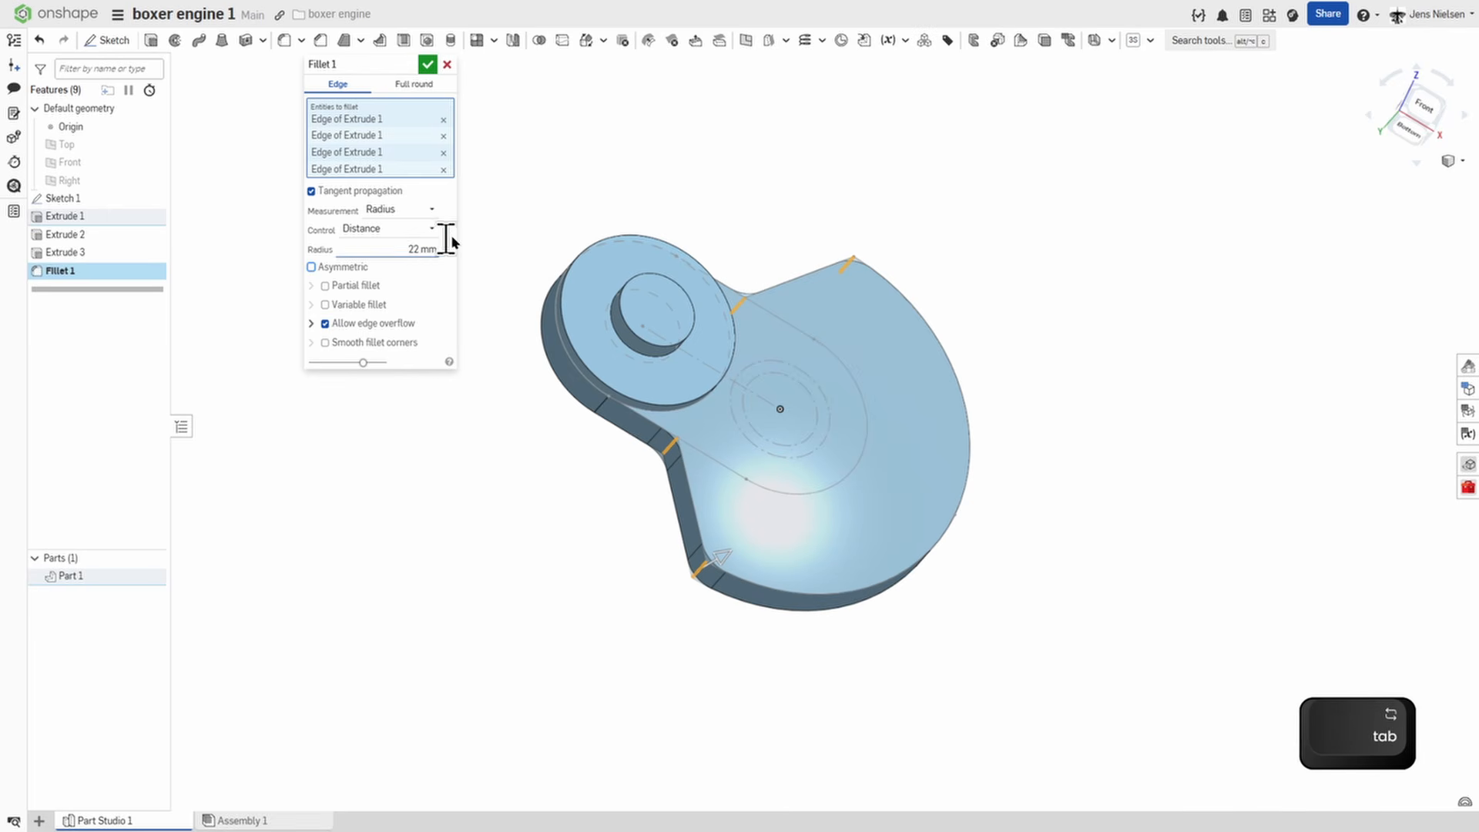
pyautogui.click(427, 68)
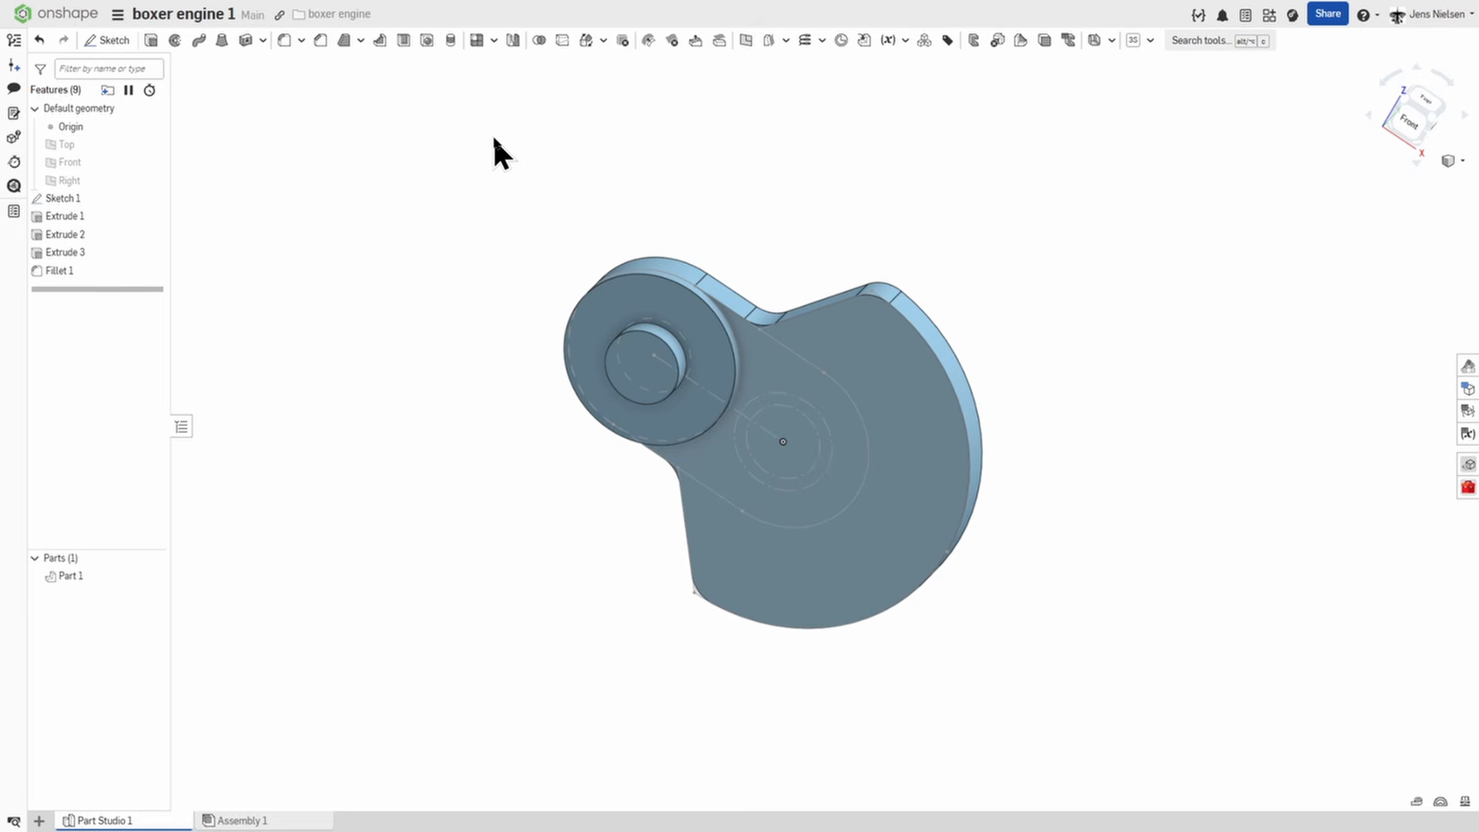
# Fillet the shoulder's outer rim and base edges and both outline edges of the crank web with a 2 mm radius, leaving out the pin edge.
pyautogui.hotkey('shift', 'f')
pyautogui.click(414, 187)
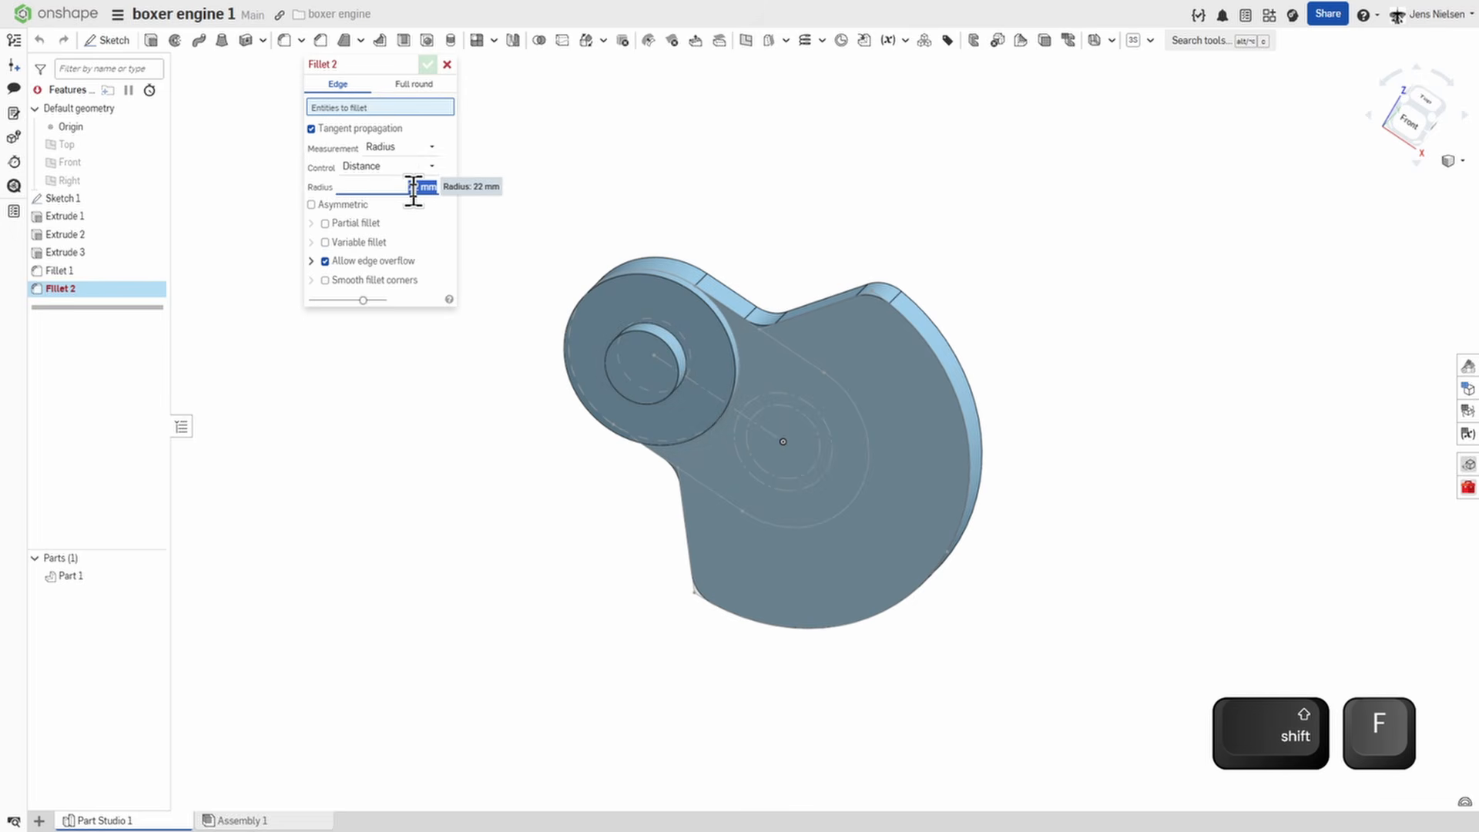
pyautogui.write('2')
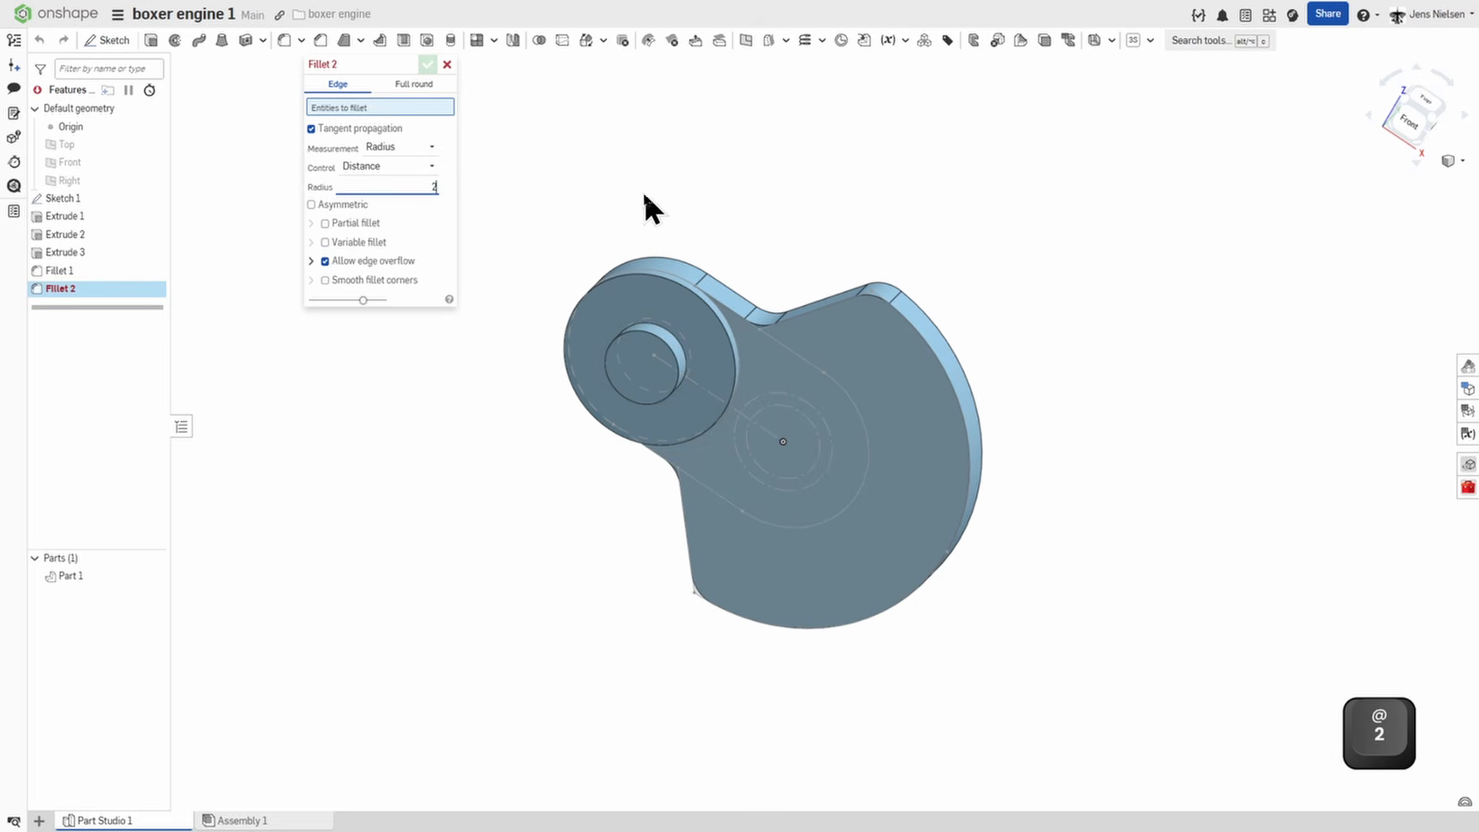
pyautogui.scroll(5, 645, 282)
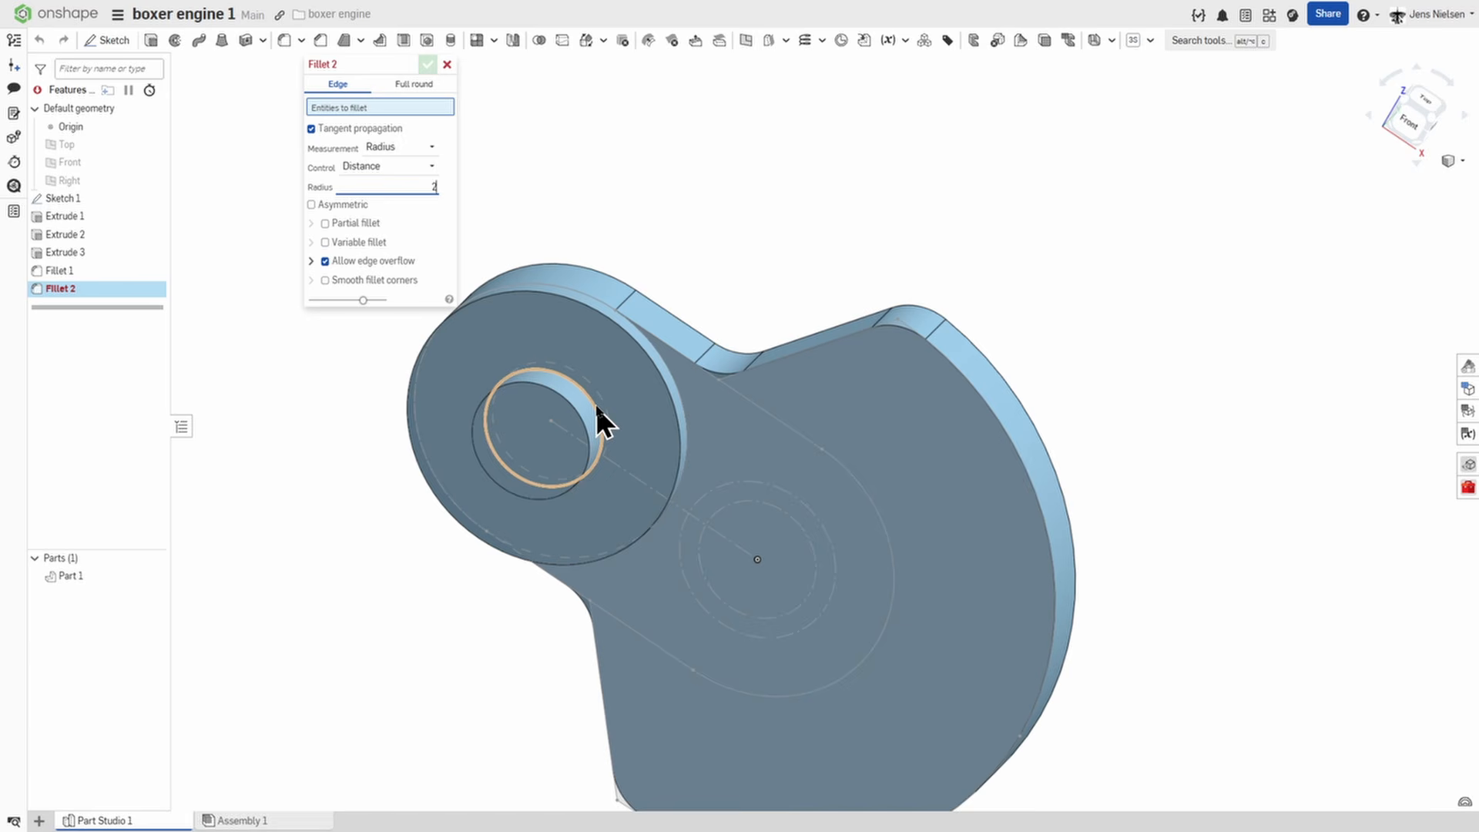
pyautogui.click(595, 406)
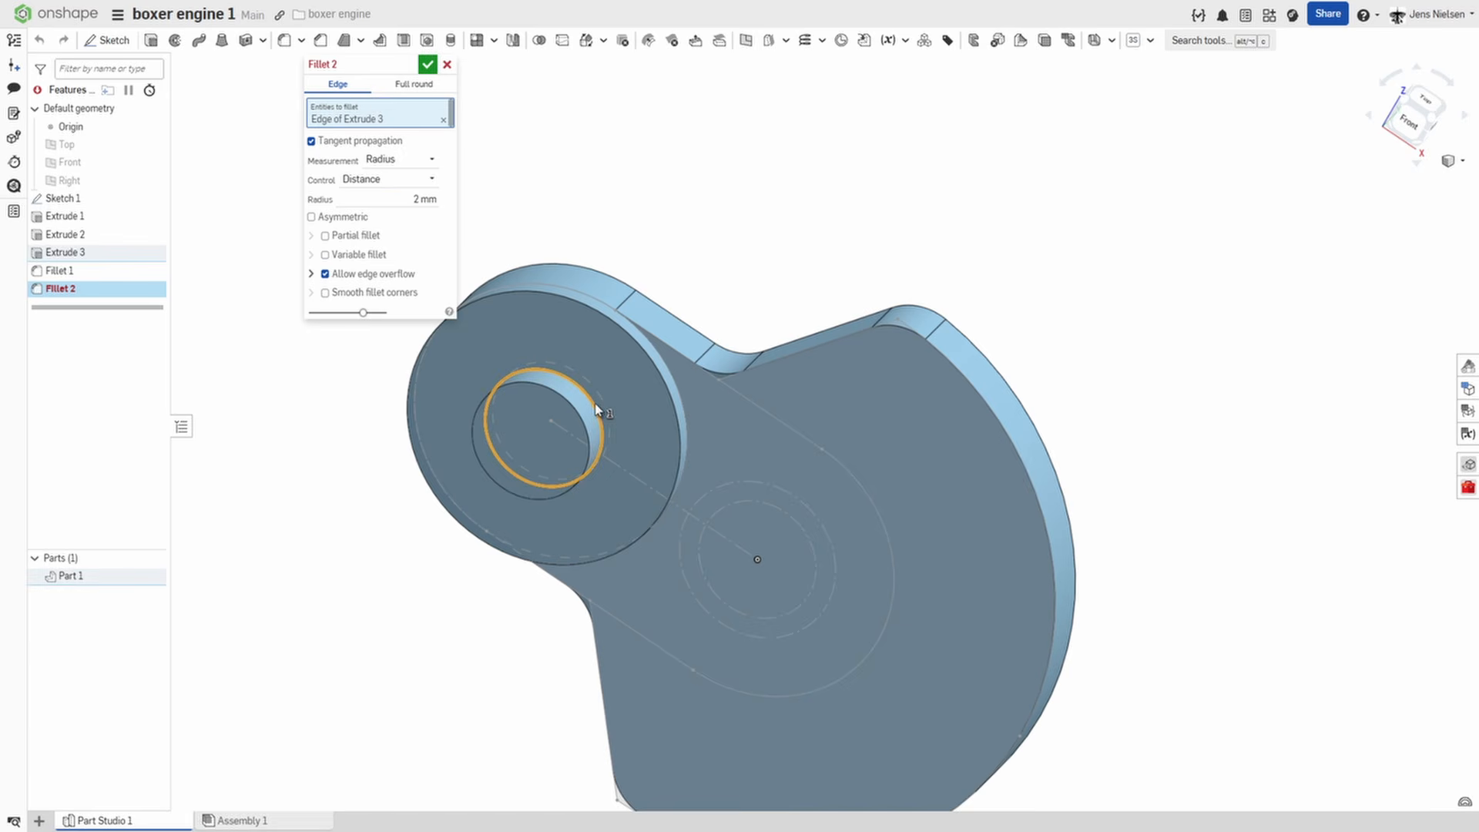
pyautogui.click(673, 411)
pyautogui.click(686, 416)
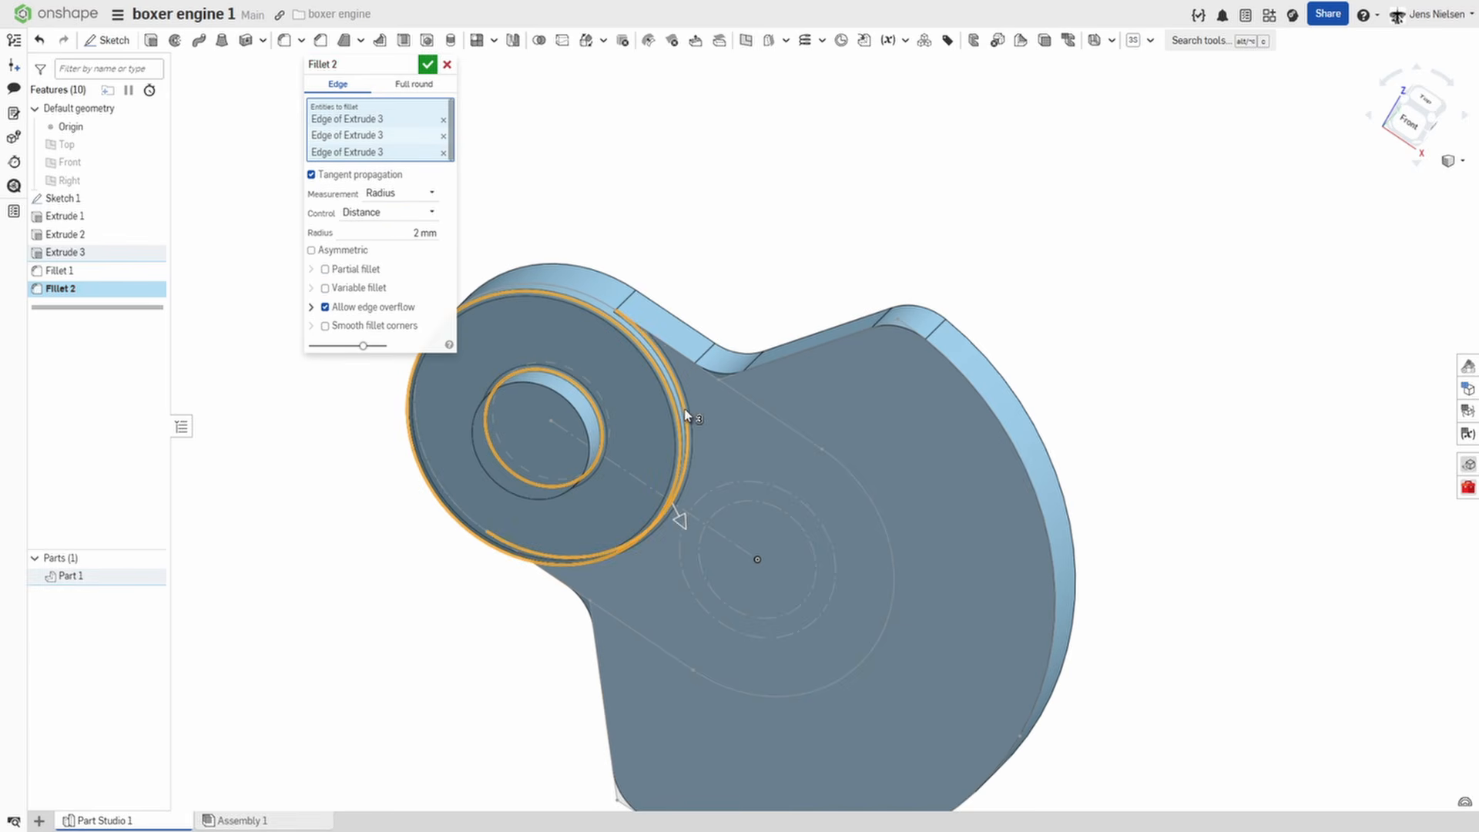
pyautogui.click(689, 363)
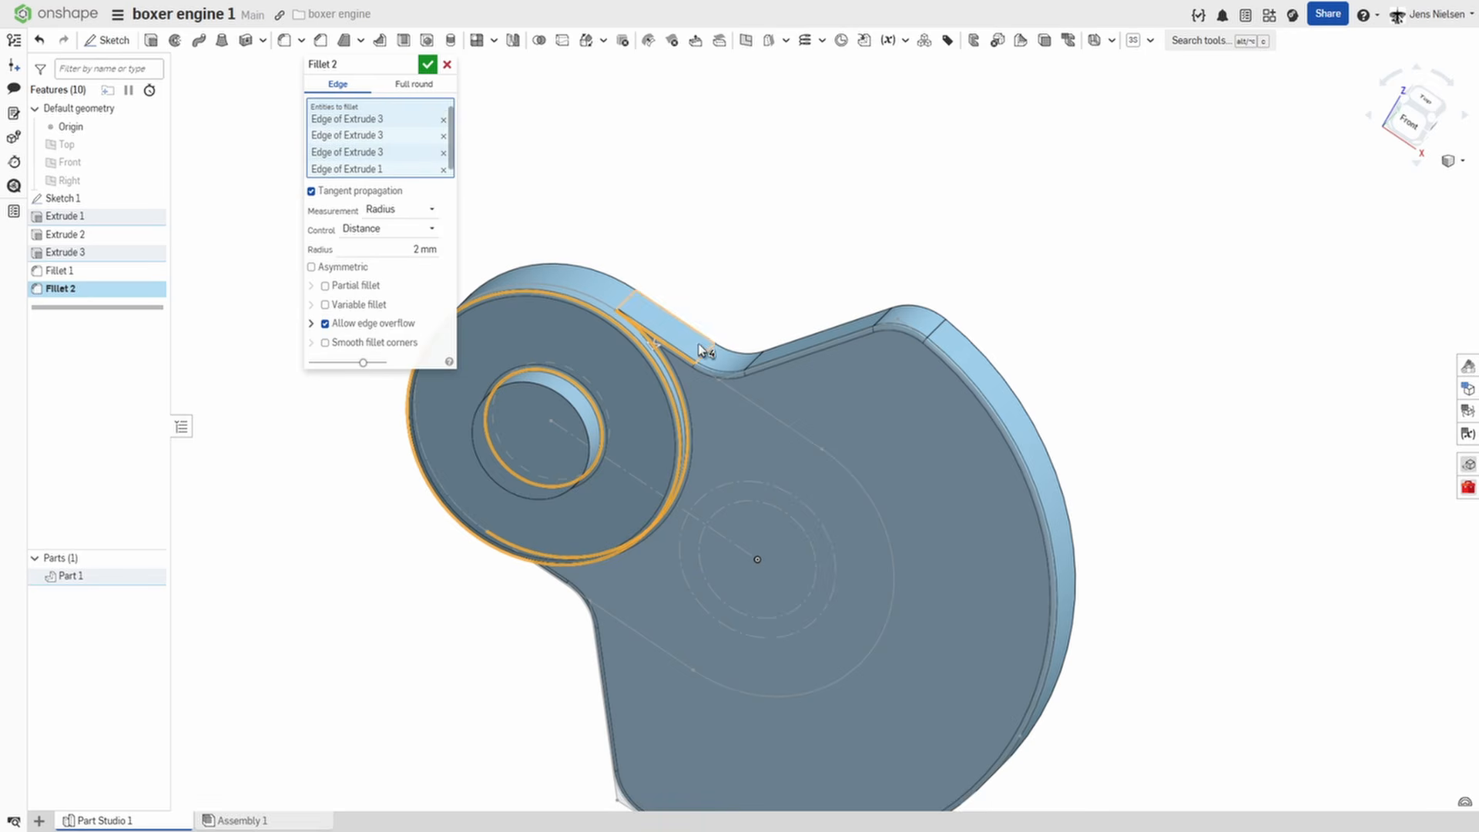
pyautogui.click(699, 337)
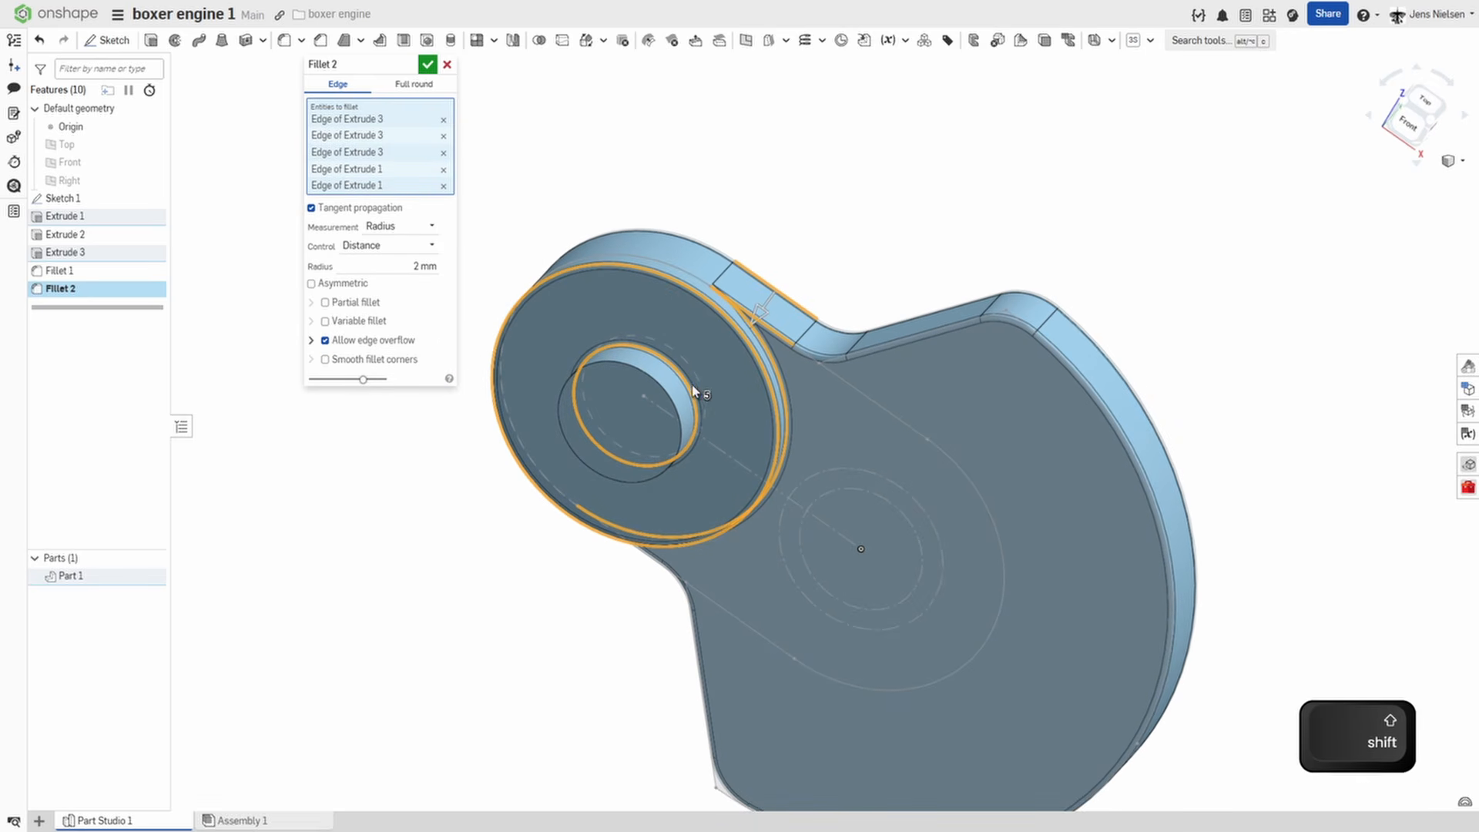
pyautogui.keyDown('shift'); pyautogui.click(692, 393); pyautogui.keyUp('shift')
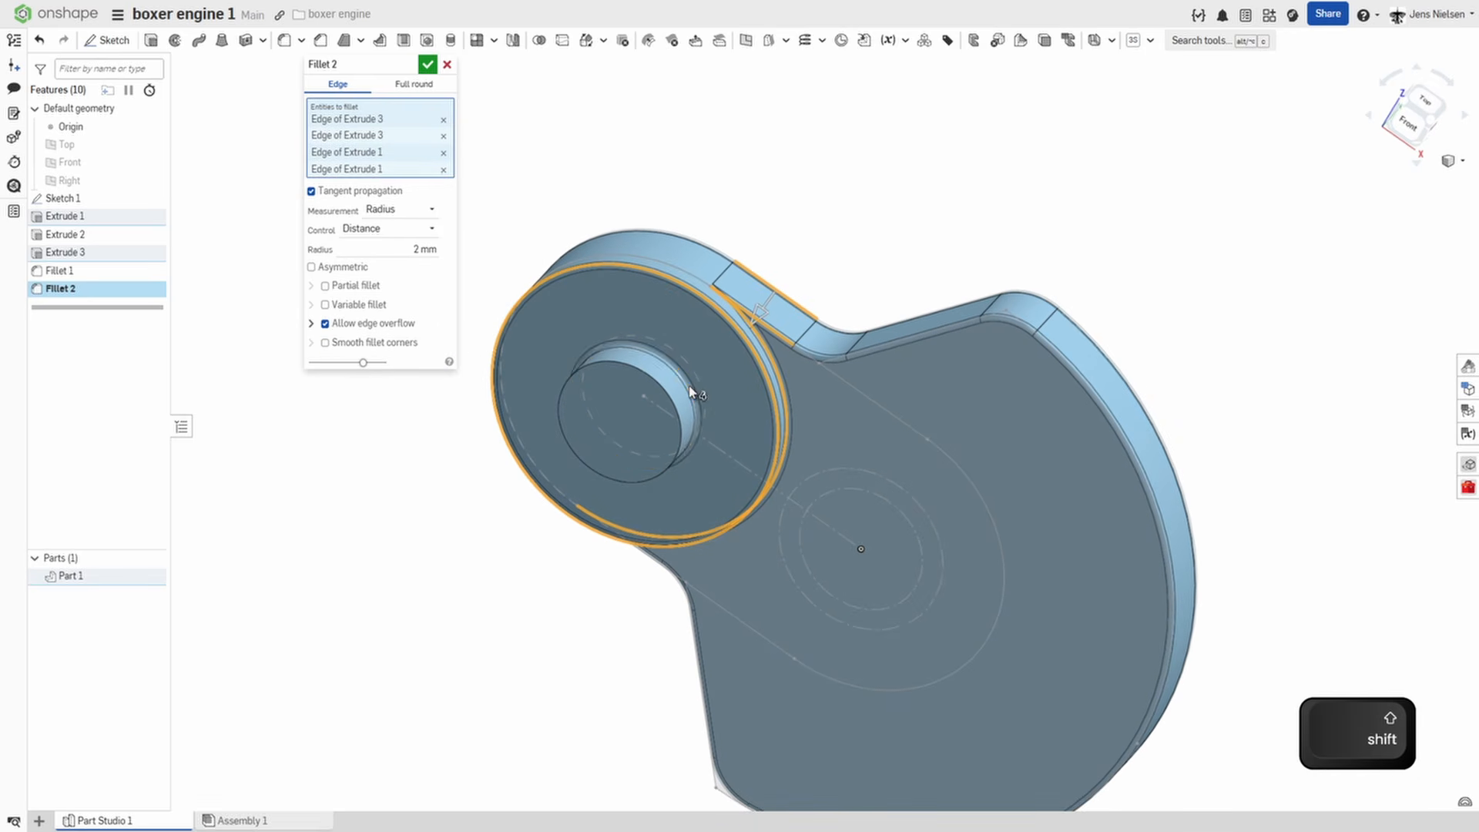
pyautogui.click(427, 64)
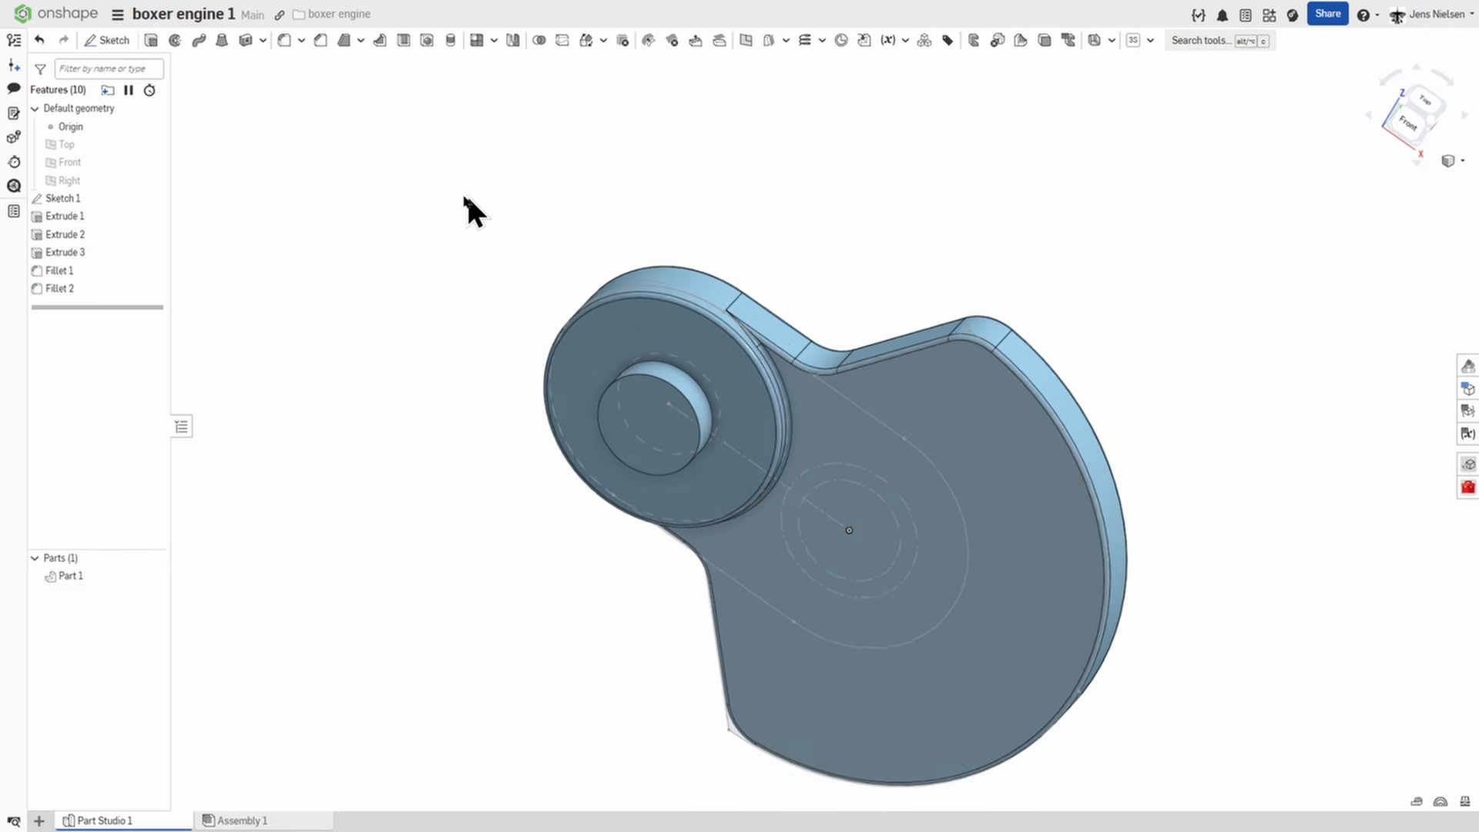
# Mirror the crank web part about the pin's end face and merge the copy with the original.
pyautogui.scroll(-3, 462, 197)
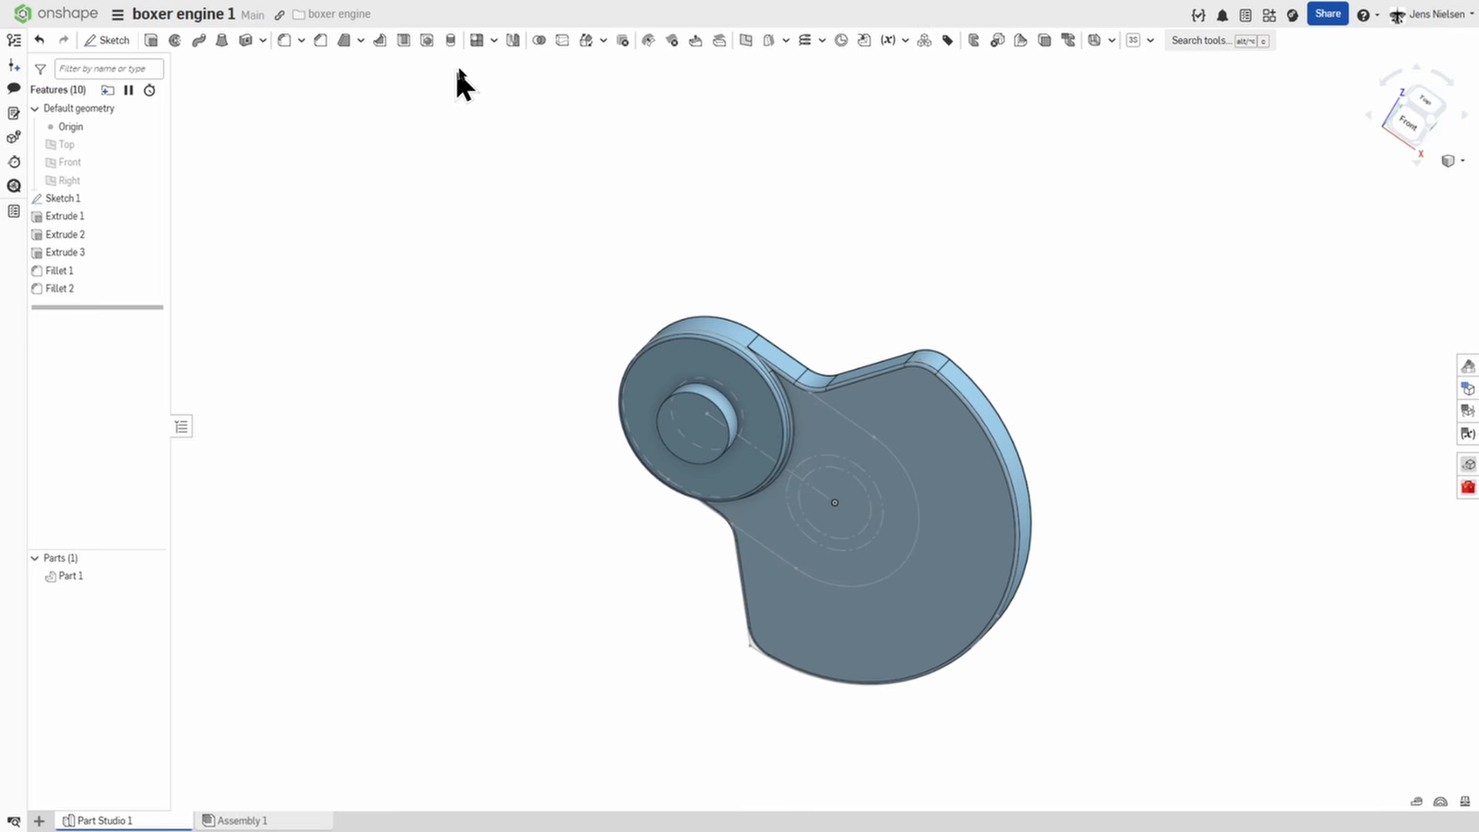
pyautogui.click(513, 40)
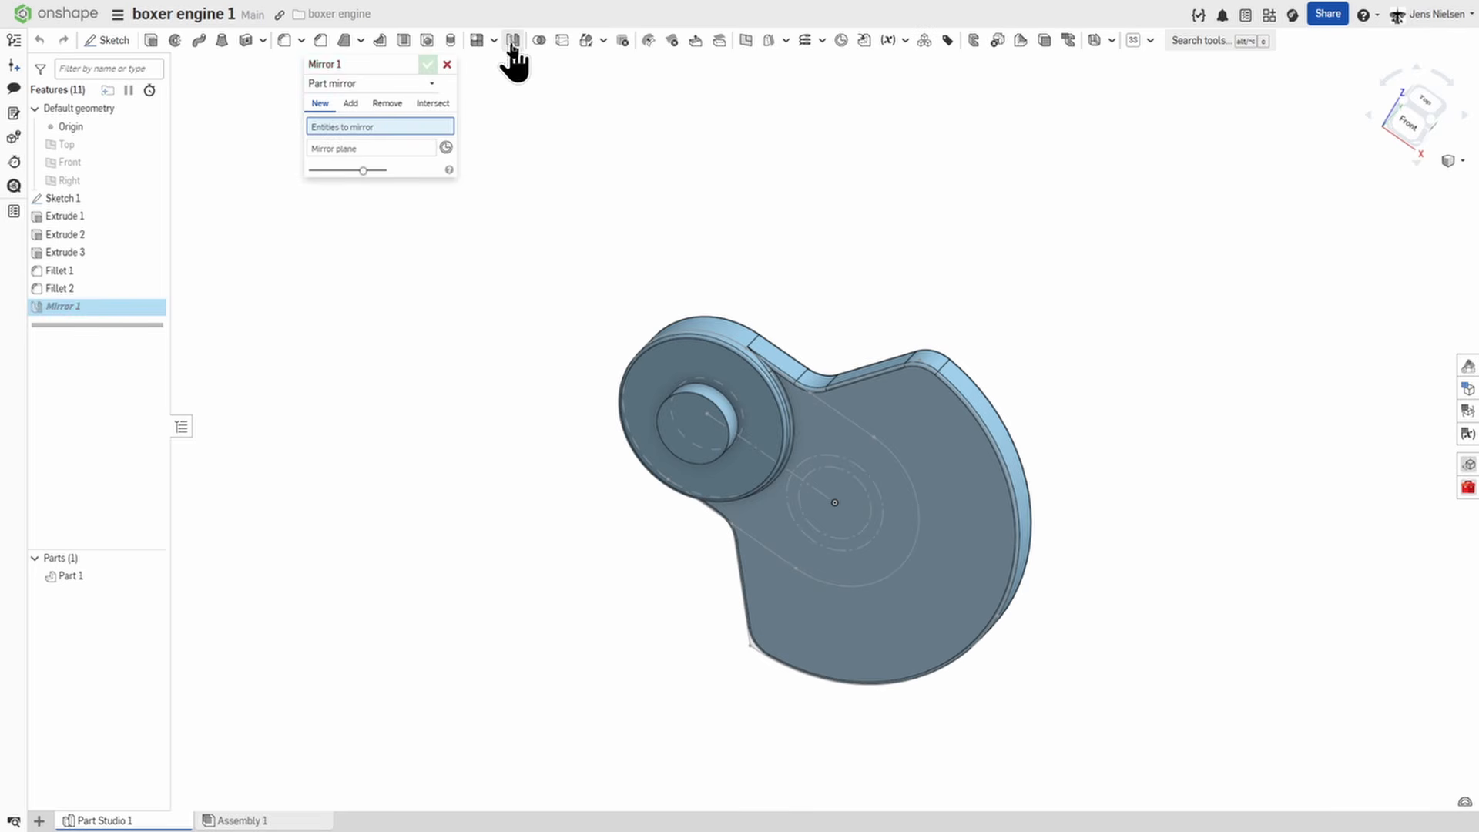
pyautogui.click(678, 347)
pyautogui.click(373, 160)
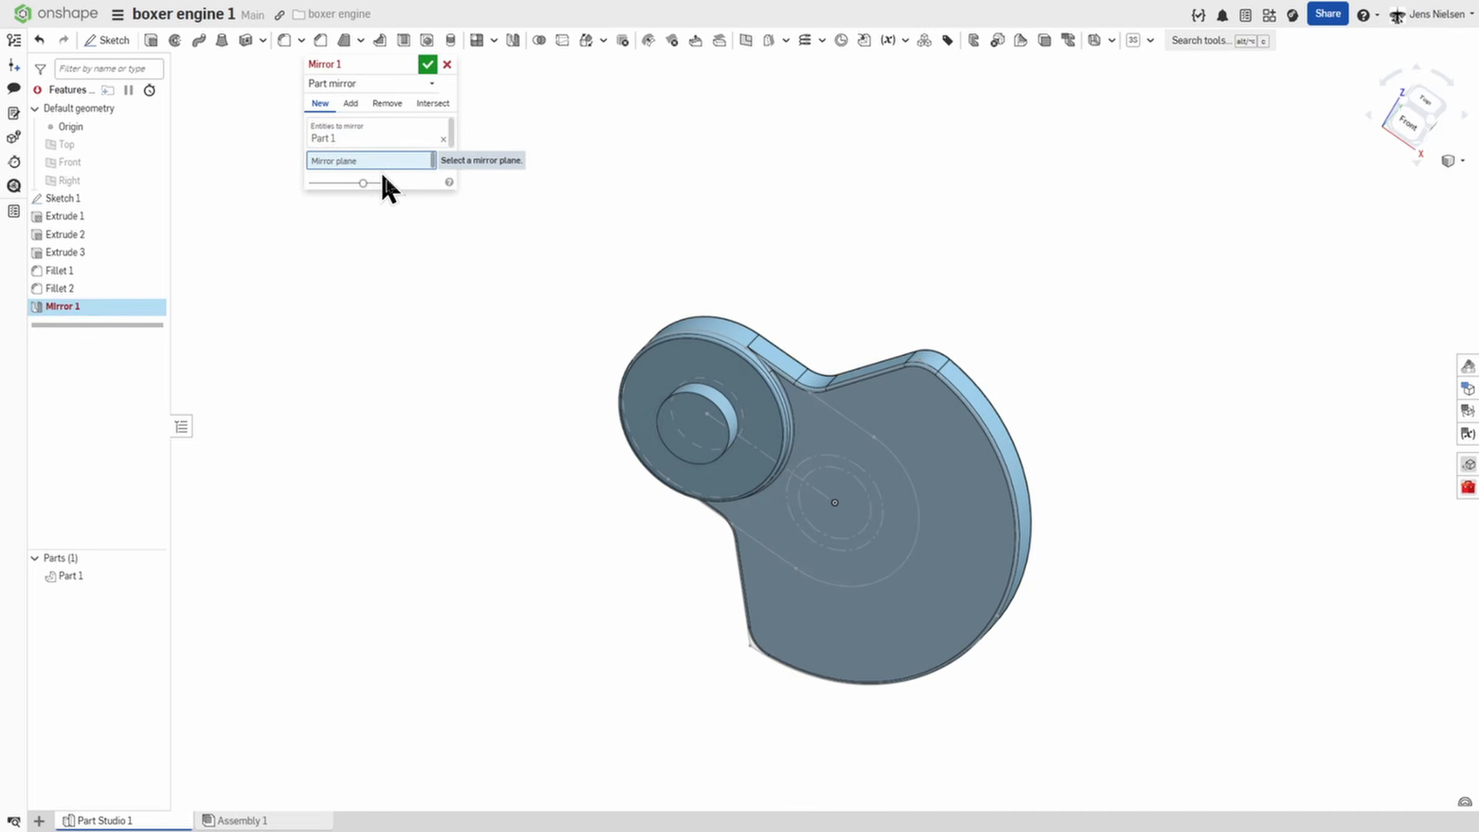
pyautogui.click(683, 419)
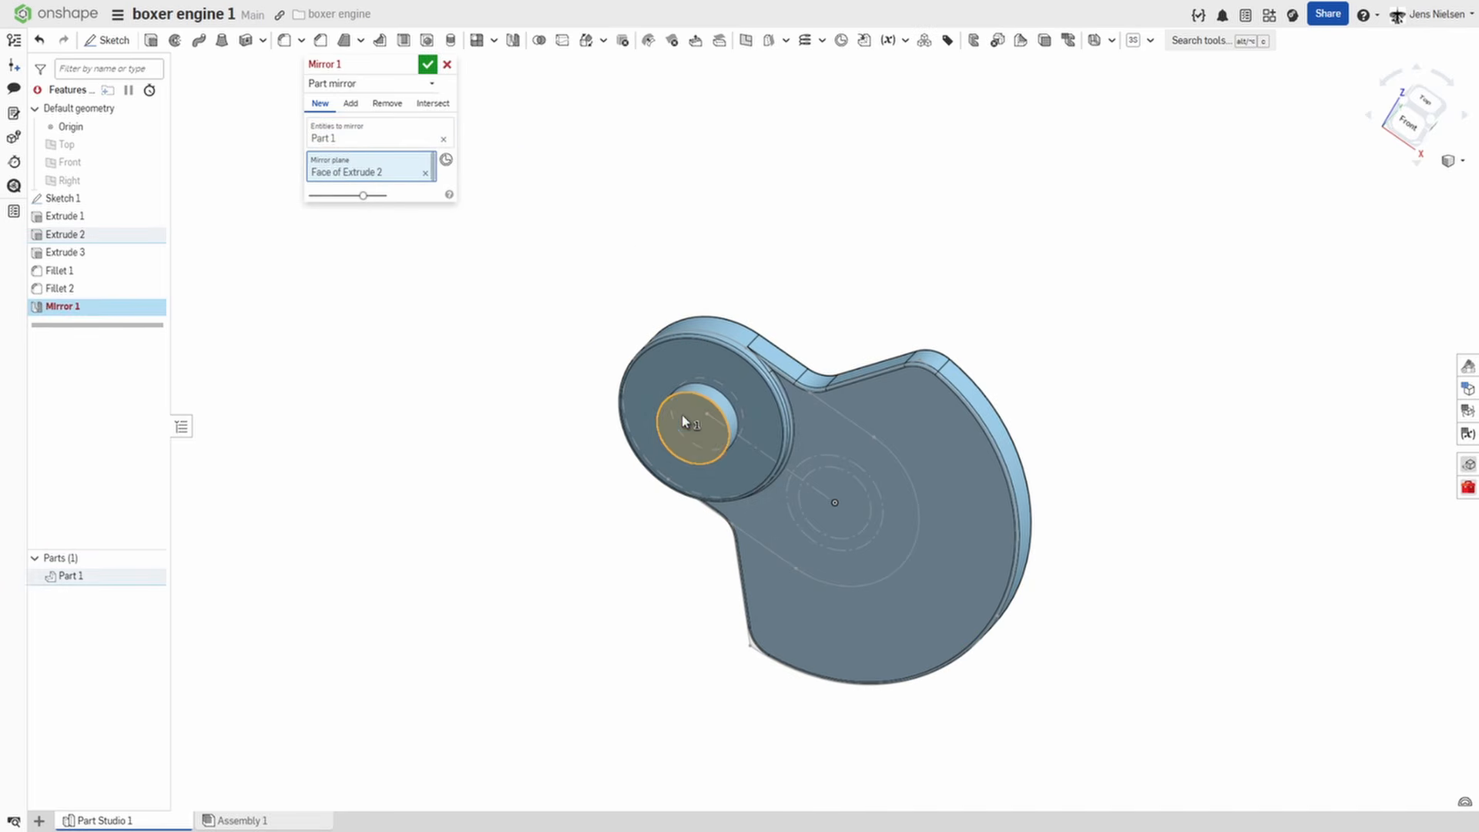
pyautogui.click(427, 65)
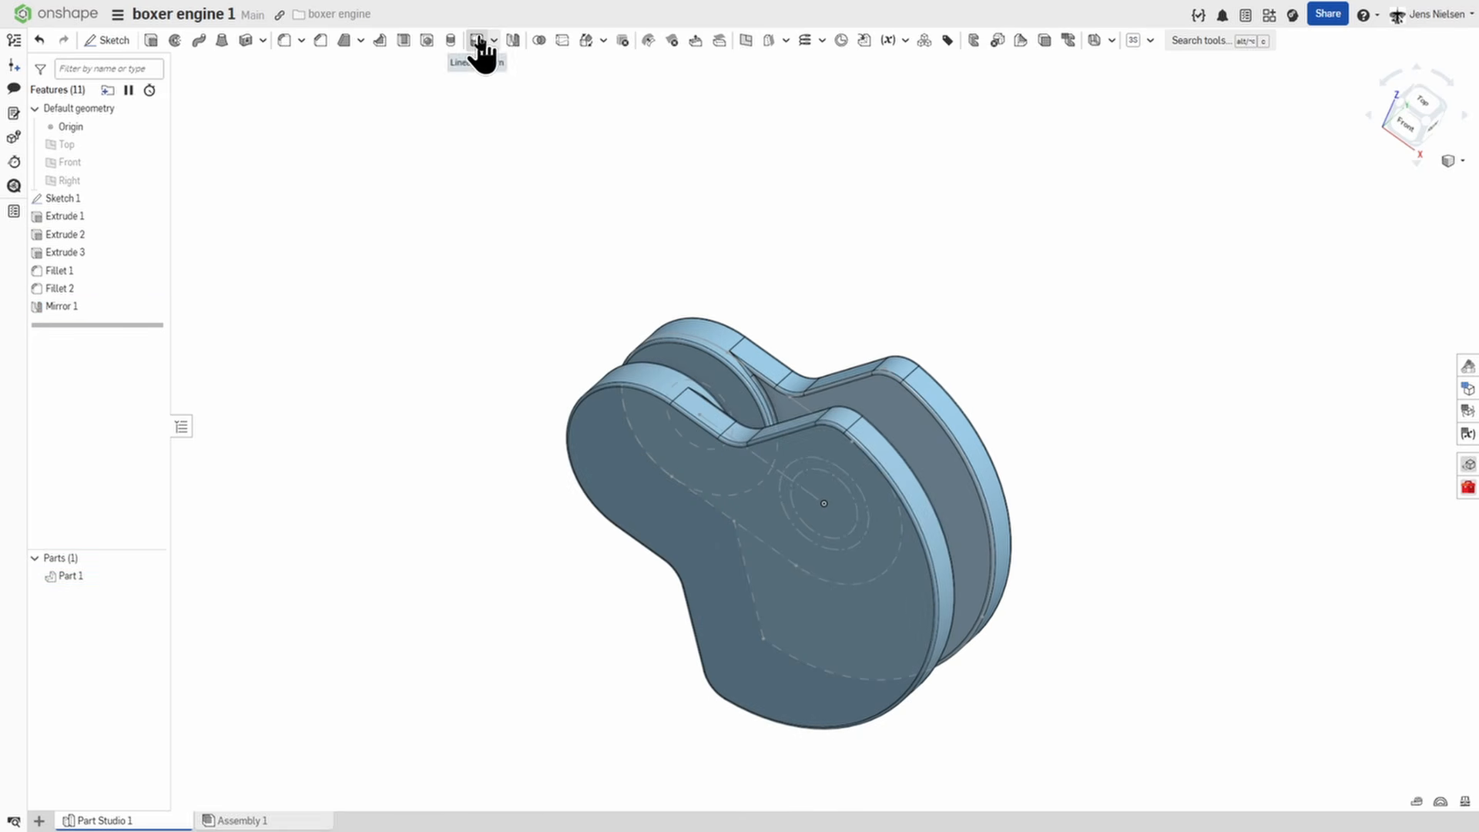
# Create a linear pattern of the mirrored crank part along the pin's axis with 146 mm spacing and 4 instances.
pyautogui.click(477, 42)
pyautogui.click(613, 412)
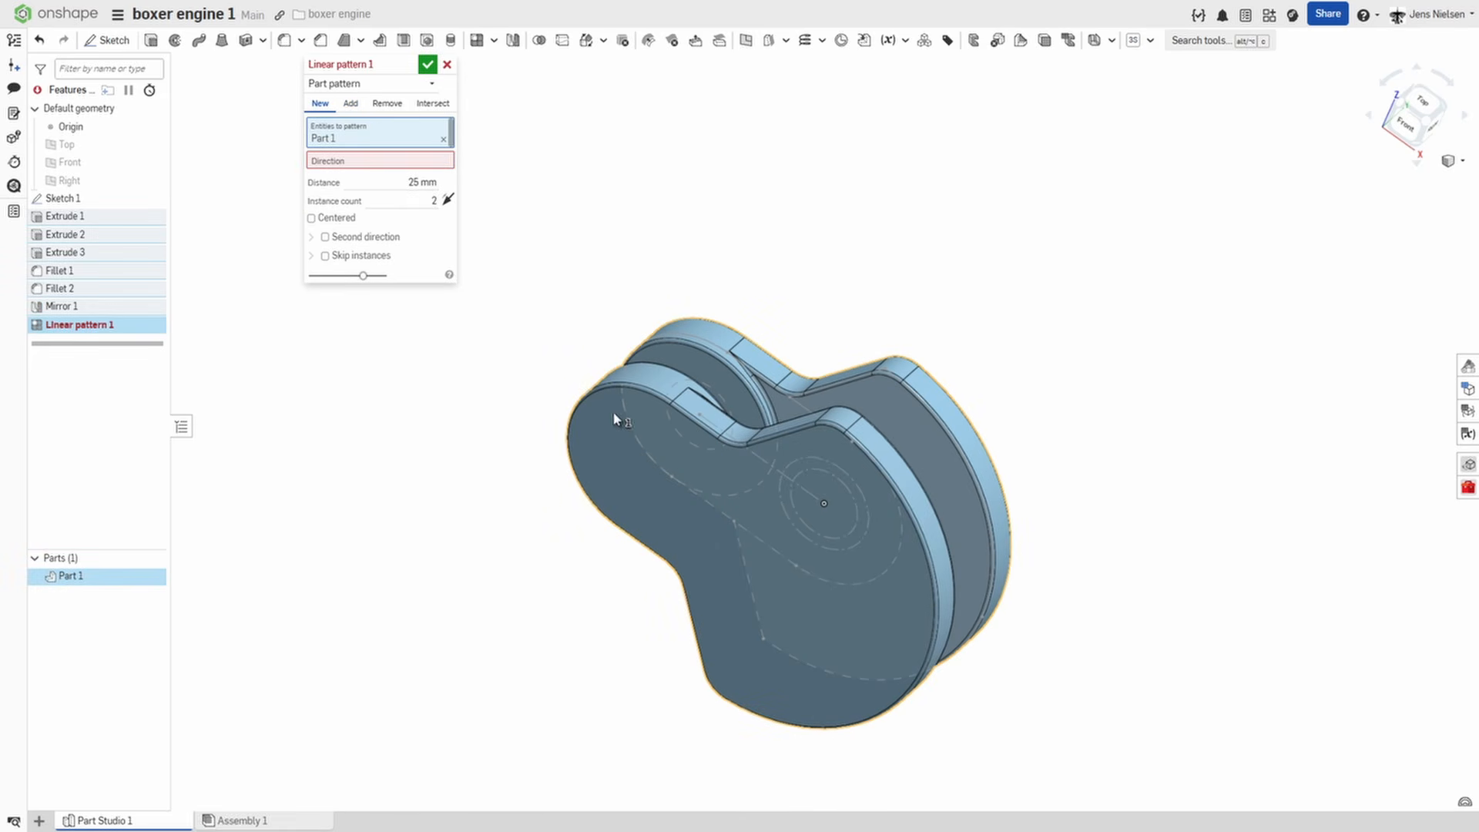
pyautogui.click(405, 164)
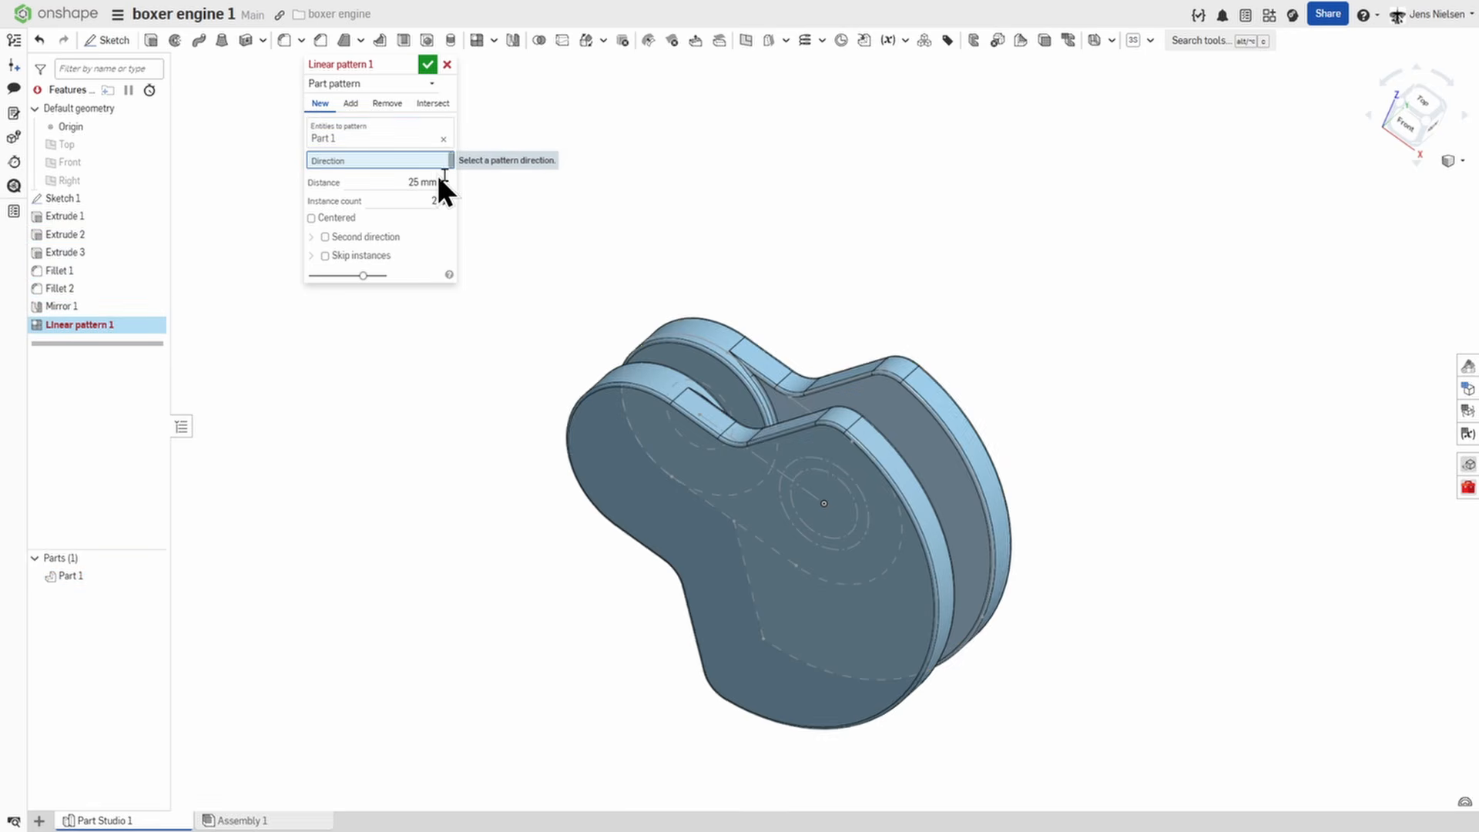
pyautogui.scroll(1, 686, 198)
pyautogui.moveTo(686, 197); pyautogui.dragTo(691, 206, button='right')
pyautogui.click(648, 419)
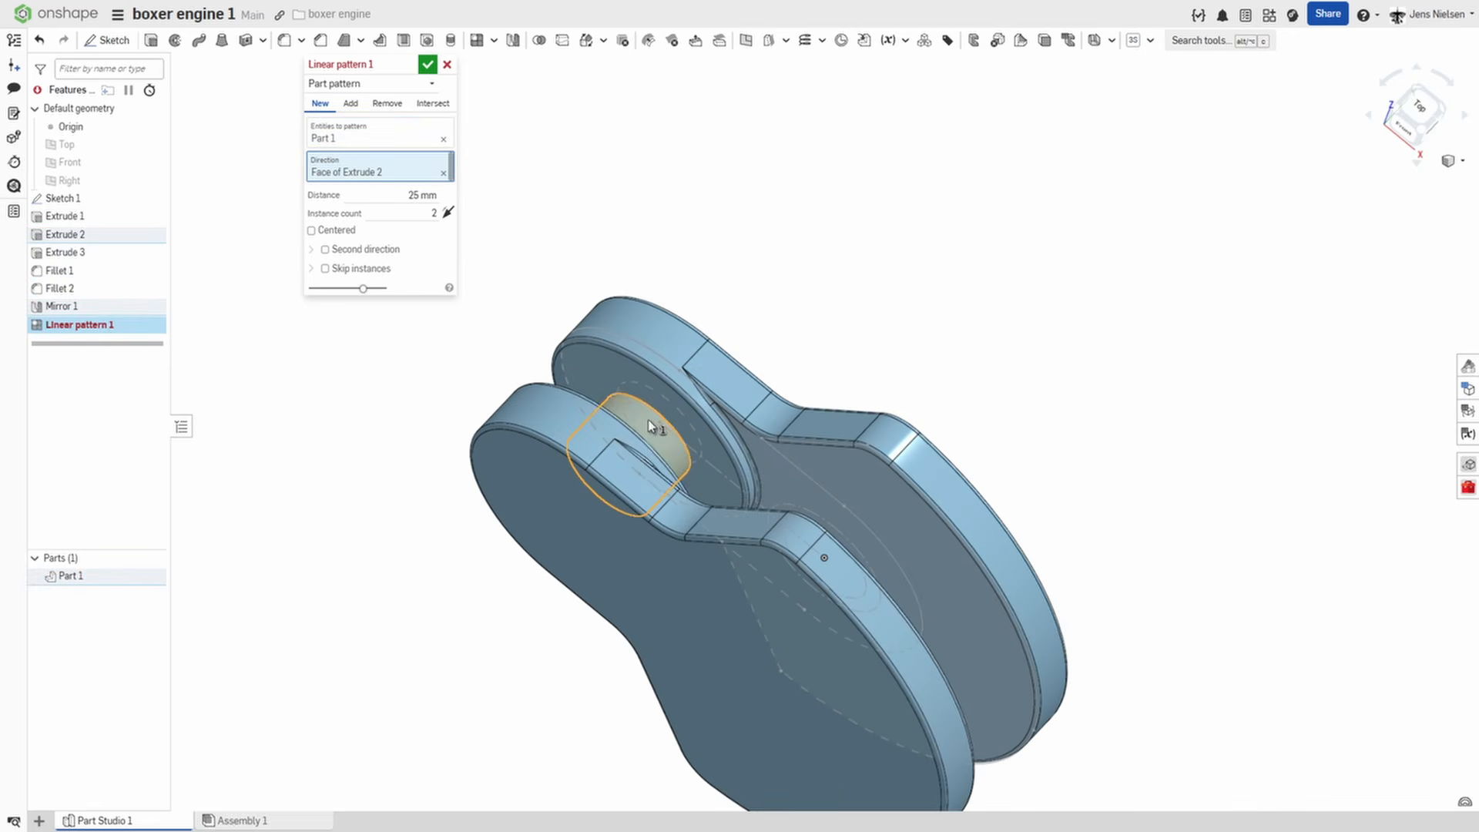
pyautogui.scroll(1, 648, 419)
pyautogui.scroll(-1, 642, 231)
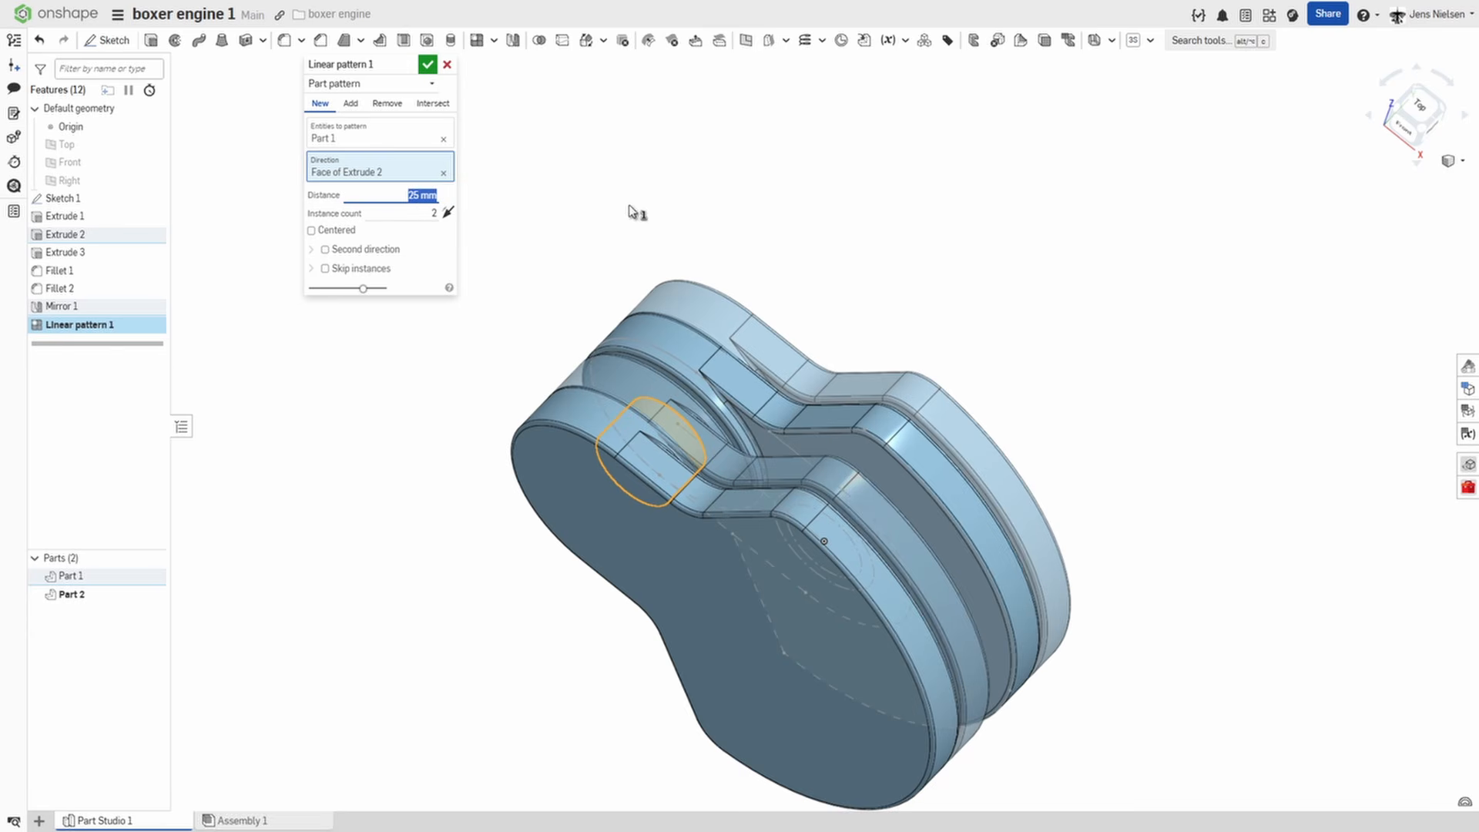
pyautogui.write('4')
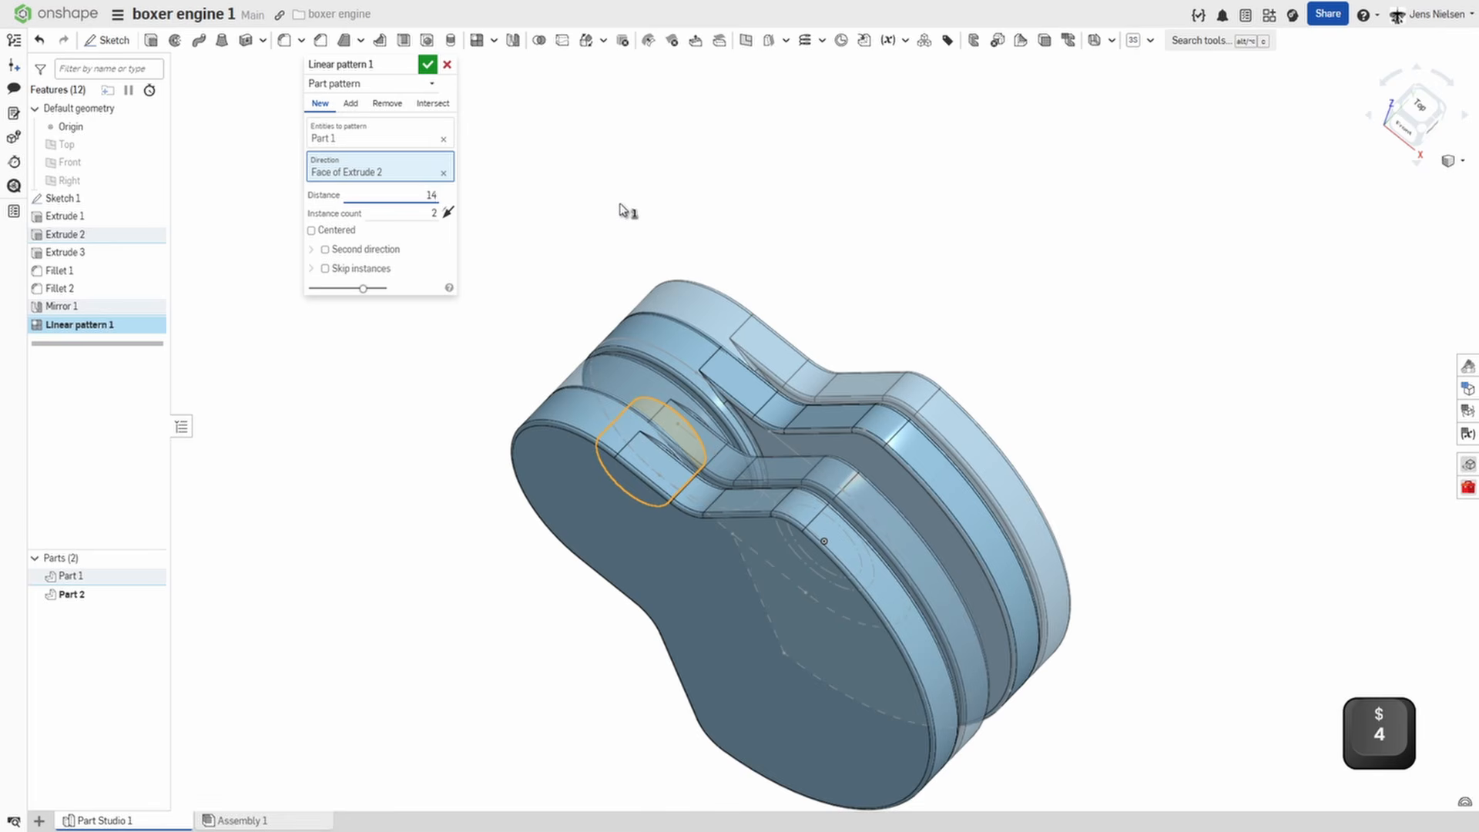
pyautogui.write('6')
pyautogui.click(436, 213)
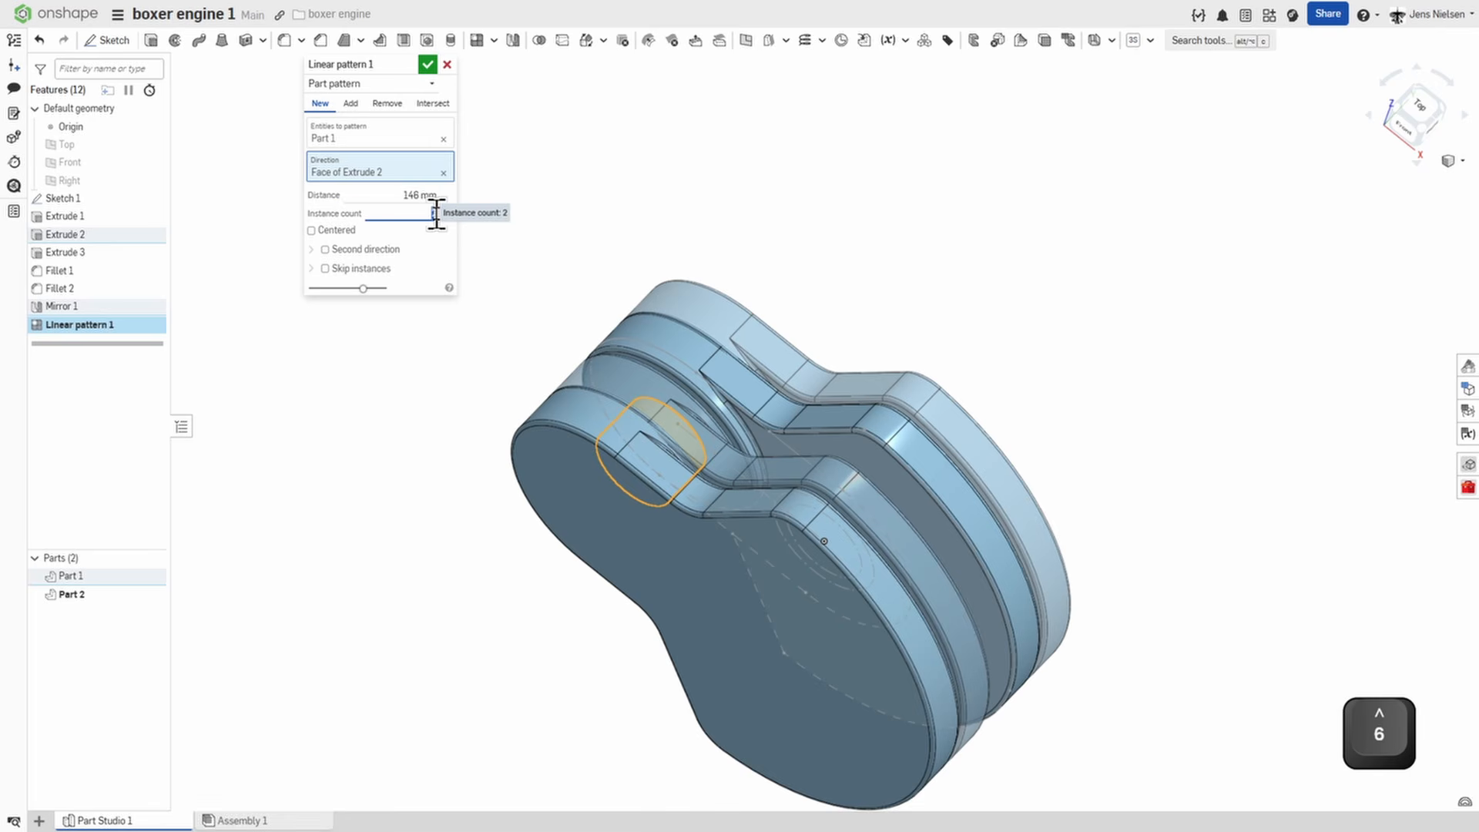
pyautogui.write('4')
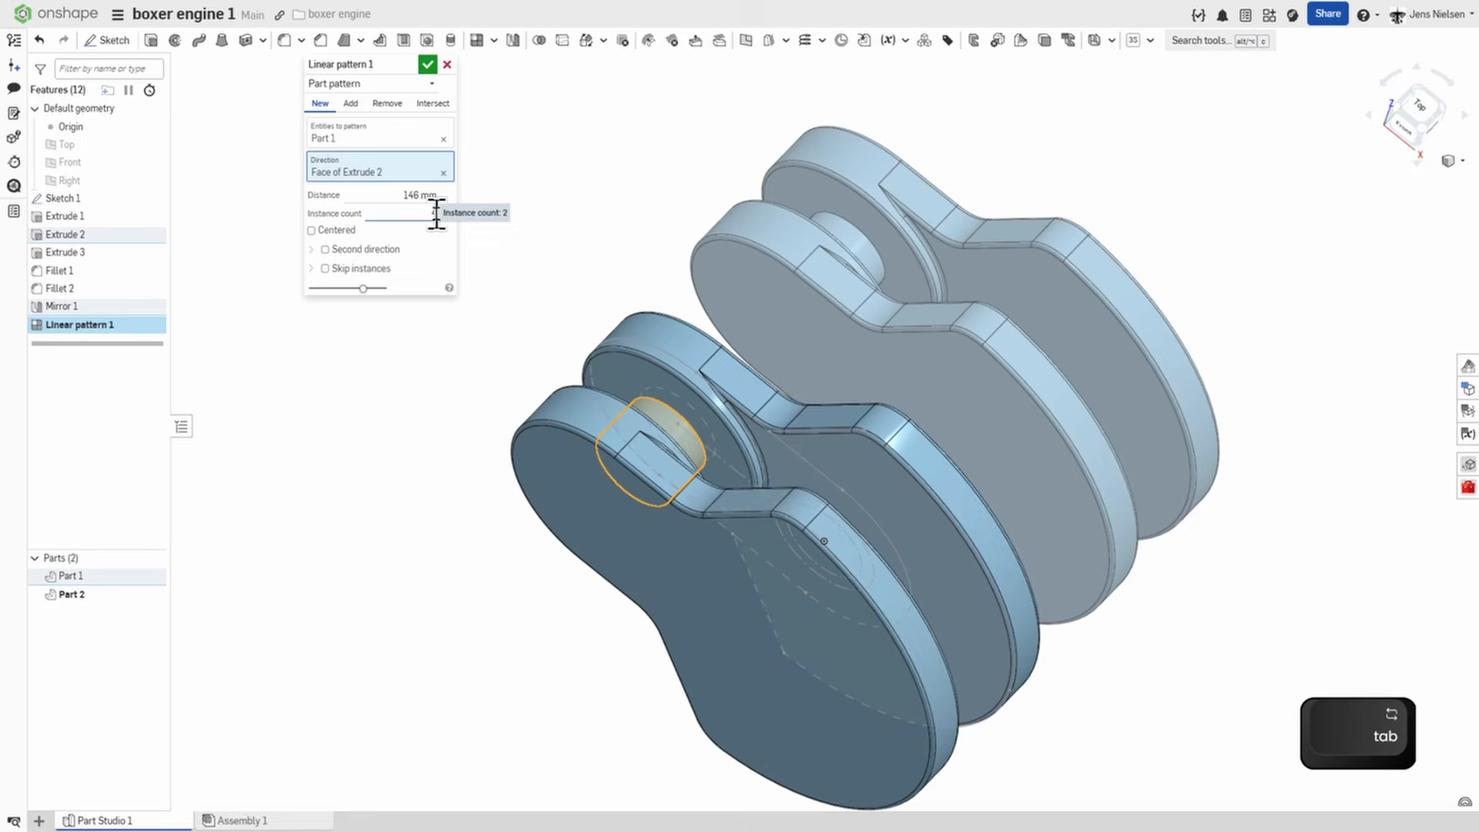
pyautogui.press('Tab')
pyautogui.click(427, 63)
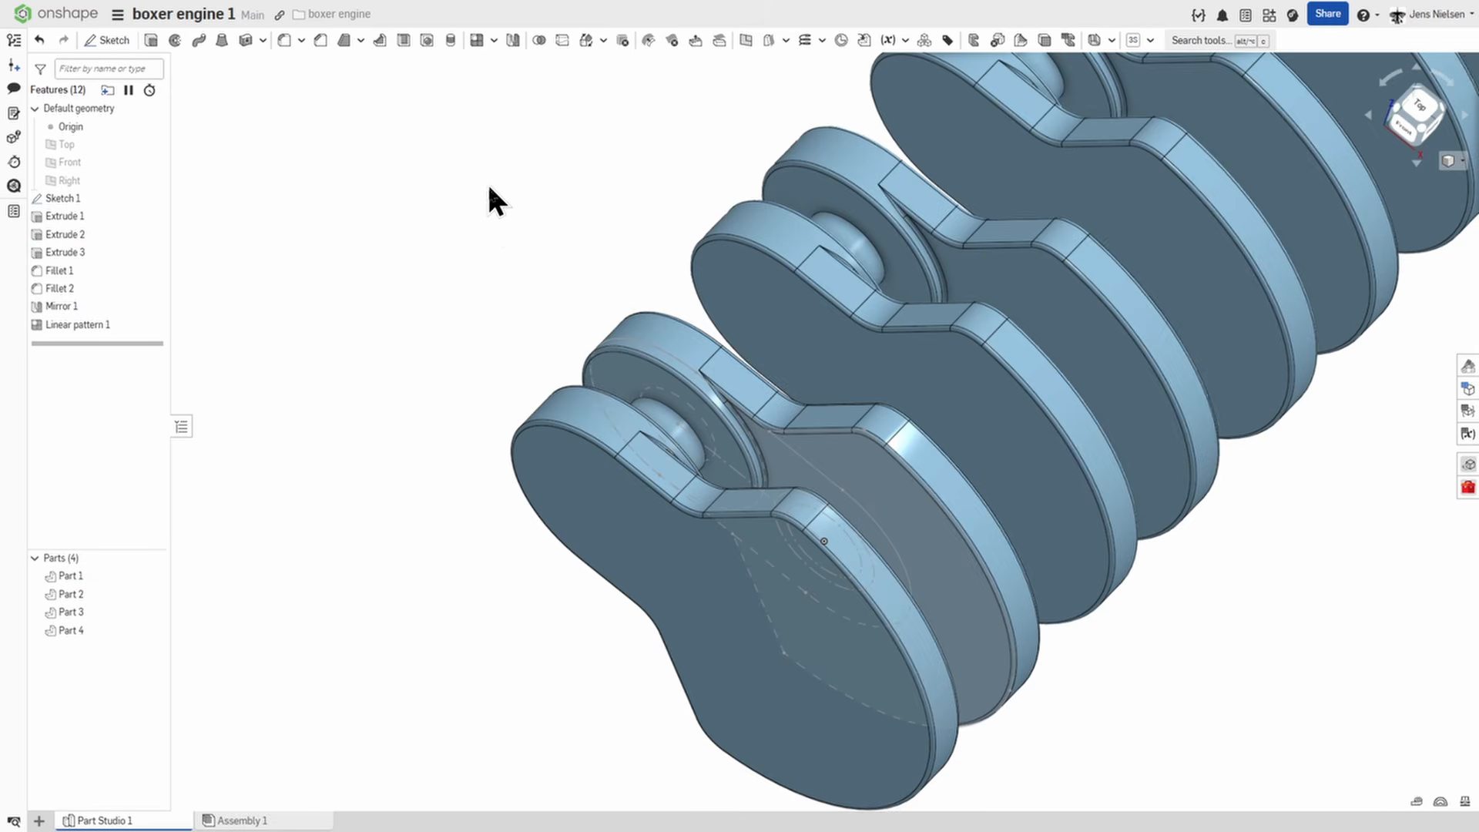
# Start a sketch on the first web's outer face and project the Sketch 1 circle centred on the origin onto it.
pyautogui.hotkey('shift', '7')
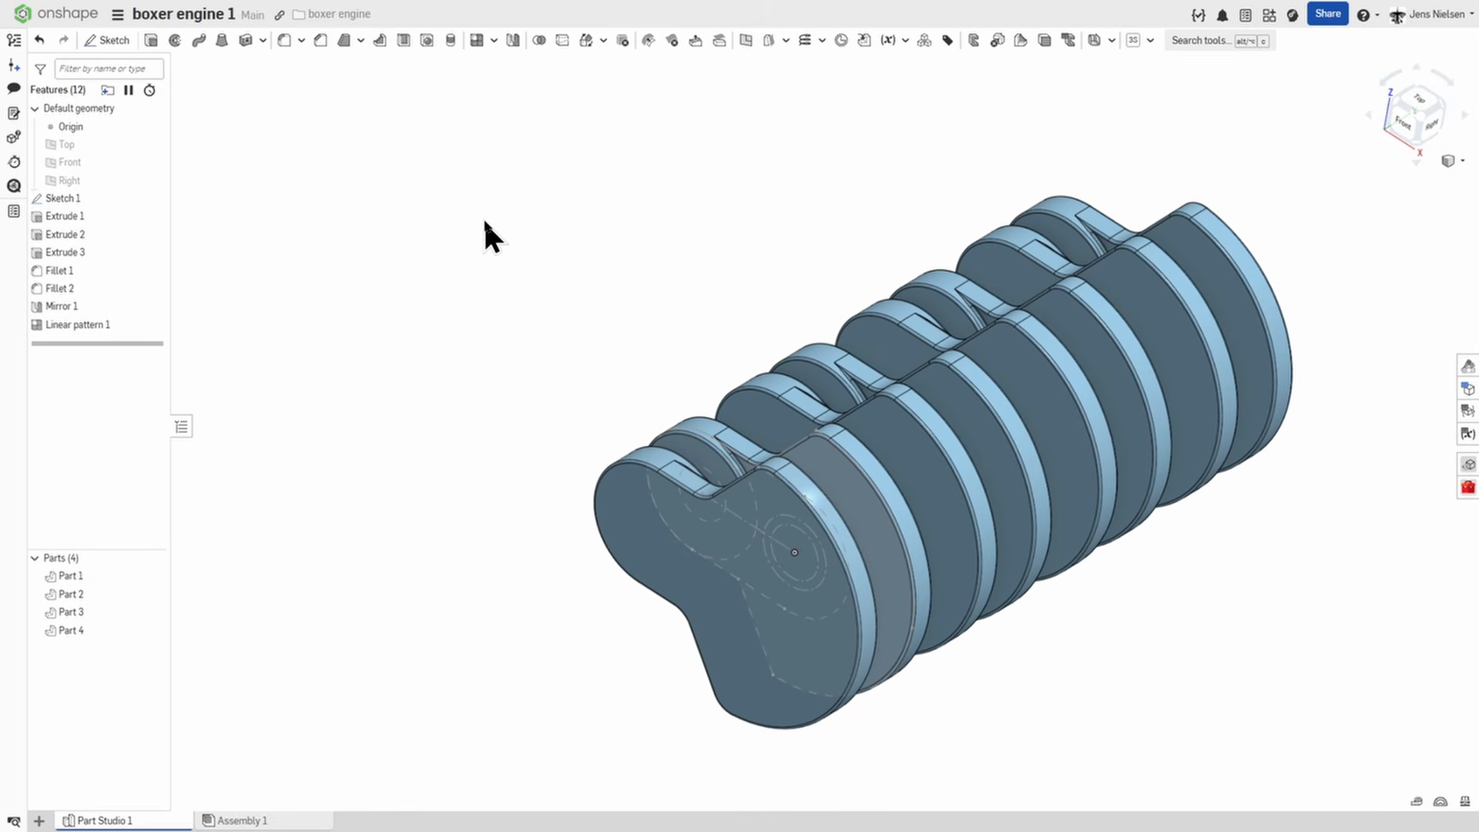
pyautogui.press('s')
pyautogui.click(498, 213)
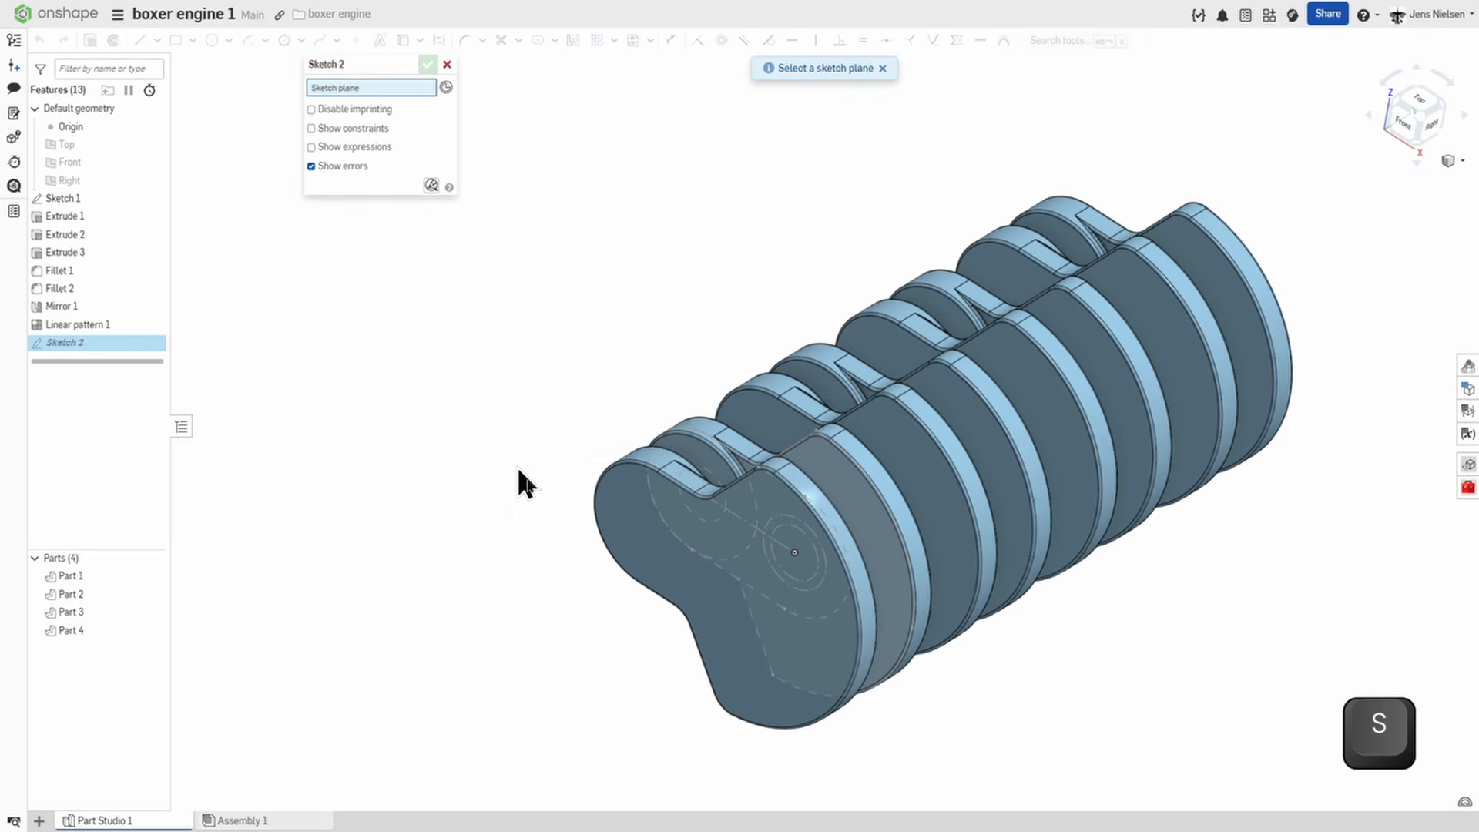
pyautogui.click(709, 581)
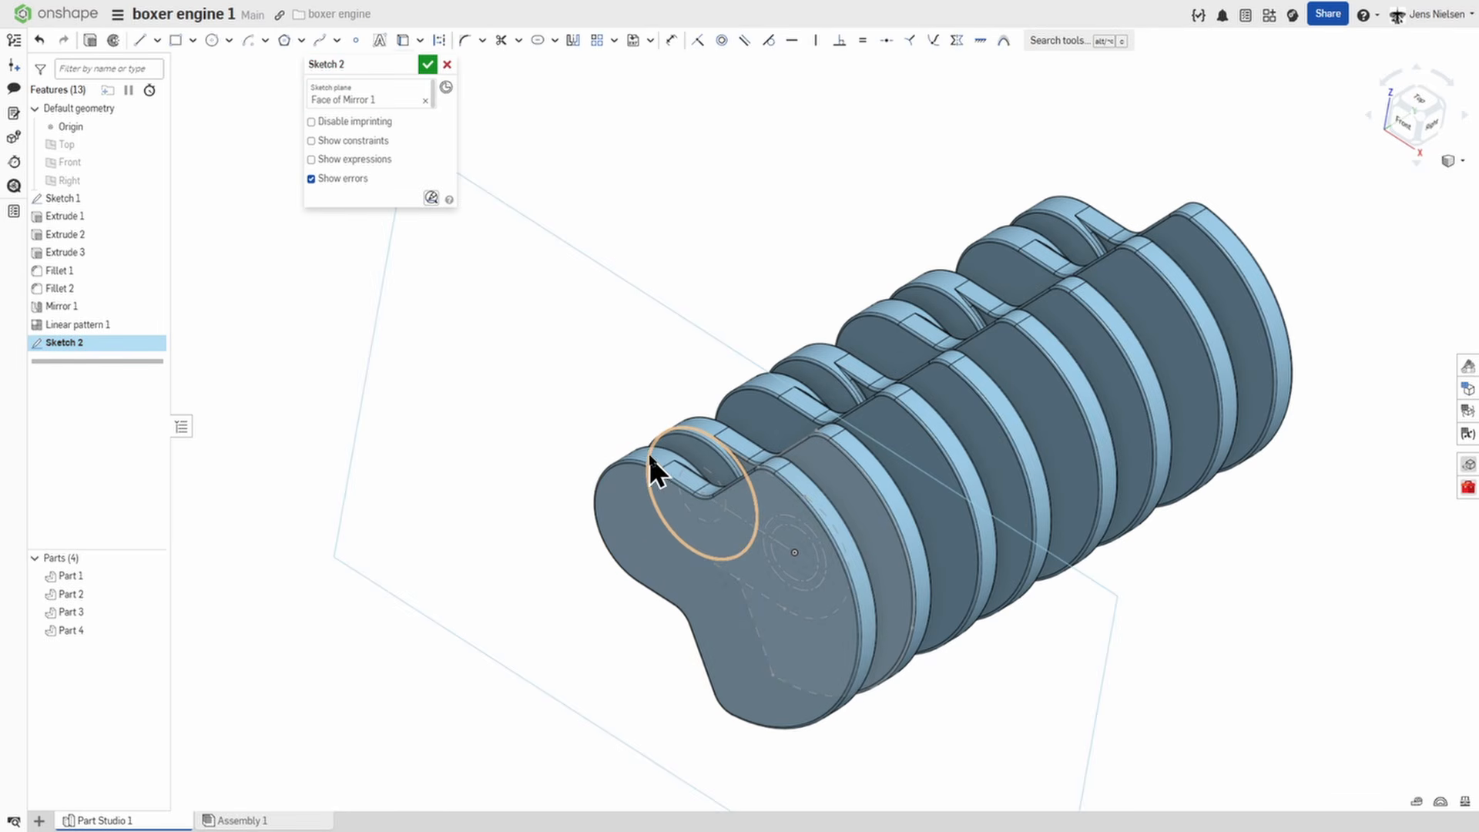
pyautogui.press('u')
pyautogui.click(648, 455)
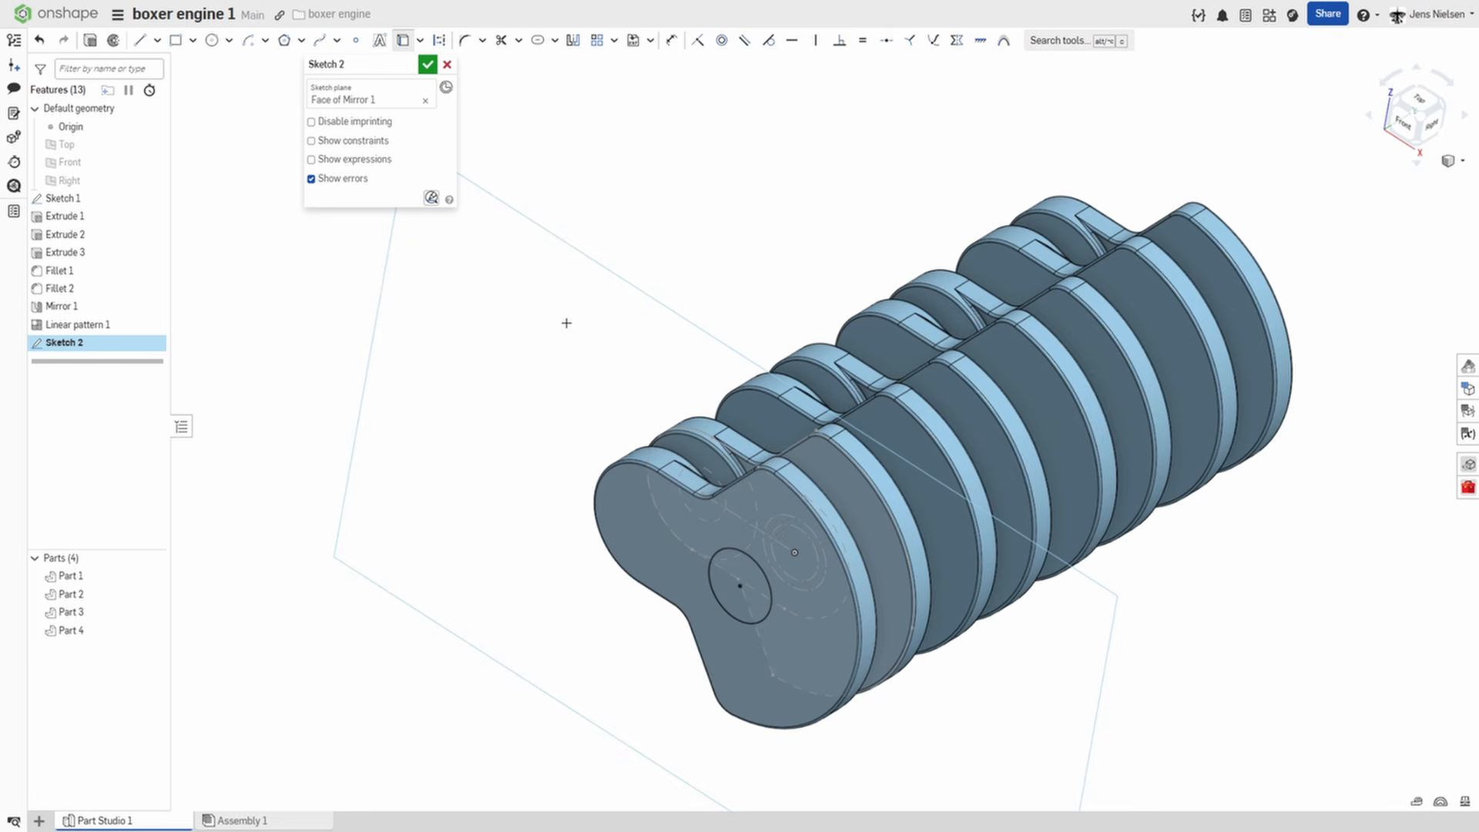
# Extrude the projected circle 58 mm outward from the first web as a new, separate part.
pyautogui.hotkey('shift', 'e')
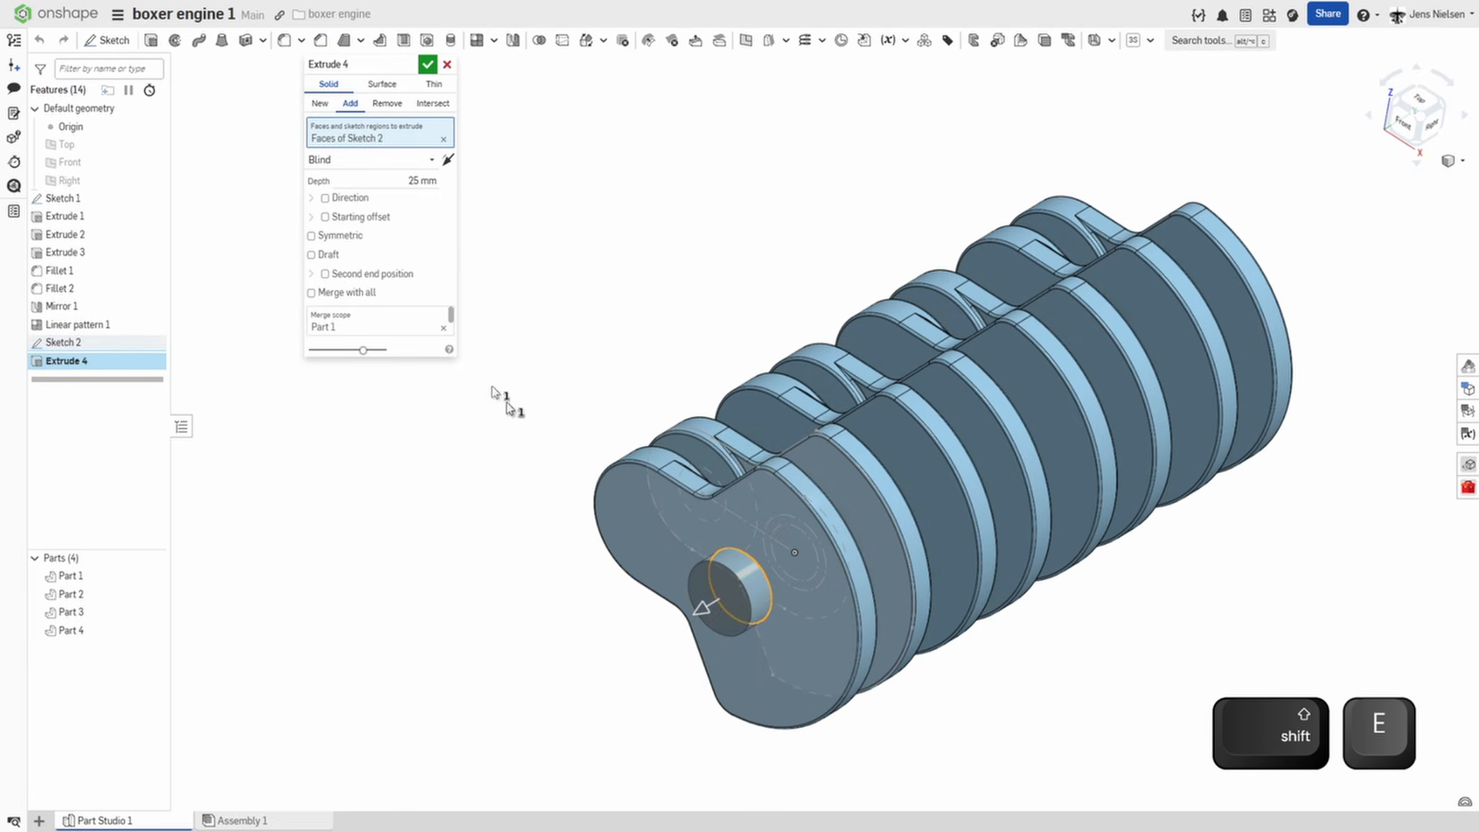
pyautogui.click(414, 182)
pyautogui.write('5')
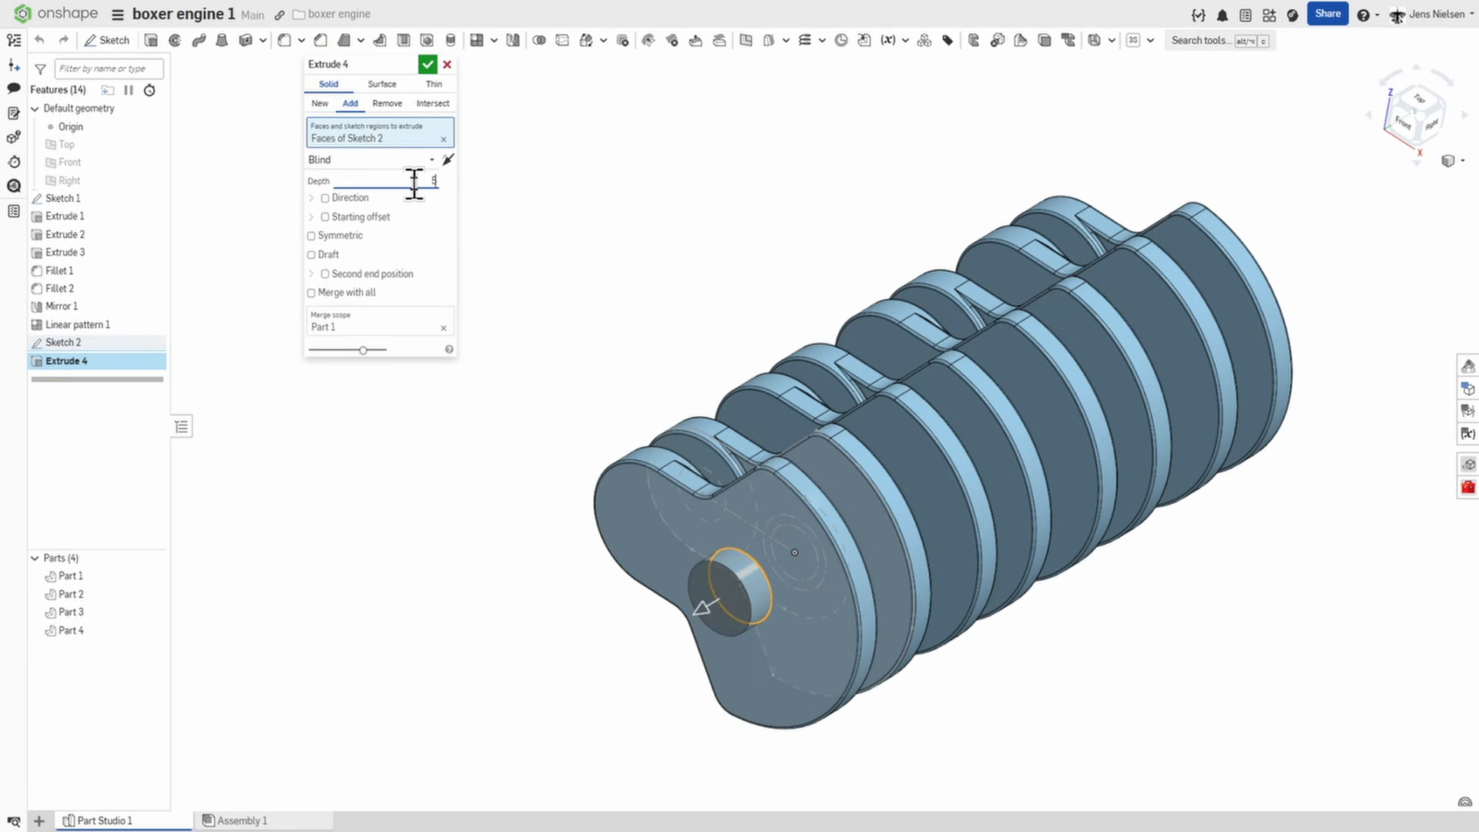
pyautogui.write('8')
pyautogui.press('Tab')
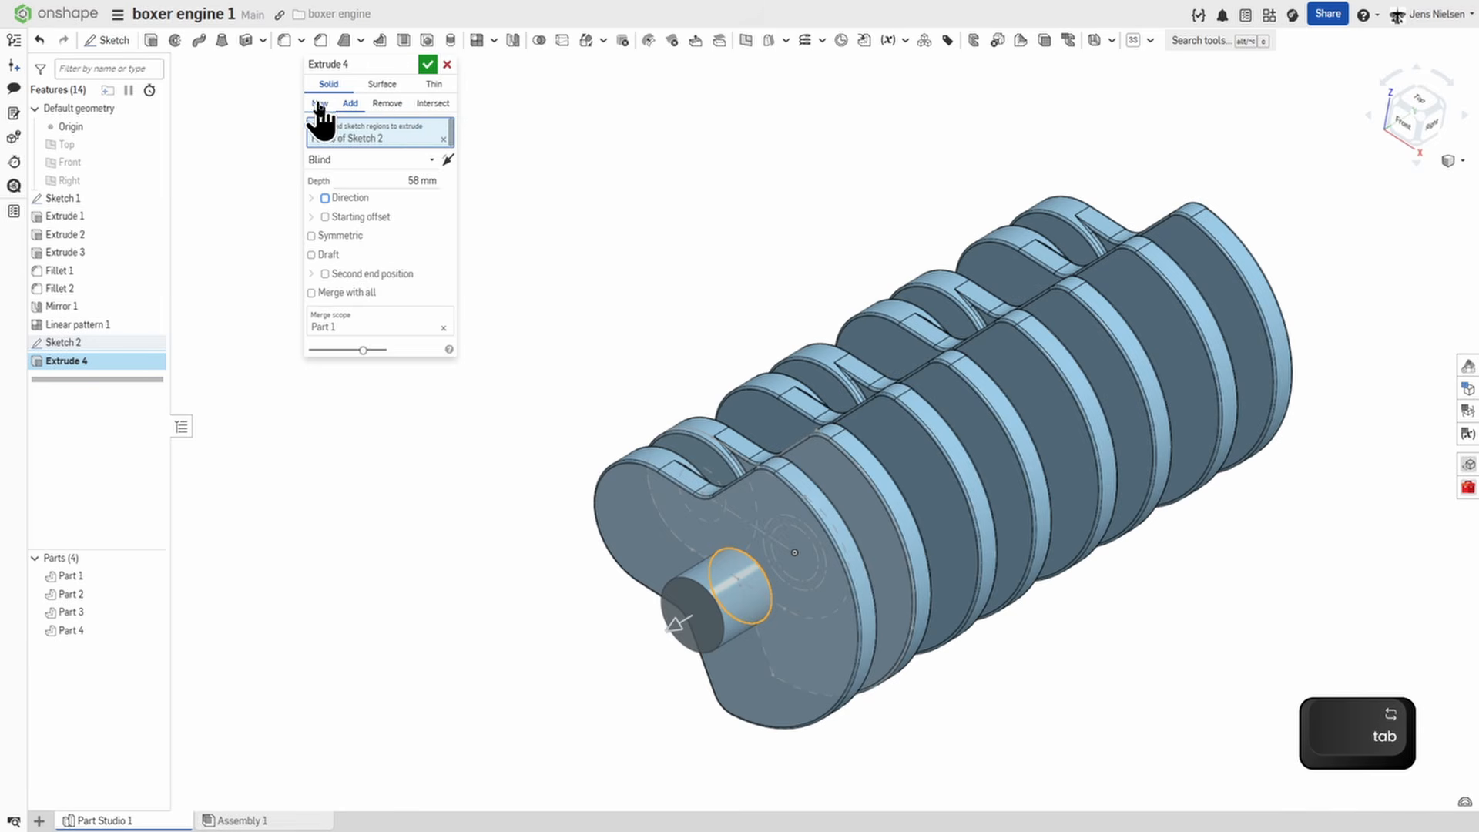
pyautogui.click(426, 64)
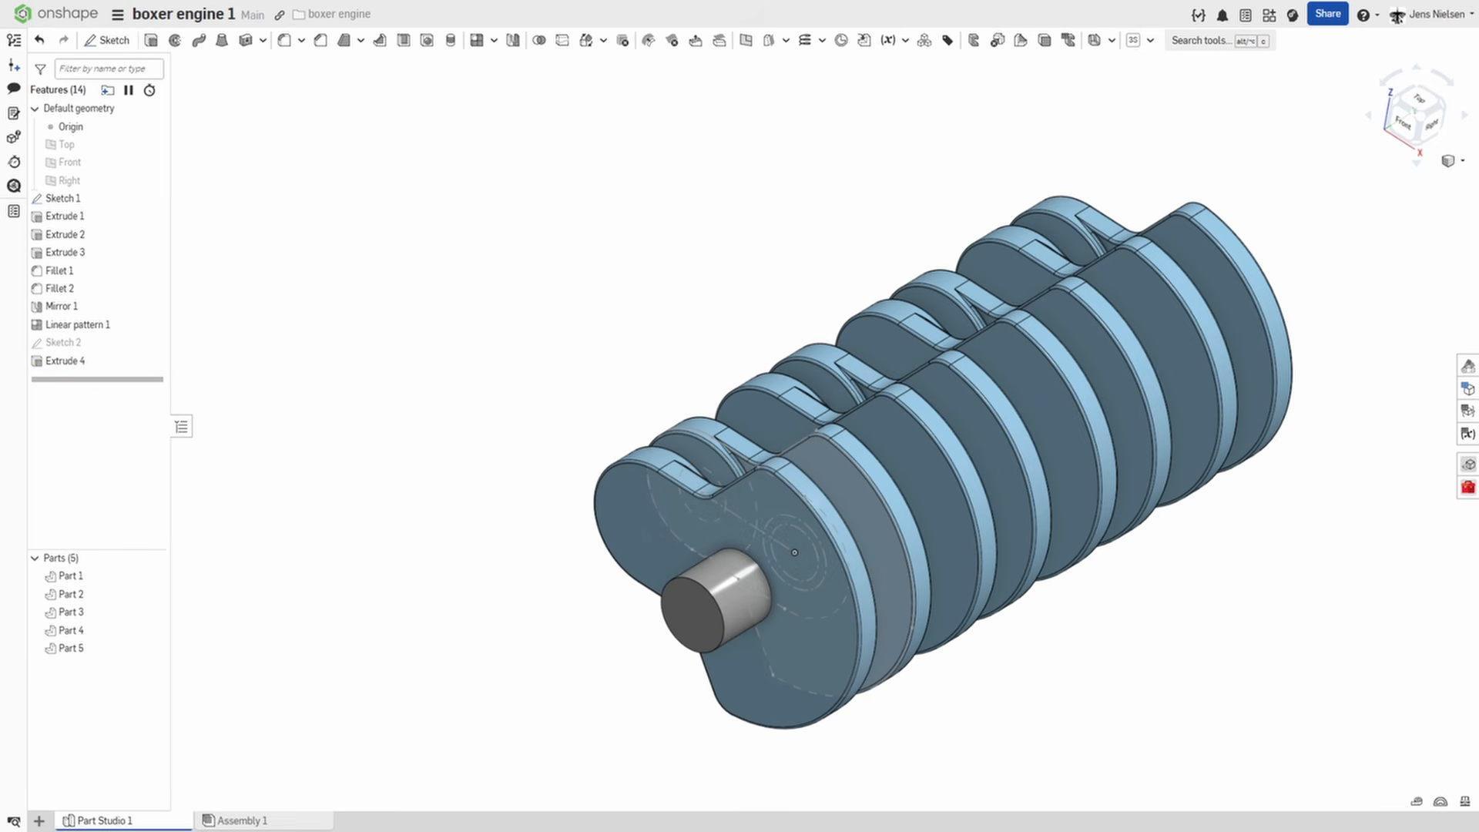
# Rotate the second and fourth crank parts 180 degrees about the main journal's axis without copying them.
pyautogui.click(585, 43)
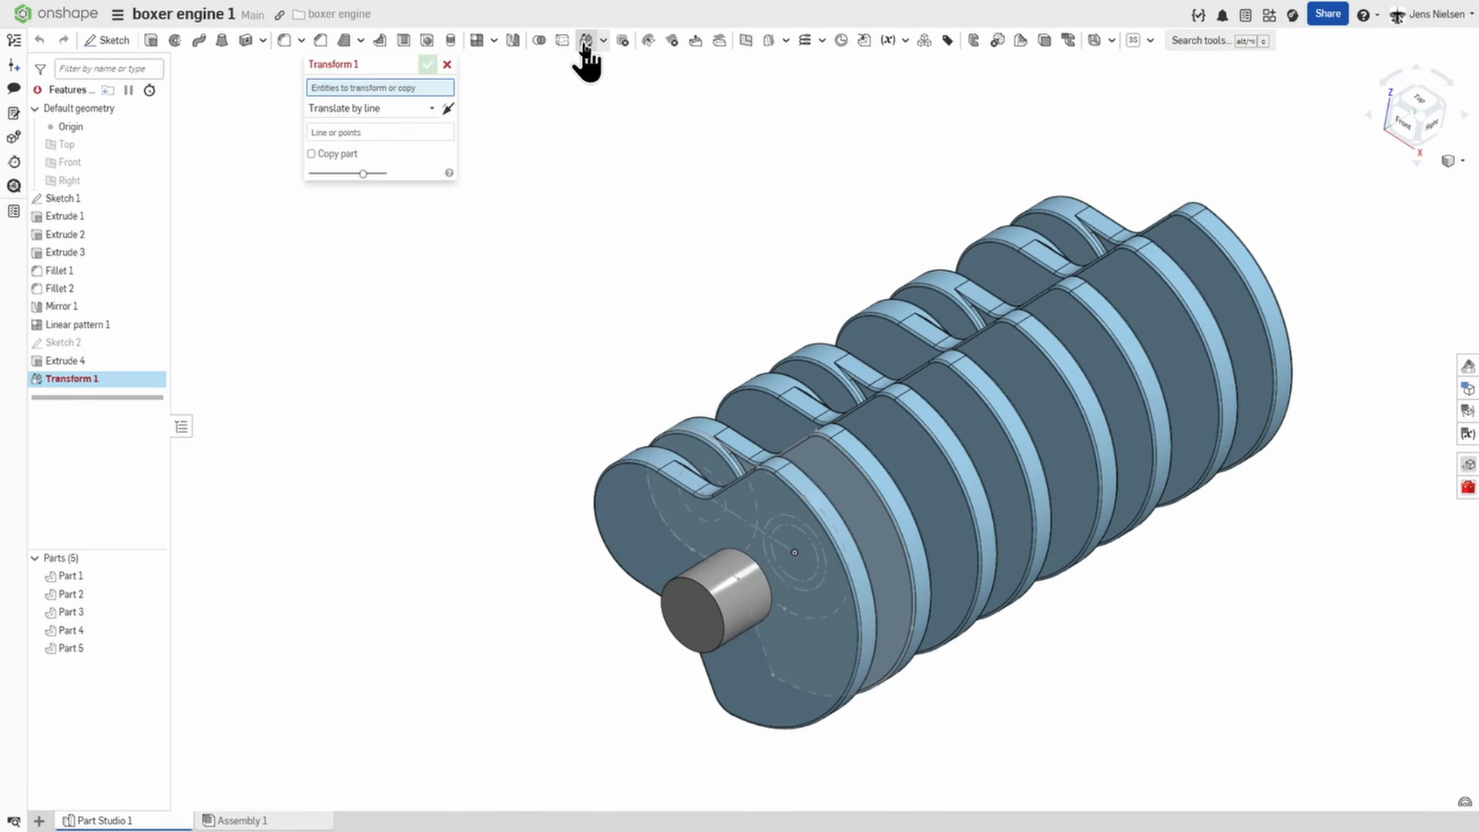
pyautogui.click(881, 412)
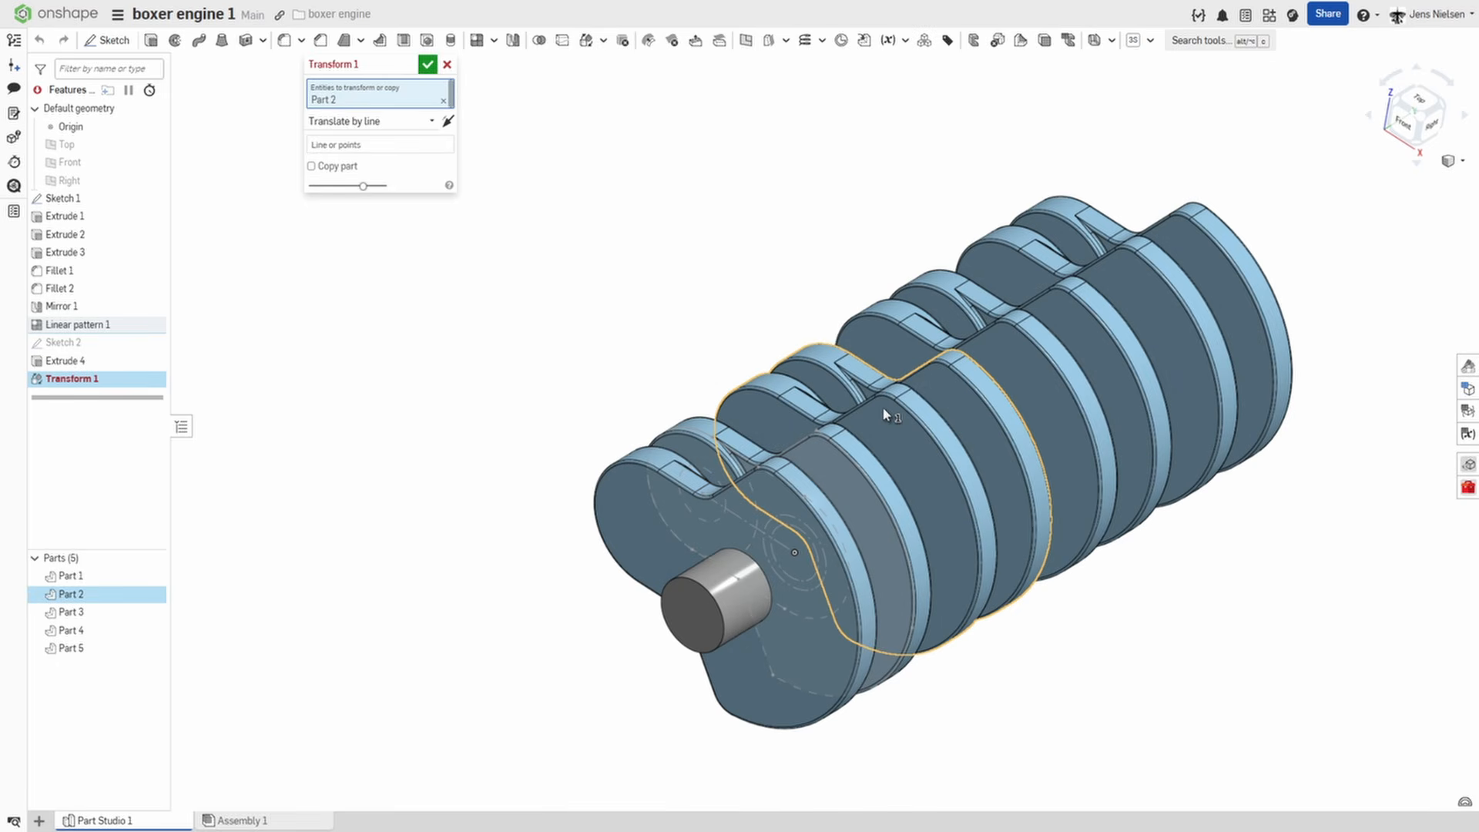
pyautogui.click(1176, 339)
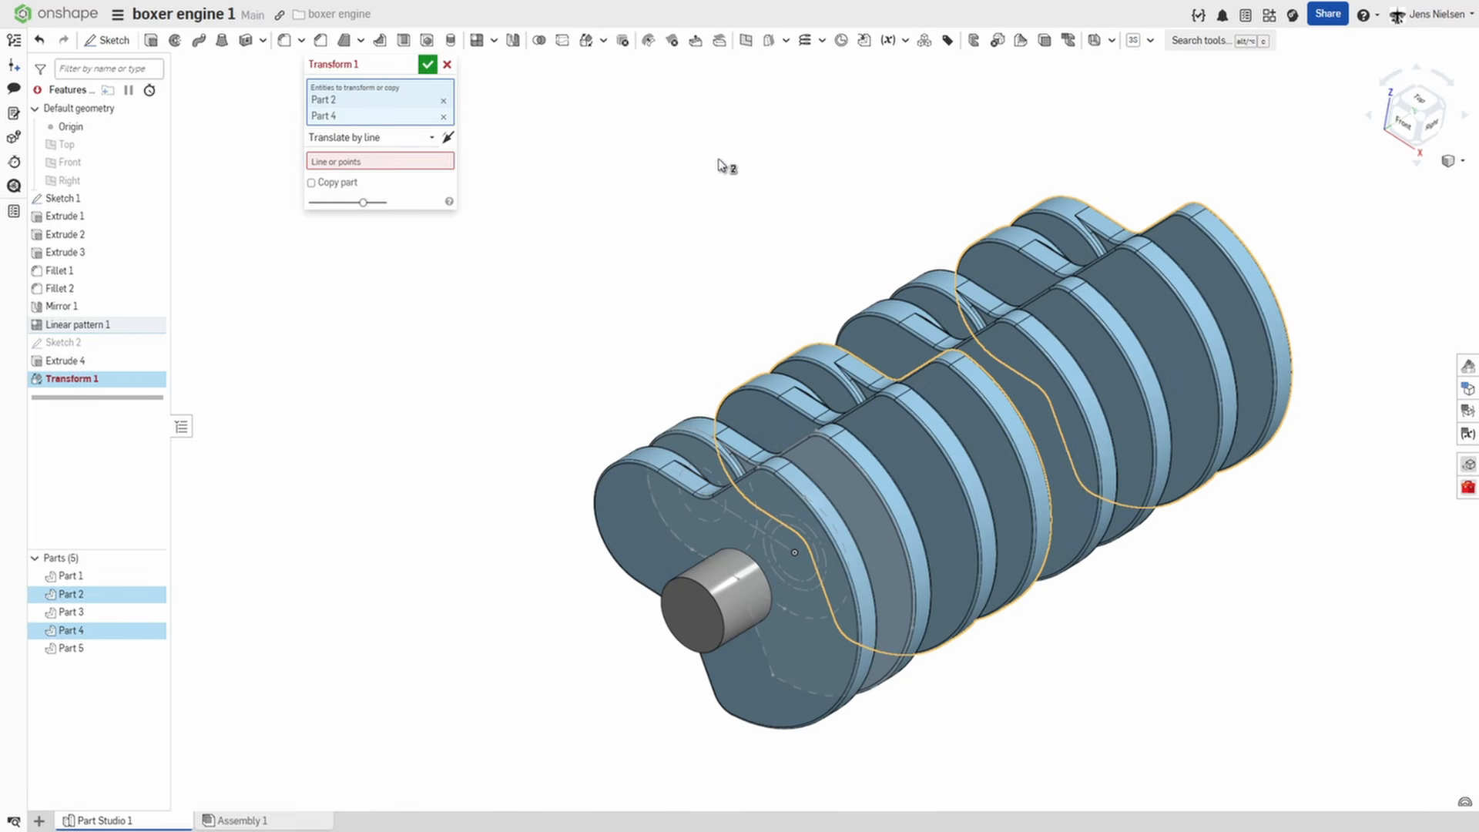
pyautogui.click(430, 138)
pyautogui.click(373, 233)
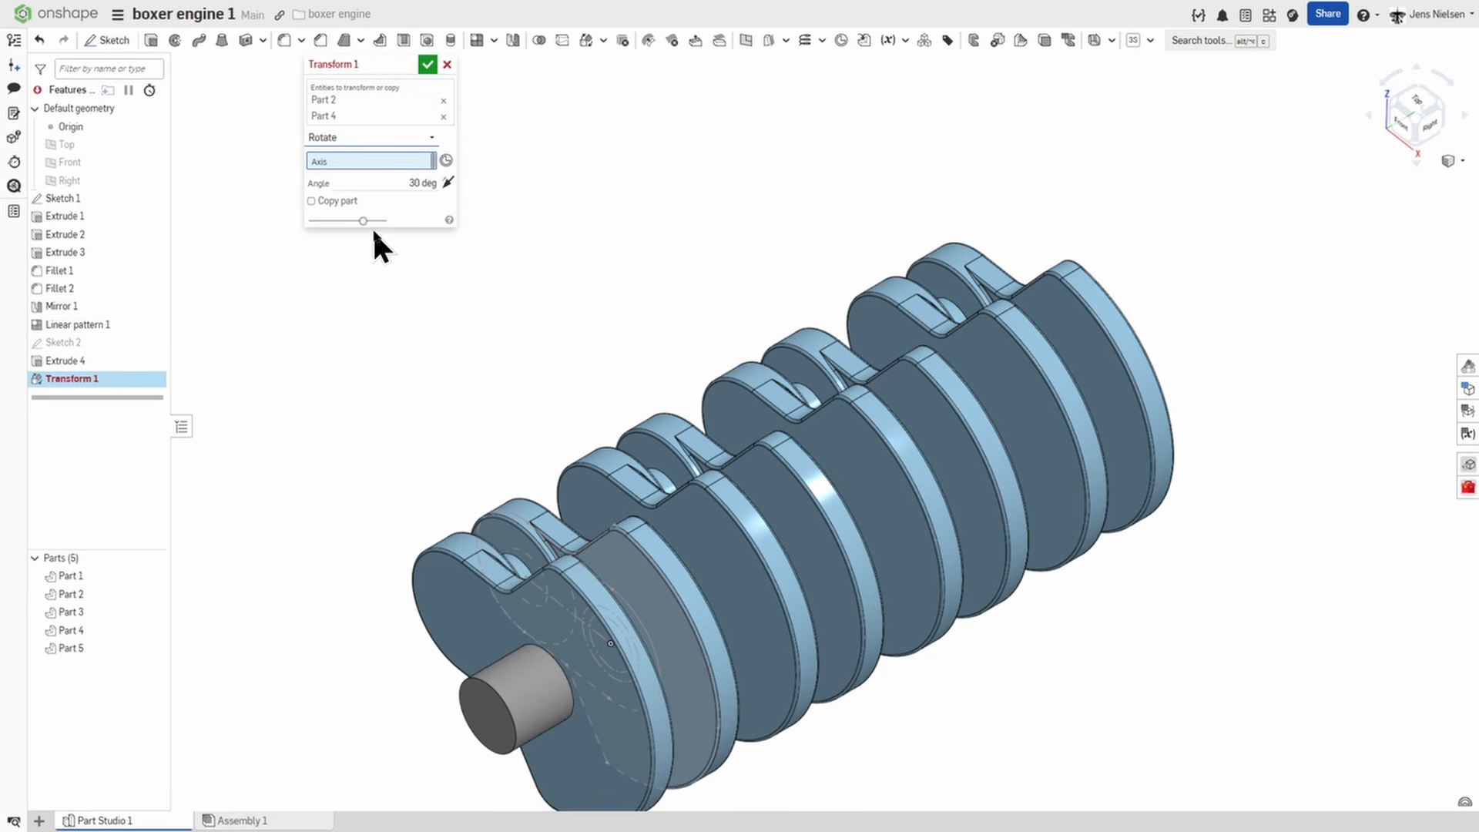
pyautogui.click(541, 690)
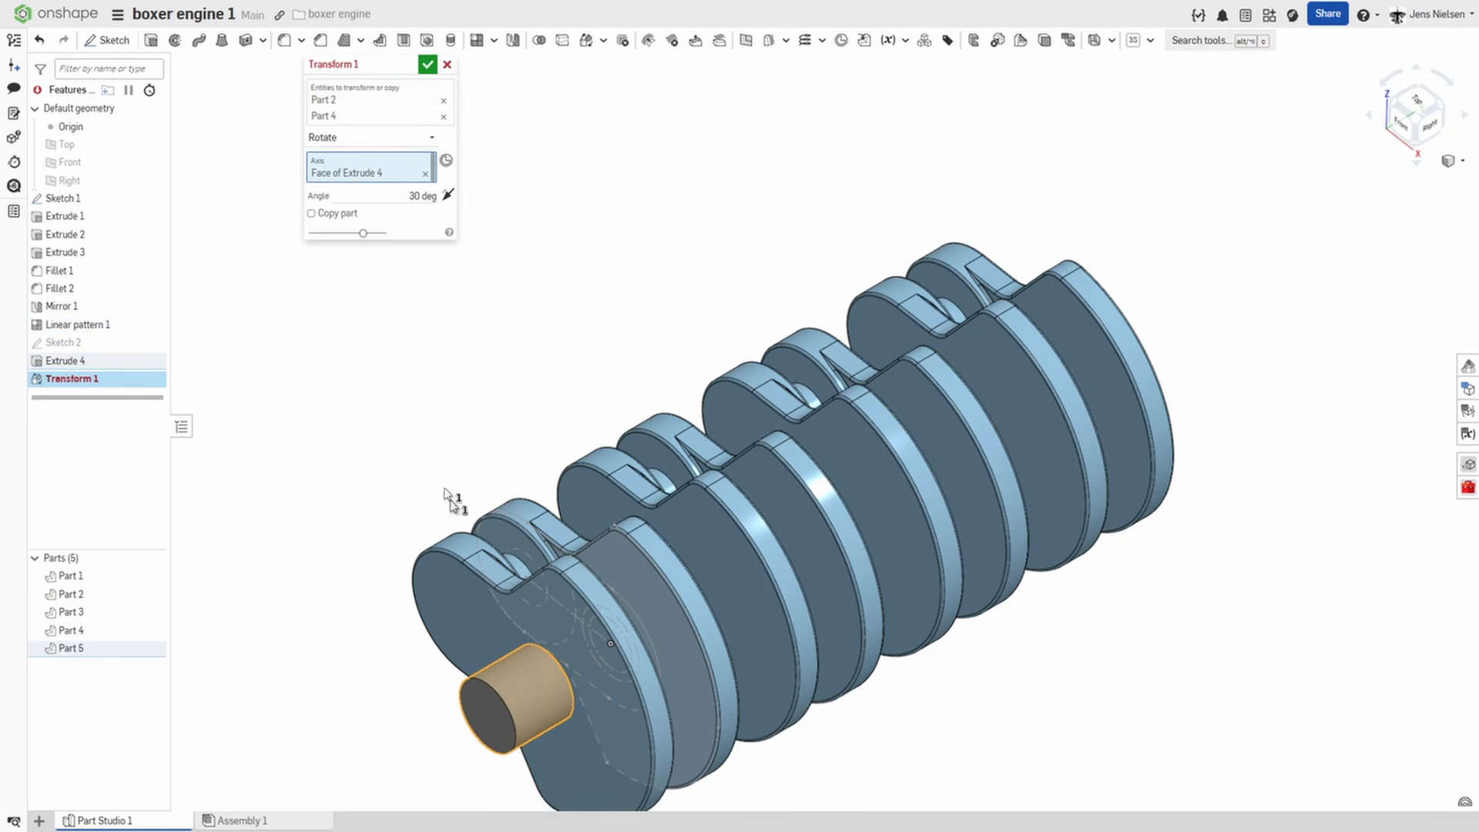
pyautogui.click(411, 195)
pyautogui.write('1')
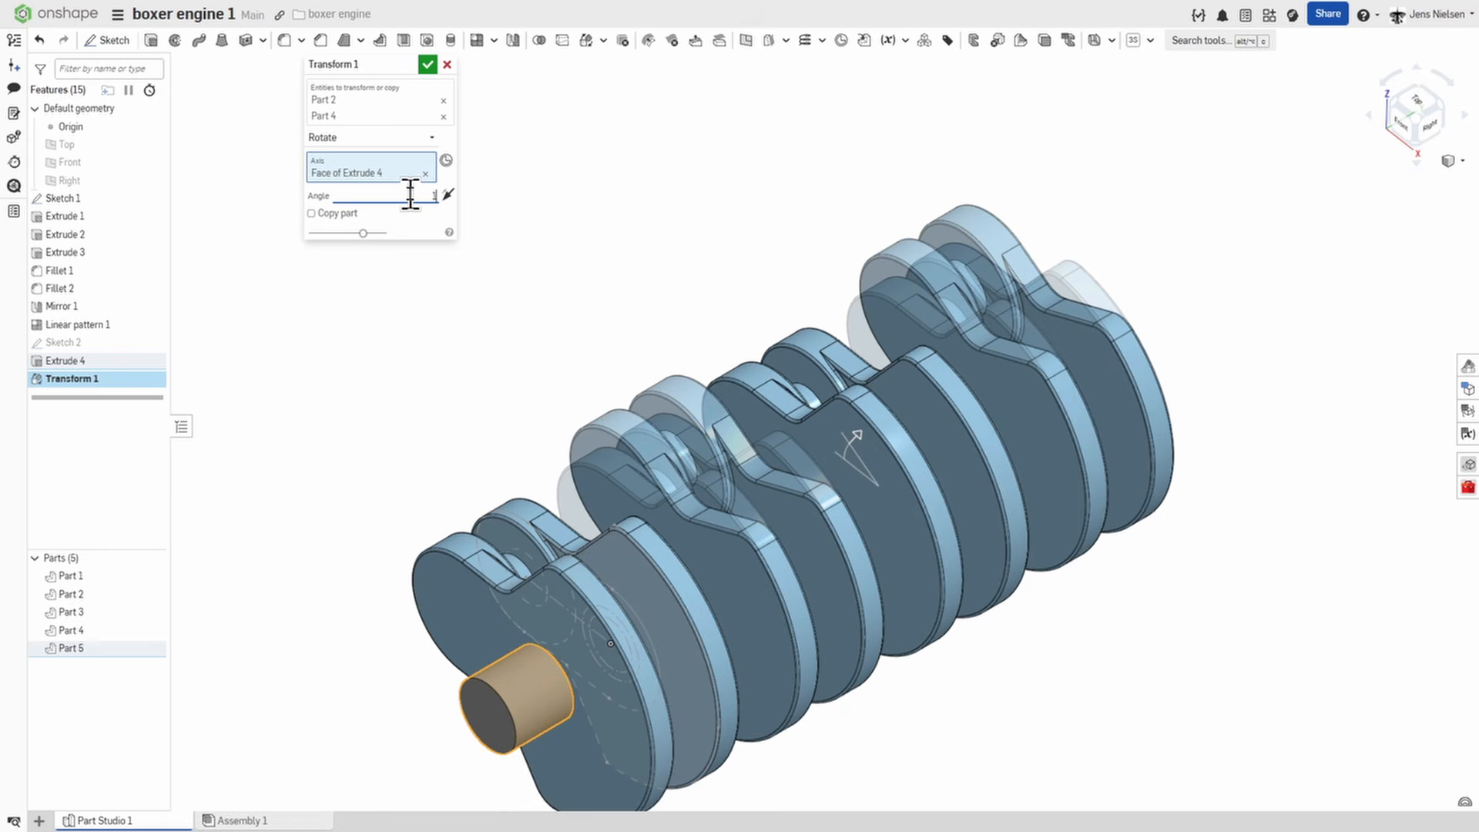
pyautogui.write('80')
pyautogui.press('Tab')
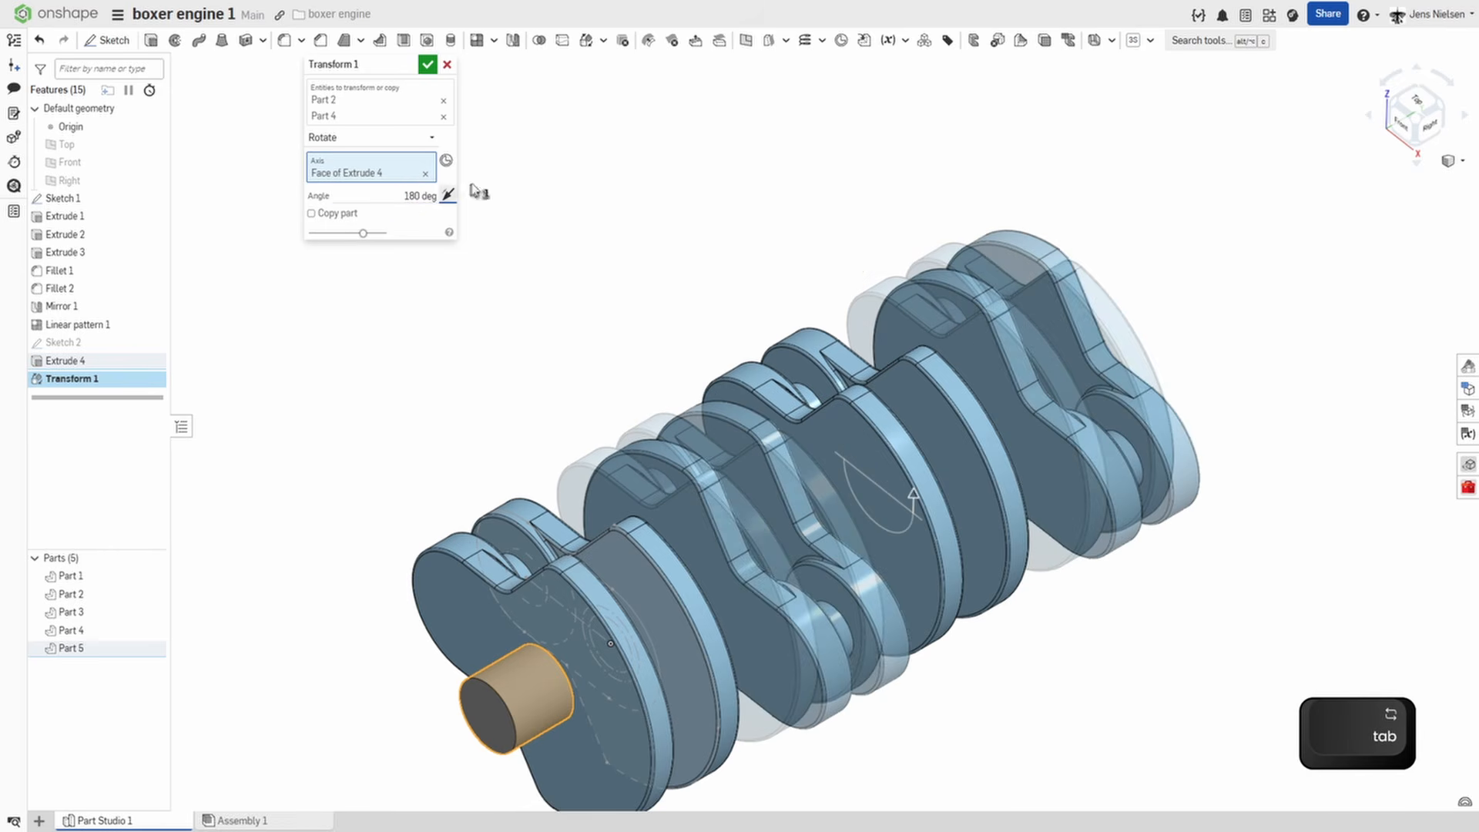
pyautogui.click(428, 64)
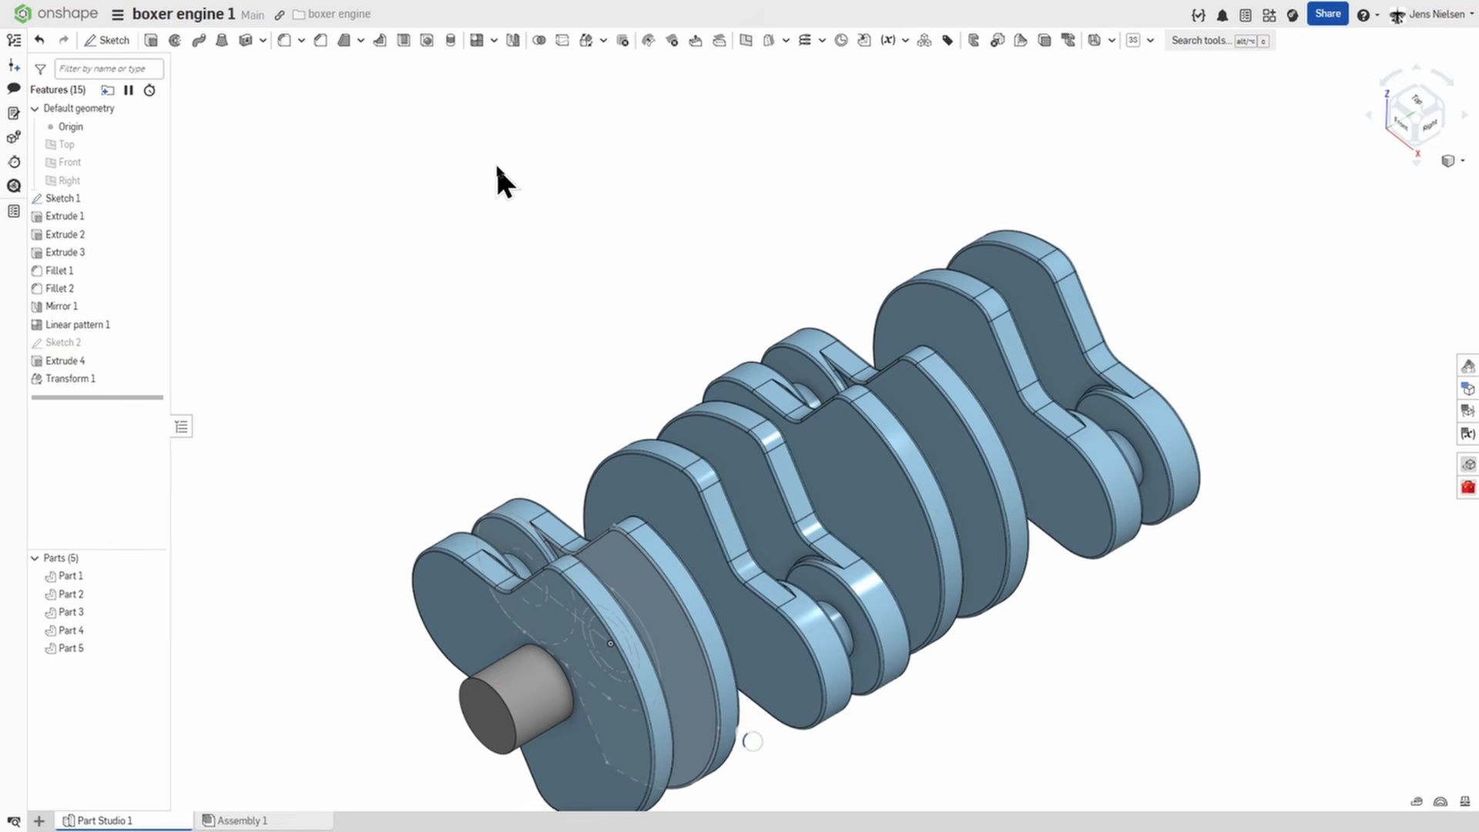
# Pattern the main journal linearly along its axis towards the webs with 146 mm spacing and 5 instances, as new parts.
pyautogui.click(478, 40)
pyautogui.press('f')
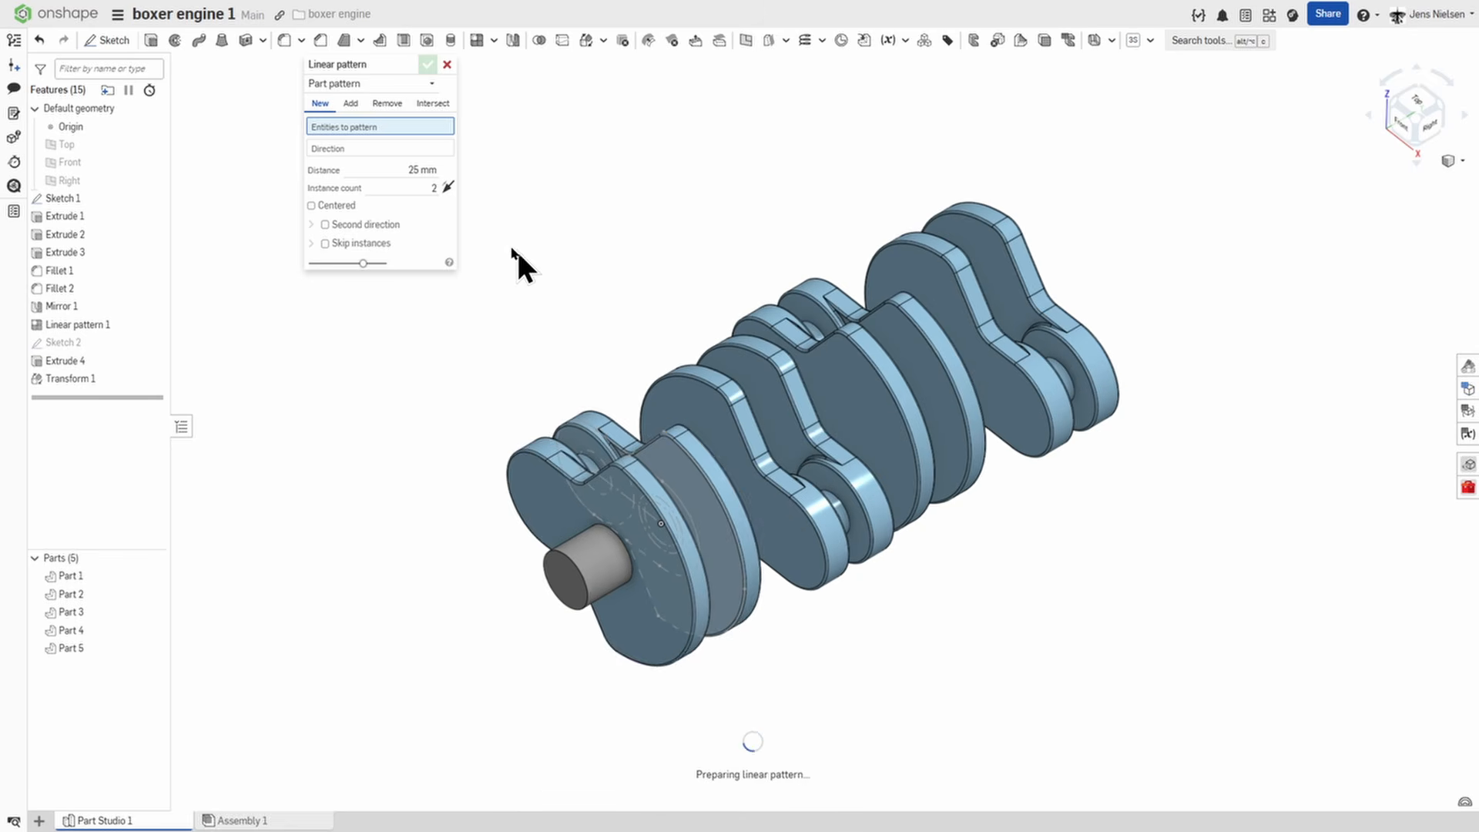
pyautogui.click(587, 561)
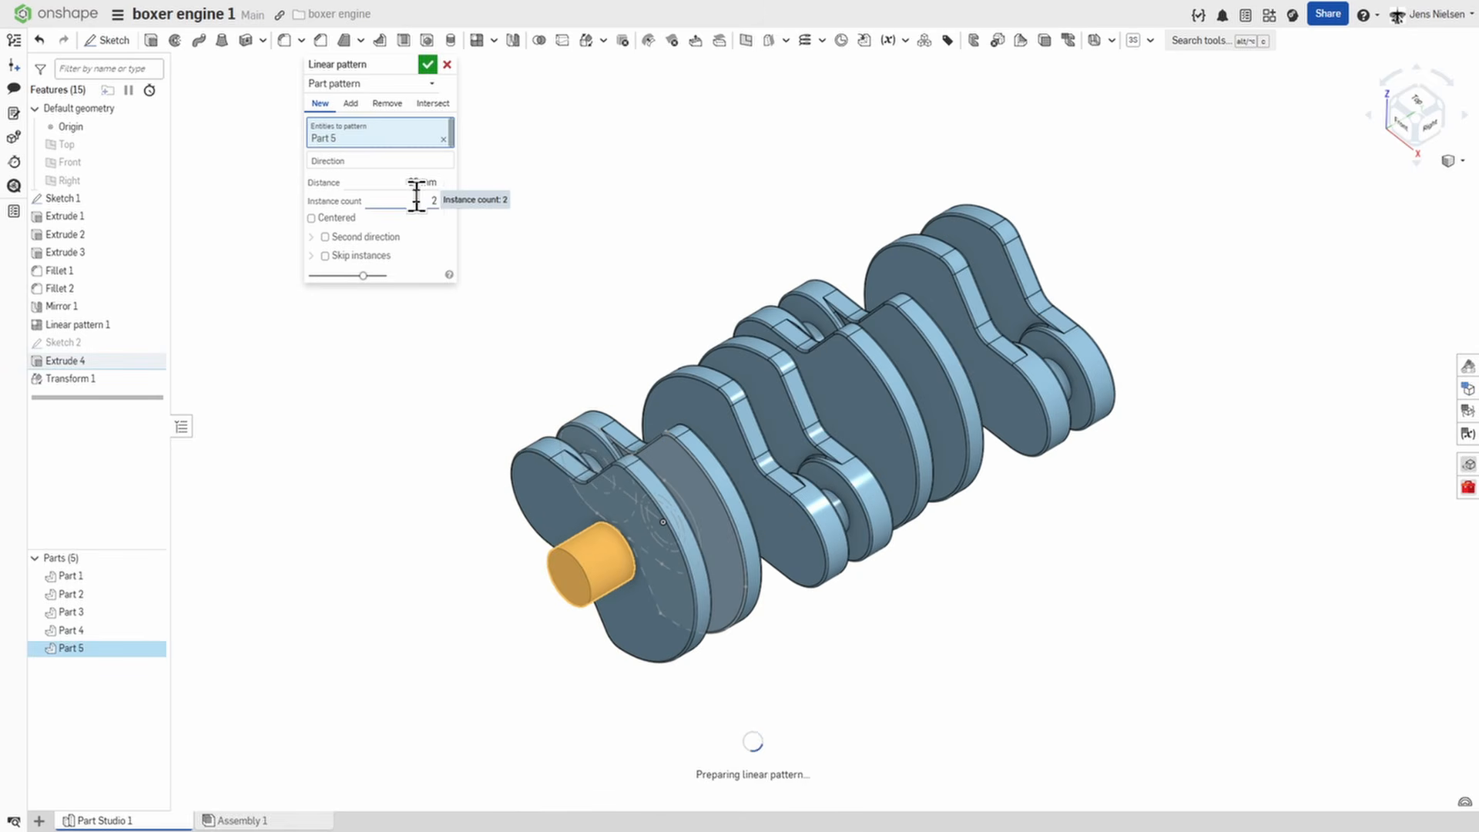
pyautogui.click(431, 200)
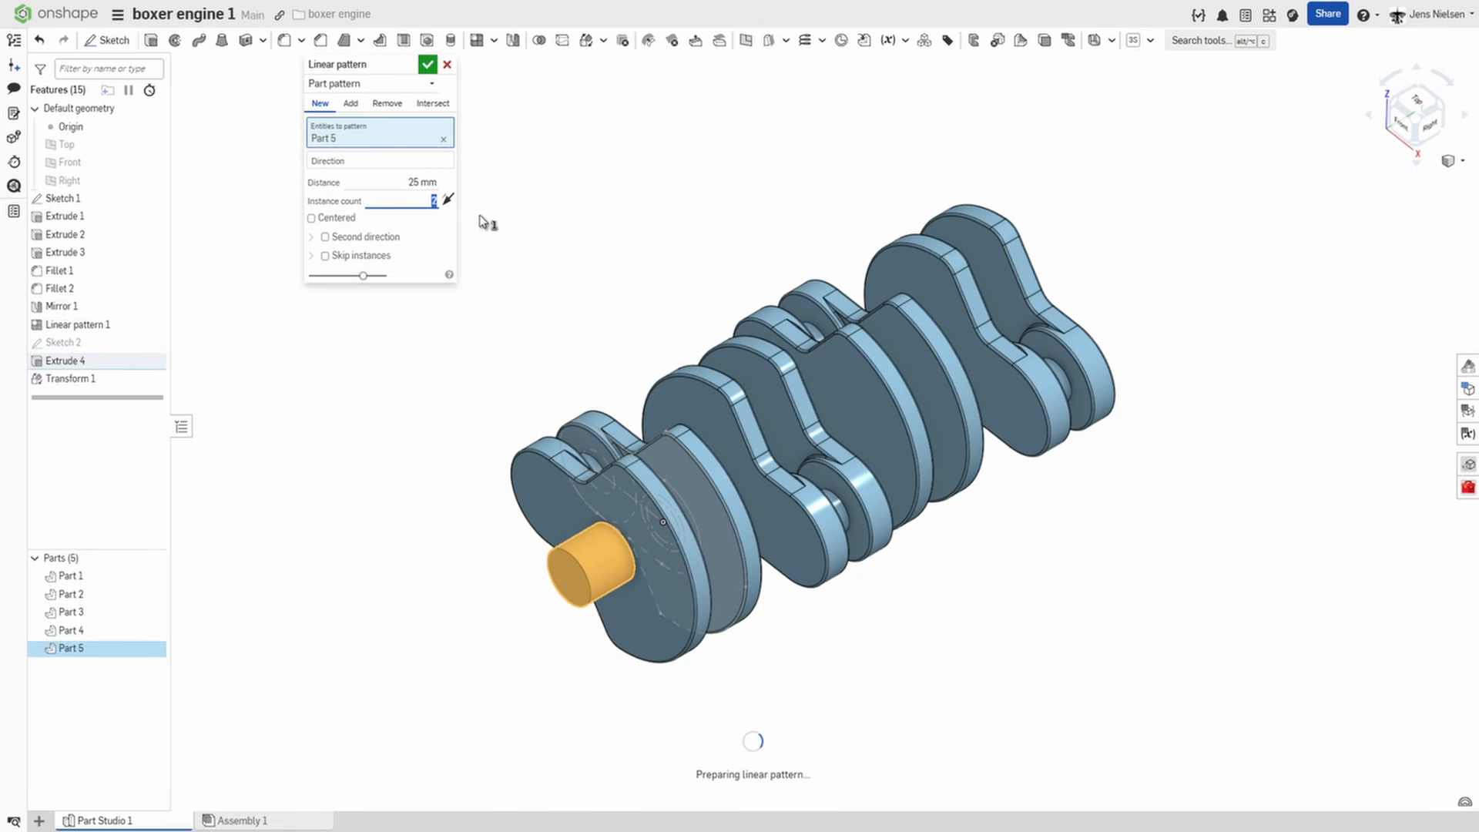
pyautogui.write('5')
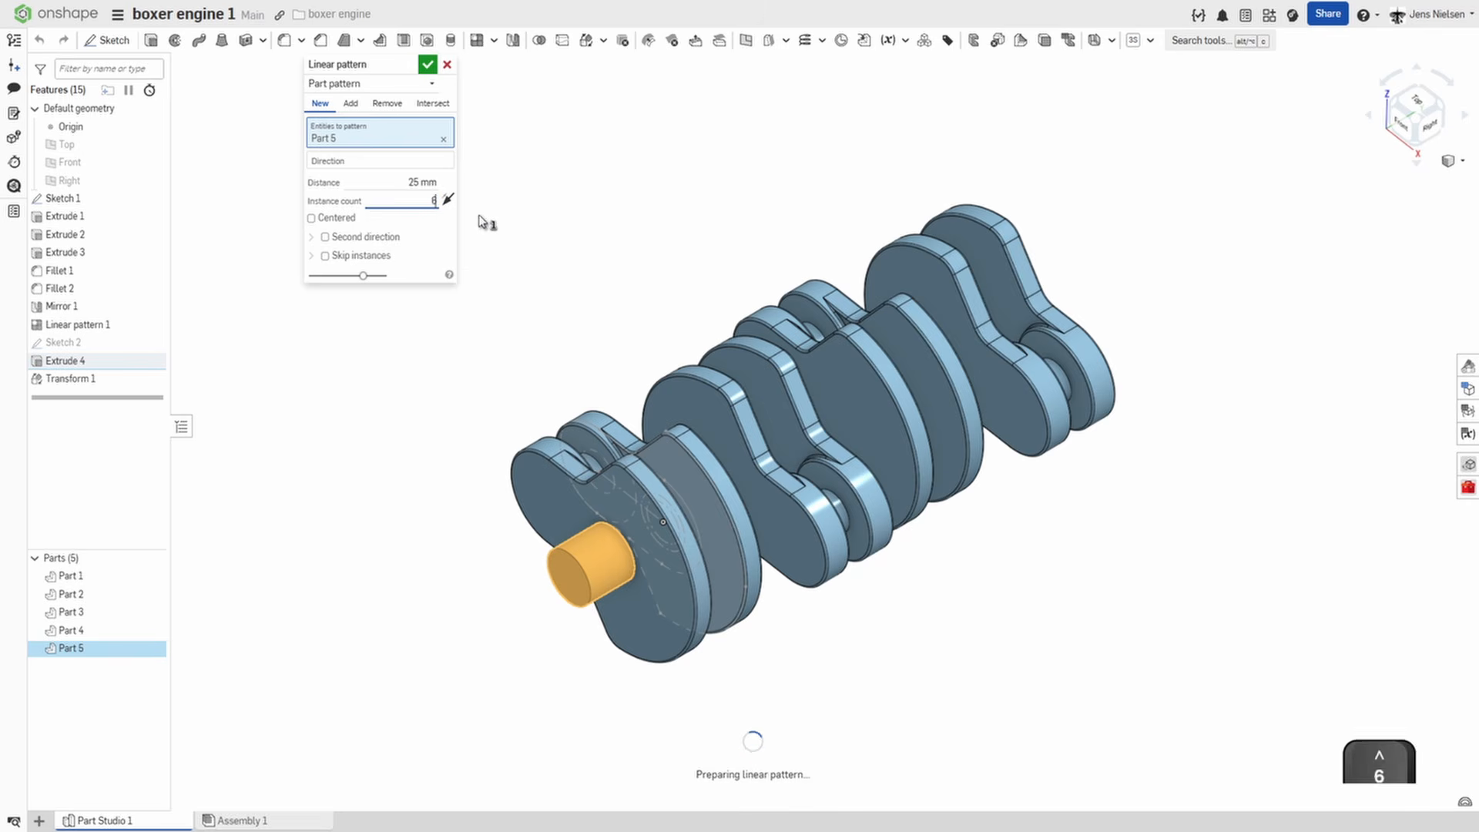
pyautogui.click(430, 182)
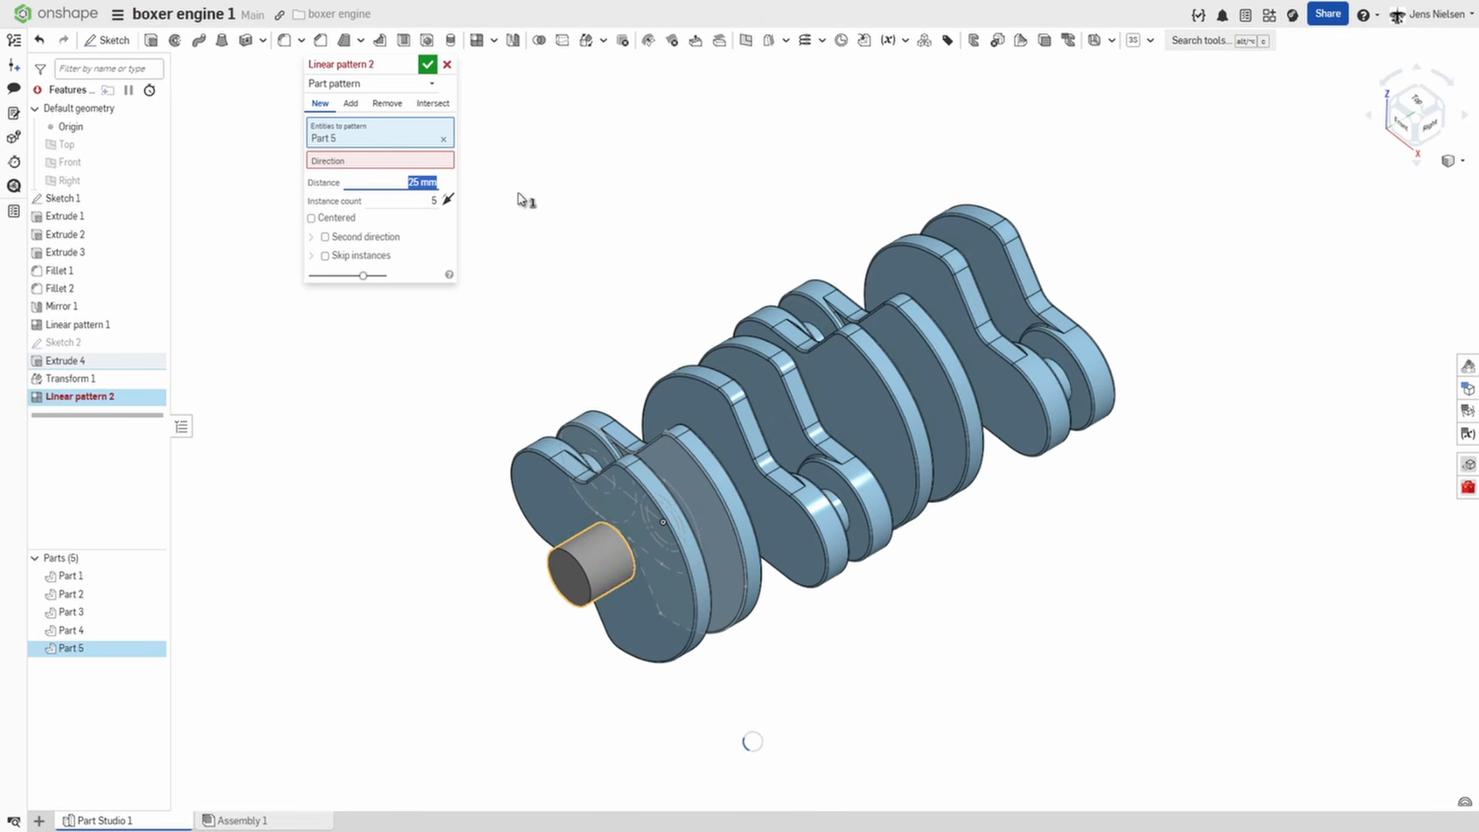
pyautogui.write('14')
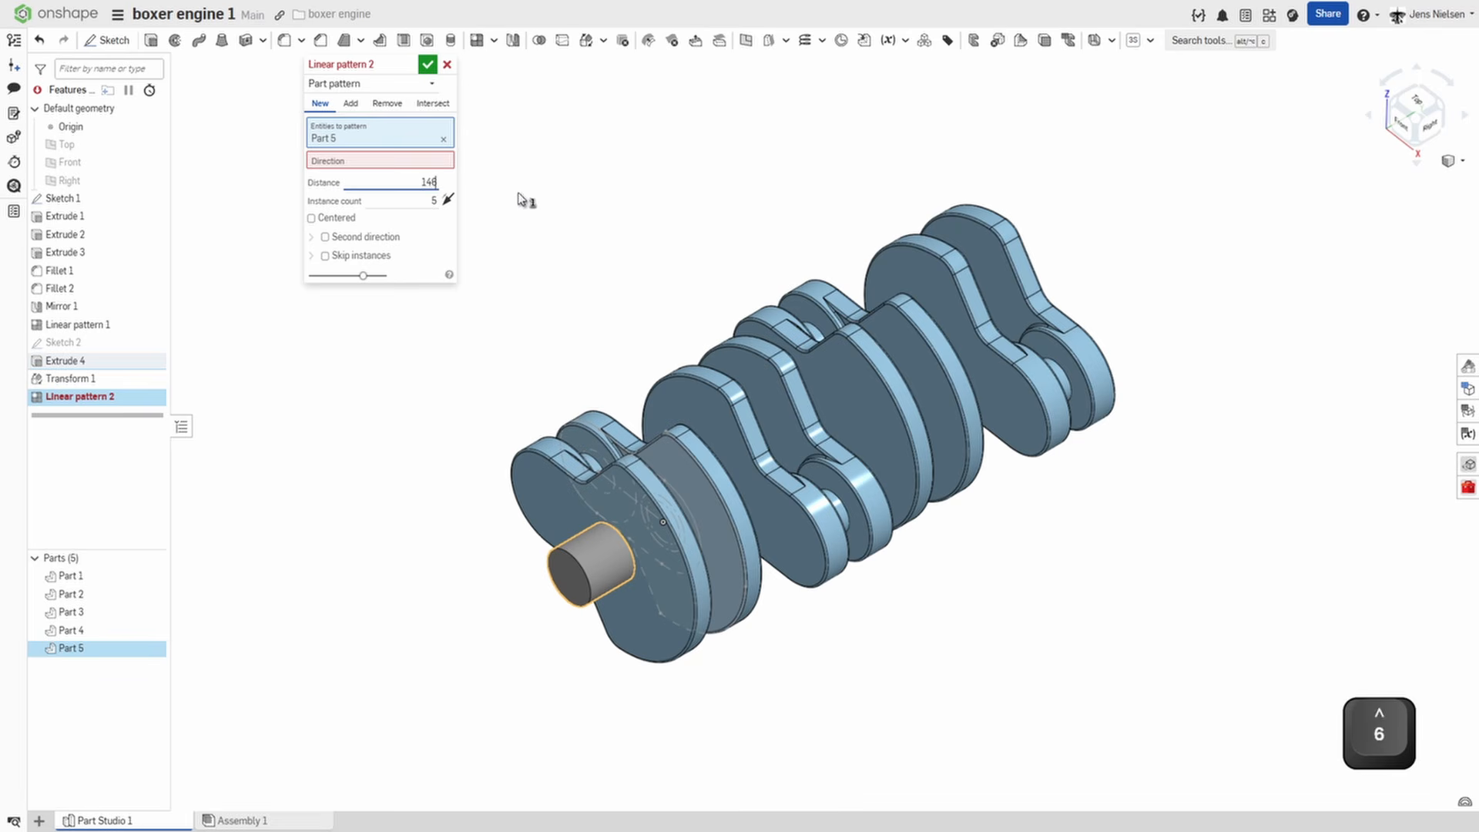
pyautogui.write('6')
pyautogui.press('Tab')
pyautogui.click(396, 161)
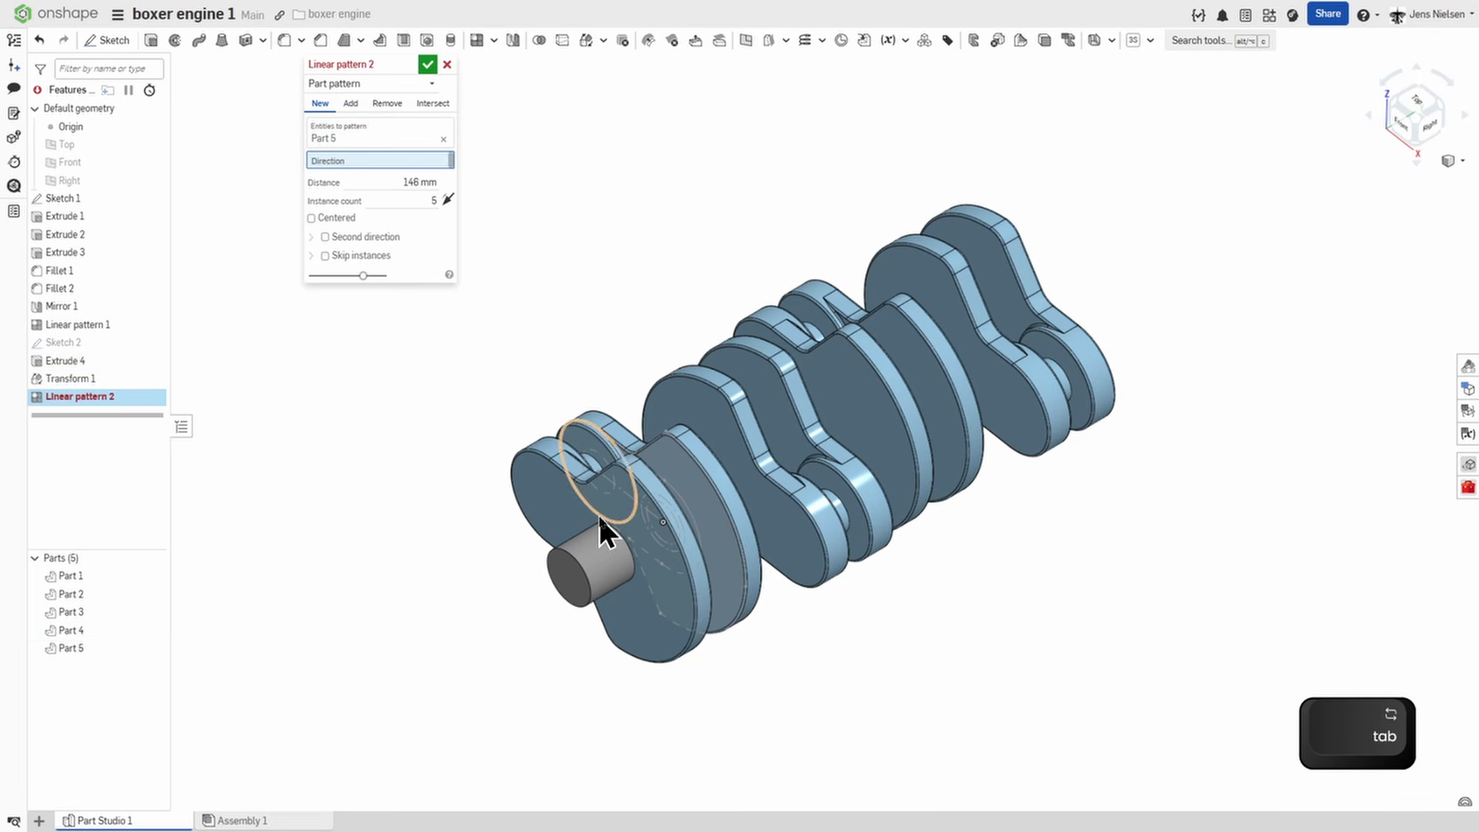
pyautogui.click(572, 566)
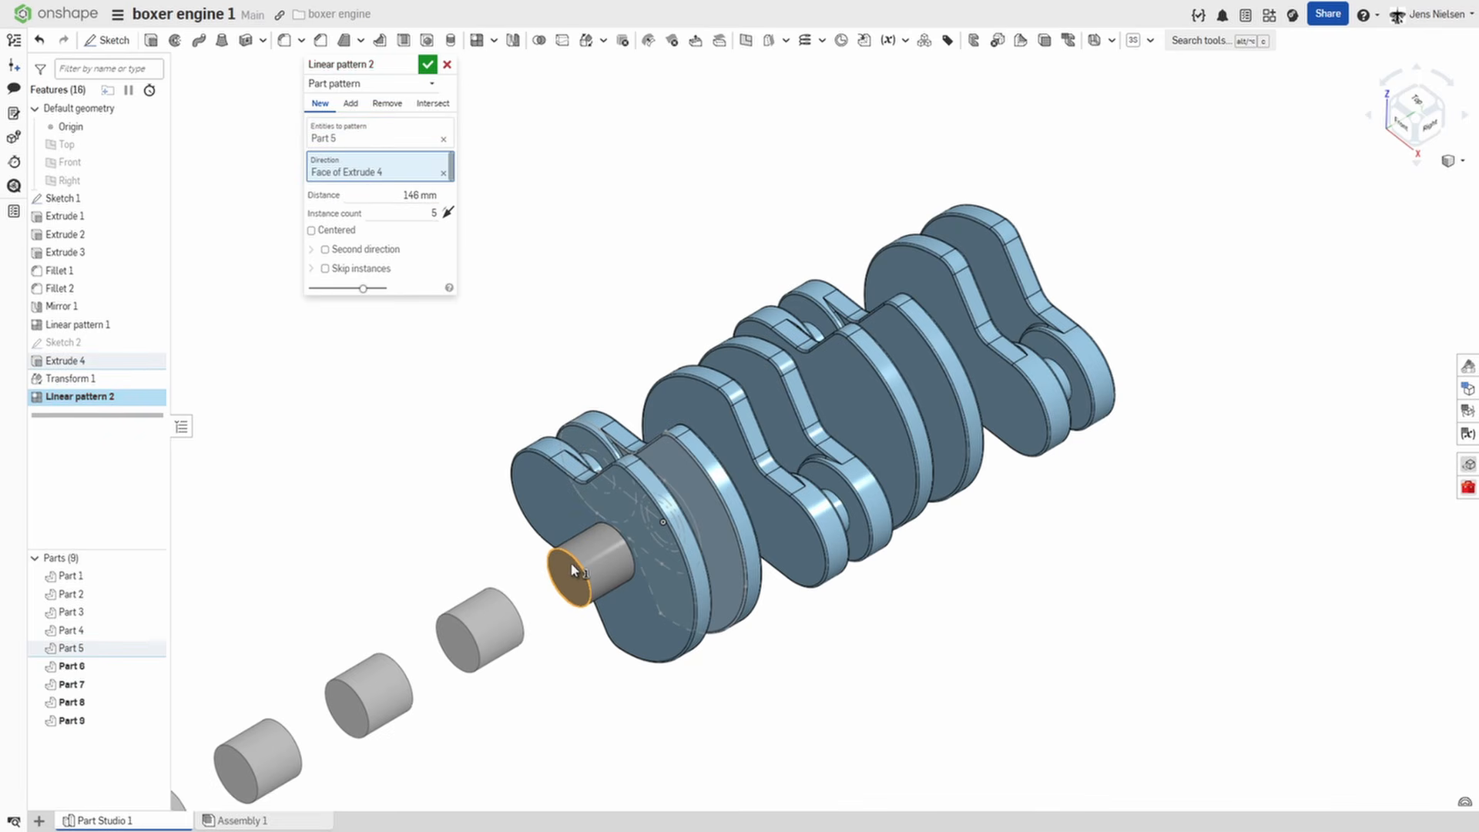
pyautogui.click(447, 216)
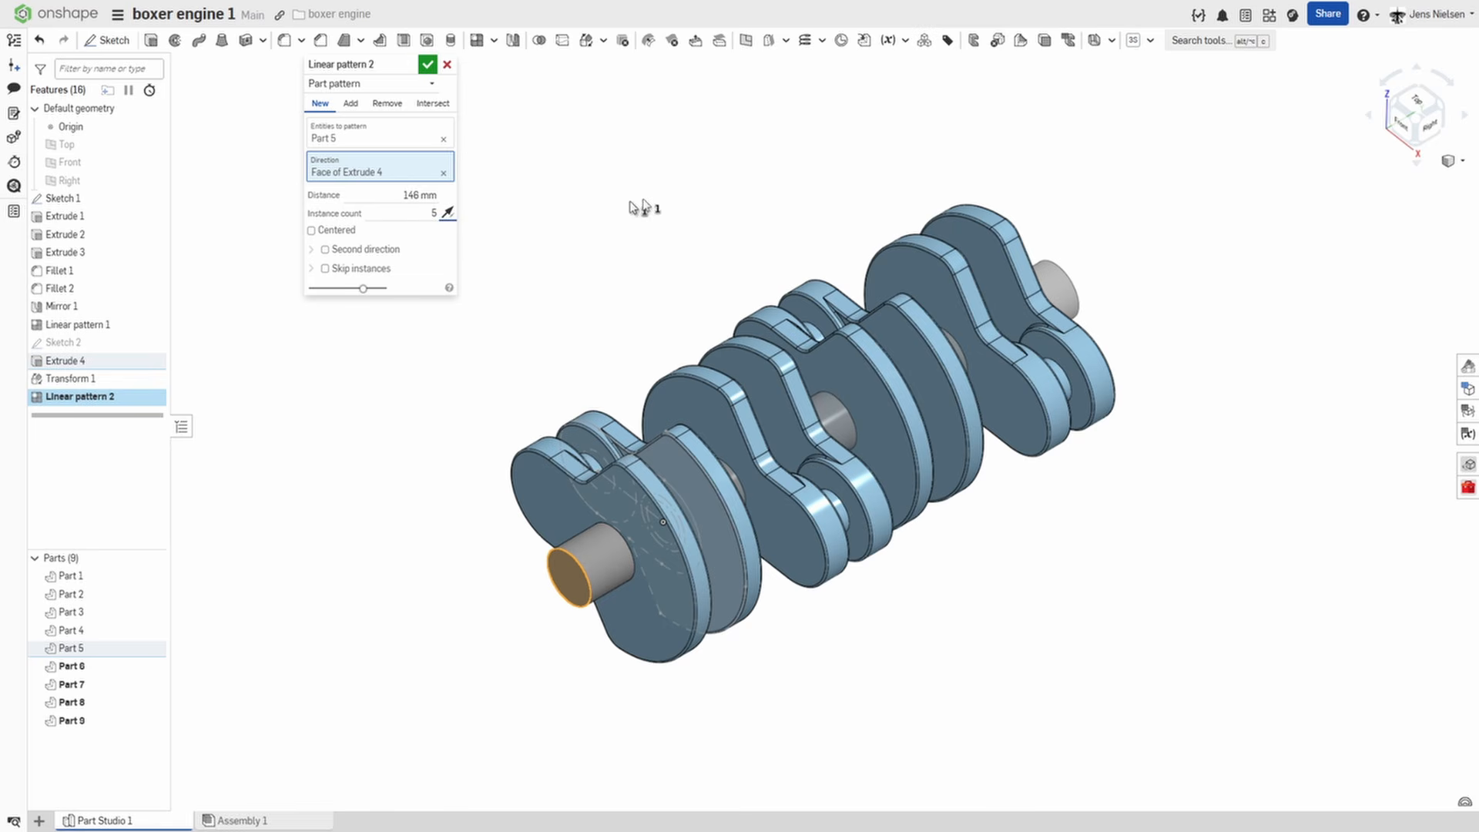
pyautogui.click(432, 66)
# Unite all crank parts and main journals into a single part with a Boolean union.
pyautogui.click(537, 42)
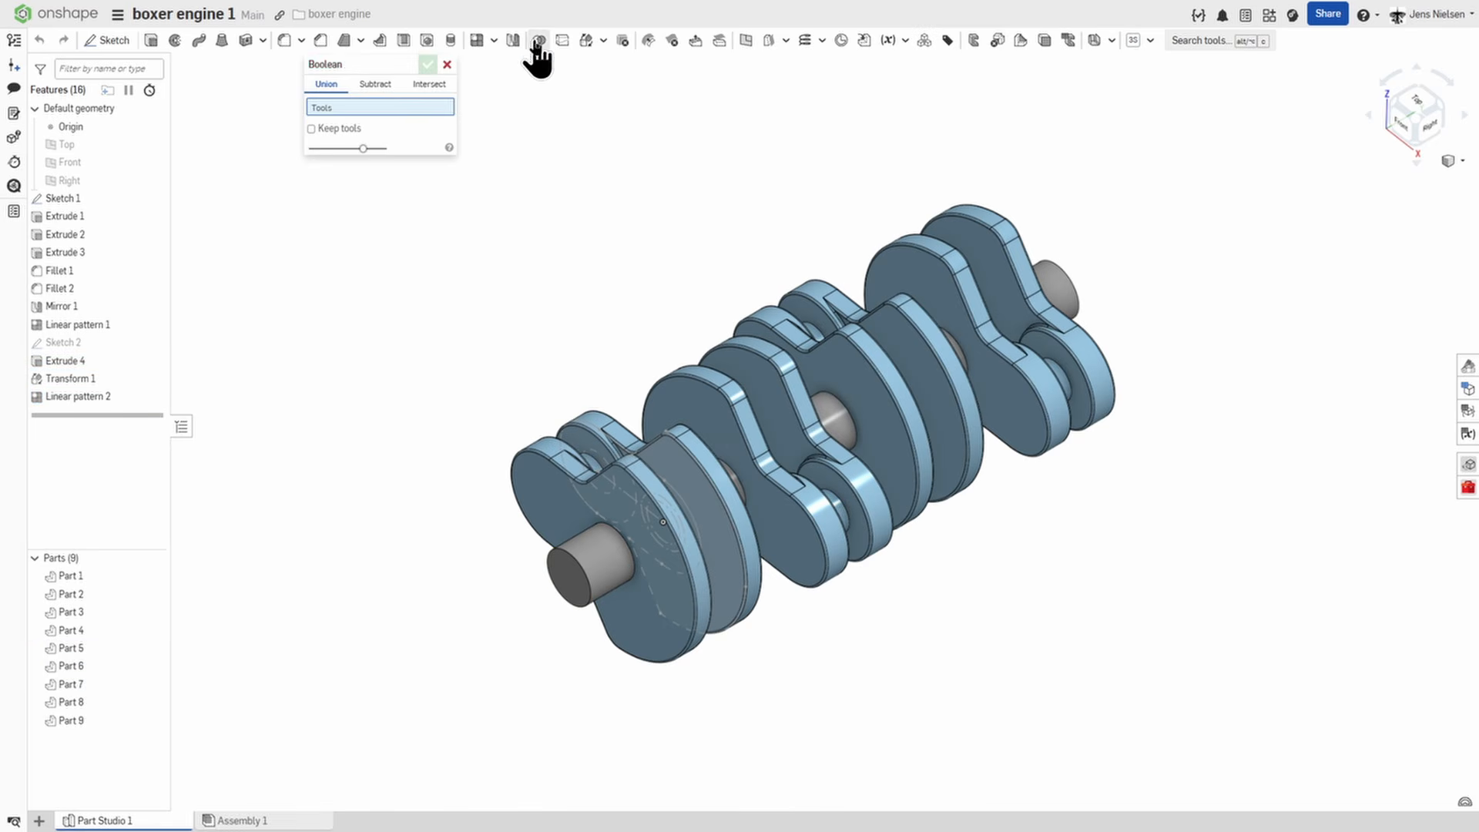
pyautogui.click(580, 542)
pyautogui.press('f')
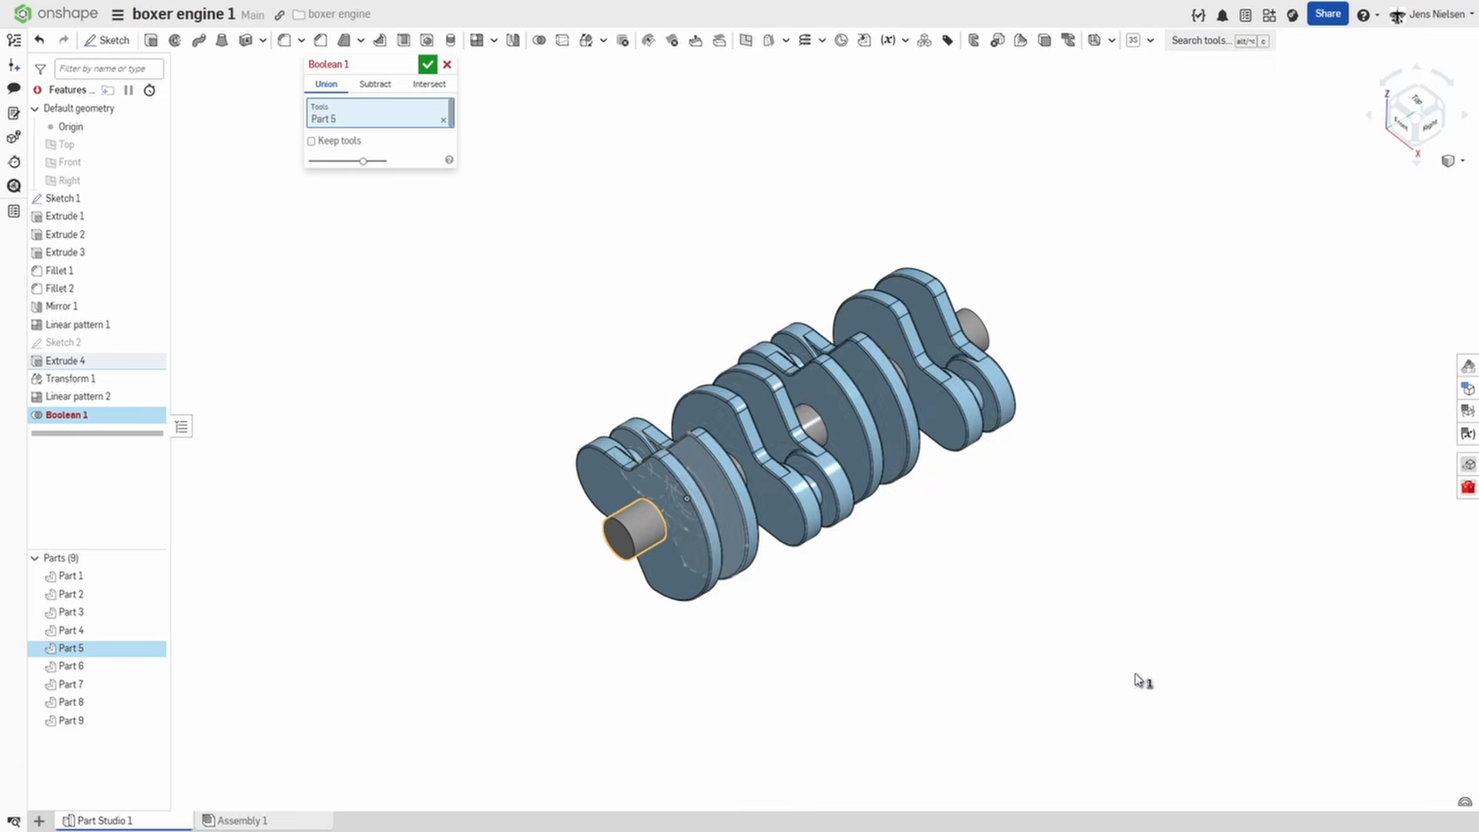
pyautogui.moveTo(1136, 677); pyautogui.dragTo(545, 230)
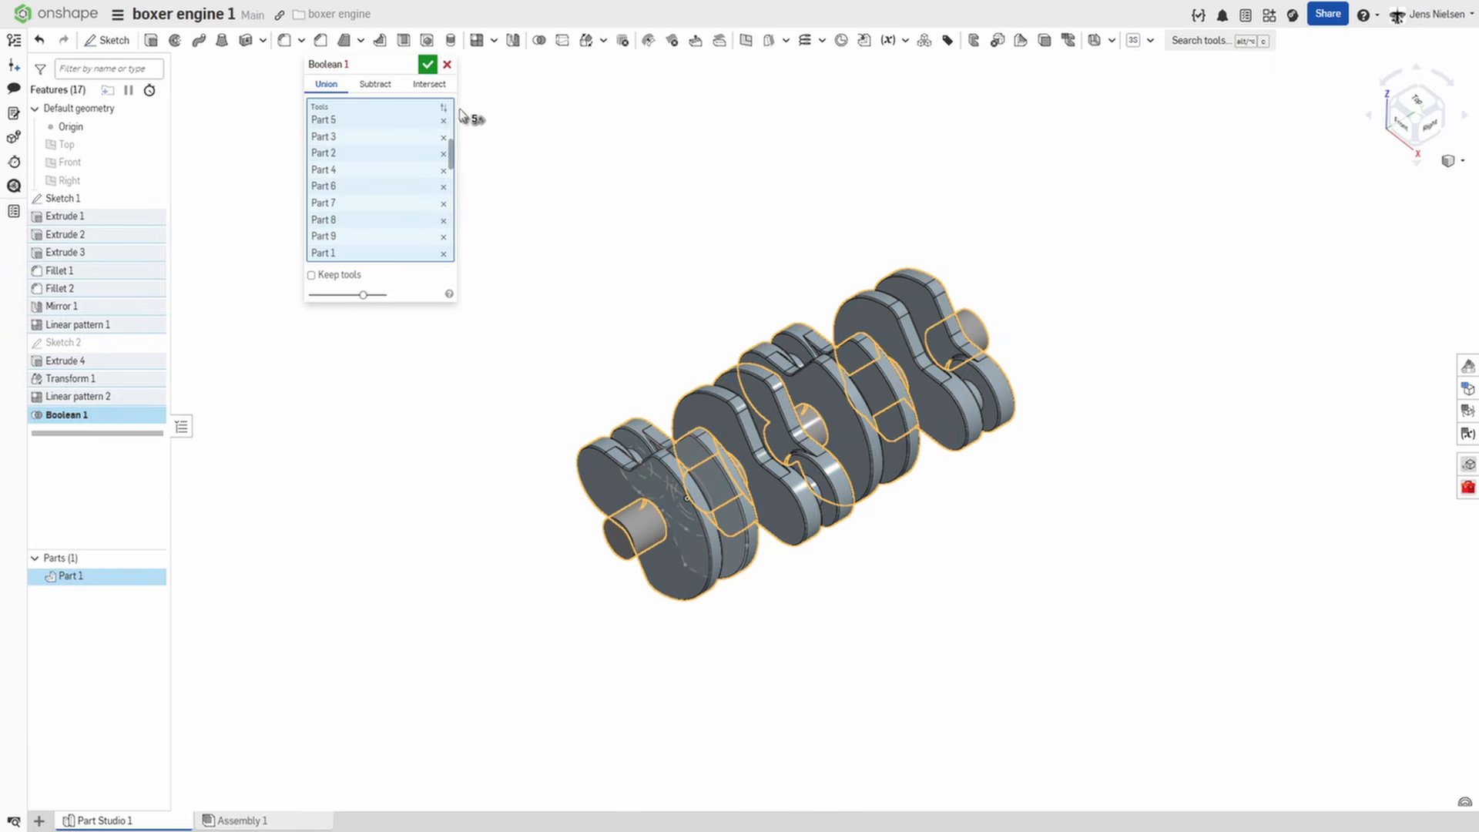
pyautogui.click(427, 65)
pyautogui.scroll(3, 575, 438)
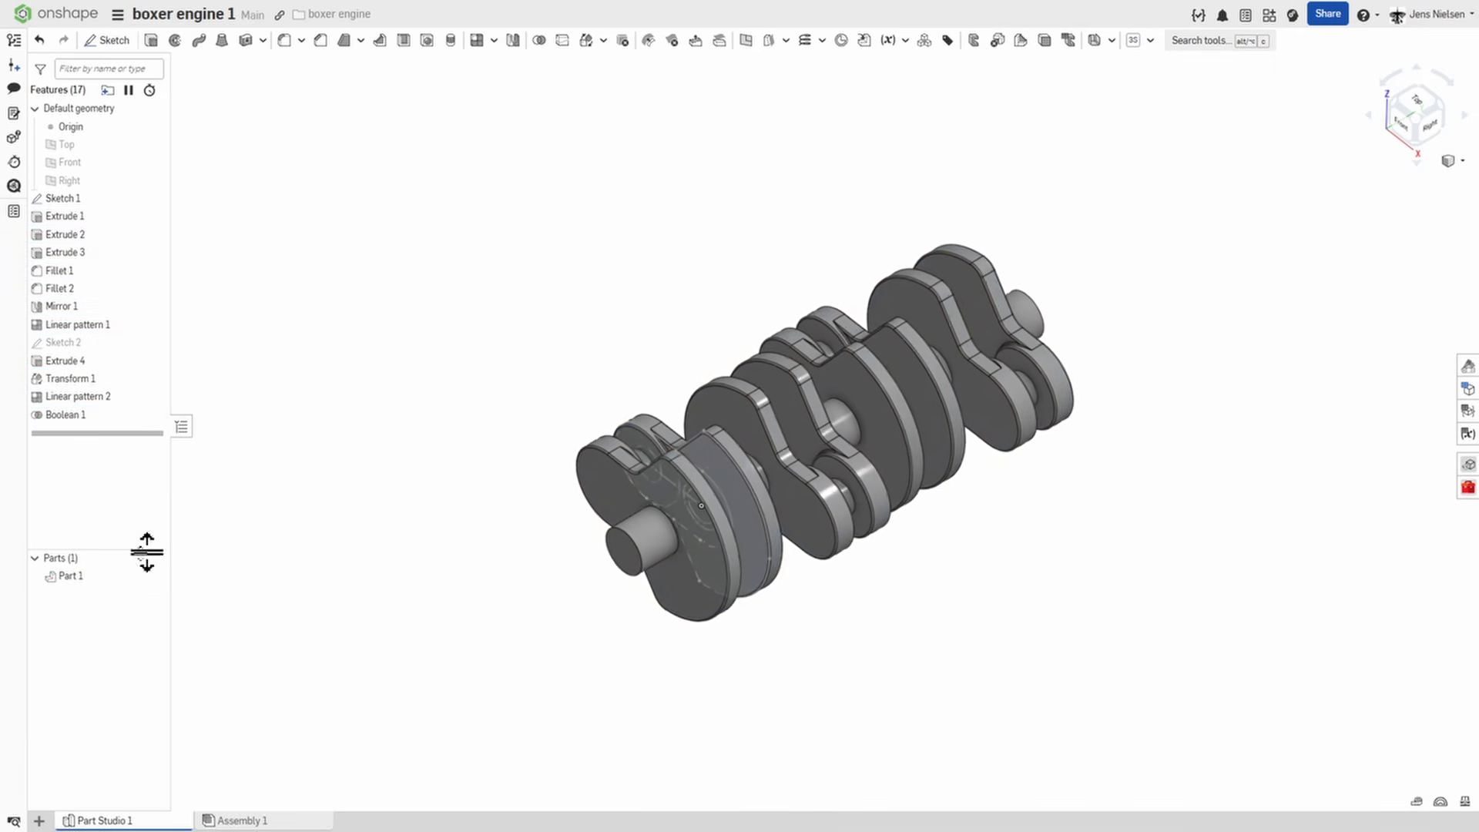
# Rename the united part as crankshaft and hide Sketch 1.
pyautogui.rightClick(90, 580)
pyautogui.click(123, 584)
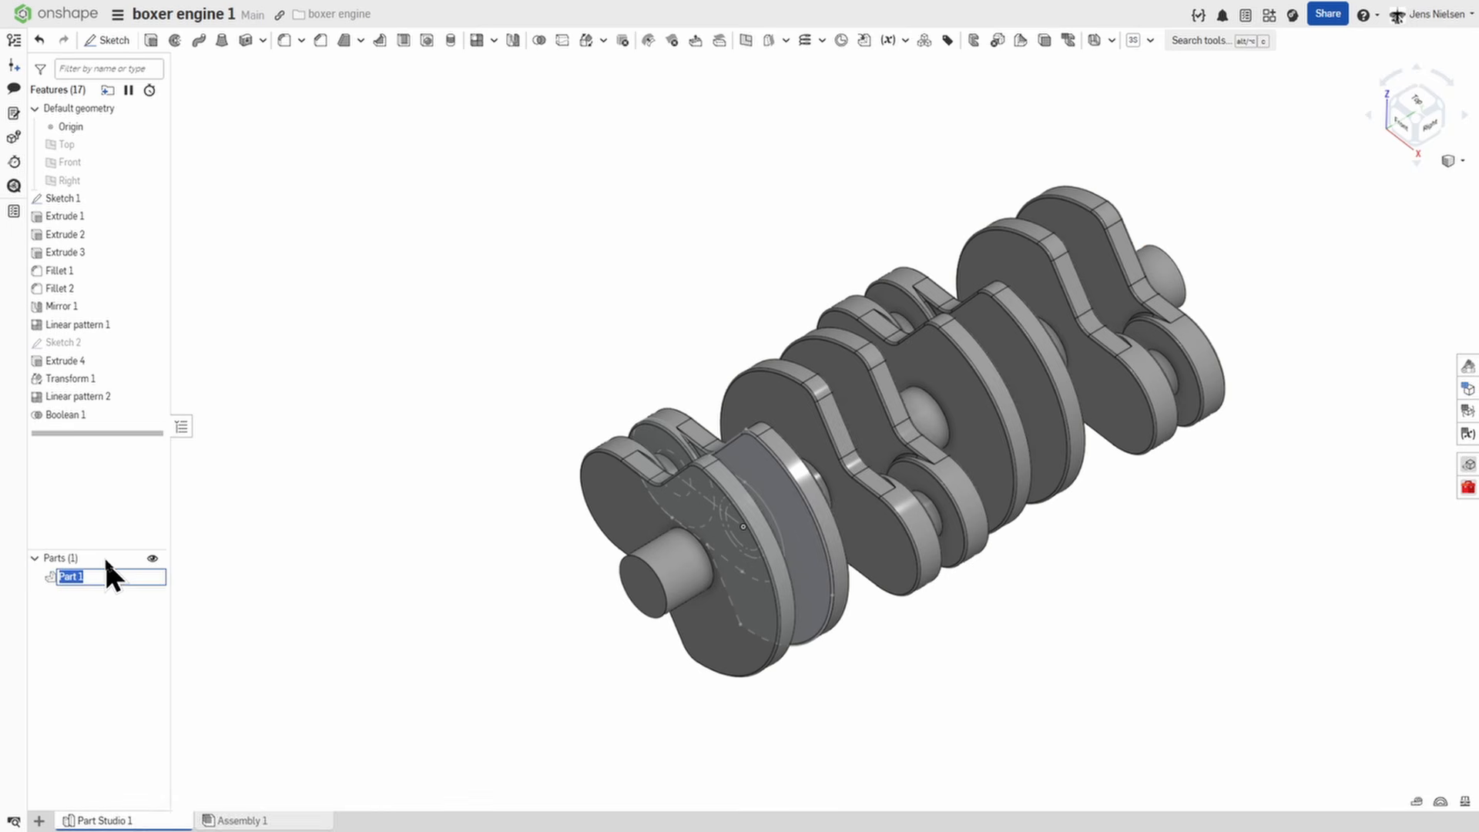
pyautogui.write('cranks')
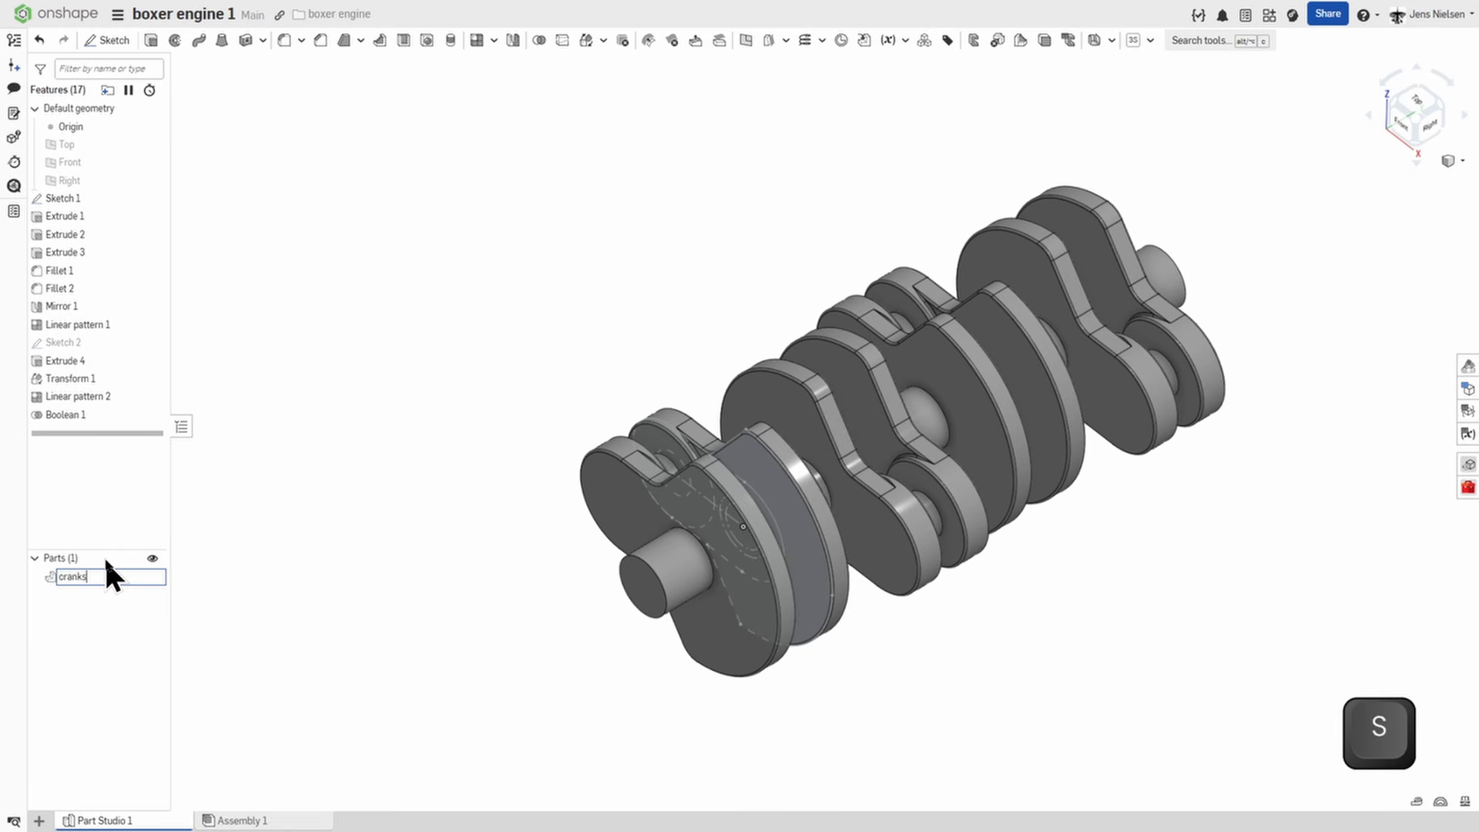
pyautogui.write('haft')
pyautogui.press('BackSpace')
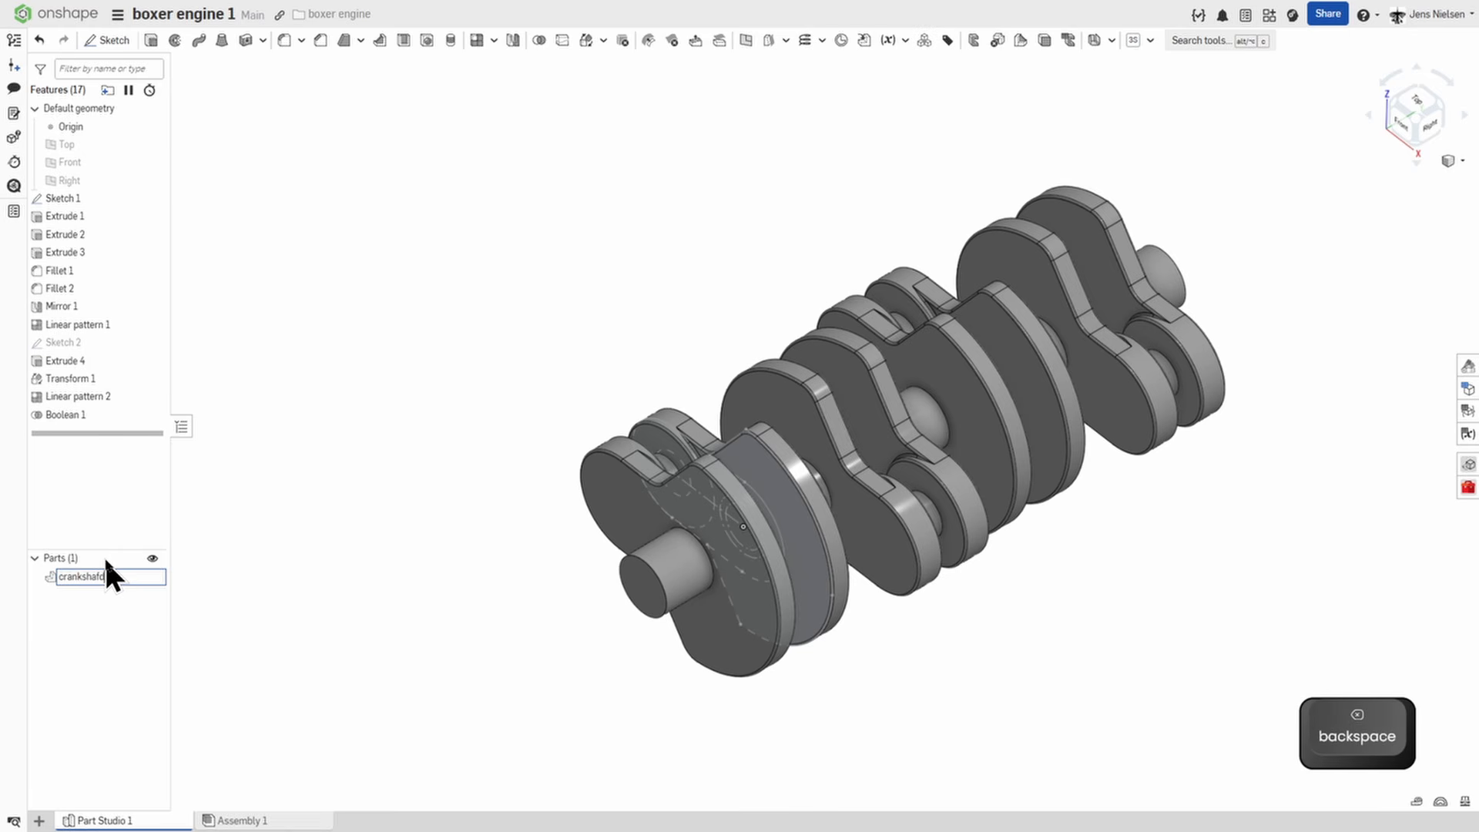
pyautogui.write('t')
pyautogui.press('Return')
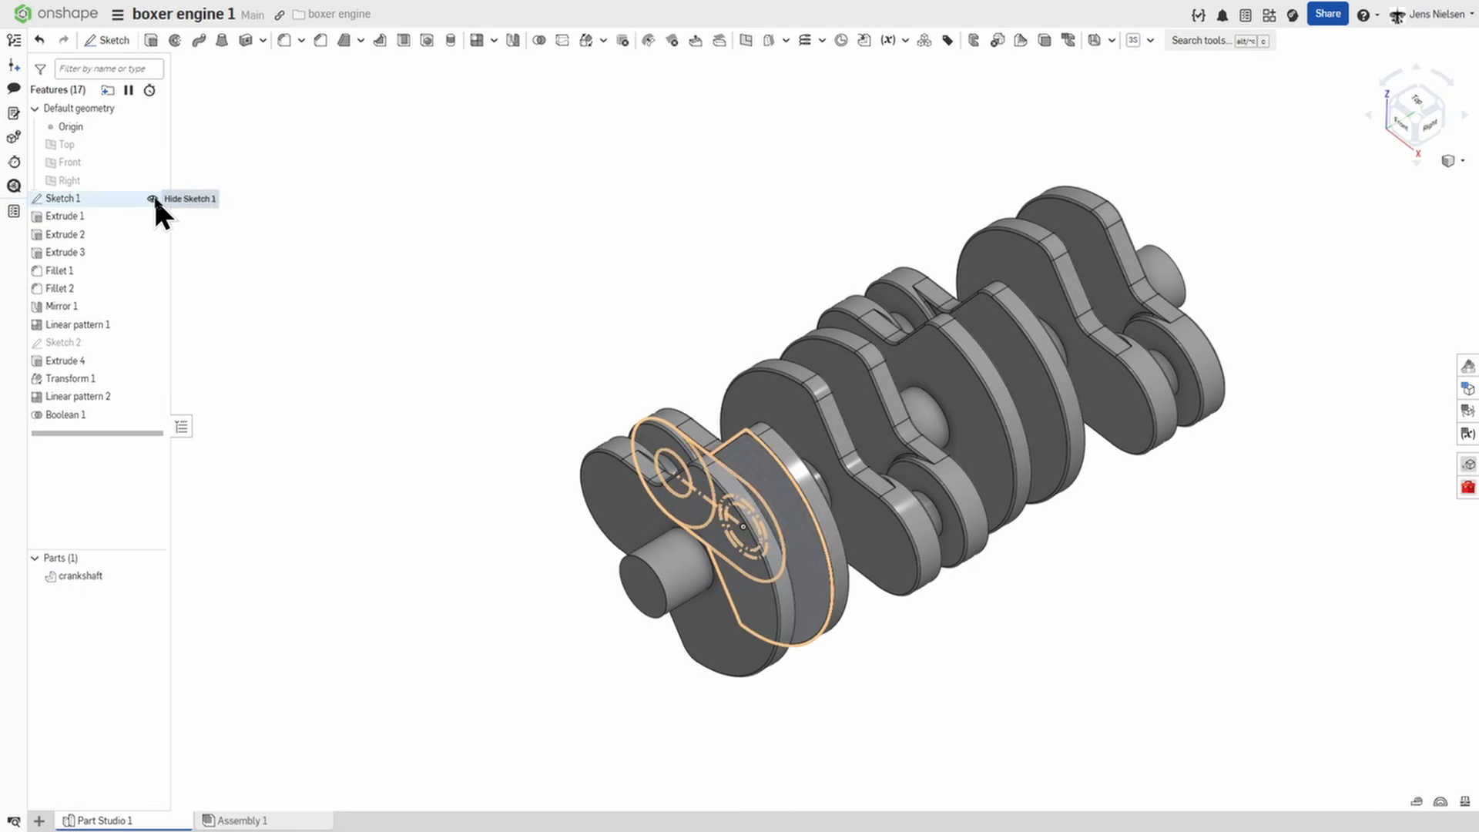
pyautogui.click(154, 197)
# Create a mid plane between the two facing shoulder faces on either side of the first crank pin.
pyautogui.press('s')
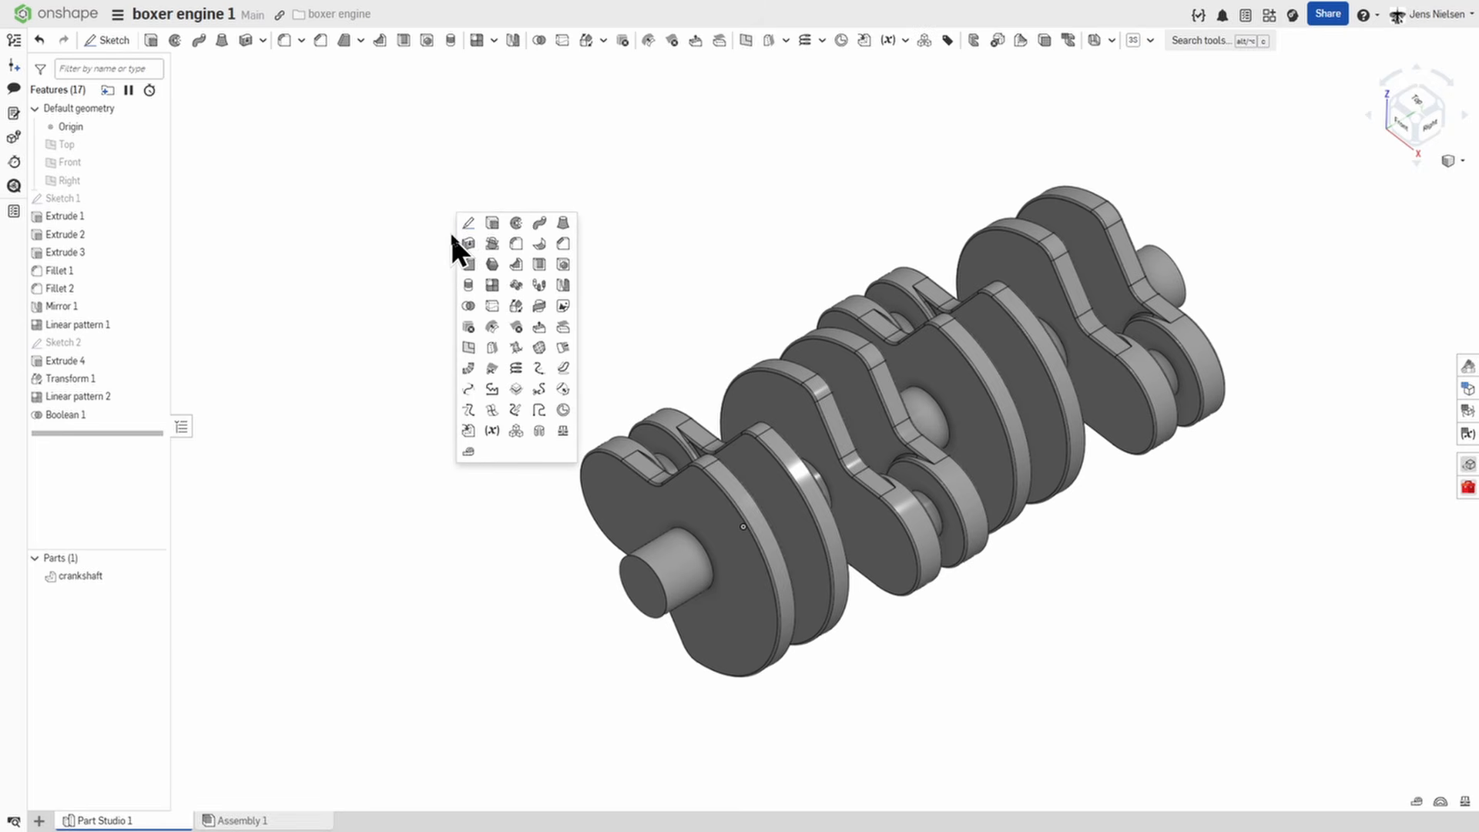
pyautogui.click(468, 345)
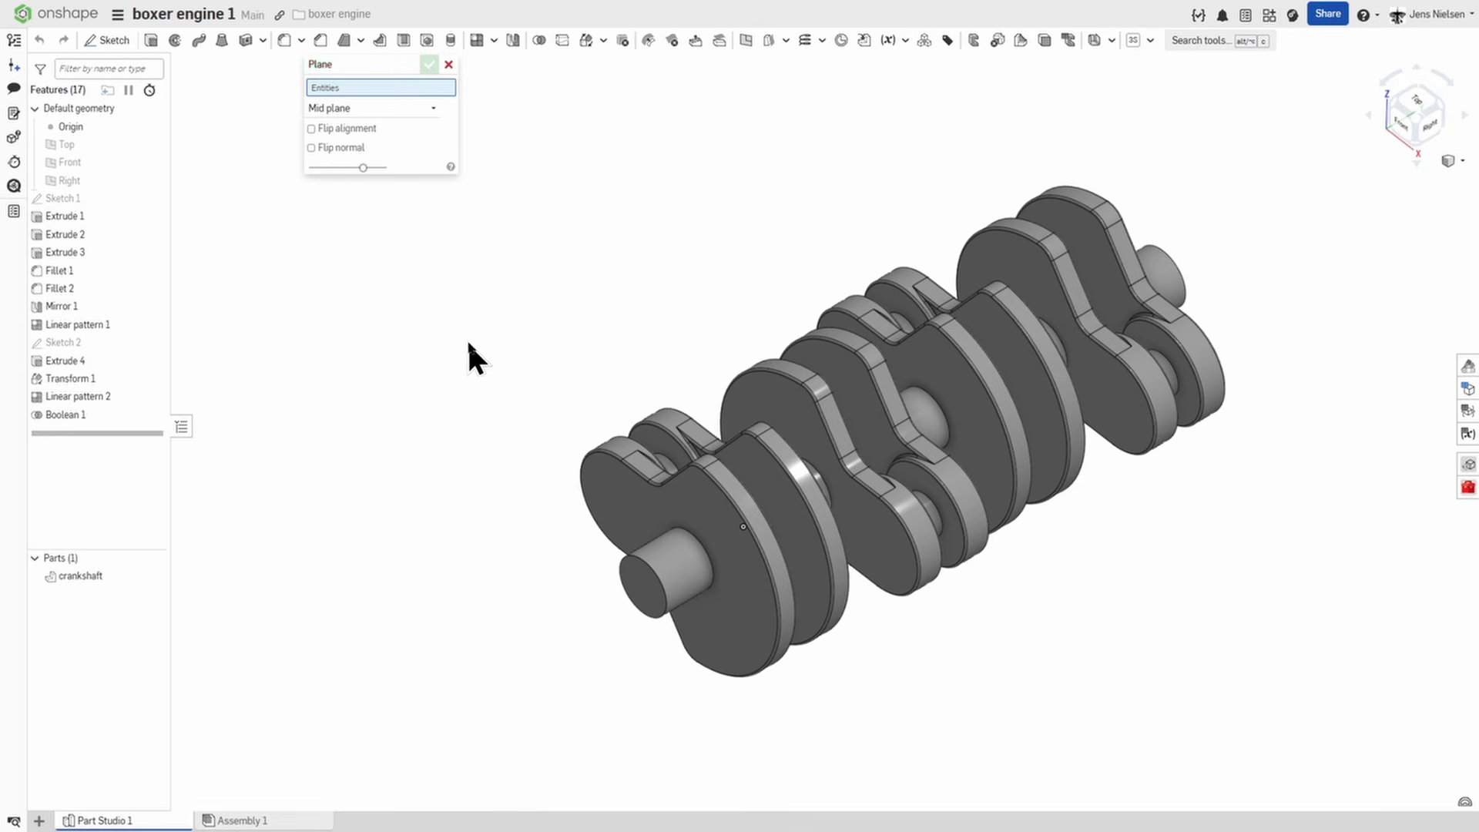
pyautogui.scroll(5, 572, 334)
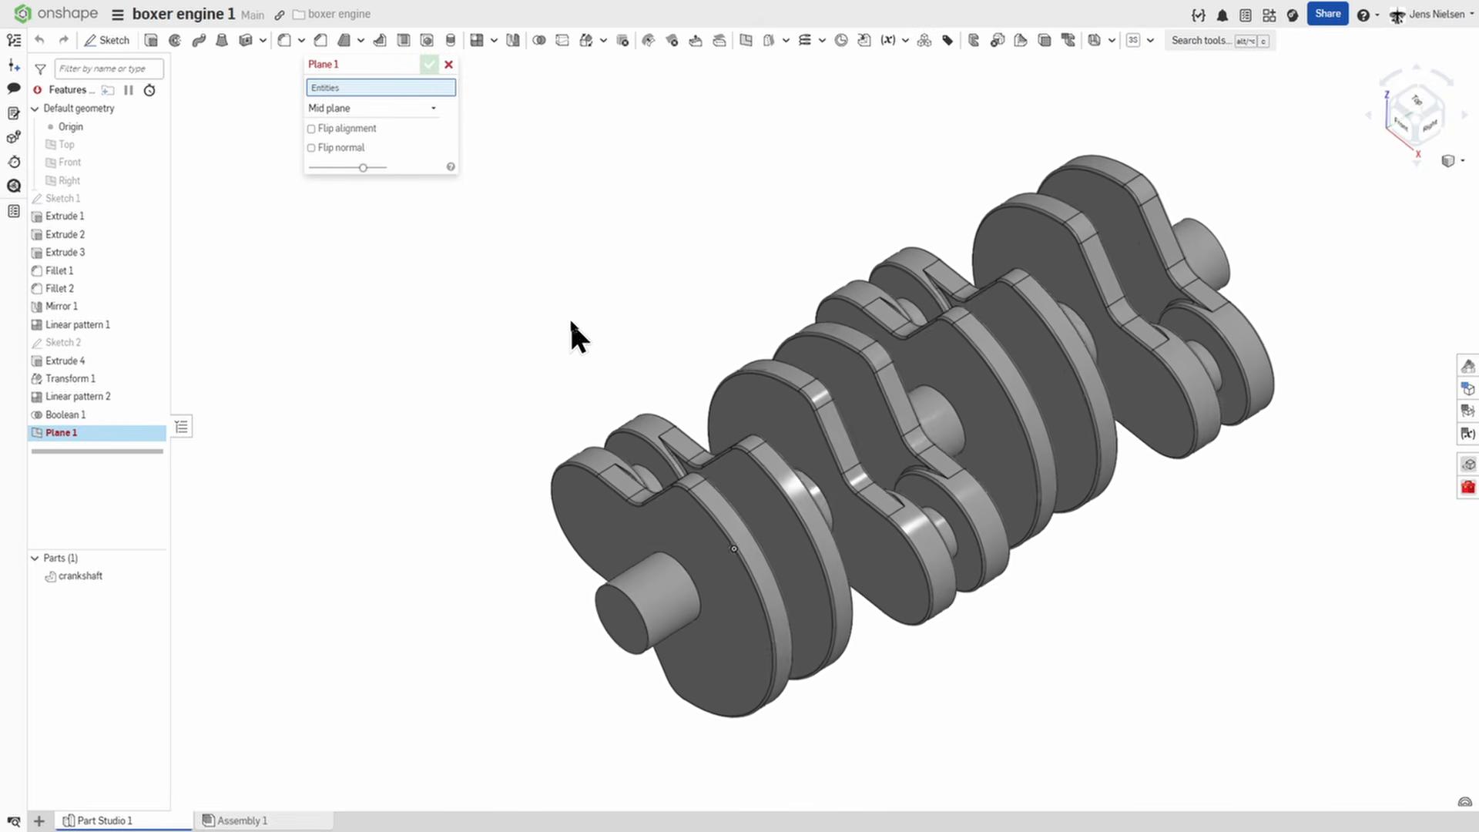
pyautogui.click(580, 475)
pyautogui.moveTo(578, 470); pyautogui.dragTo(649, 460, button='right')
pyautogui.click(647, 461)
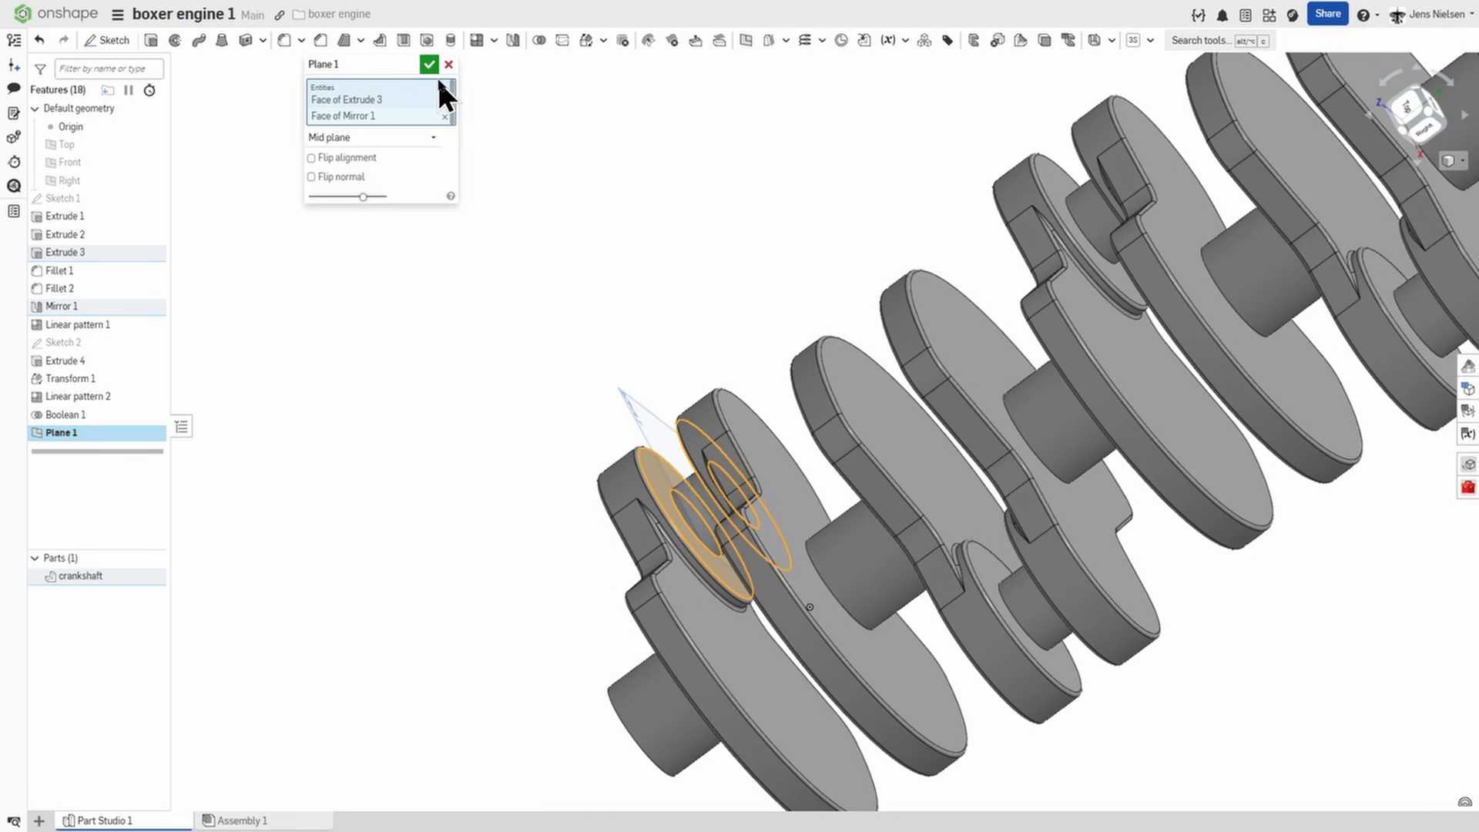
pyautogui.click(428, 63)
# Section the view of the crankshaft at the mid plane through the first crank pin.
pyautogui.moveTo(501, 222); pyautogui.dragTo(1444, 314, button='right')
pyautogui.click(1450, 161)
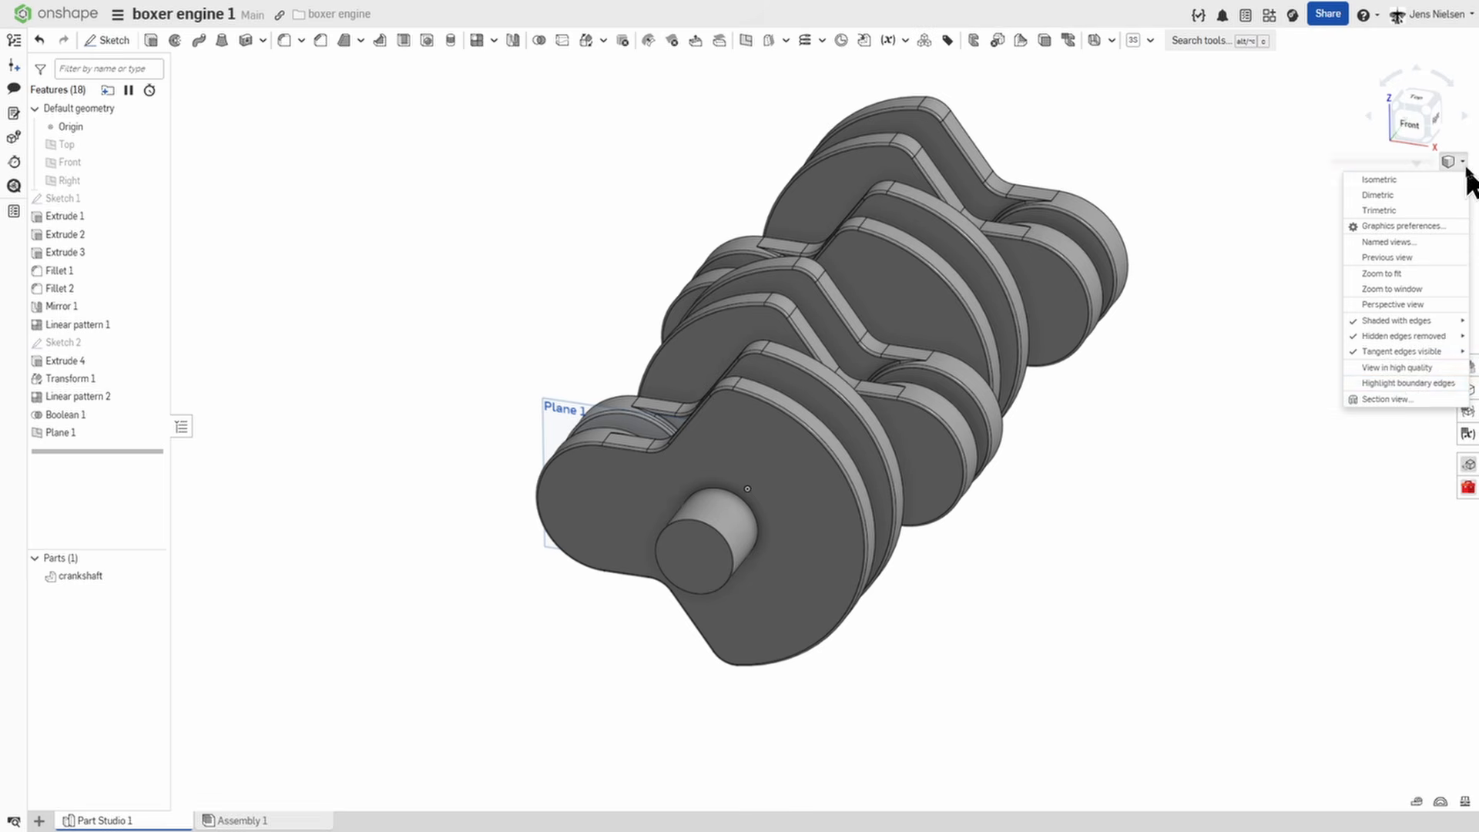
pyautogui.click(1403, 393)
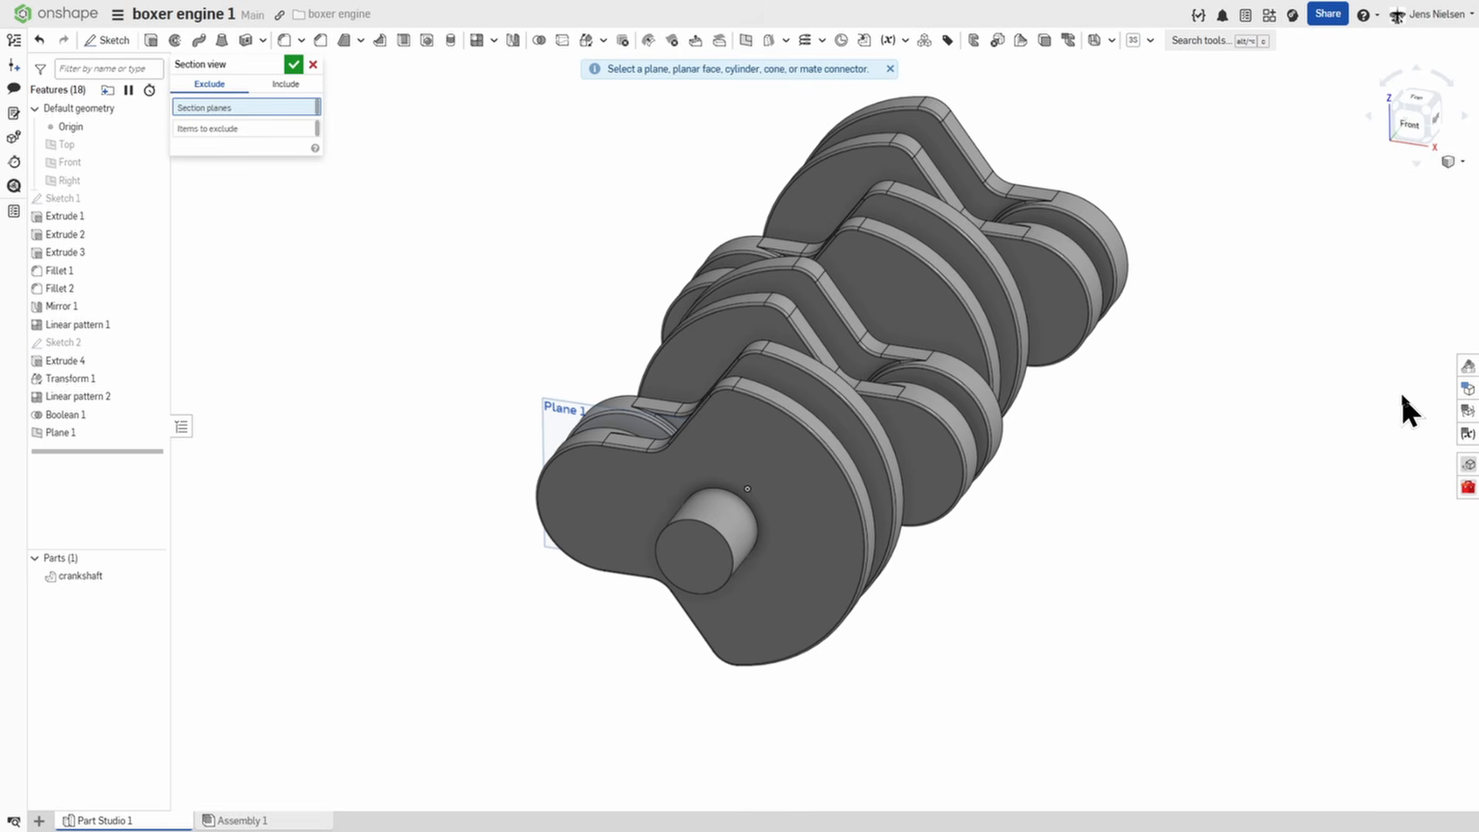
pyautogui.click(548, 418)
pyautogui.click(294, 65)
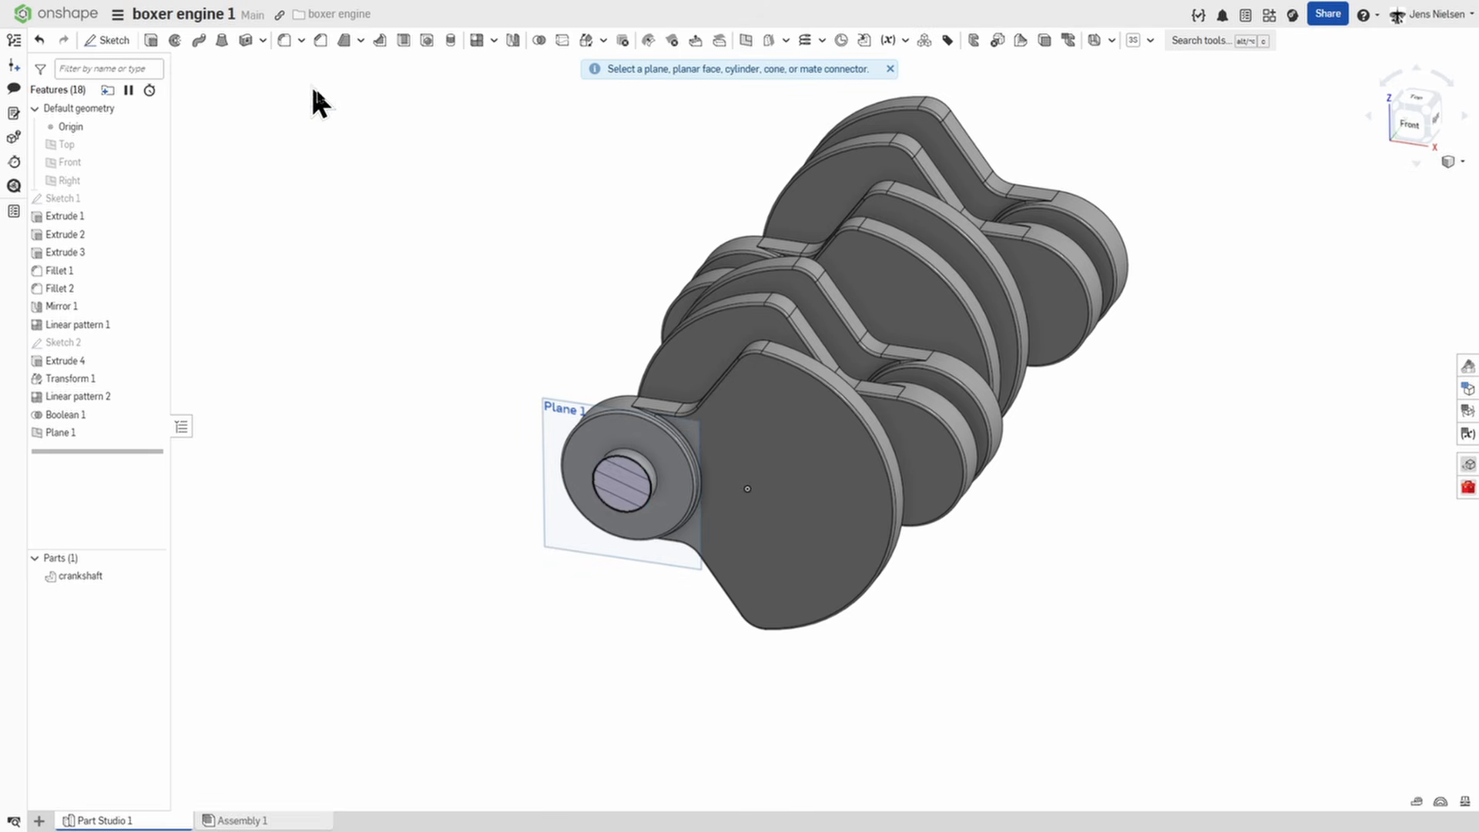
# Create a sketch on Plane 1 containing the projected crank pin circle and the outer shoulder circle.
pyautogui.click(507, 444)
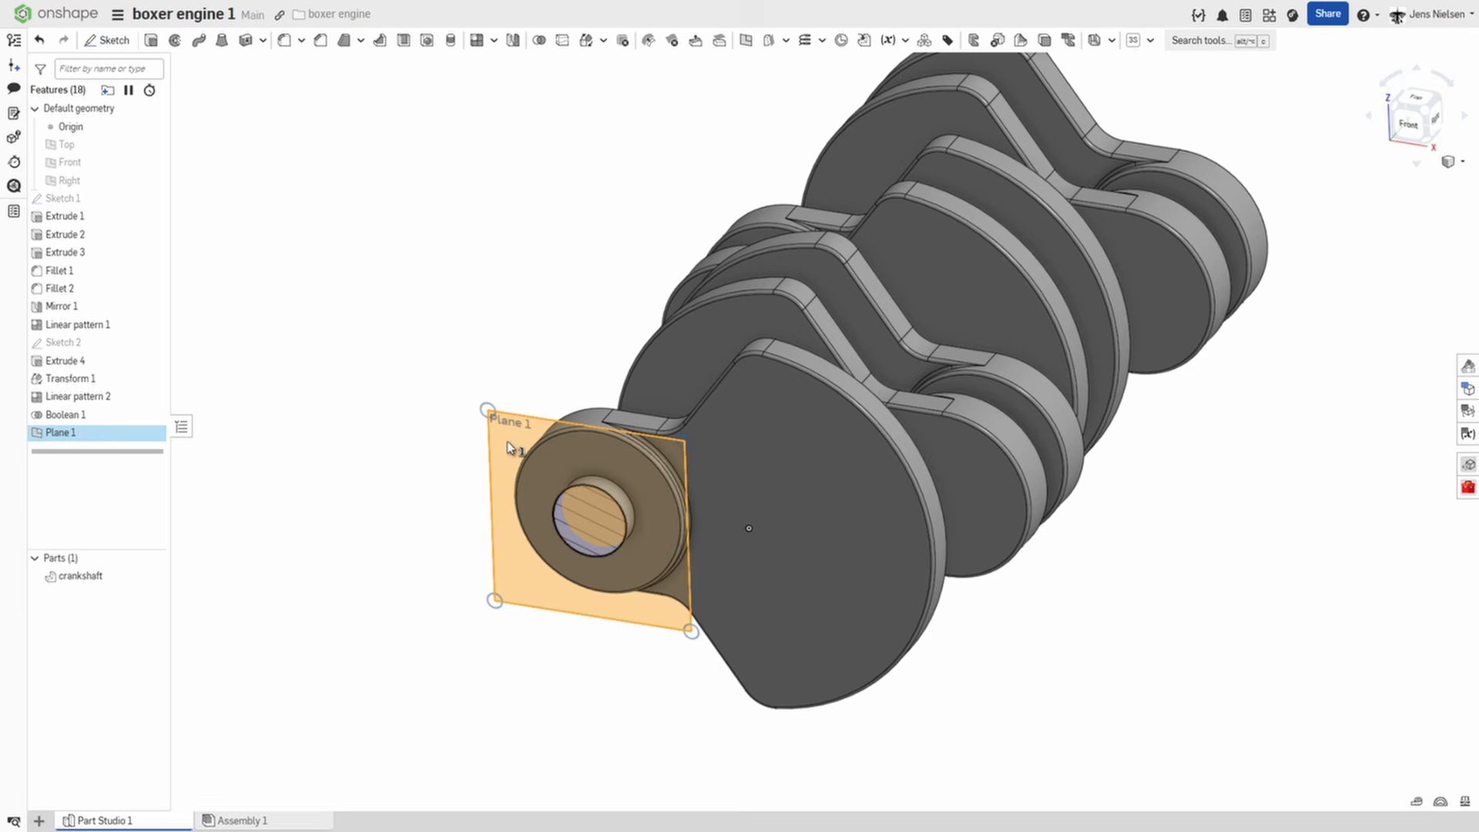
pyautogui.press('s')
pyautogui.click(521, 432)
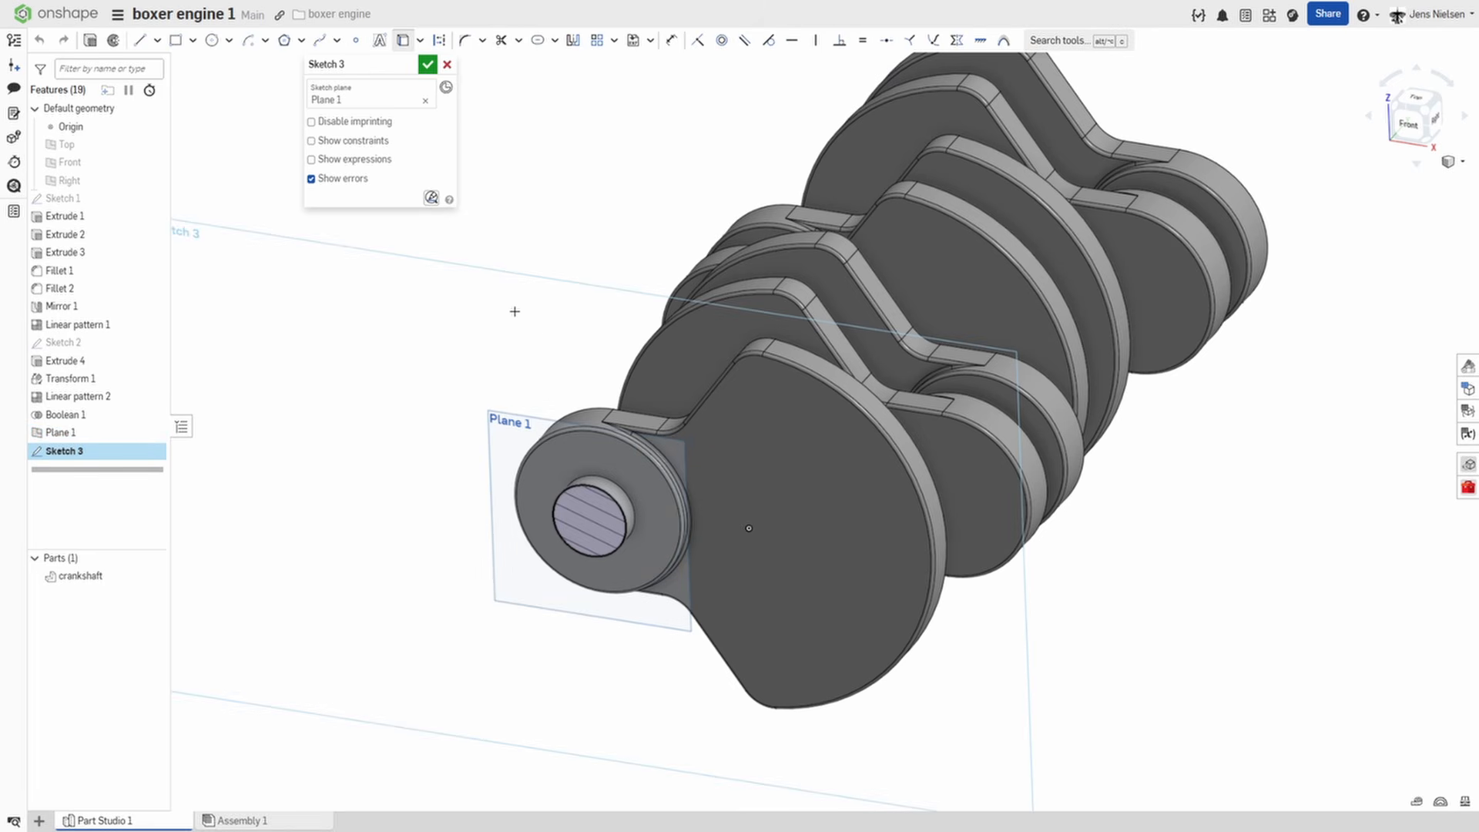
pyautogui.scroll(2, 615, 469)
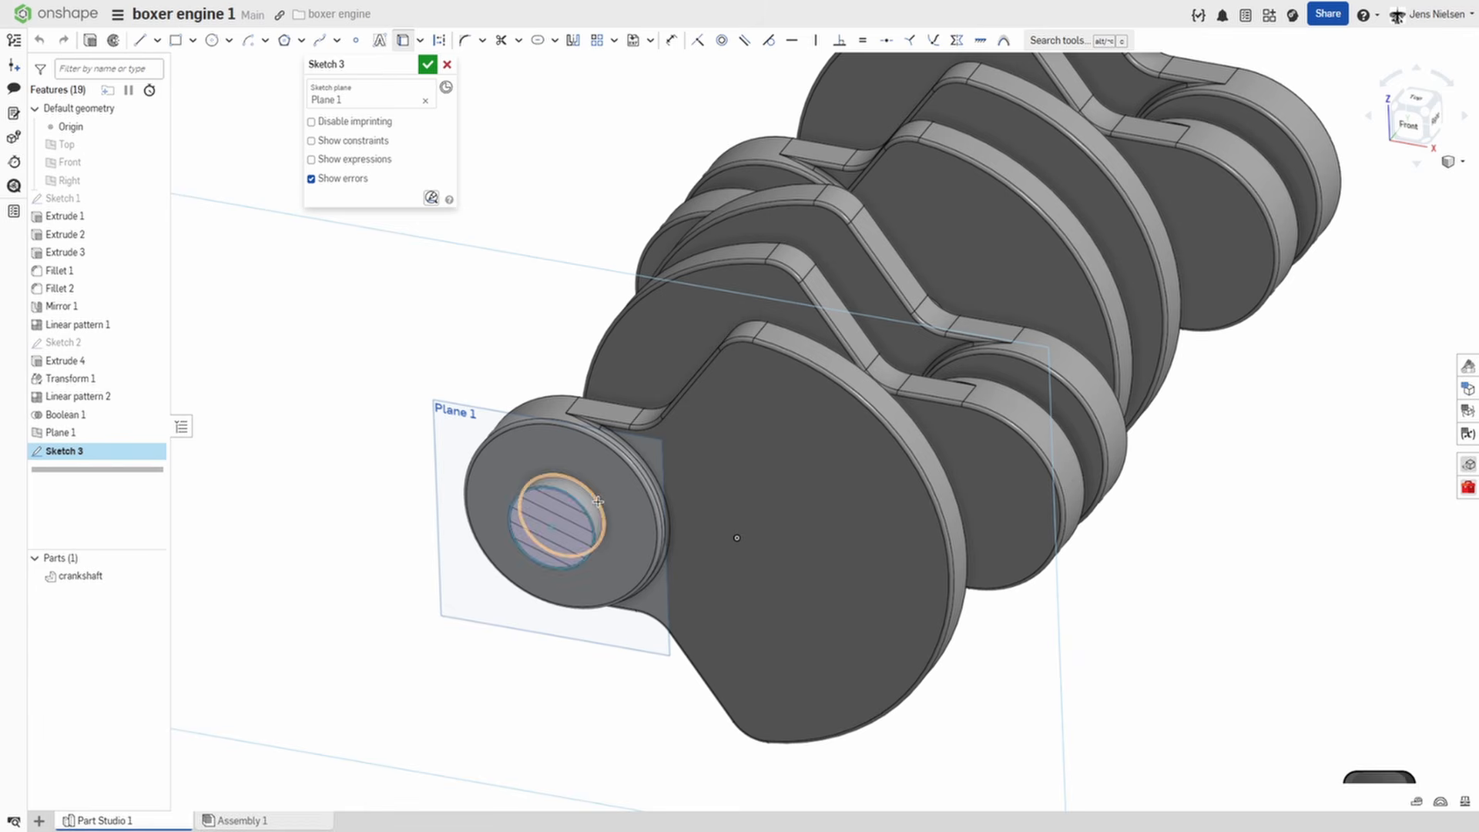
pyautogui.click(505, 423)
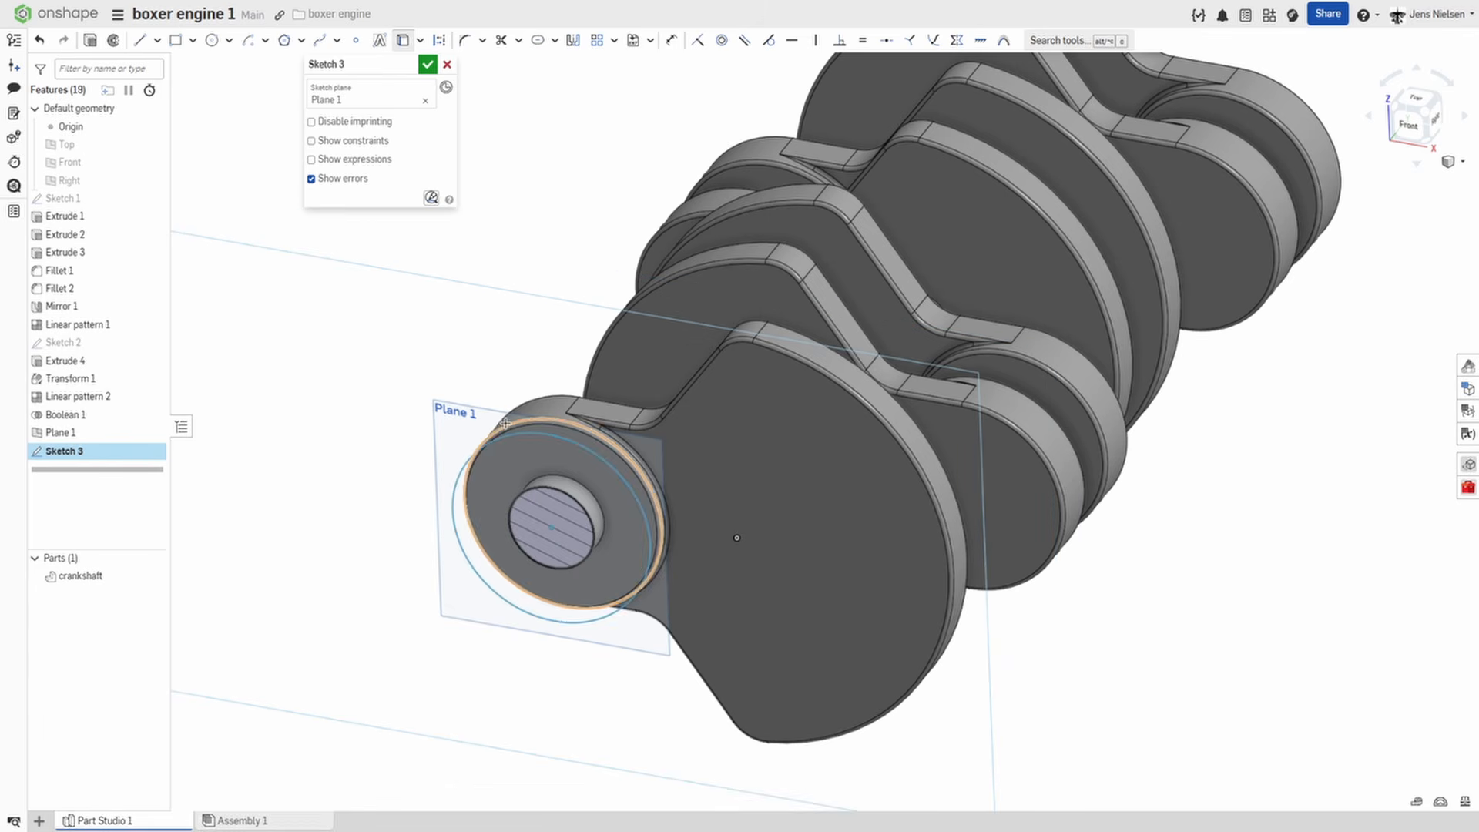
pyautogui.click(428, 64)
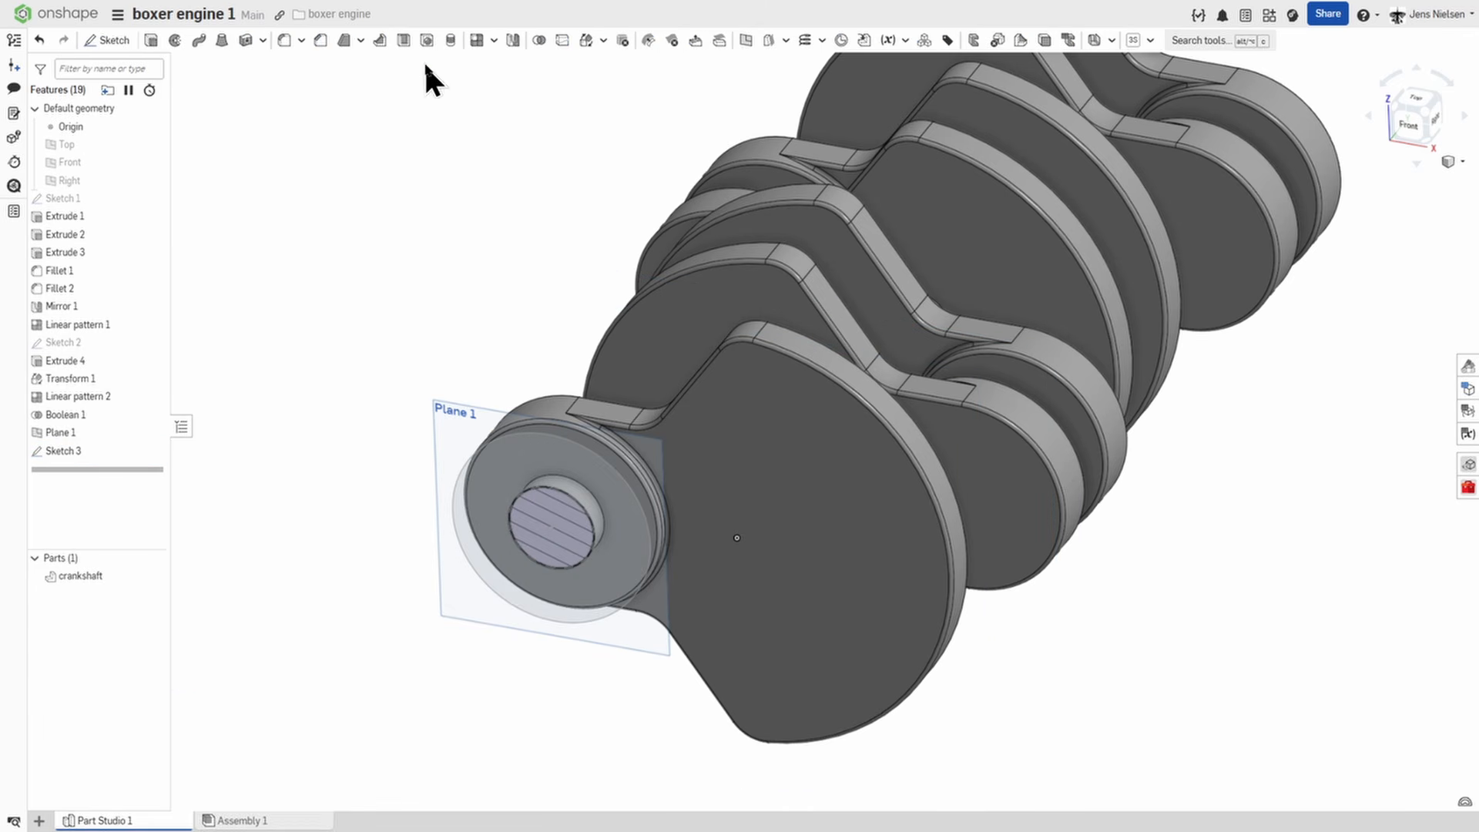
# Hide the crankshaft part and reopen Sketch 3 for editing.
pyautogui.click(149, 574)
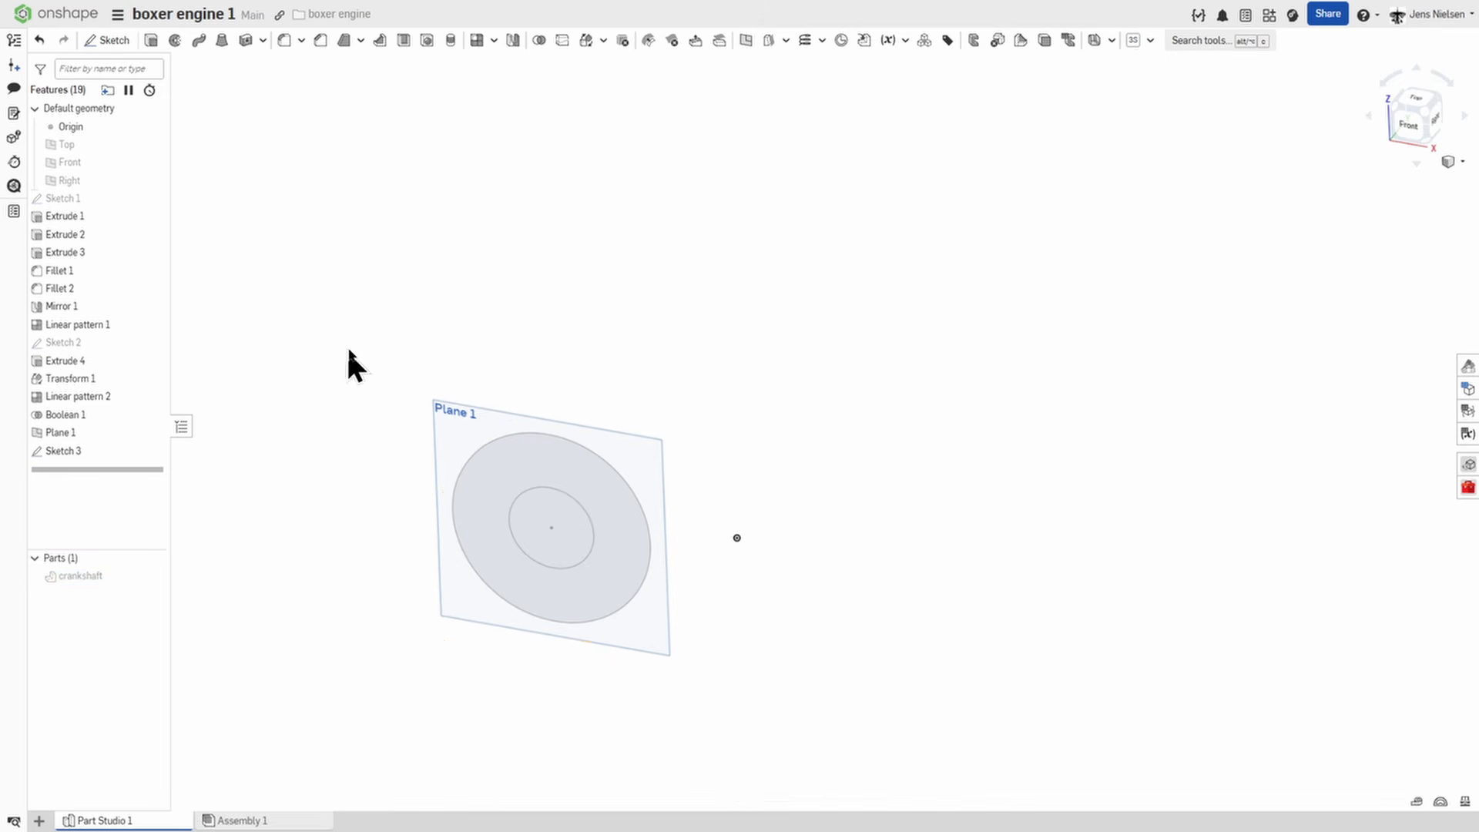
pyautogui.rightClick(121, 456)
pyautogui.click(171, 486)
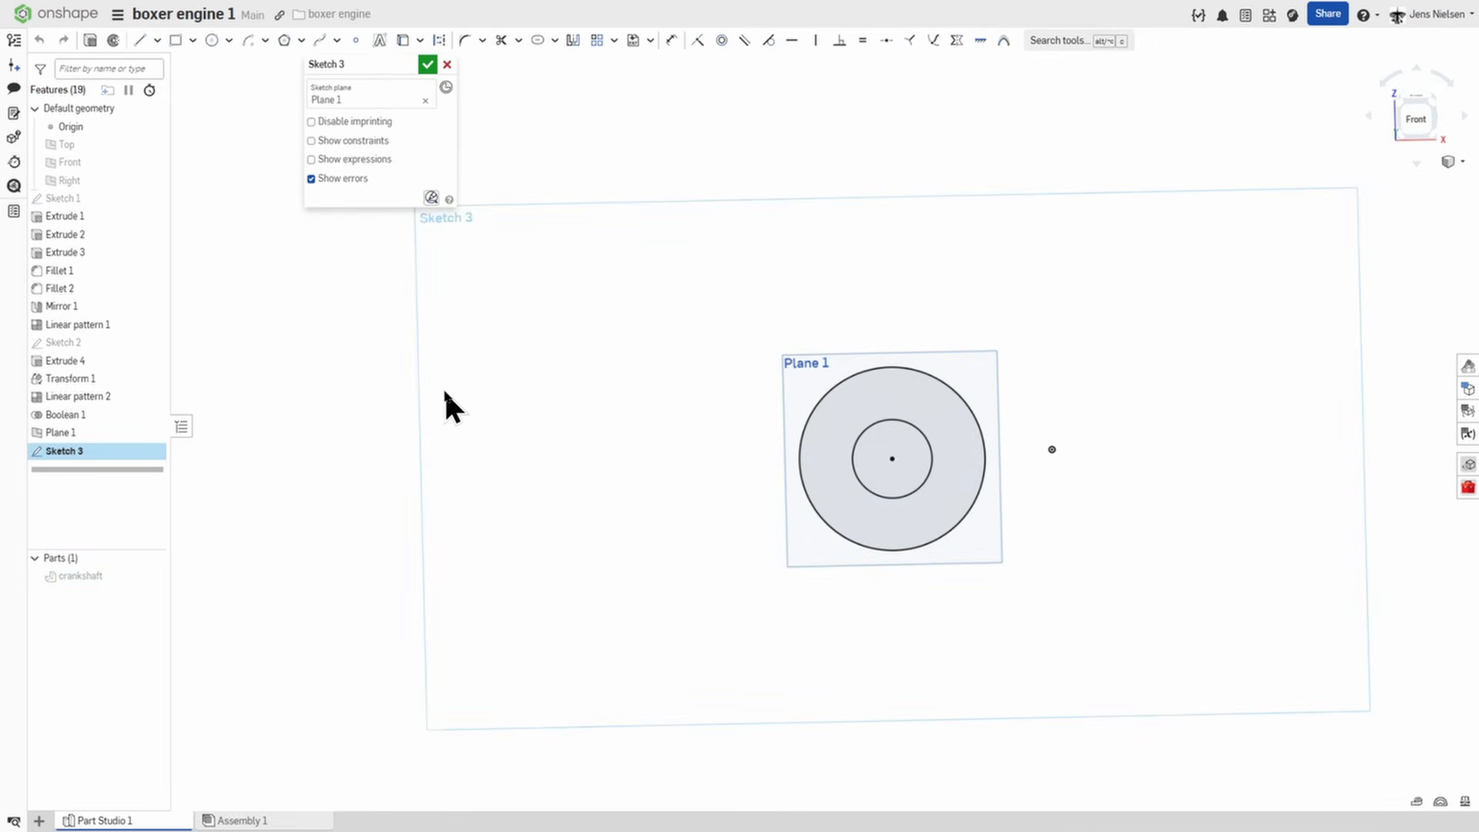
# Sketch a 244 mm construction line leftwards from the left quadrant point of the large circle.
pyautogui.press('l')
pyautogui.press('q')
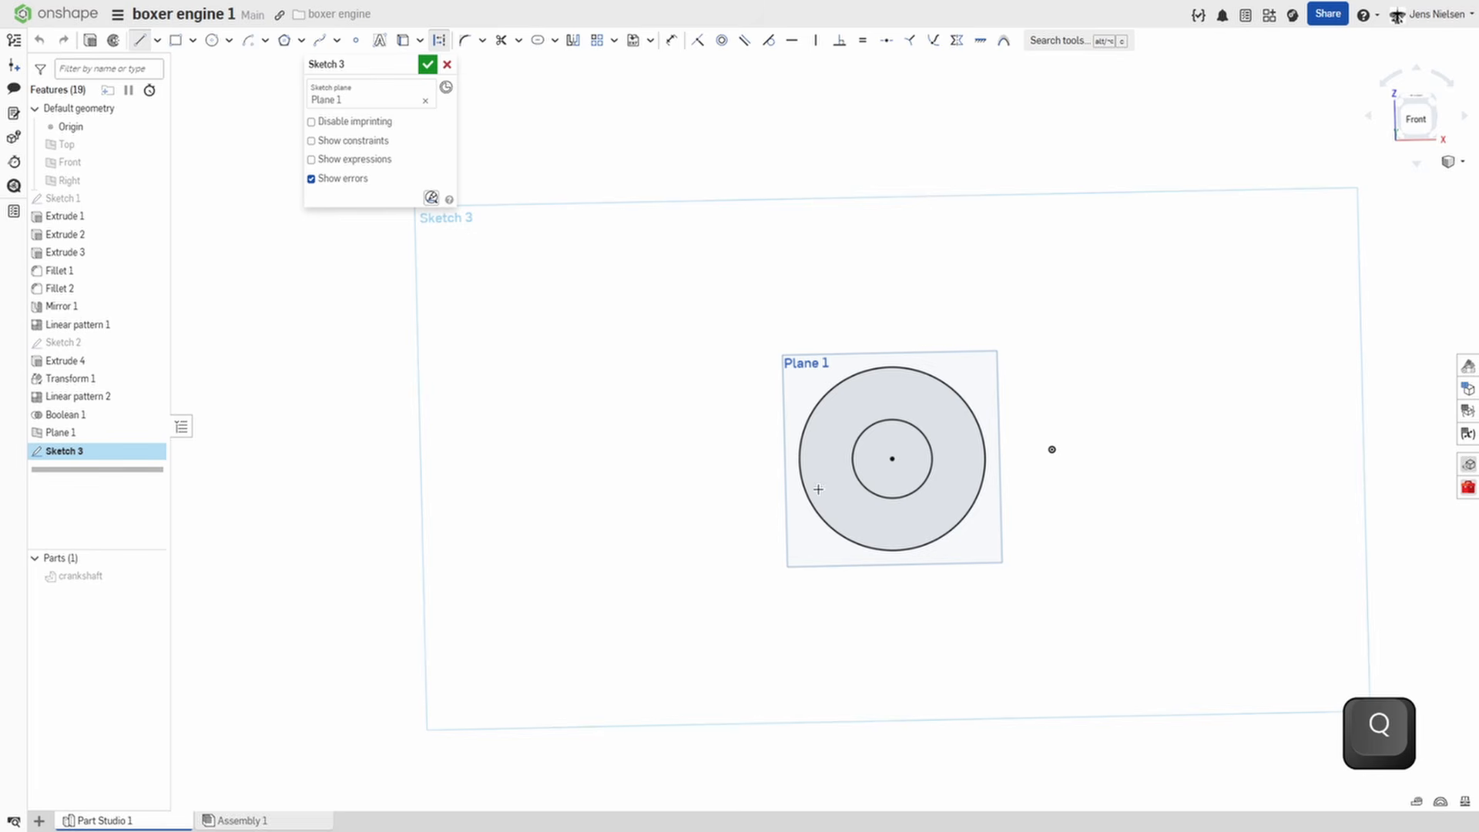
pyautogui.click(799, 461)
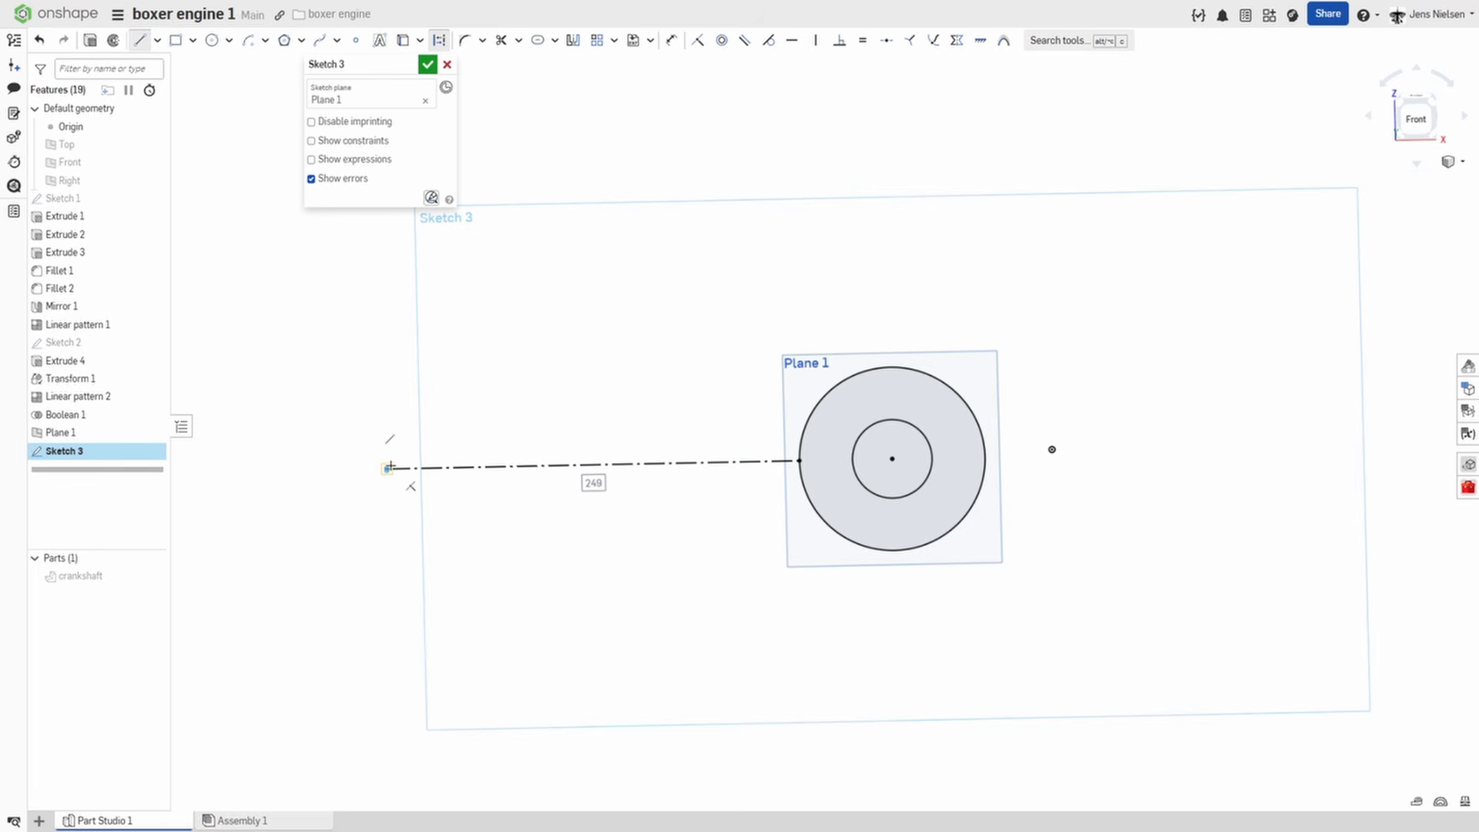
pyautogui.write('244')
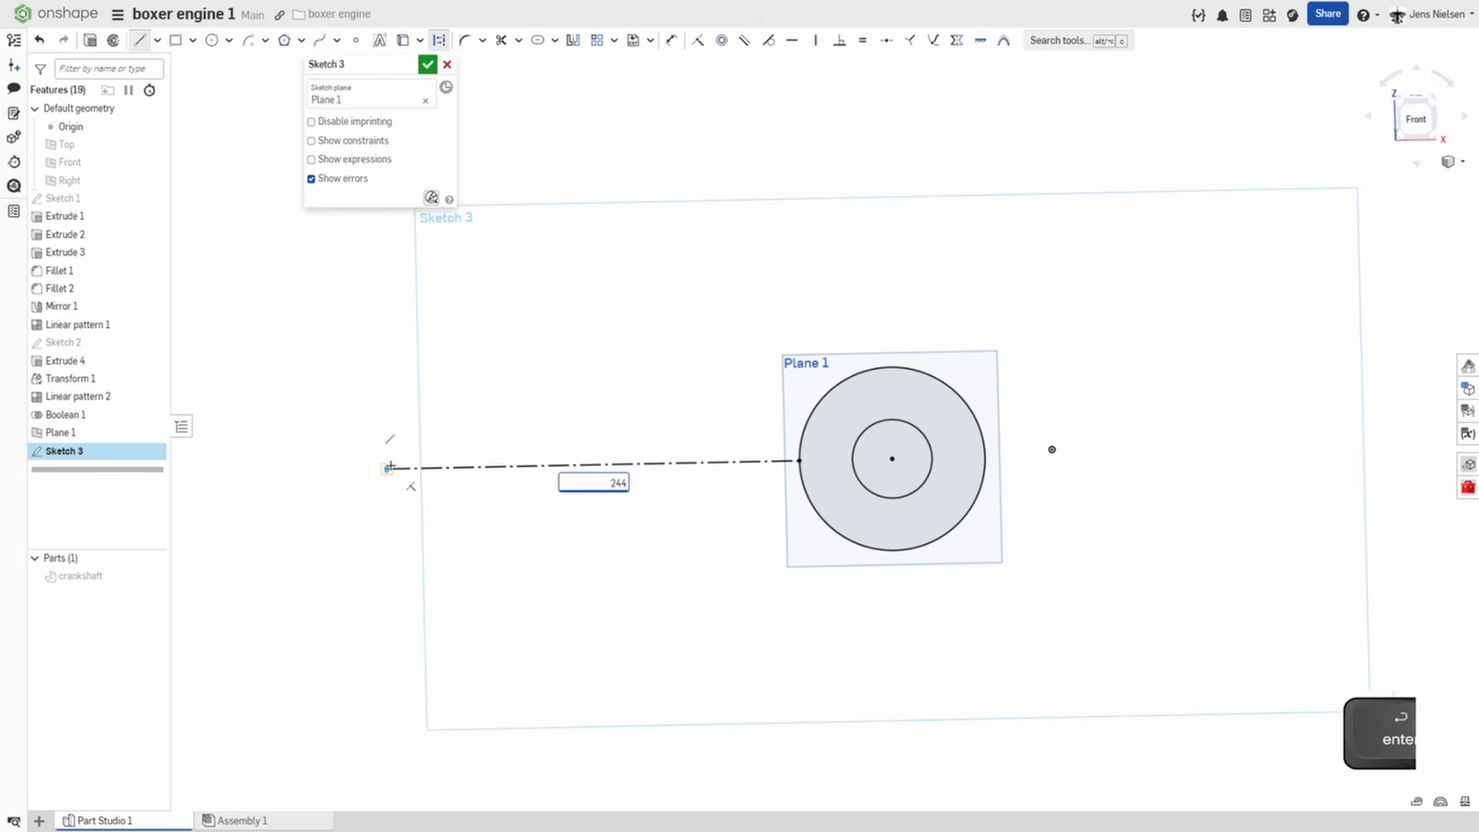
pyautogui.press('Return')
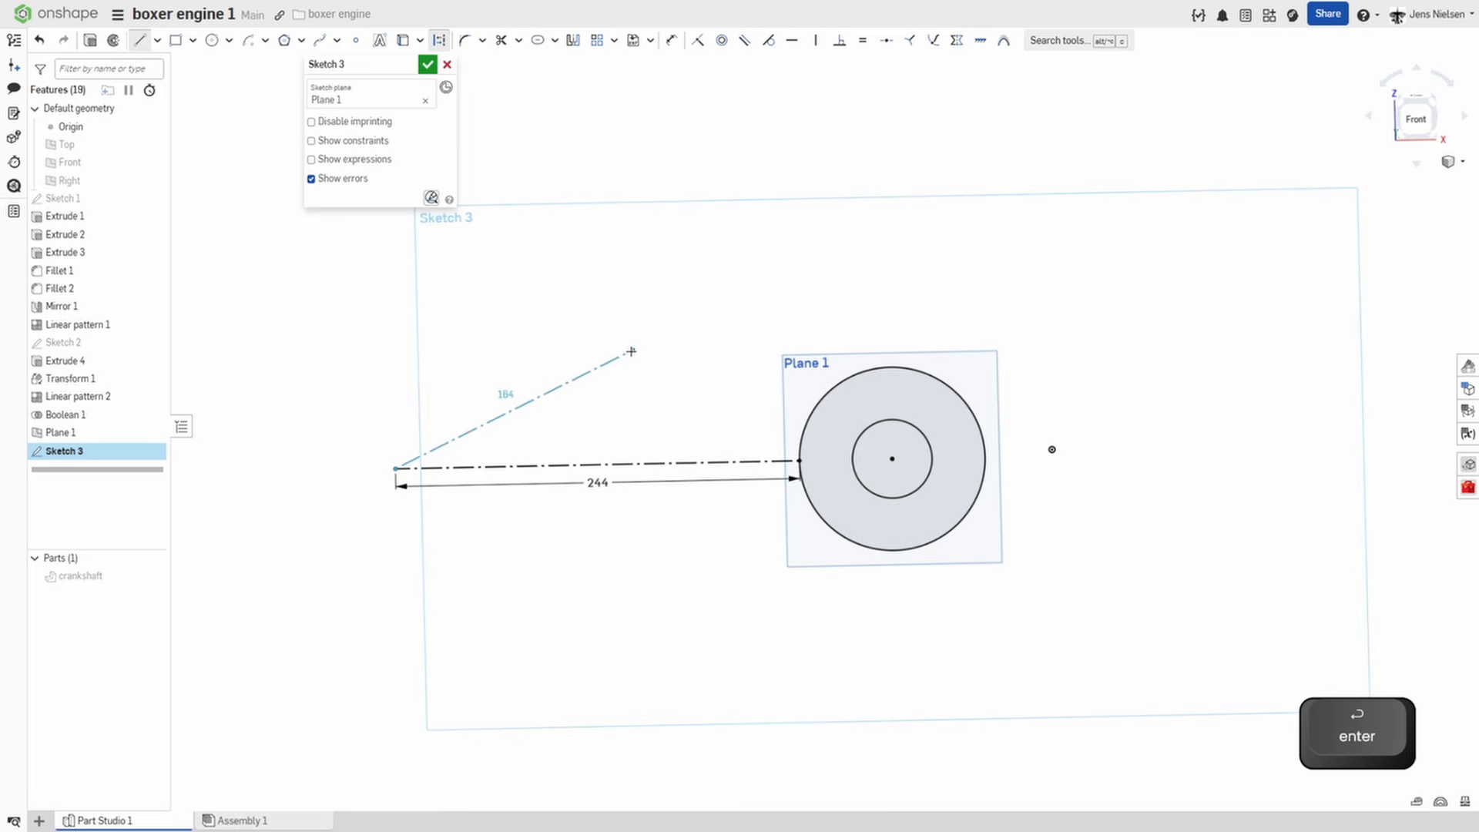
pyautogui.press('Escape')
# Sketch a 28 mm diameter circle centred on the free end of the construction line.
pyautogui.press('c')
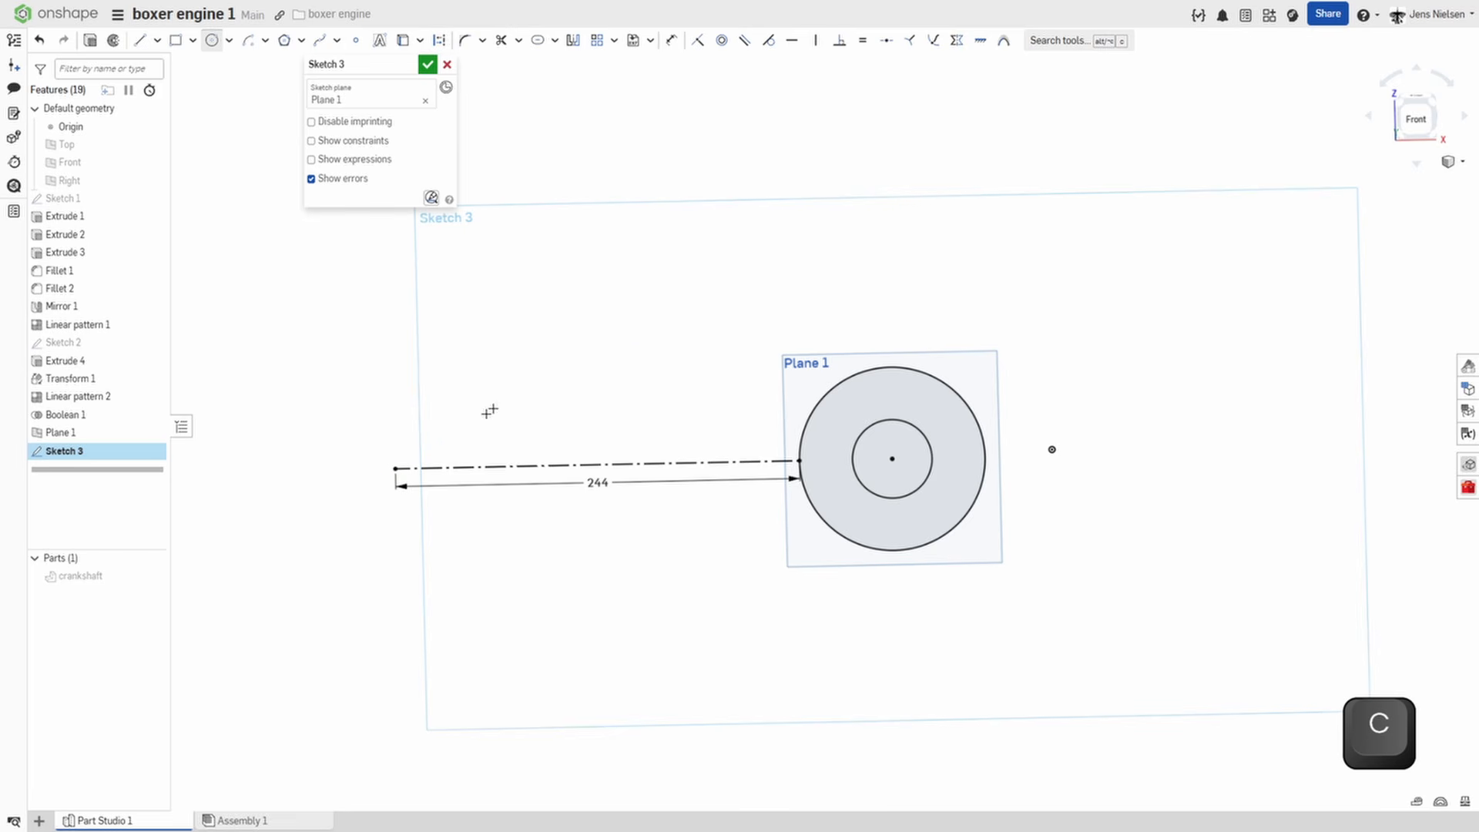
pyautogui.click(414, 426)
pyautogui.write('28')
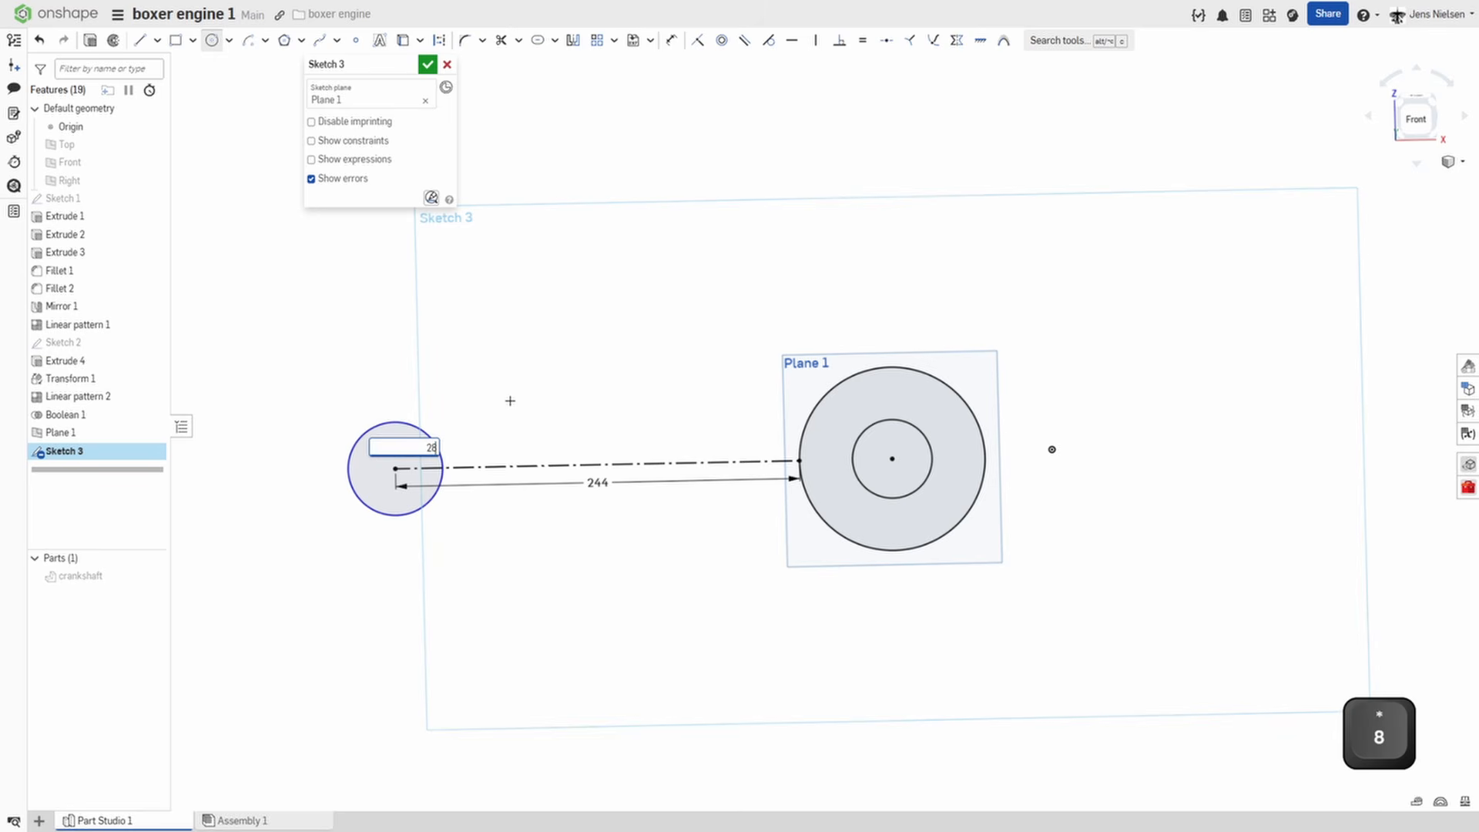
pyautogui.press('Return')
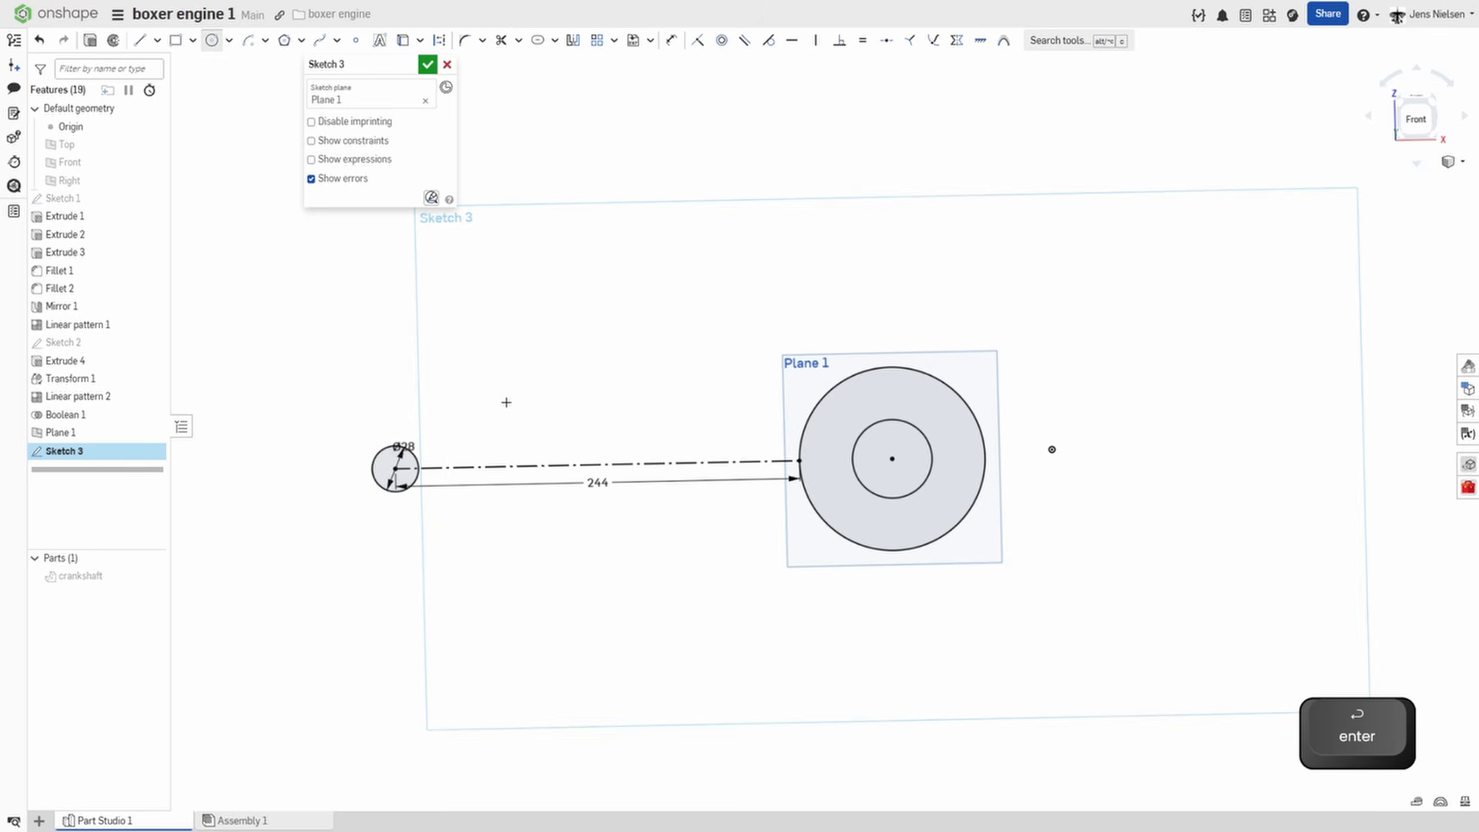
pyautogui.press('Escape')
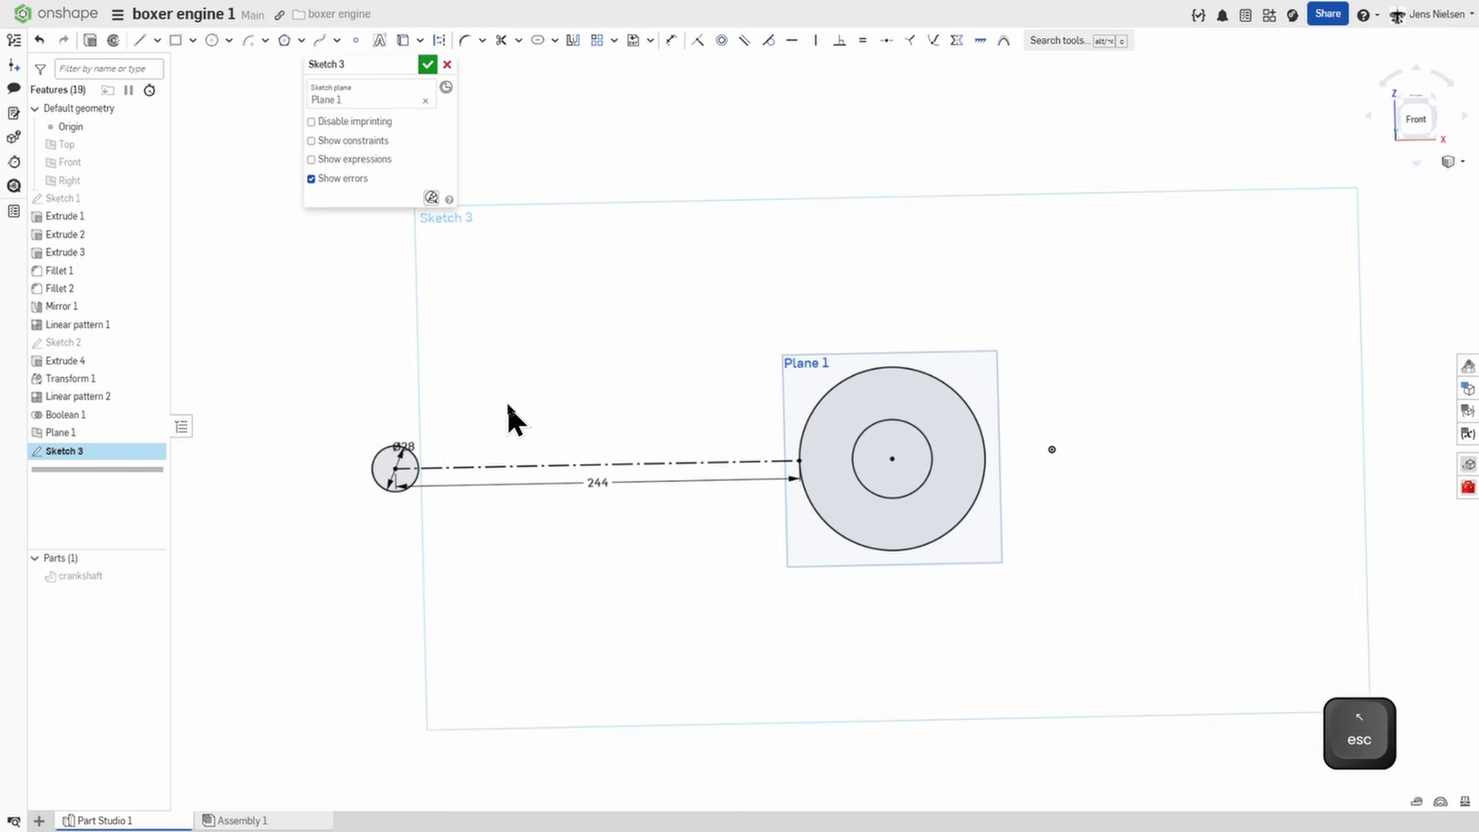
# Create a slot around the construction line and delete its diameter dimension.
pyautogui.click(540, 43)
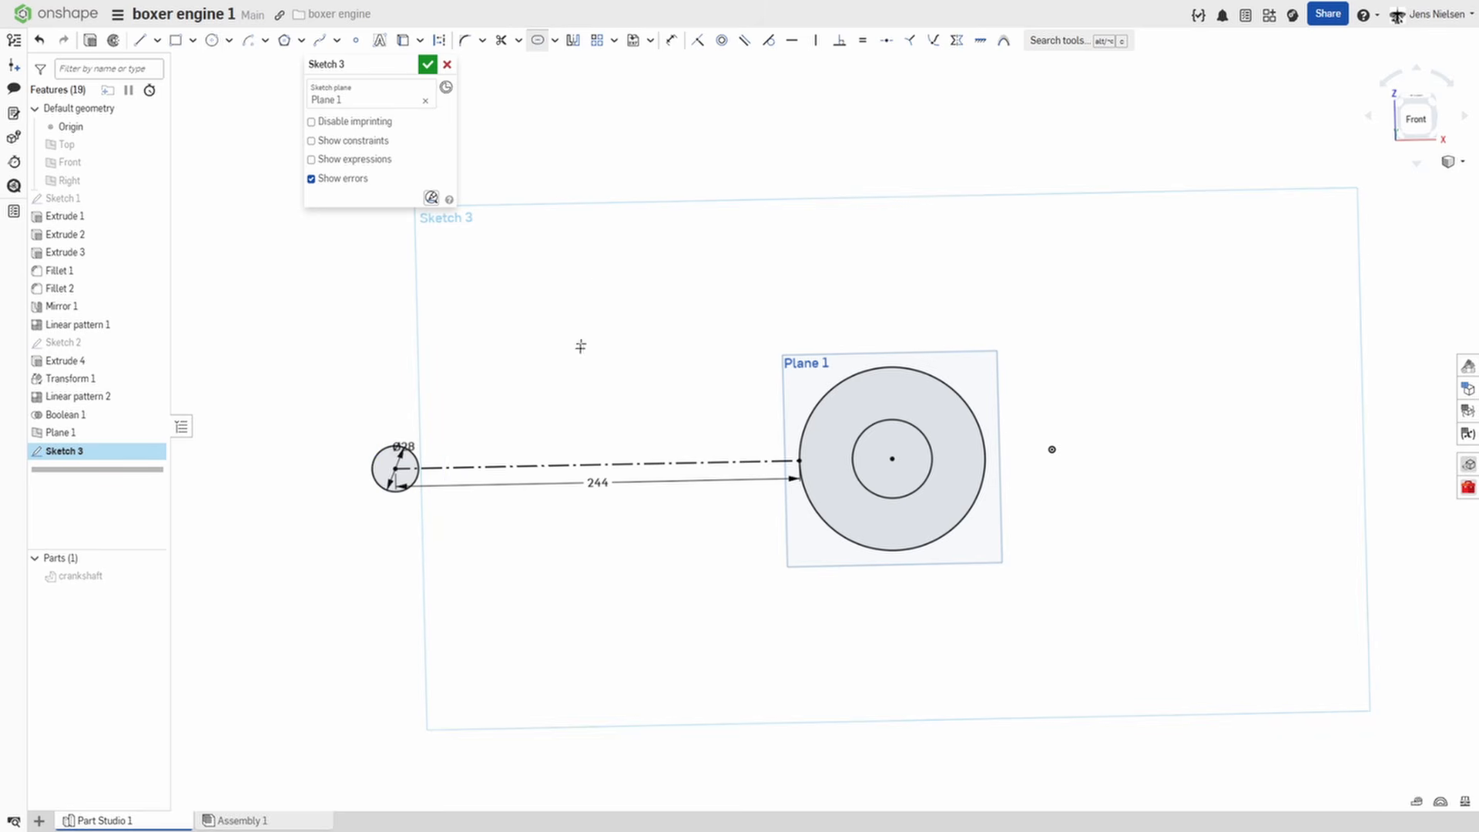
pyautogui.click(574, 467)
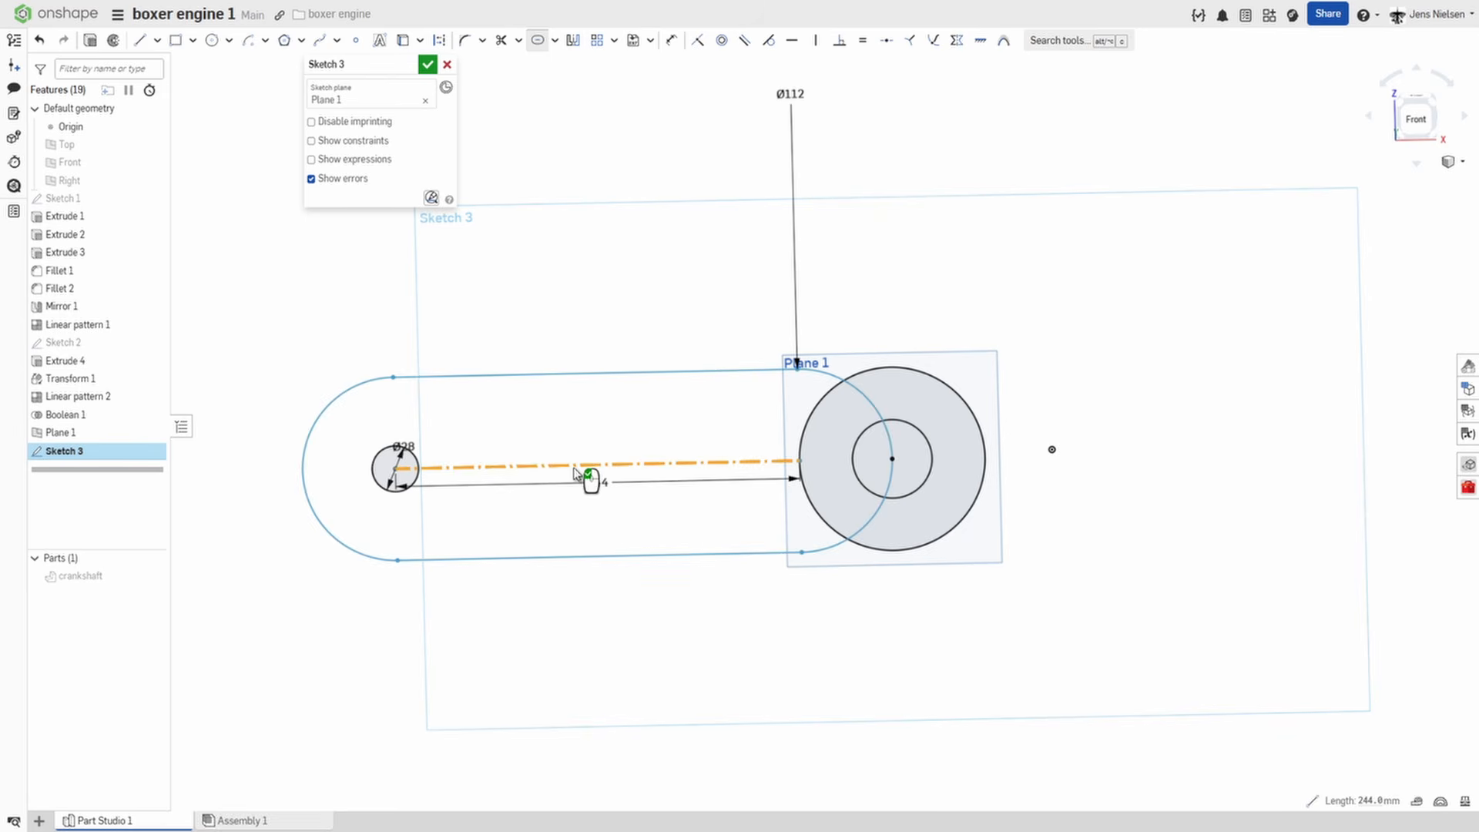
pyautogui.click(852, 232)
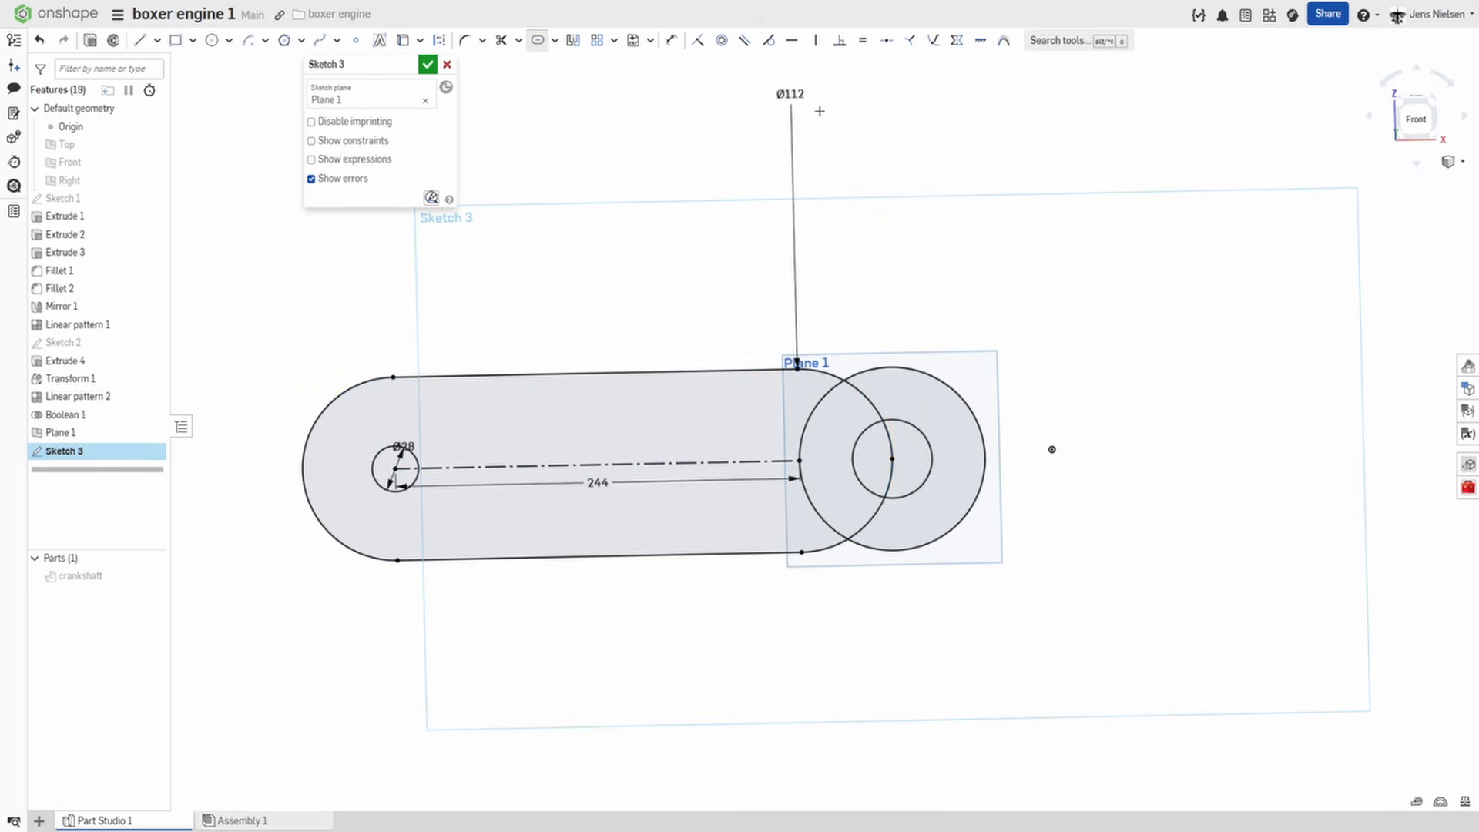
pyautogui.press('Escape')
pyautogui.click(795, 102)
pyautogui.press('Delete')
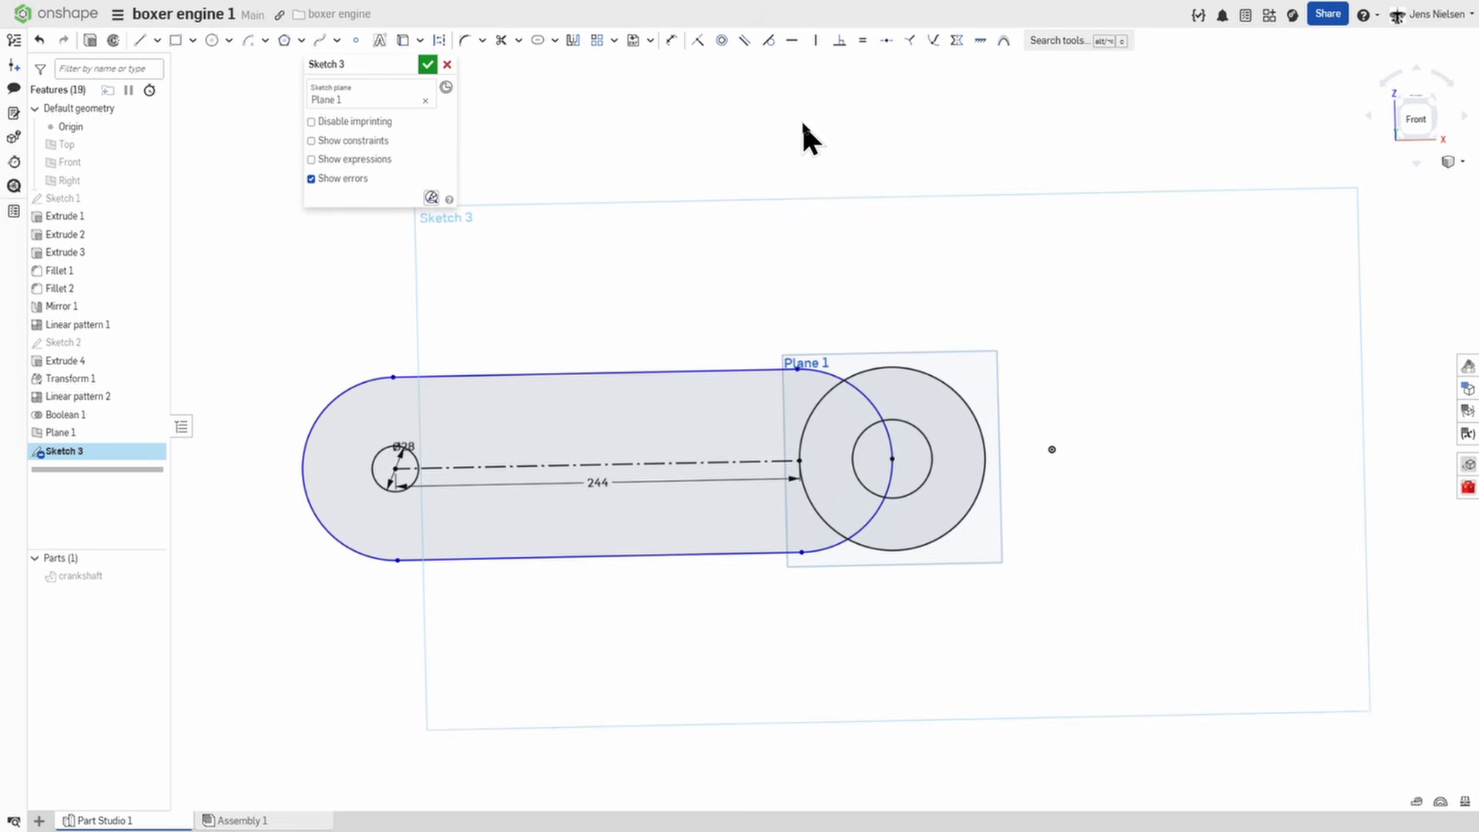
# Constrain the slot's right end arc equal to the crank pin circle.
pyautogui.press('e')
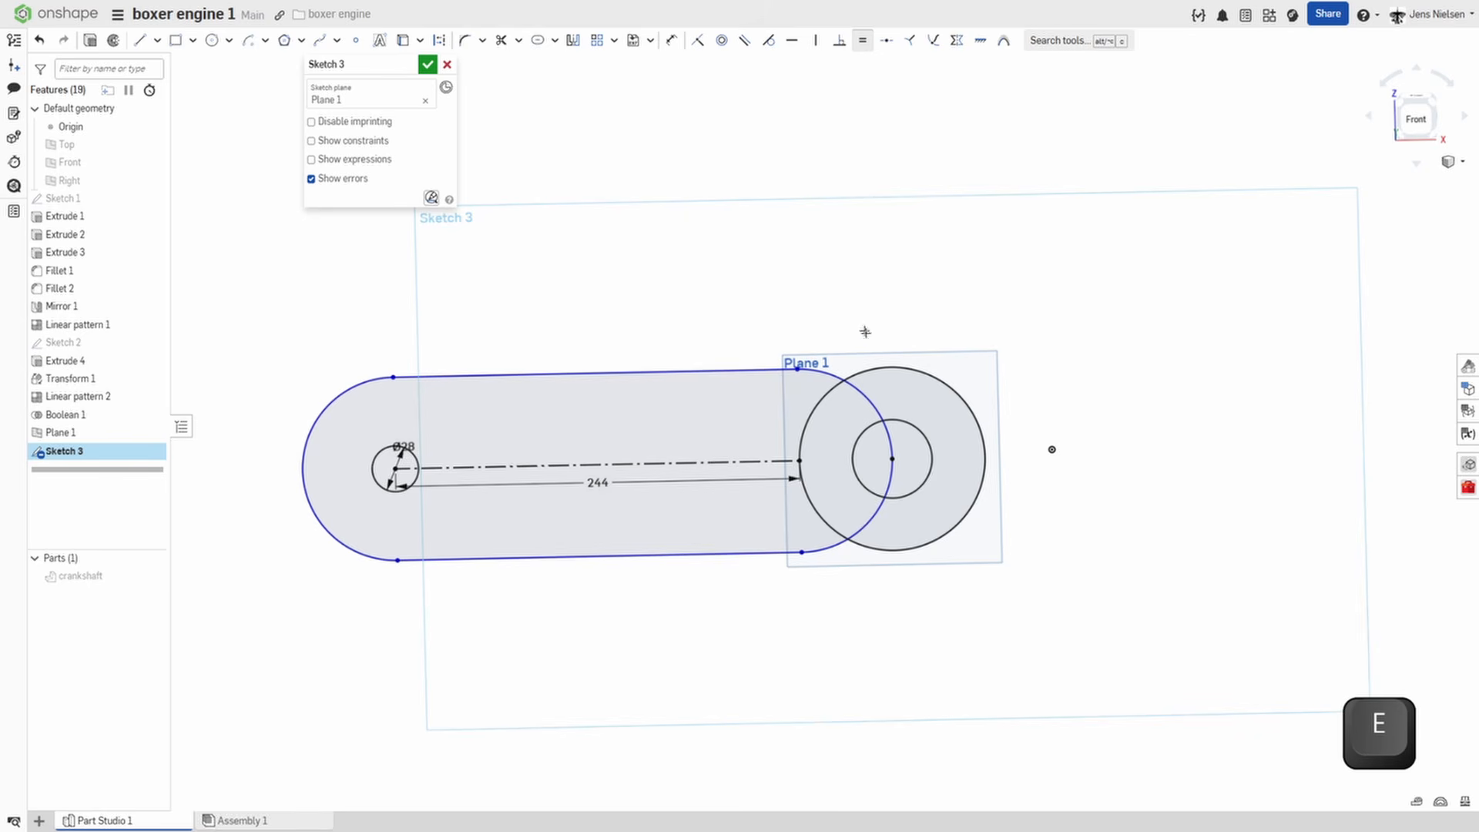
pyautogui.click(903, 423)
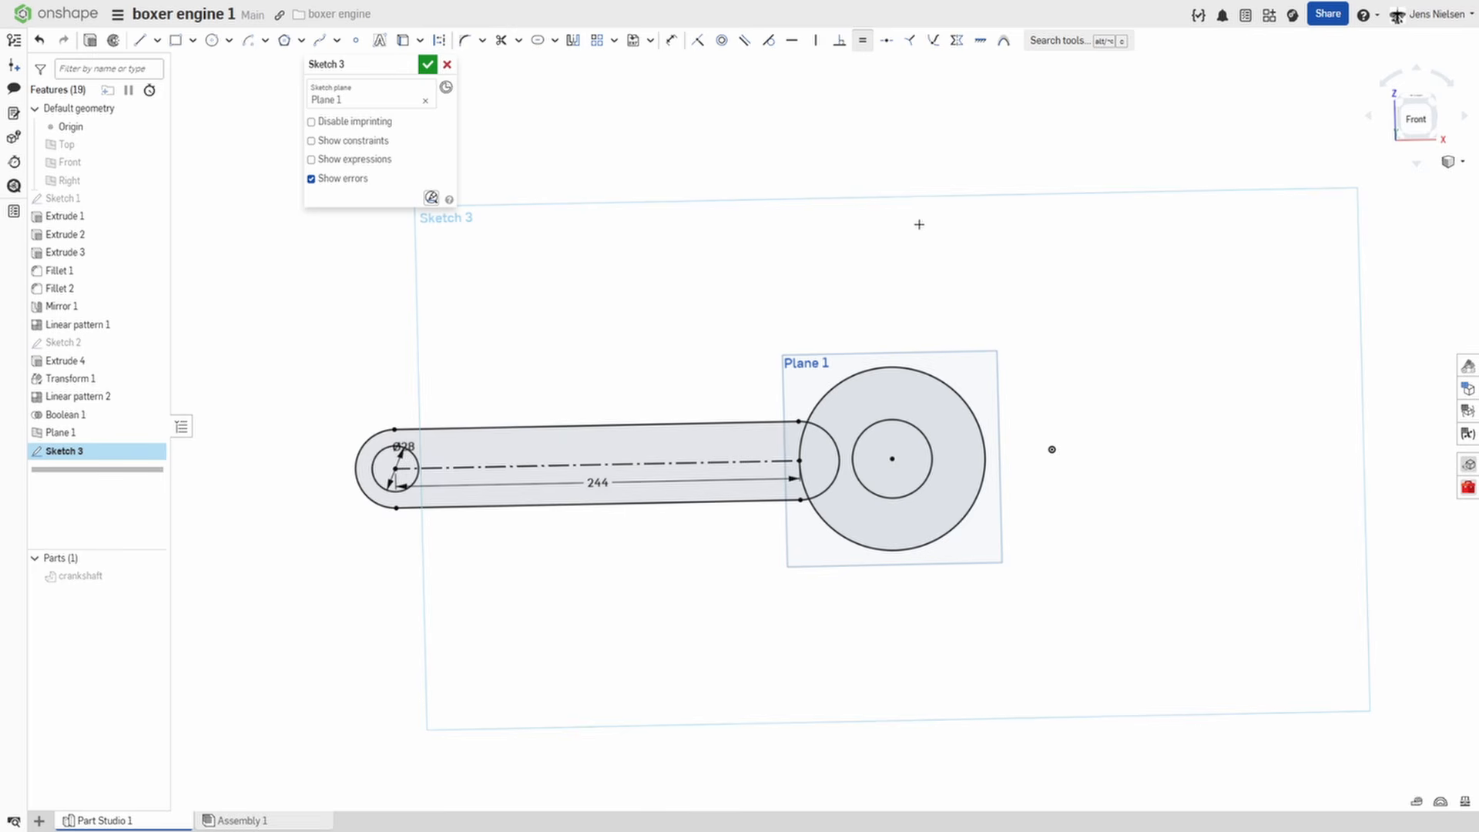
pyautogui.scroll(5, 919, 225)
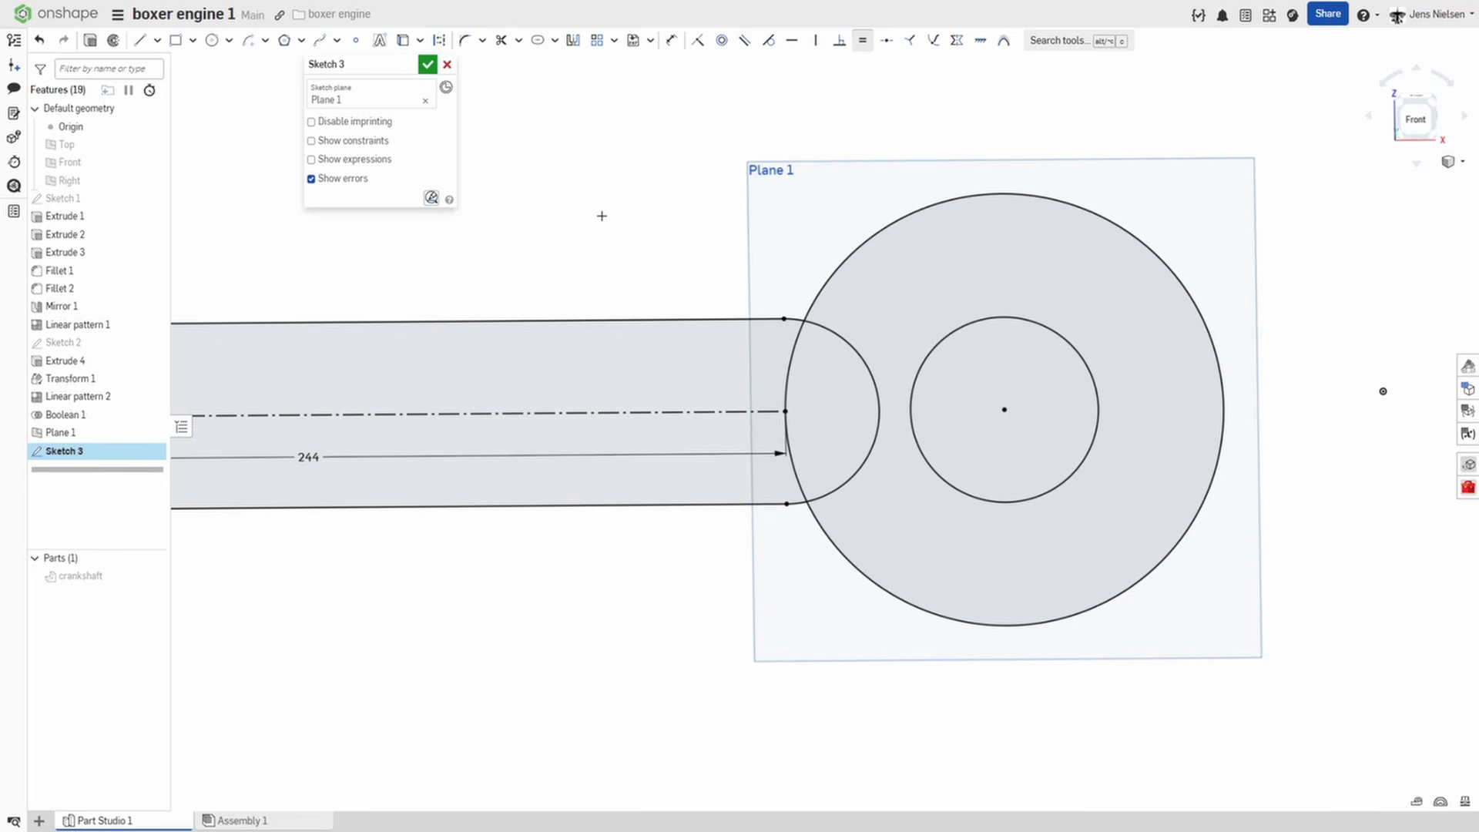
pyautogui.press('Escape')
# Convert the slot's end arc inside the large circle to construction geometry.
pyautogui.click(865, 367)
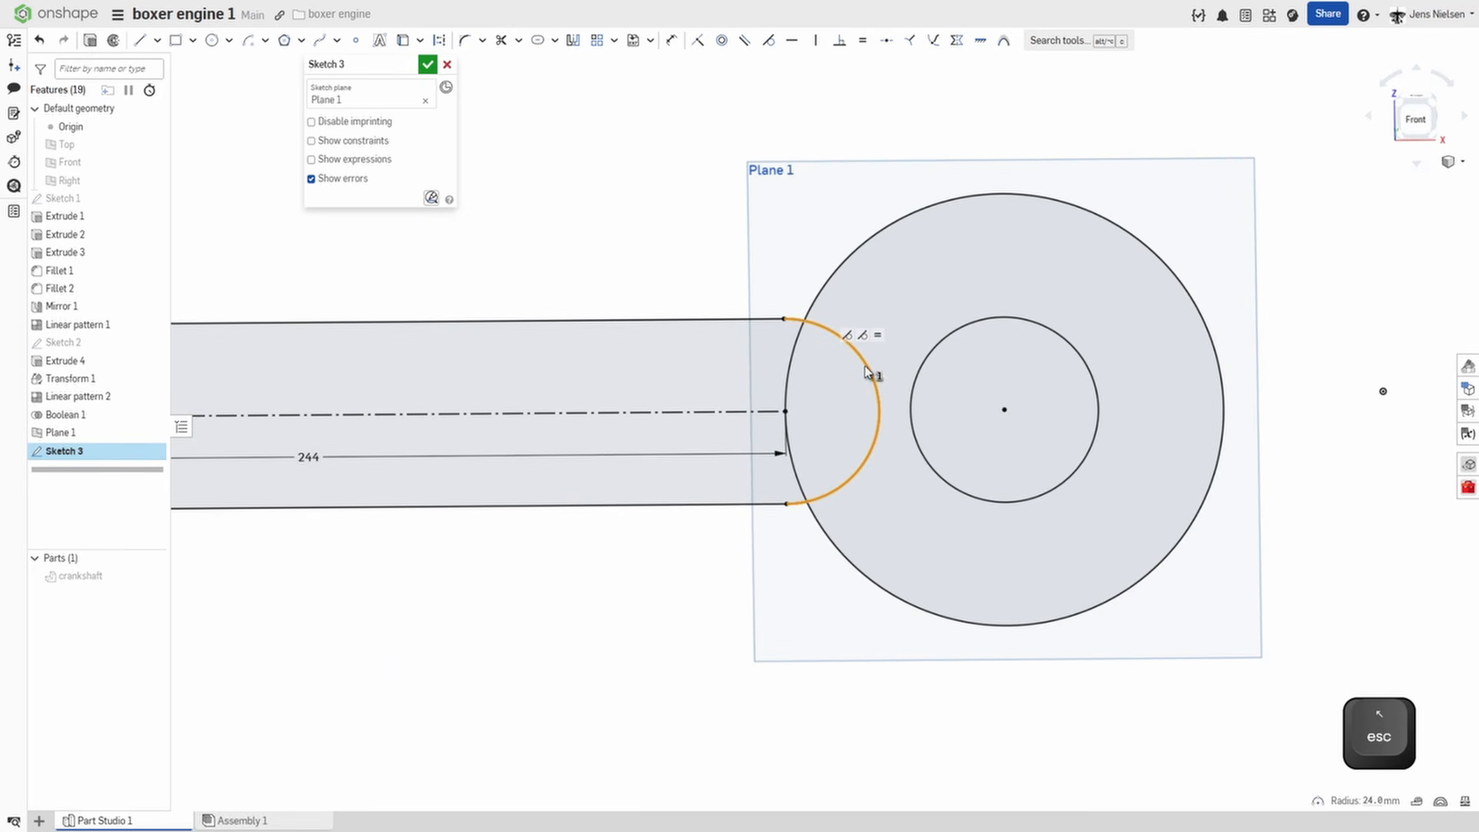
pyautogui.press('q')
pyautogui.click(637, 245)
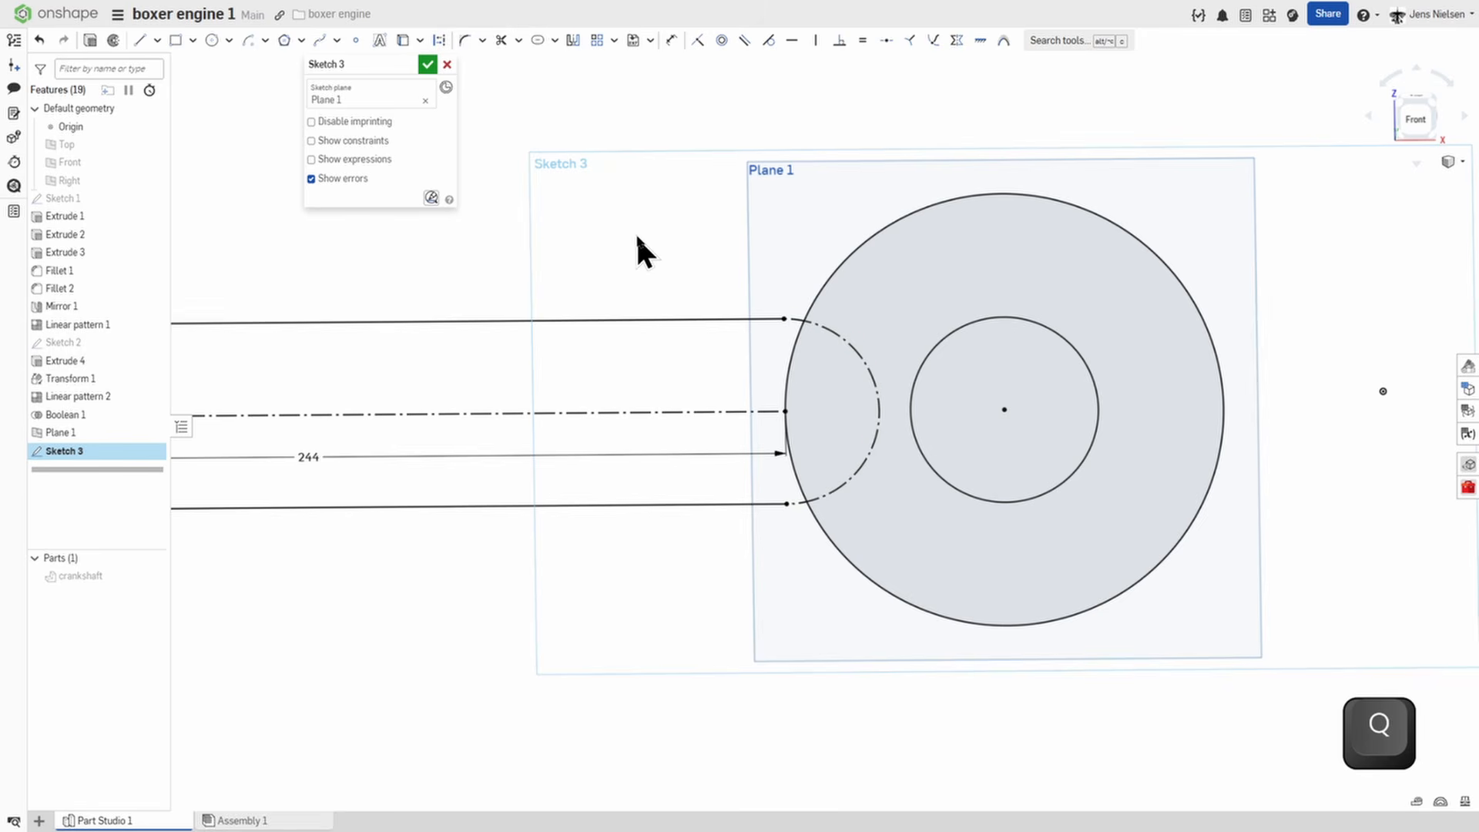
# Split the large circle at its two intersections with the slot's construction end arc.
pyautogui.click(518, 40)
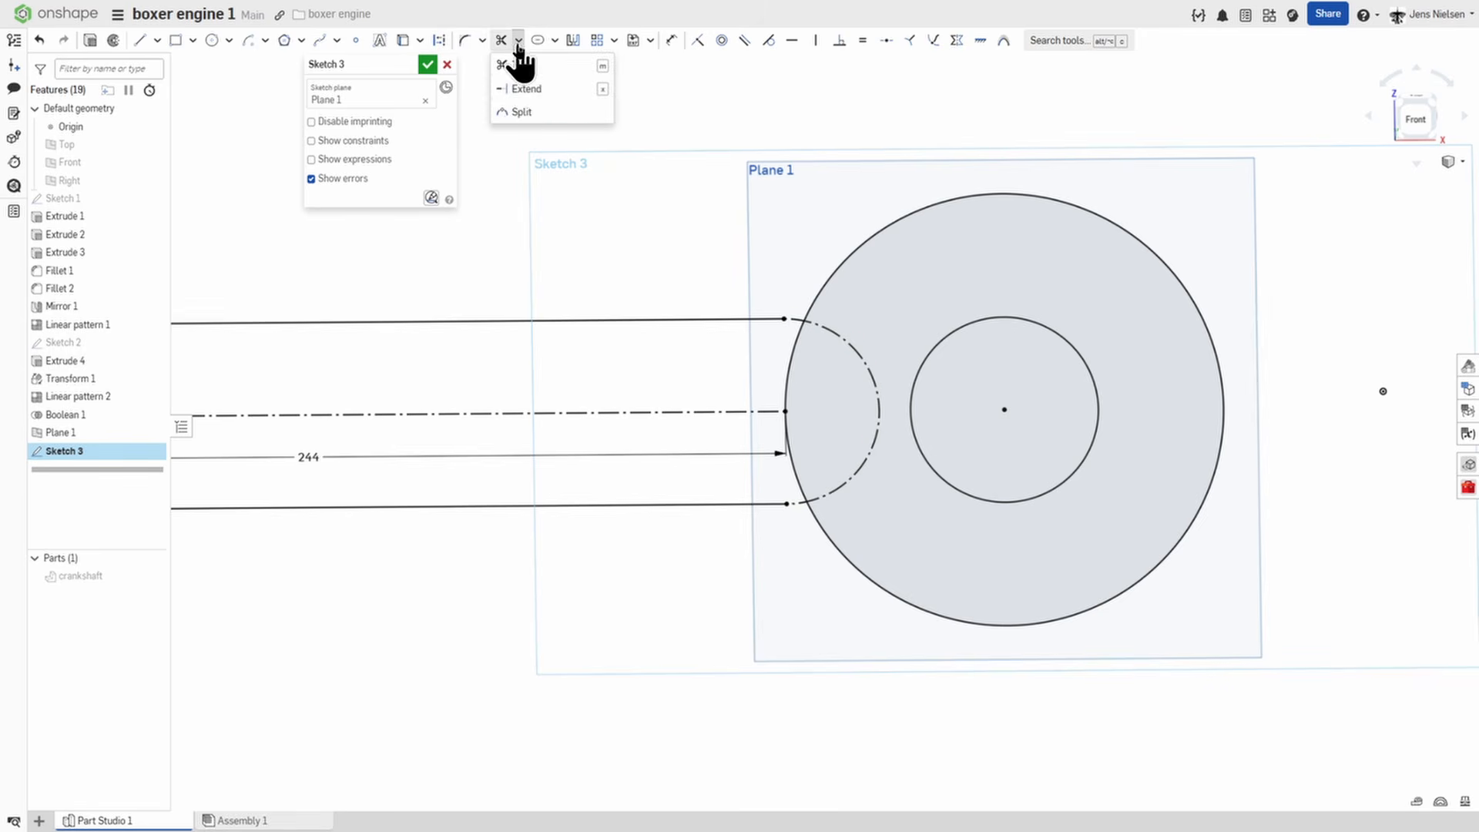
pyautogui.click(521, 114)
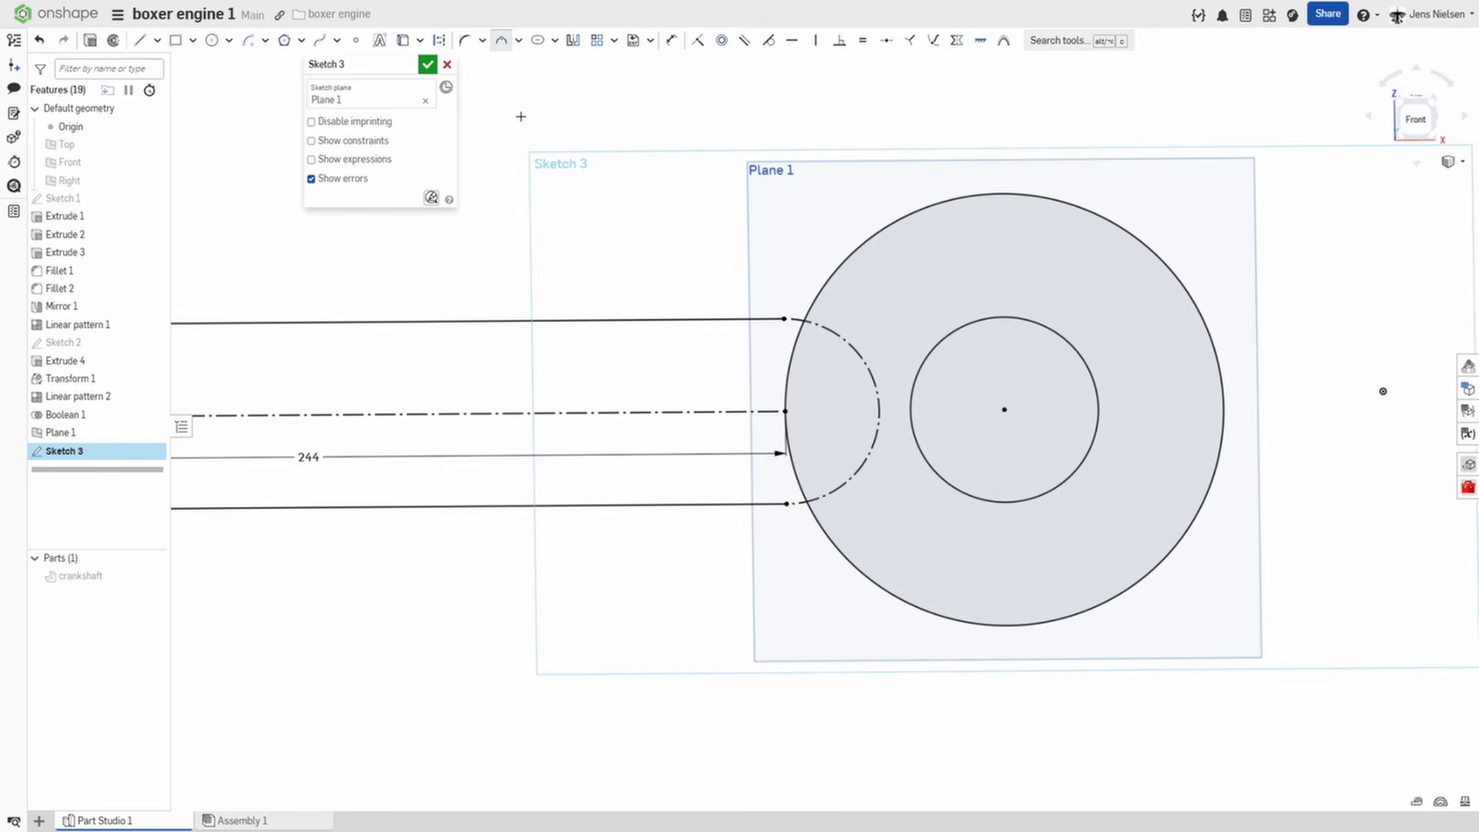
pyautogui.click(804, 322)
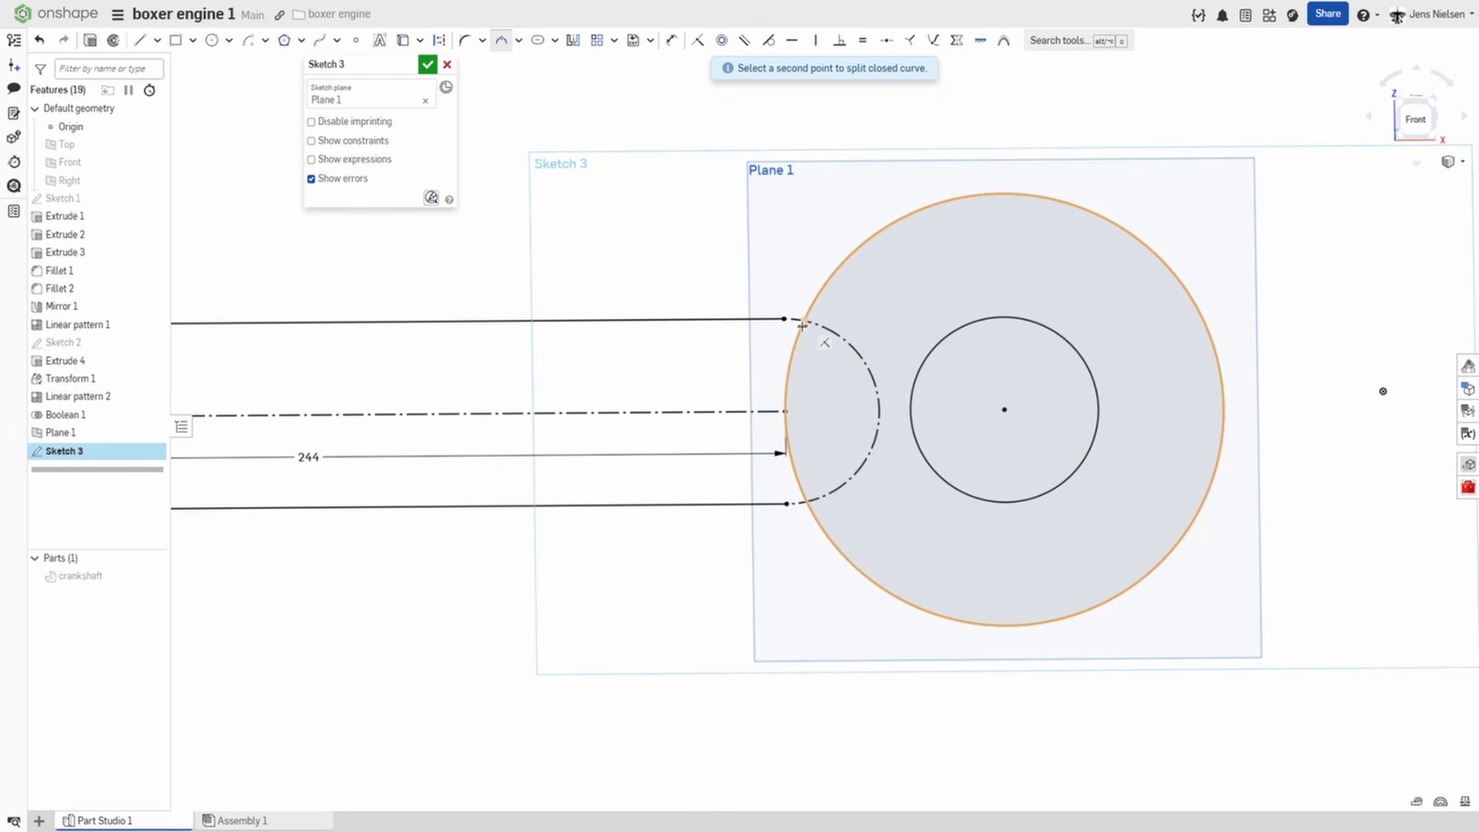
pyautogui.click(806, 502)
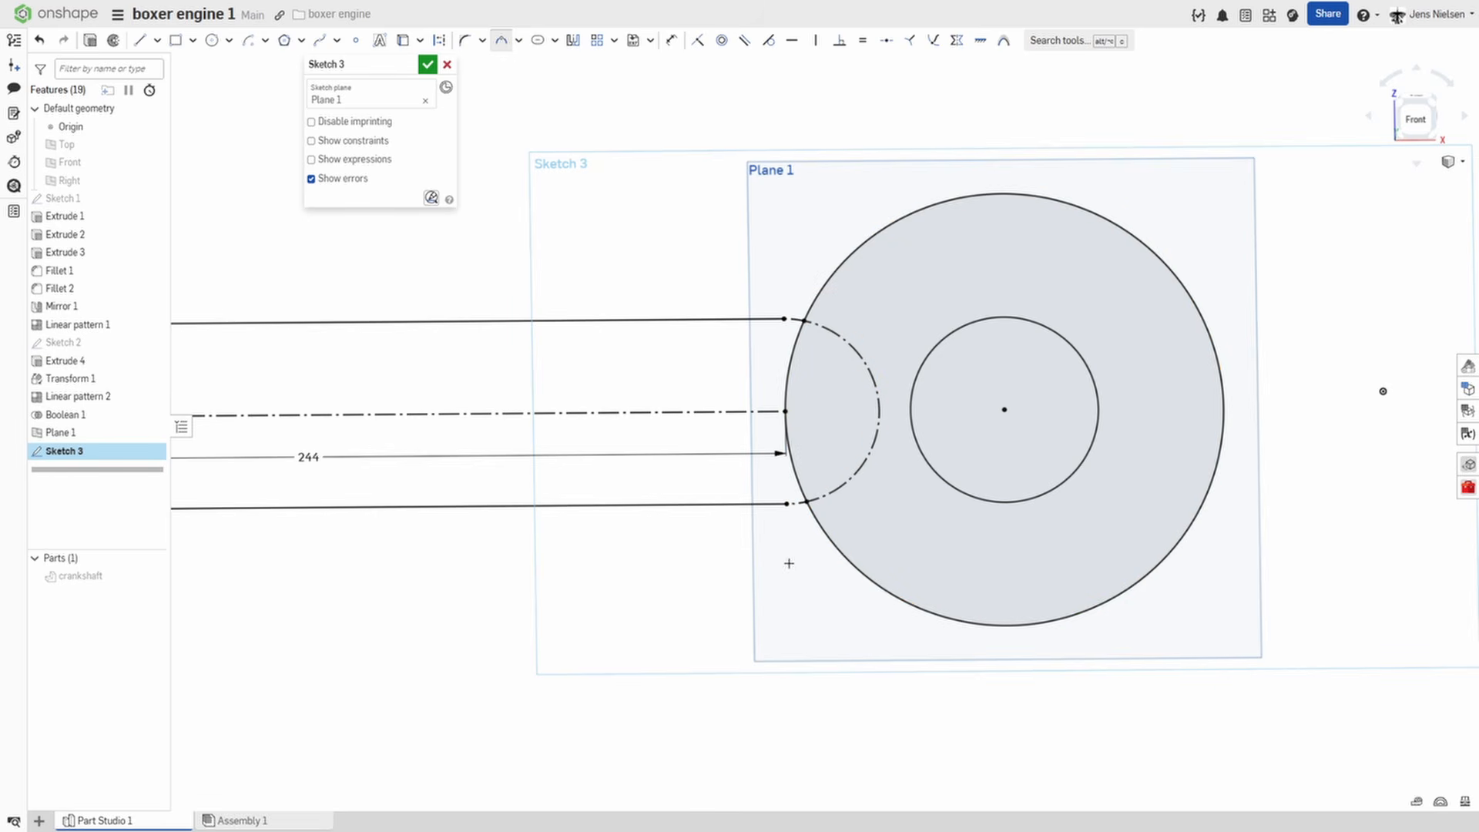
pyautogui.press('Escape')
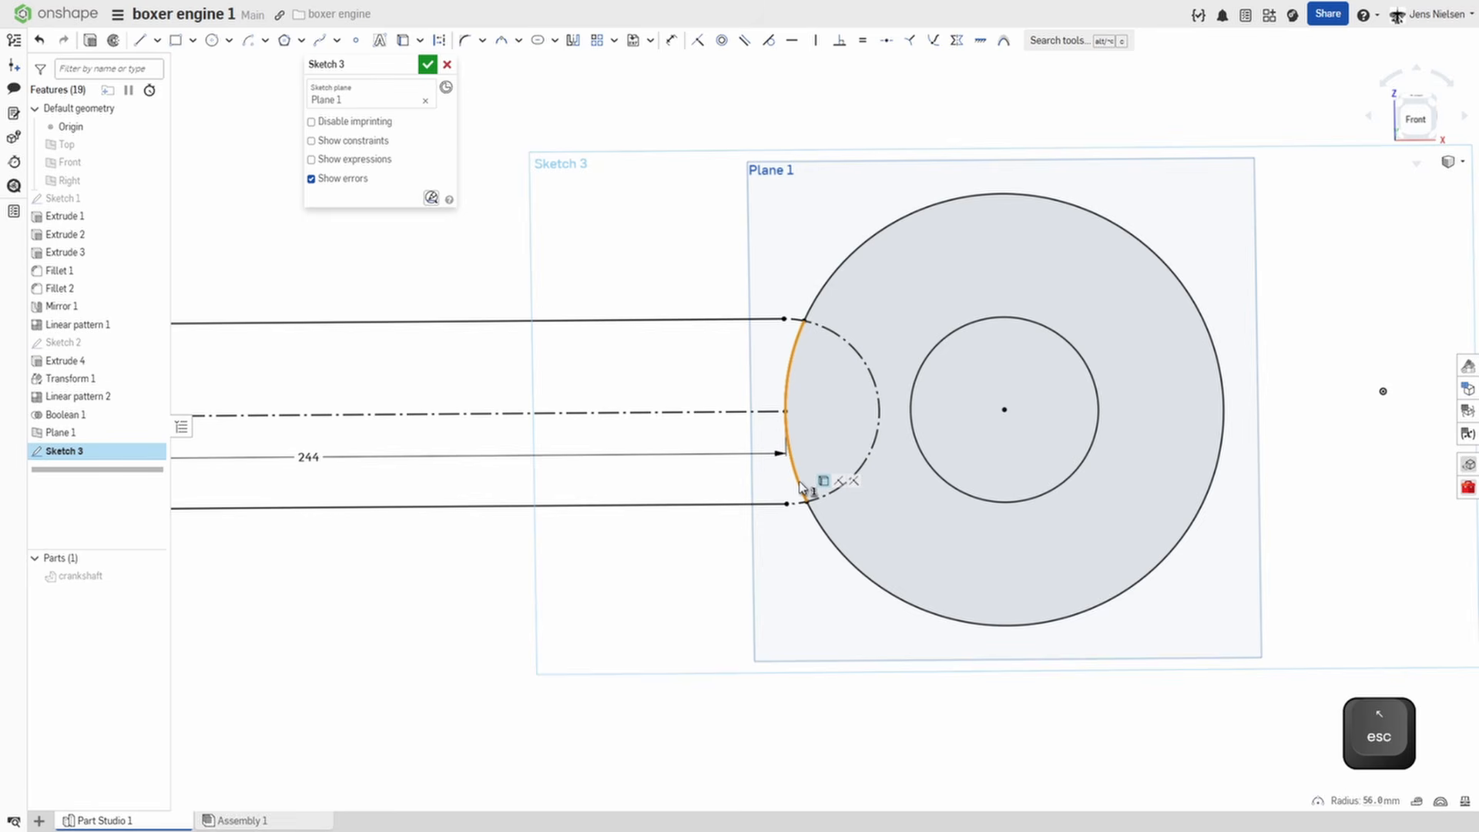
# Convert the split-off left segment of the large circle to construction geometry.
pyautogui.click(801, 487)
pyautogui.press('q')
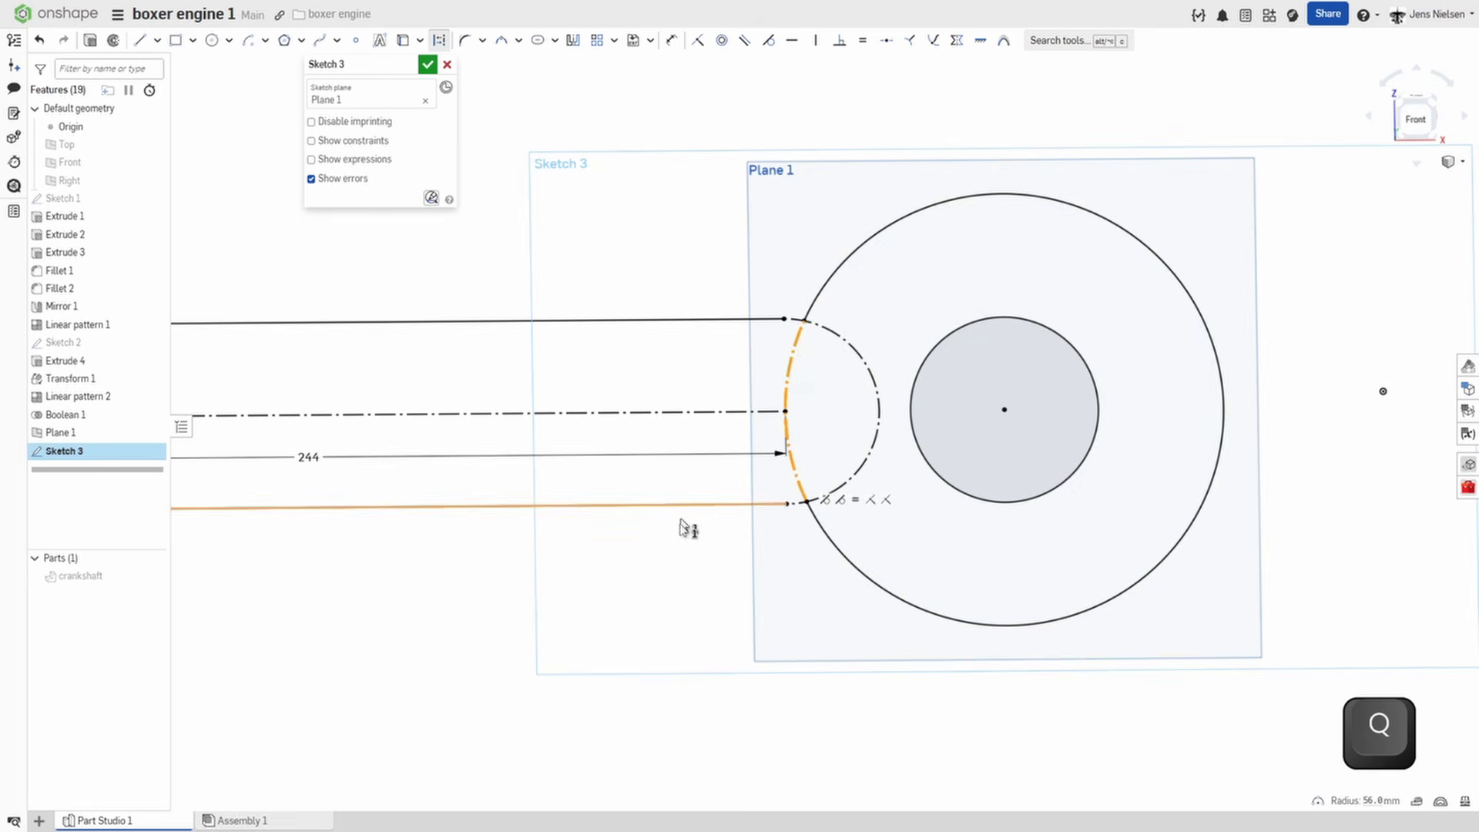
pyautogui.click(687, 574)
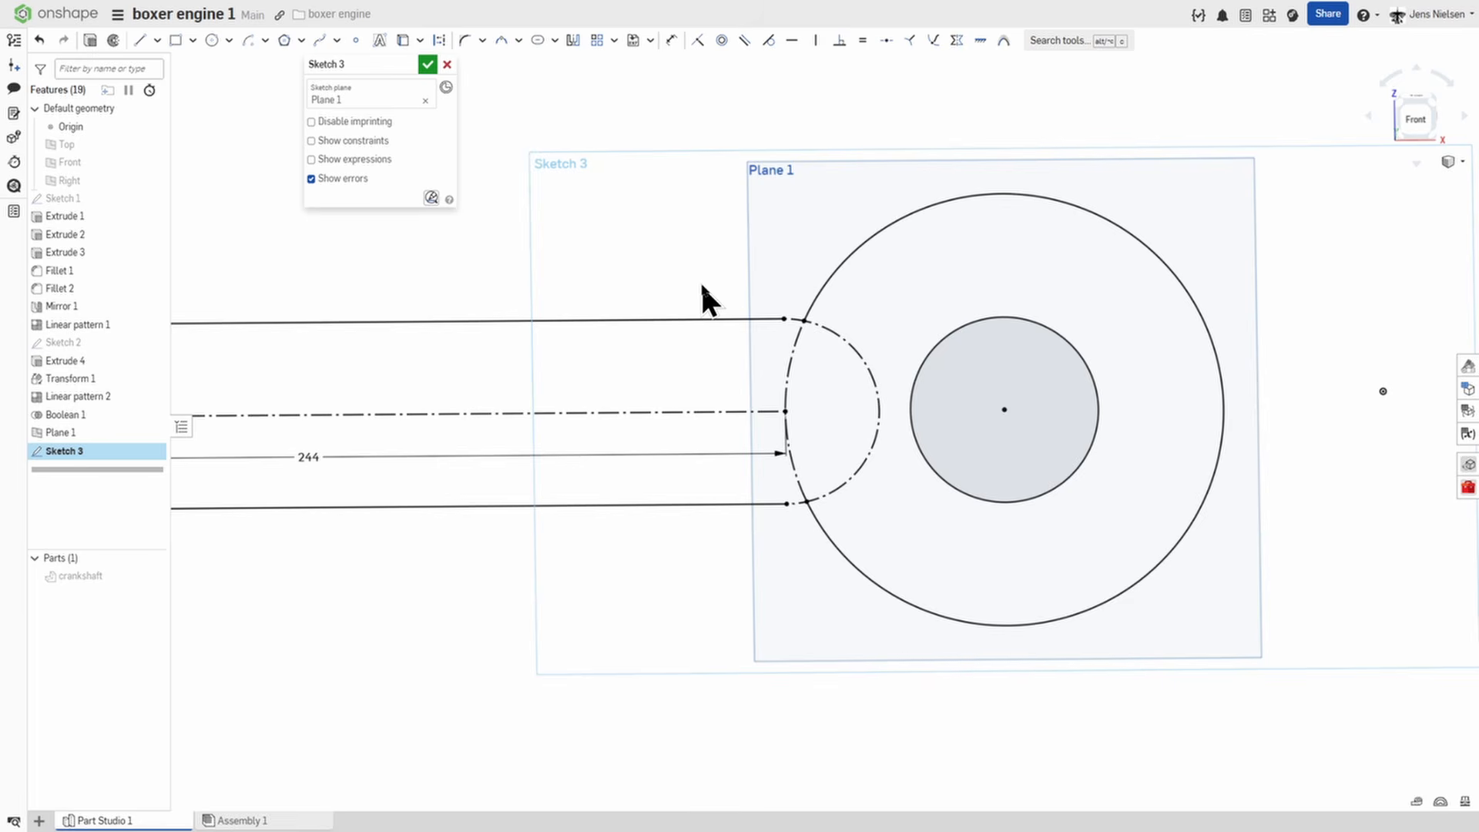
# Extend the slot's two straight lines to the large circle and finish the connecting rod sketch.
pyautogui.scroll(2, 690, 264)
pyautogui.press('x')
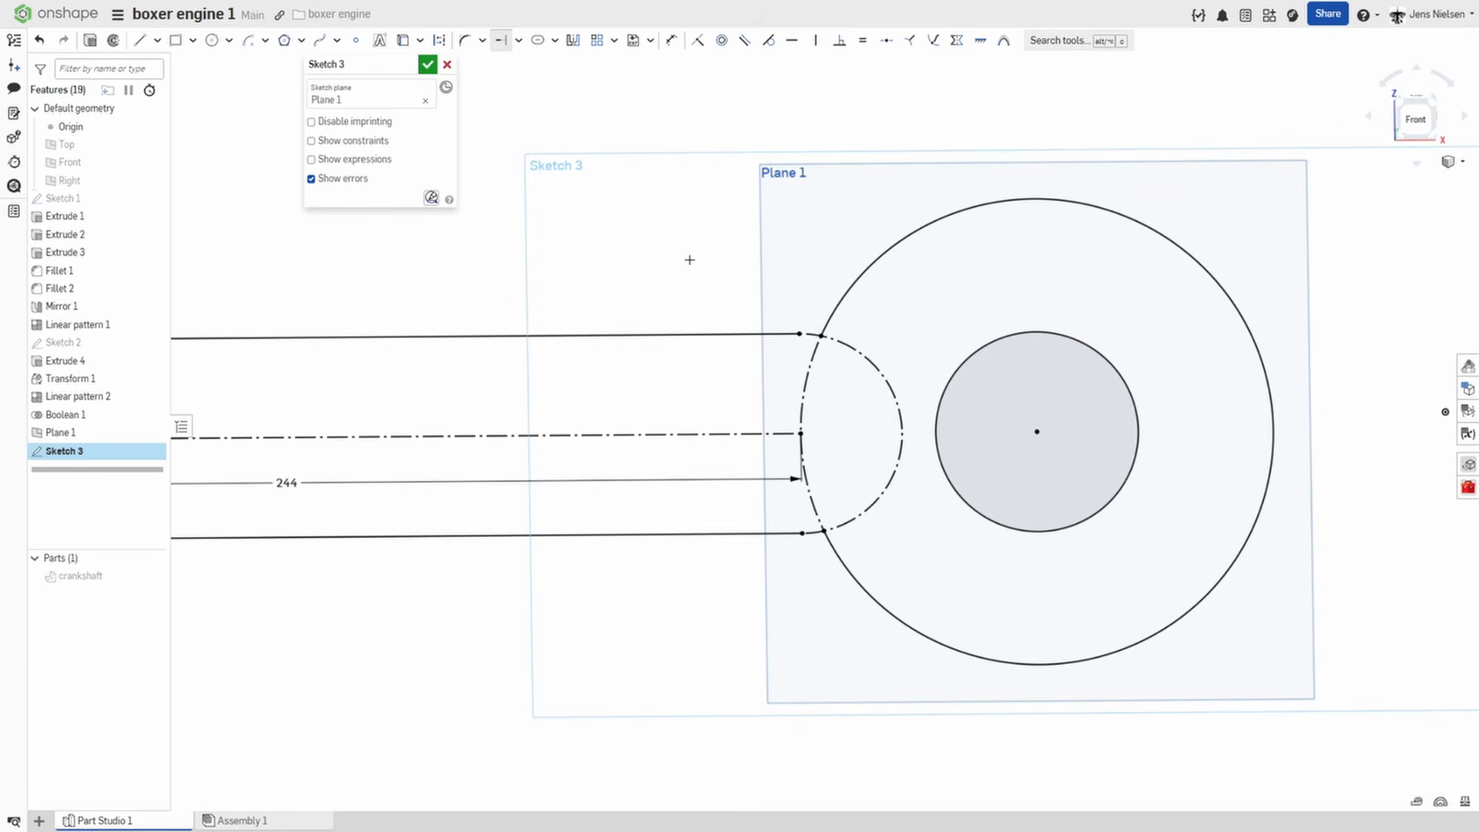
pyautogui.scroll(5, 778, 330)
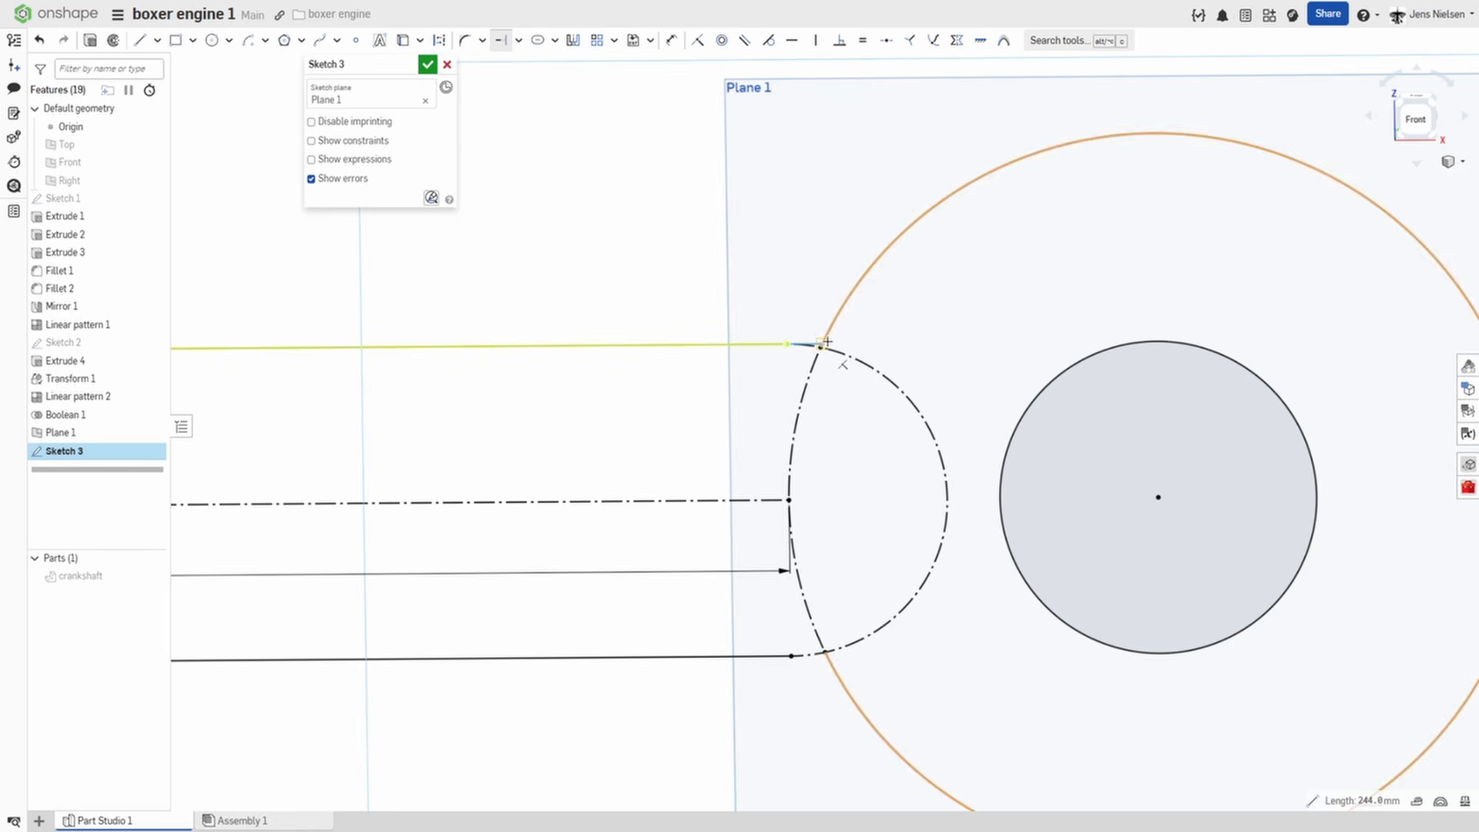
pyautogui.click(814, 340)
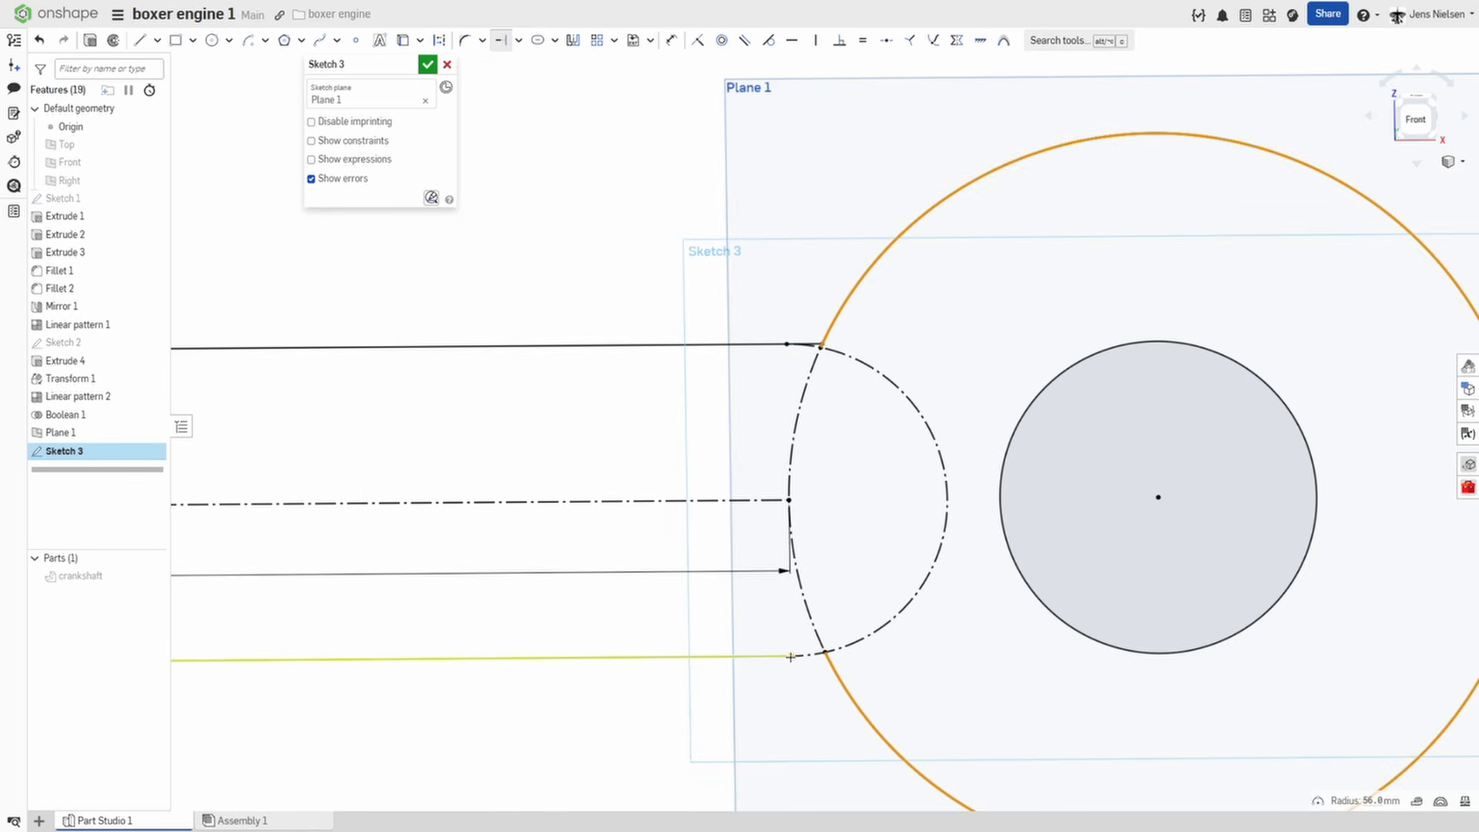
pyautogui.click(827, 660)
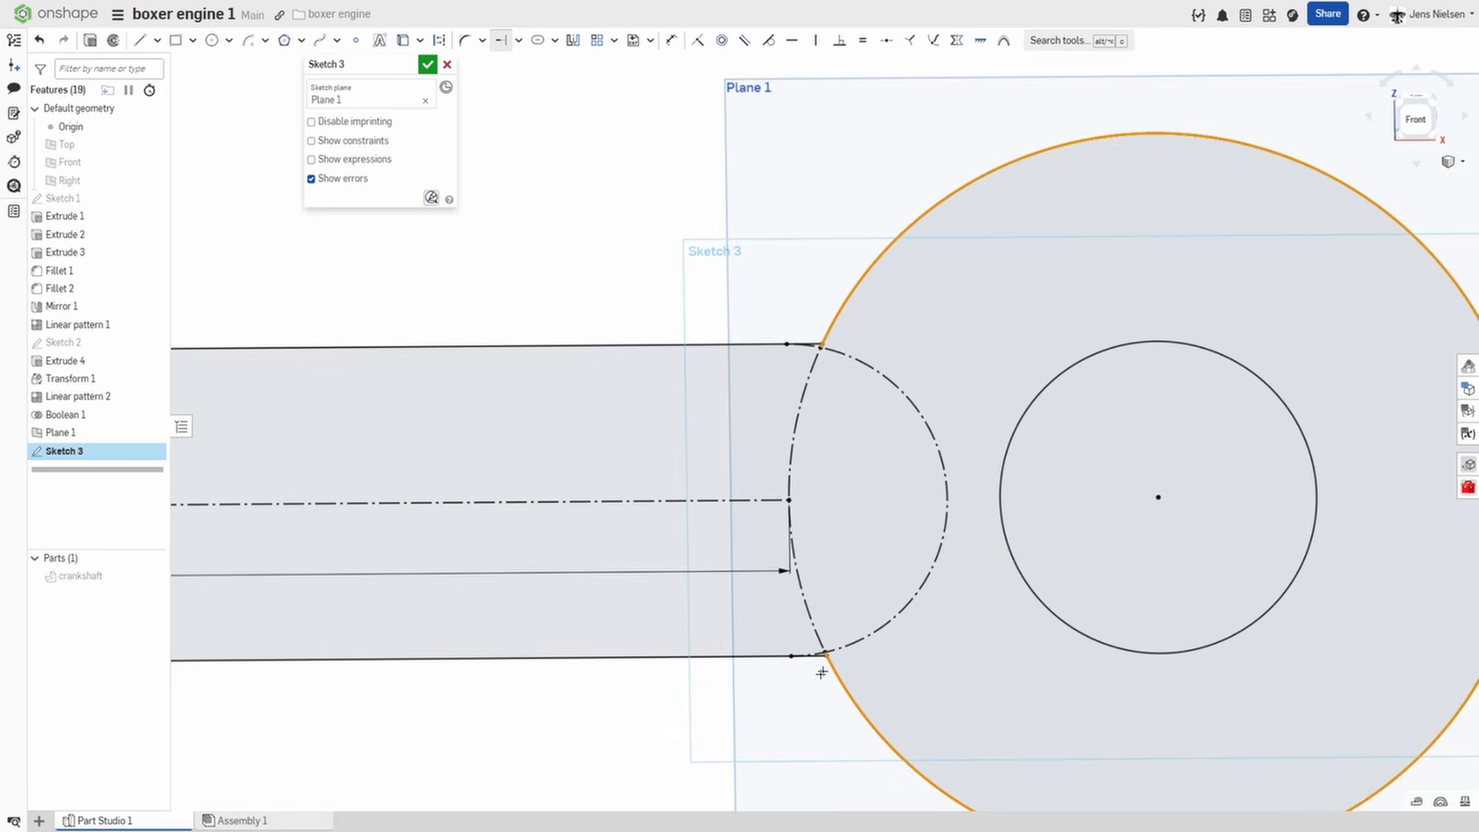
pyautogui.press('Escape')
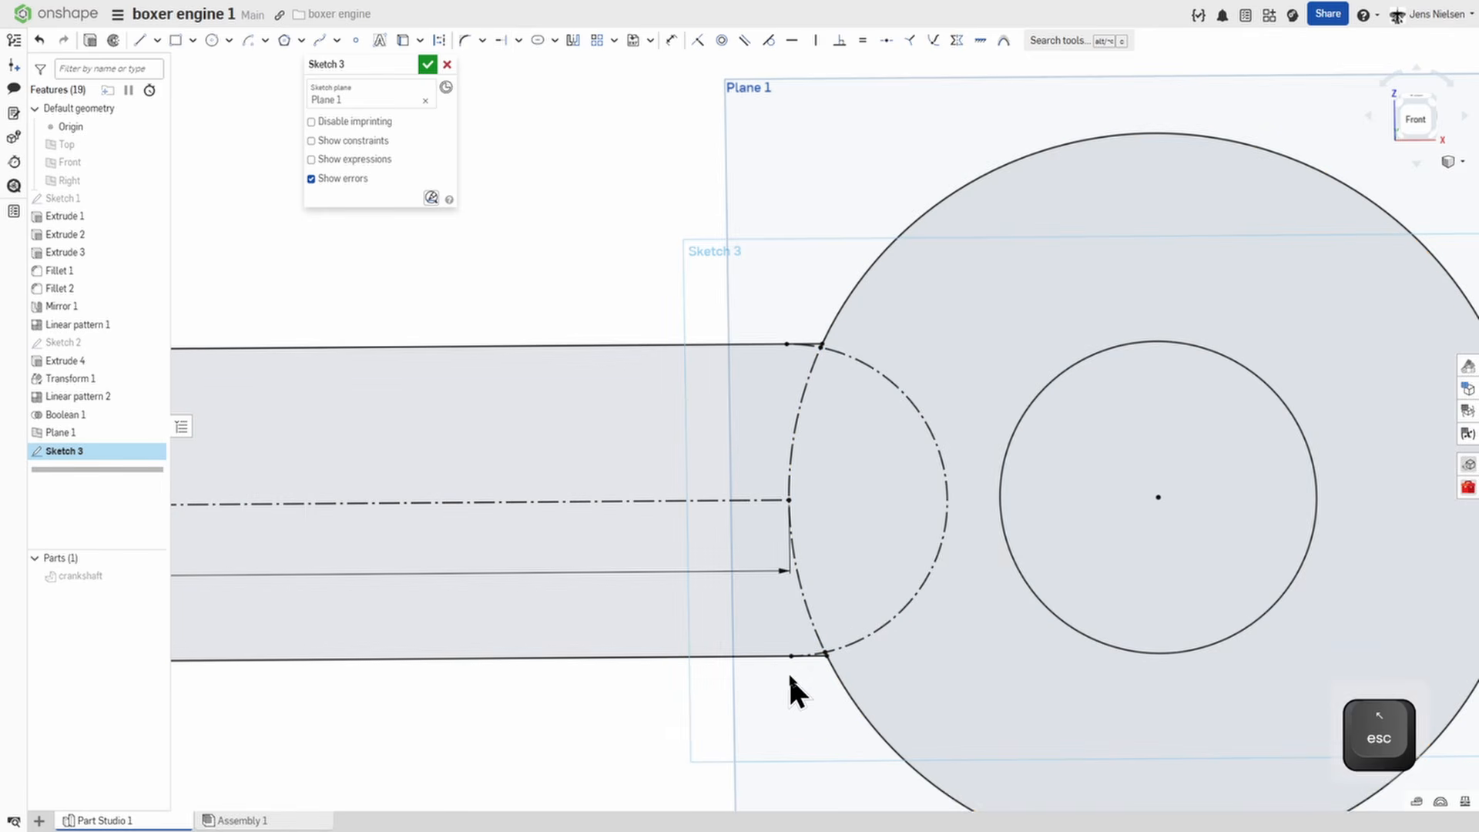
pyautogui.press('f')
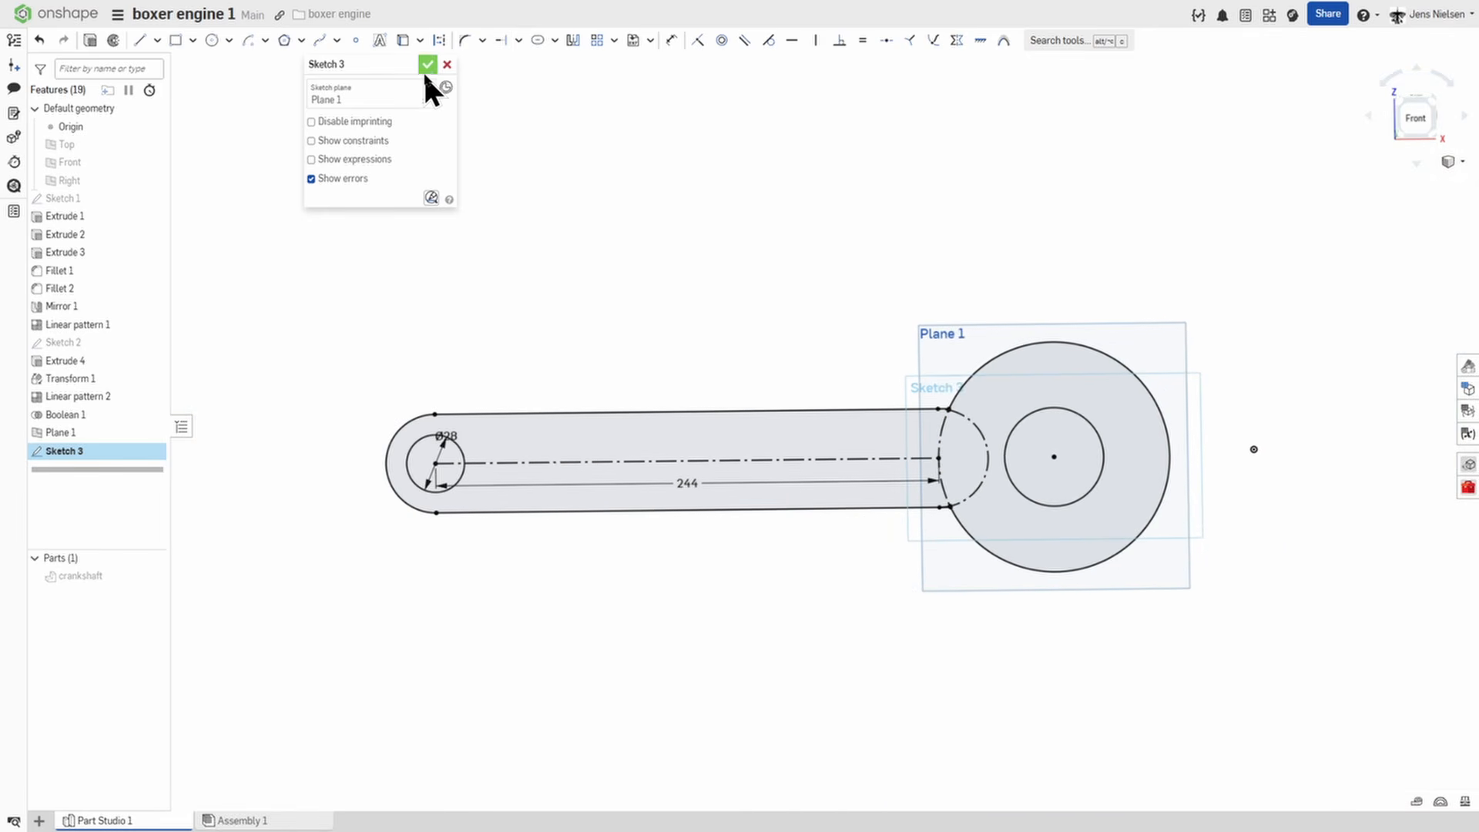
pyautogui.click(425, 68)
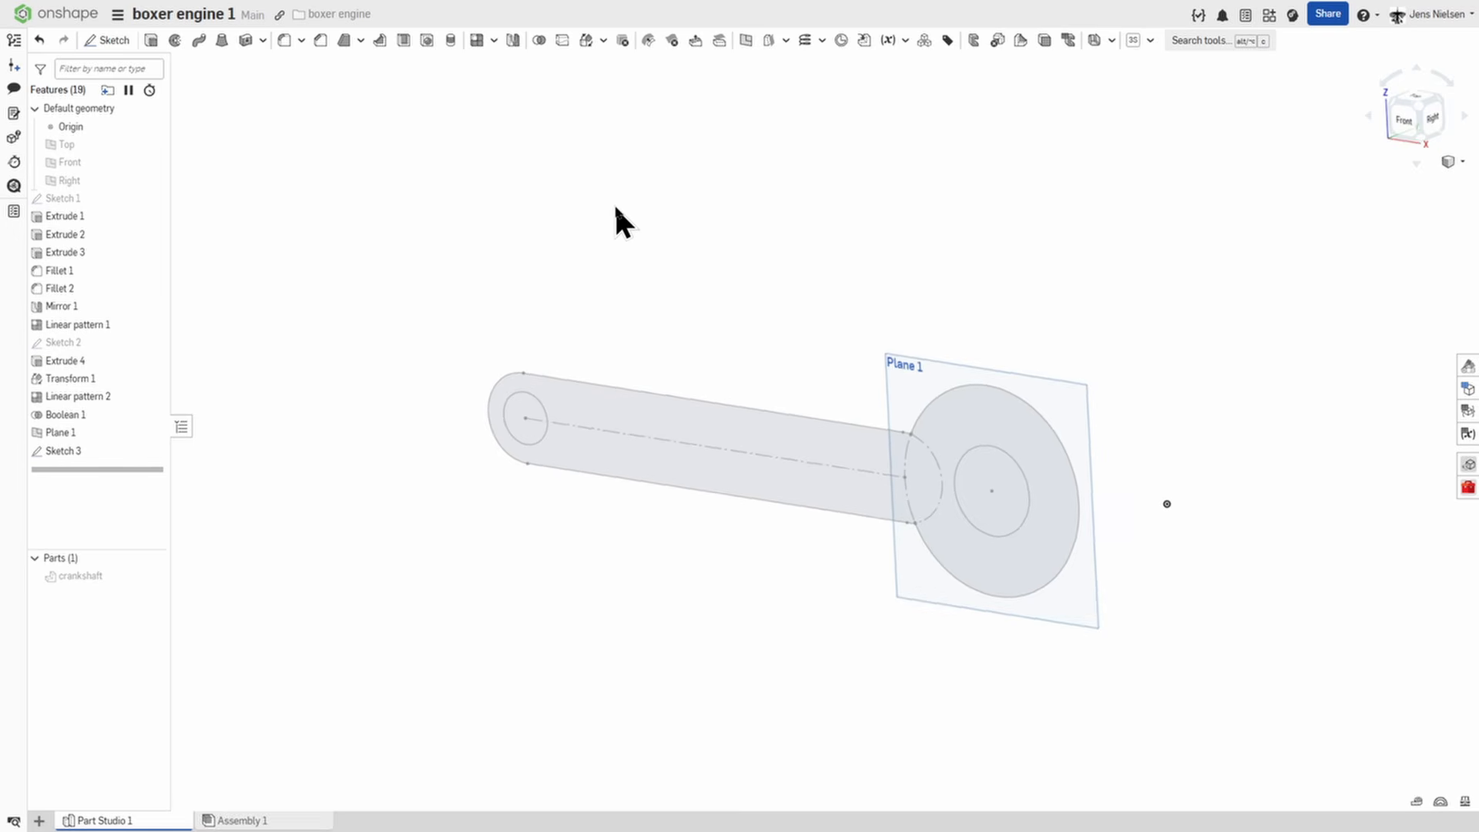
# Hide the planes, show the crankshaft and turn off the section view.
pyautogui.press('p')
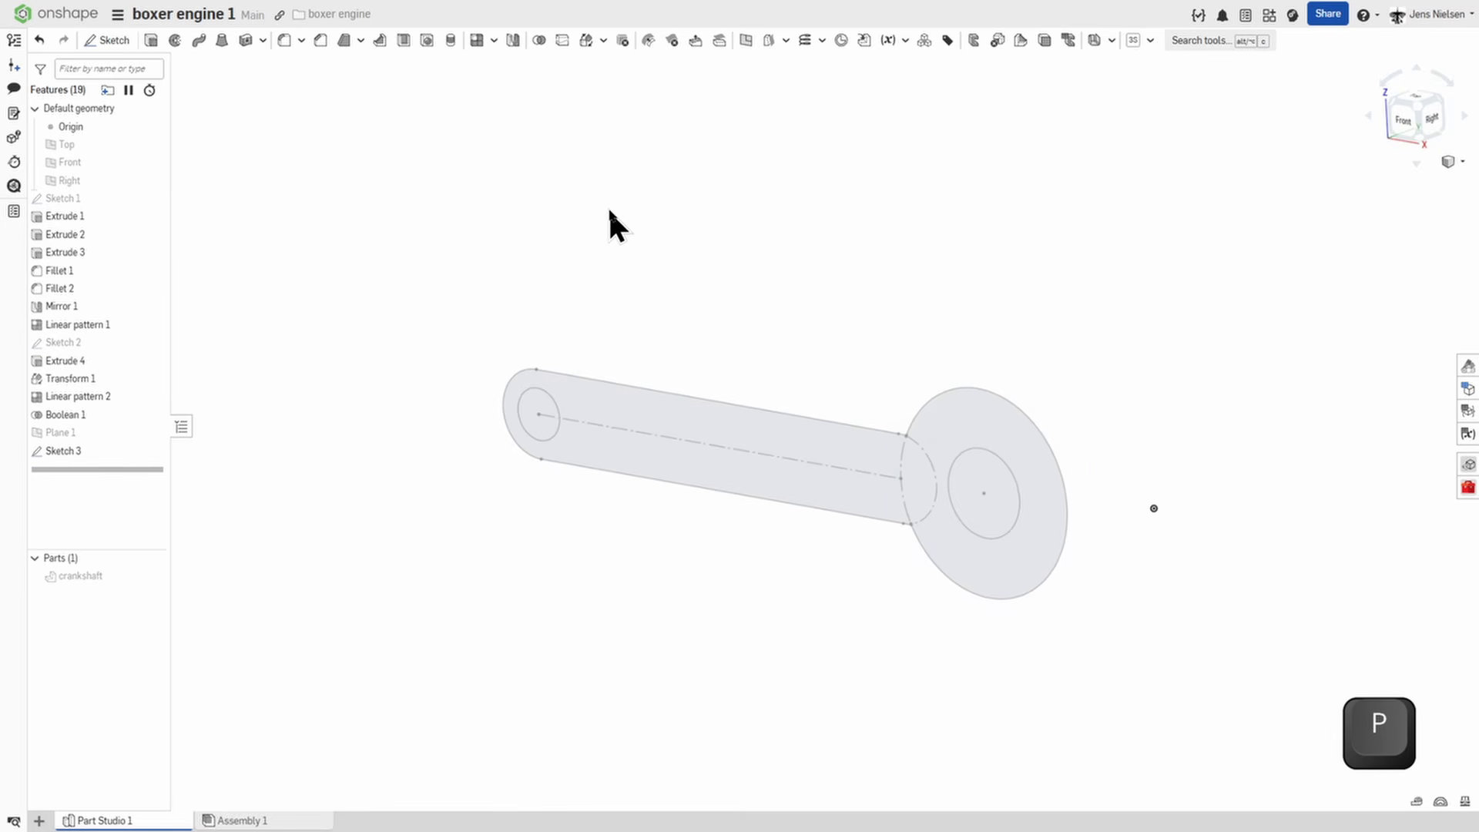
pyautogui.click(152, 574)
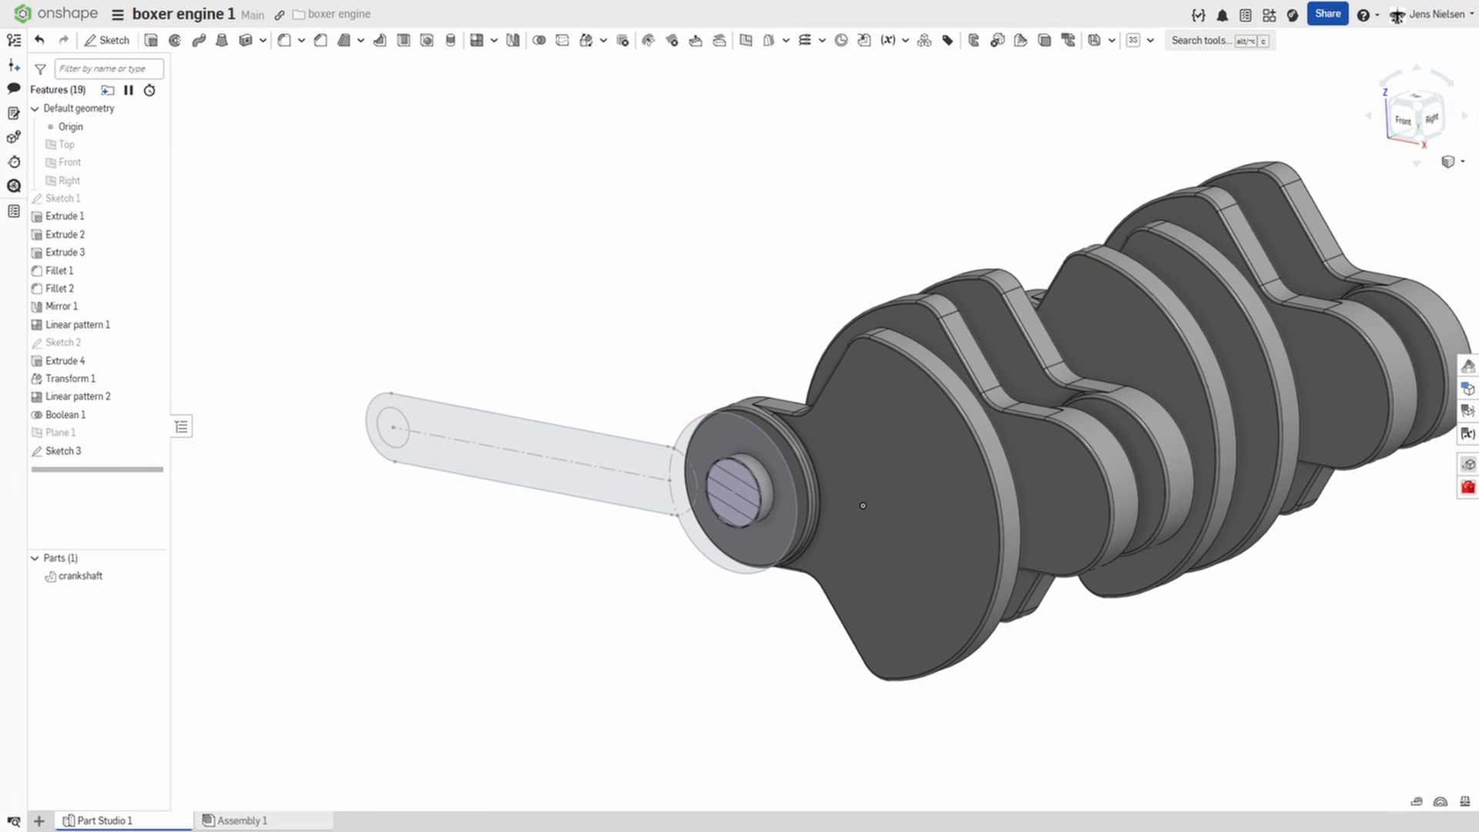
pyautogui.click(1453, 162)
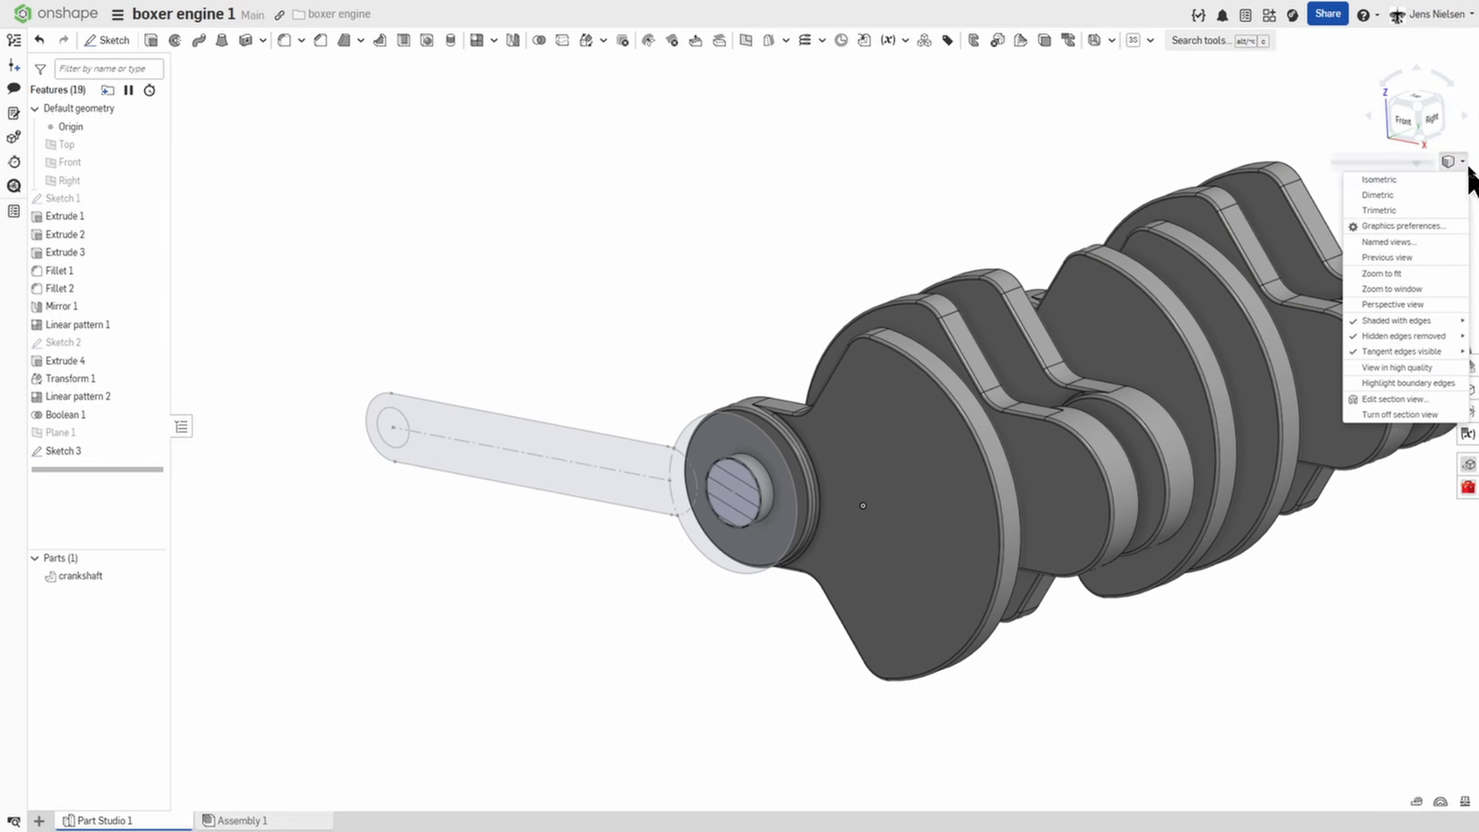
pyautogui.click(1409, 416)
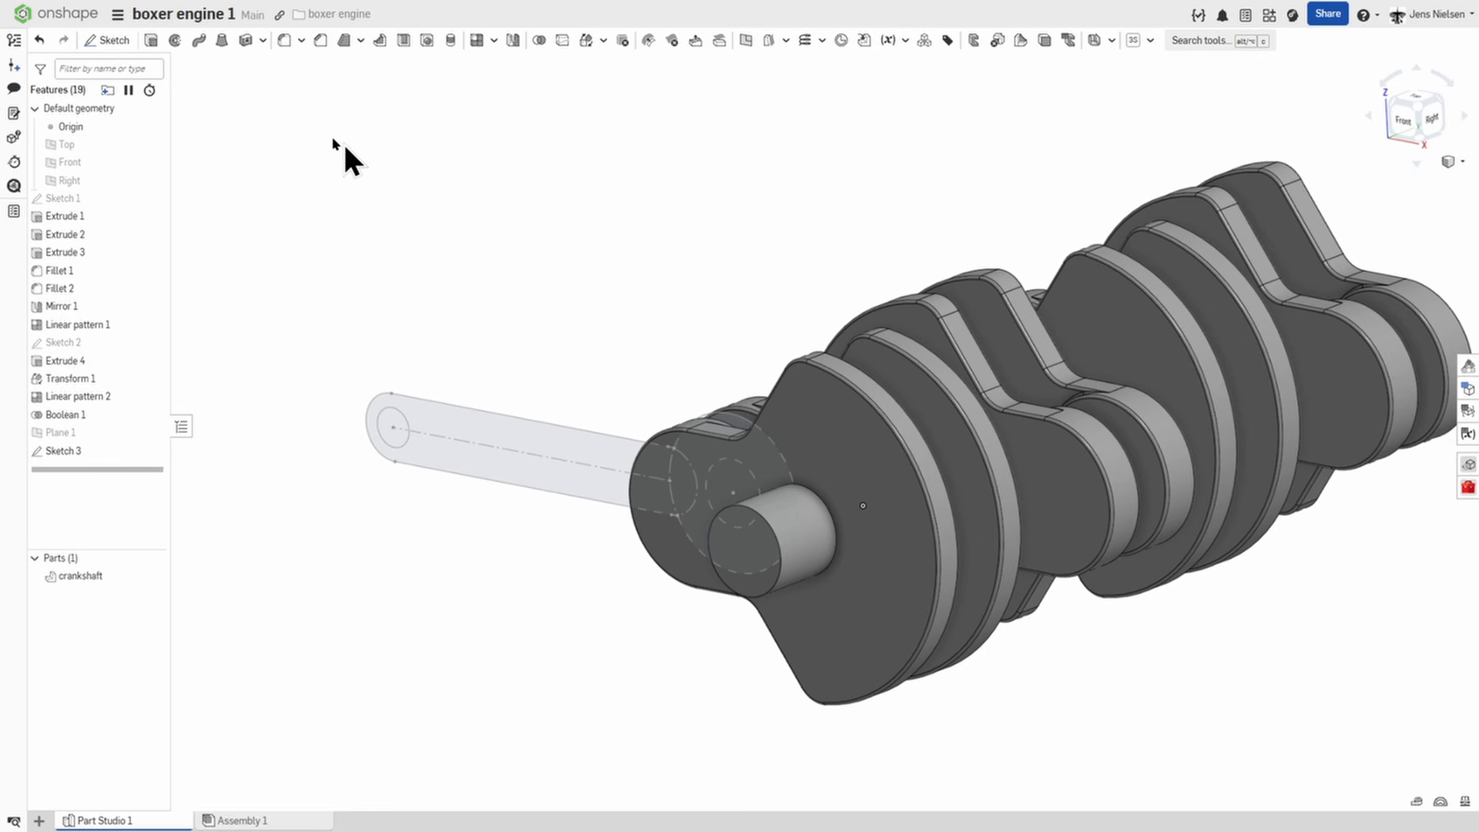
# Extrude the connecting rod sketch as a new part up to the inner face of the crank web beside the first pin.
pyautogui.click(88, 452)
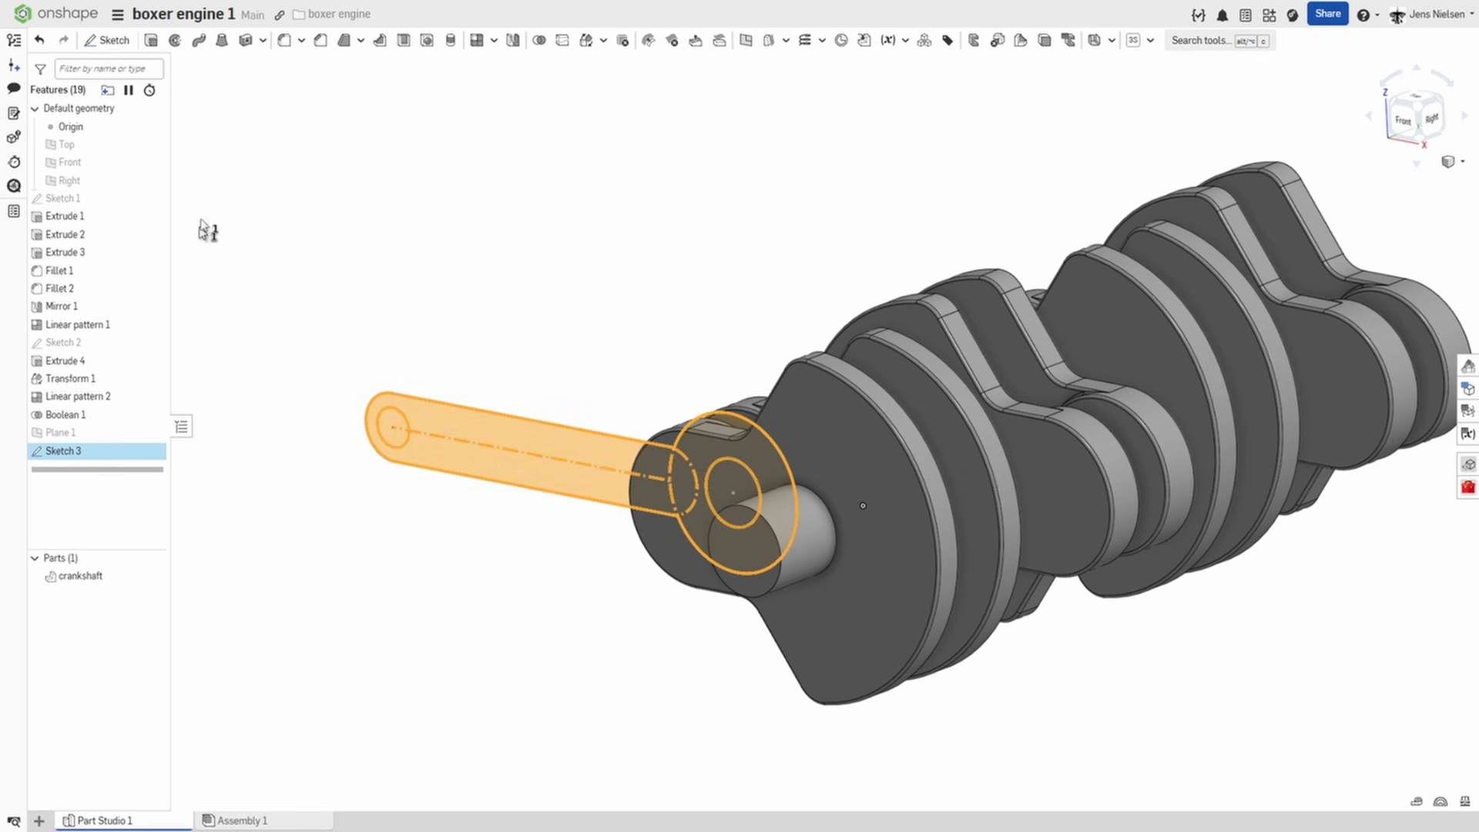
pyautogui.click(160, 46)
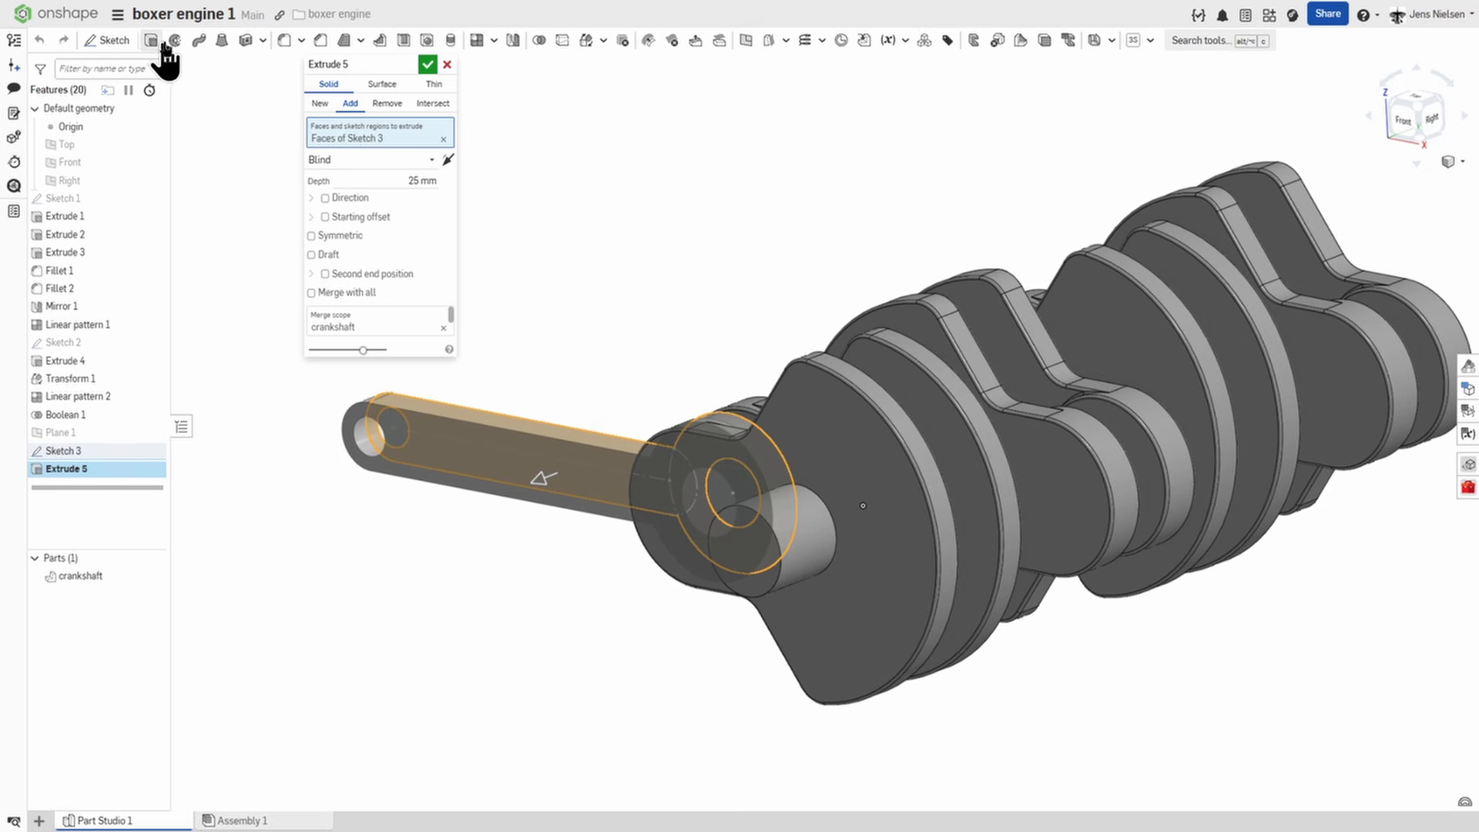
pyautogui.click(317, 105)
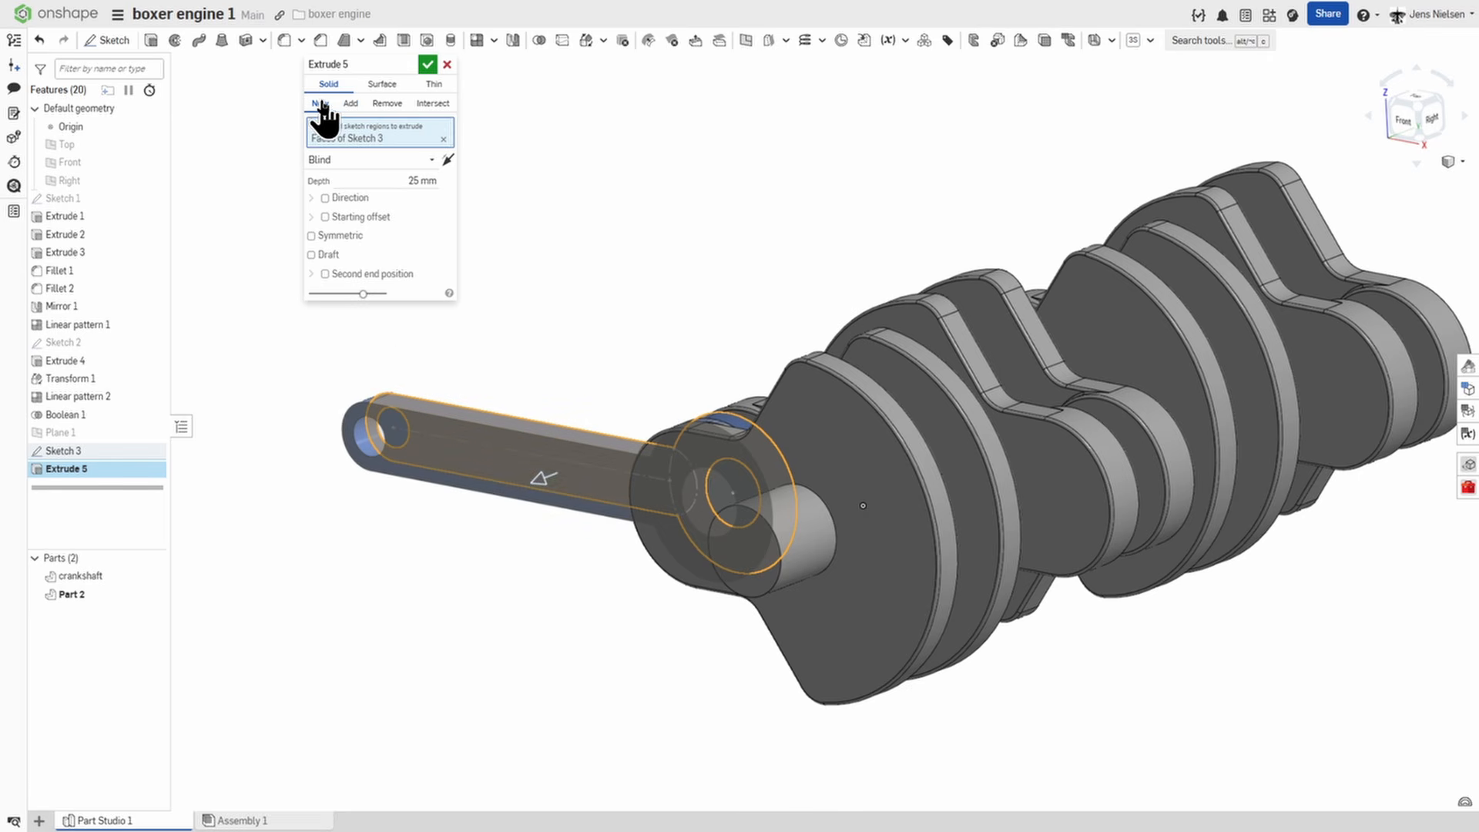
pyautogui.click(428, 158)
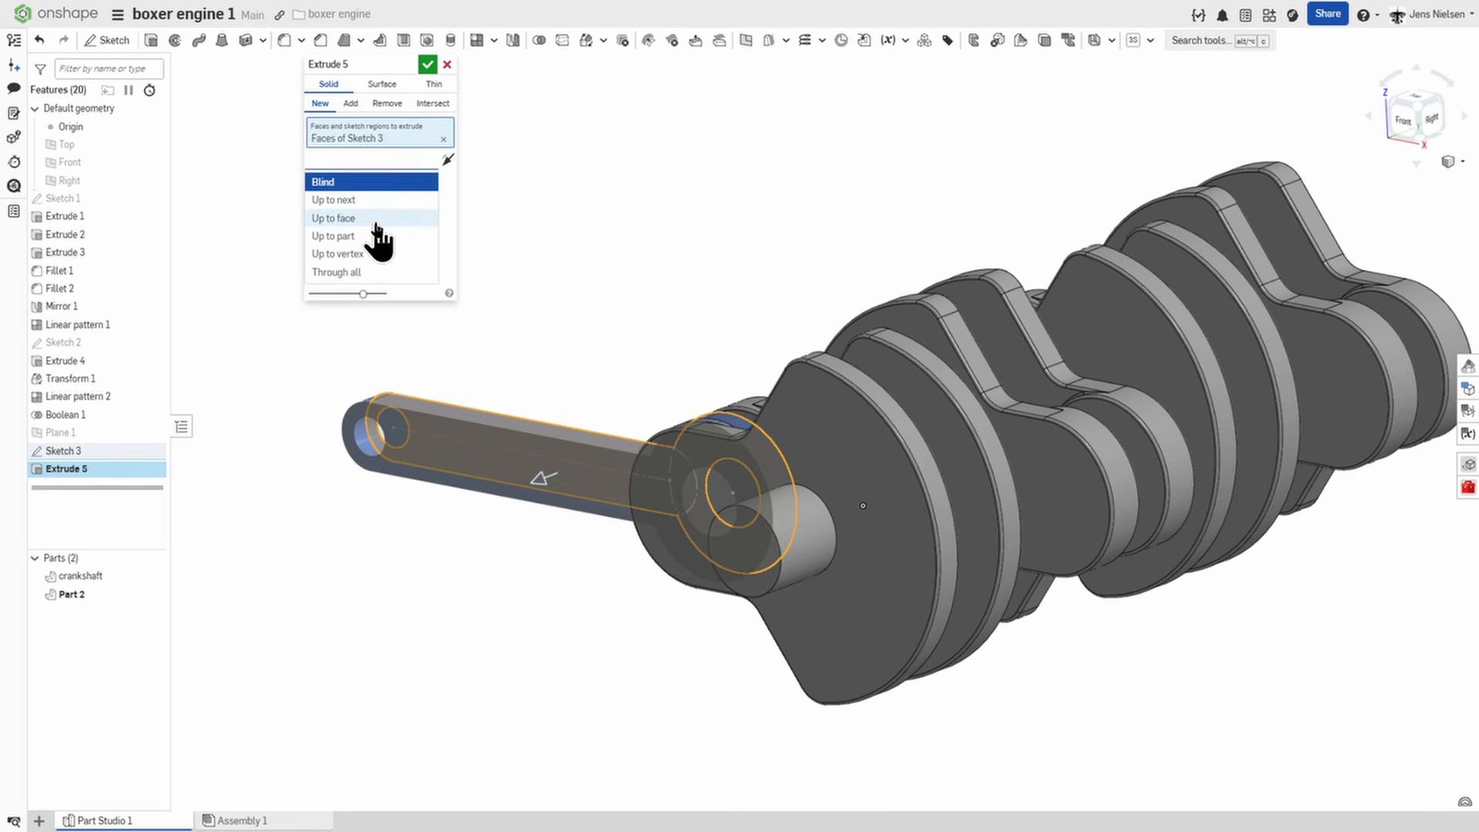
pyautogui.click(375, 220)
pyautogui.scroll(3, 694, 416)
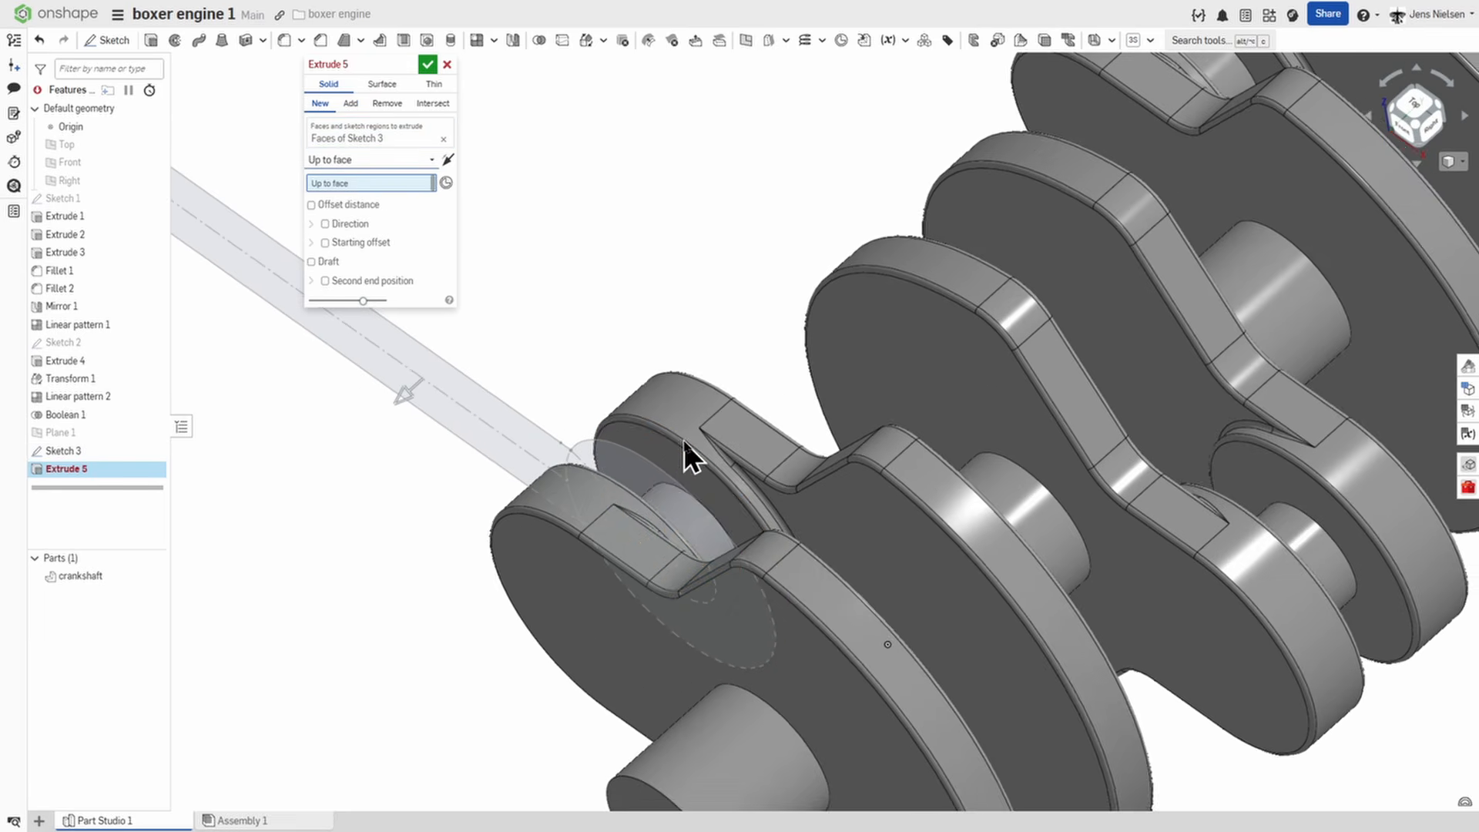
pyautogui.click(672, 455)
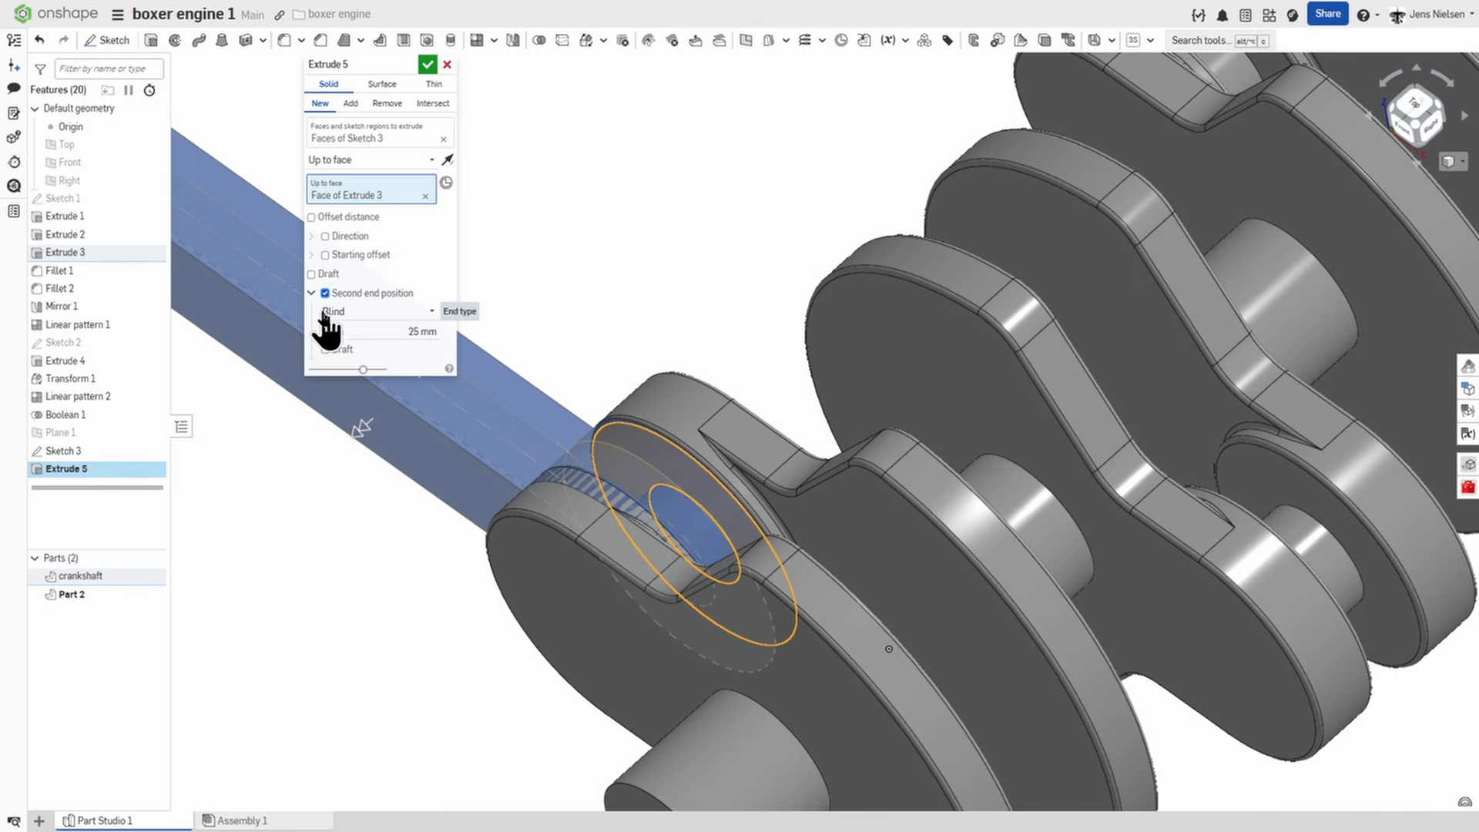
# Set the extrusion's second end position to Up to face on the opposite crank web's inner face and accept the extrusion.
pyautogui.click(427, 312)
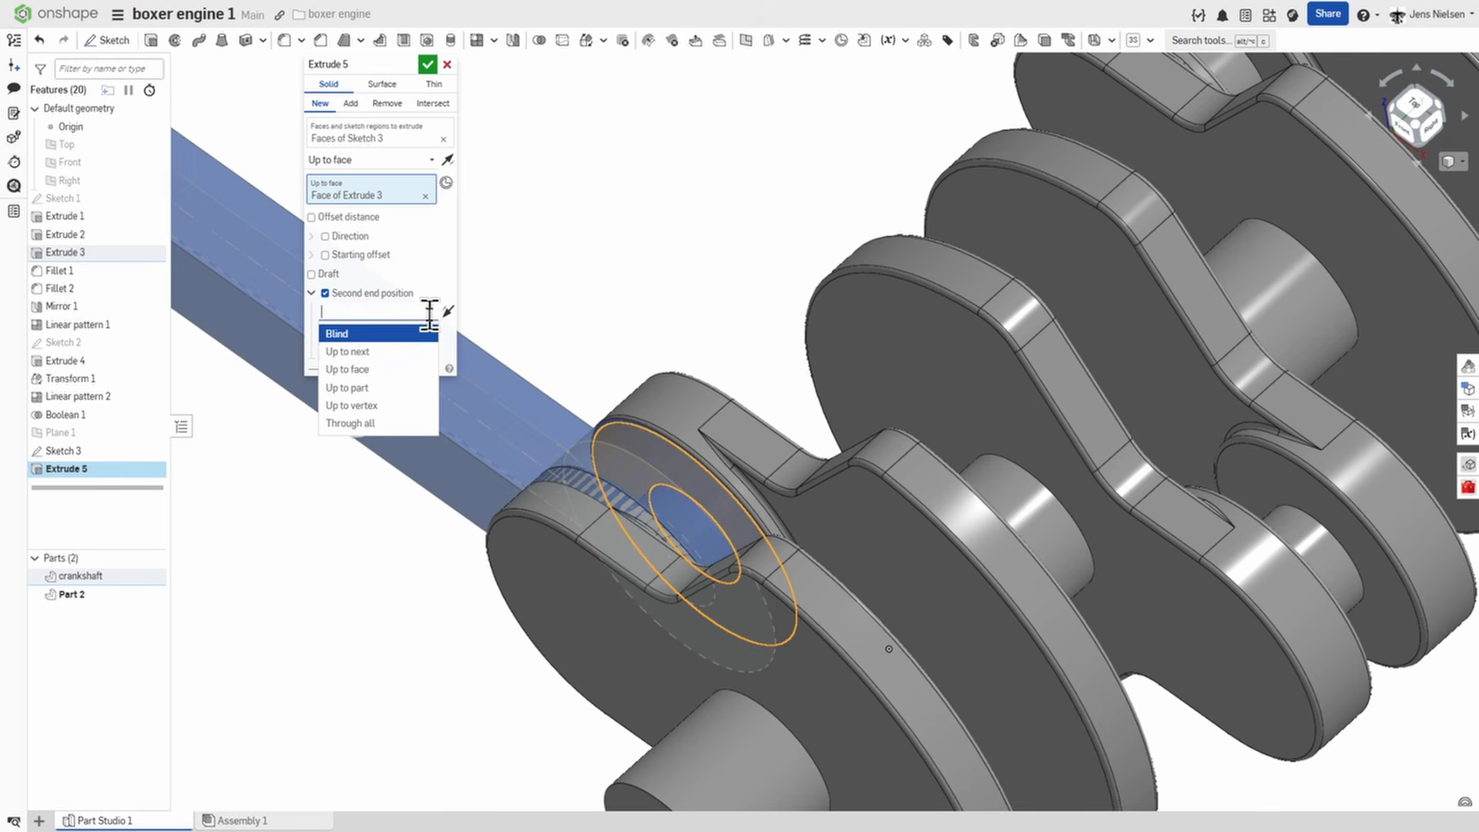
pyautogui.click(389, 370)
pyautogui.moveTo(462, 357); pyautogui.dragTo(363, 182, button='right')
pyautogui.click(756, 330)
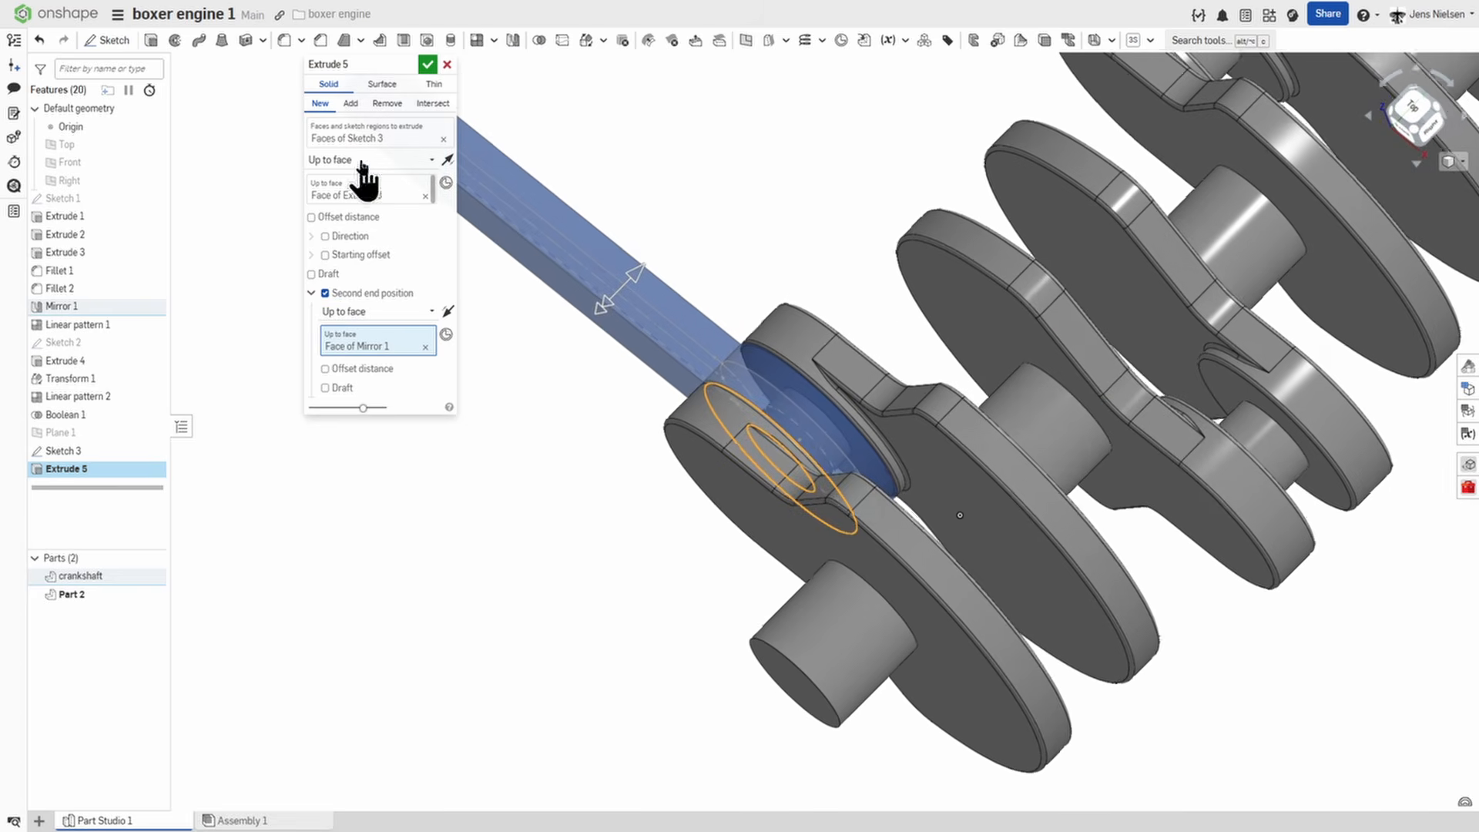
pyautogui.click(426, 63)
# Hide the crankshaft and fillet the two edges where the rod's shank meets its large end with a 36 mm radius.
pyautogui.moveTo(474, 181); pyautogui.dragTo(587, 264, button='right')
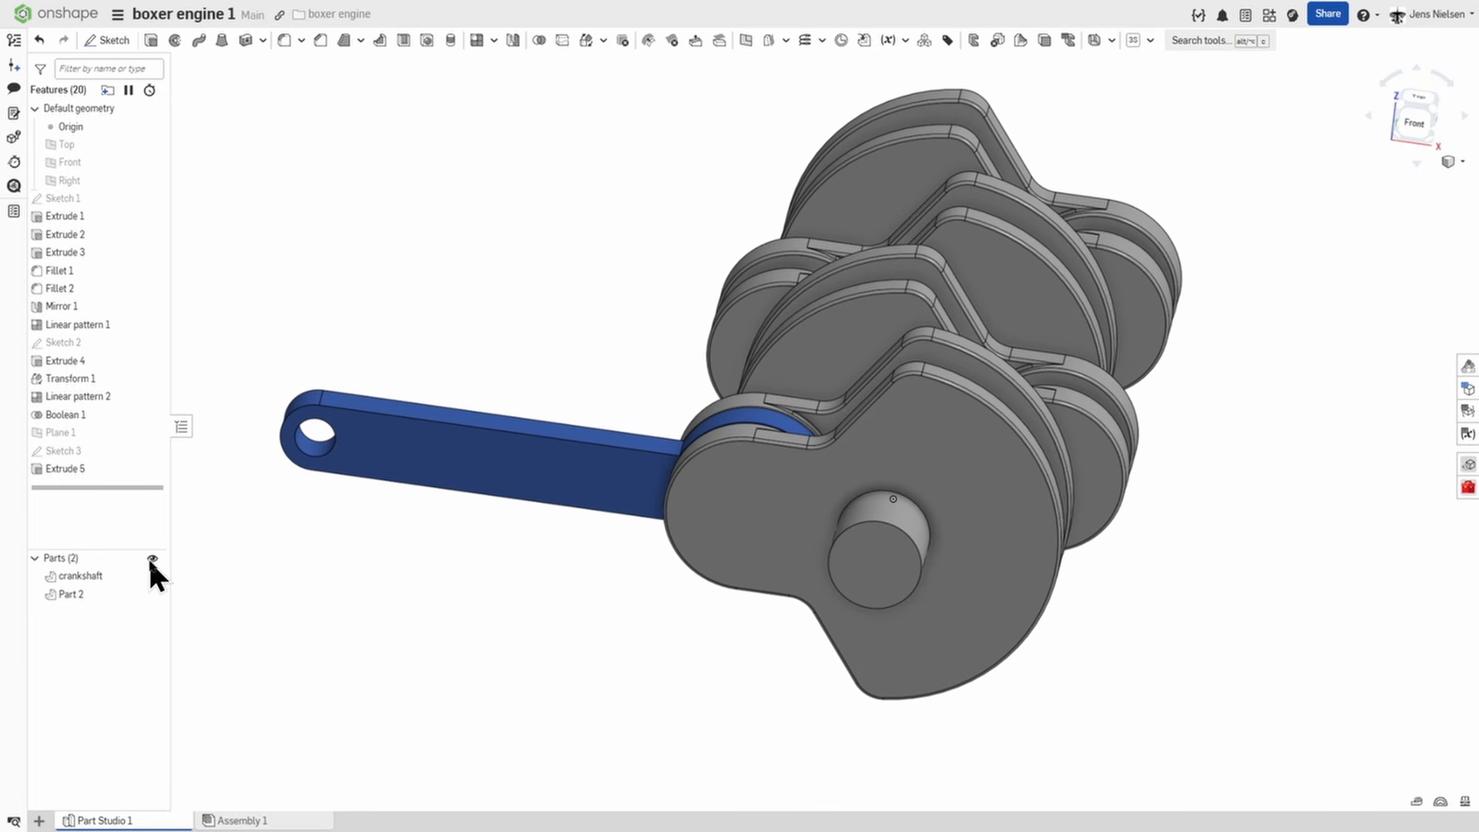
pyautogui.click(152, 576)
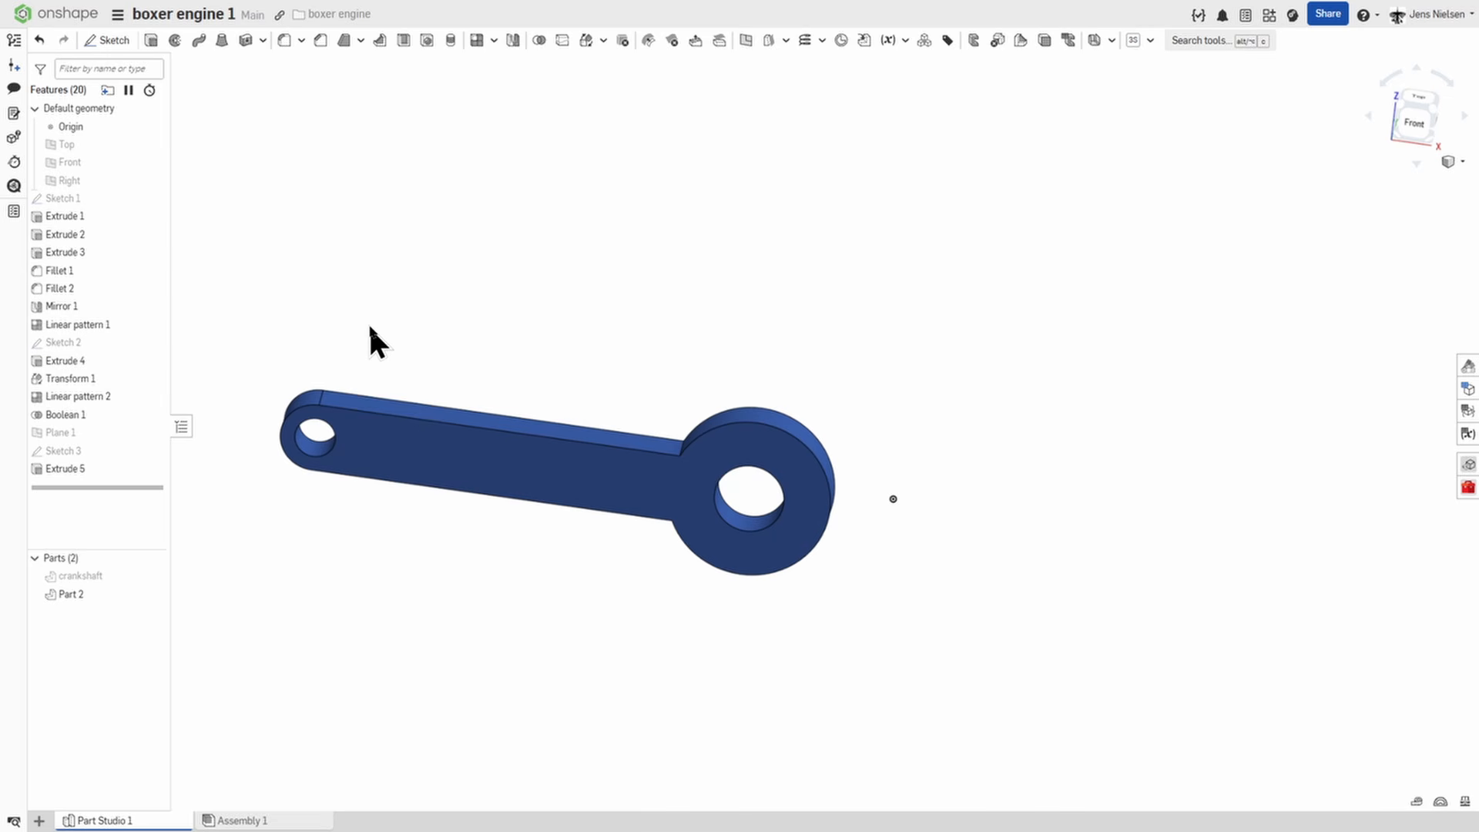
pyautogui.hotkey('shift', 'f')
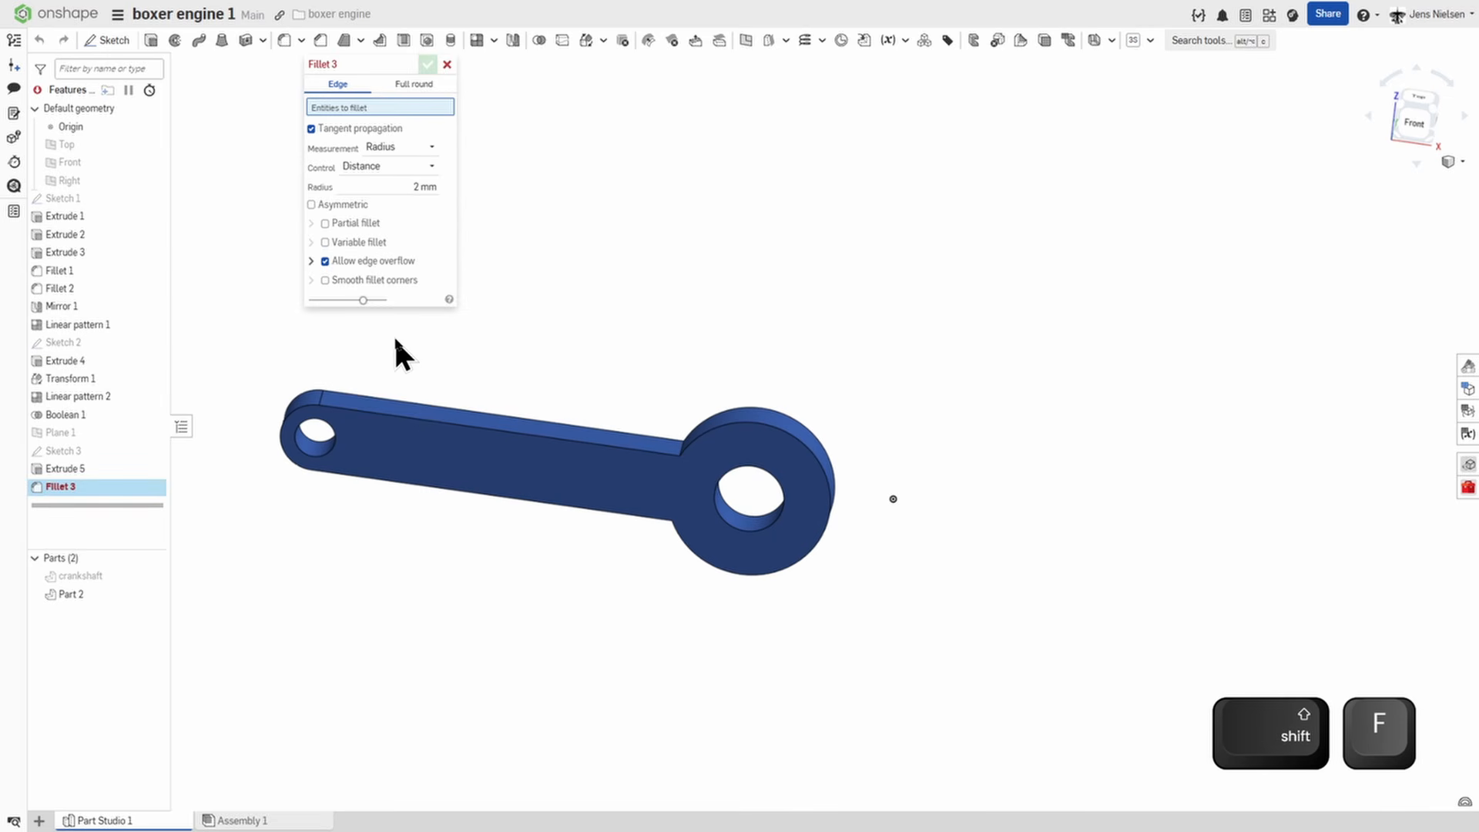
pyautogui.click(419, 187)
pyautogui.write('3')
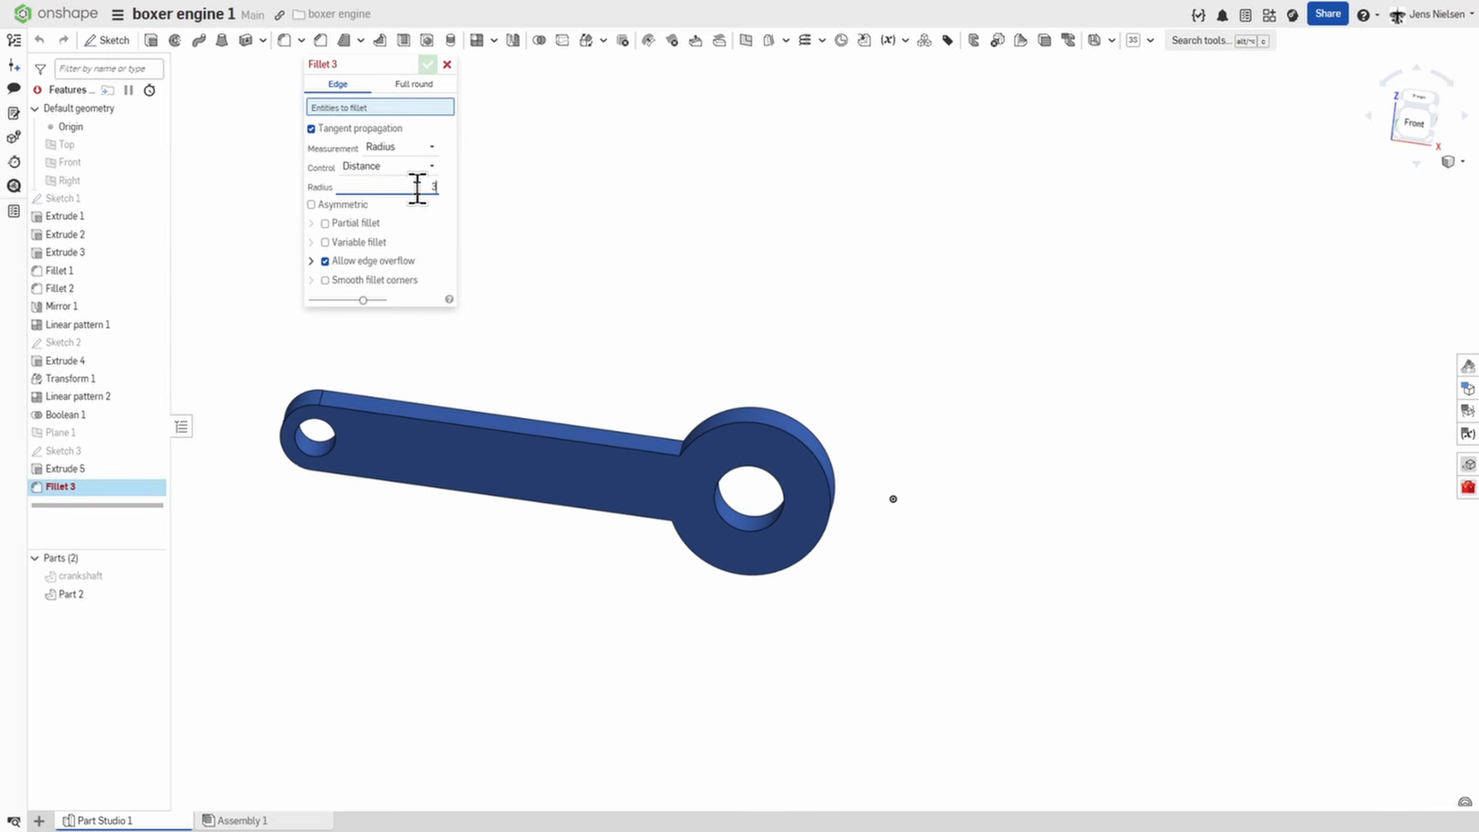
pyautogui.write('4')
pyautogui.press('BackSpace')
pyautogui.write('6')
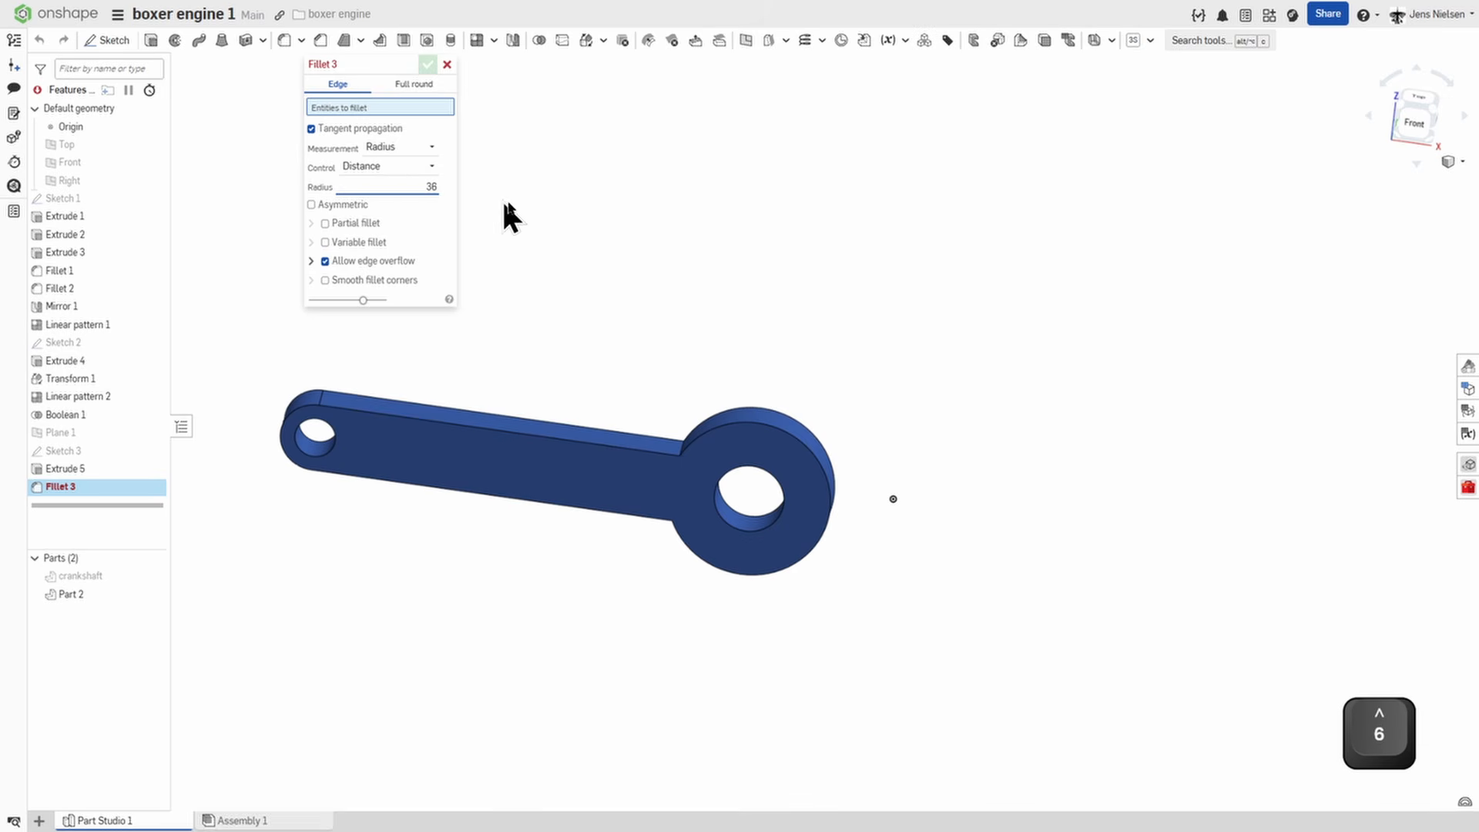
pyautogui.scroll(4, 626, 257)
pyautogui.moveTo(626, 258); pyautogui.dragTo(763, 419, button='right')
pyautogui.click(733, 297)
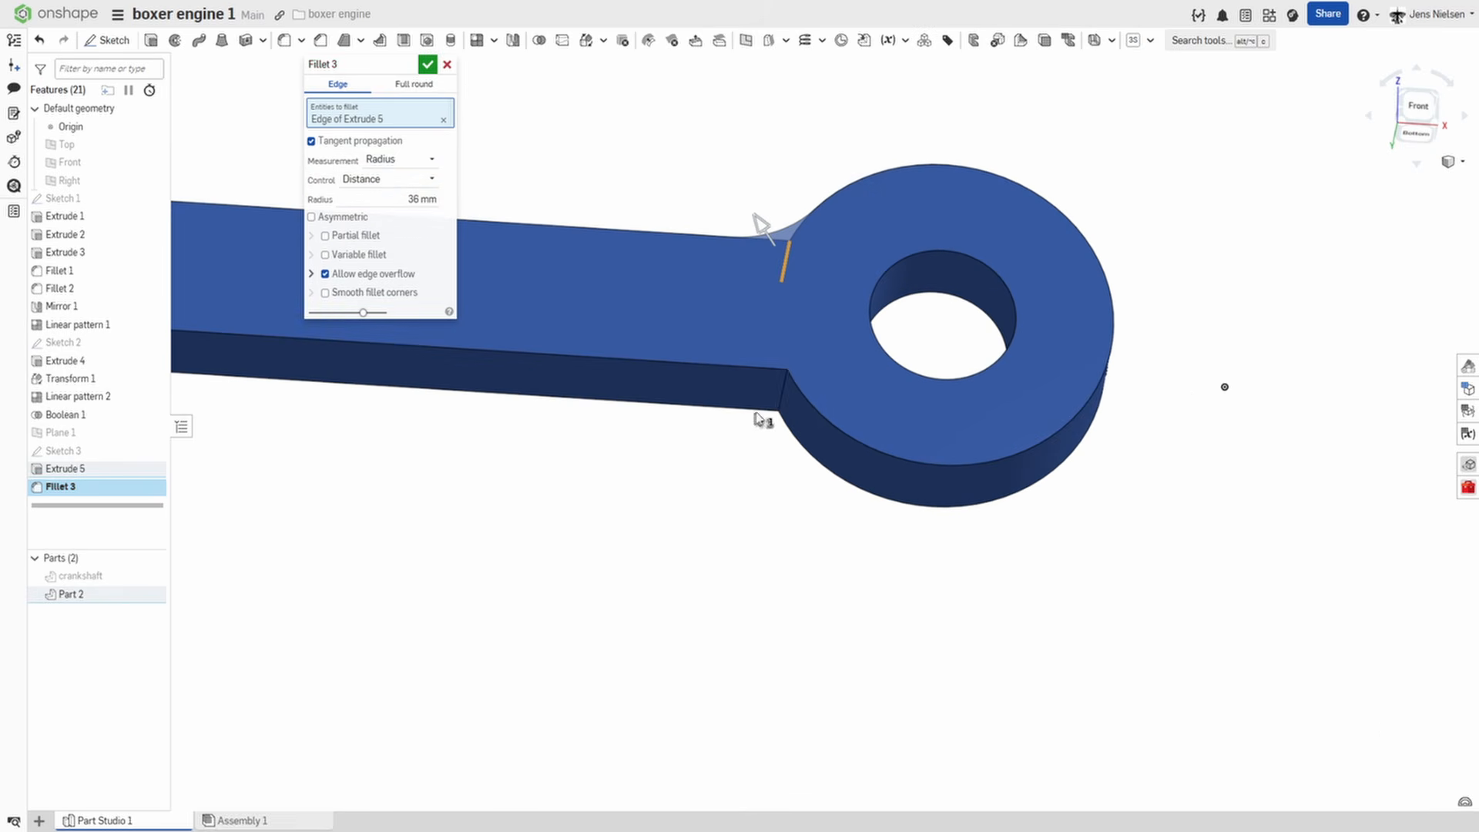
pyautogui.click(783, 393)
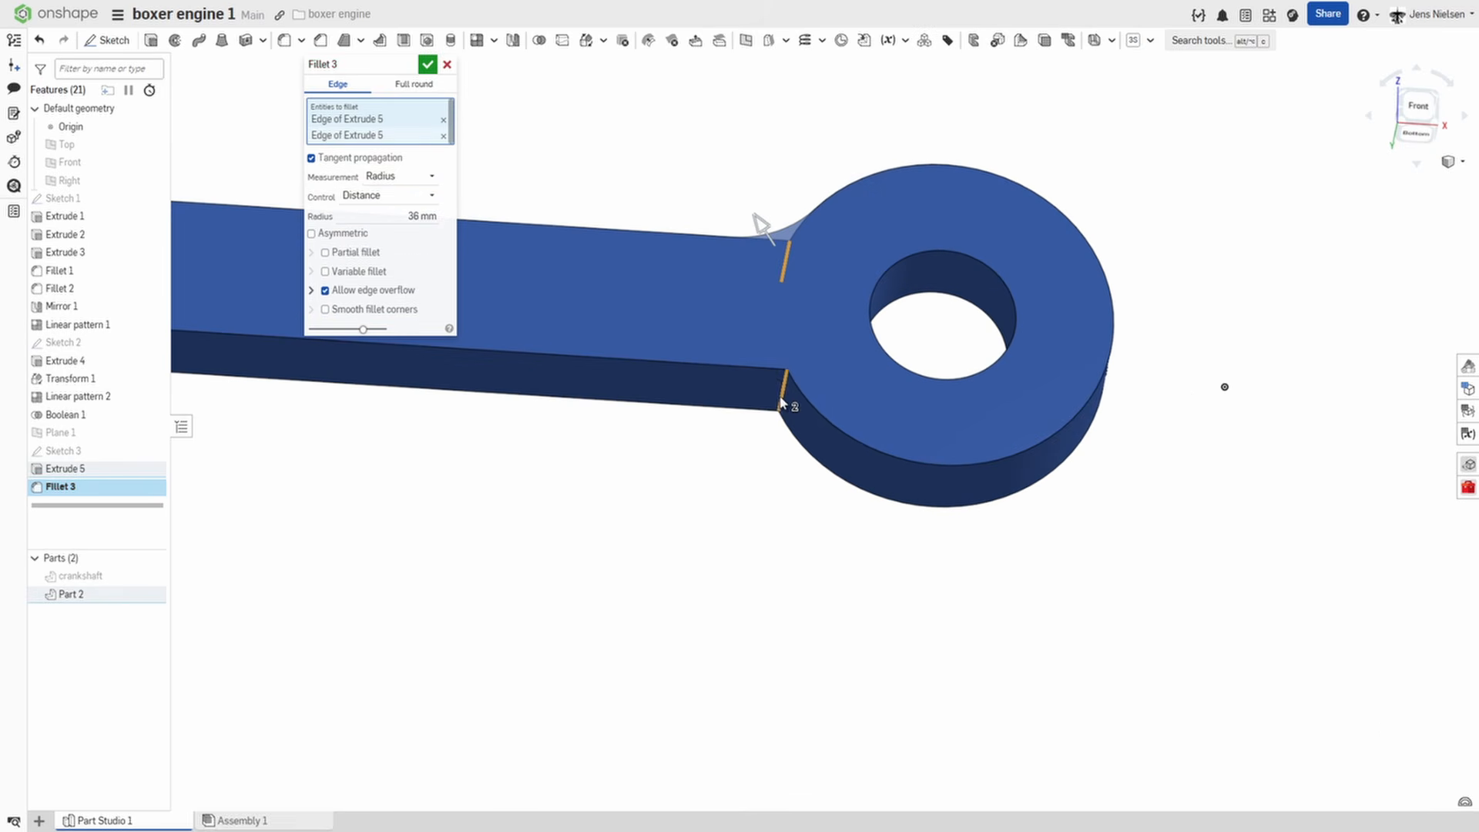
pyautogui.click(427, 64)
# Chamfer the rod's outer edges on both flat faces by 4 mm with equal distance and tangent propagation.
pyautogui.hotkey('shift', '7')
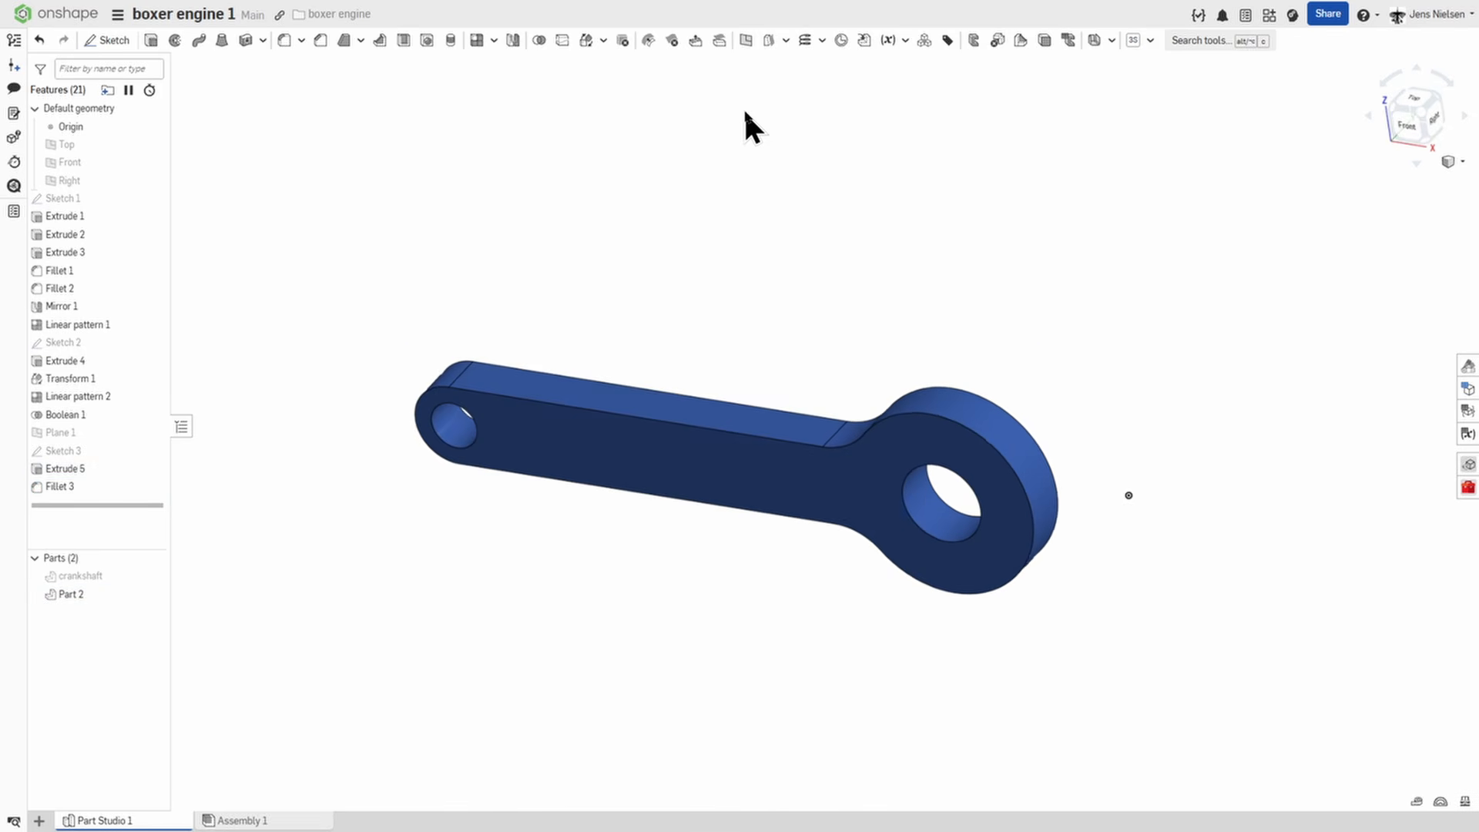
pyautogui.moveTo(735, 109); pyautogui.dragTo(739, 104, button='right')
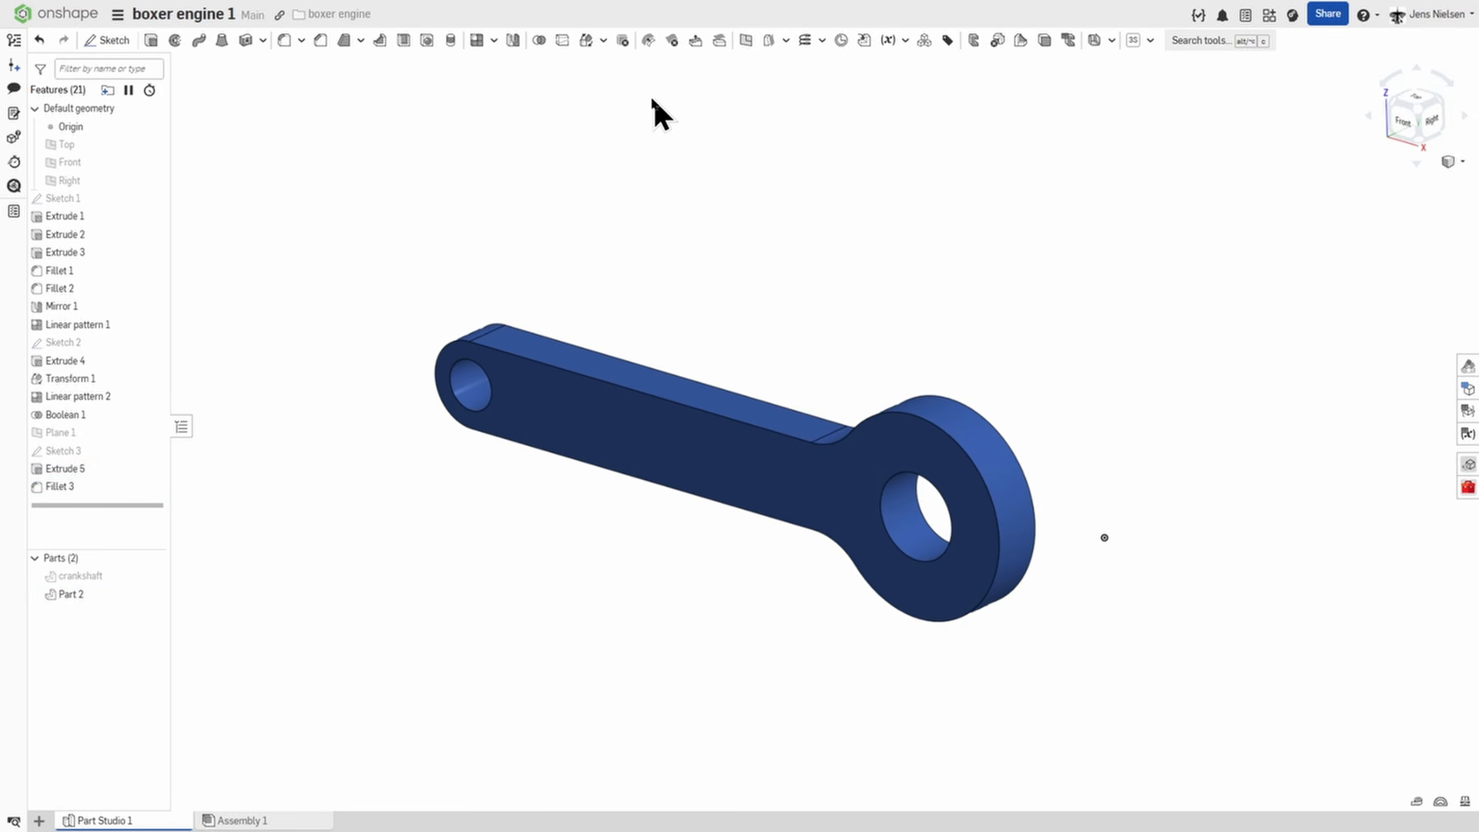
pyautogui.click(321, 42)
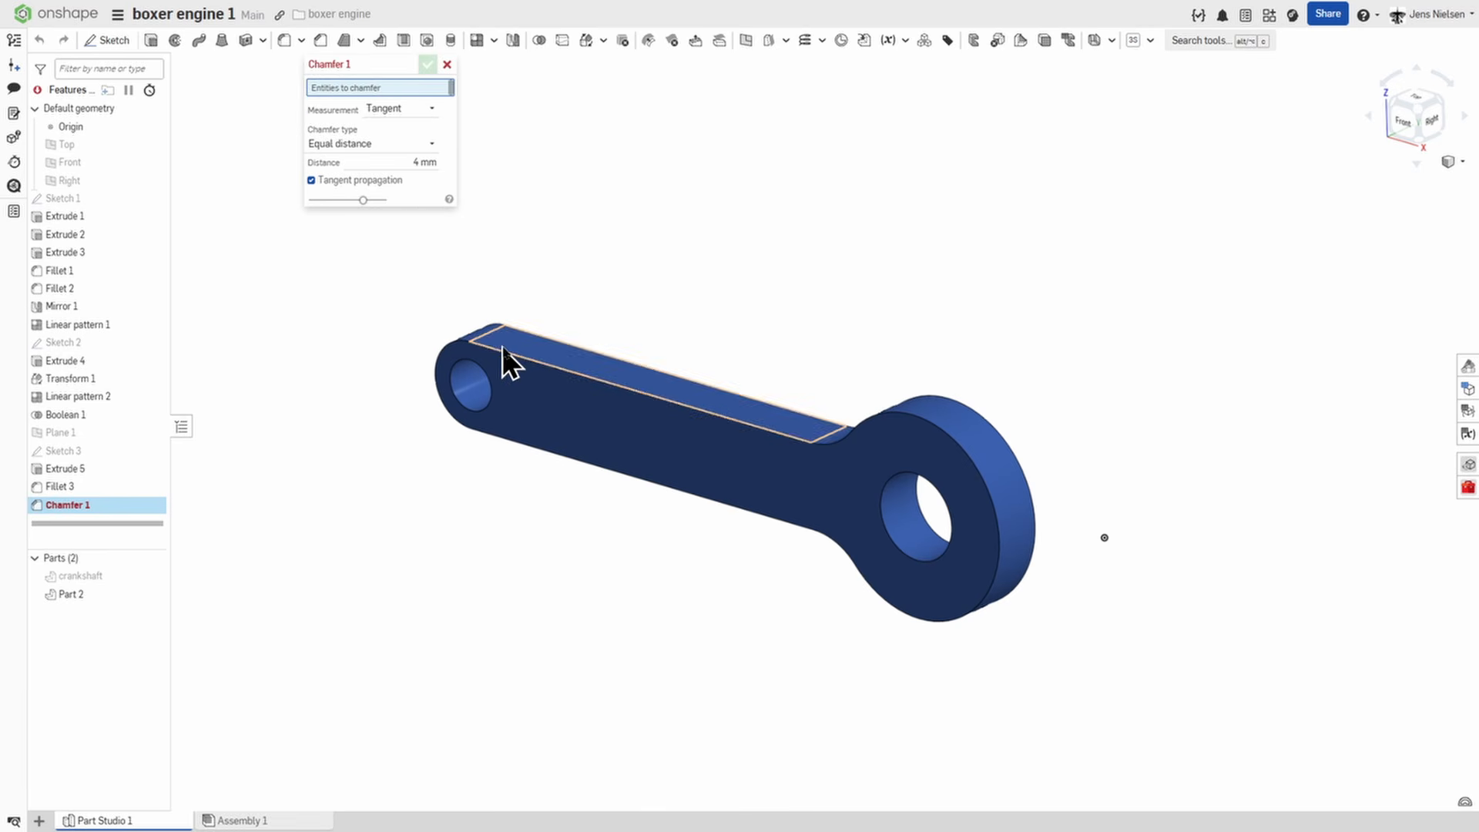
pyautogui.click(506, 356)
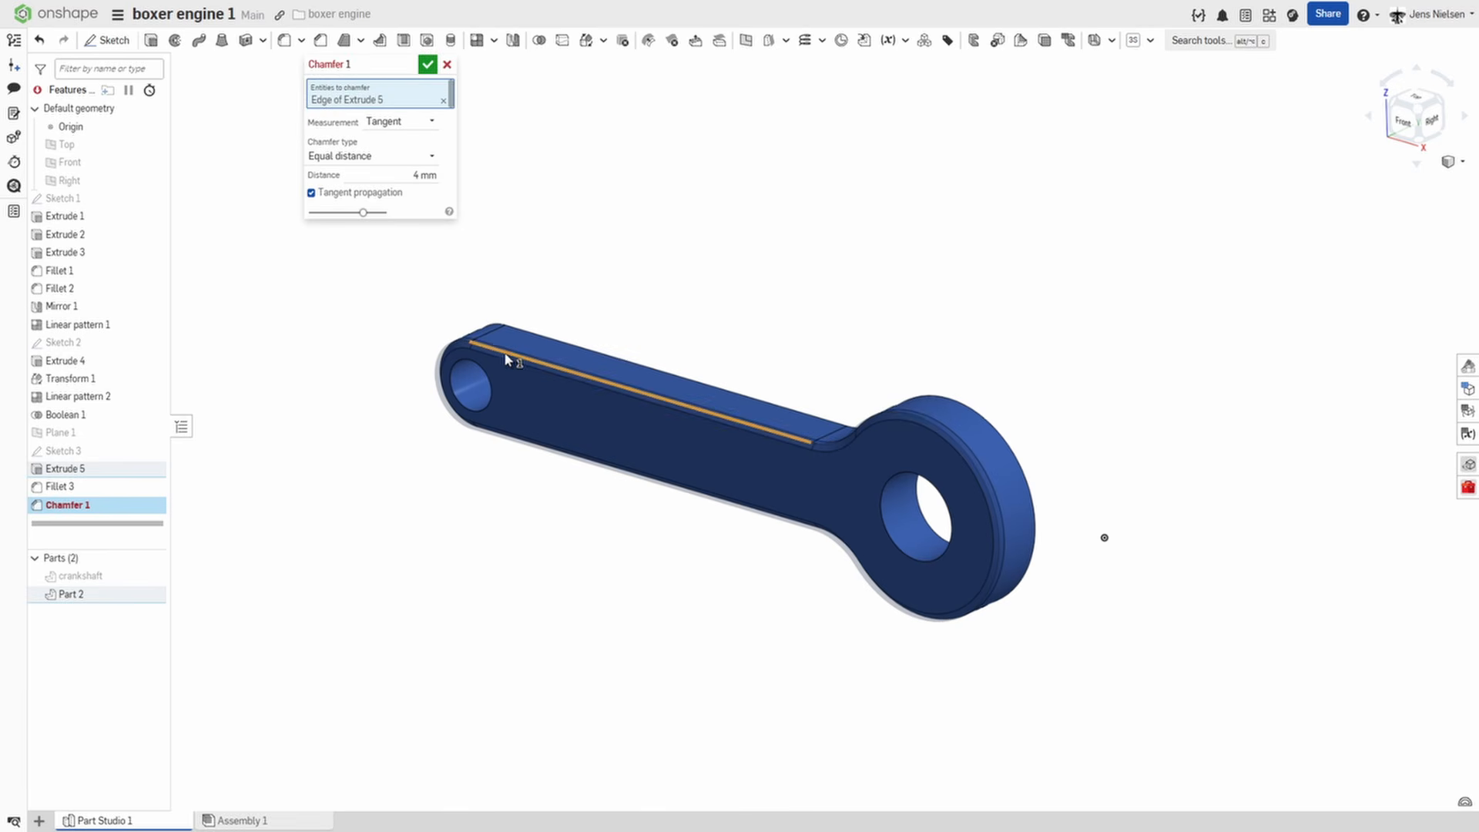
pyautogui.click(547, 344)
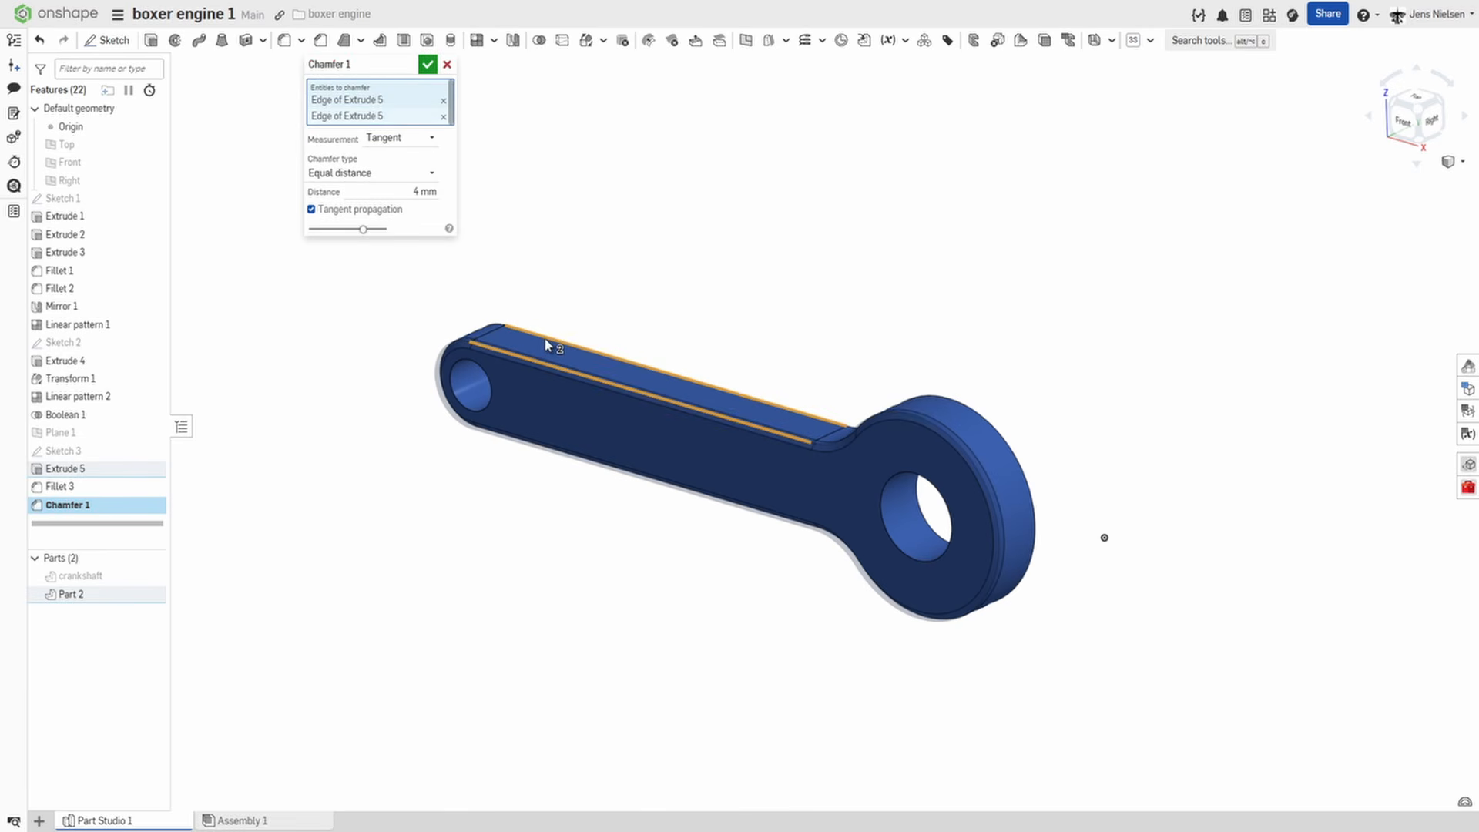
pyautogui.click(428, 65)
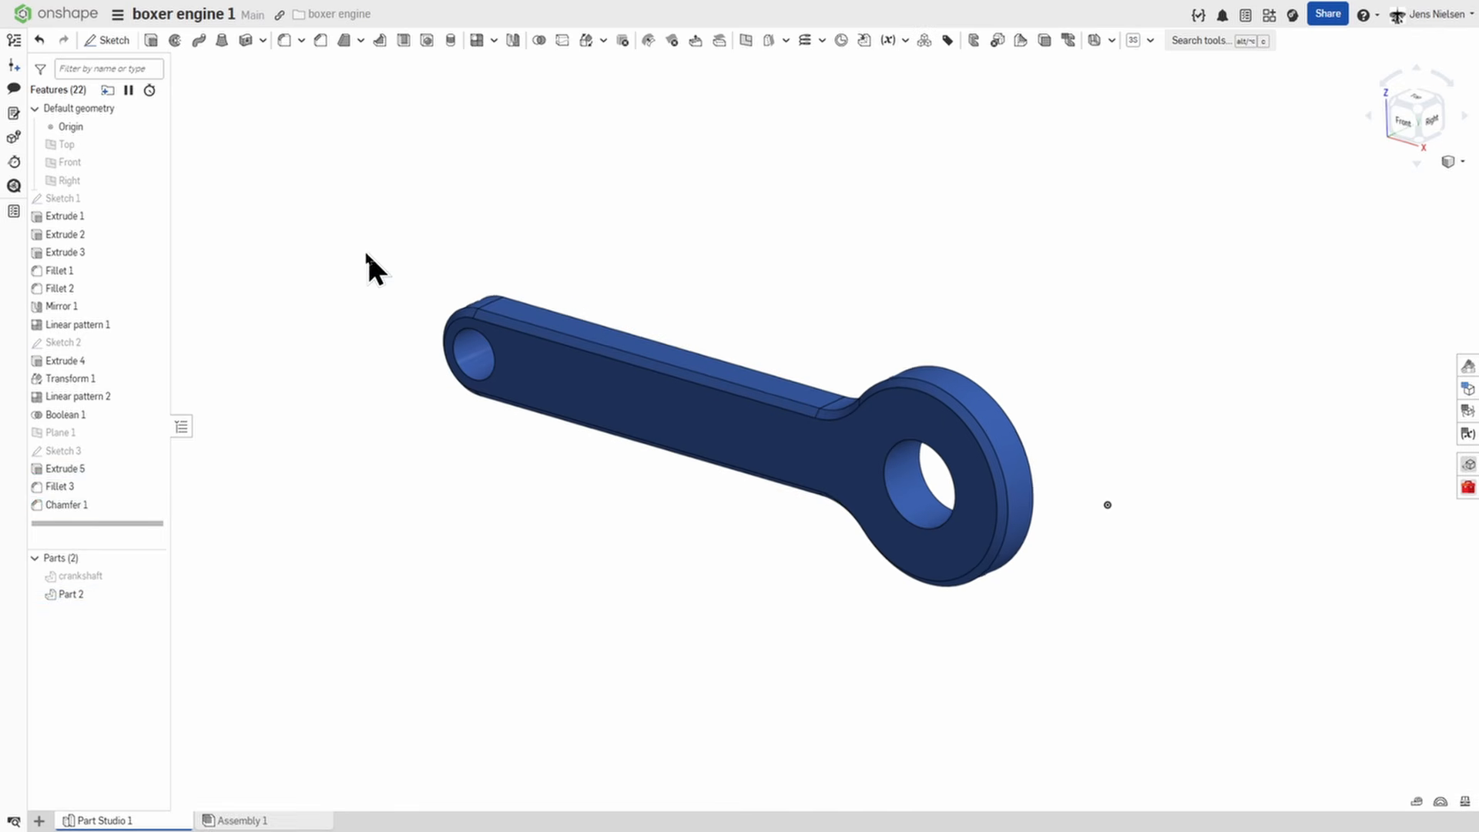
# Rename the connecting rod part as rod.
pyautogui.rightClick(75, 595)
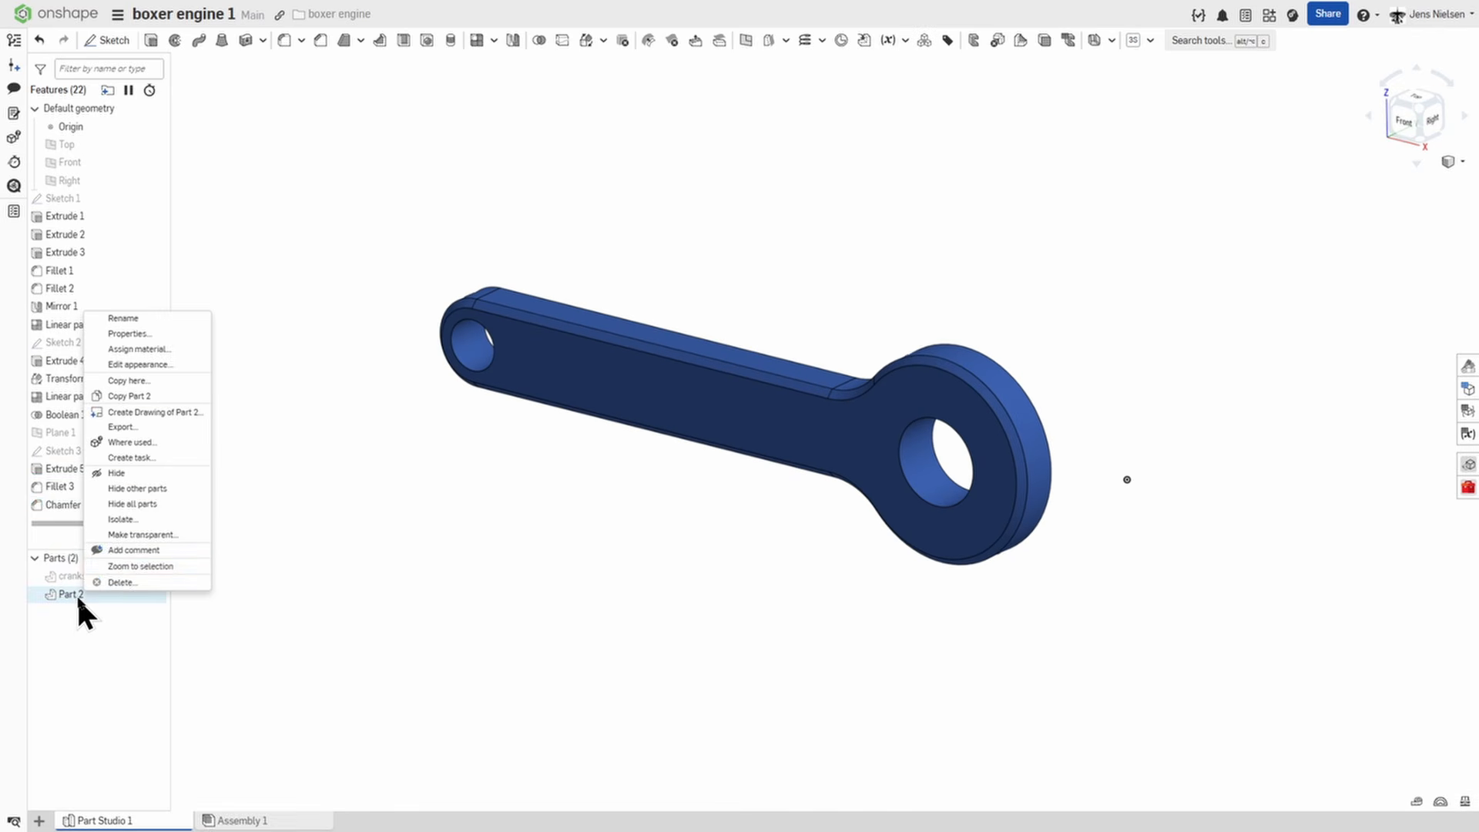
pyautogui.click(145, 320)
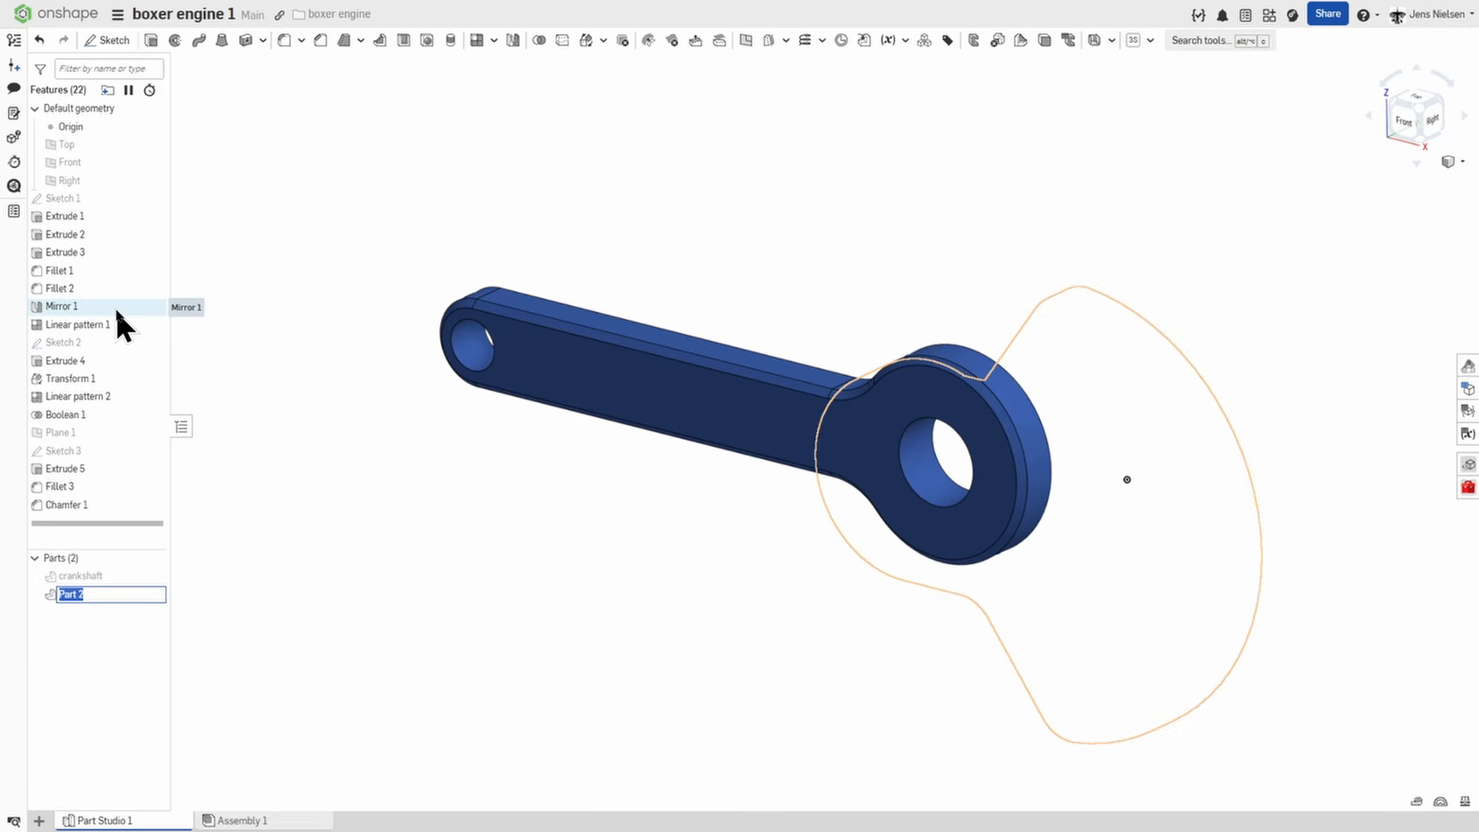
pyautogui.write('rod')
pyautogui.press('Return')
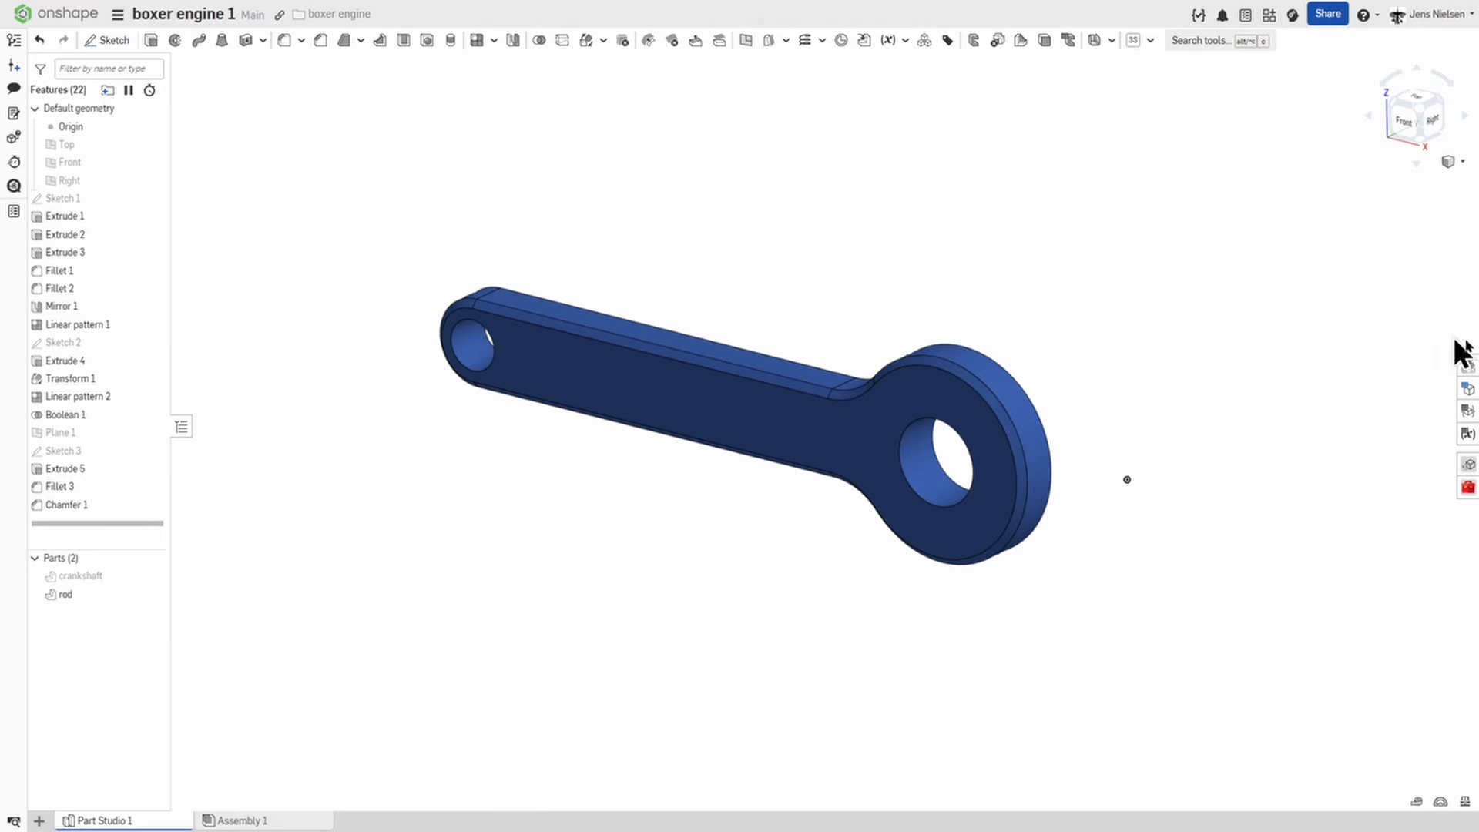
# Start a sketch on Plane 1 and project the edge of the rod's small-end hole into it.
pyautogui.press('s')
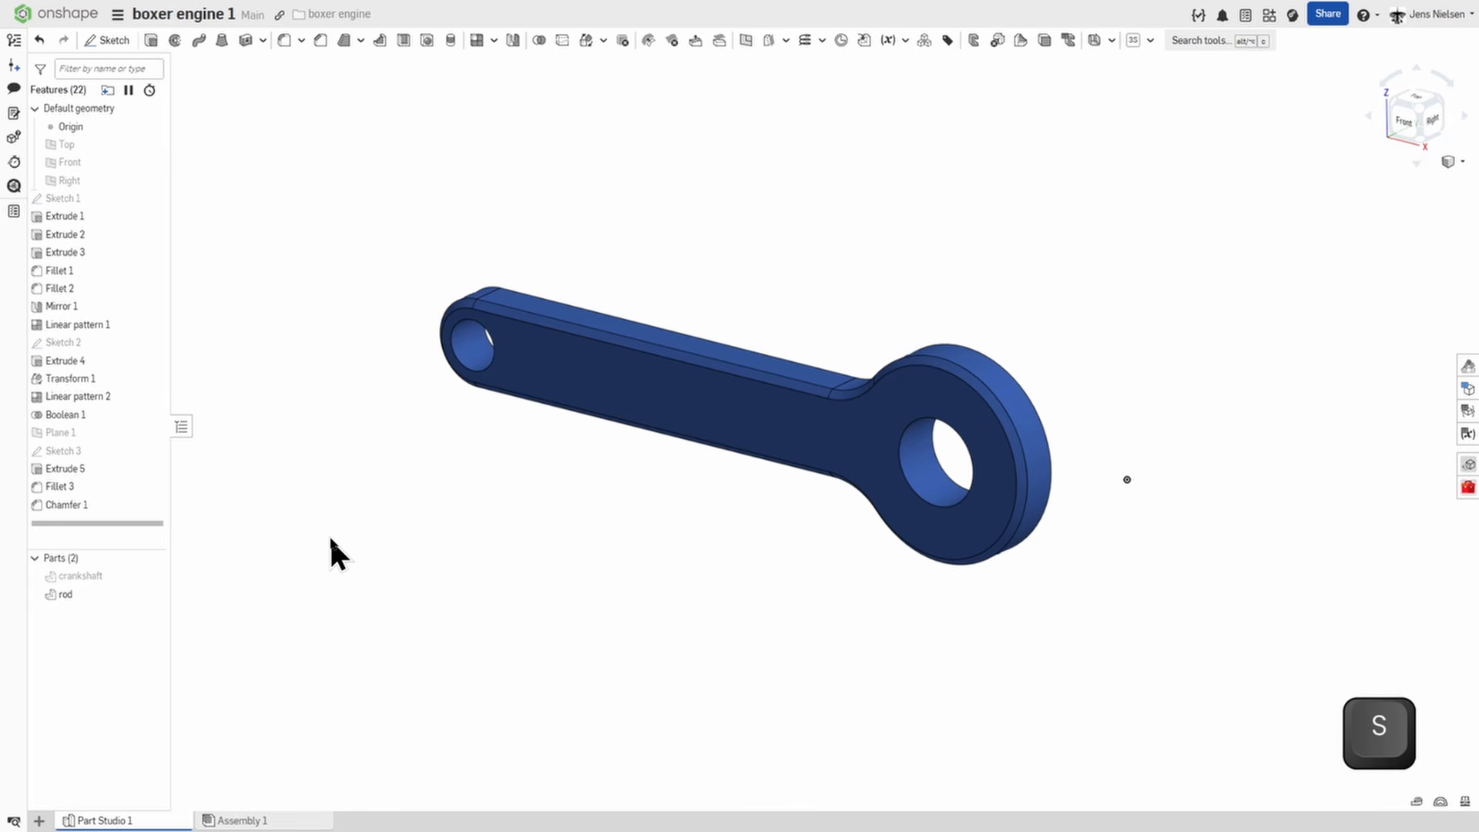
pyautogui.click(344, 526)
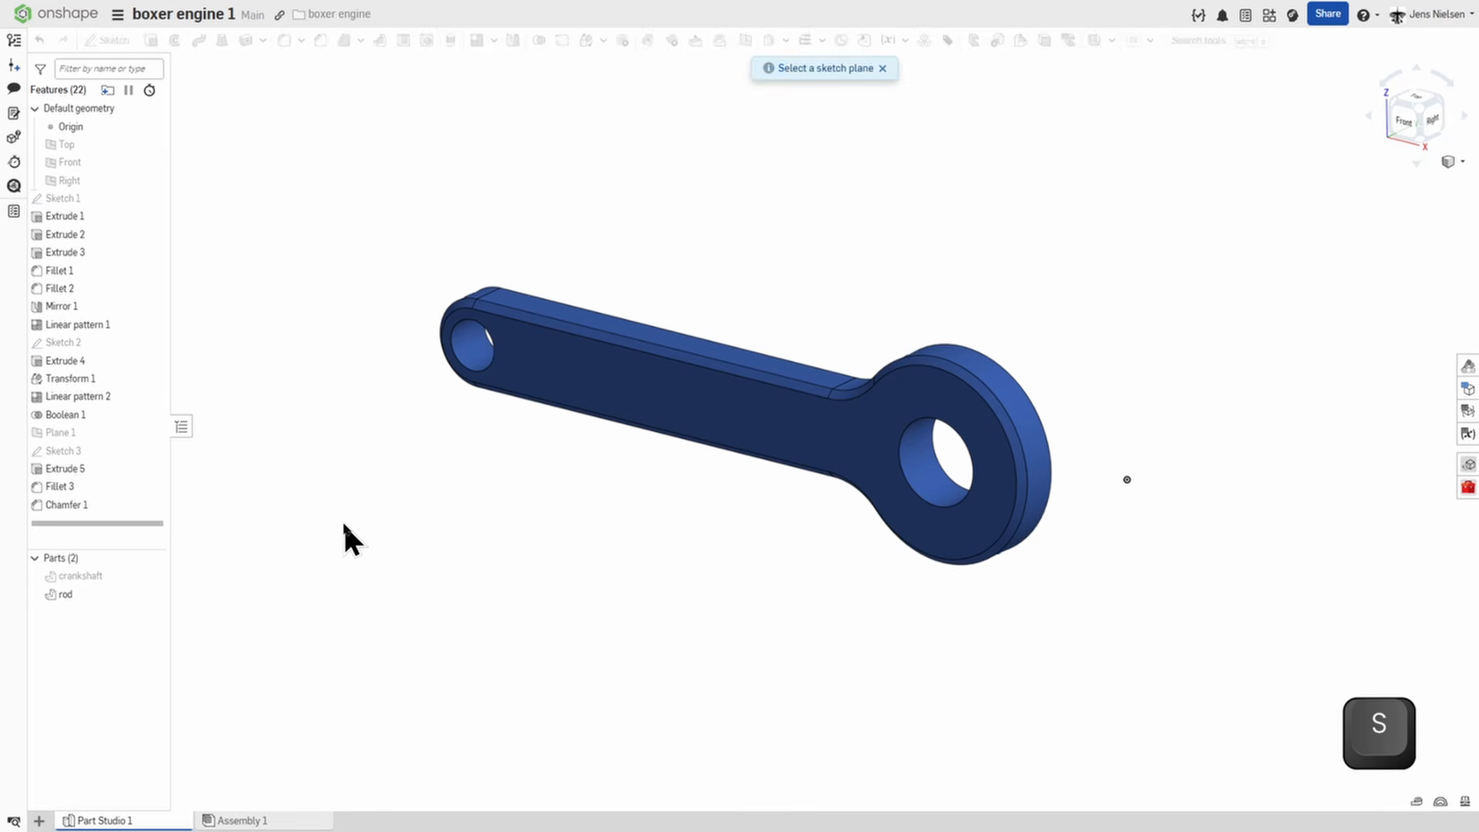
pyautogui.click(62, 433)
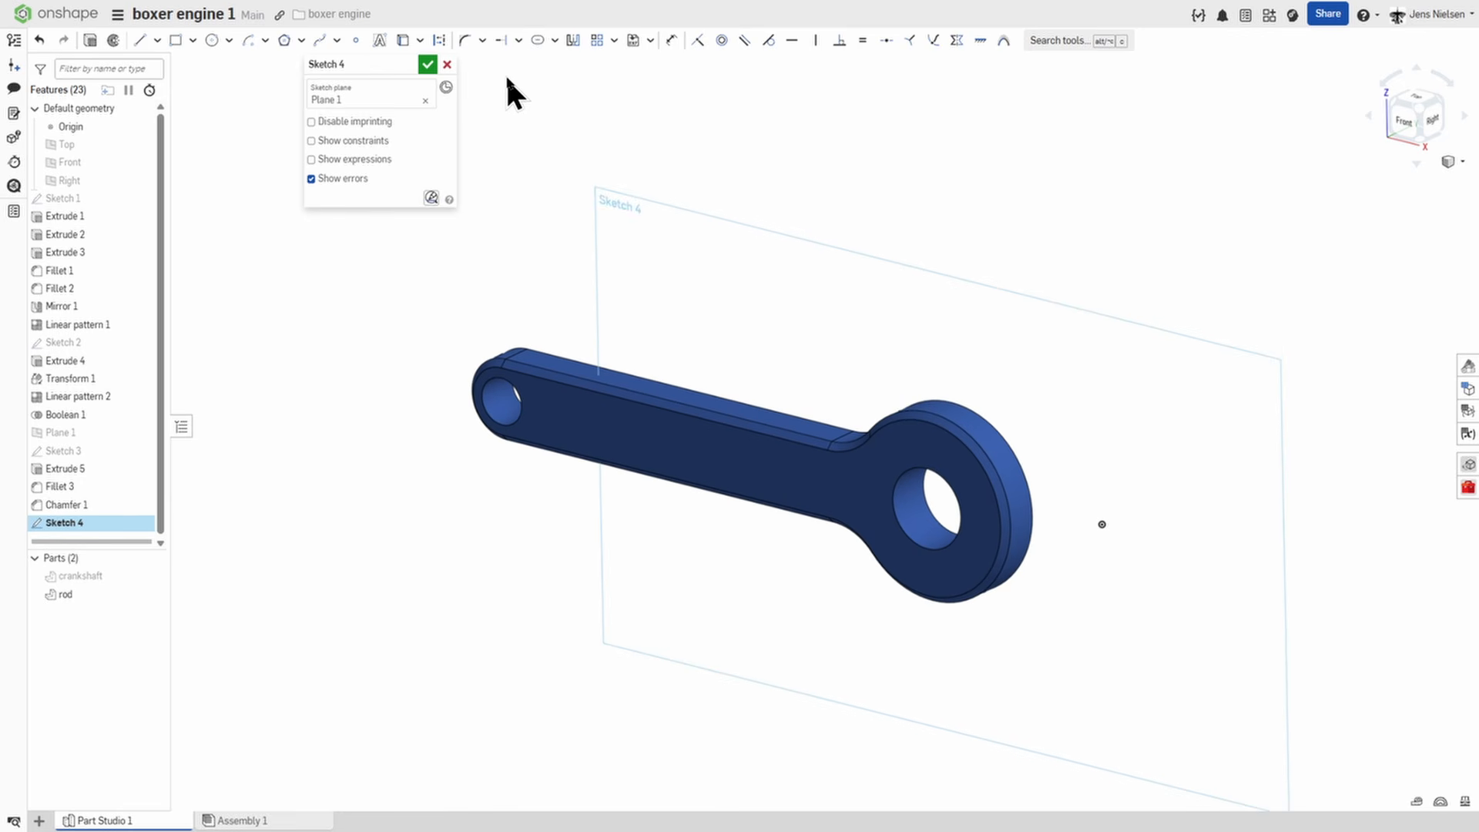
pyautogui.click(420, 40)
pyautogui.click(441, 88)
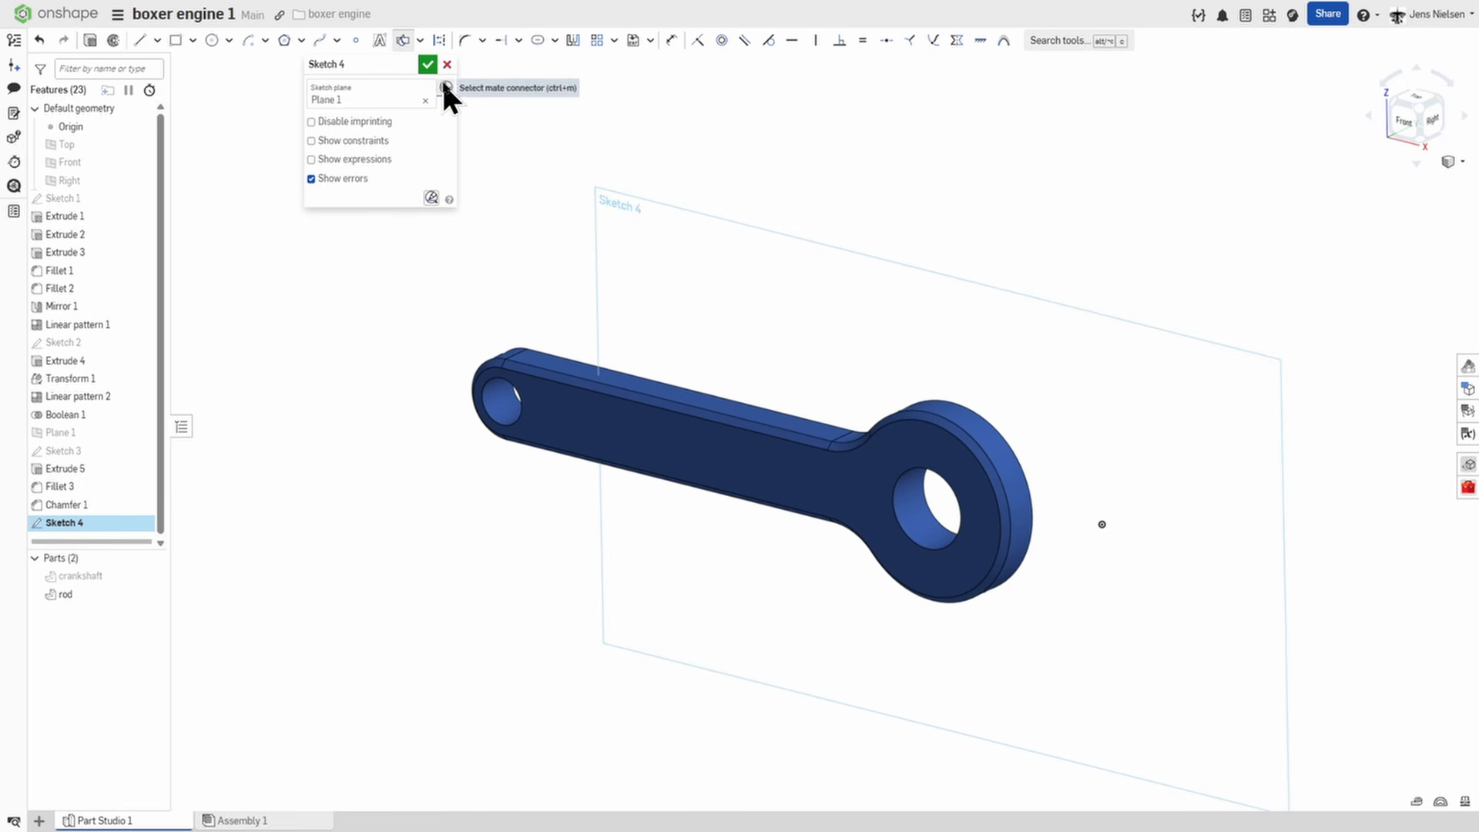
pyautogui.scroll(5, 499, 370)
pyautogui.click(497, 374)
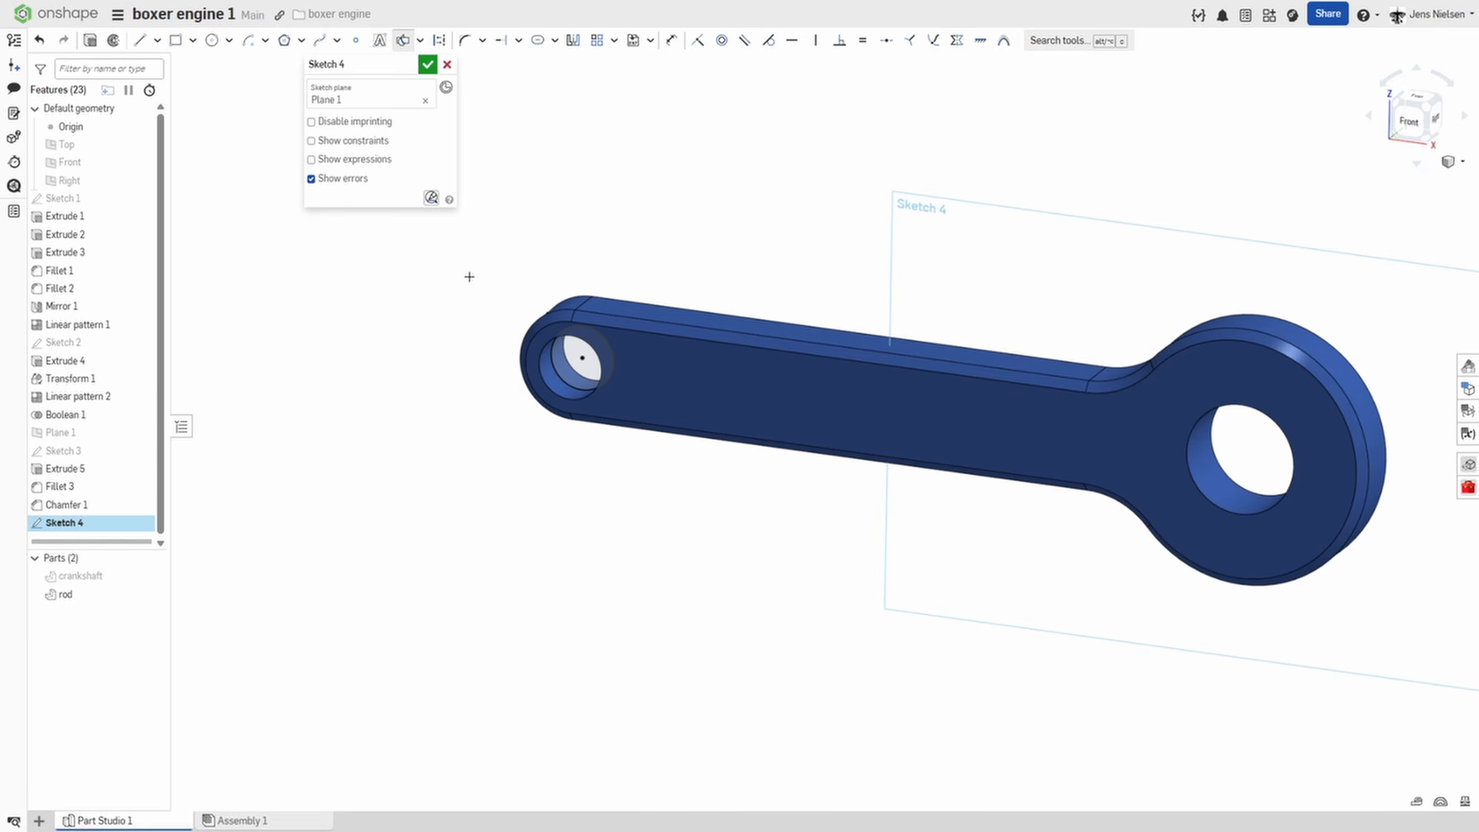
# Hide the rod and sketch a corner rectangle about 124.6 by 53.7 mm, its lower edge level with and running through the projected circle's centre.
pyautogui.click(154, 592)
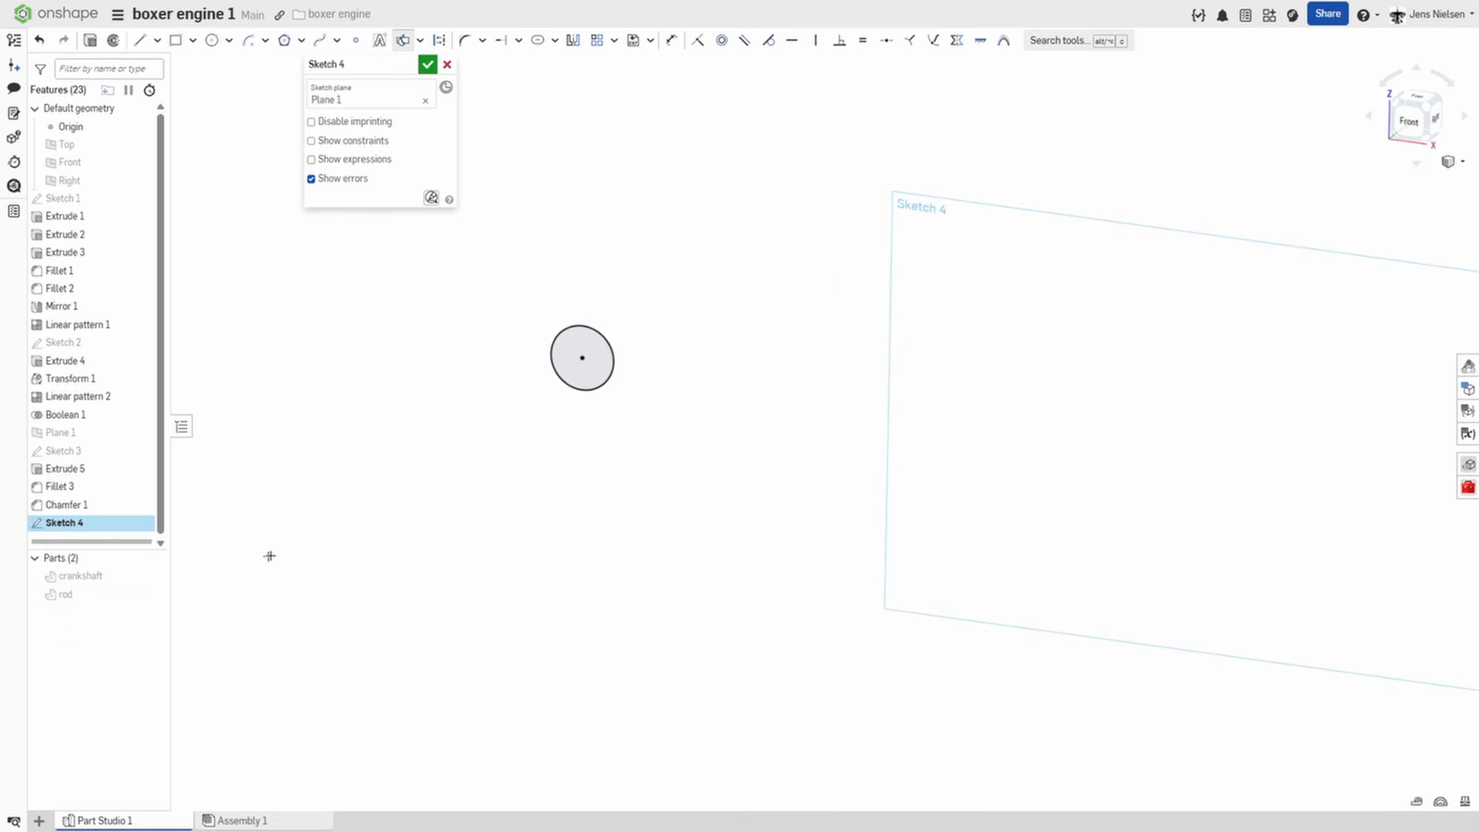
pyautogui.moveTo(703, 374); pyautogui.dragTo(823, 323, button='right')
pyautogui.scroll(2, 819, 324)
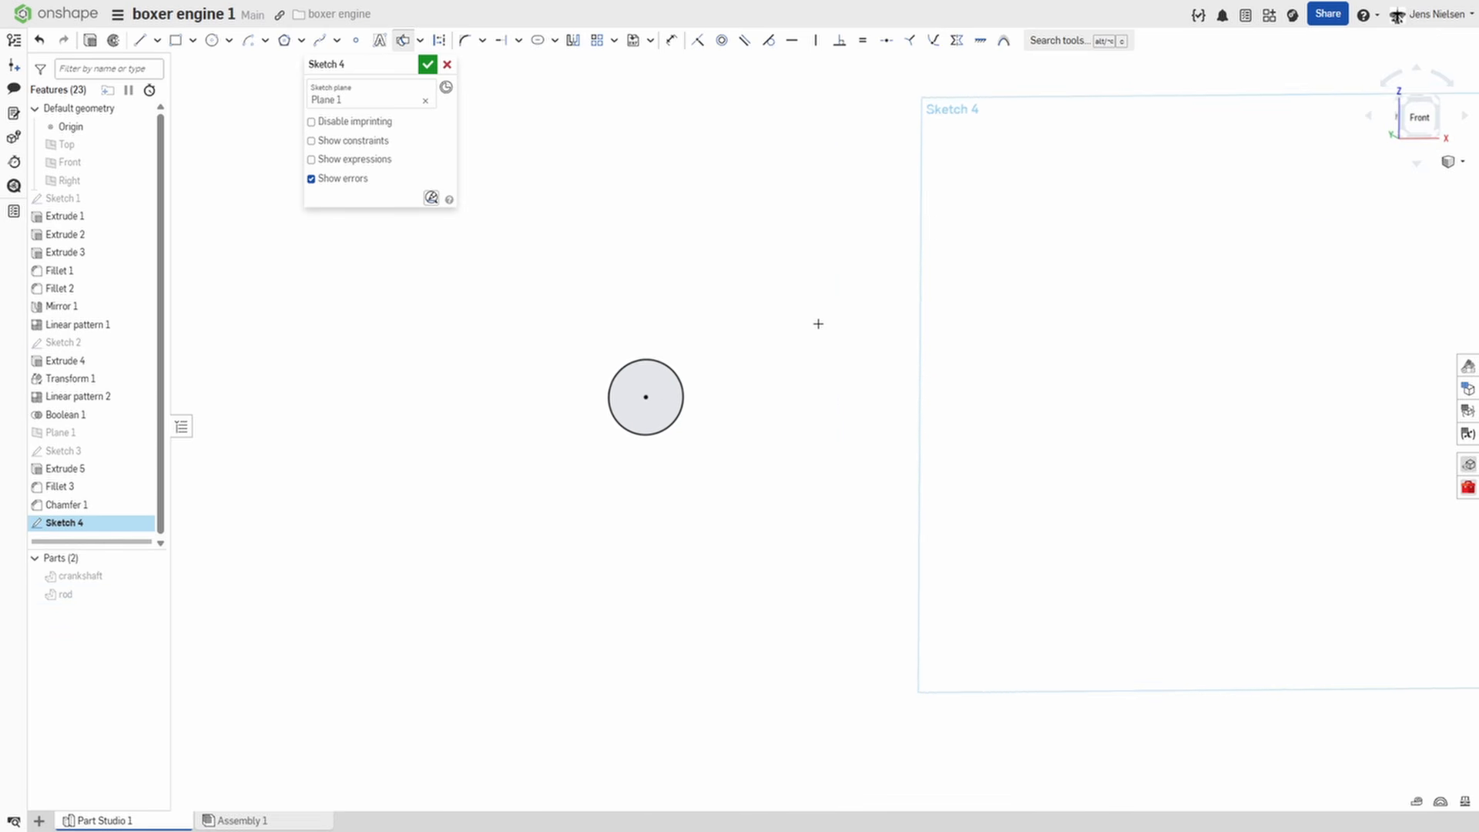
pyautogui.press('s')
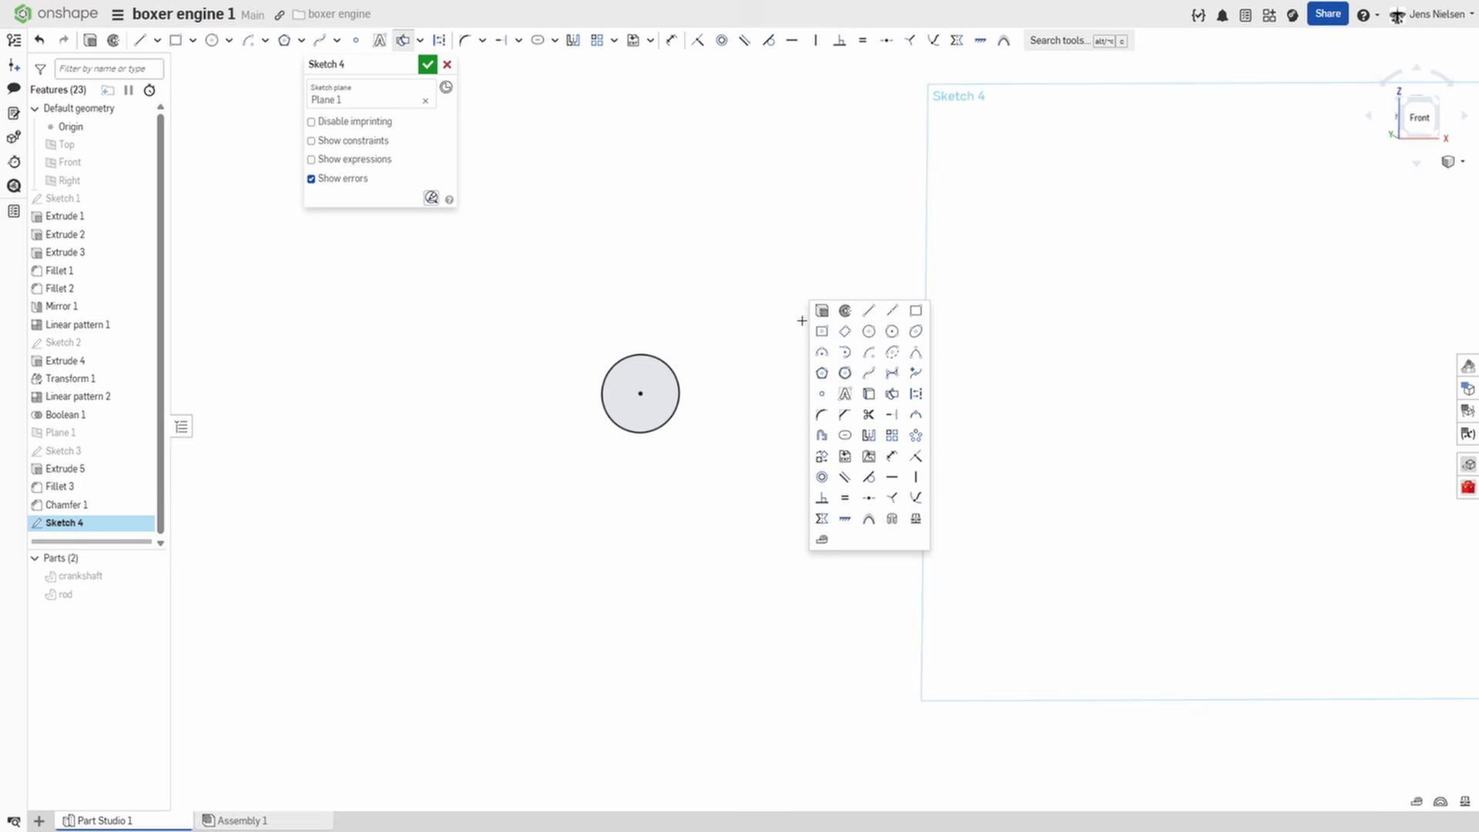
pyautogui.click(868, 321)
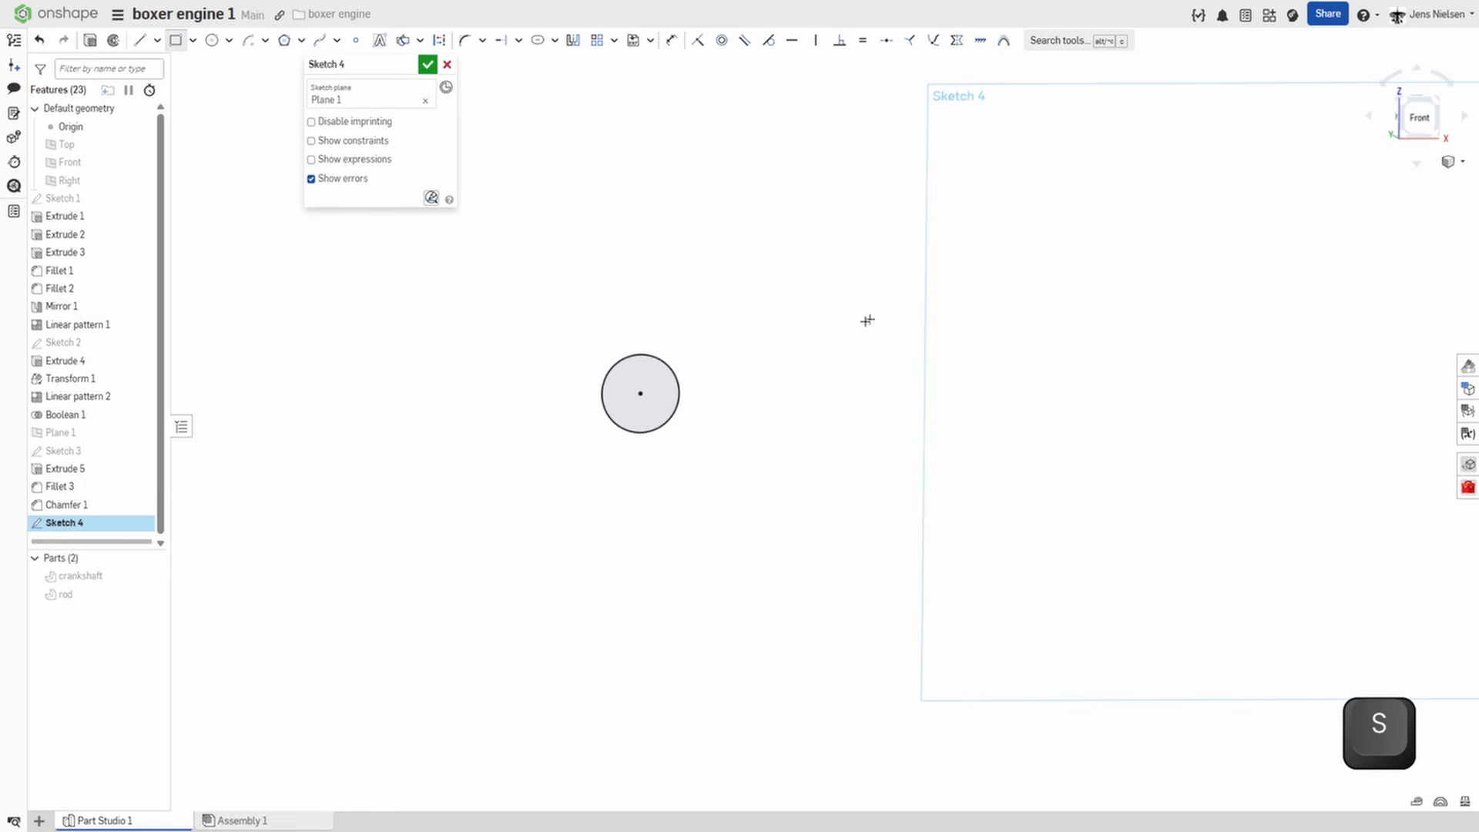
pyautogui.click(746, 394)
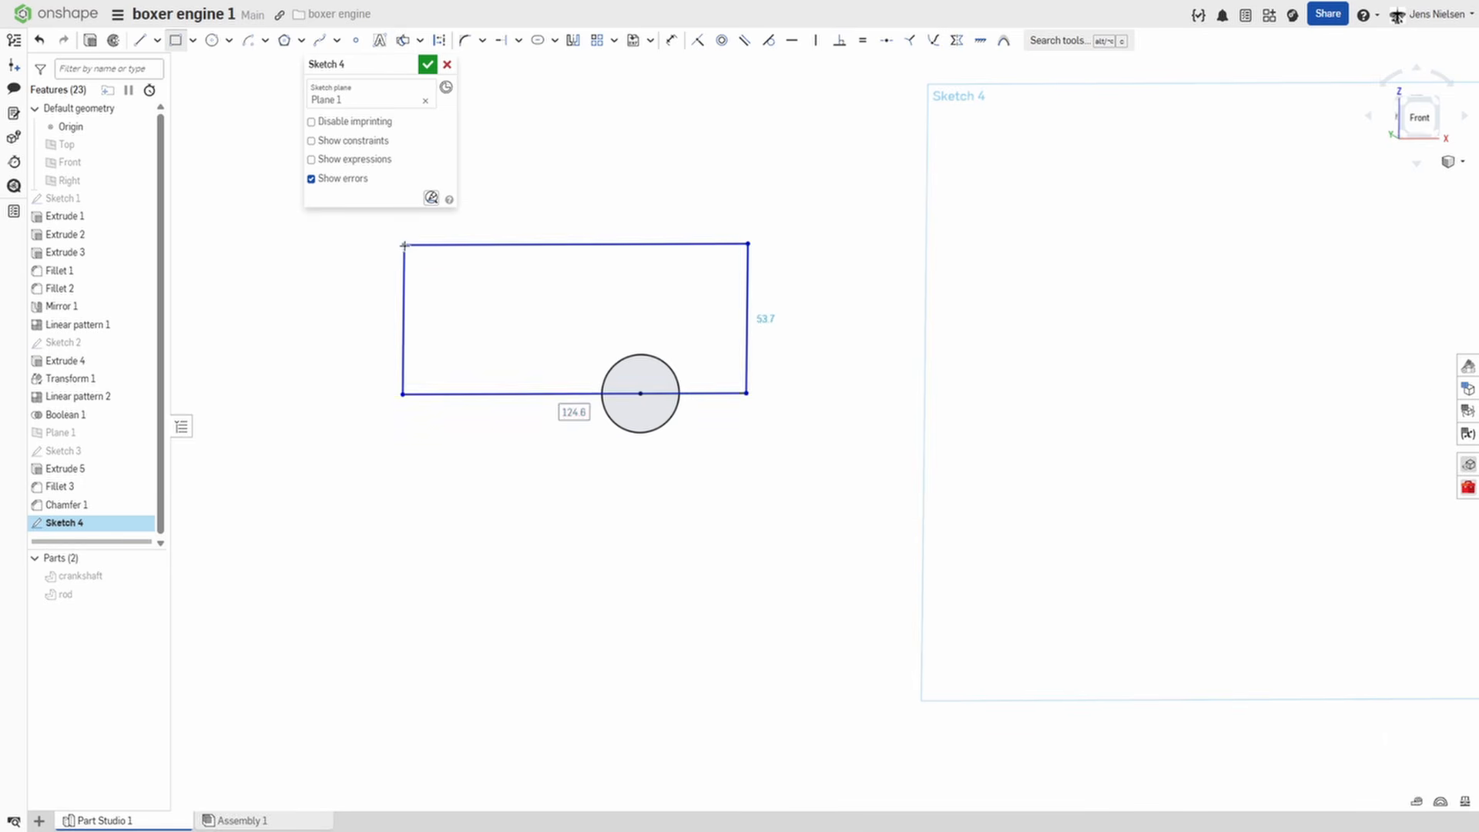
pyautogui.click(404, 245)
# Dimension the distance from the circle's centre to the rectangle's nearer vertical edge as 28 mm.
pyautogui.press('d')
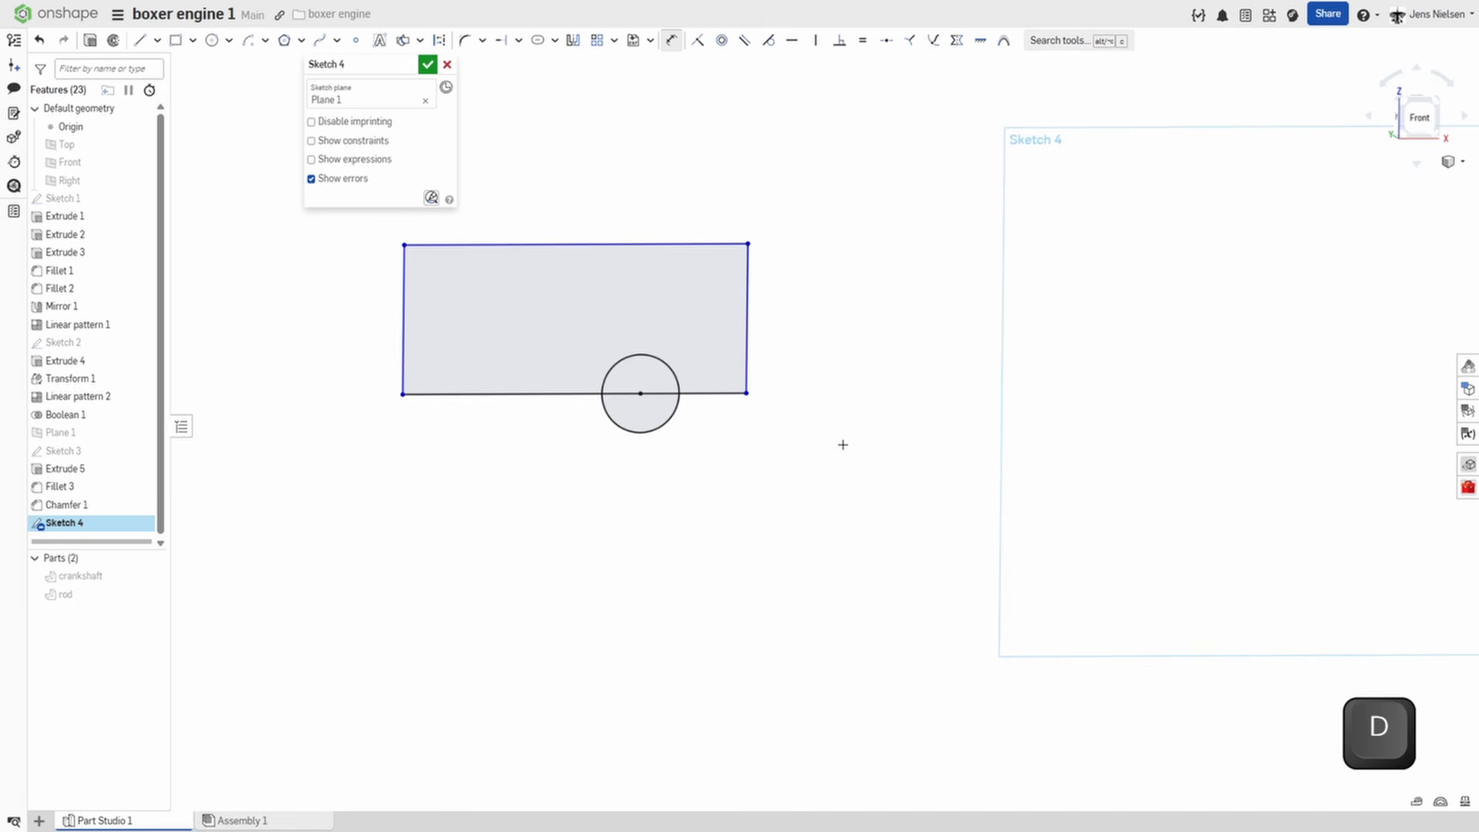
pyautogui.click(638, 394)
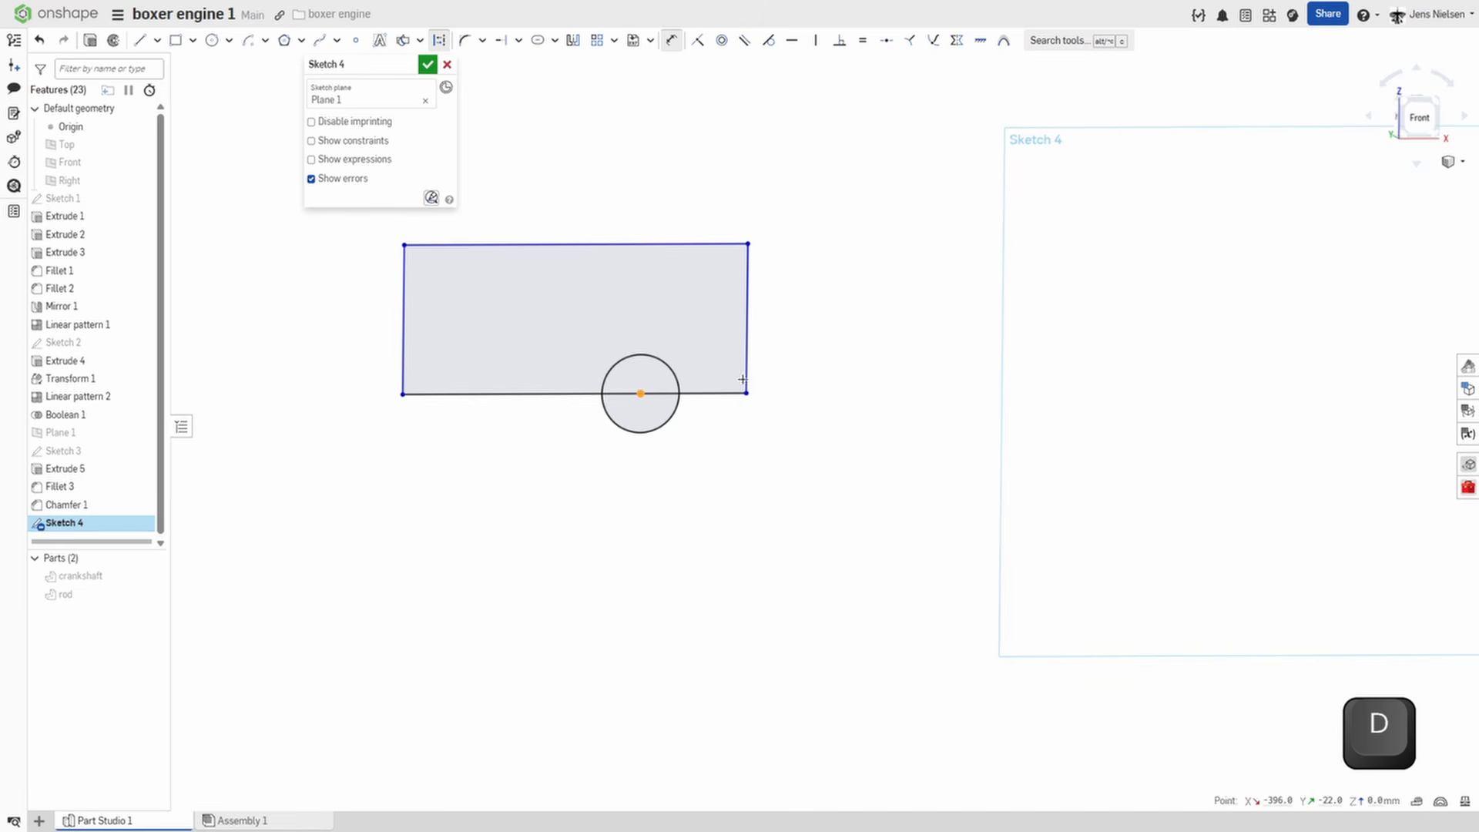
pyautogui.click(746, 339)
pyautogui.click(724, 476)
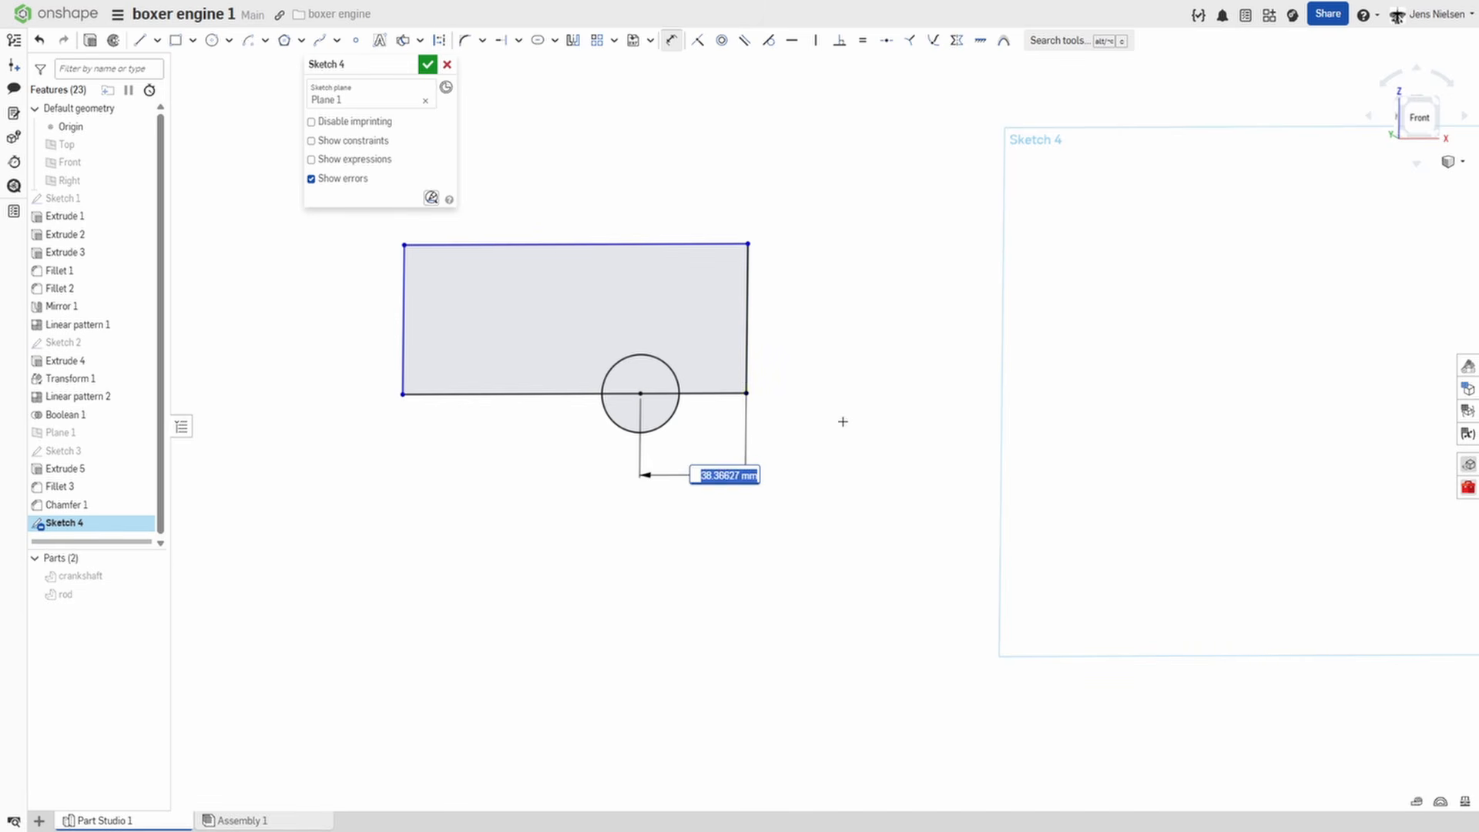
pyautogui.write('28')
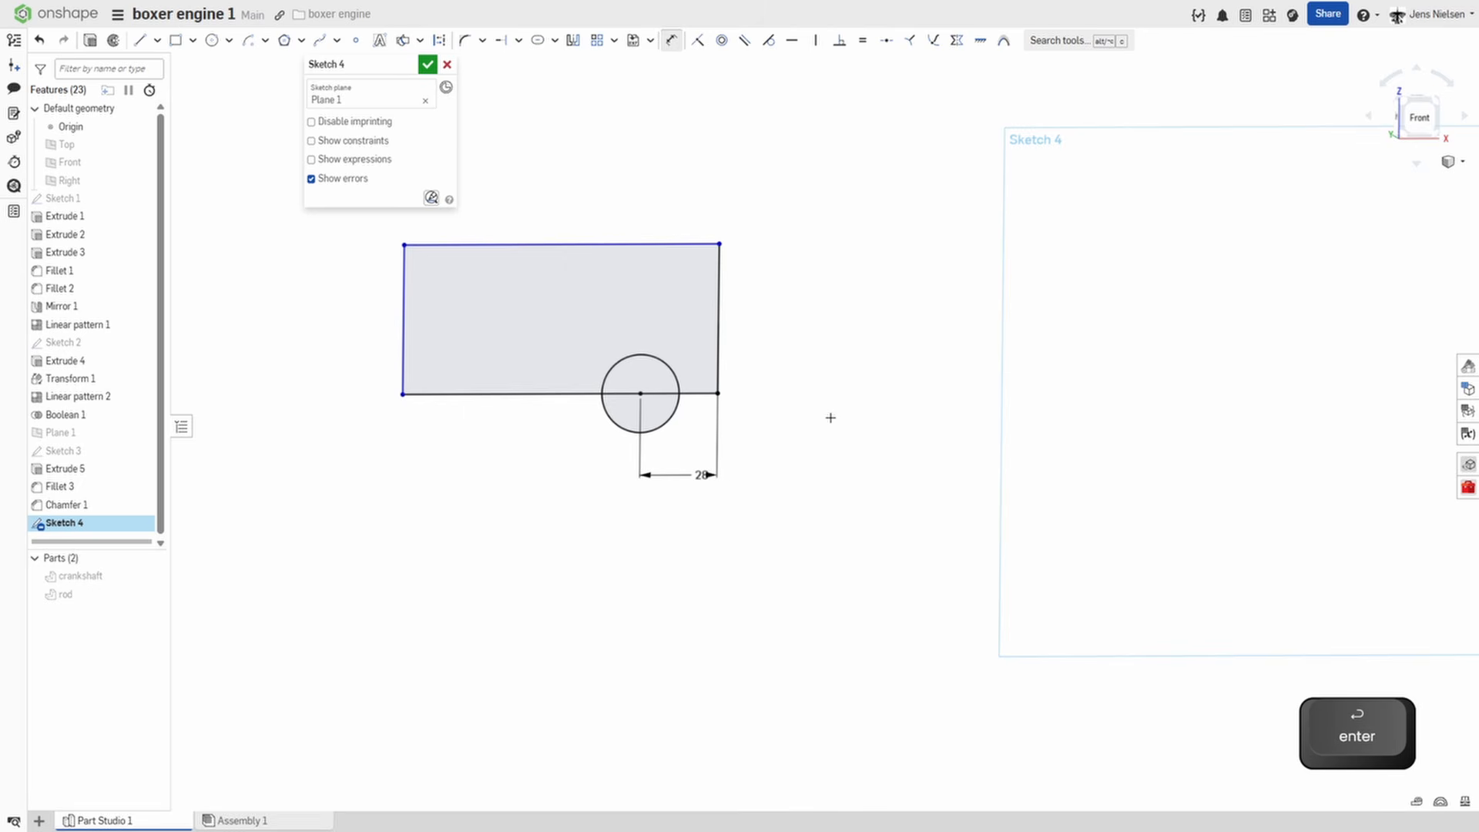
# Dimension the rectangle to 148 mm long and 88 mm high.
pyautogui.click(677, 243)
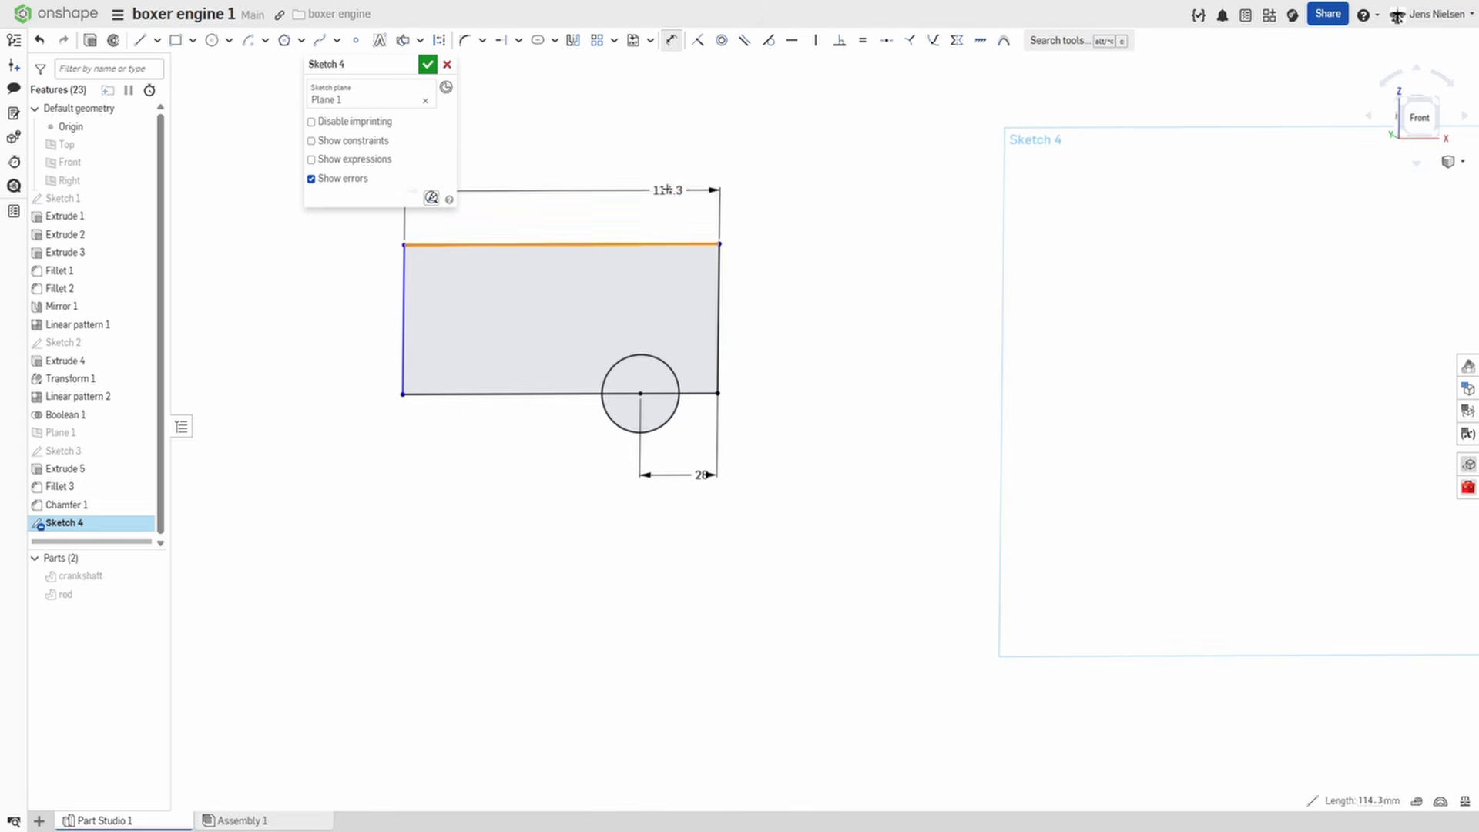
pyautogui.click(685, 189)
pyautogui.write('48')
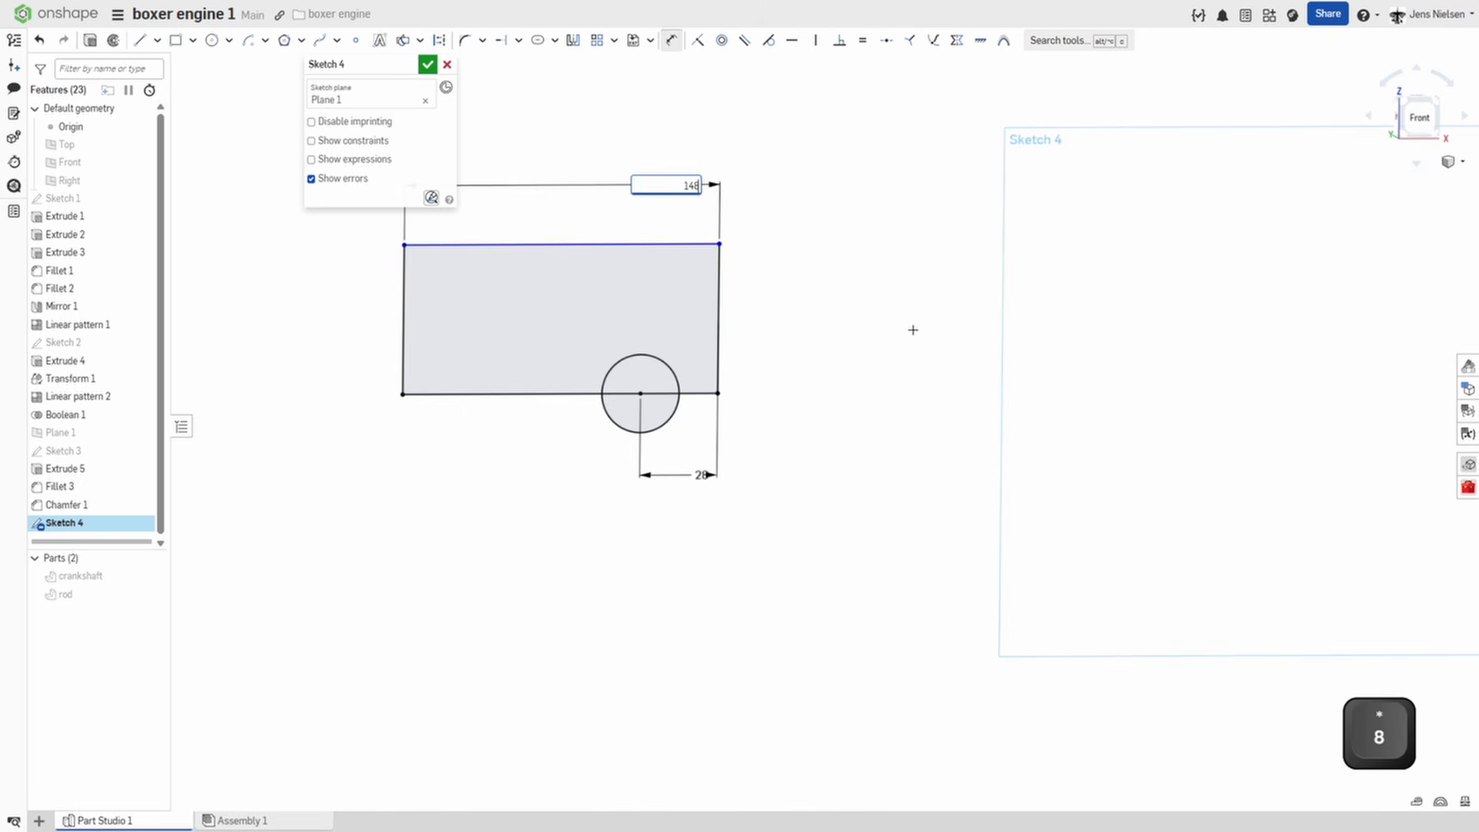
pyautogui.press('Return')
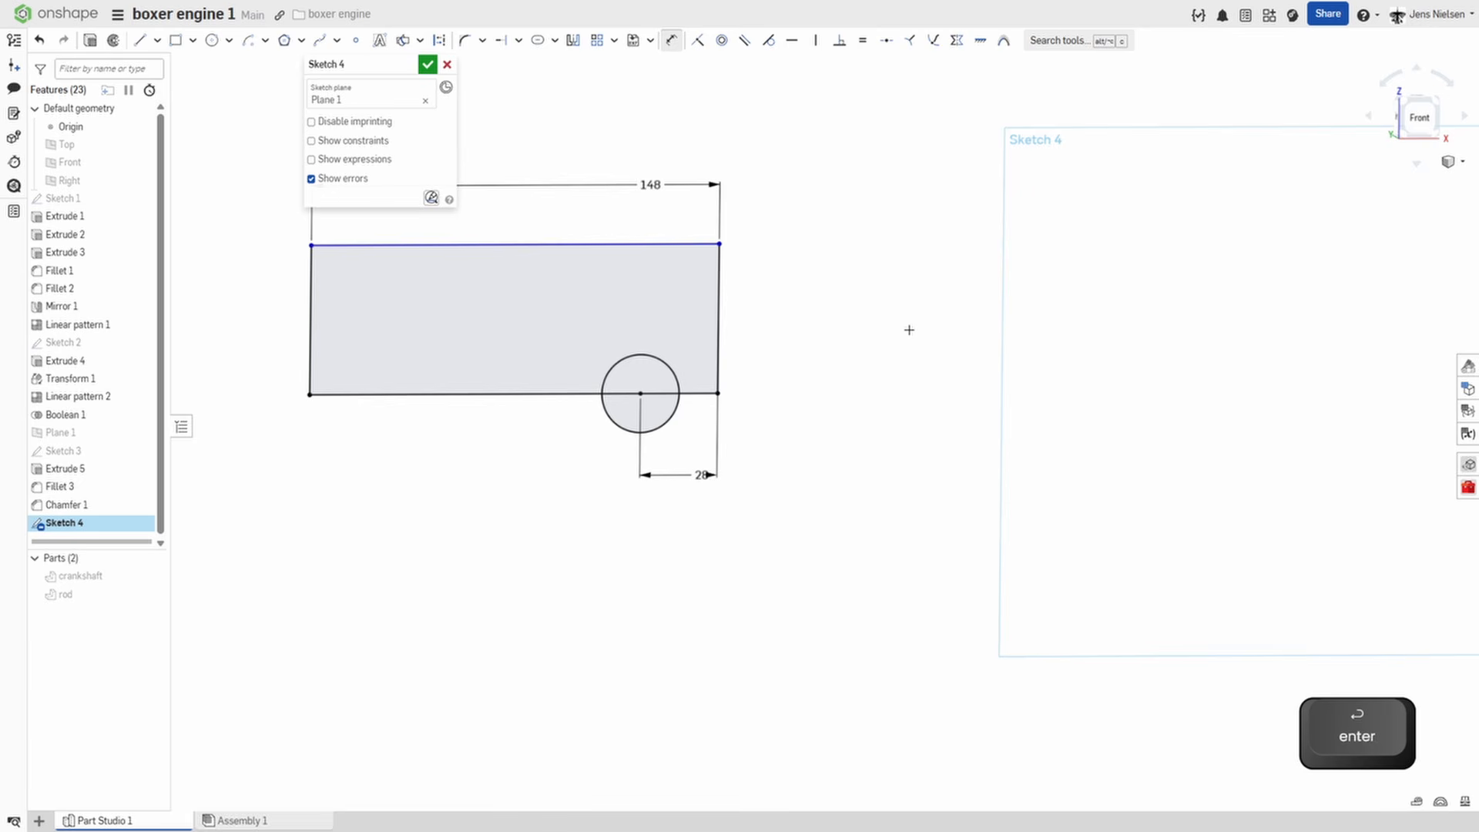
pyautogui.click(719, 347)
pyautogui.click(765, 345)
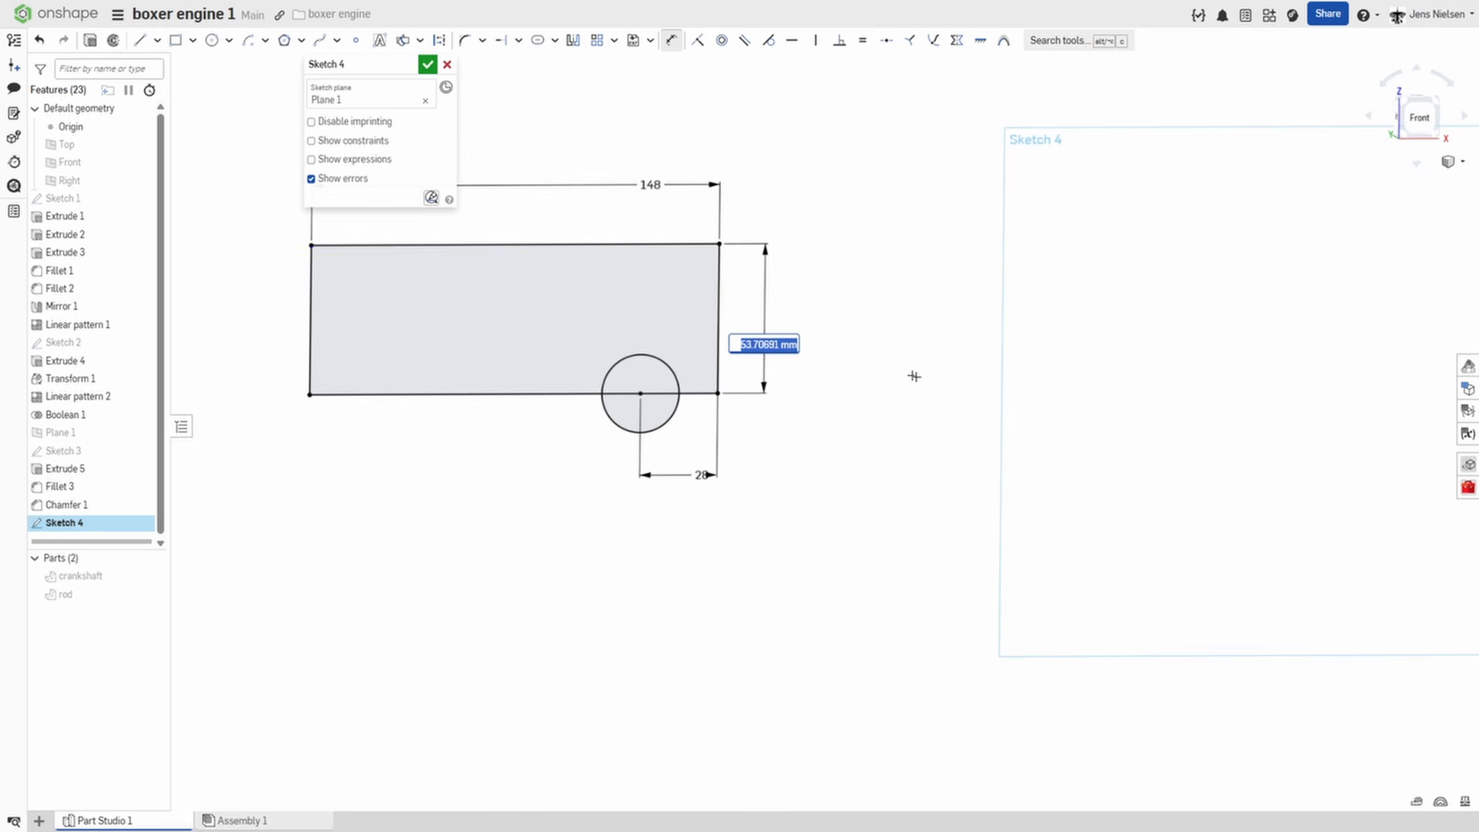
pyautogui.write('88')
pyautogui.press('Return')
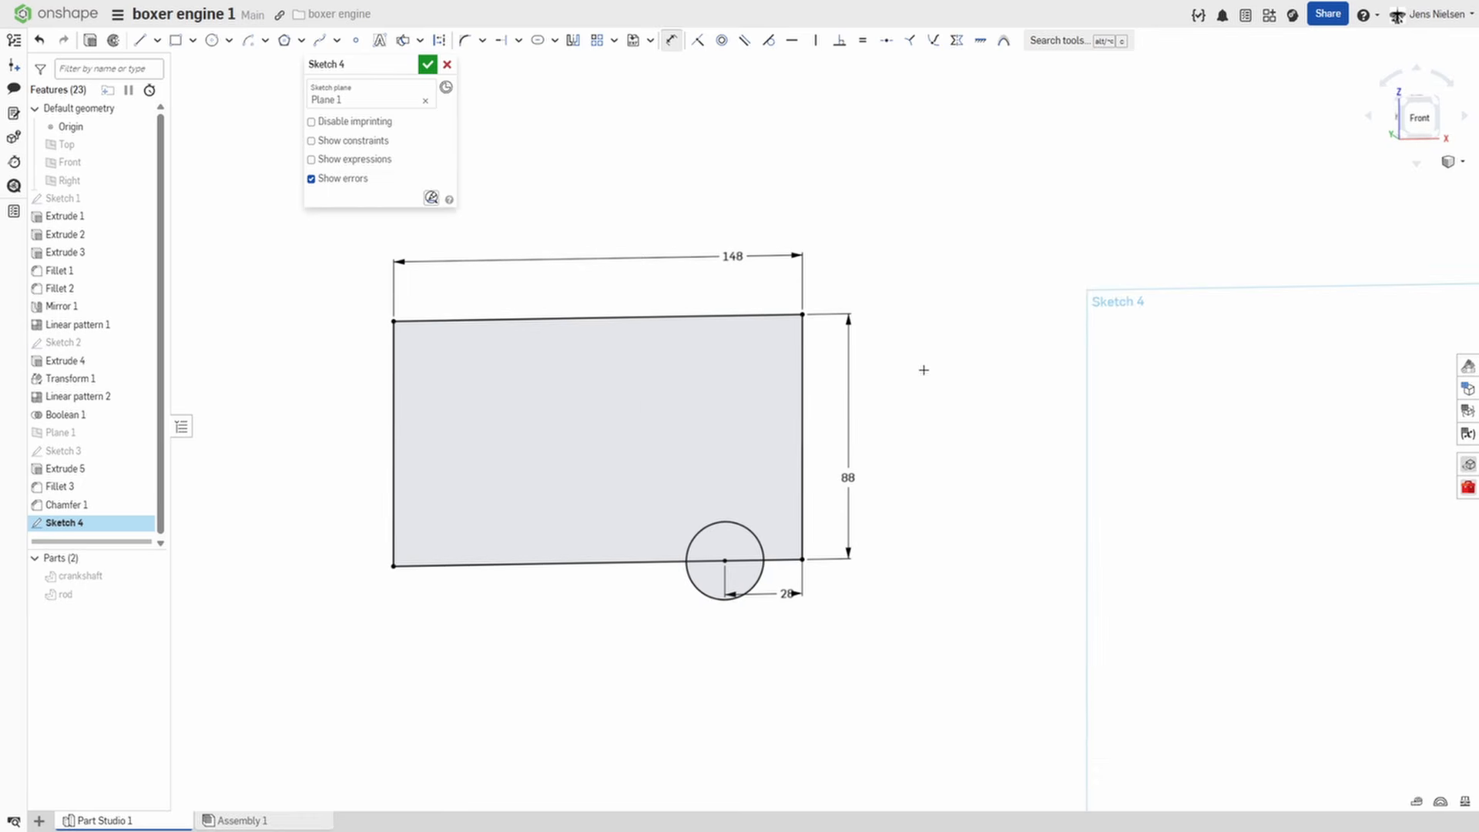
# Sketch a small square hanging down from the rectangle's upper edge near its far end from the circle, with 4 mm sides.
pyautogui.press('s')
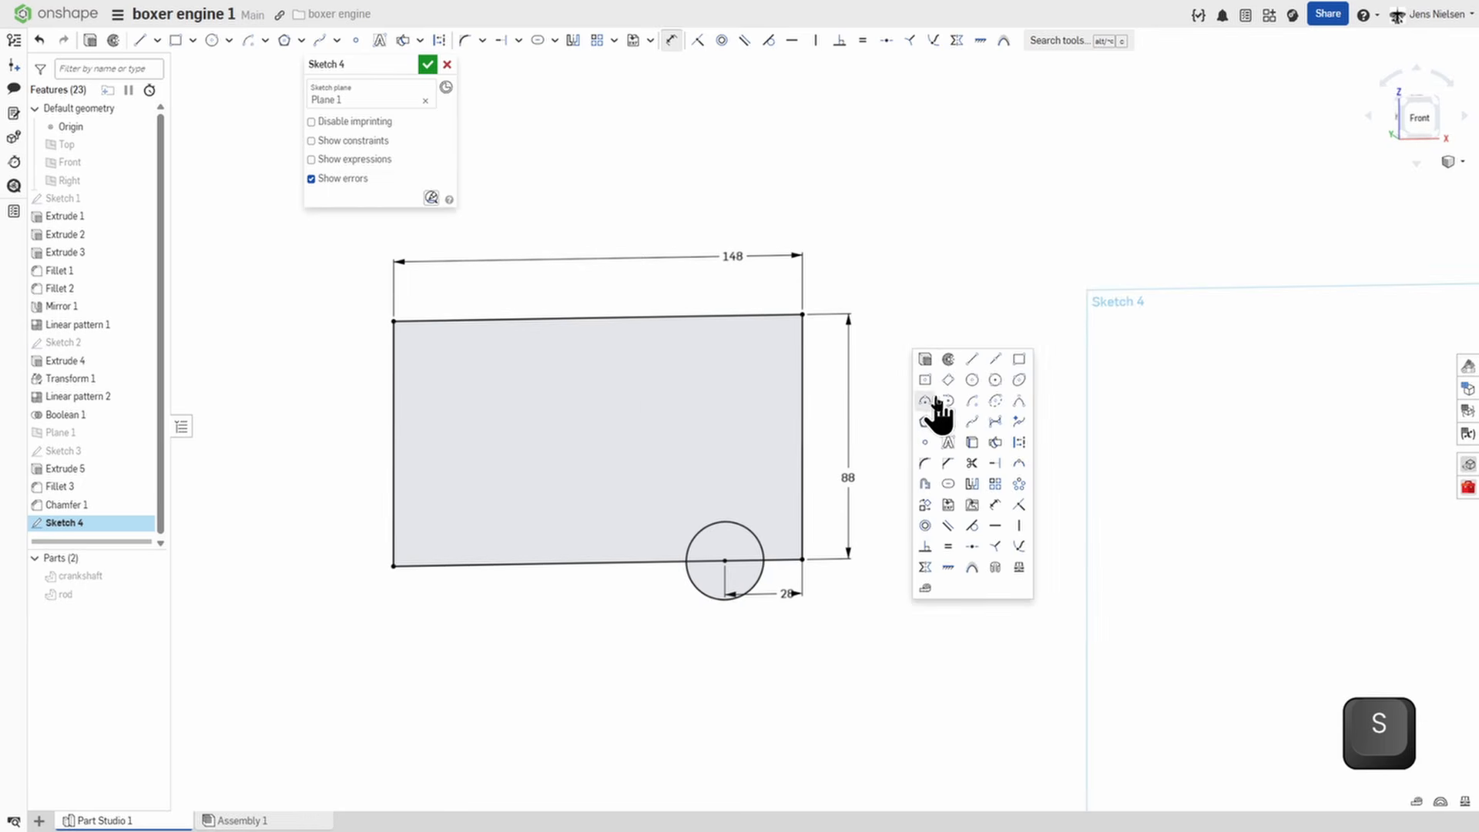
pyautogui.click(1018, 359)
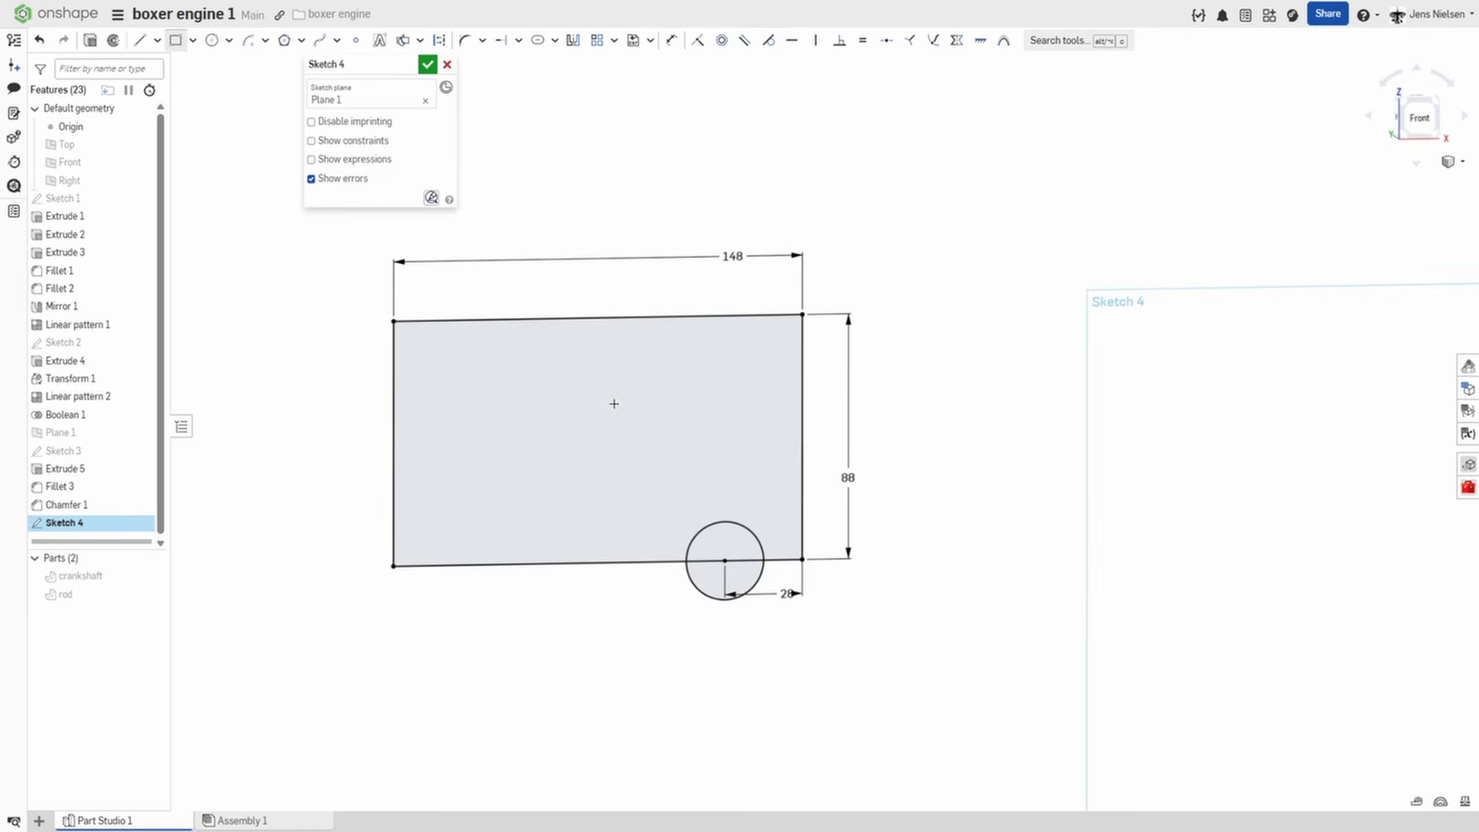
pyautogui.press('alt')
pyautogui.click(451, 320)
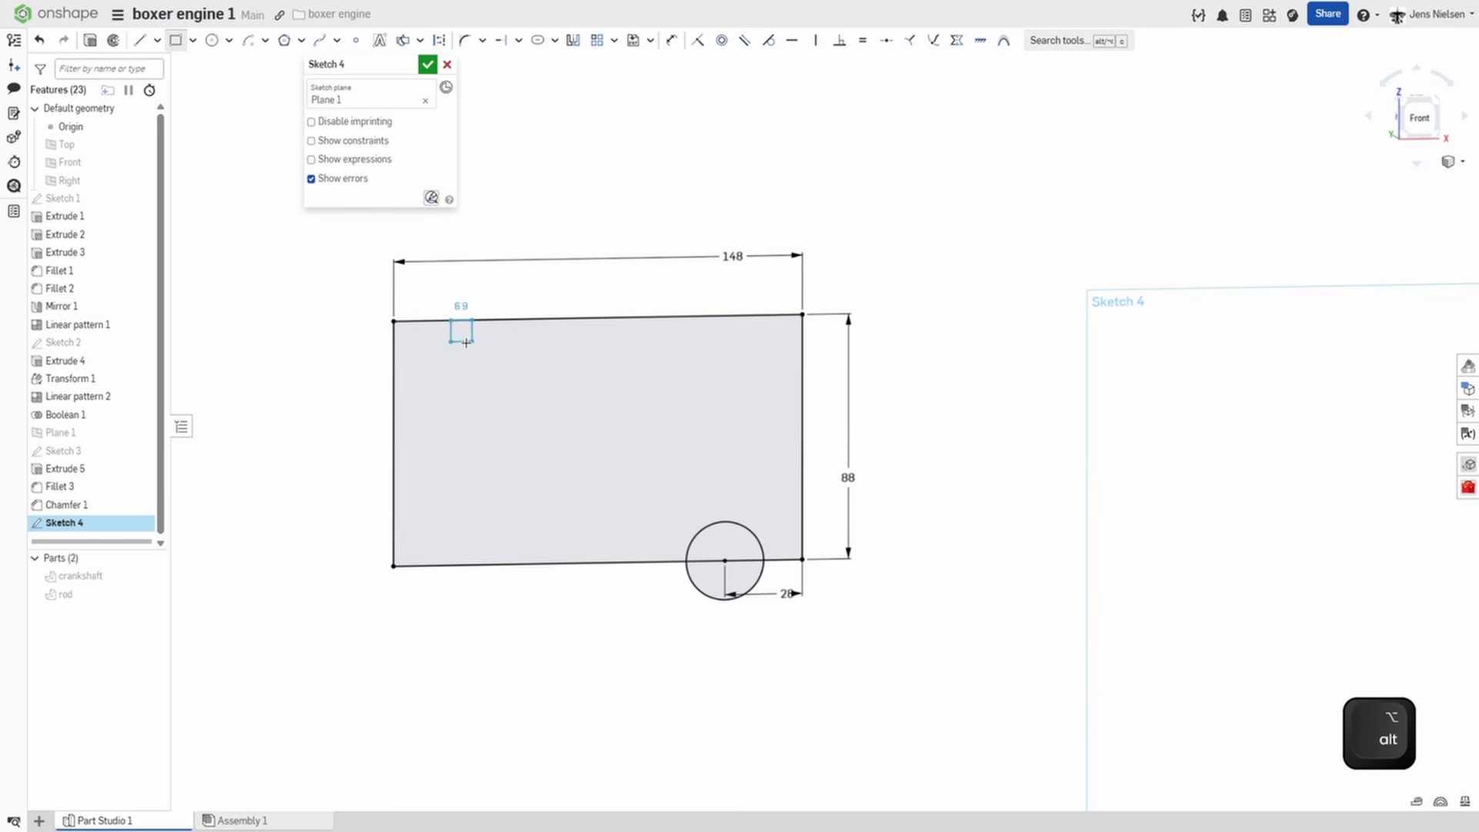
pyautogui.click(471, 348)
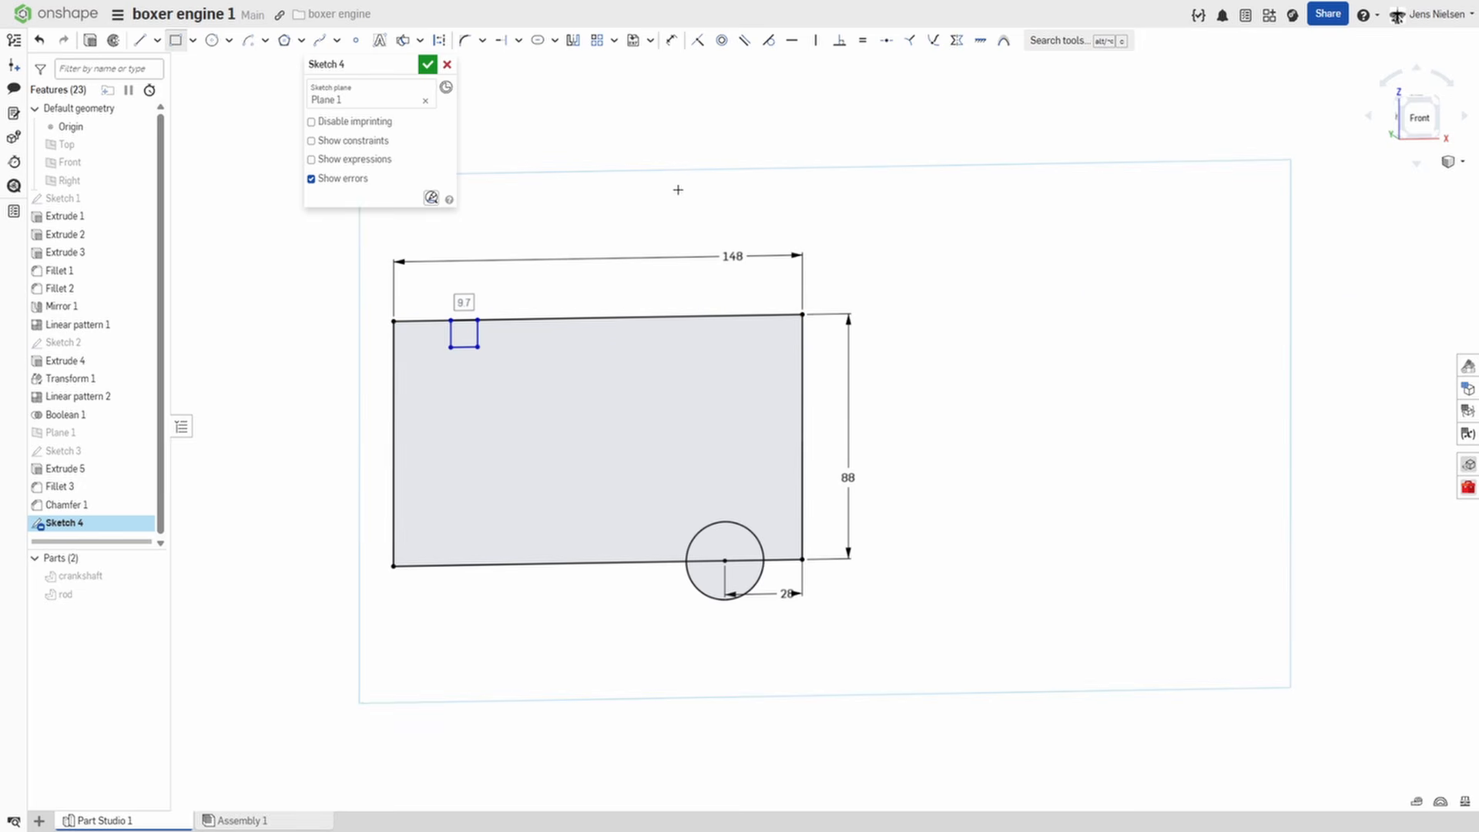
pyautogui.write('4')
pyautogui.press('Return')
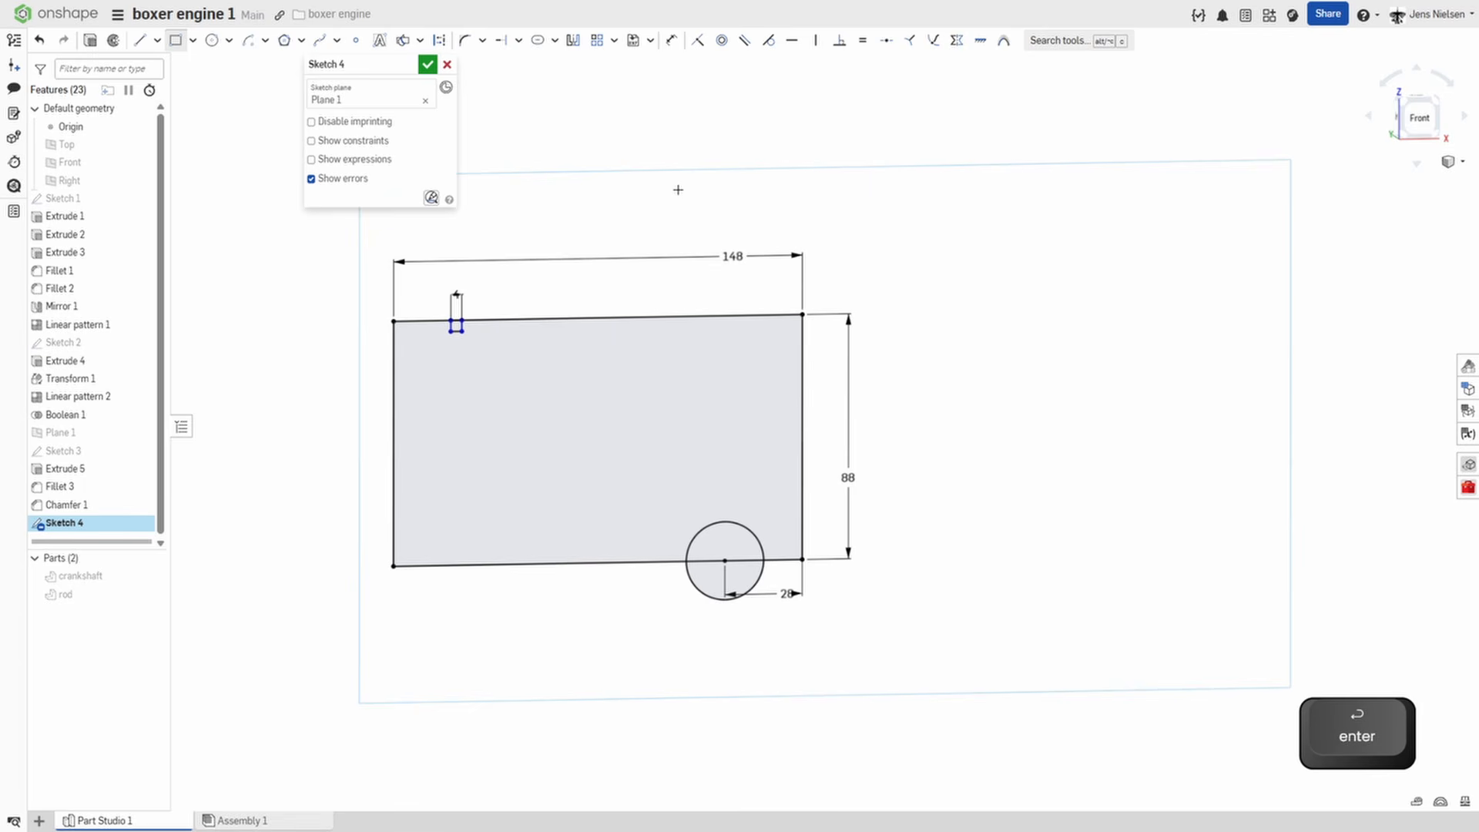
# Dimension the small square 6 mm from the rectangle's nearest vertical edge and accept the sketch.
pyautogui.press('d')
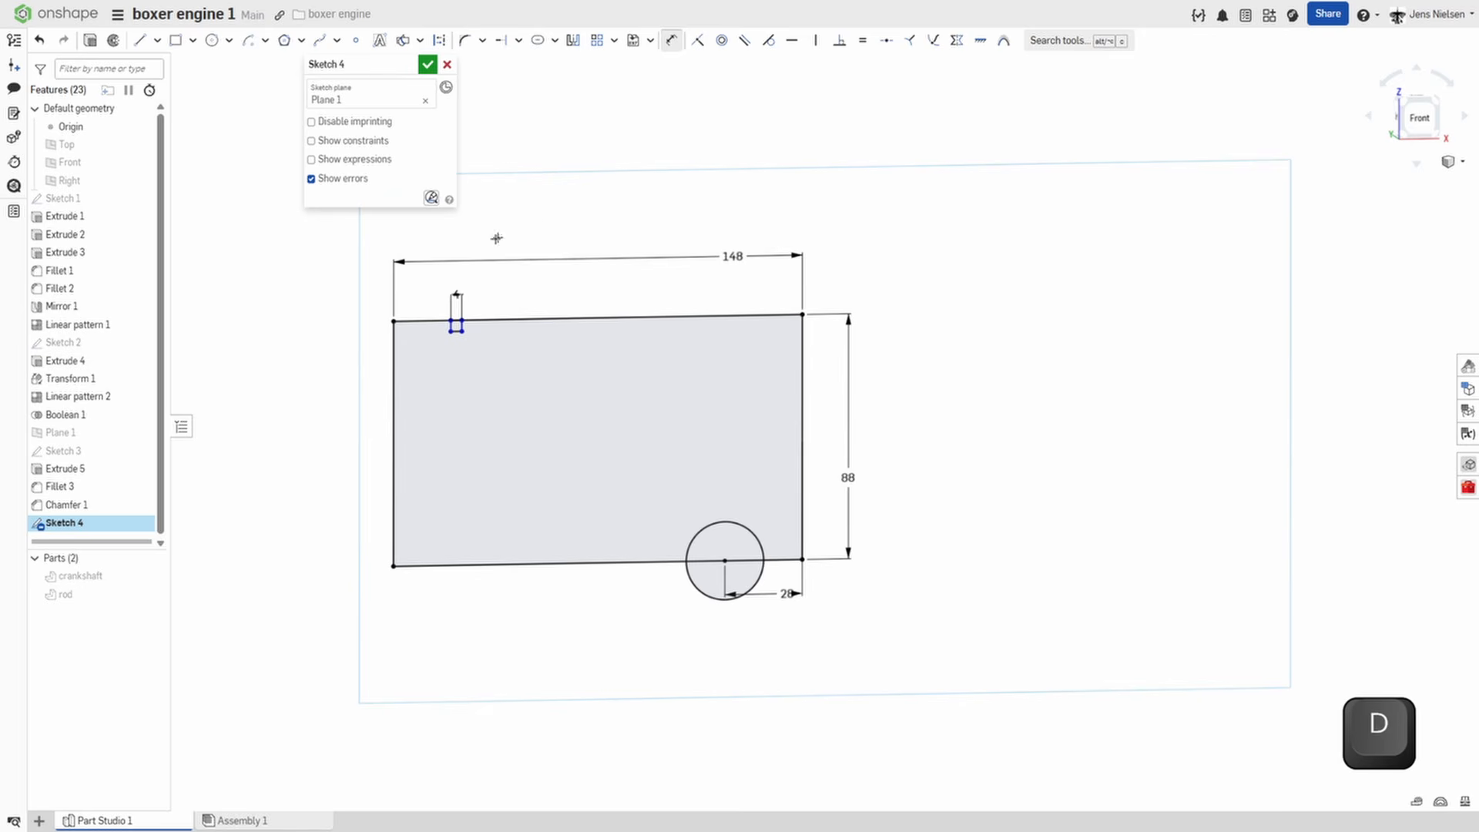
pyautogui.click(450, 330)
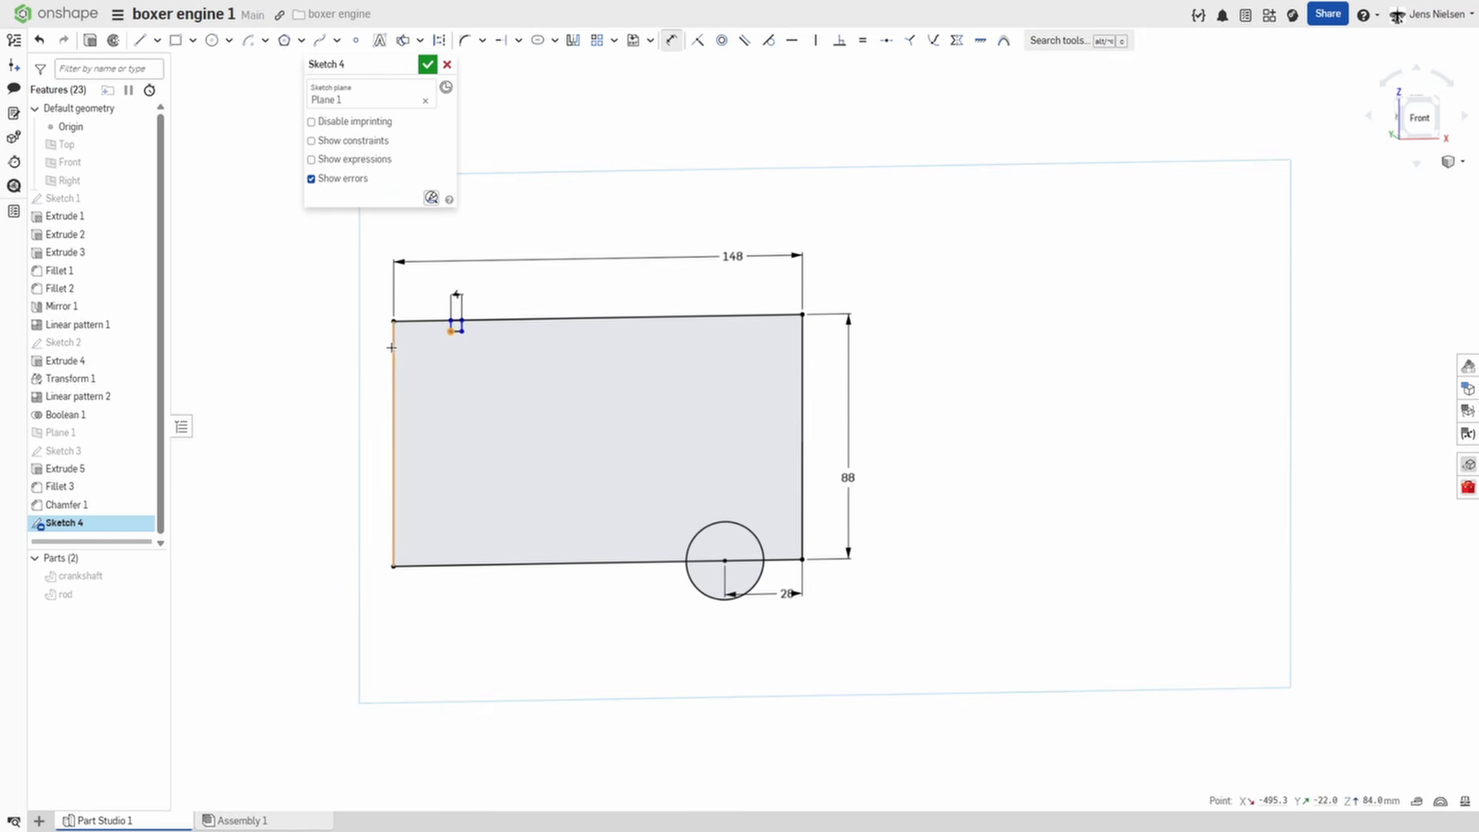
pyautogui.click(393, 339)
pyautogui.click(423, 308)
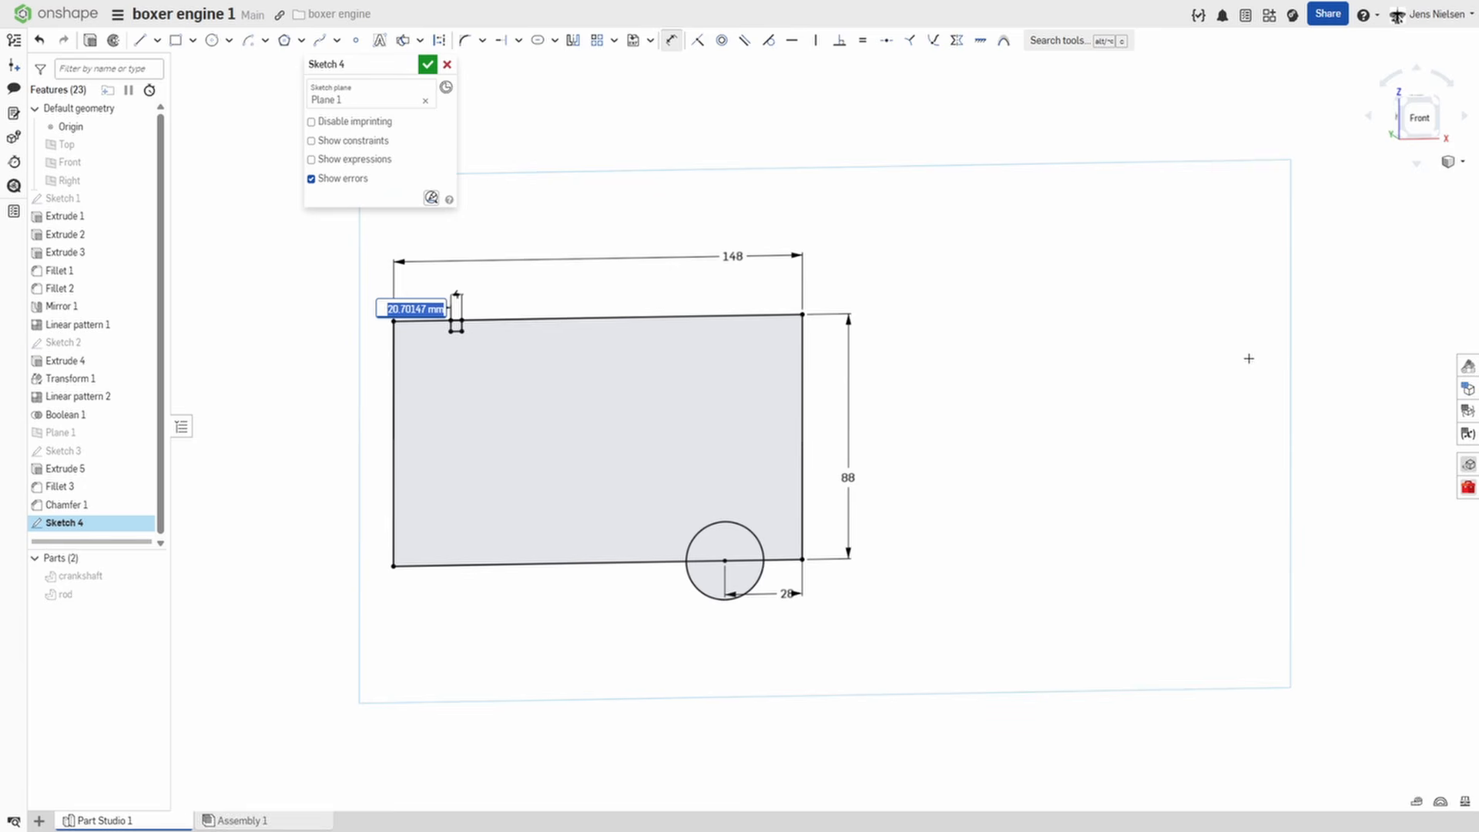
pyautogui.write('0')
pyautogui.press('Return')
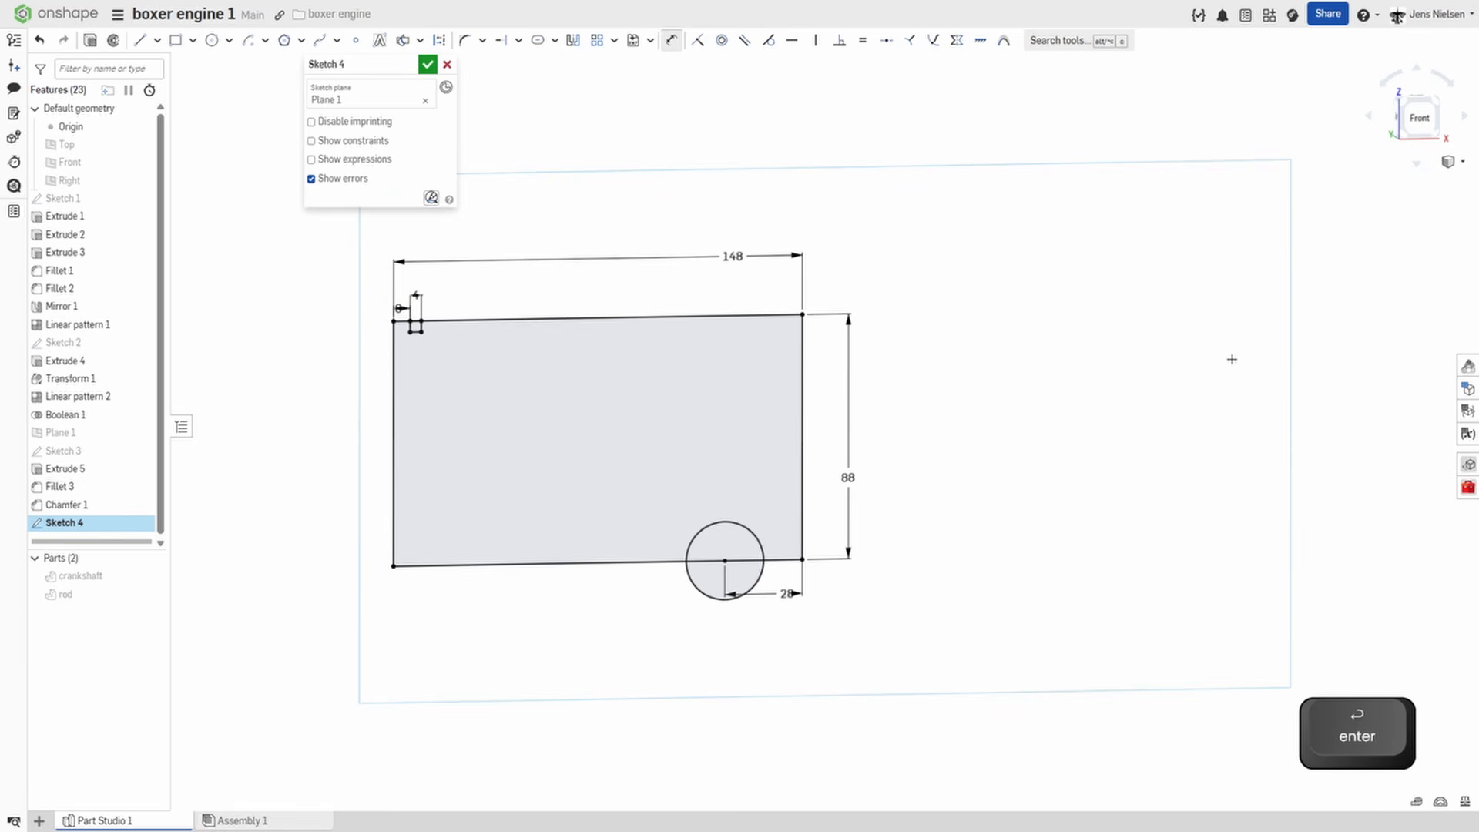
pyautogui.press('Escape')
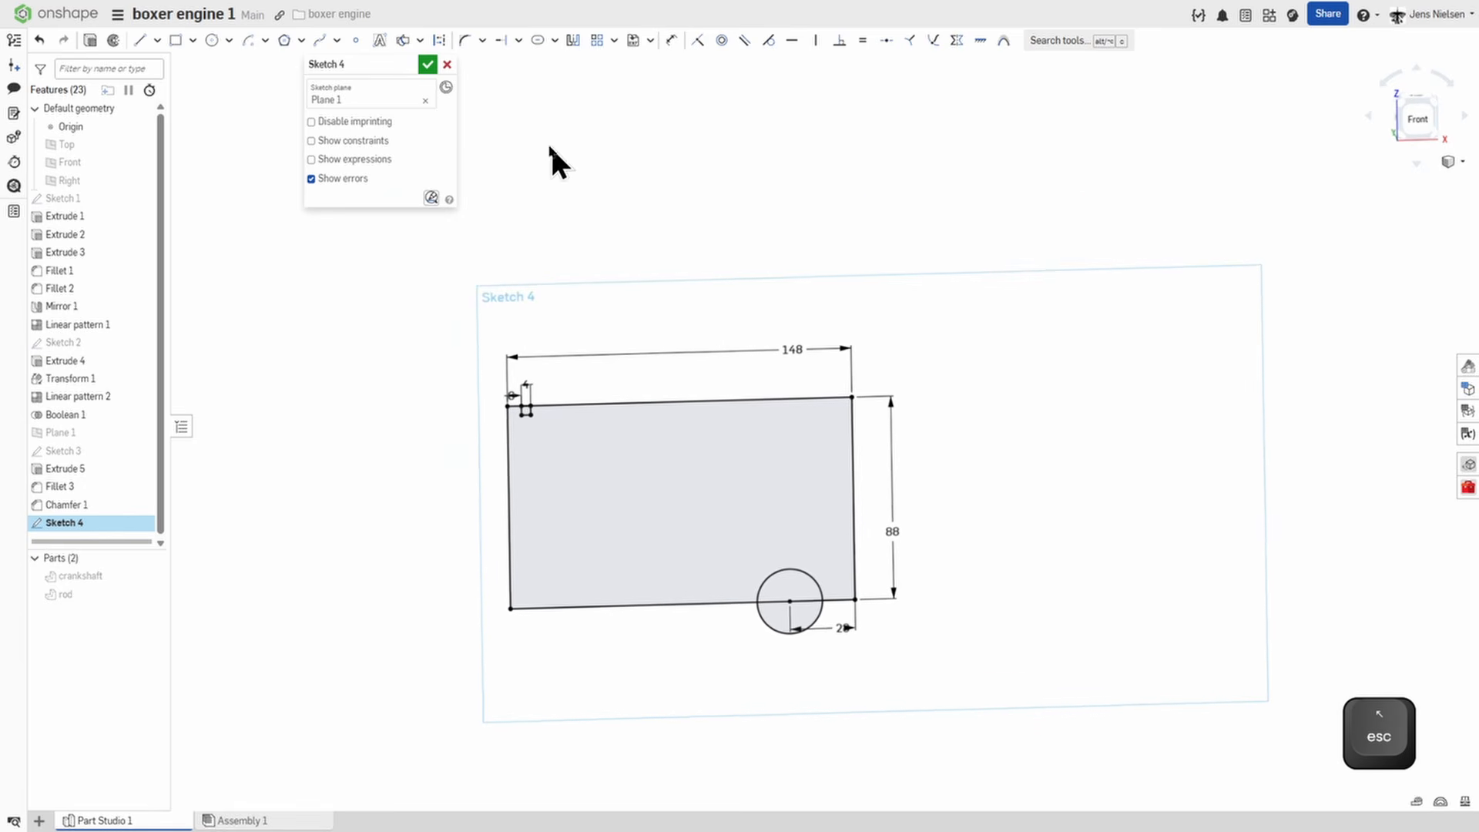
pyautogui.click(427, 65)
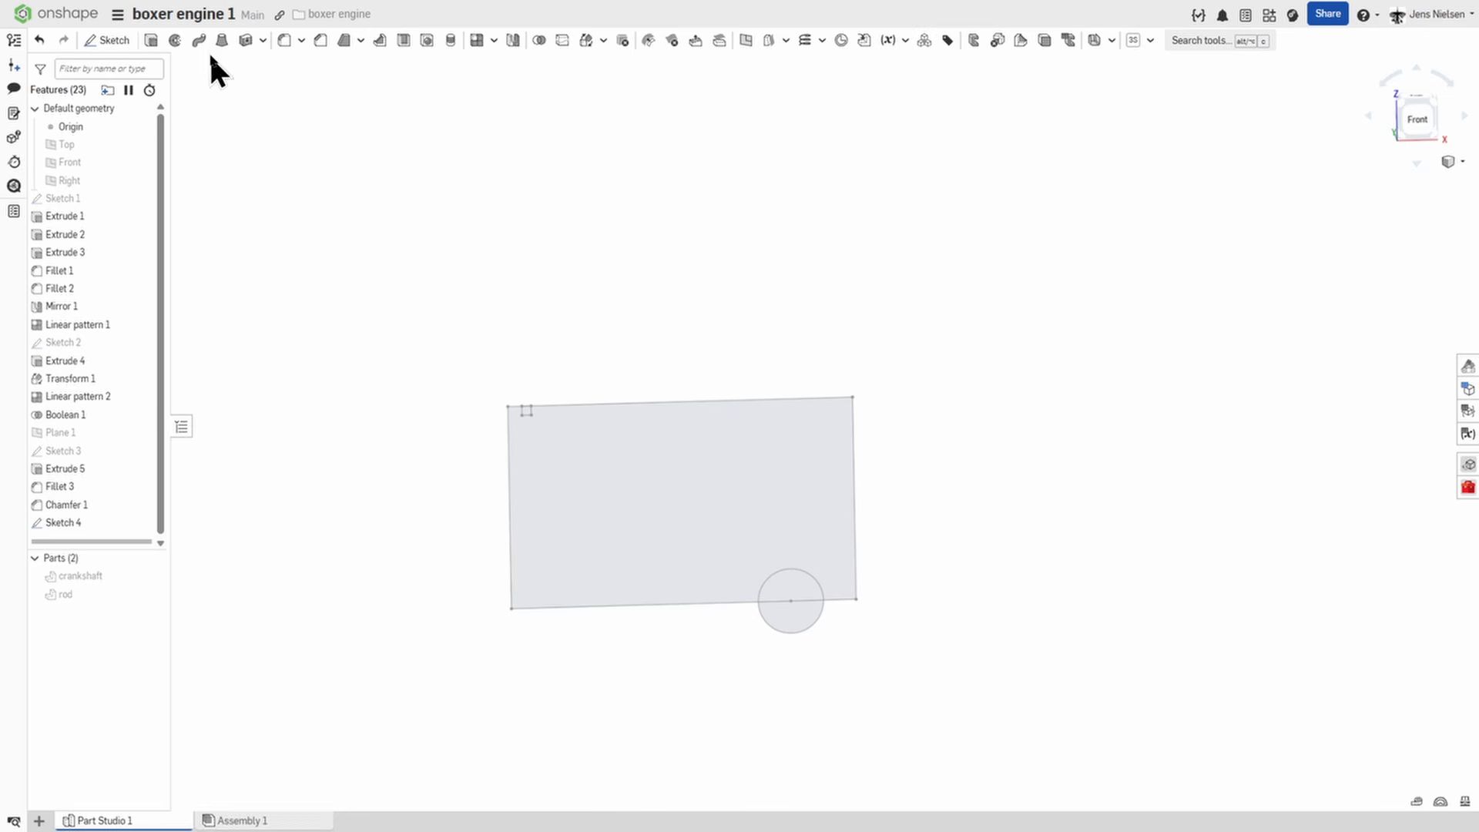
# Revolve the whole rectangle, including the small square and the half circle inside it, fully around its lower edge as a new solid part.
pyautogui.click(175, 40)
pyautogui.scroll(5, 492, 279)
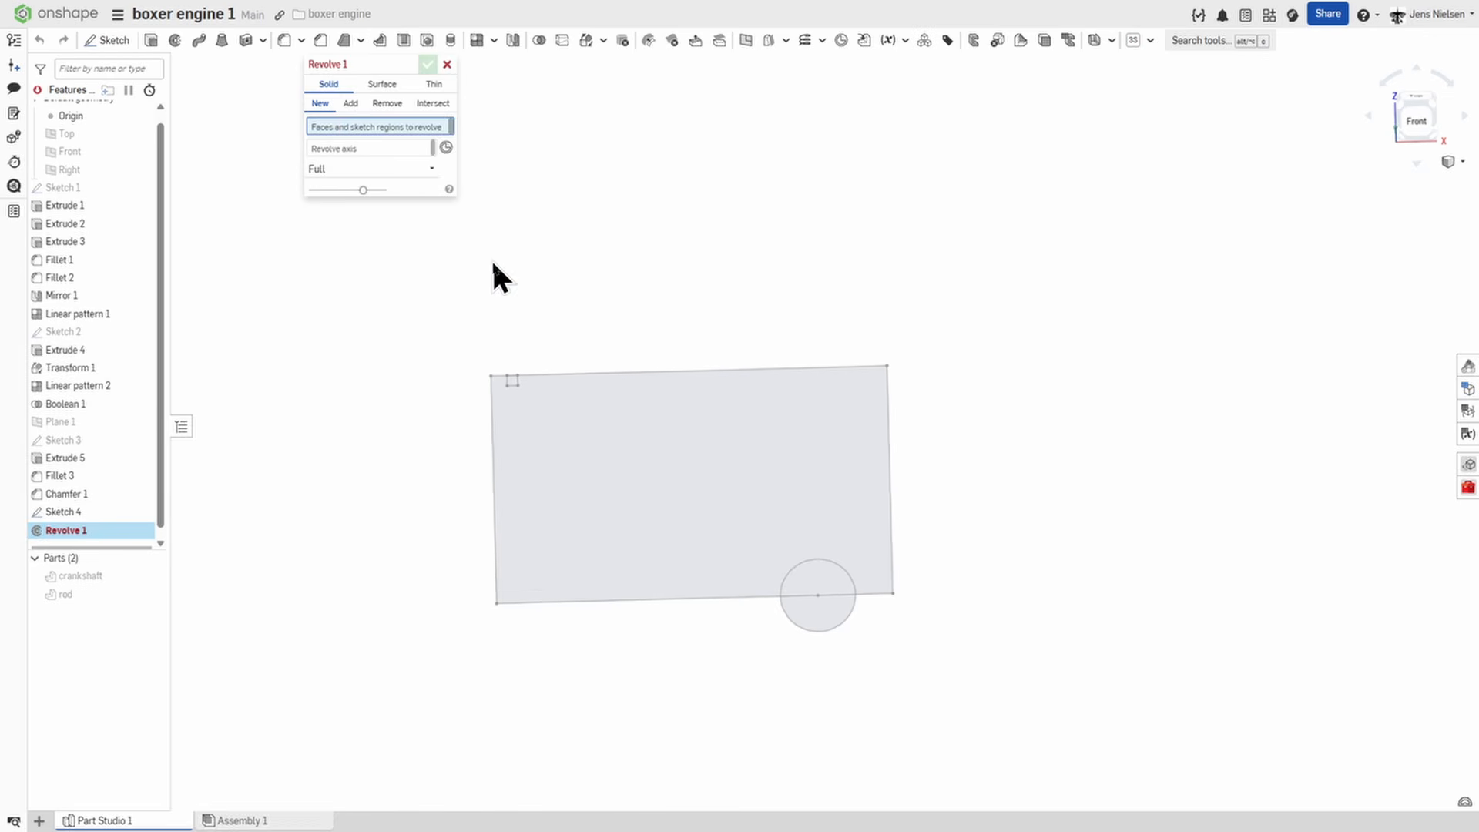
pyautogui.click(477, 269)
pyautogui.click(499, 322)
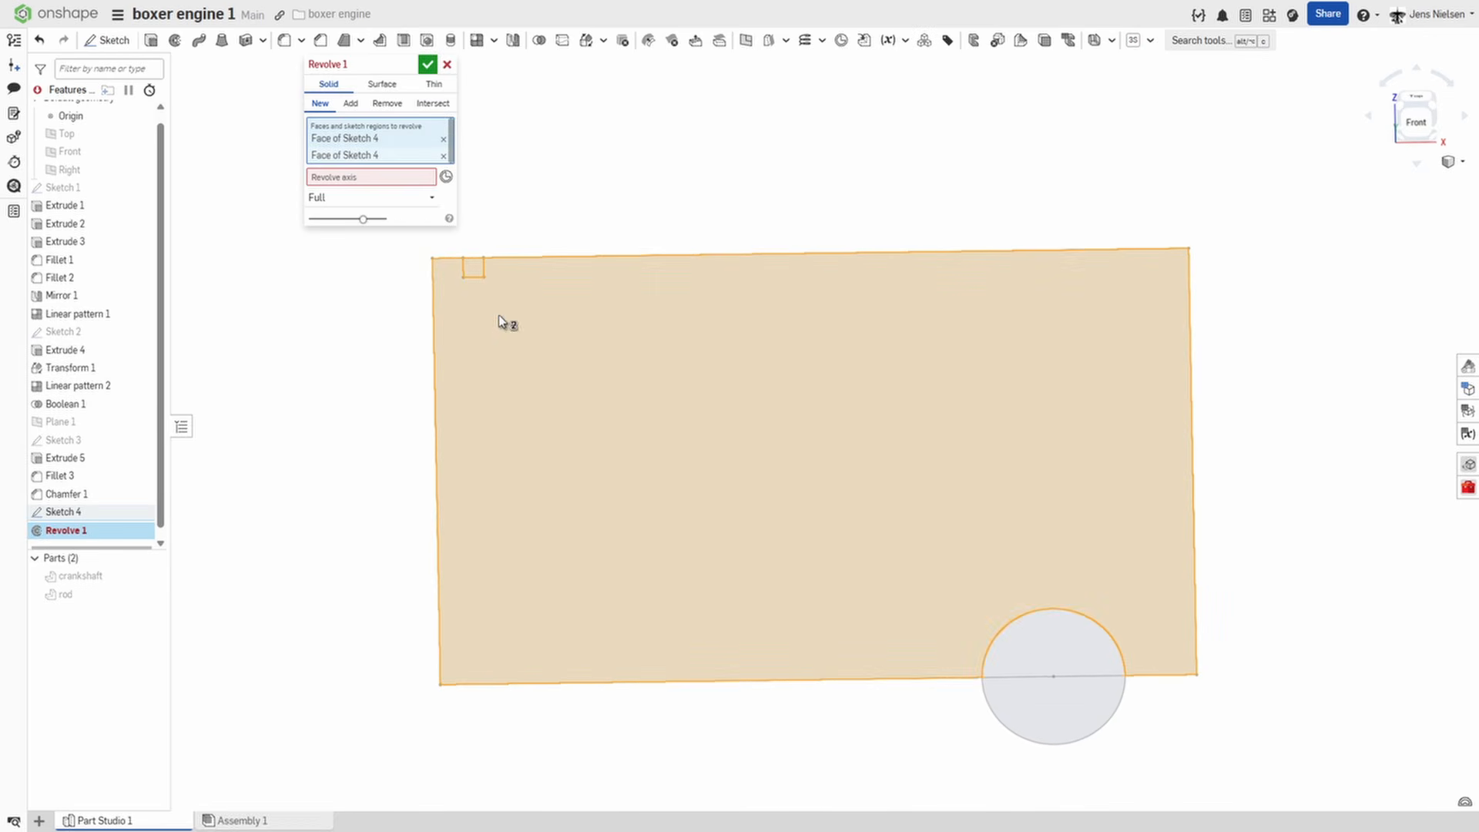
pyautogui.click(1048, 661)
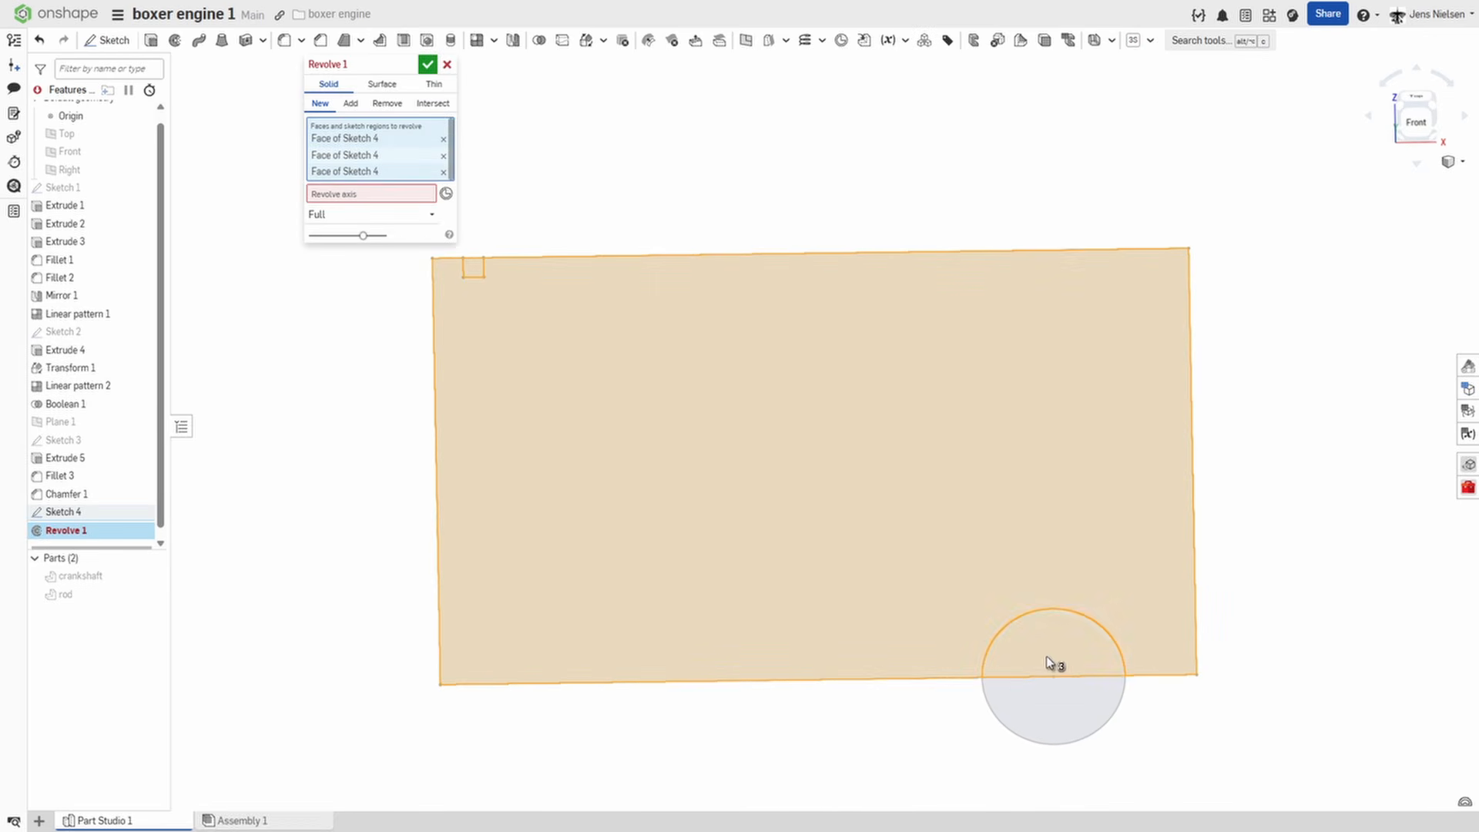
pyautogui.click(387, 193)
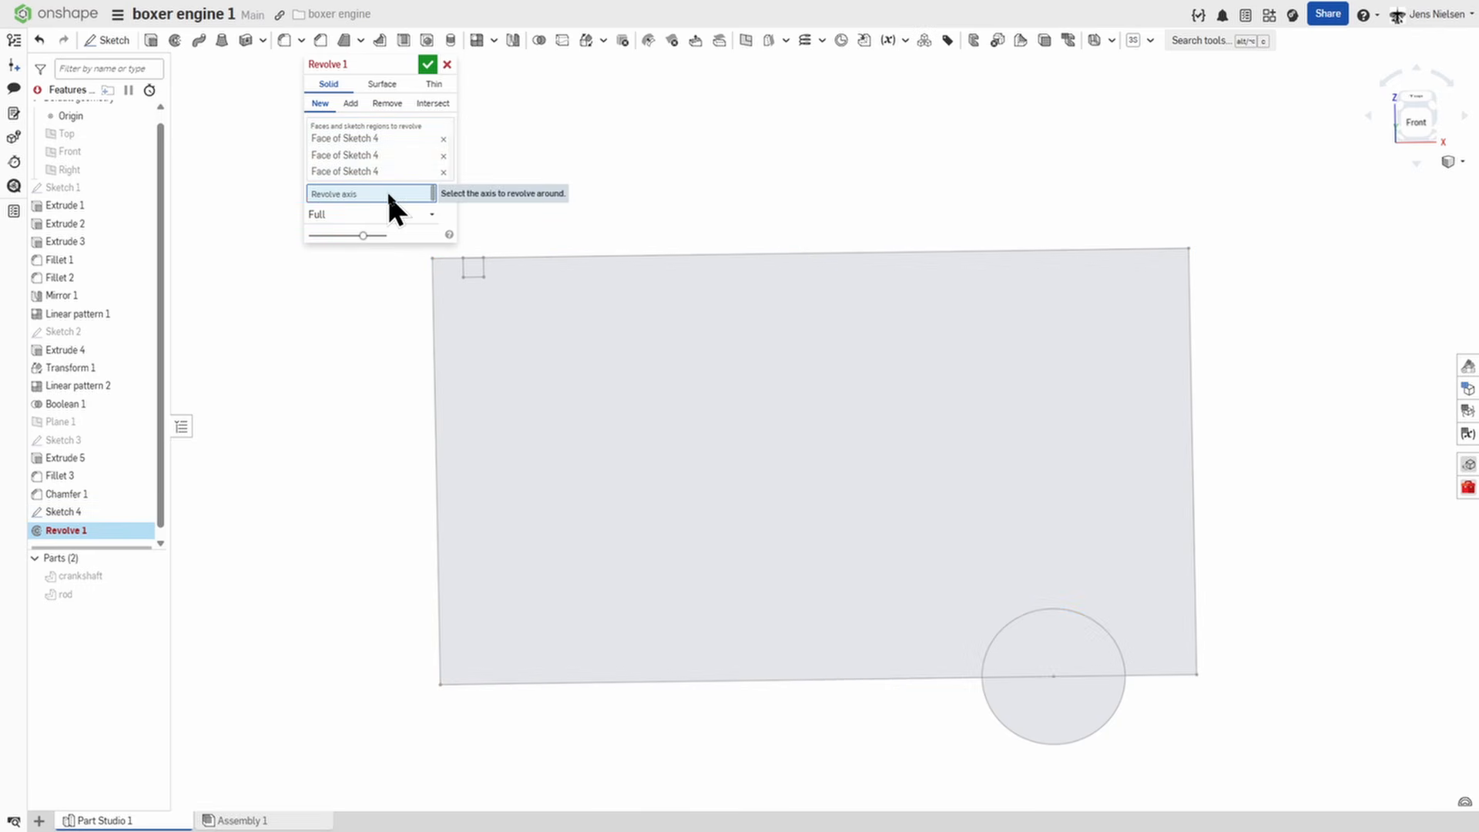
pyautogui.click(613, 680)
pyautogui.scroll(-2, 570, 431)
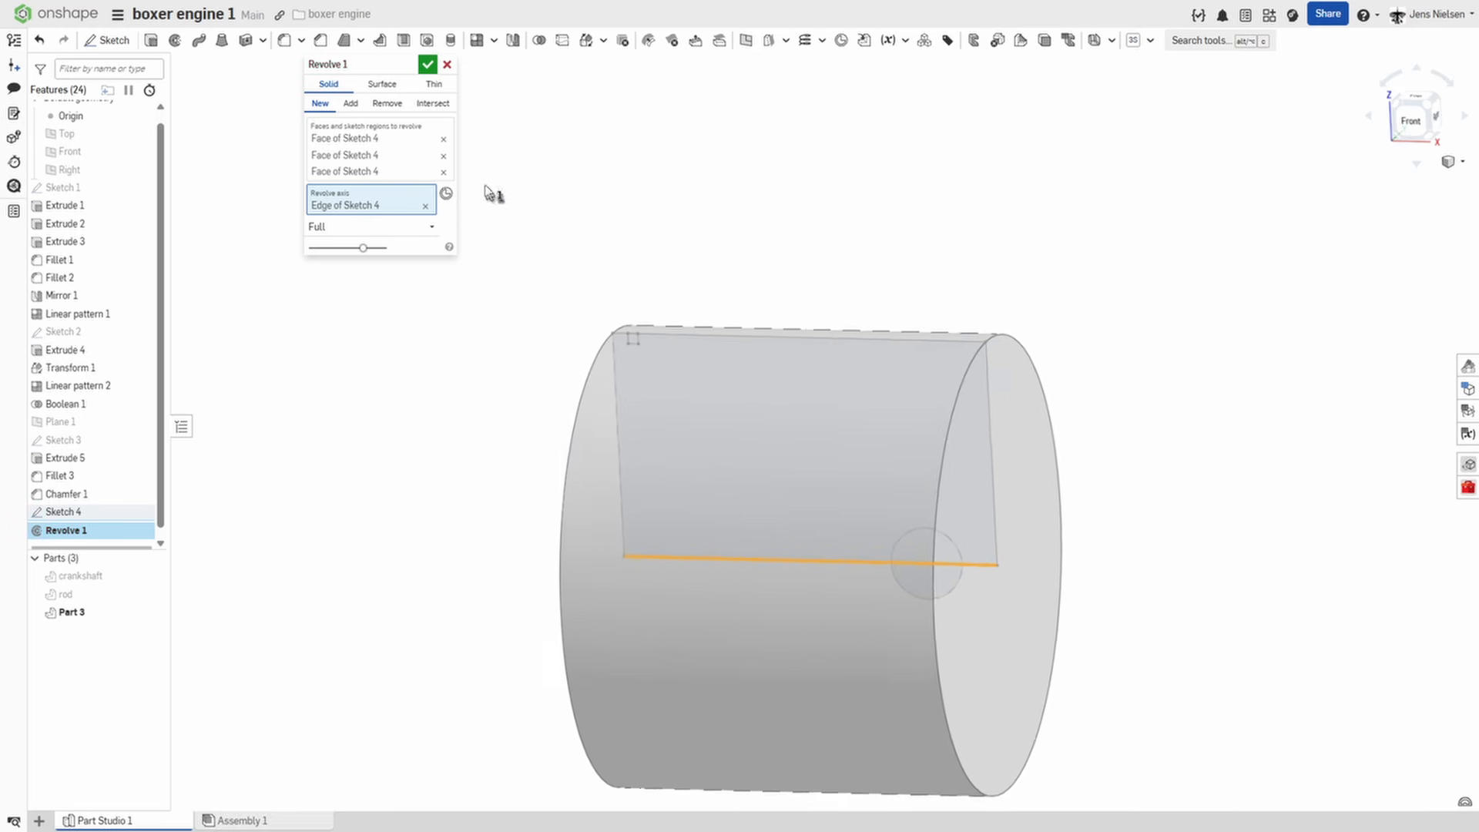
pyautogui.click(427, 64)
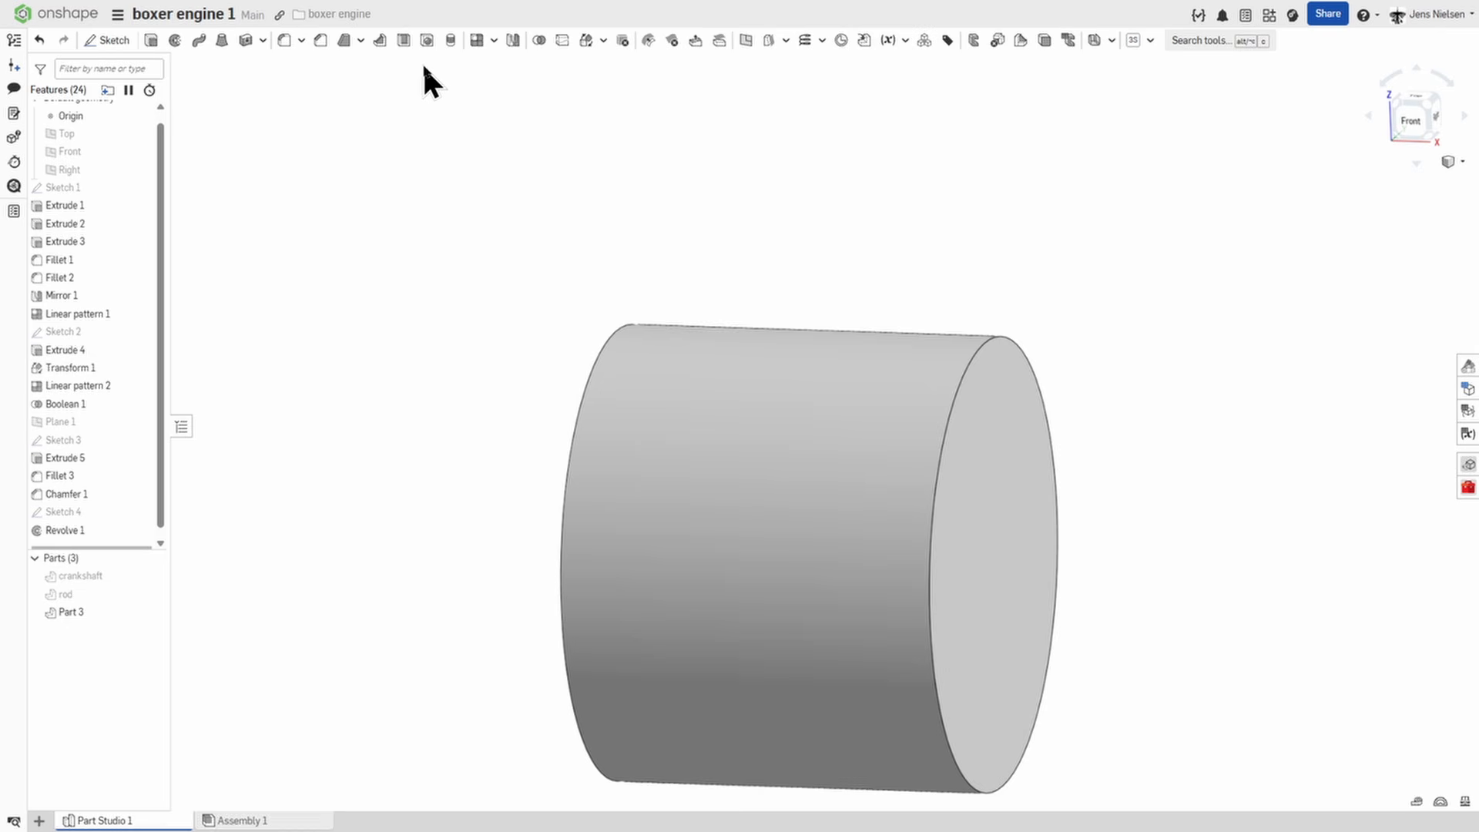
# Shell the cylinder with an 8 mm wall thickness, removing the end face nearest the sketched circle.
pyautogui.click(403, 41)
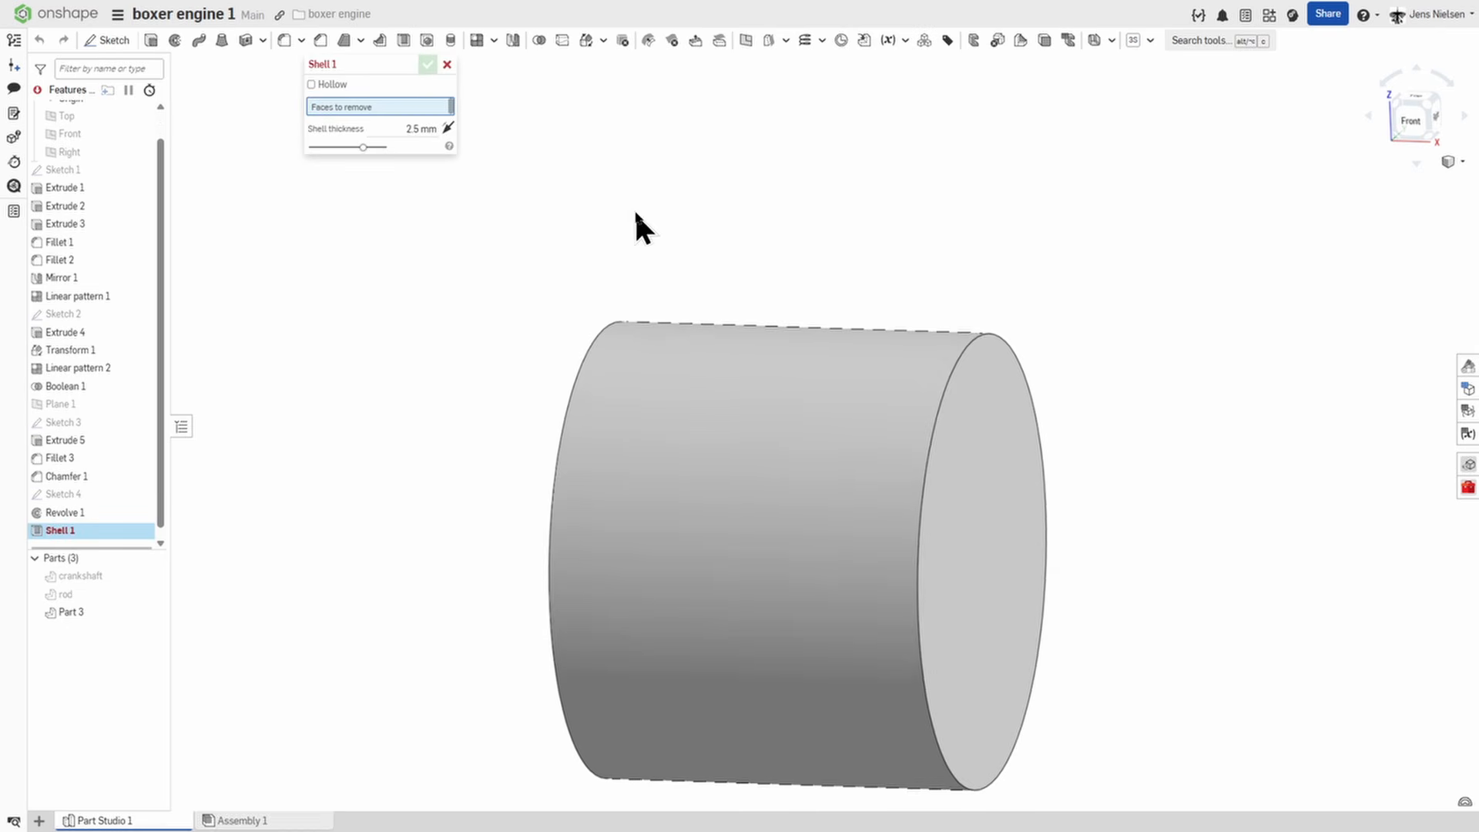
pyautogui.click(411, 129)
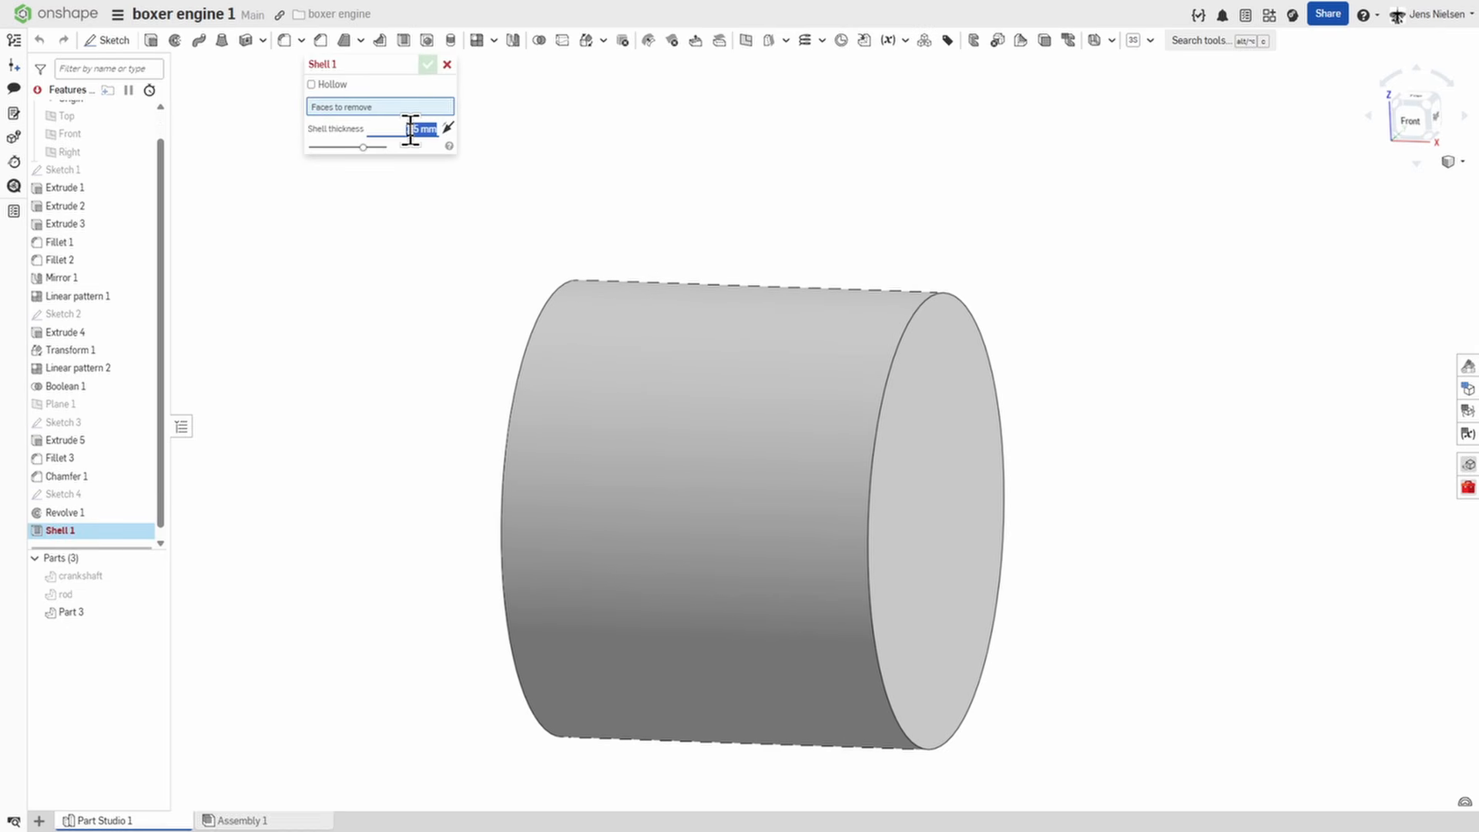
pyautogui.write('8')
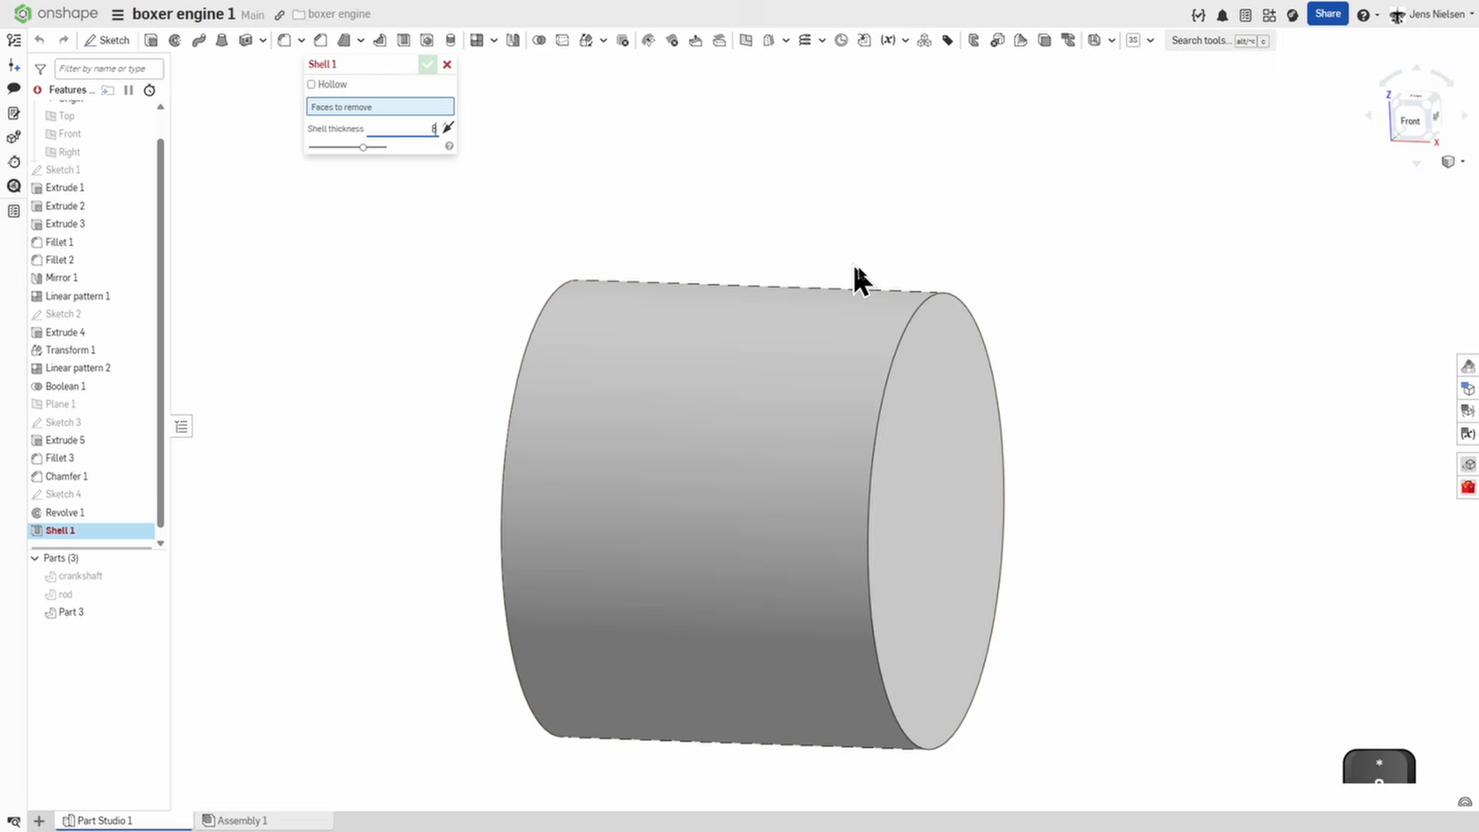
pyautogui.click(913, 401)
pyautogui.click(428, 65)
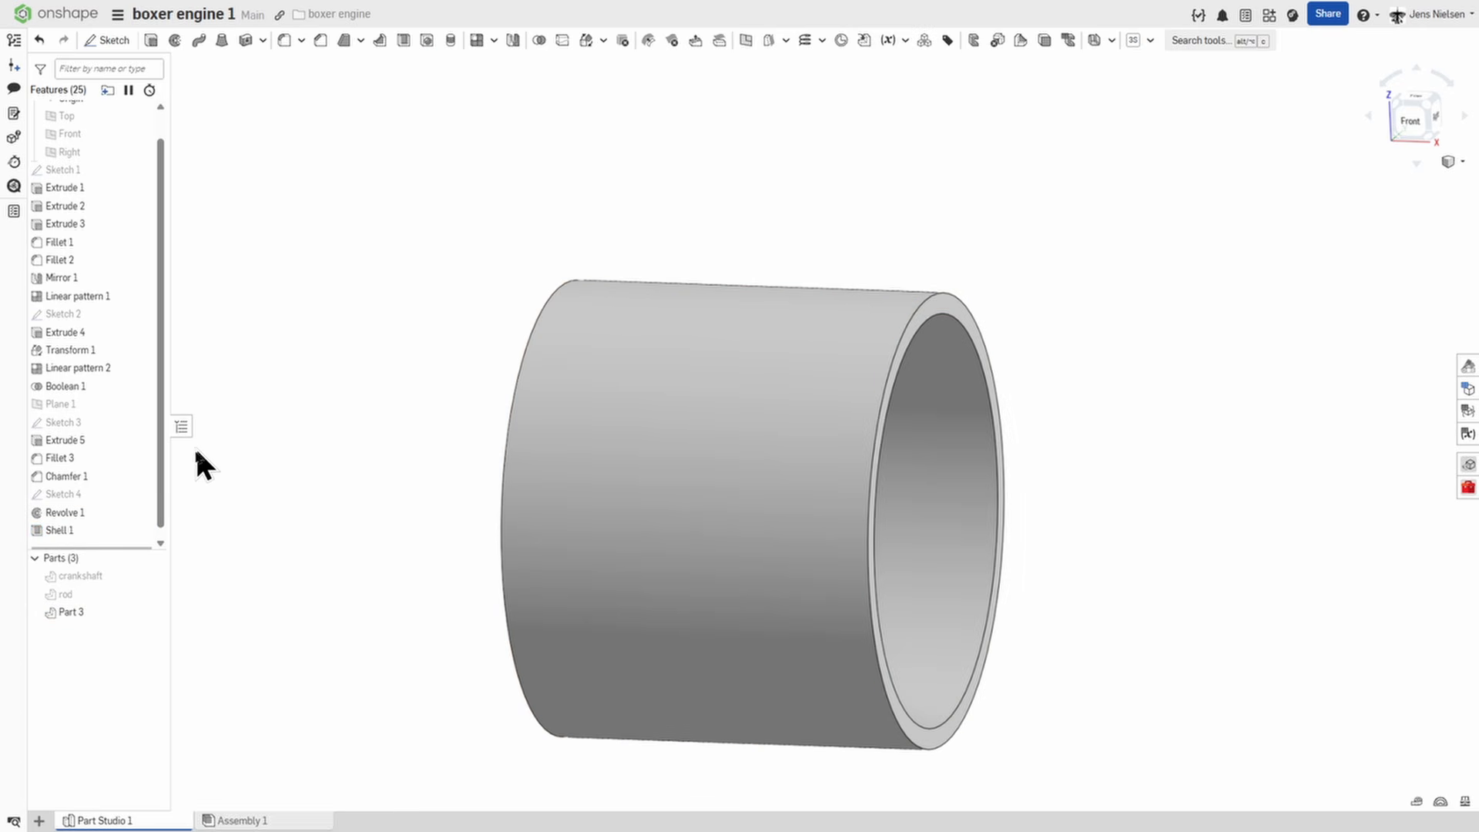
# Show the piston profile sketch and set up a full revolve that removes material for the ring groove at the small square.
pyautogui.click(140, 494)
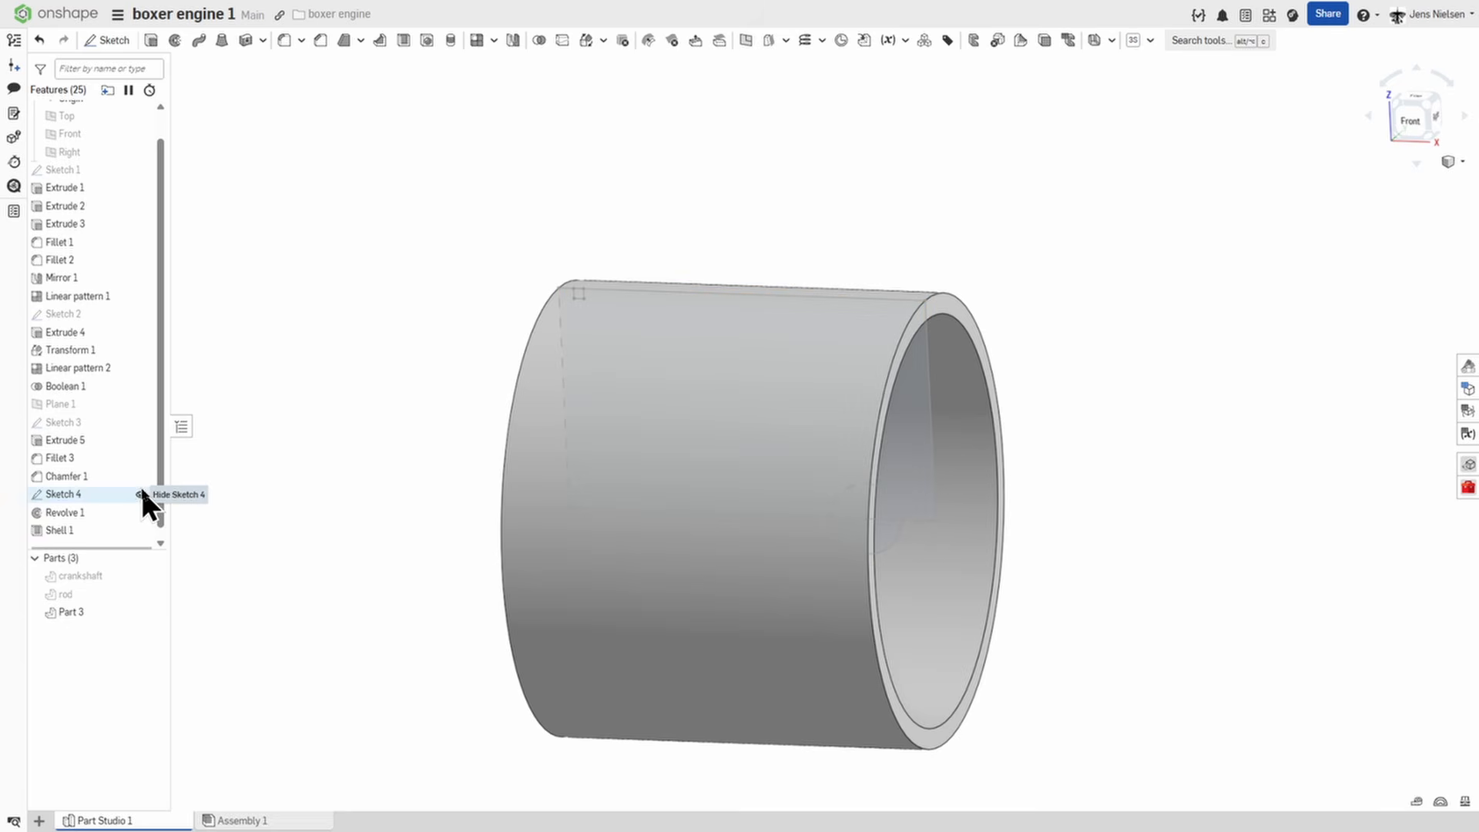
pyautogui.click(175, 40)
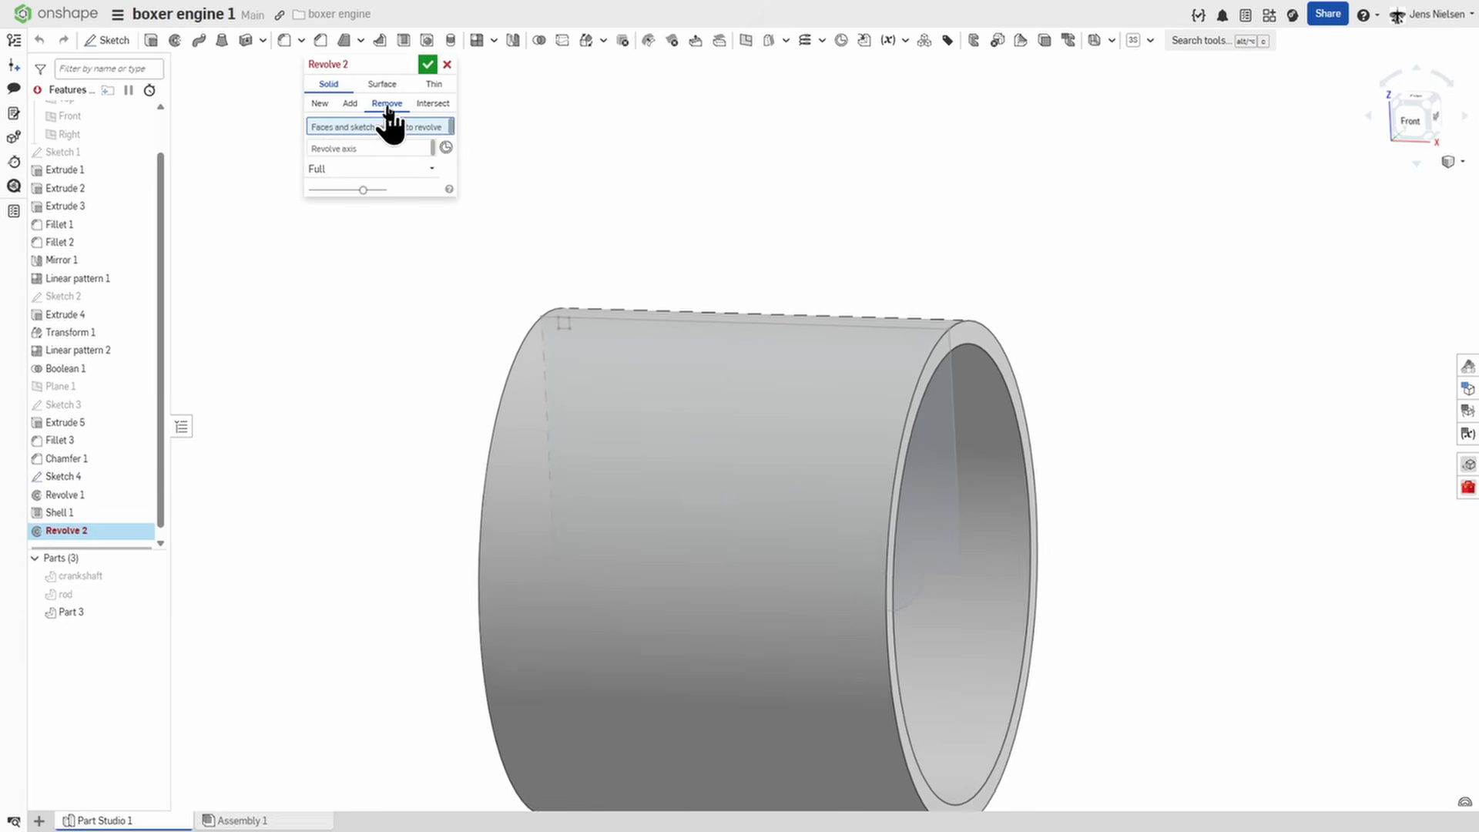
pyautogui.click(387, 104)
pyautogui.scroll(5, 437, 187)
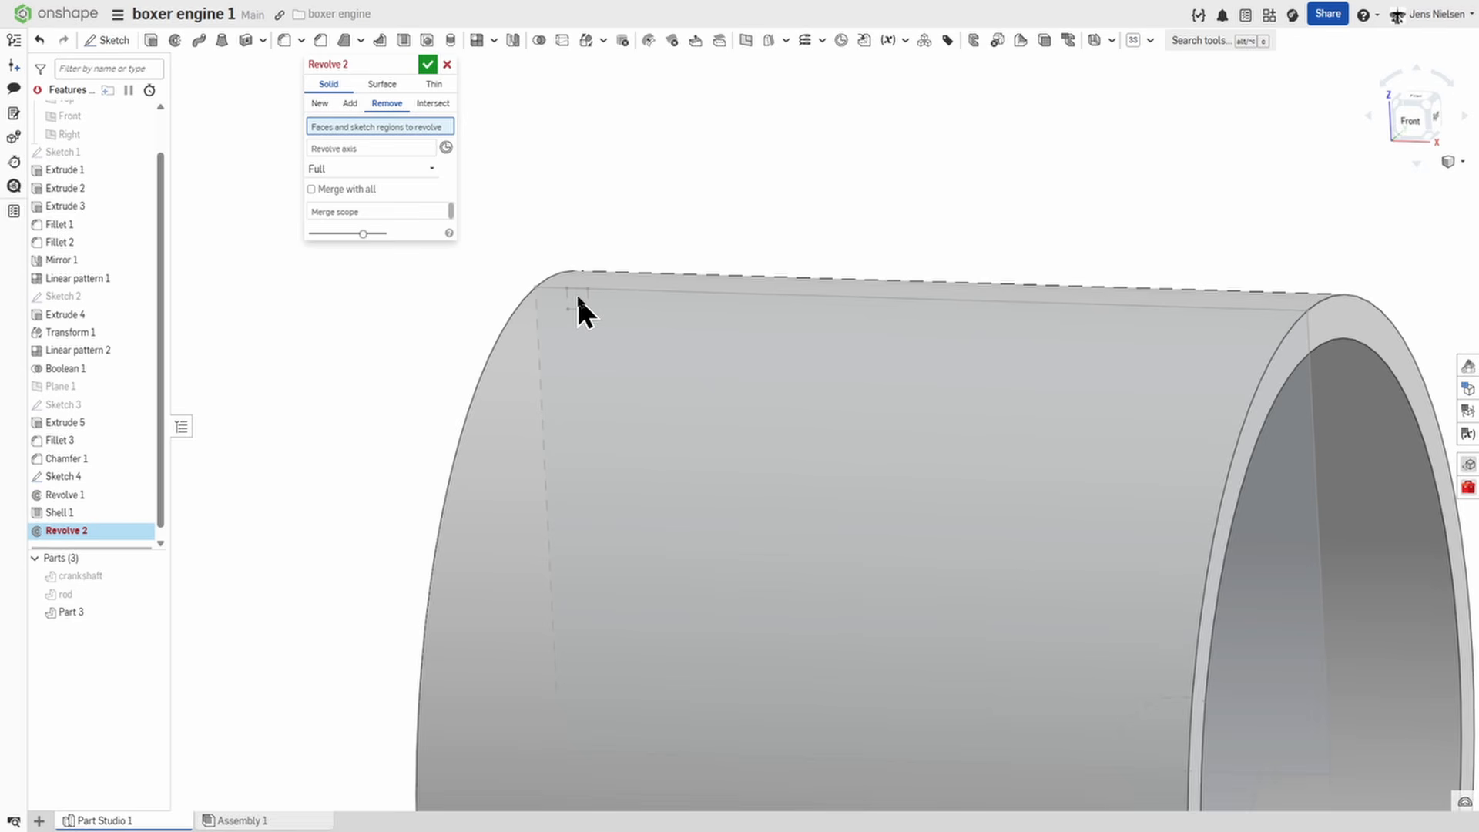
# Complete the material-removing revolve by spinning the sketch's small square fully around the axis of the piston's outer face.
pyautogui.rightClick(578, 298)
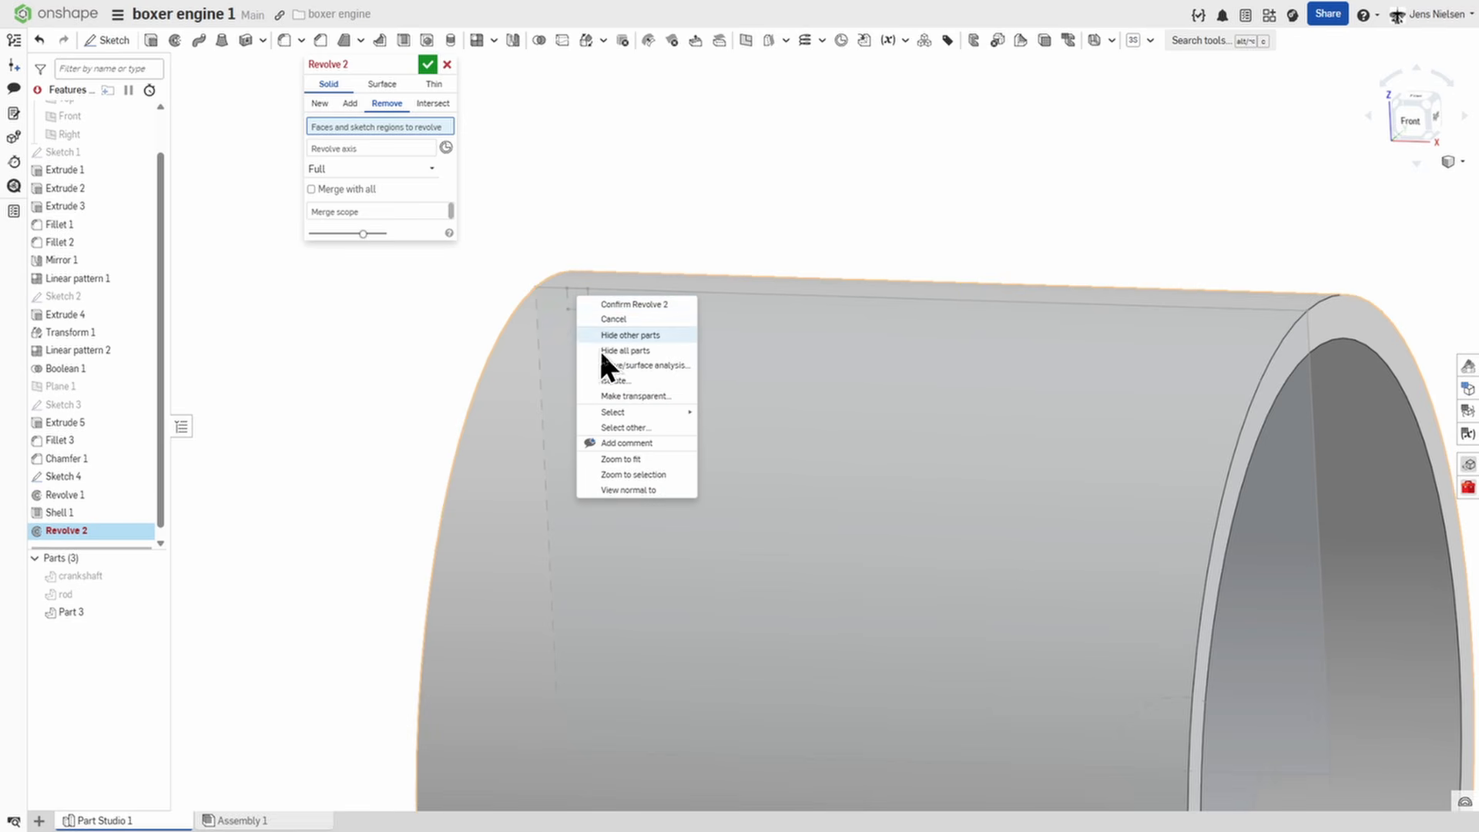
pyautogui.click(629, 426)
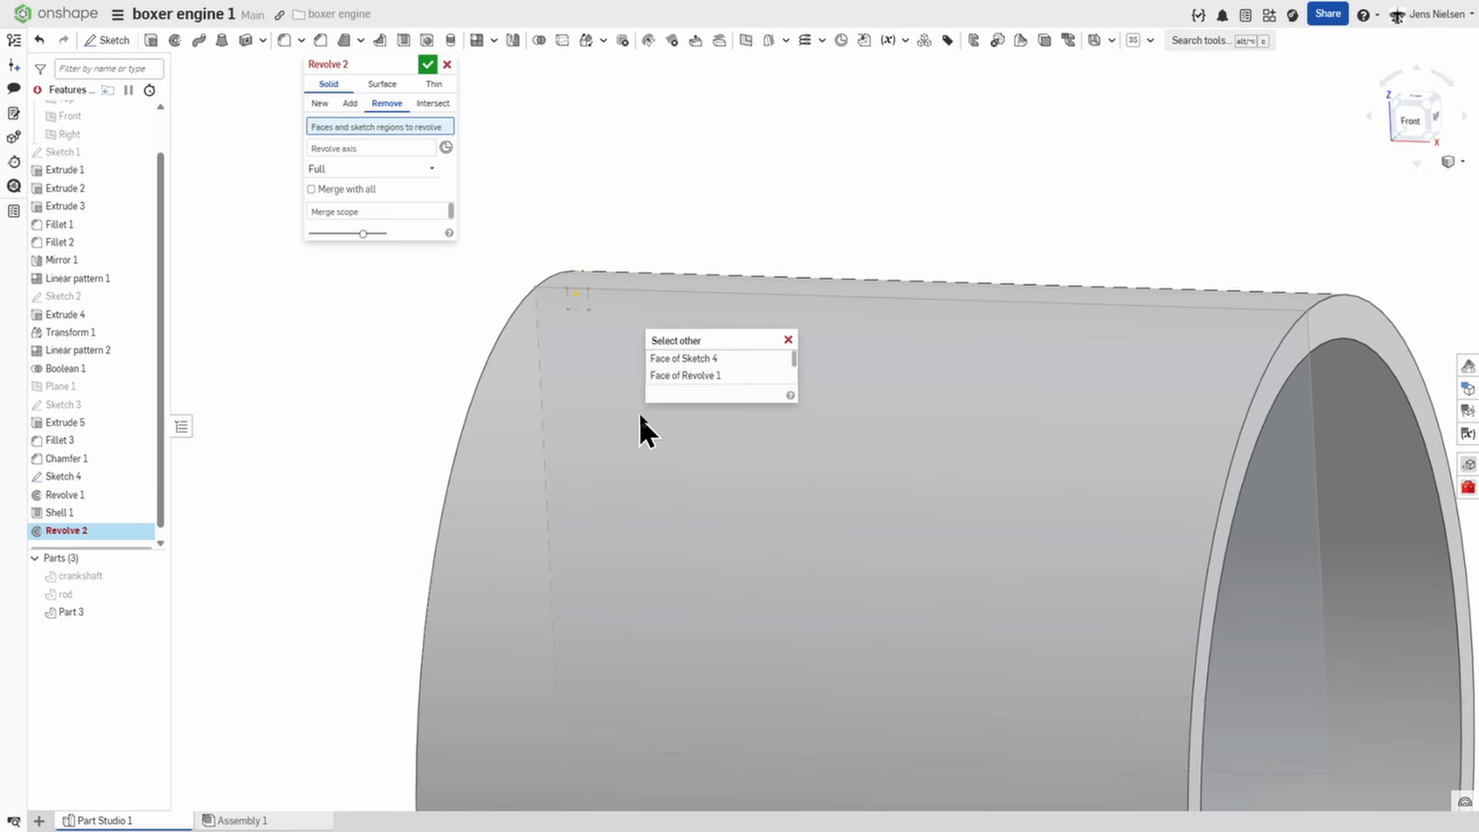
pyautogui.click(674, 358)
pyautogui.click(396, 157)
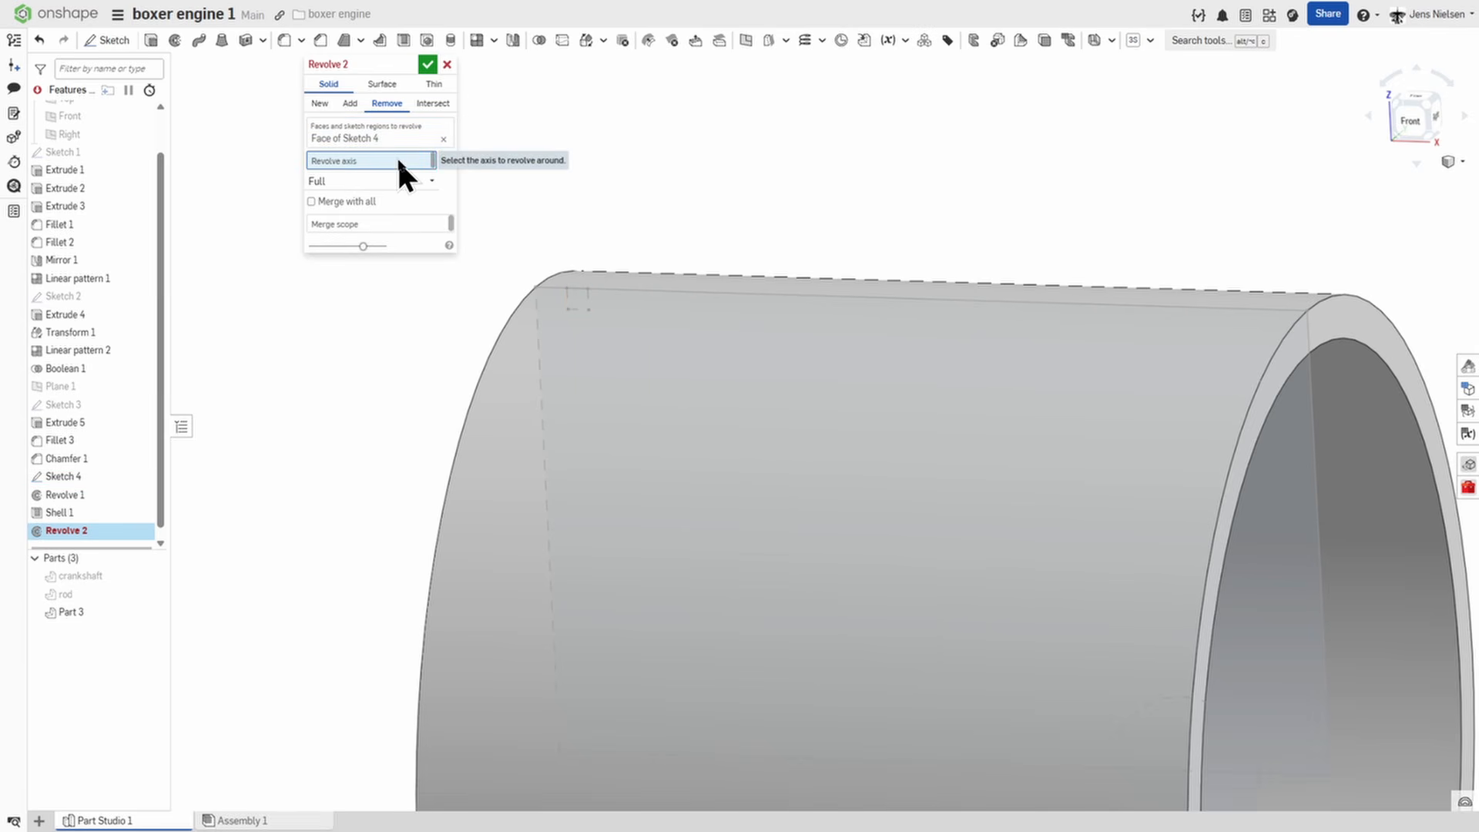
pyautogui.click(664, 388)
pyautogui.scroll(-5, 612, 300)
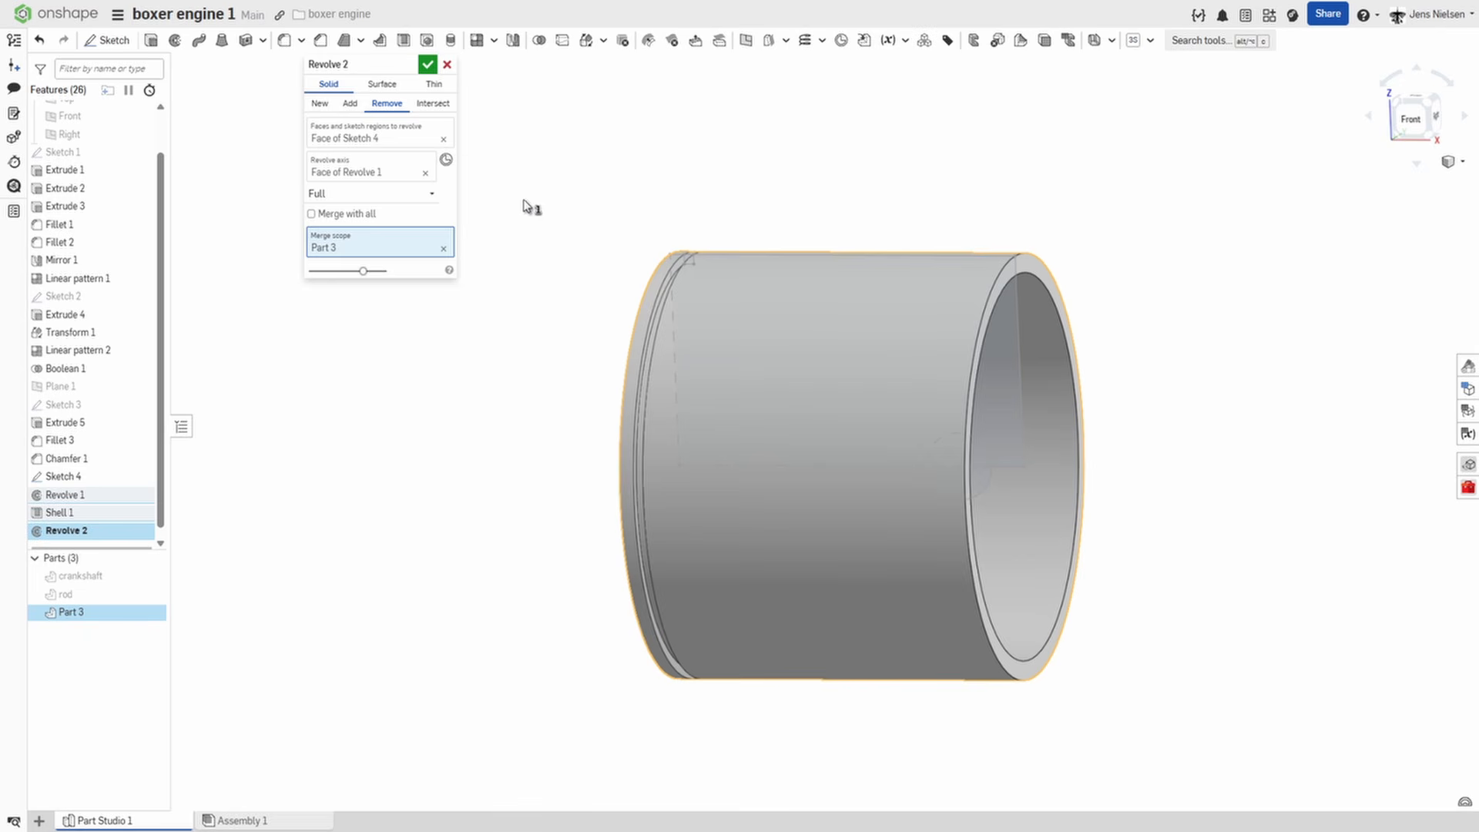
pyautogui.click(427, 65)
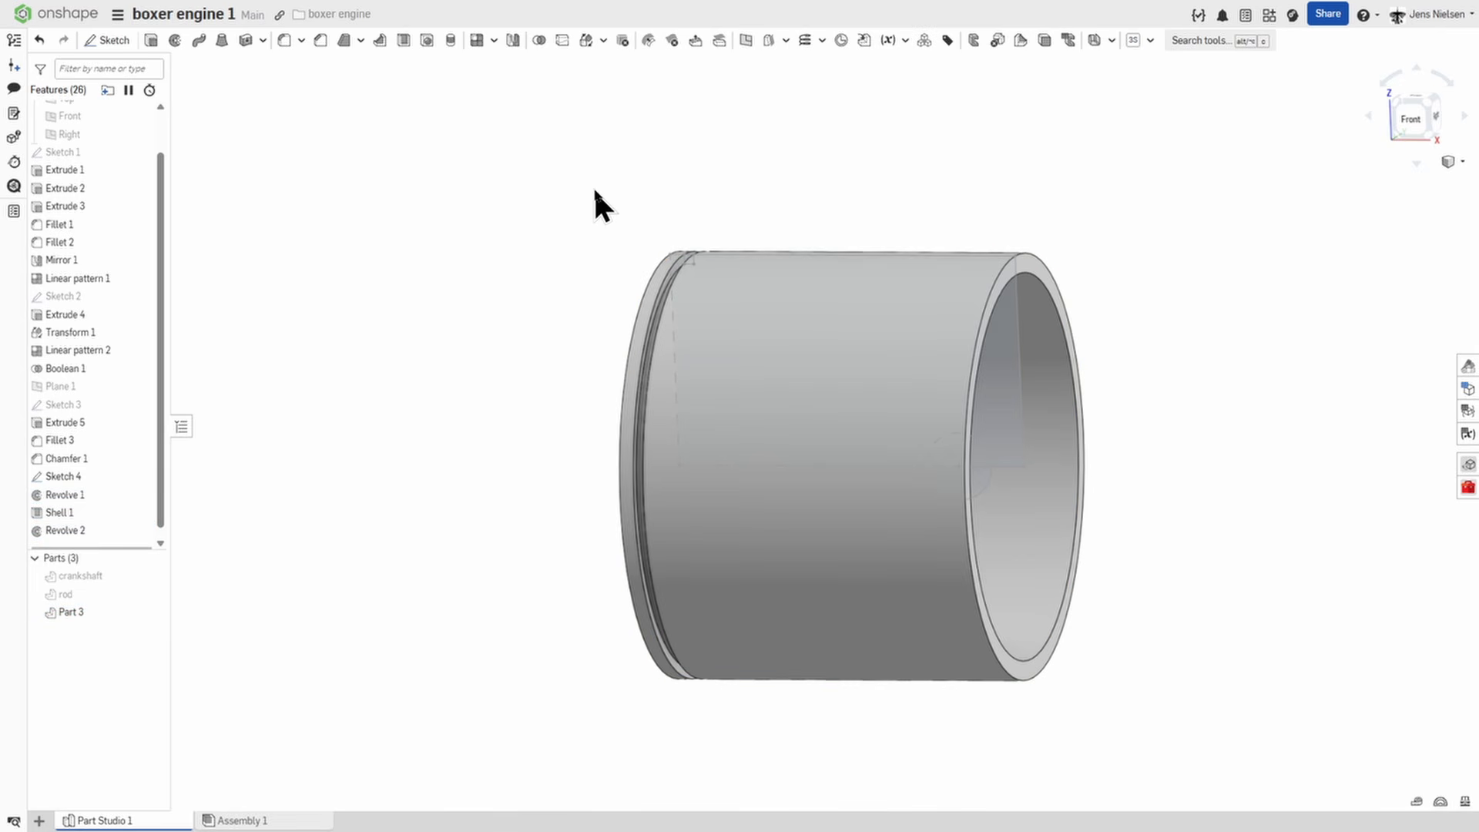
# Set up a linear feature pattern of the ring groove, directed from the piston's closed end face toward its open end.
pyautogui.click(477, 41)
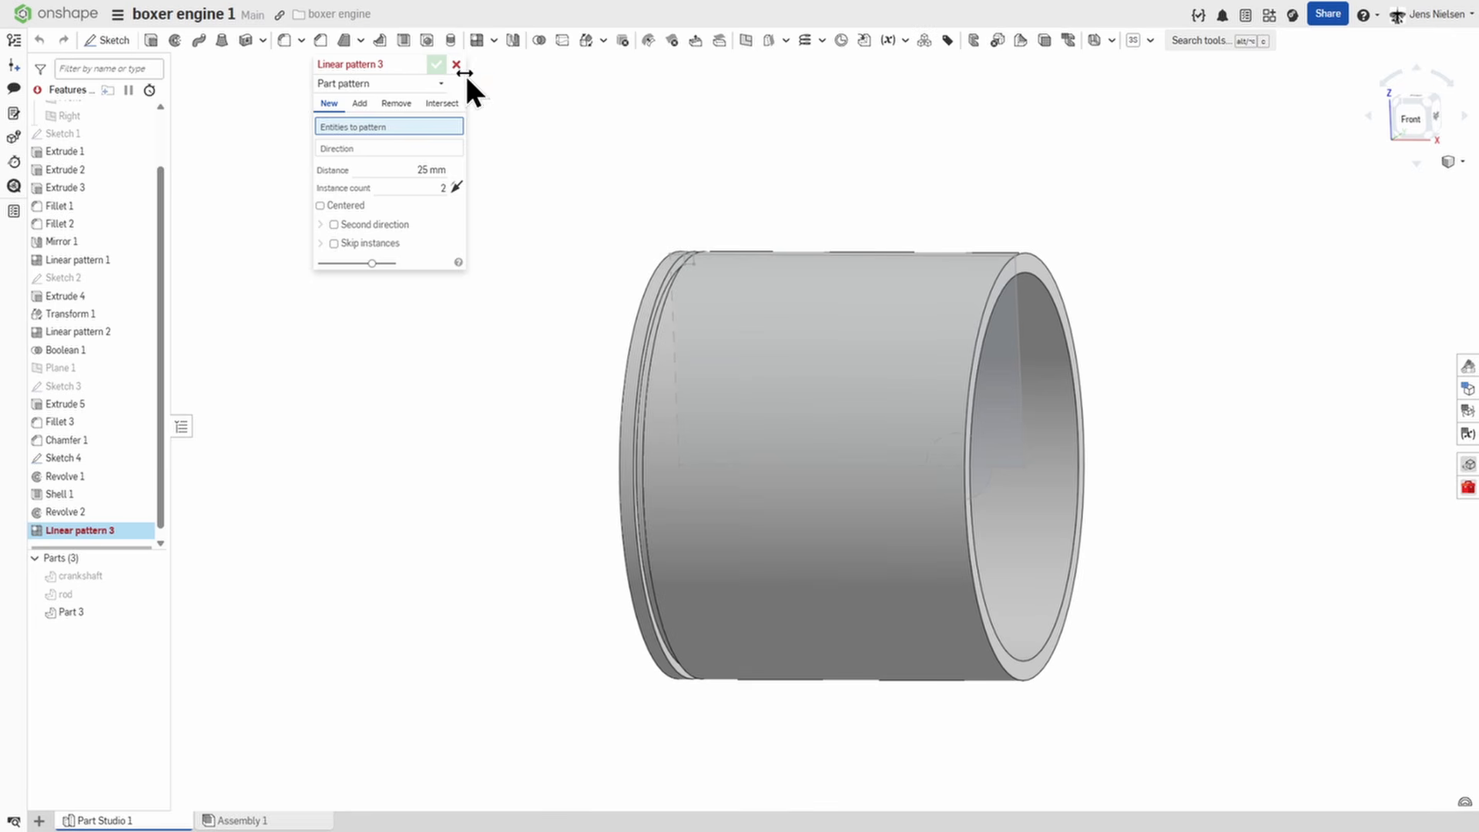
pyautogui.click(439, 85)
pyautogui.click(389, 124)
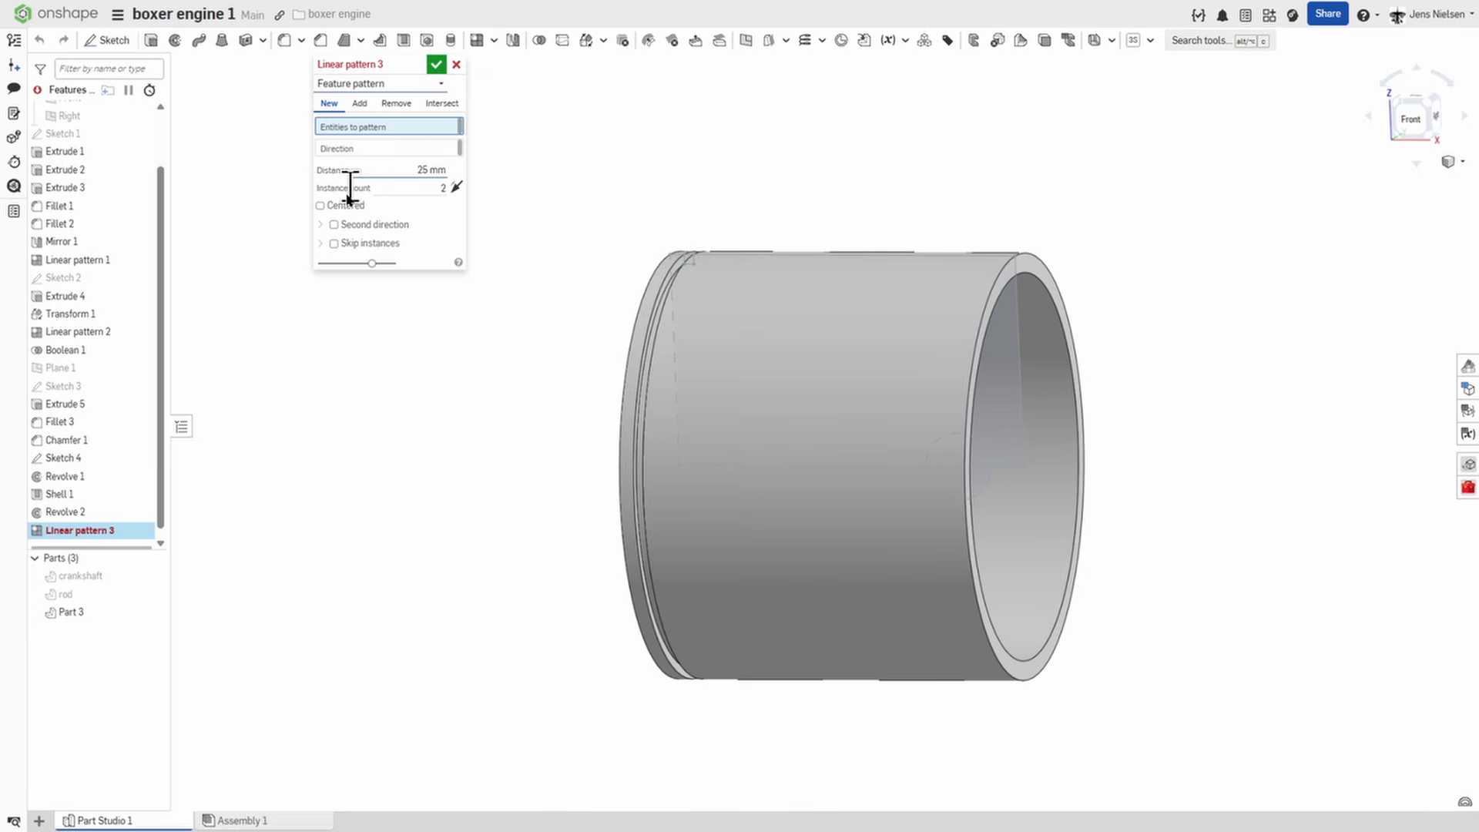
pyautogui.click(69, 508)
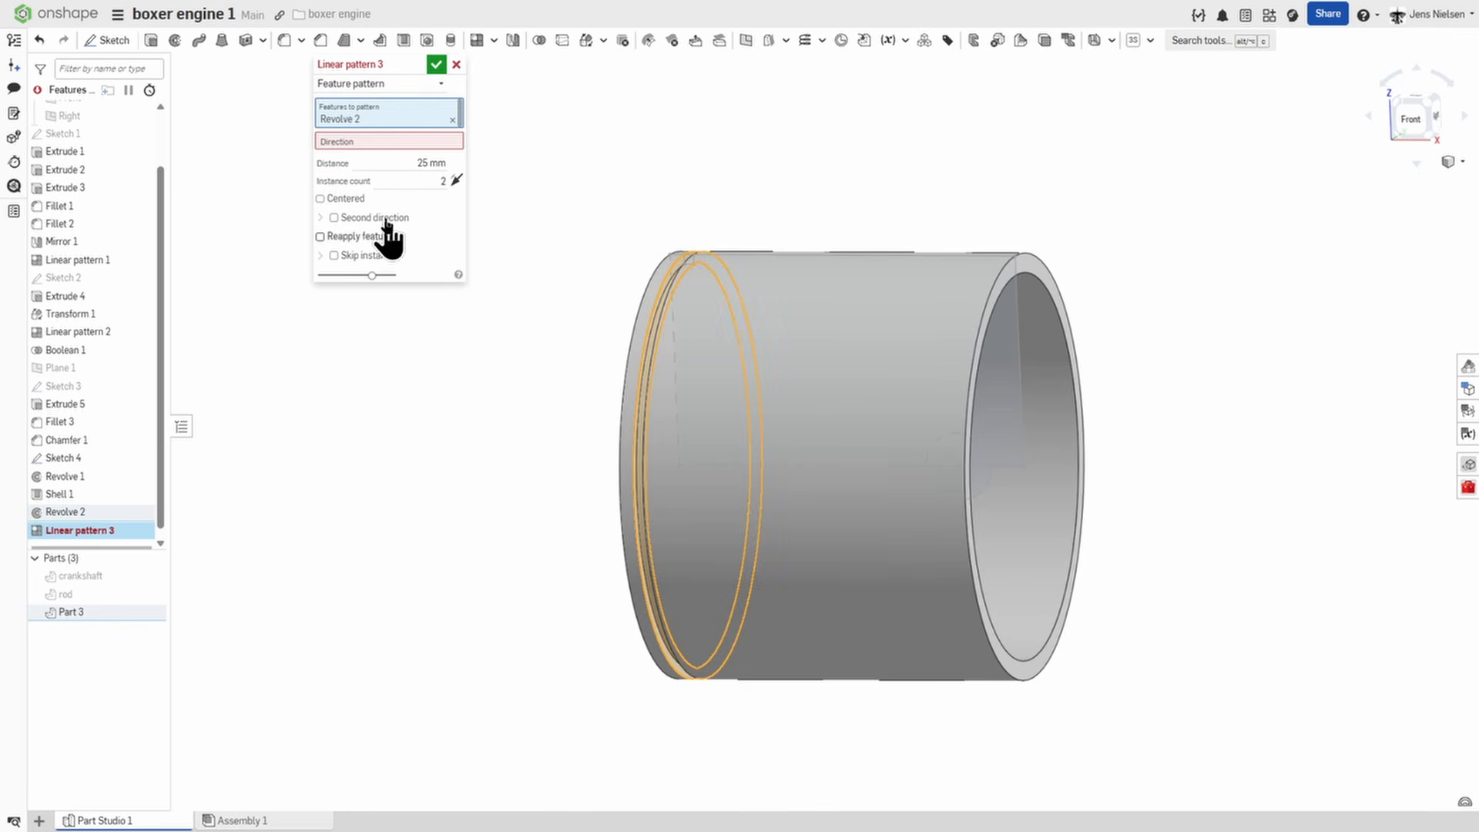
pyautogui.click(390, 141)
pyautogui.moveTo(501, 362); pyautogui.dragTo(612, 507, button='right')
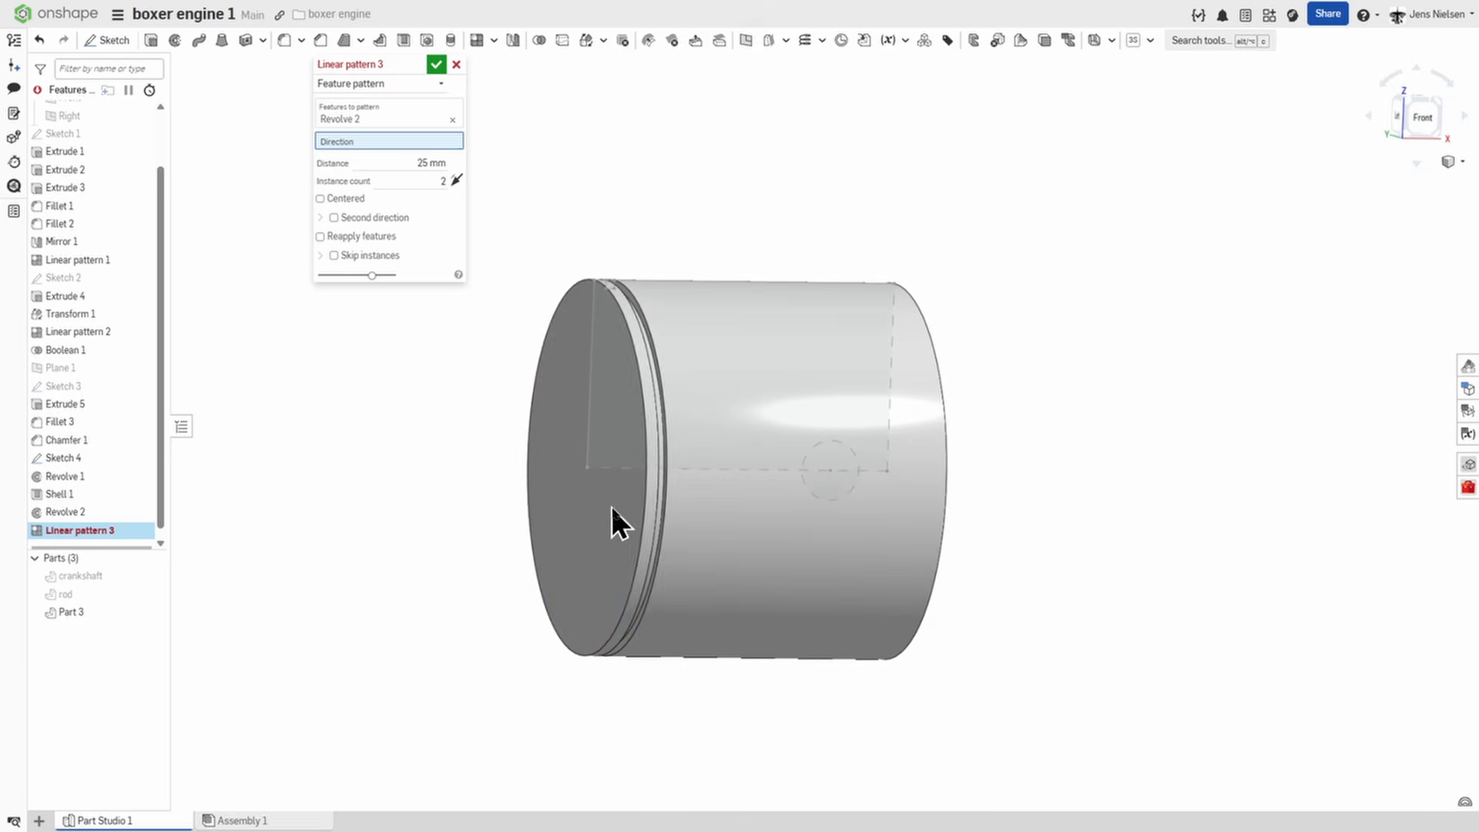
pyautogui.click(614, 516)
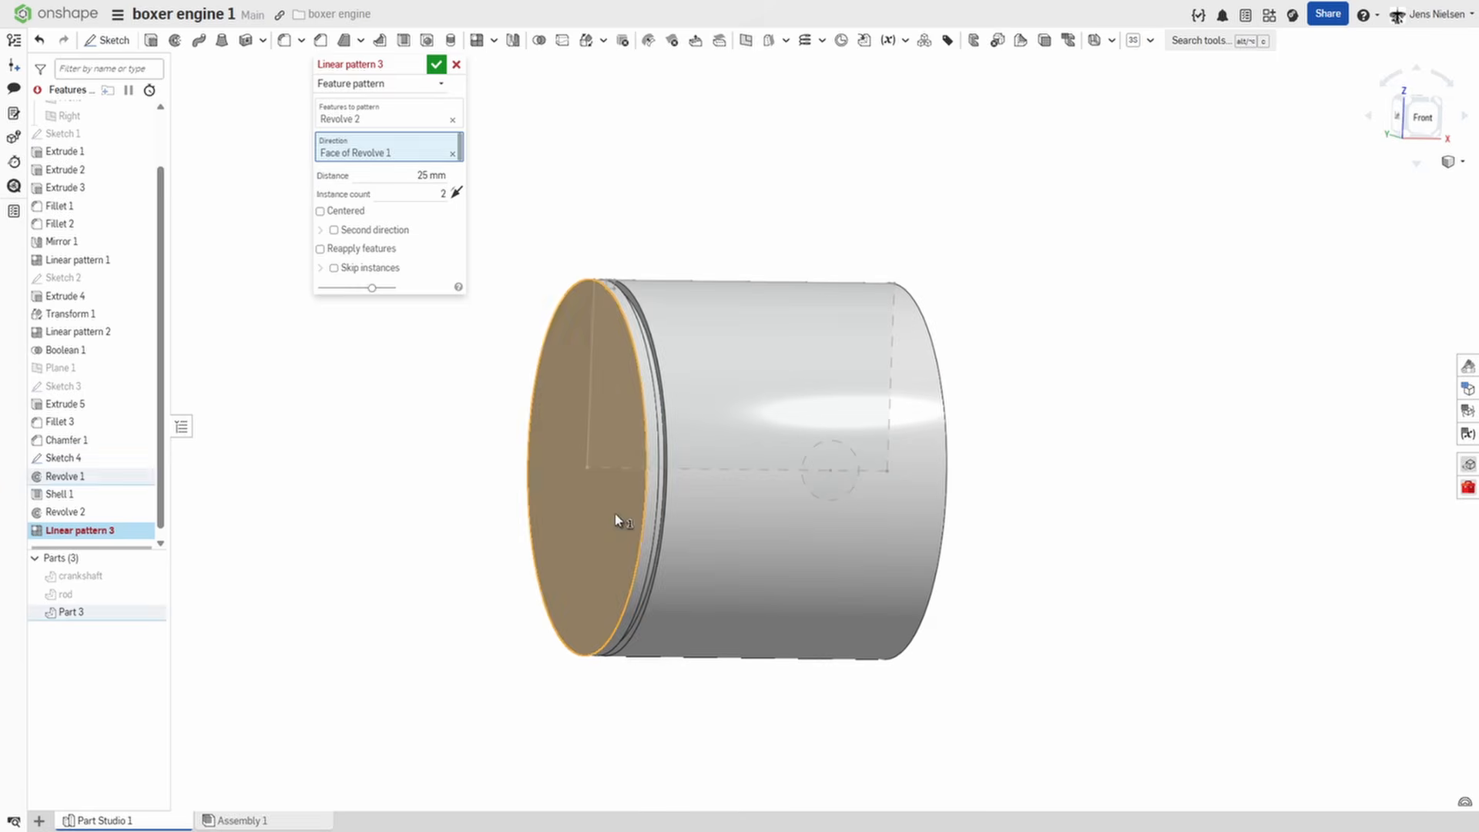
pyautogui.click(456, 192)
# Set the groove pattern to a 16 mm distance and 3 instances, and accept it.
pyautogui.moveTo(634, 238); pyautogui.dragTo(558, 232, button='right')
pyautogui.click(429, 175)
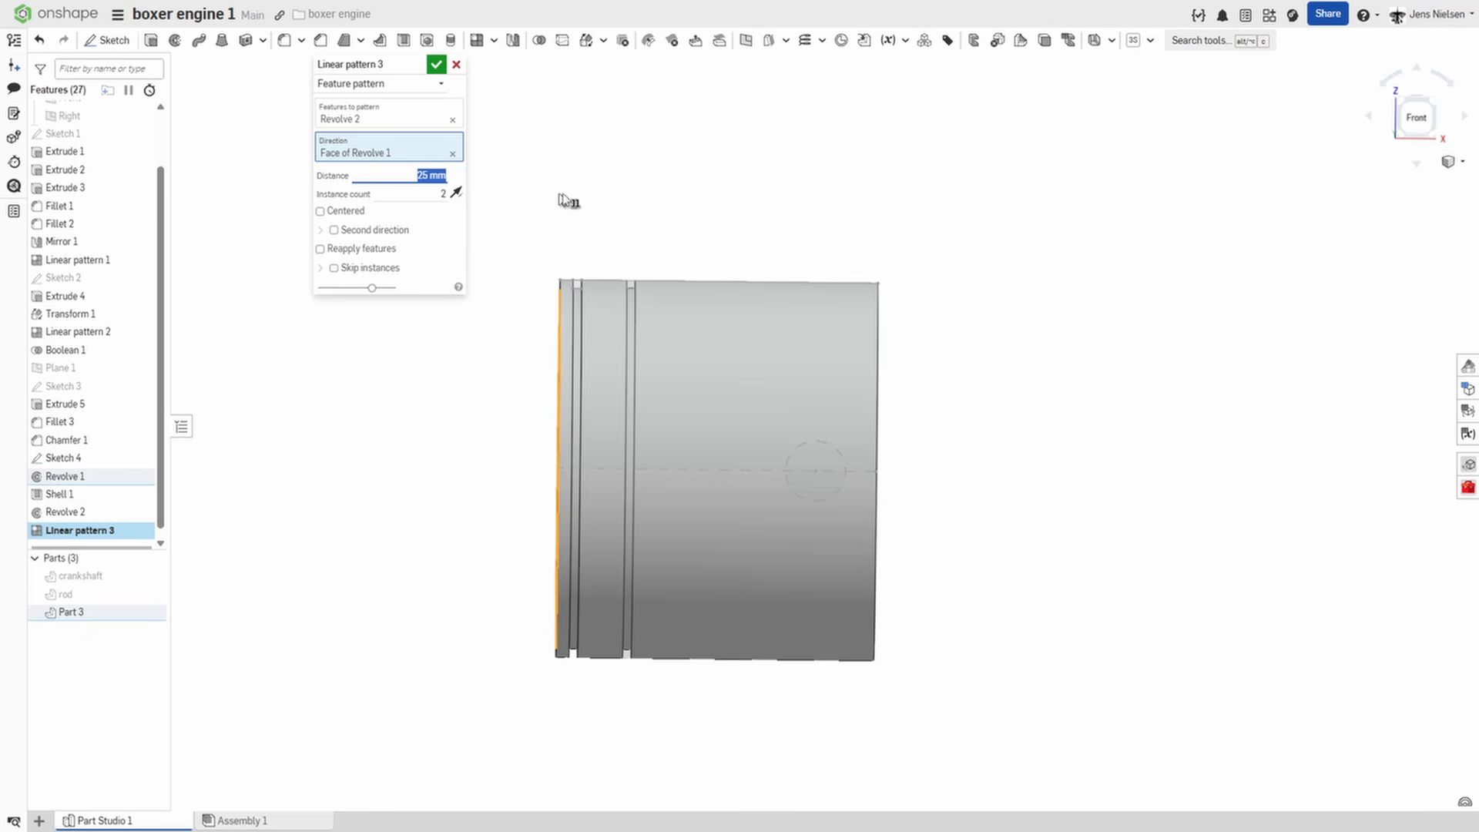
pyautogui.write('16')
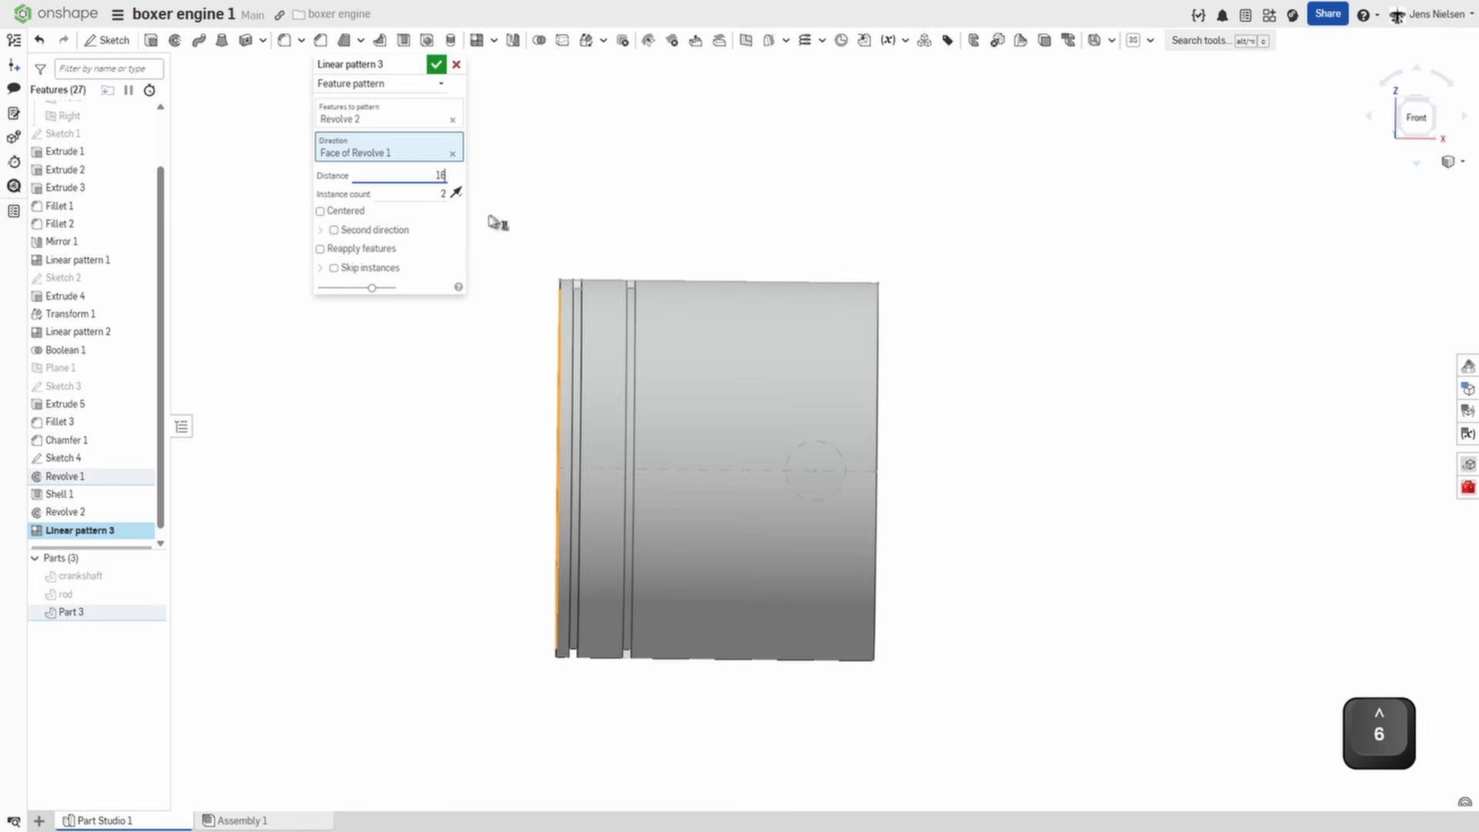
pyautogui.click(445, 194)
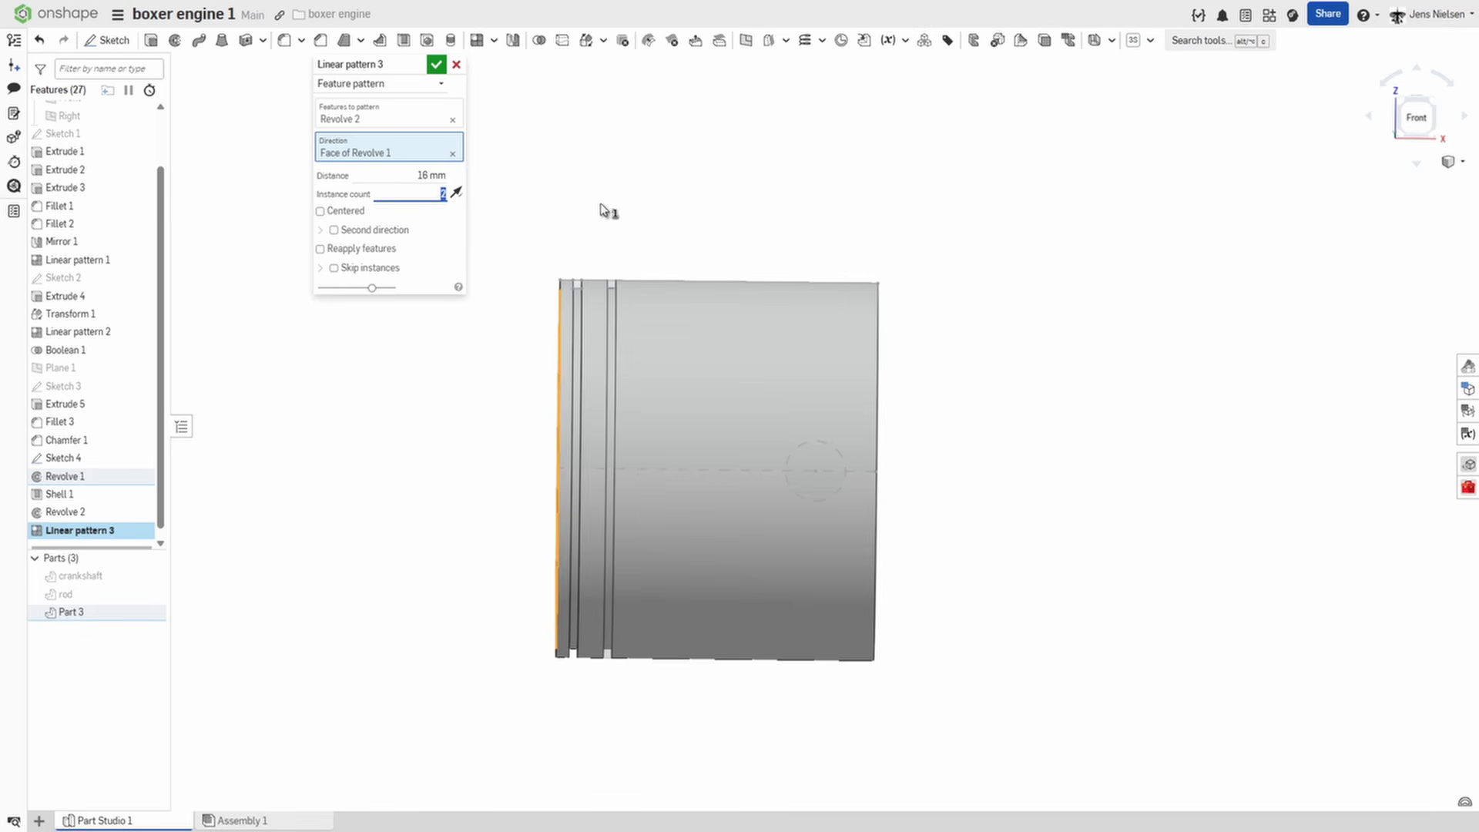
pyautogui.write('3')
pyautogui.press('Tab')
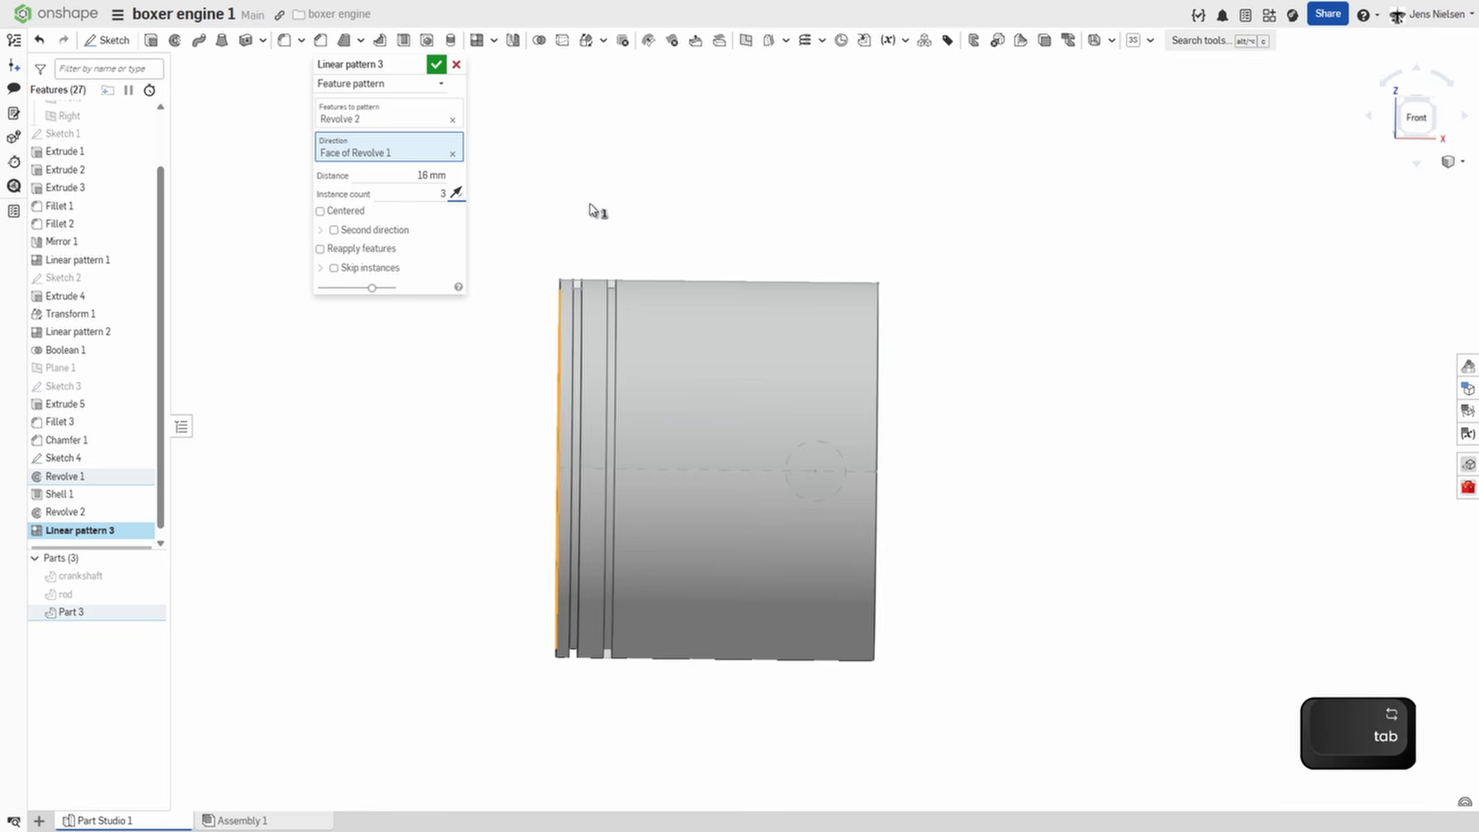
pyautogui.click(437, 64)
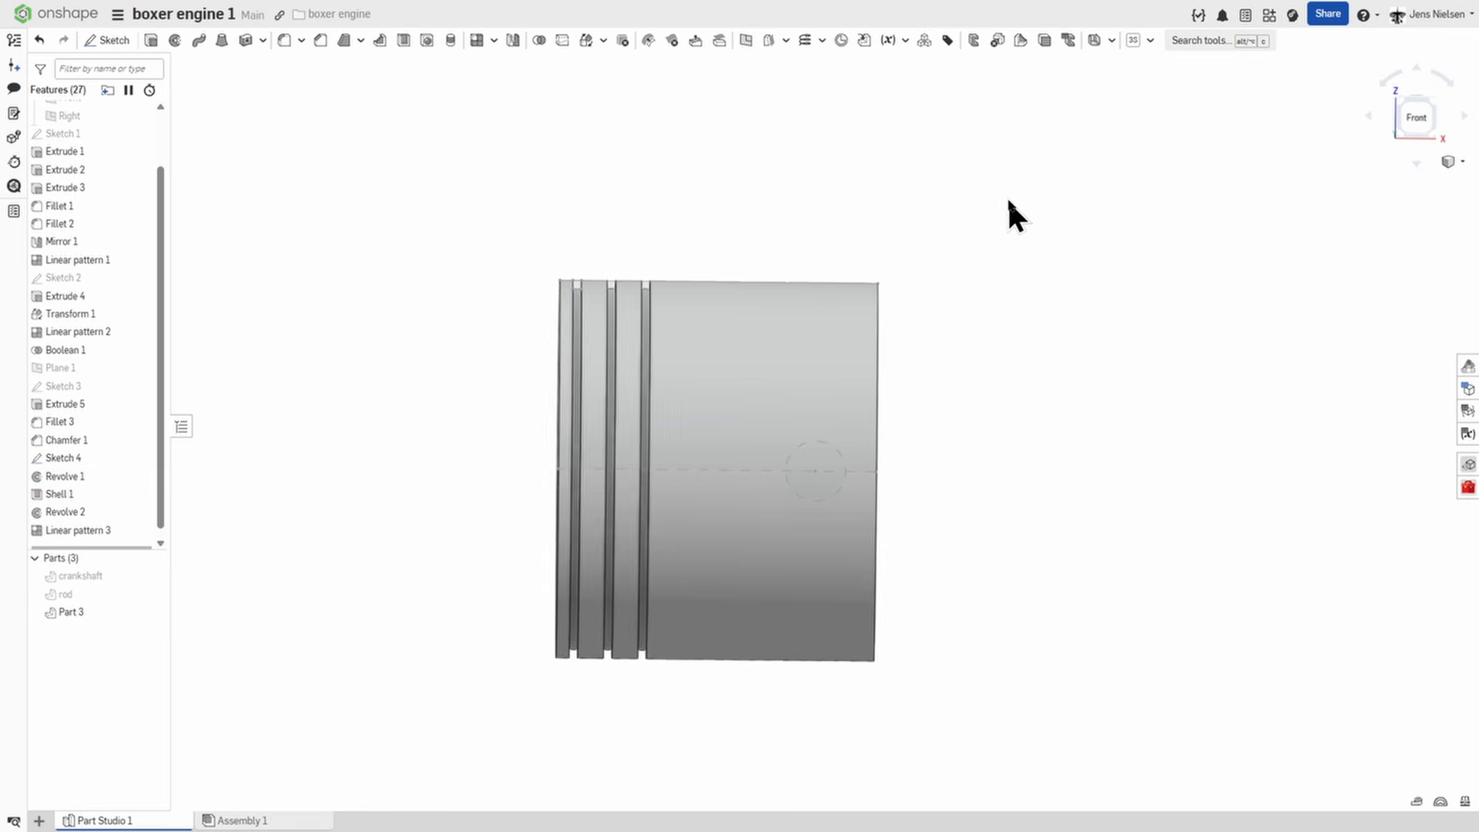
# Extrude both halves of the sketched circle up to next in both directions, adding the wrist pin to the piston.
pyautogui.hotkey('shift', '7')
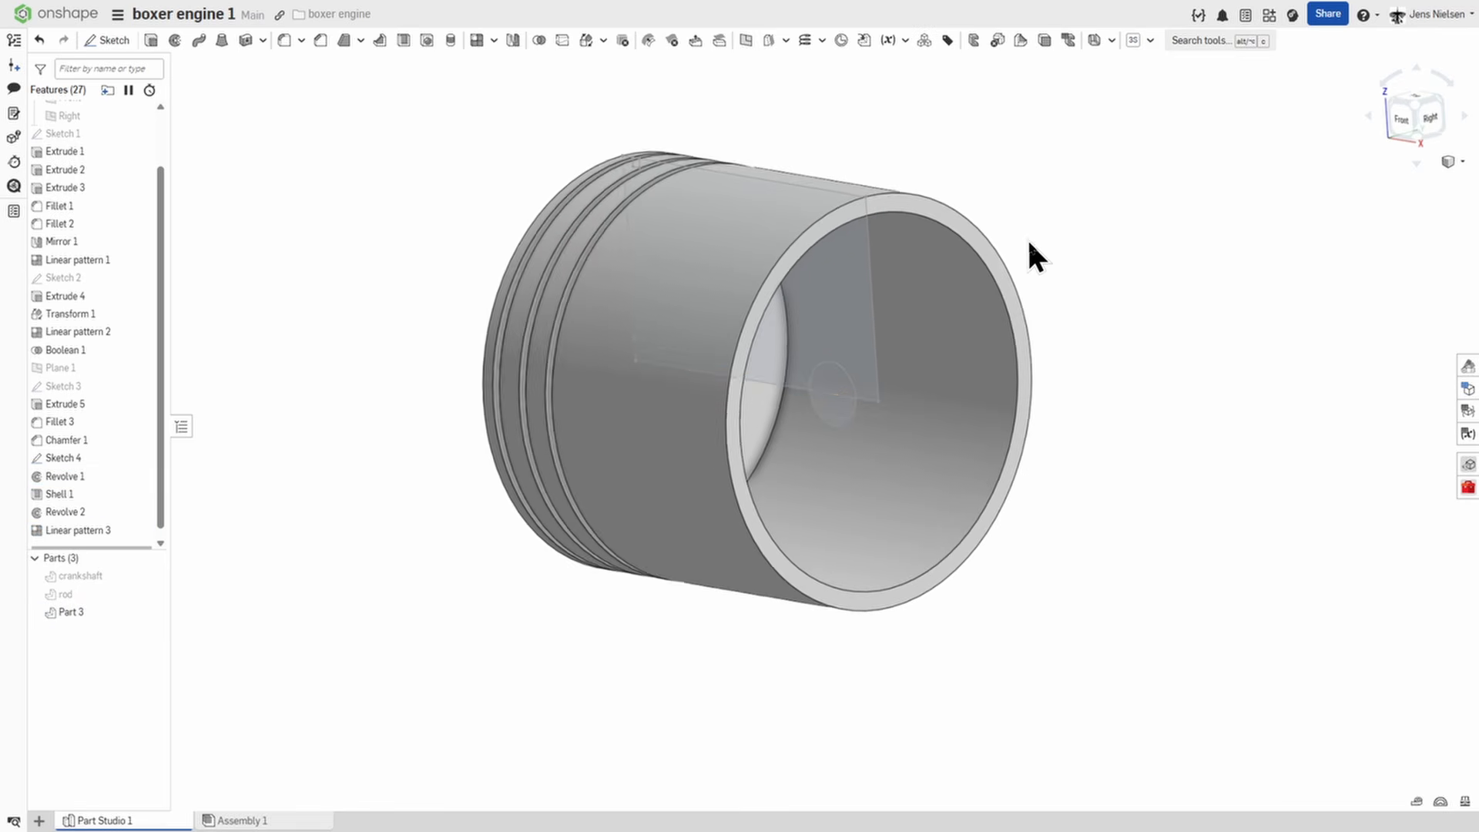
pyautogui.click(152, 40)
pyautogui.click(827, 379)
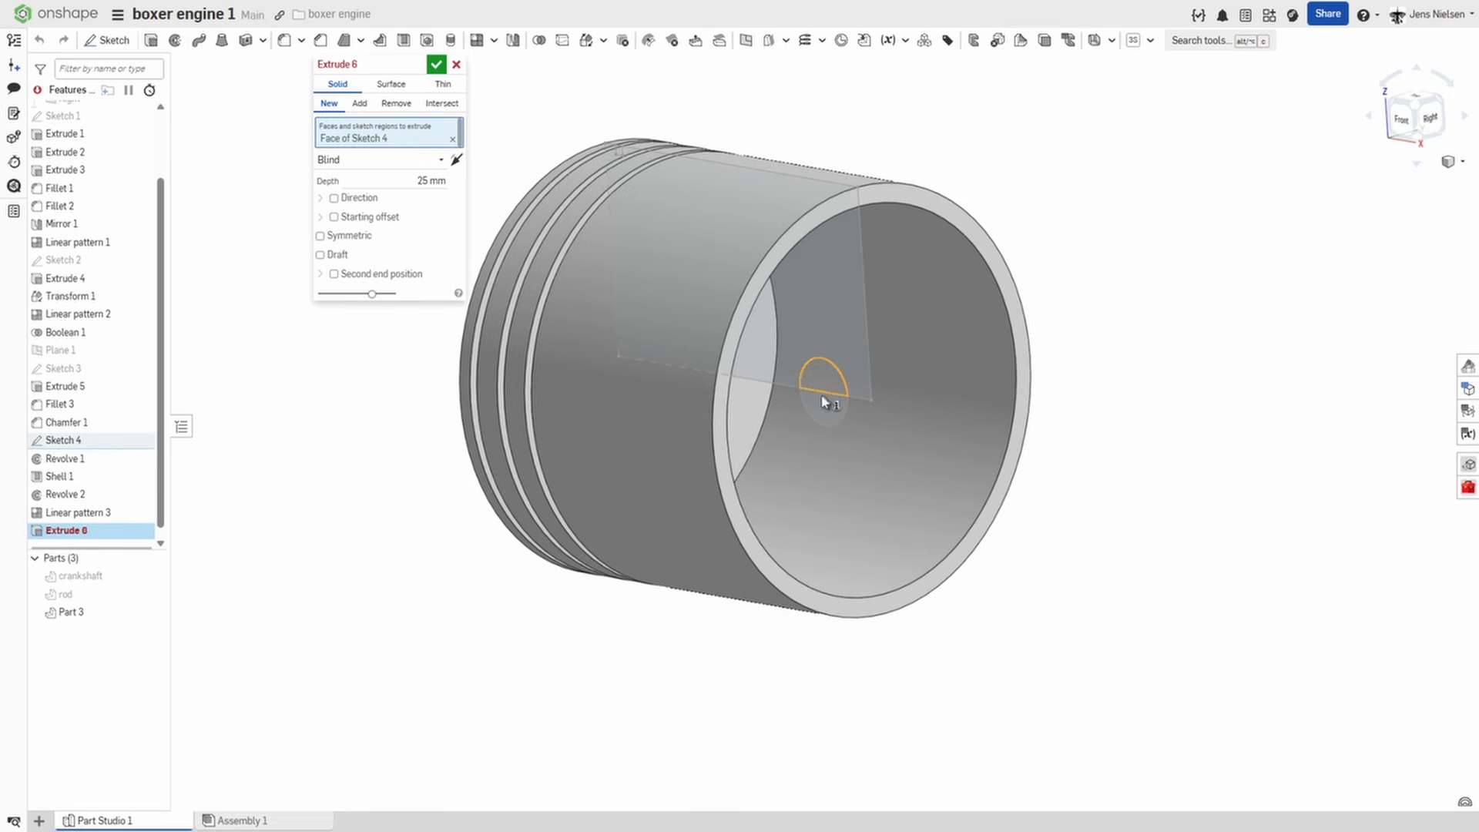
pyautogui.click(824, 413)
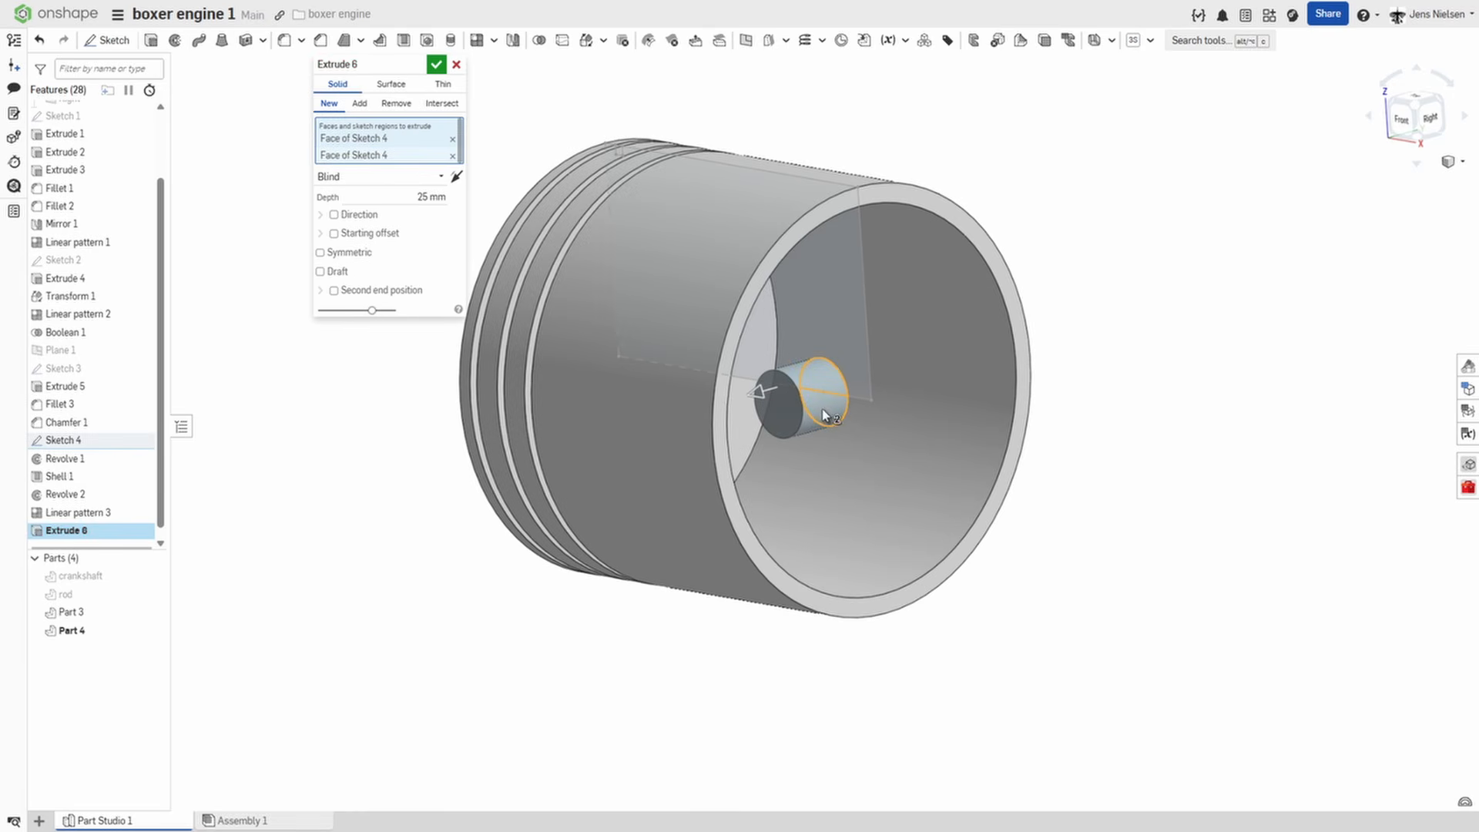
pyautogui.click(436, 177)
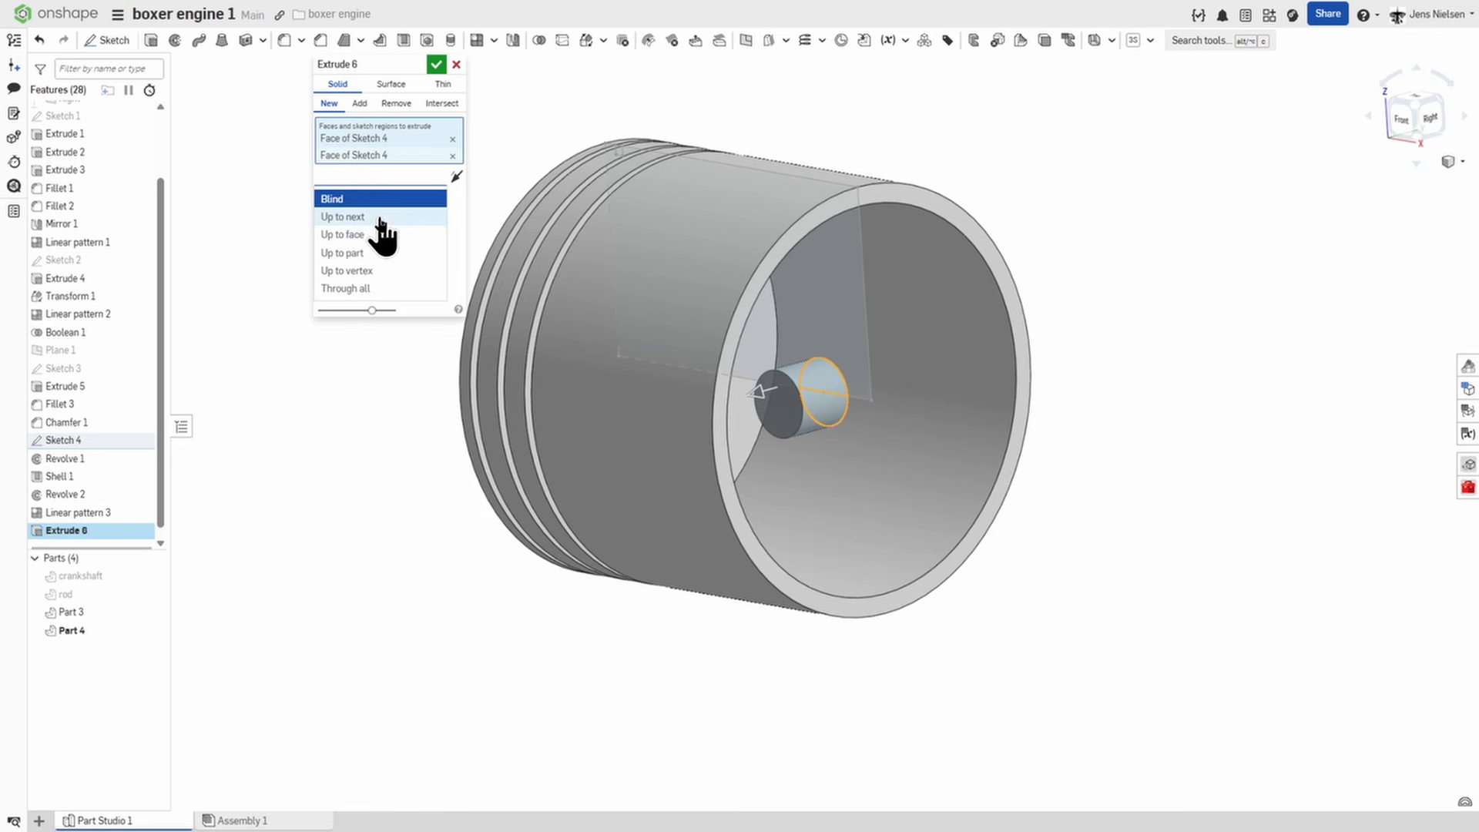
pyautogui.click(374, 217)
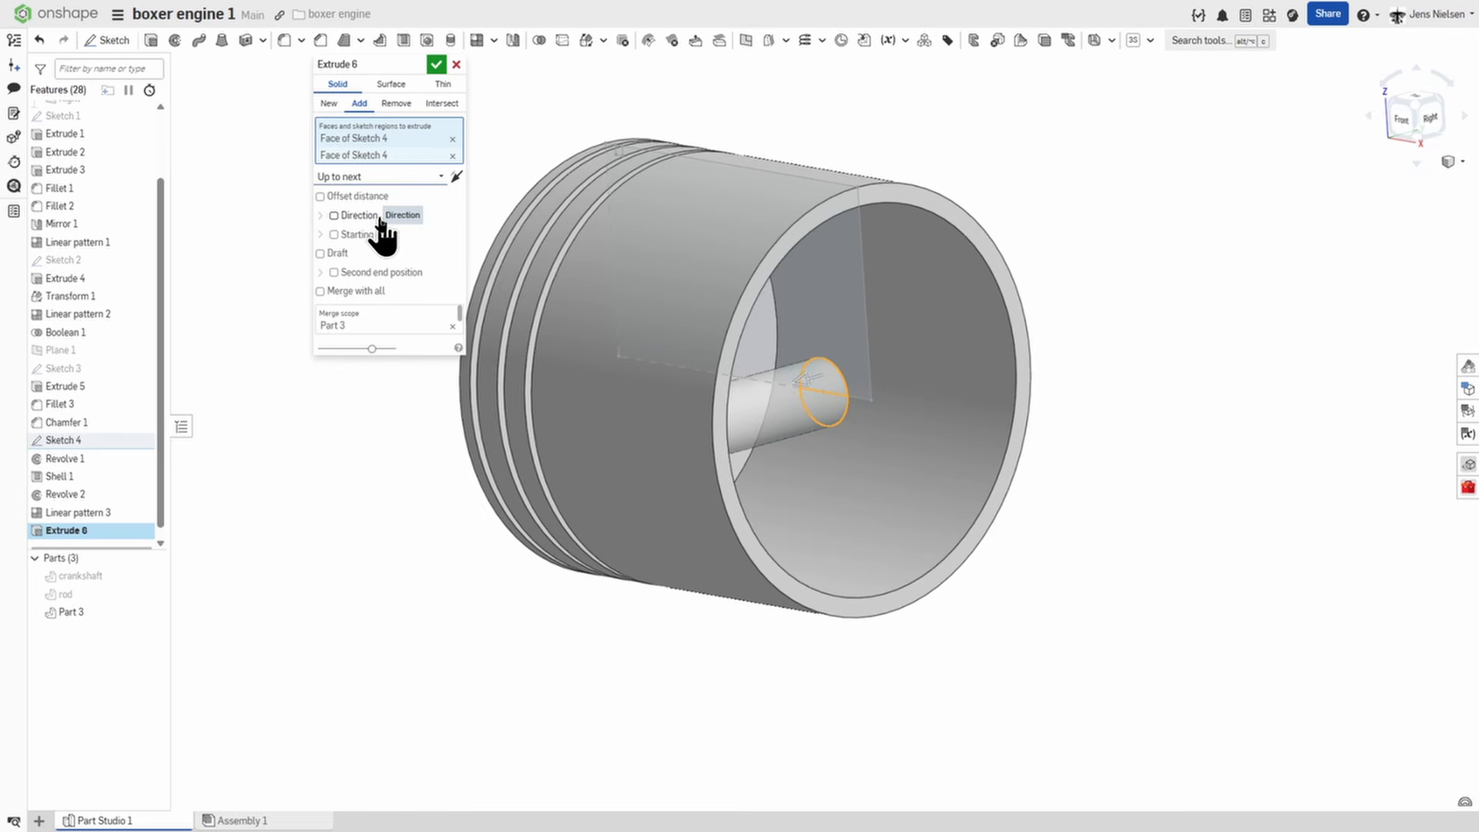
pyautogui.click(334, 272)
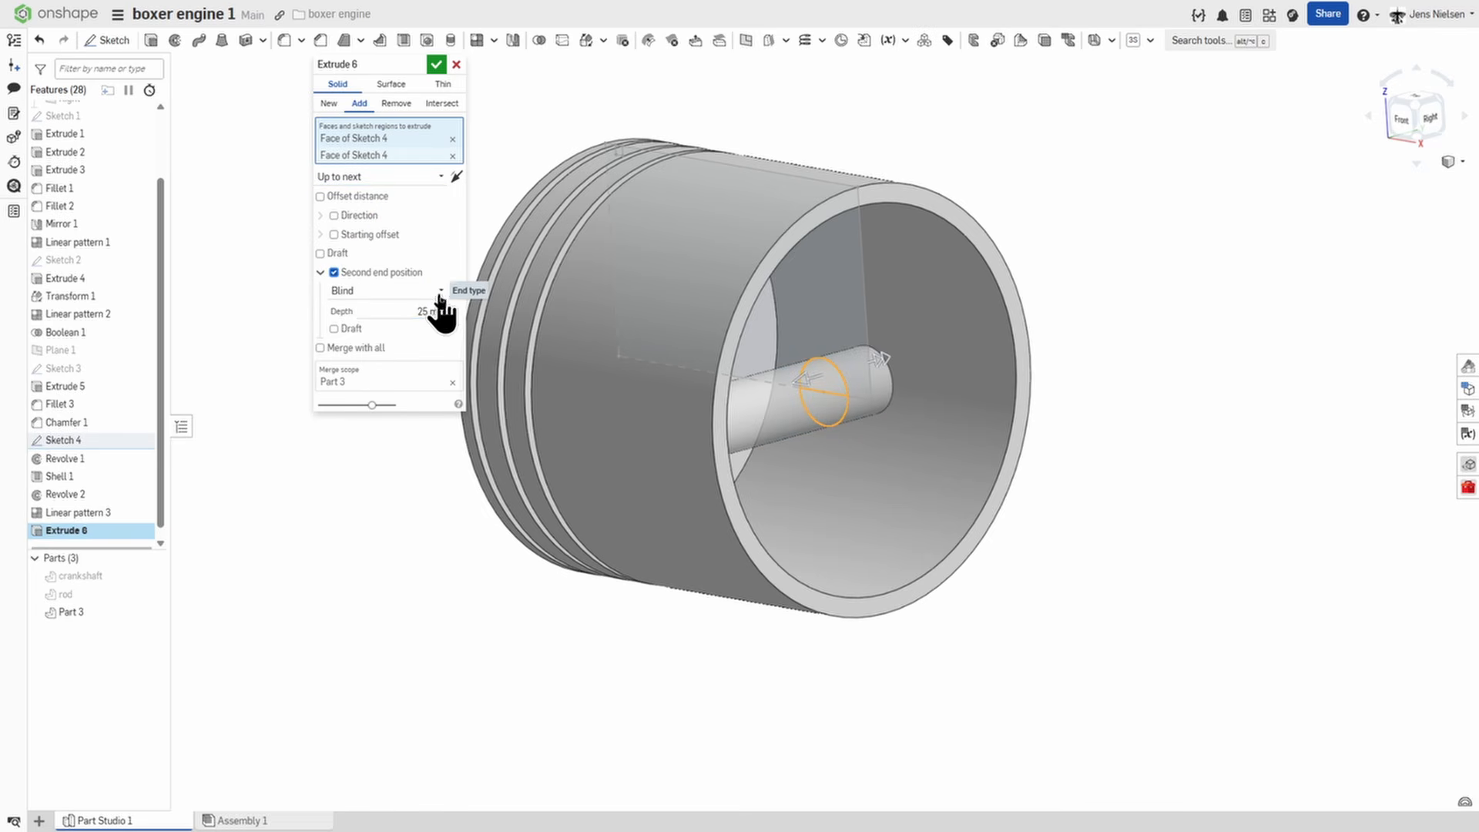
pyautogui.click(436, 291)
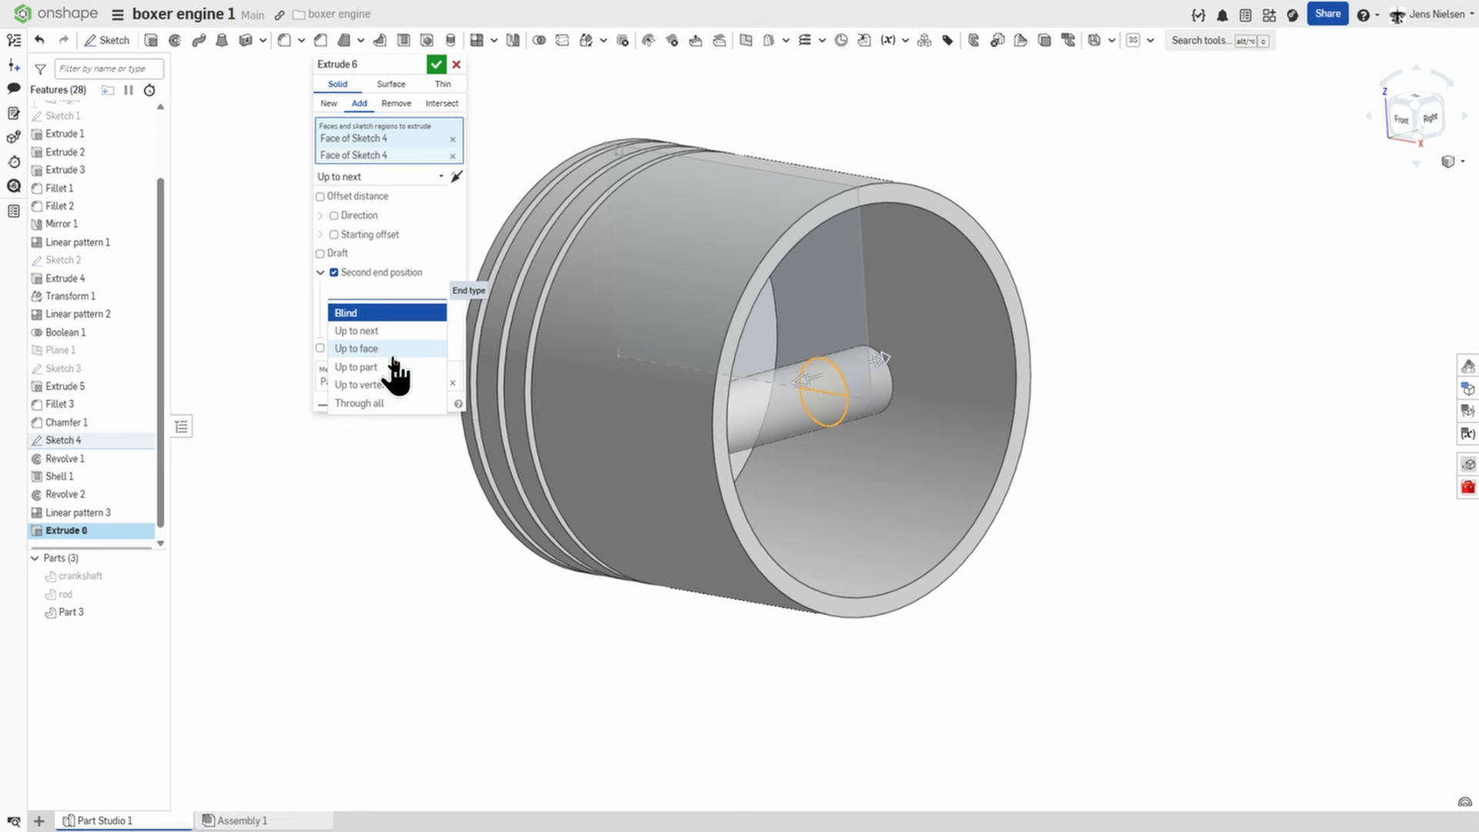
pyautogui.click(399, 331)
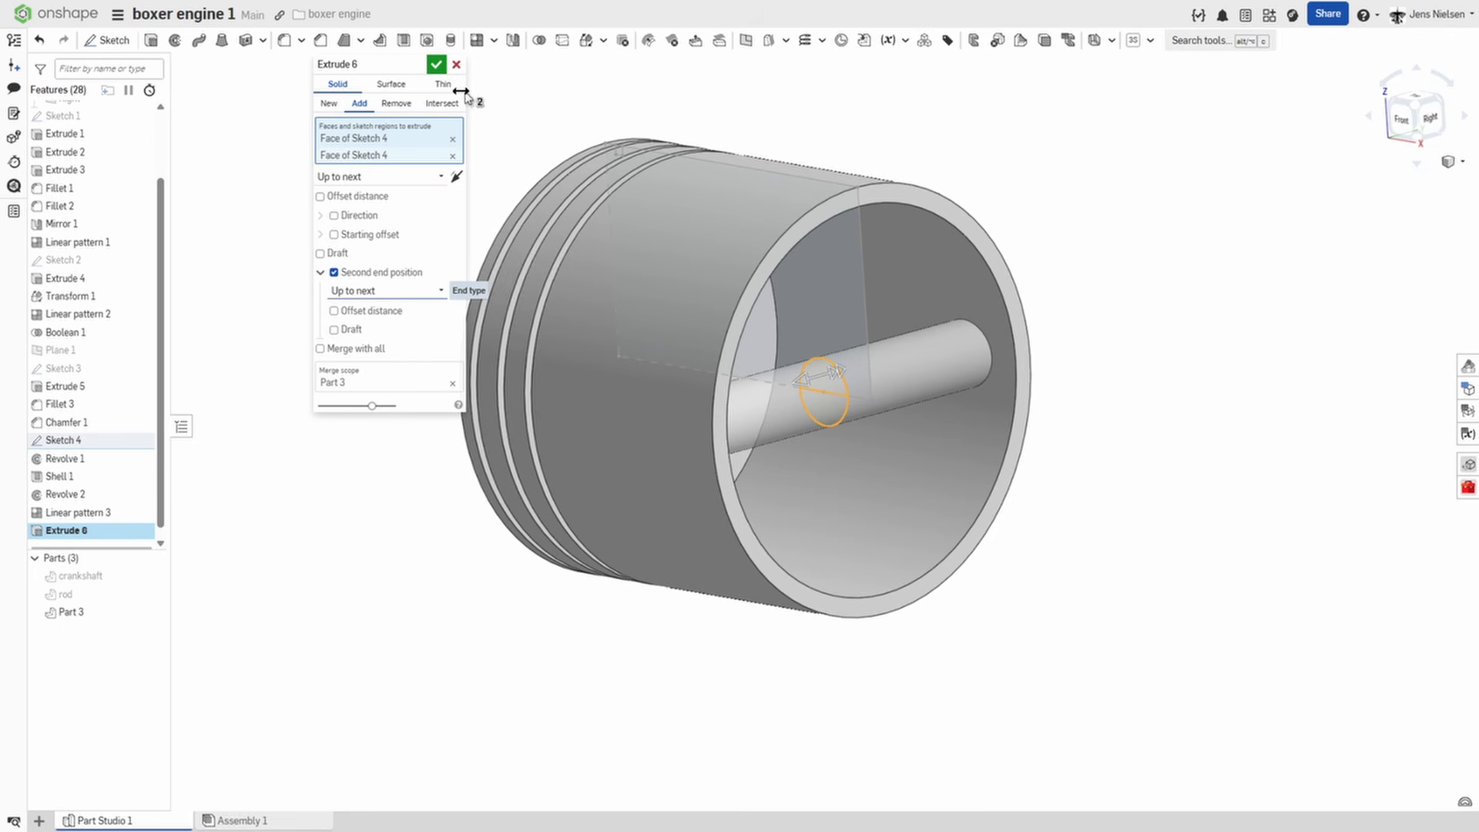
pyautogui.click(436, 65)
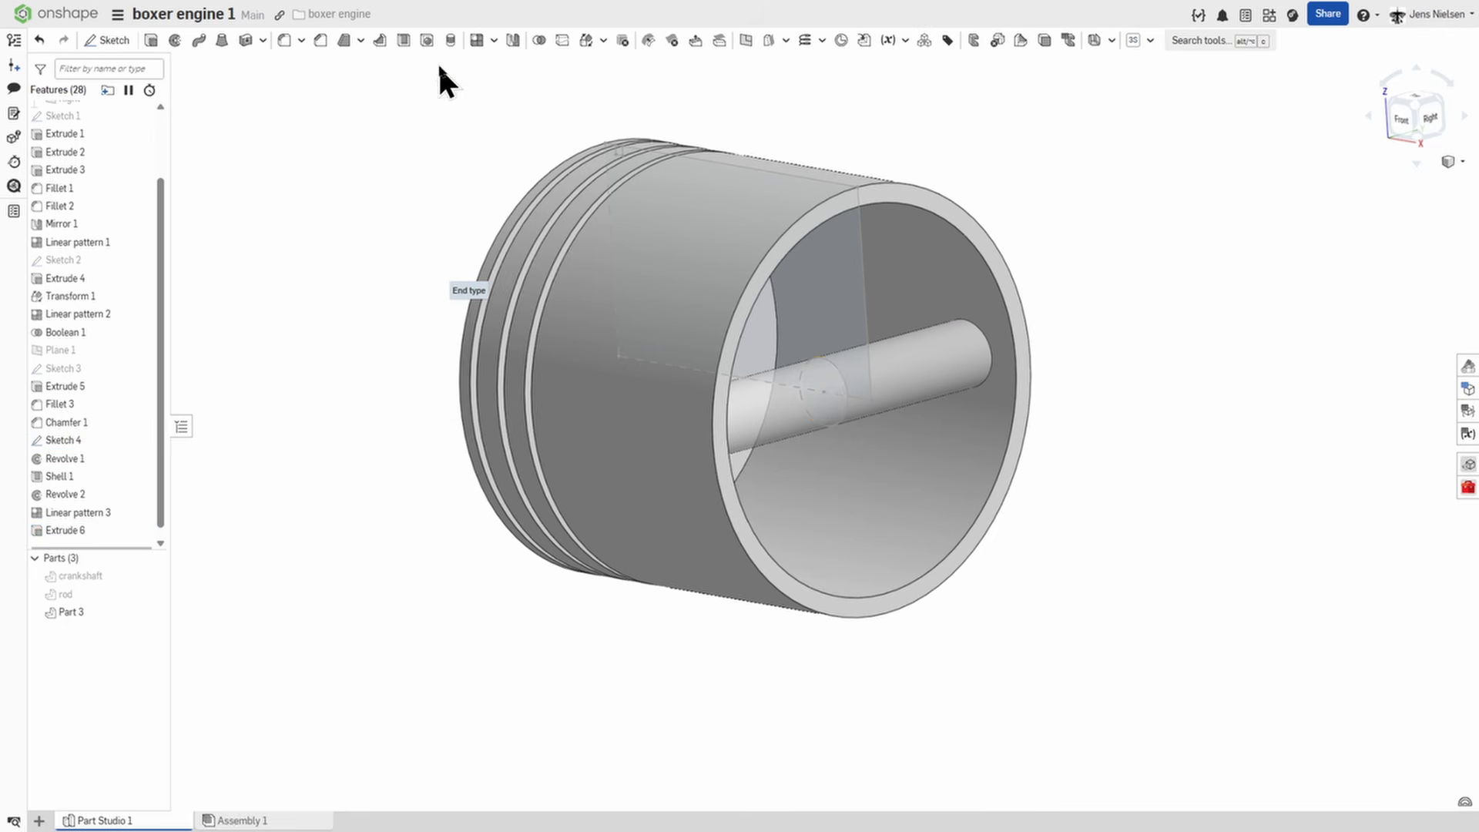
# Rename the piston part "piston head".
pyautogui.rightClick(100, 610)
pyautogui.click(152, 333)
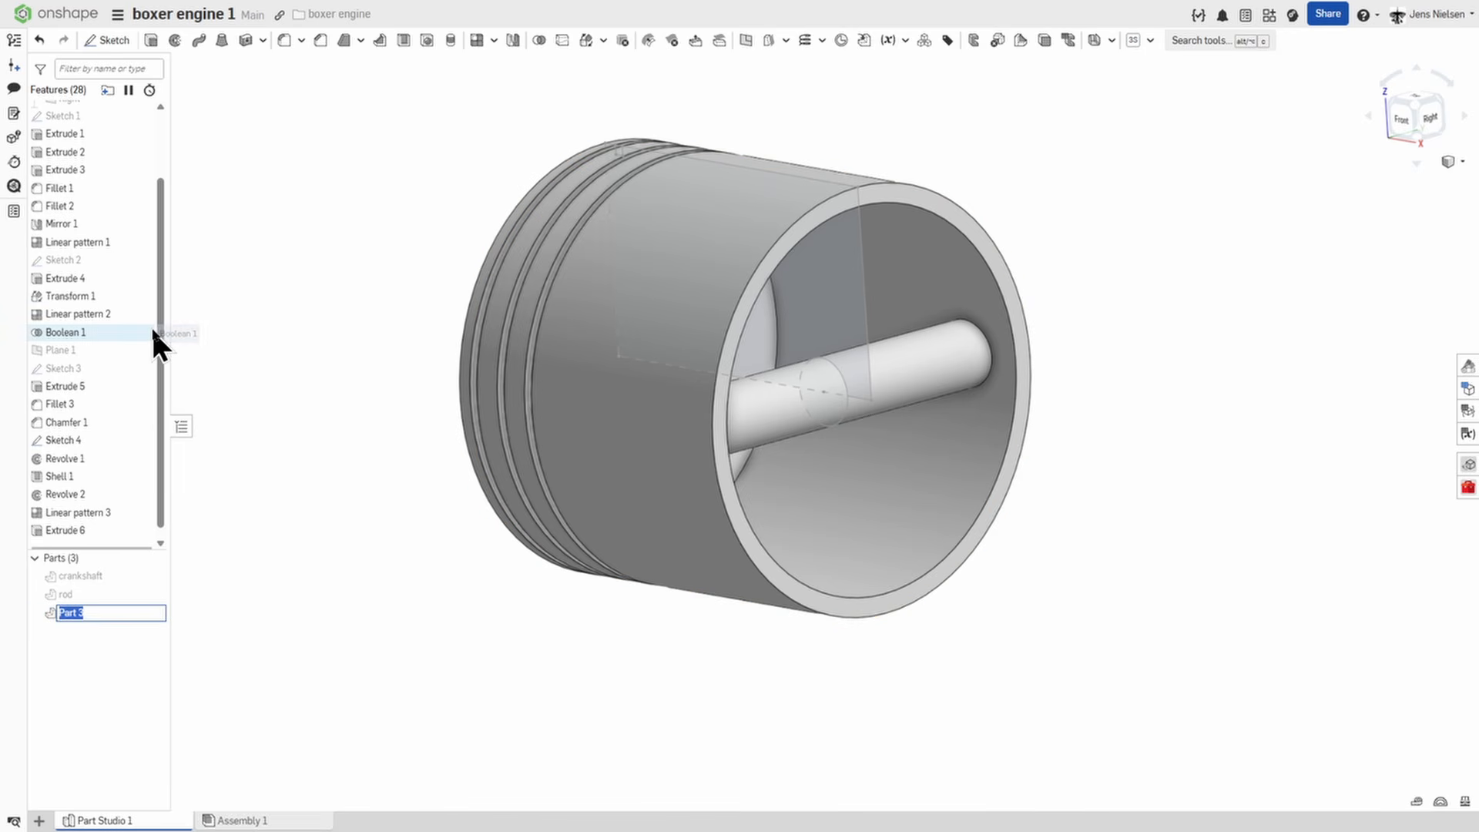
pyautogui.write('pi')
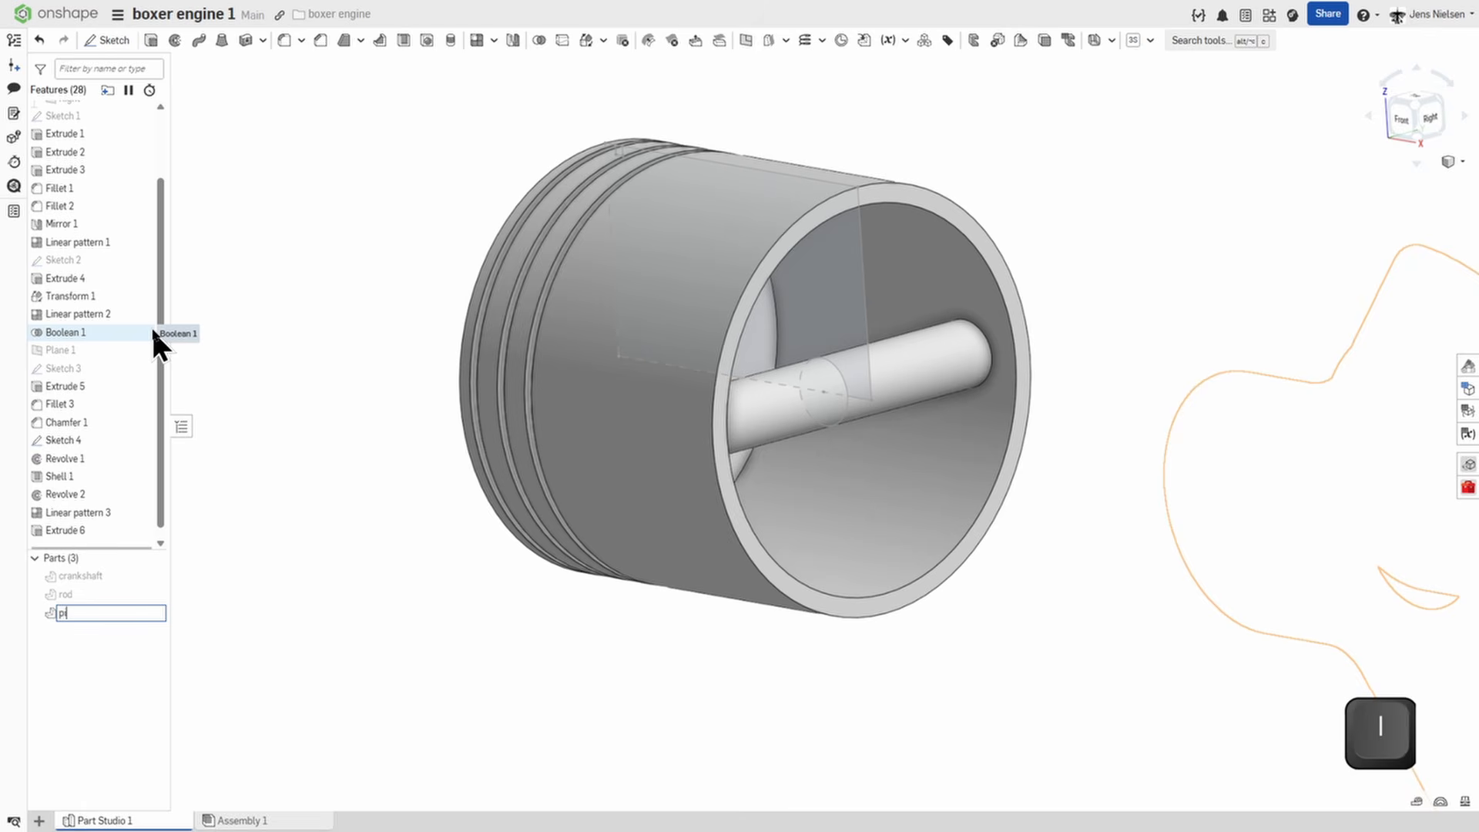
pyautogui.write('ston head')
pyautogui.press('Return')
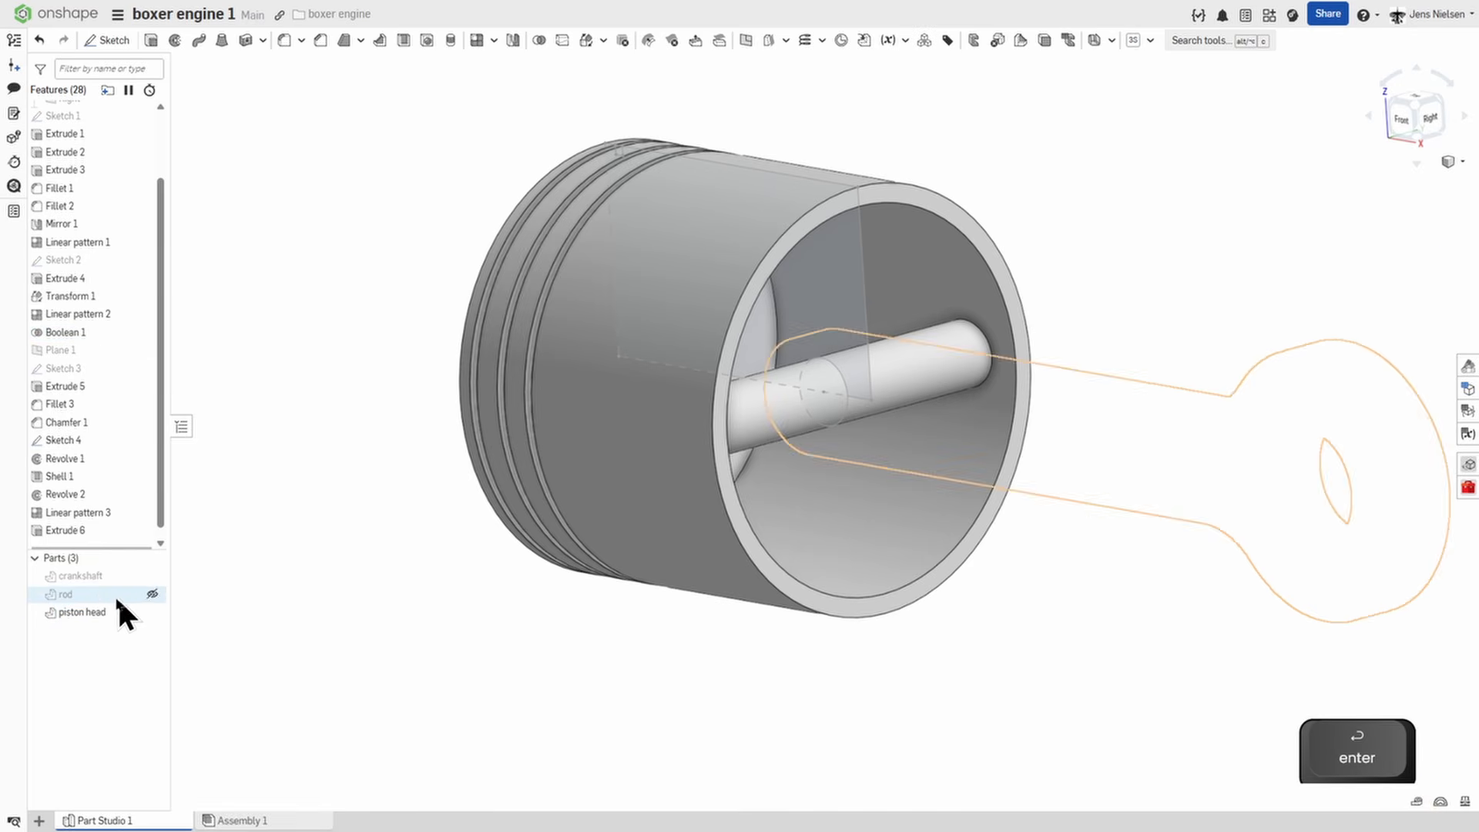
# Change the piston head's appearance to the orange-yellow colour FAB601.
pyautogui.rightClick(86, 611)
pyautogui.click(152, 376)
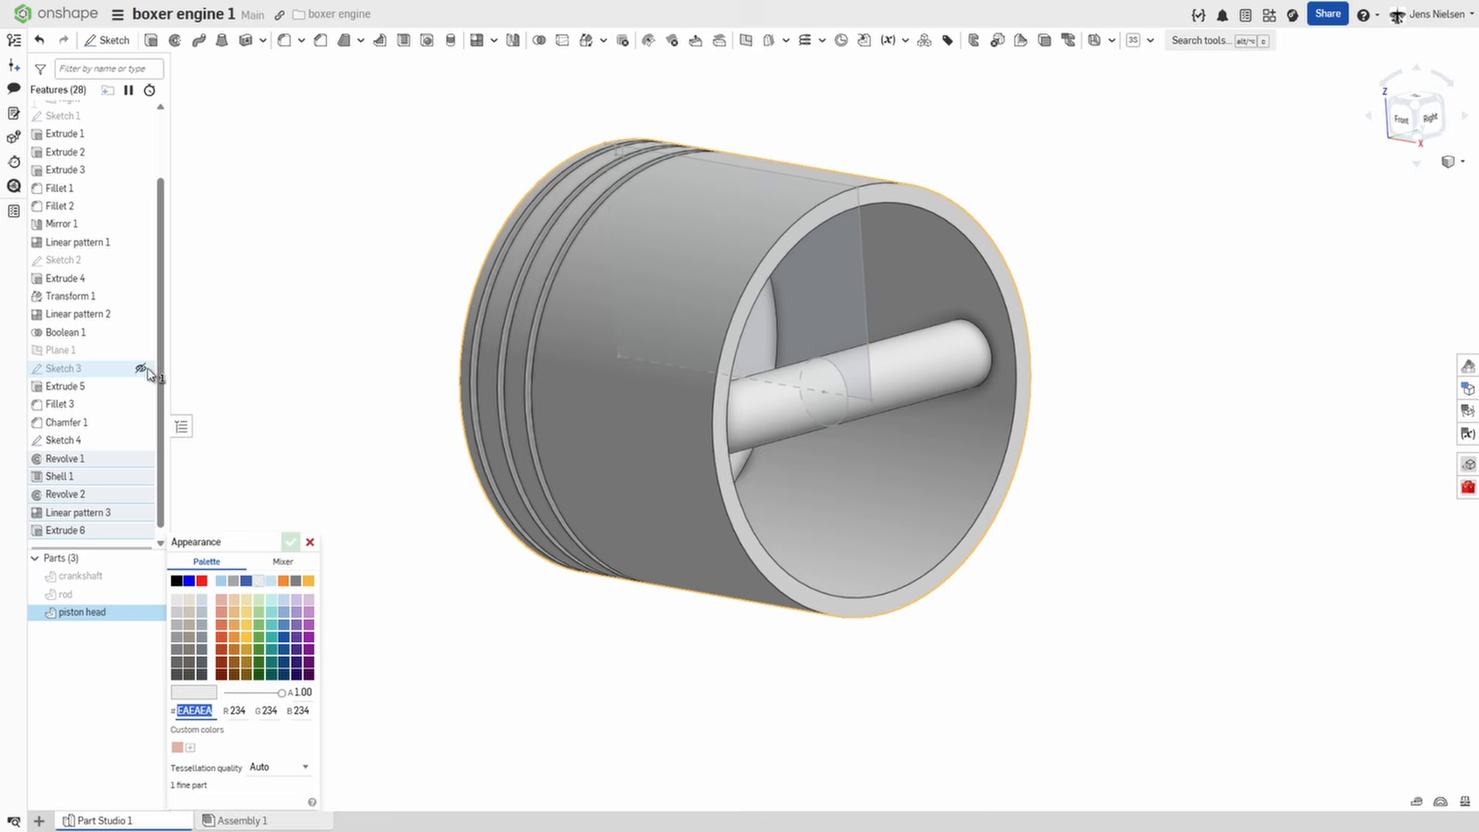
pyautogui.click(309, 581)
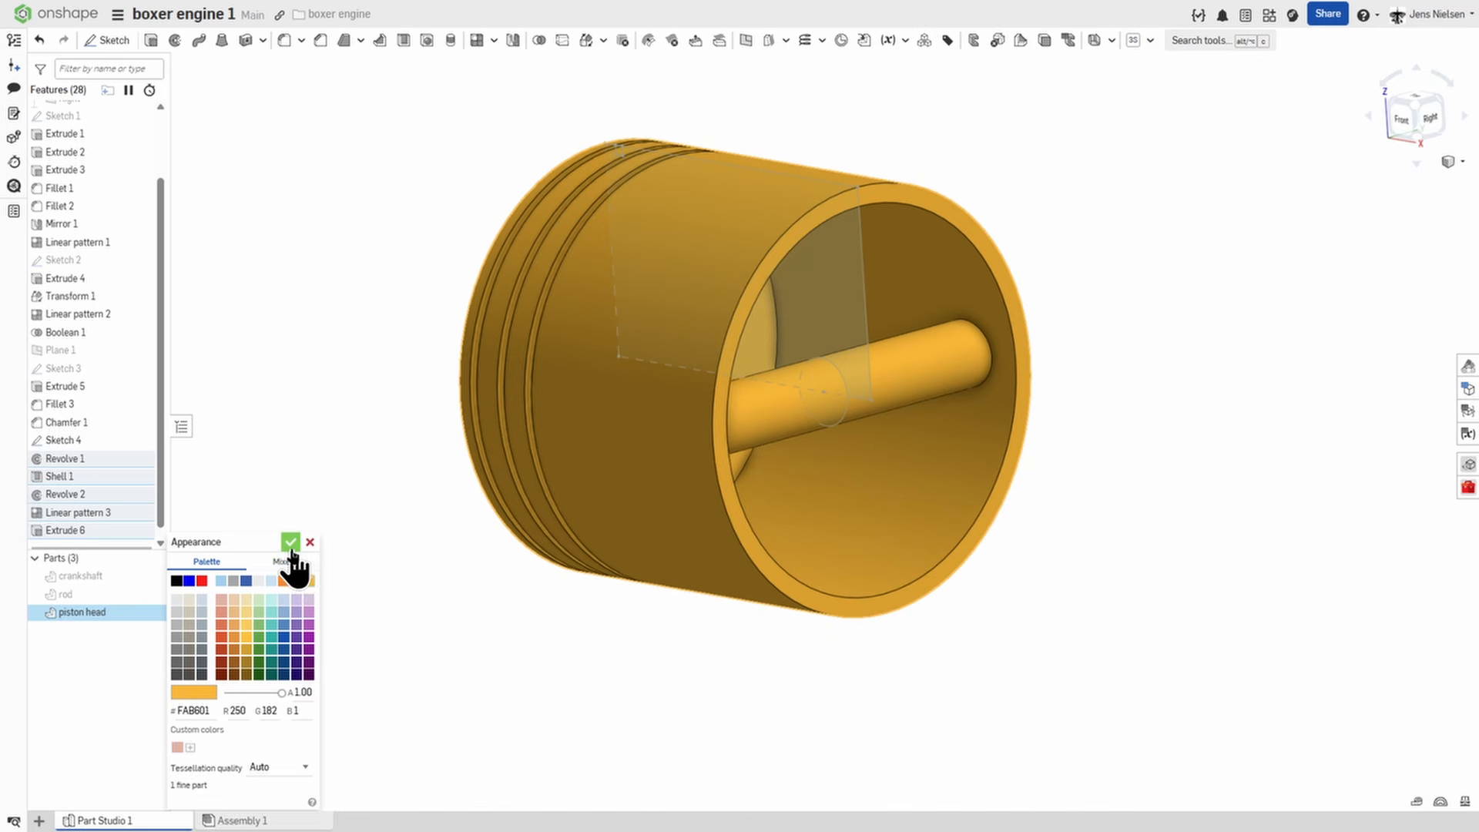
pyautogui.click(291, 542)
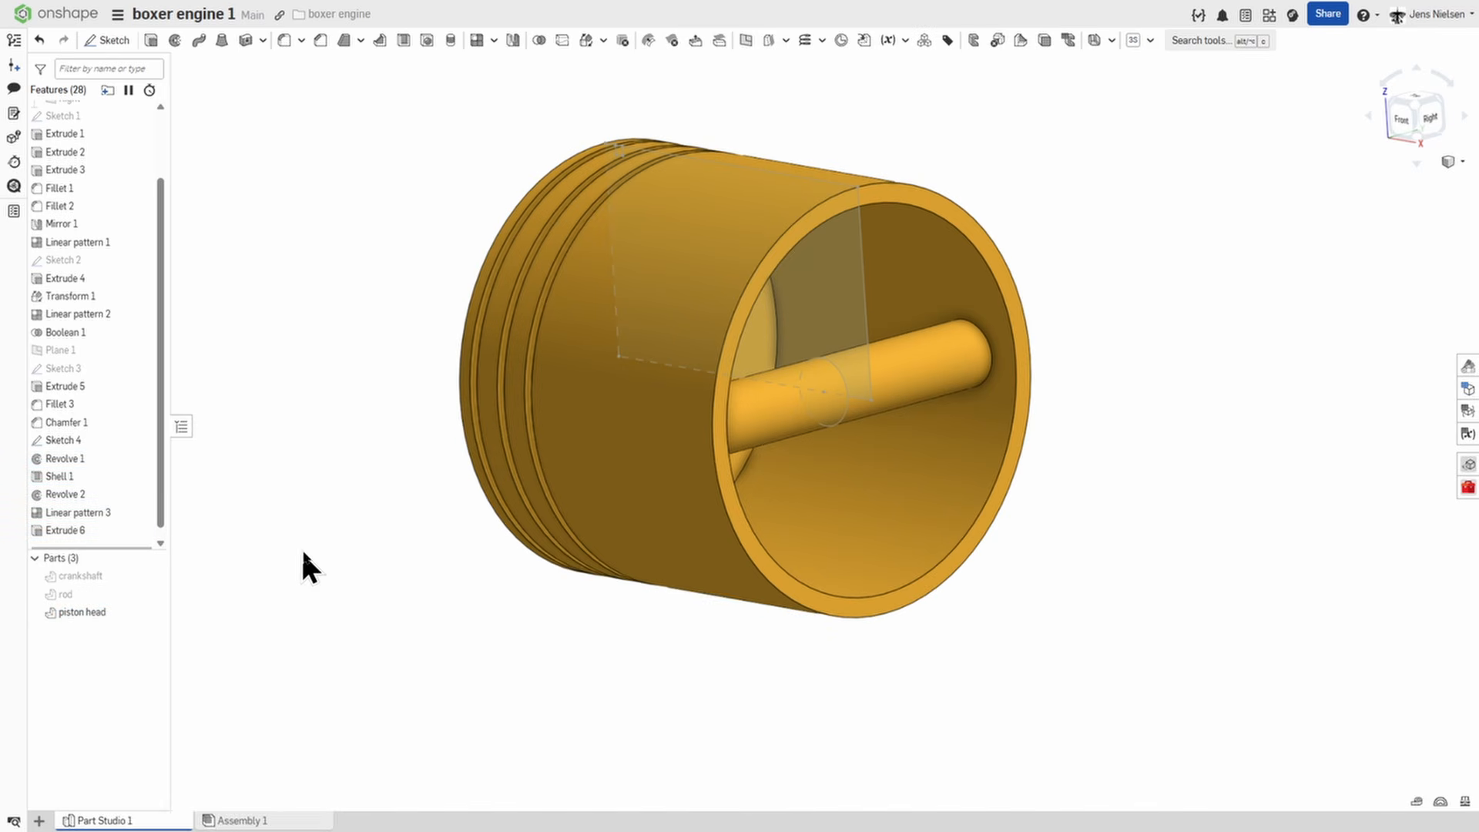
# Give the cylindrical face of the pin inside the piston its own grey appearance, colour 999999.
pyautogui.click(932, 382)
pyautogui.rightClick(933, 383)
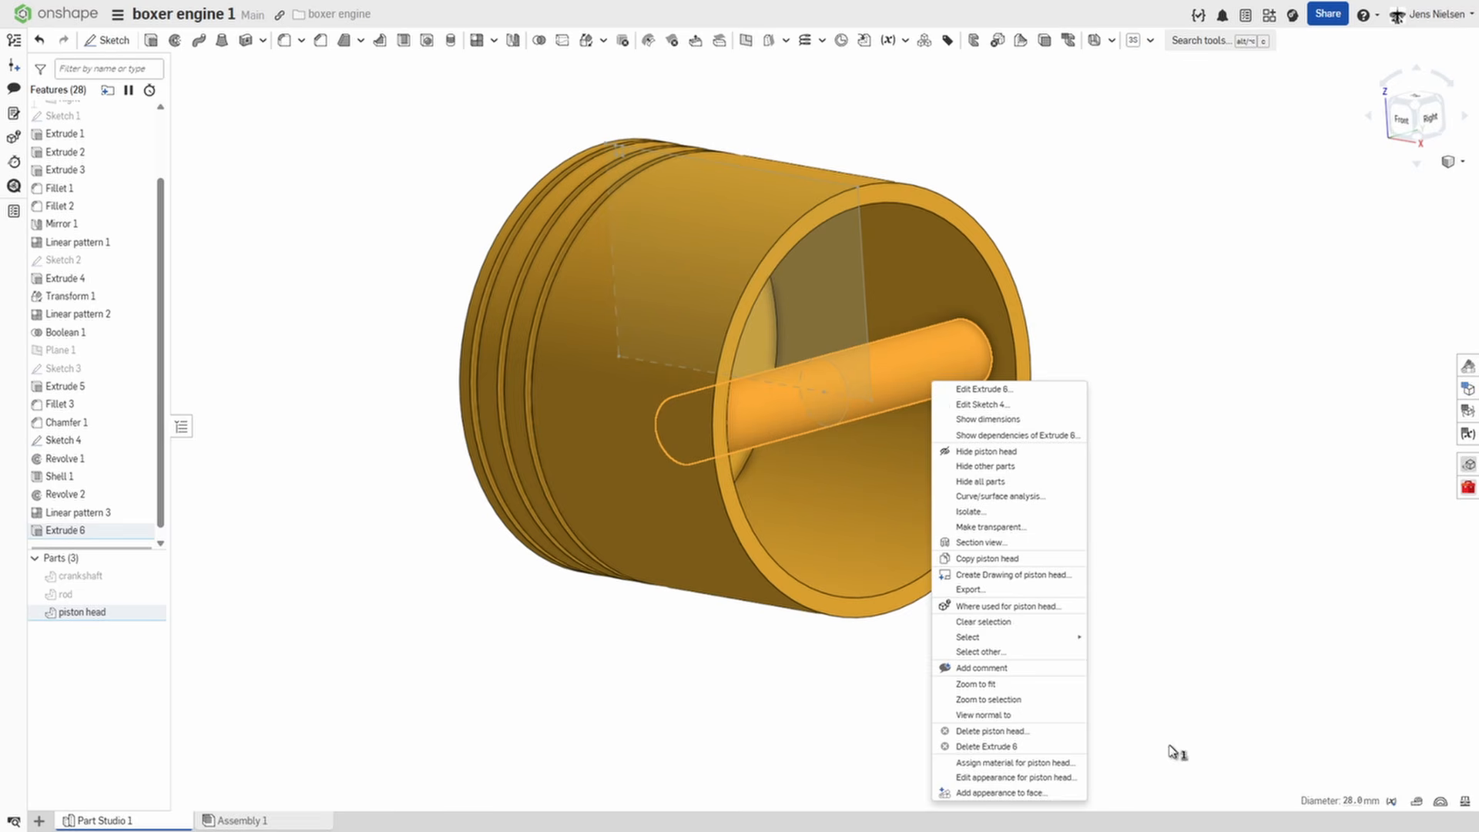
pyautogui.click(1021, 794)
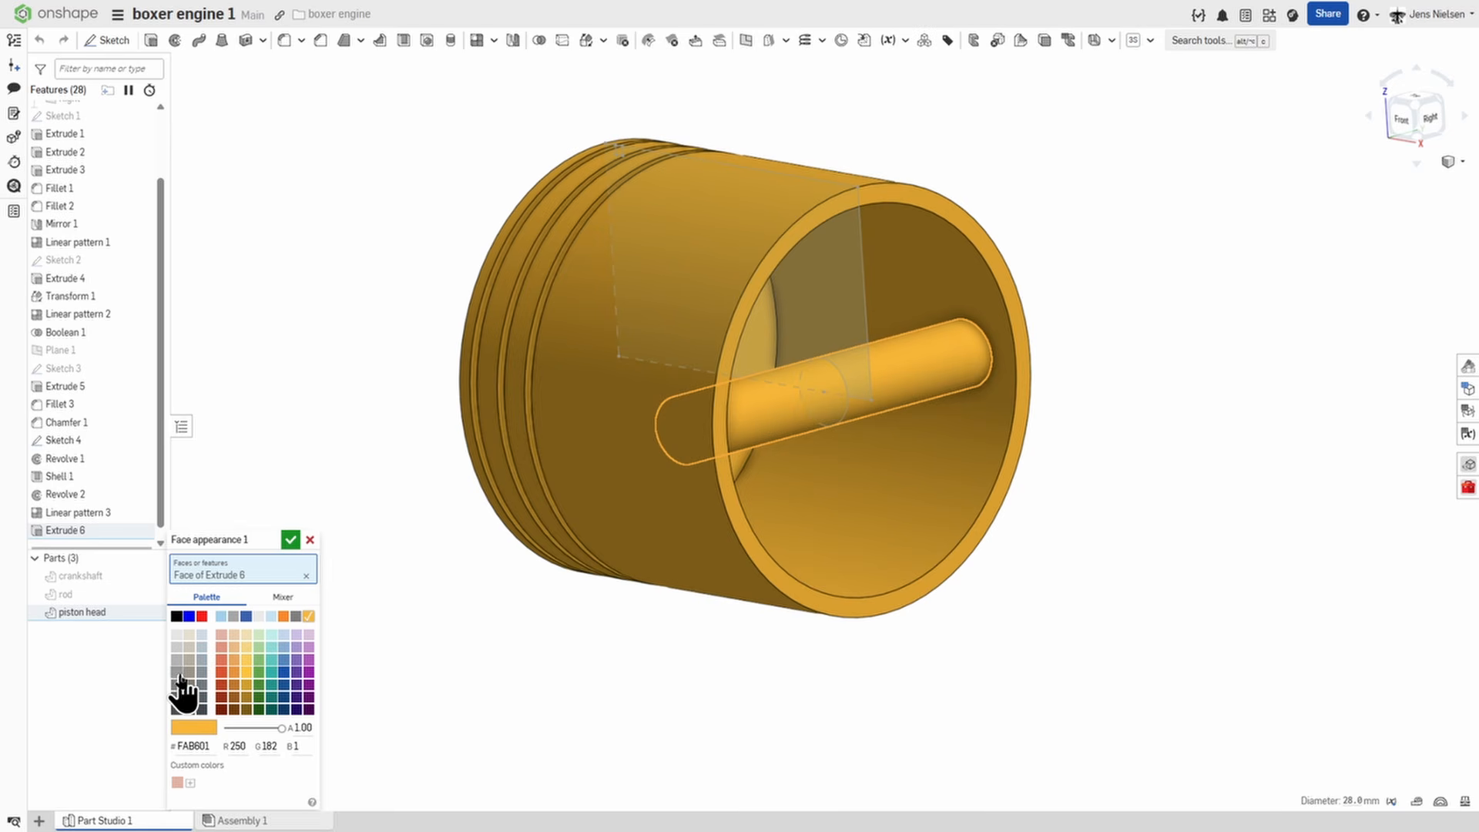
pyautogui.click(177, 673)
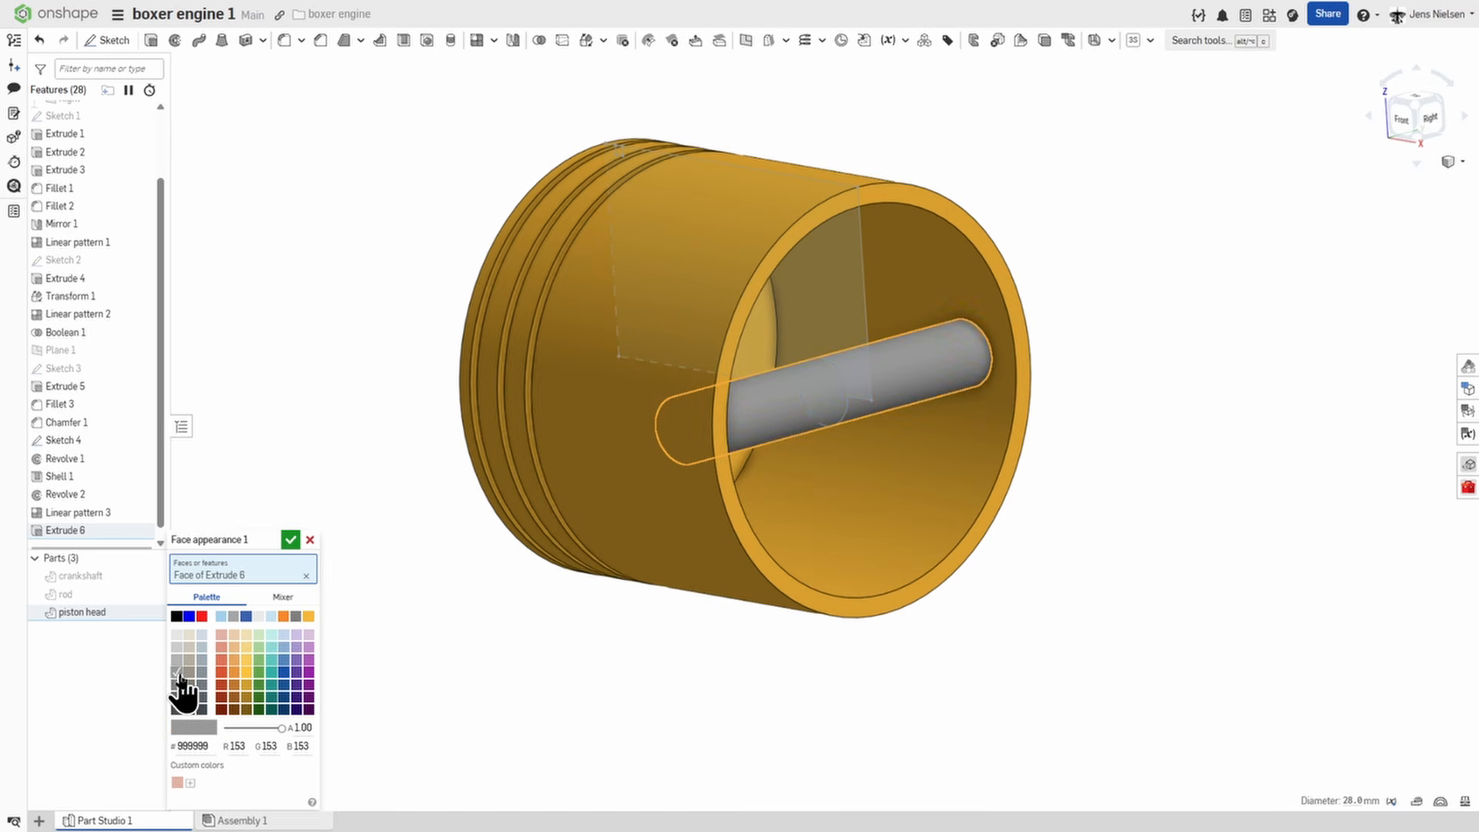
pyautogui.click(291, 539)
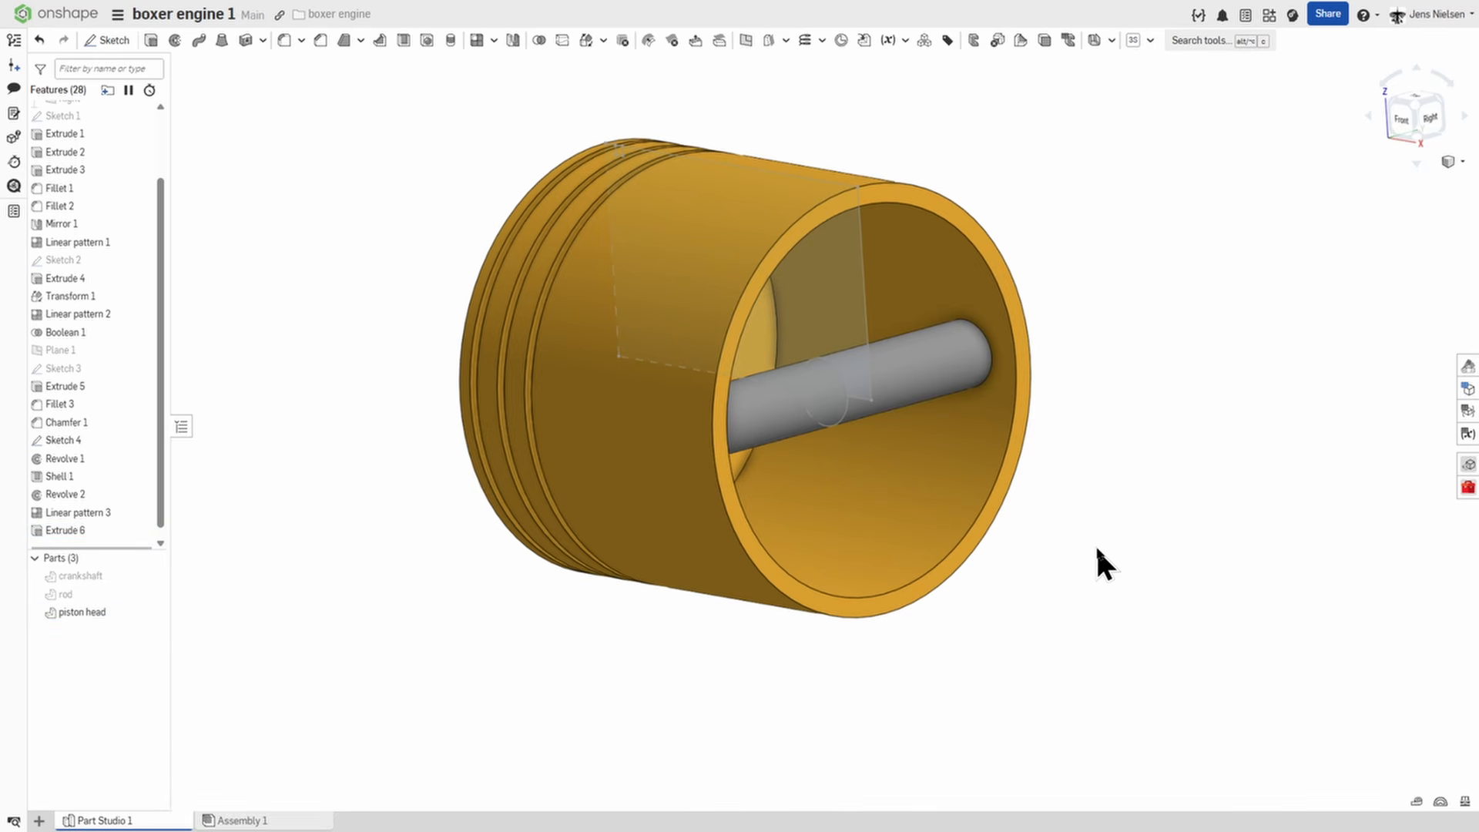
pyautogui.scroll(-5, 1094, 562)
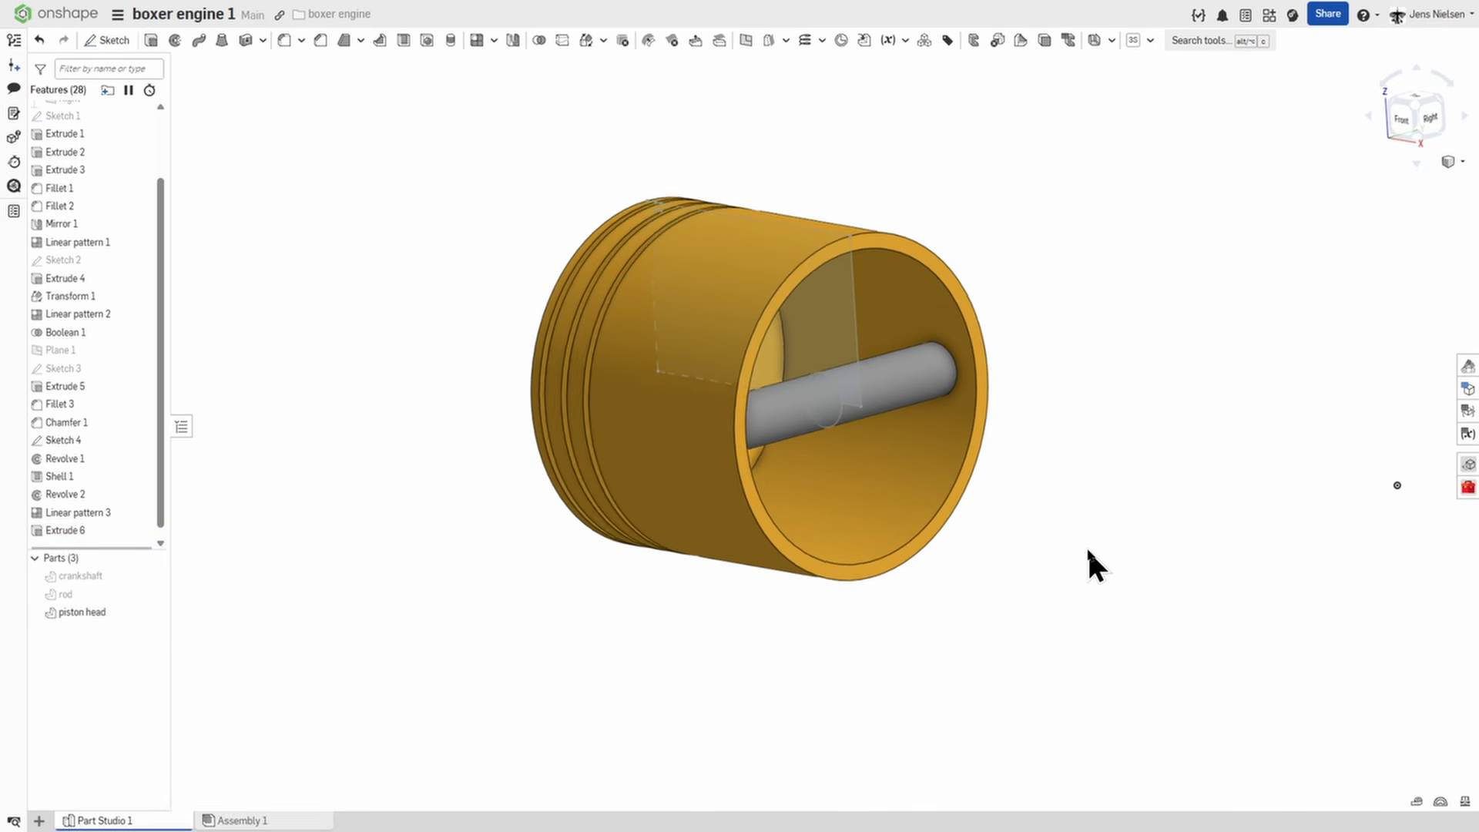
# Show the crankshaft and rod parts again and hide Sketch 4.
pyautogui.click(149, 579)
pyautogui.click(152, 595)
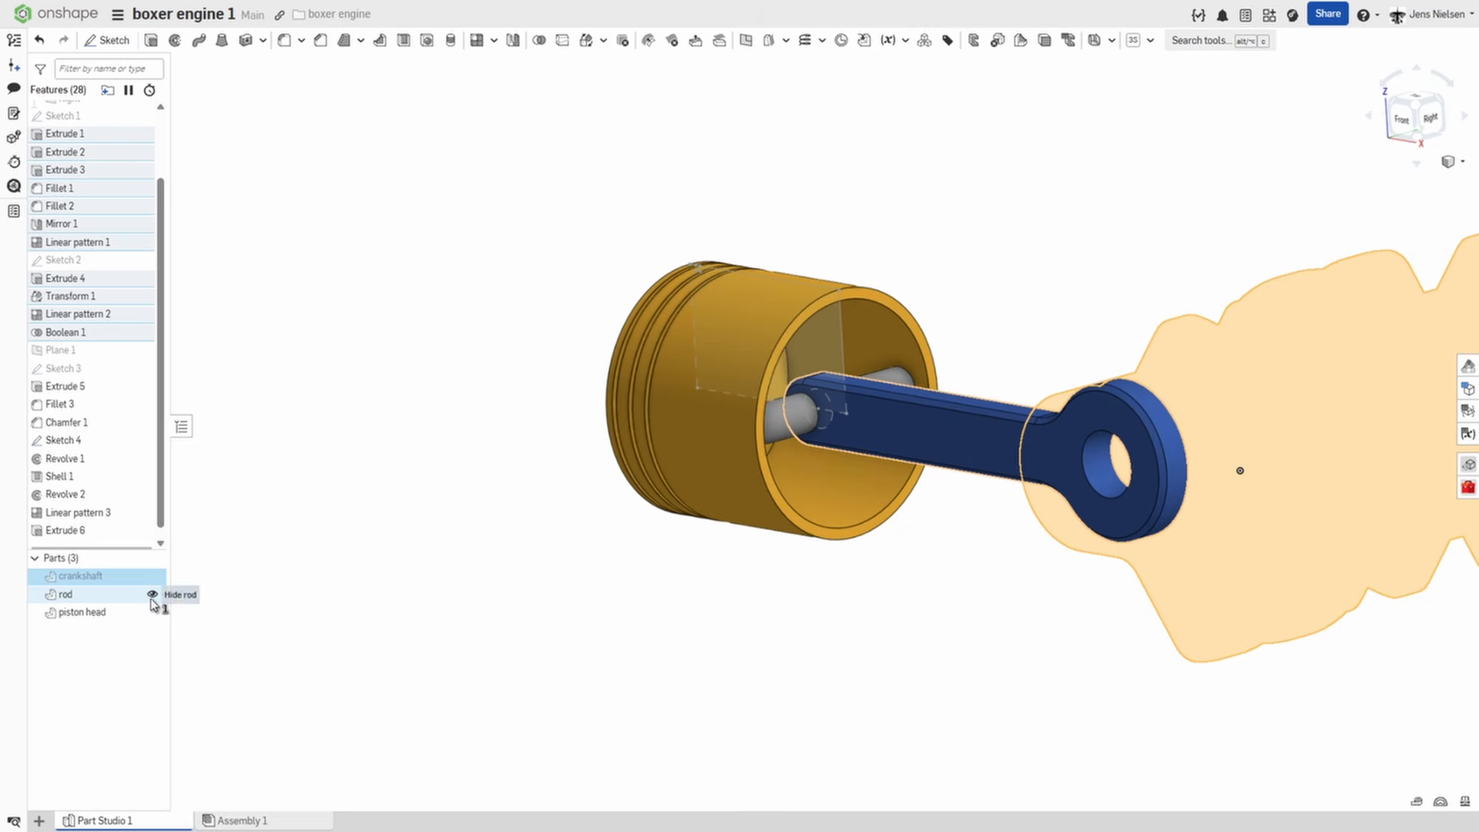
pyautogui.click(351, 596)
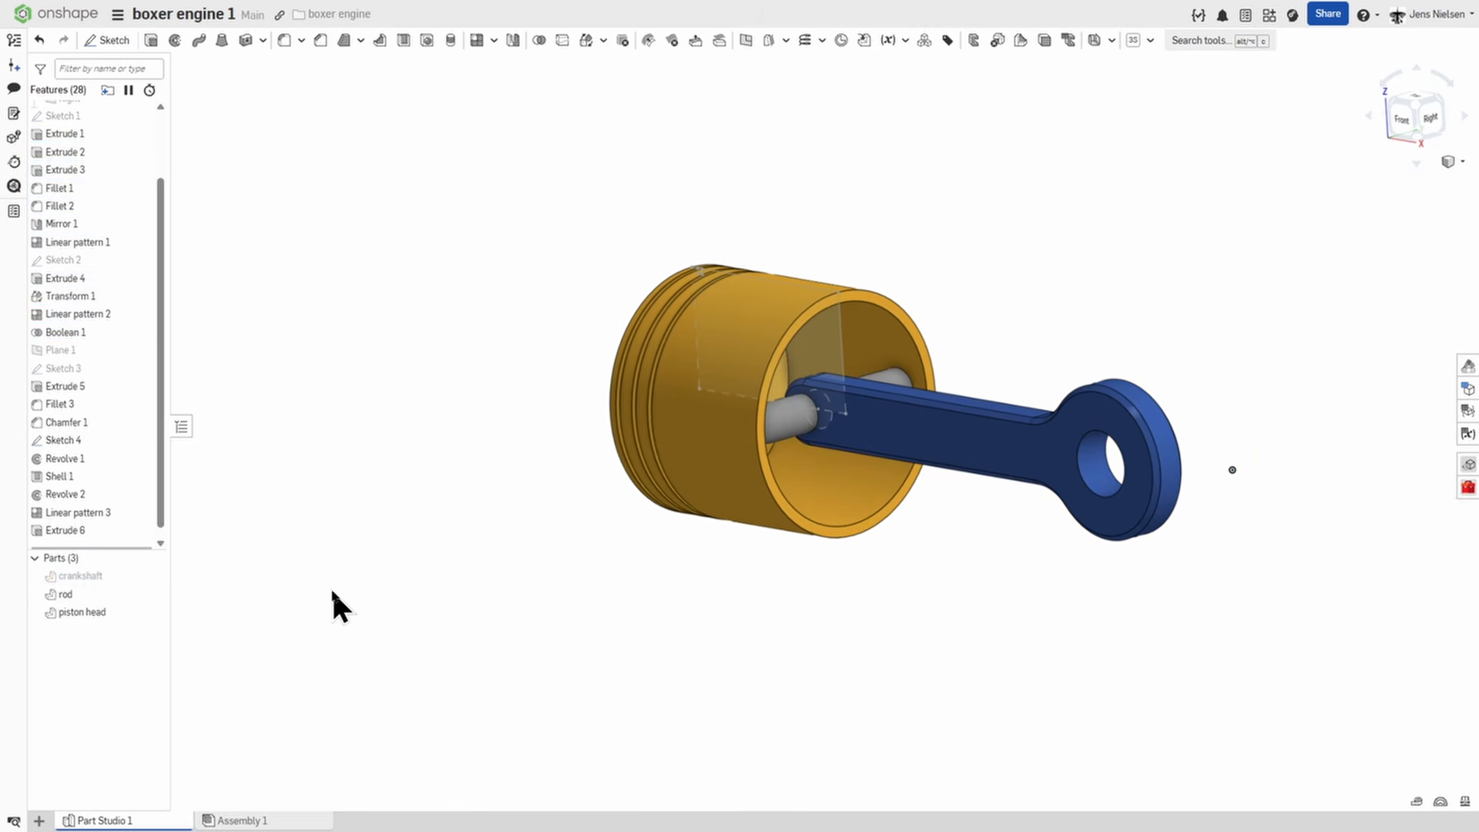
pyautogui.click(153, 577)
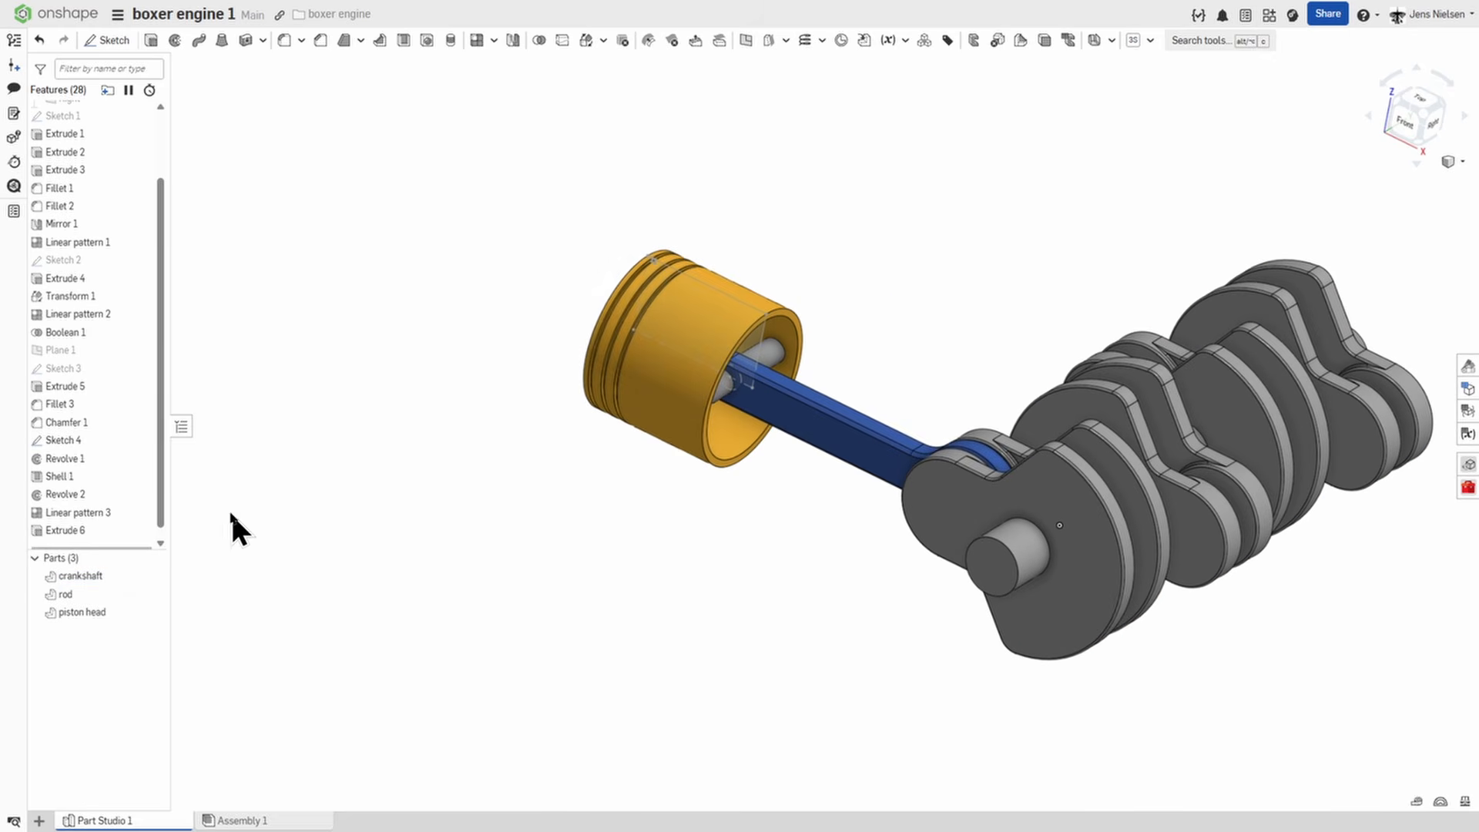
pyautogui.click(140, 441)
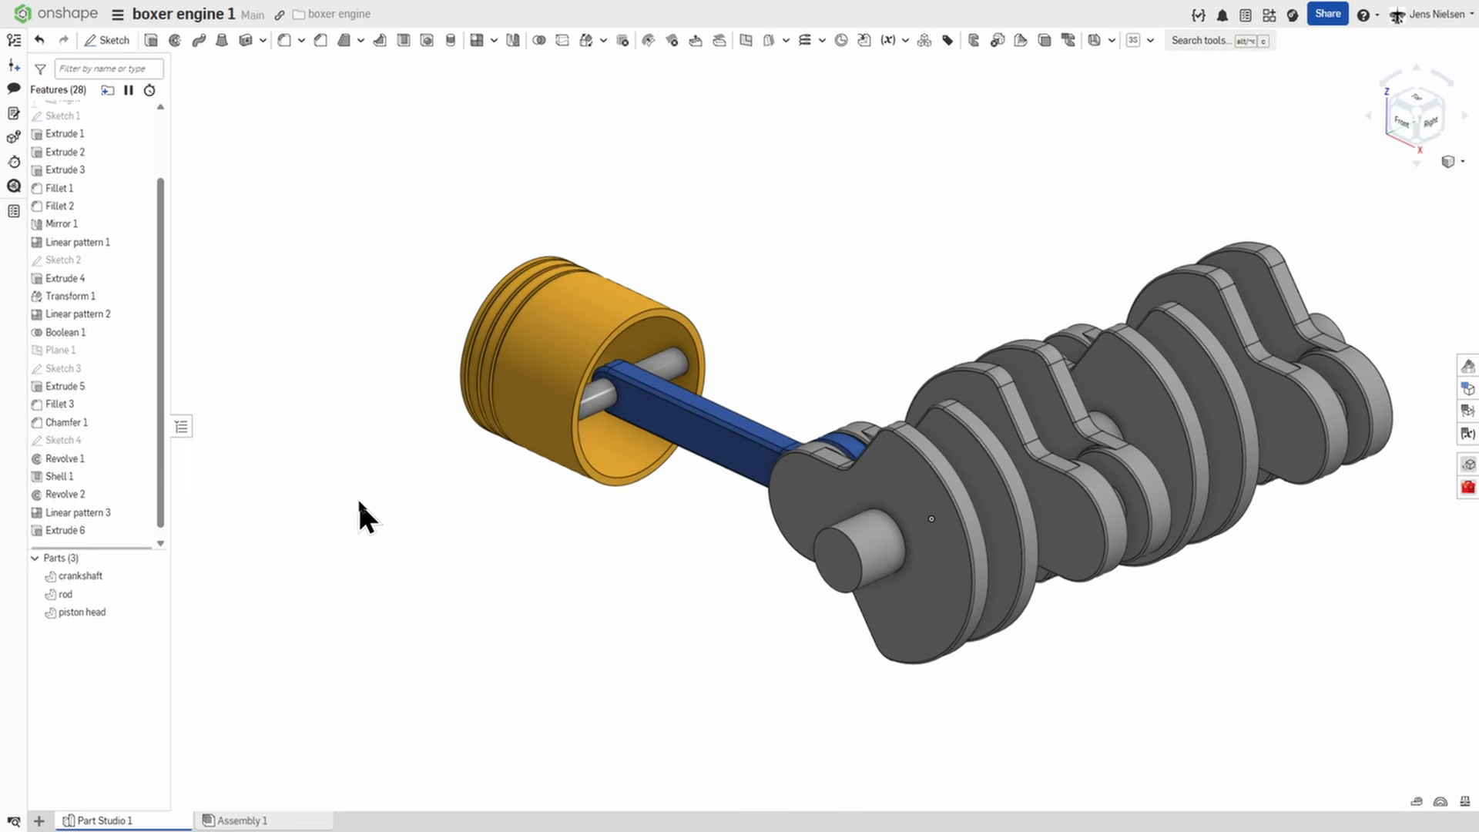
# Open Assembly 1 and rename it "subassembly rod-piston".
pyautogui.click(262, 822)
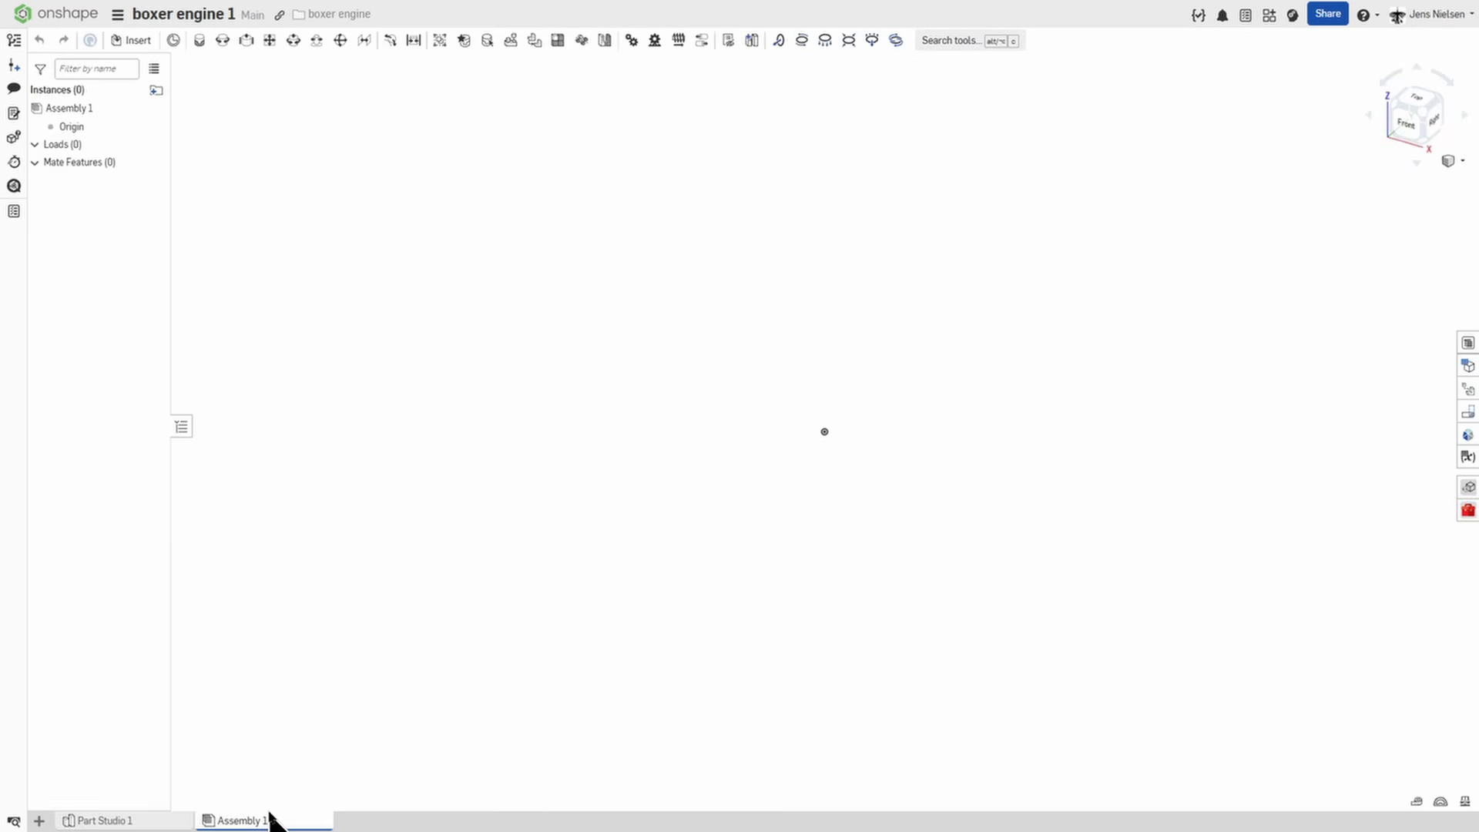
pyautogui.click(270, 821)
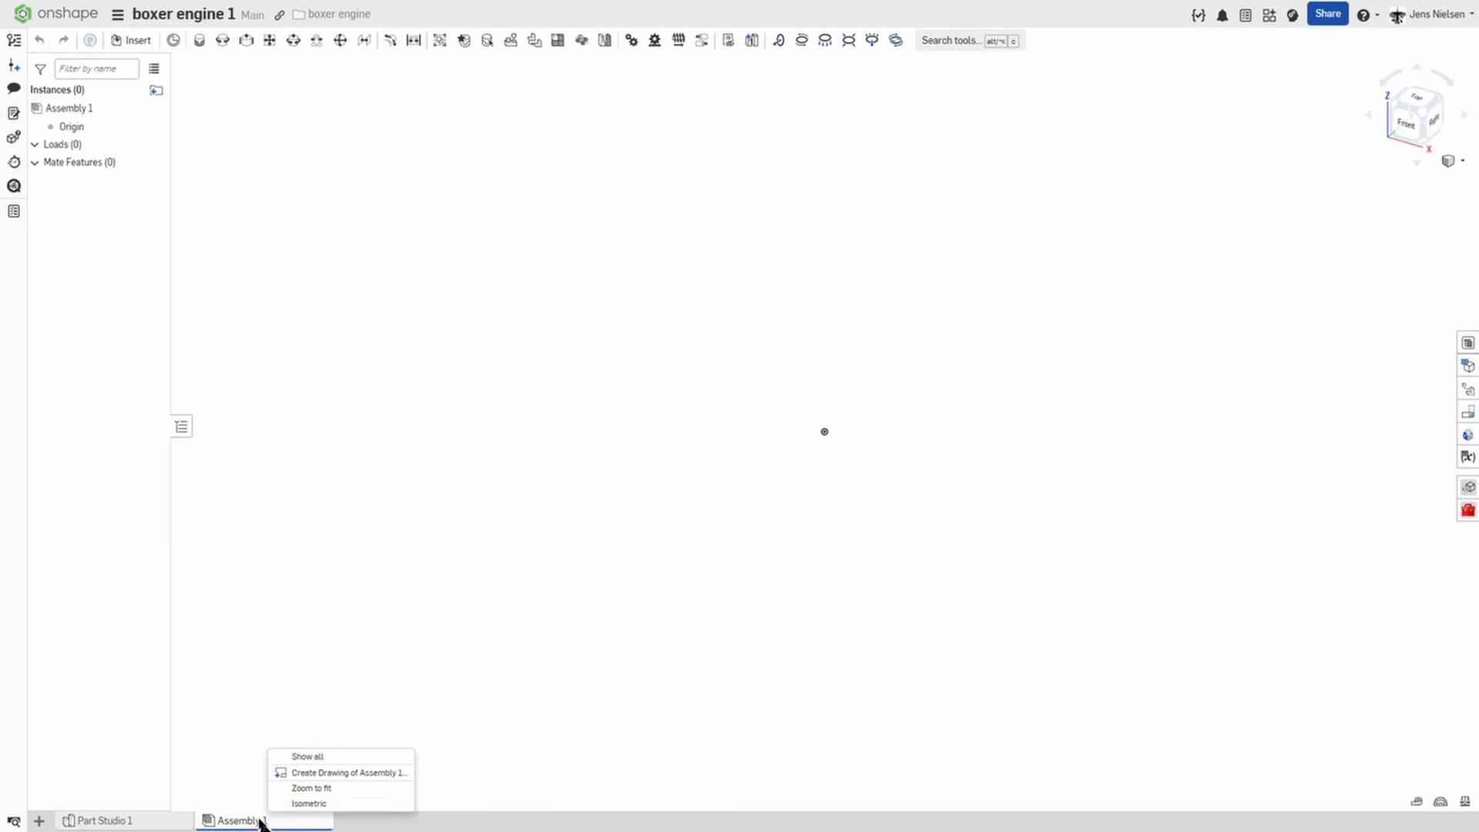
pyautogui.click(251, 827)
pyautogui.rightClick(253, 827)
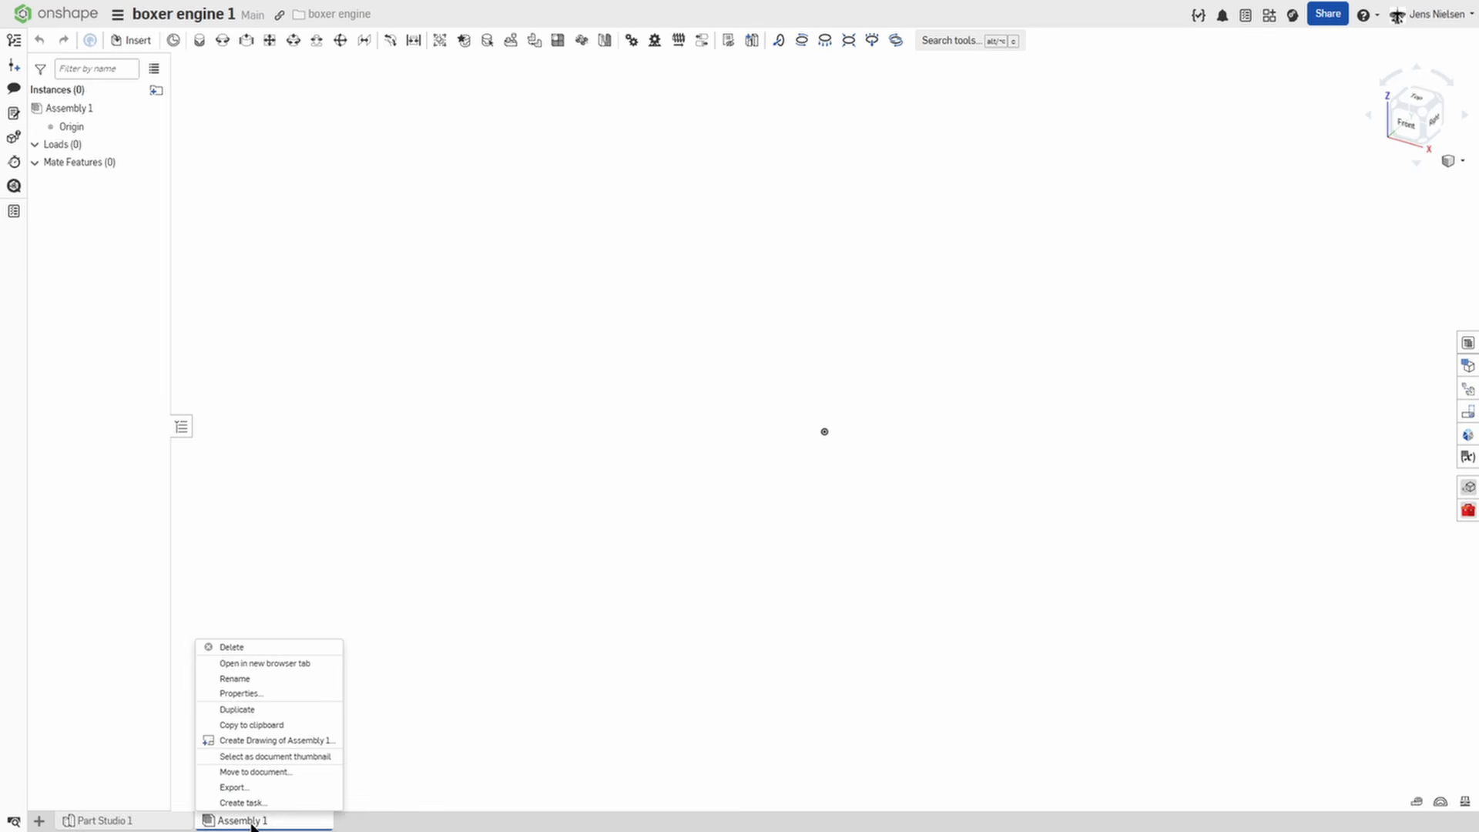
pyautogui.click(236, 678)
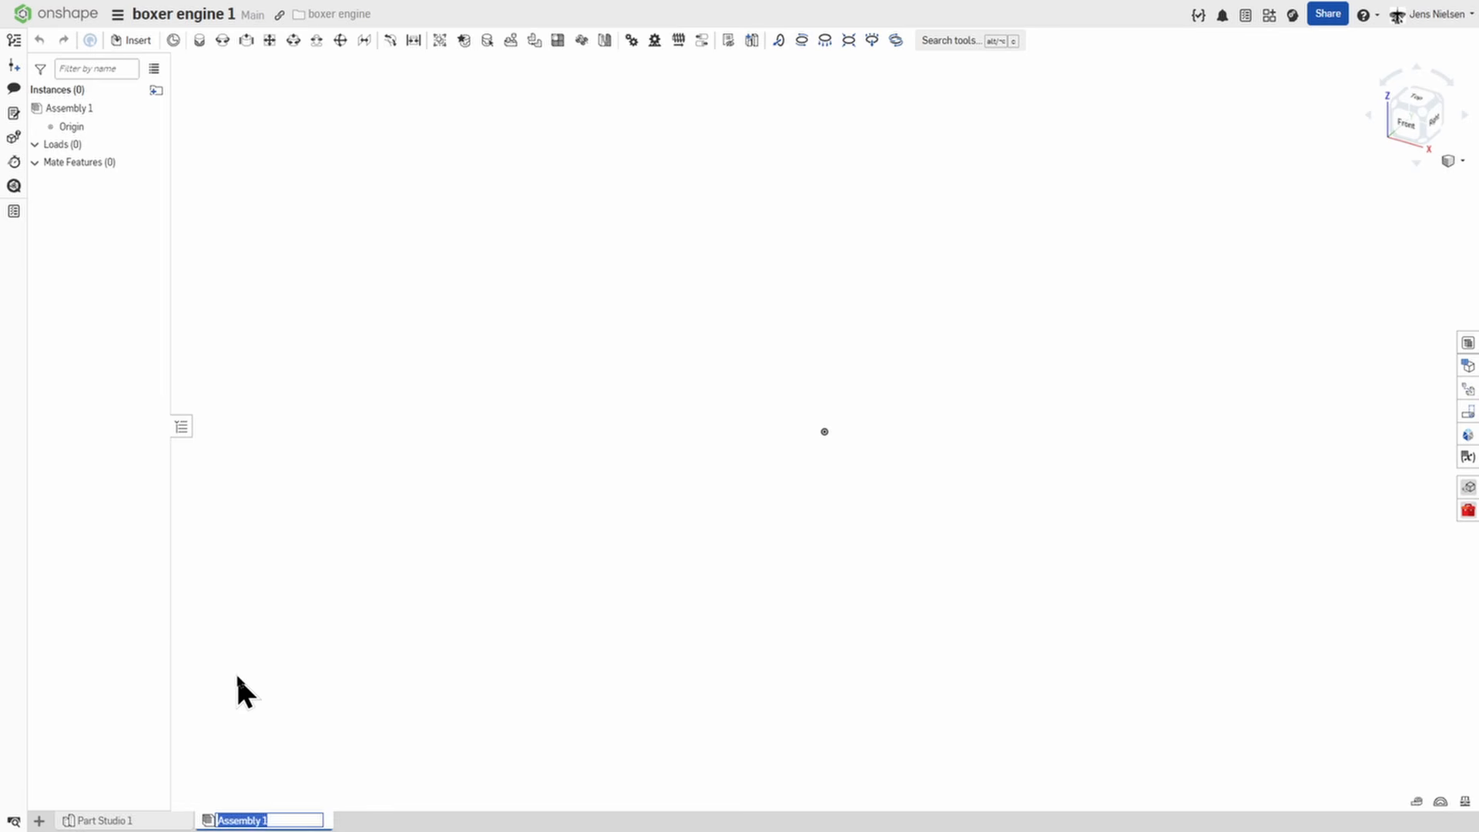
pyautogui.write('su')
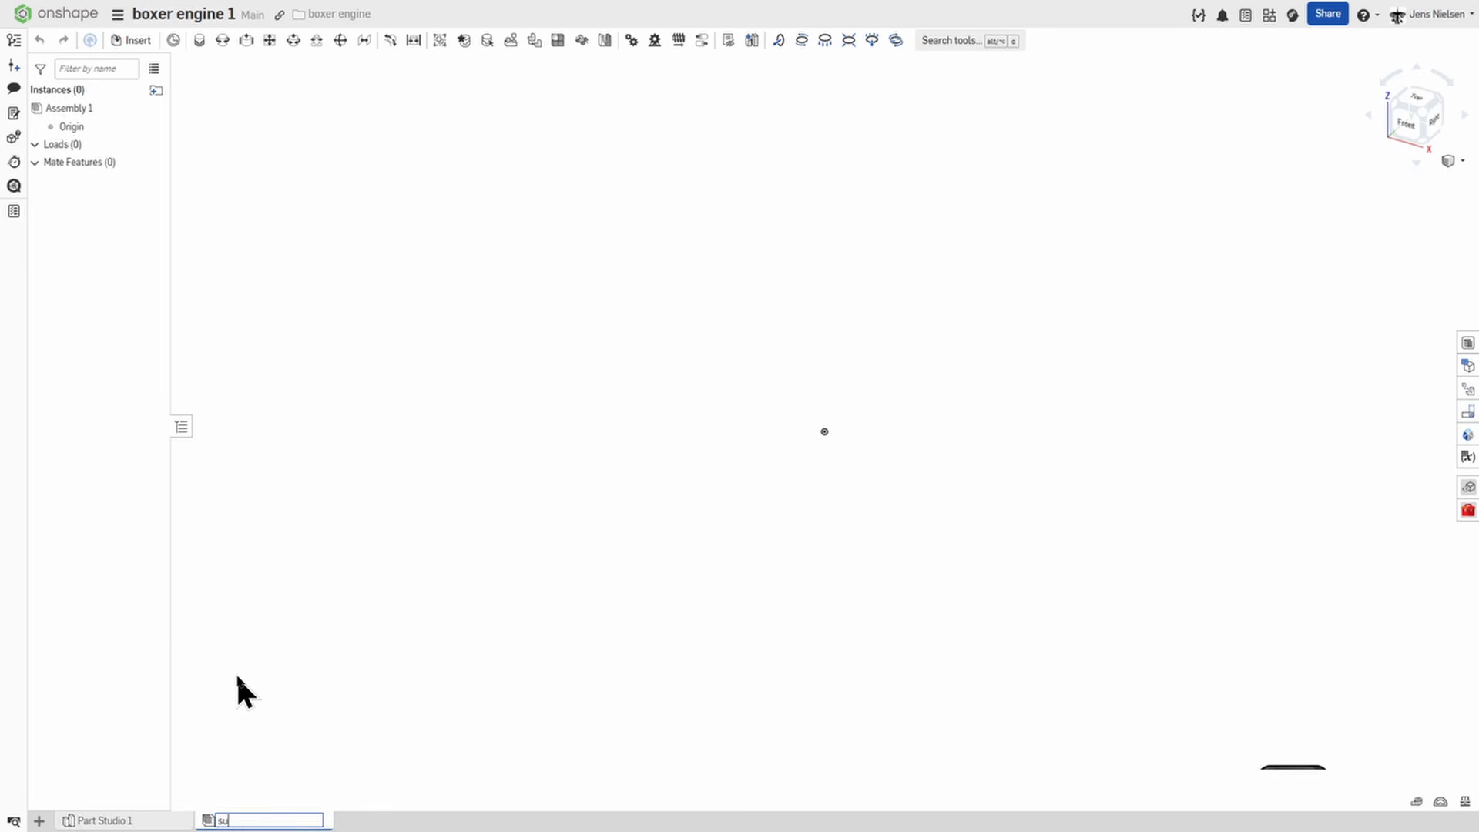
pyautogui.write('bassembly')
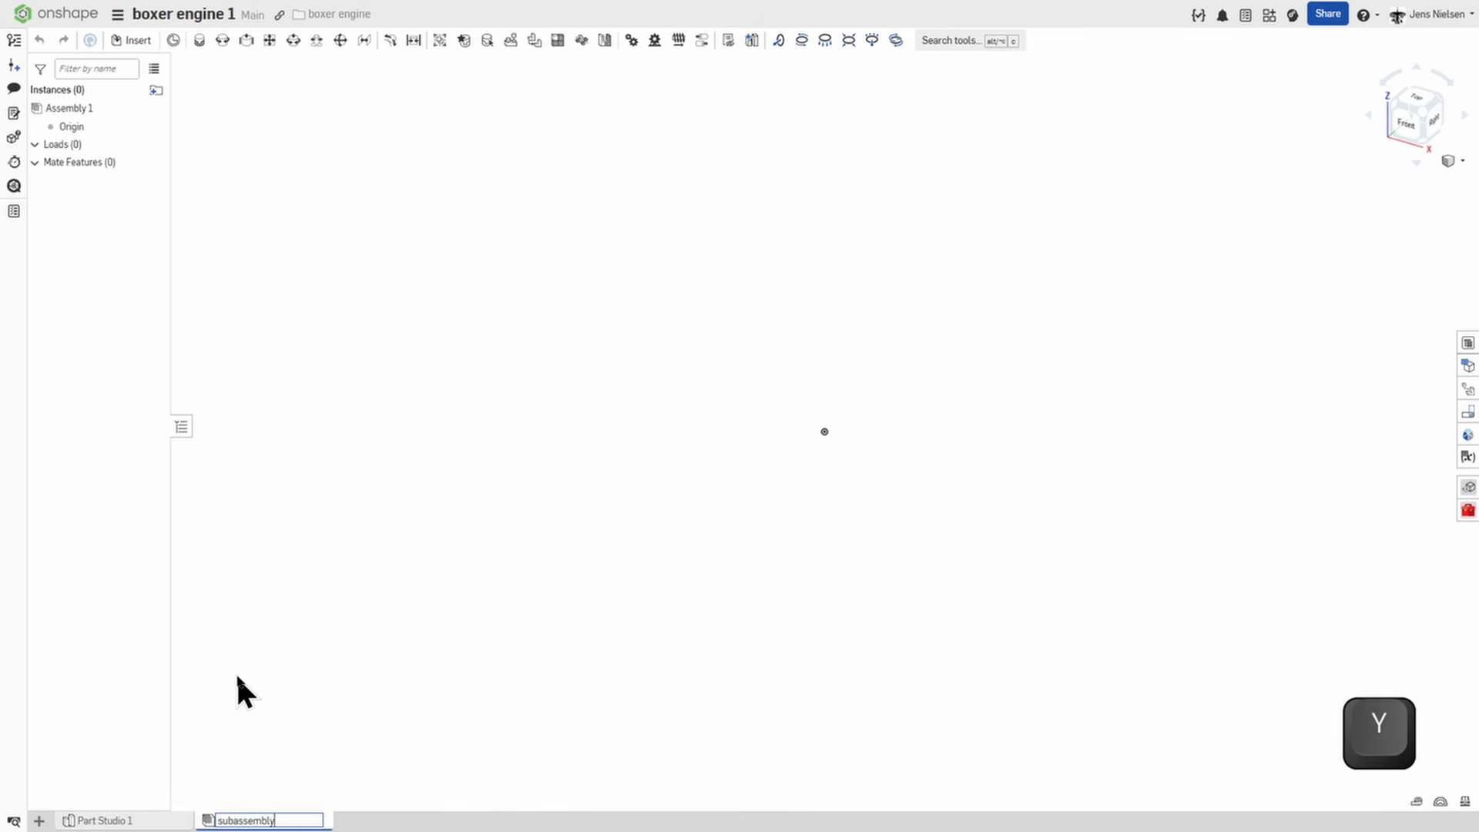
pyautogui.write(' rod-piston')
pyautogui.press('Return')
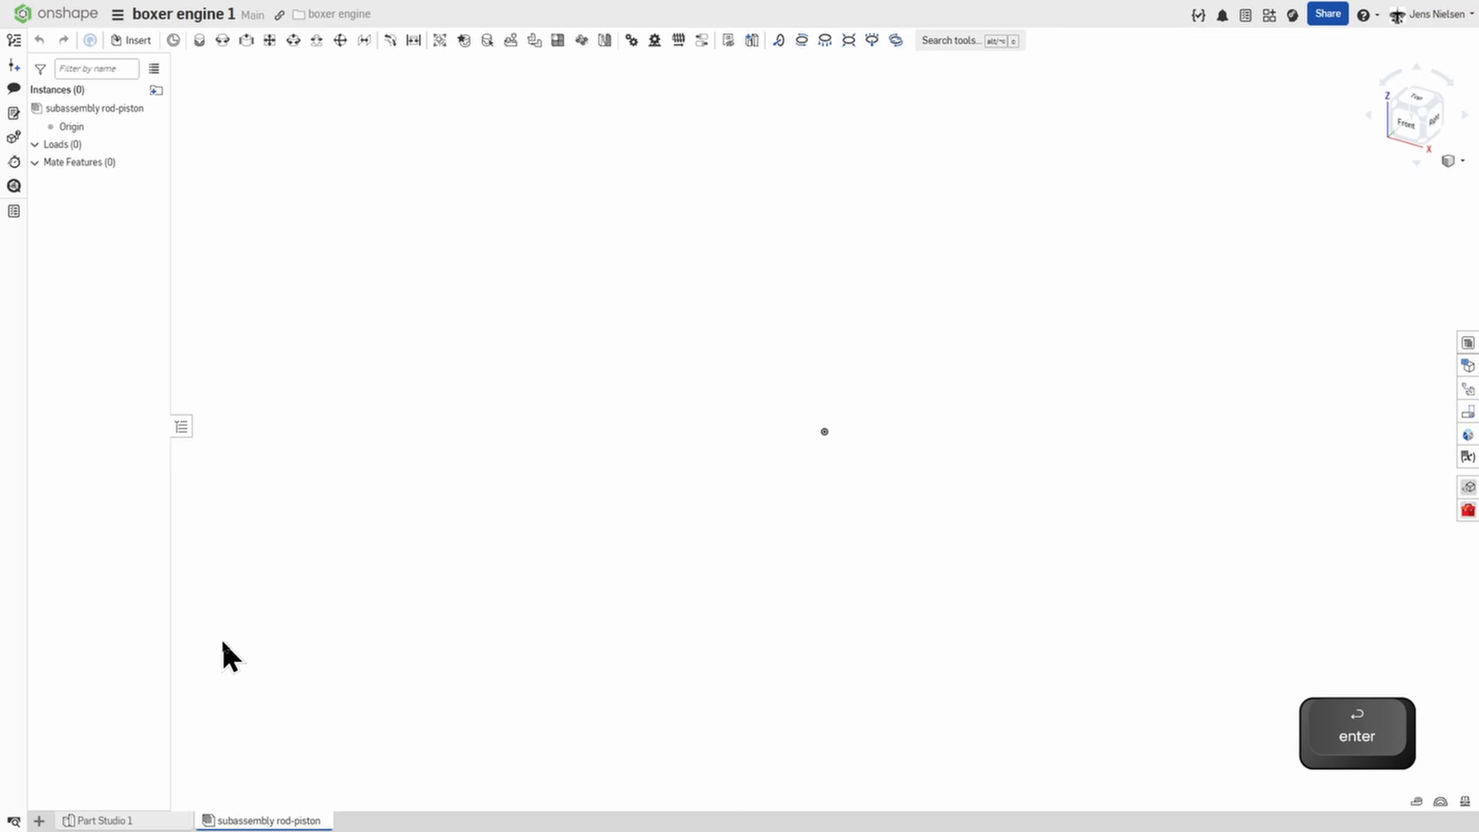
# Insert the piston head and the rod into the subassembly, and move the rod away from the wrist pin.
pyautogui.click(132, 41)
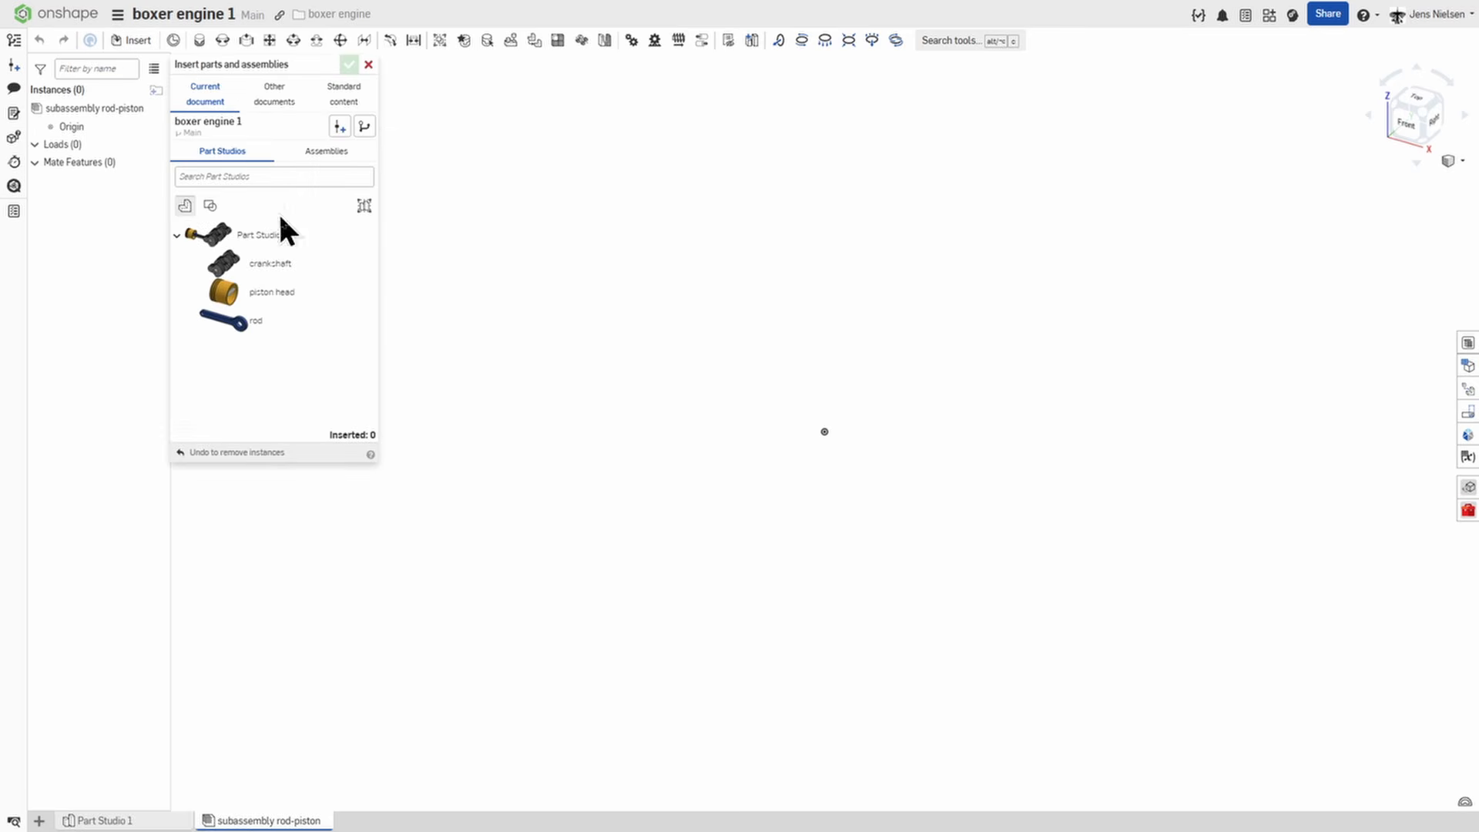
pyautogui.click(278, 298)
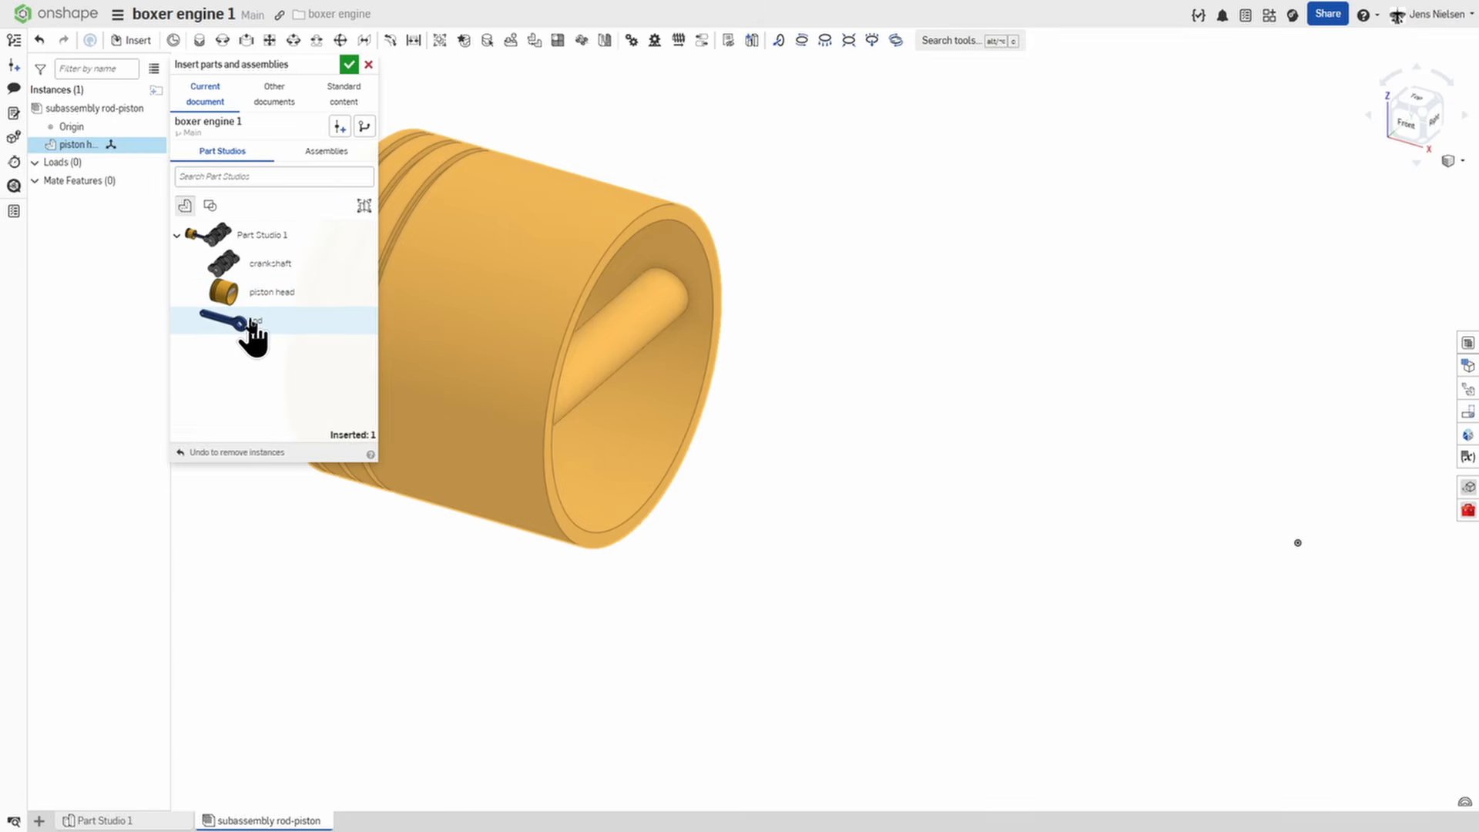
pyautogui.click(254, 335)
pyautogui.click(839, 418)
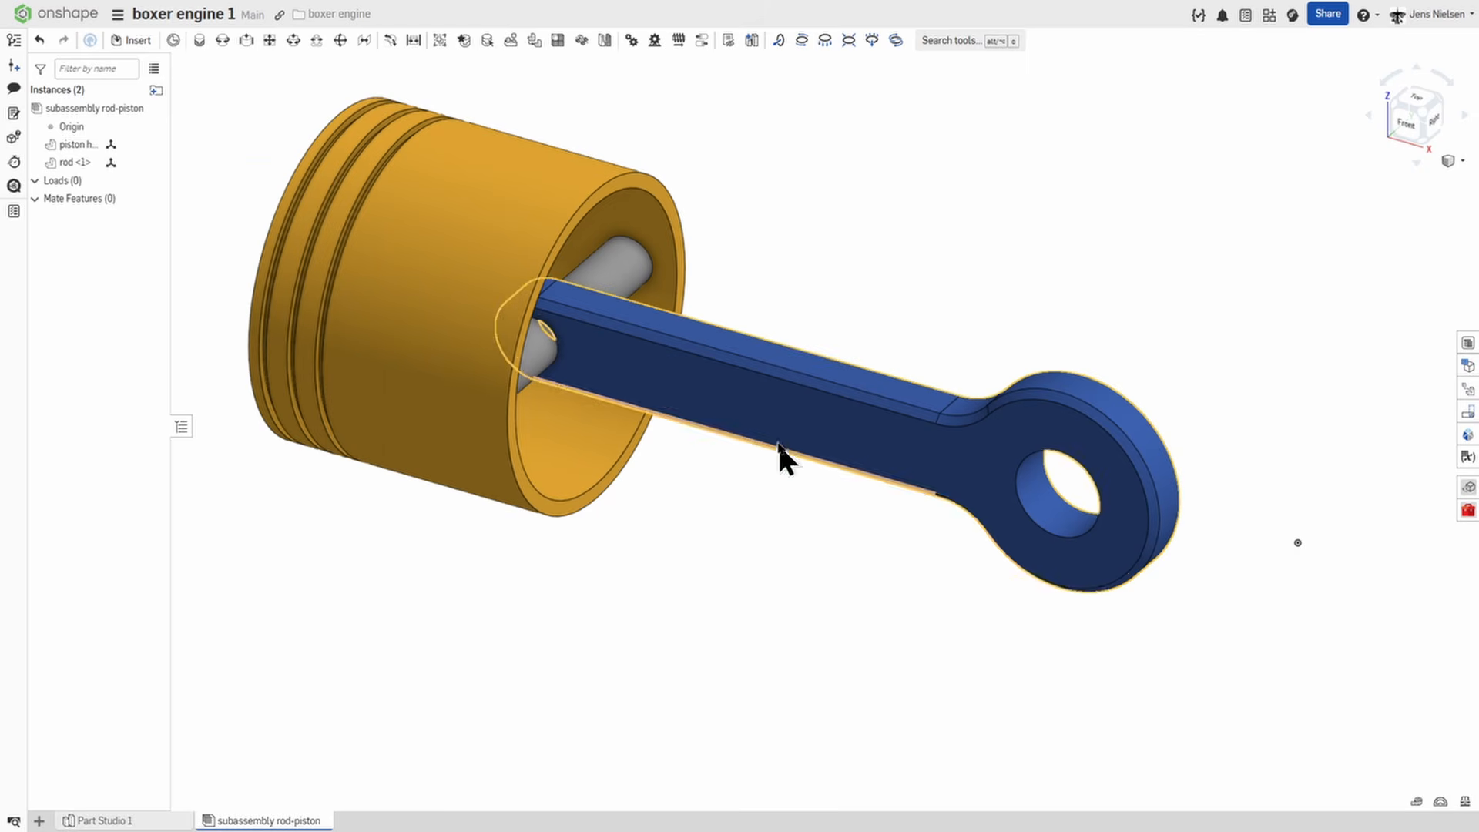
pyautogui.moveTo(1037, 418); pyautogui.dragTo(1221, 350)
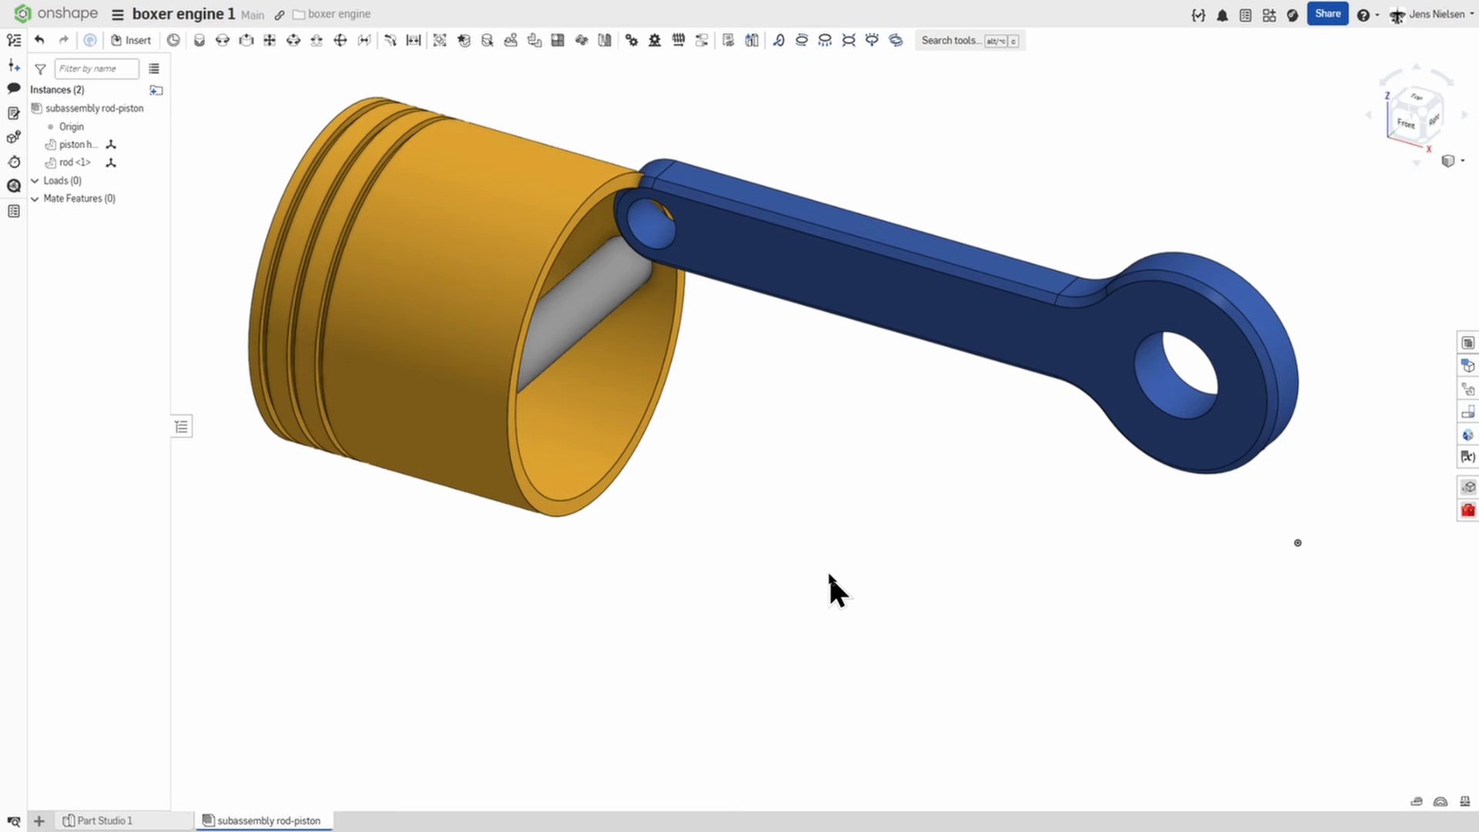
# Add a revolute mate joining the midpoint of the piston's wrist pin to the centre of the rod's small bore.
pyautogui.click(223, 40)
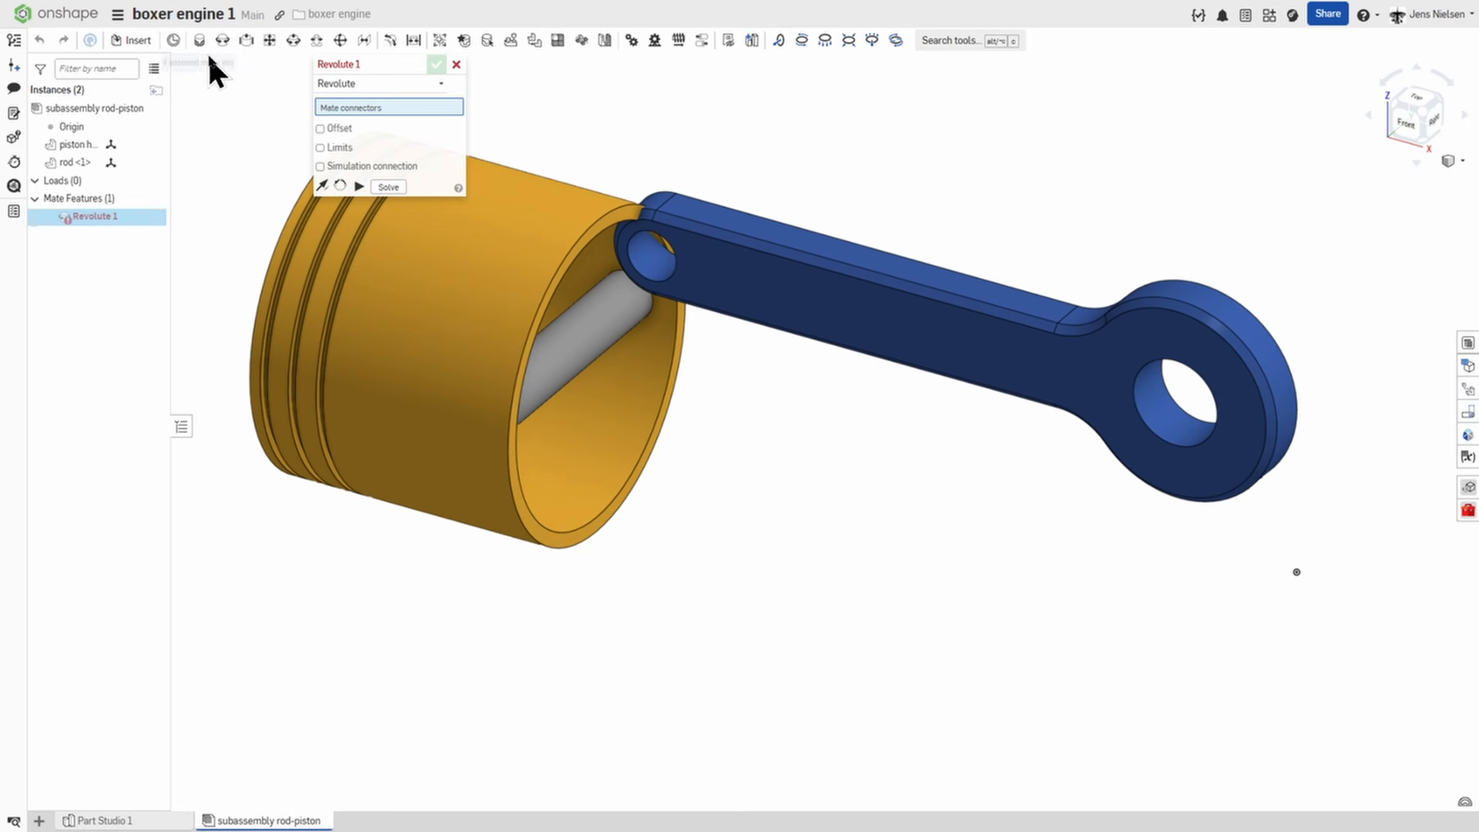
pyautogui.scroll(-5, 843, 538)
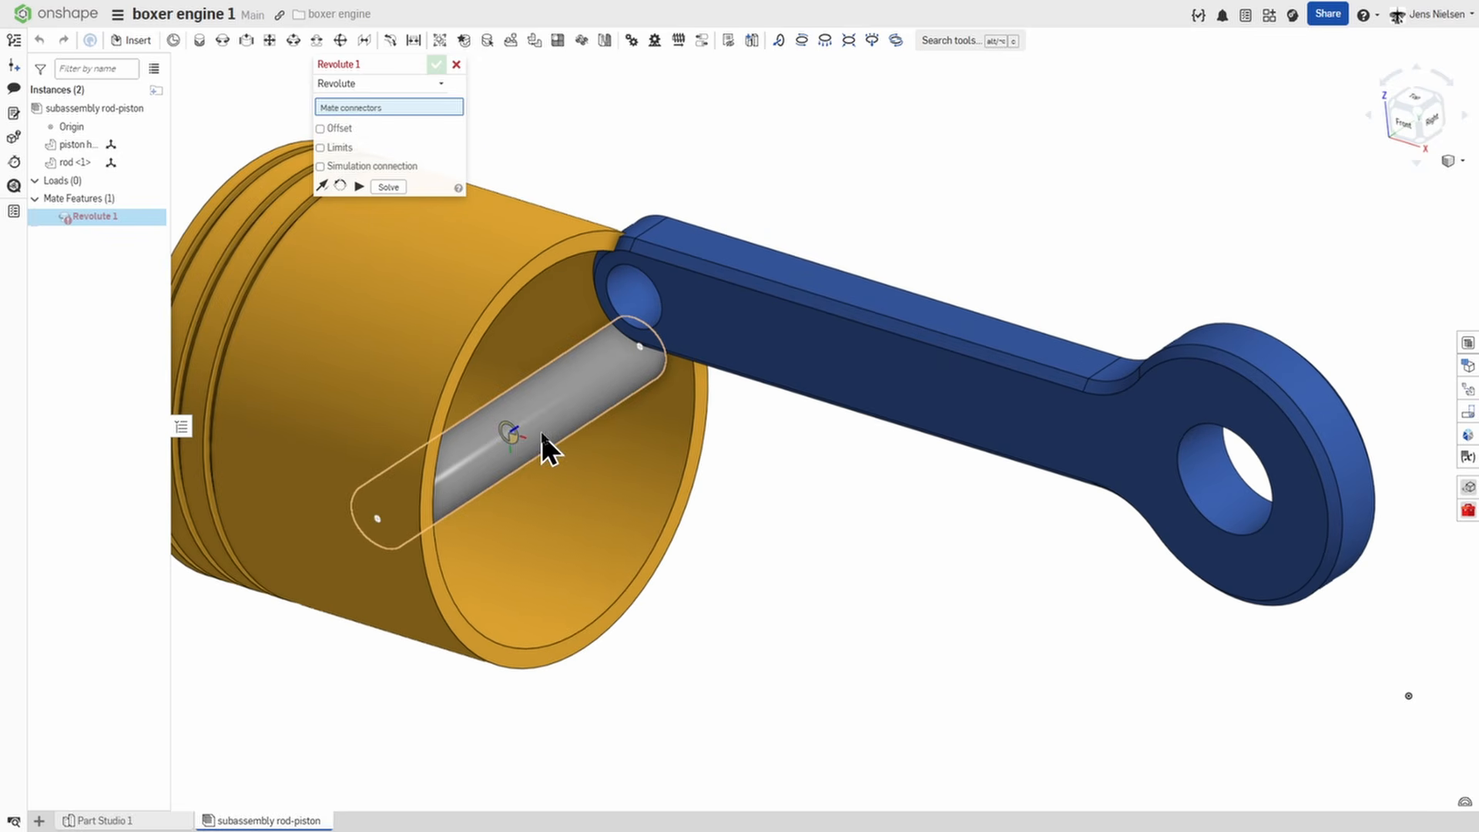
pyautogui.click(516, 429)
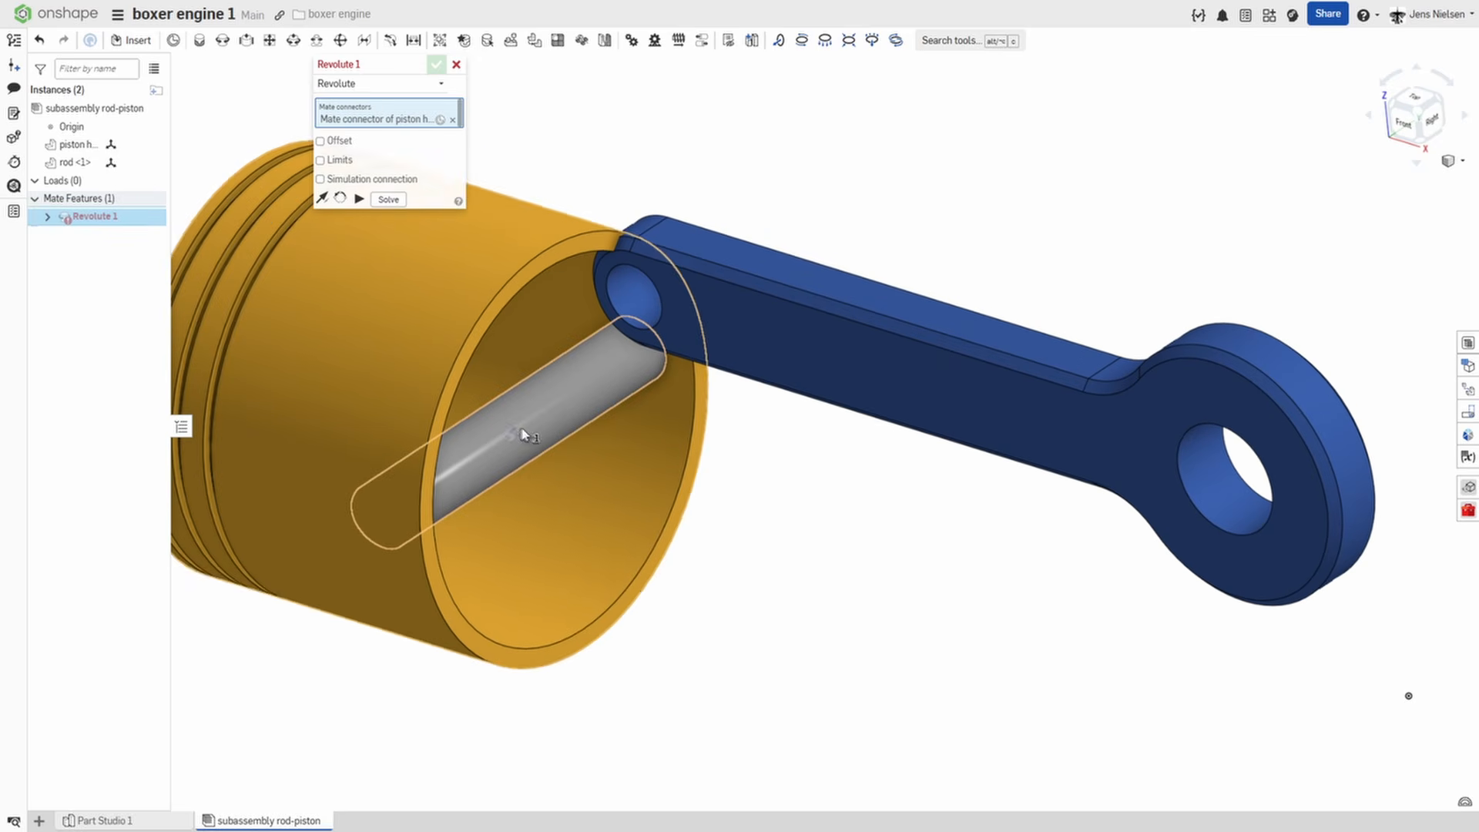
pyautogui.scroll(-2, 797, 514)
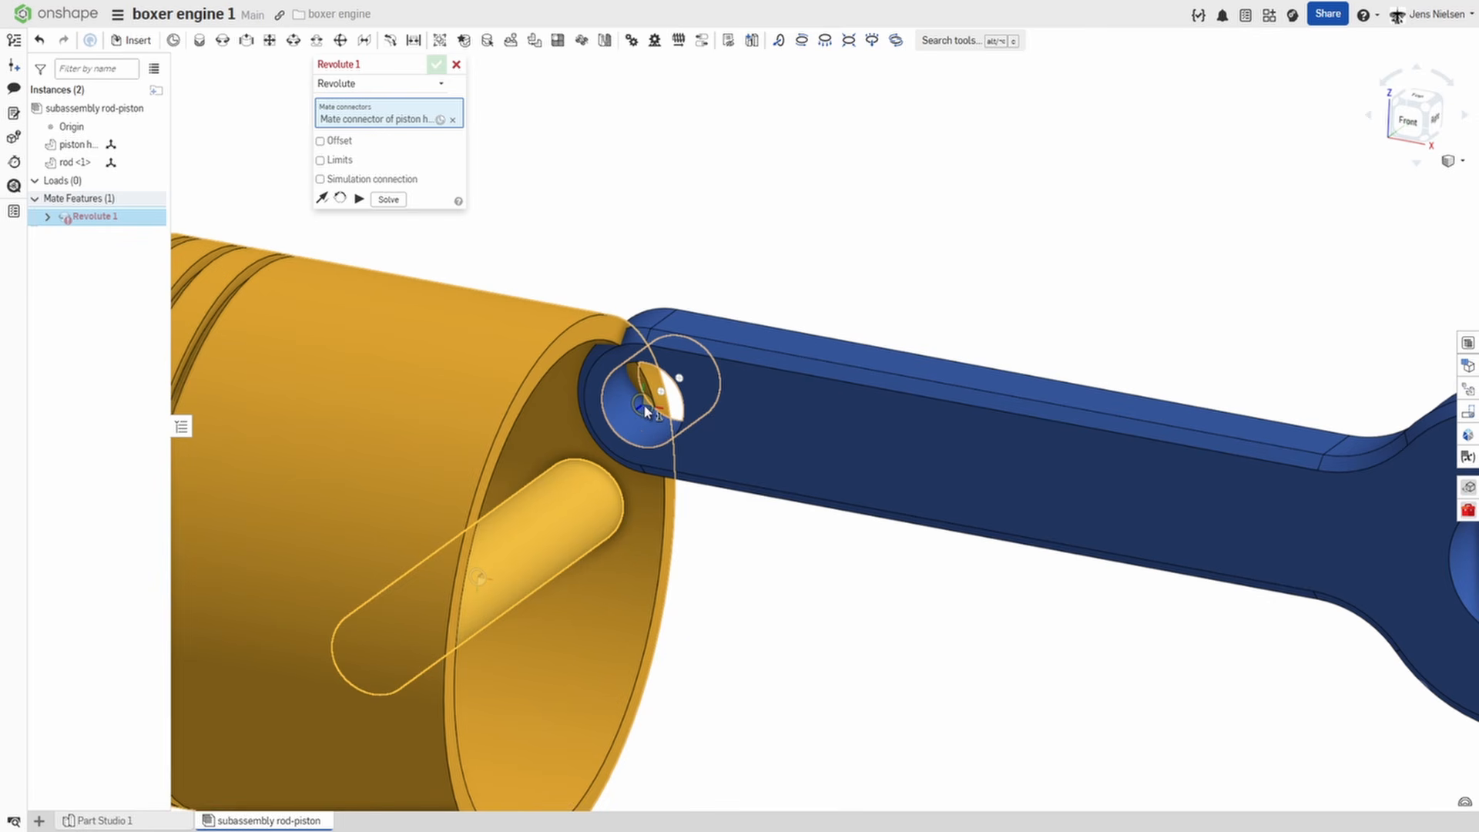
pyautogui.press('shift')
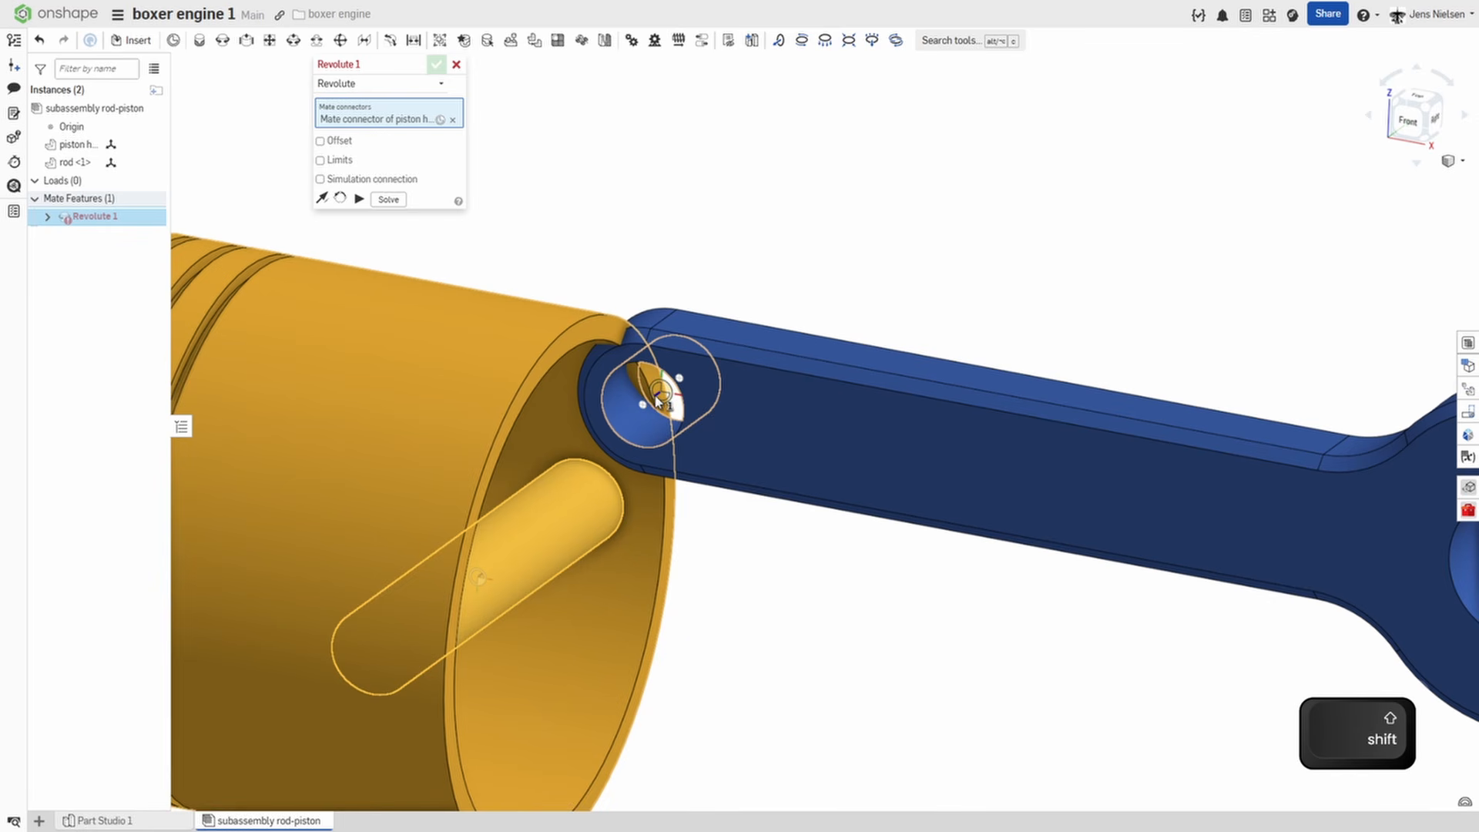
pyautogui.keyDown('shift'); pyautogui.click(661, 397); pyautogui.keyUp('shift')
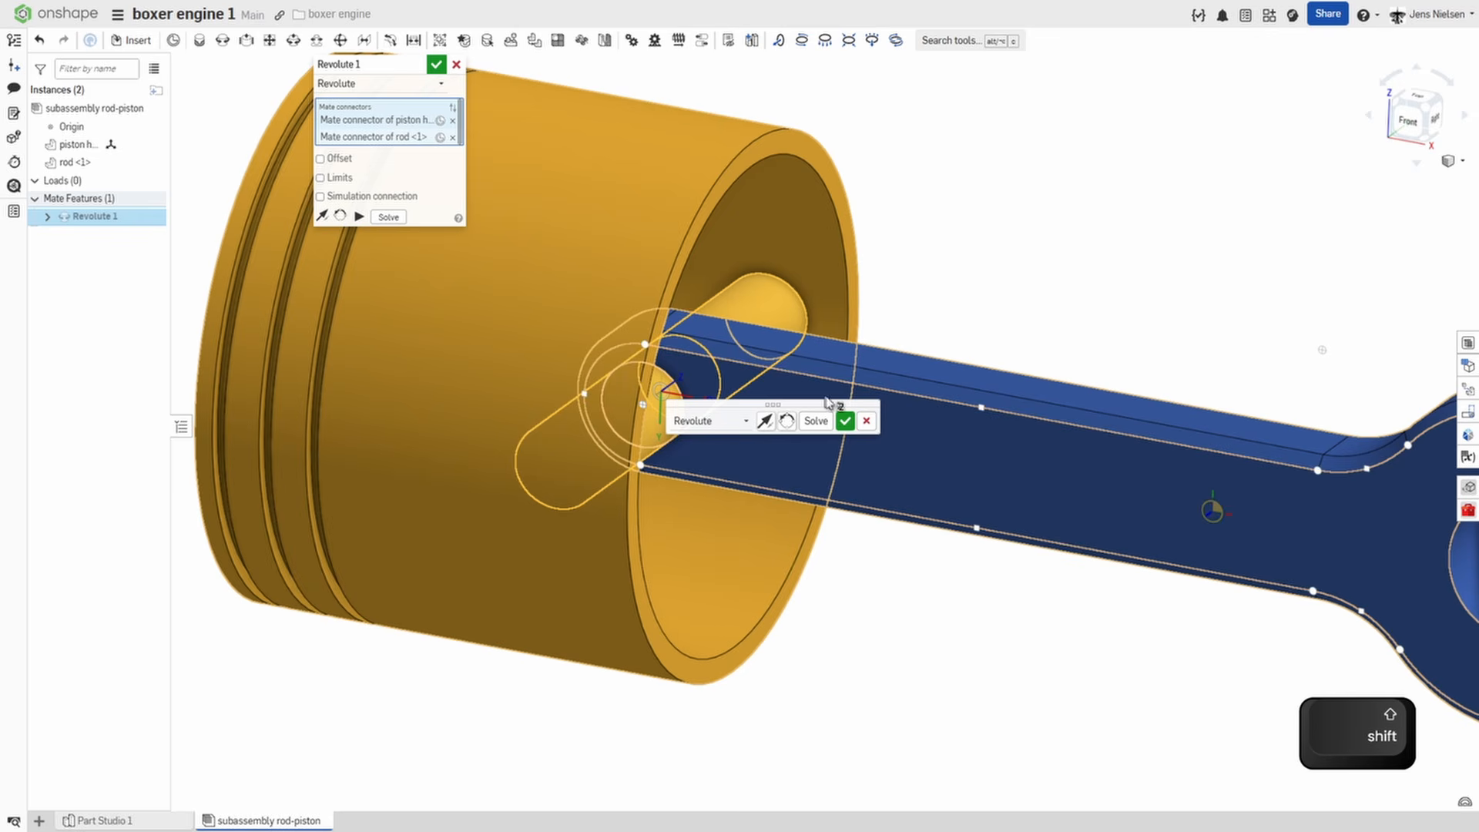
pyautogui.click(845, 422)
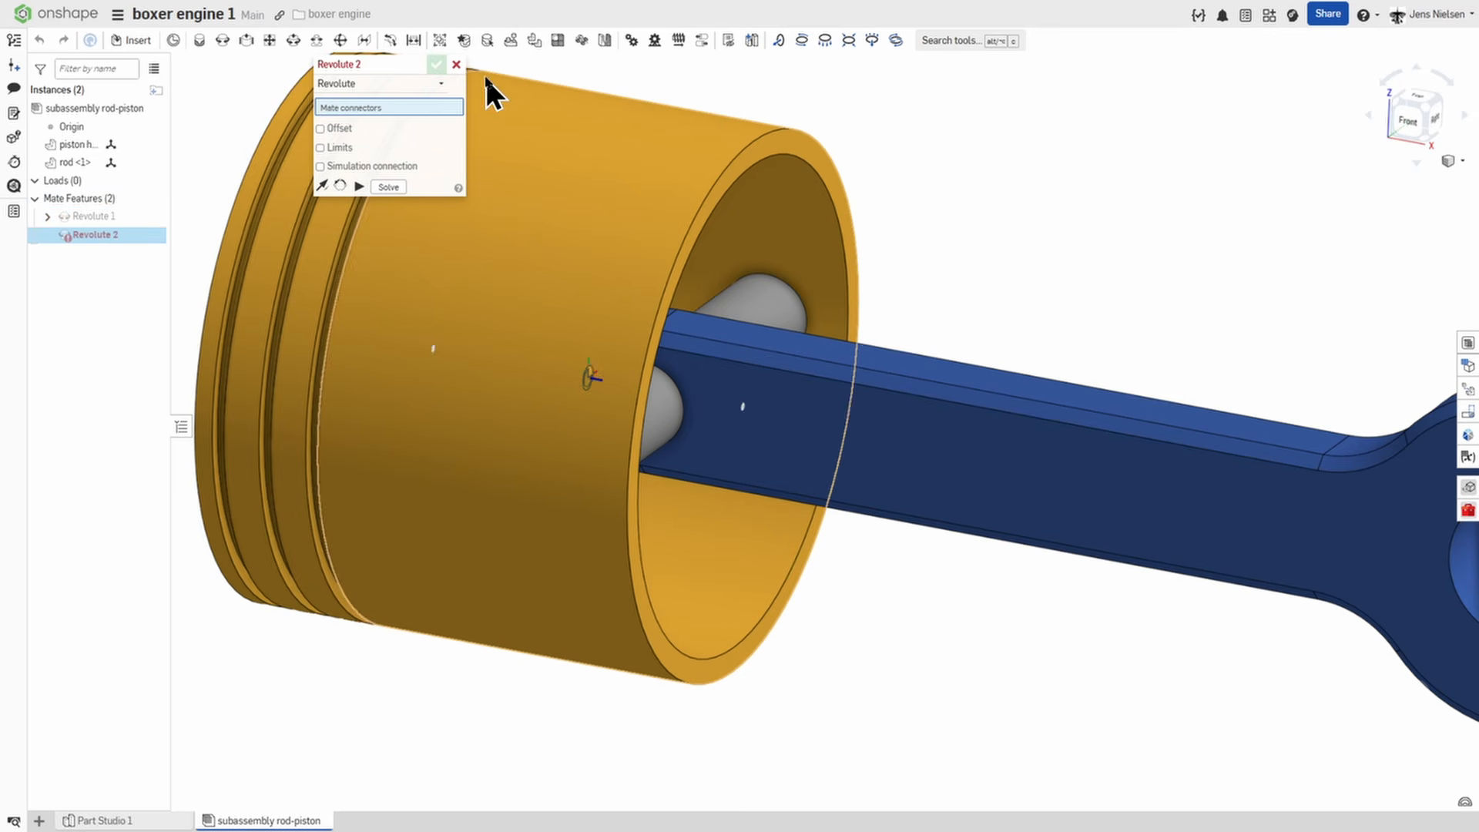
pyautogui.click(456, 64)
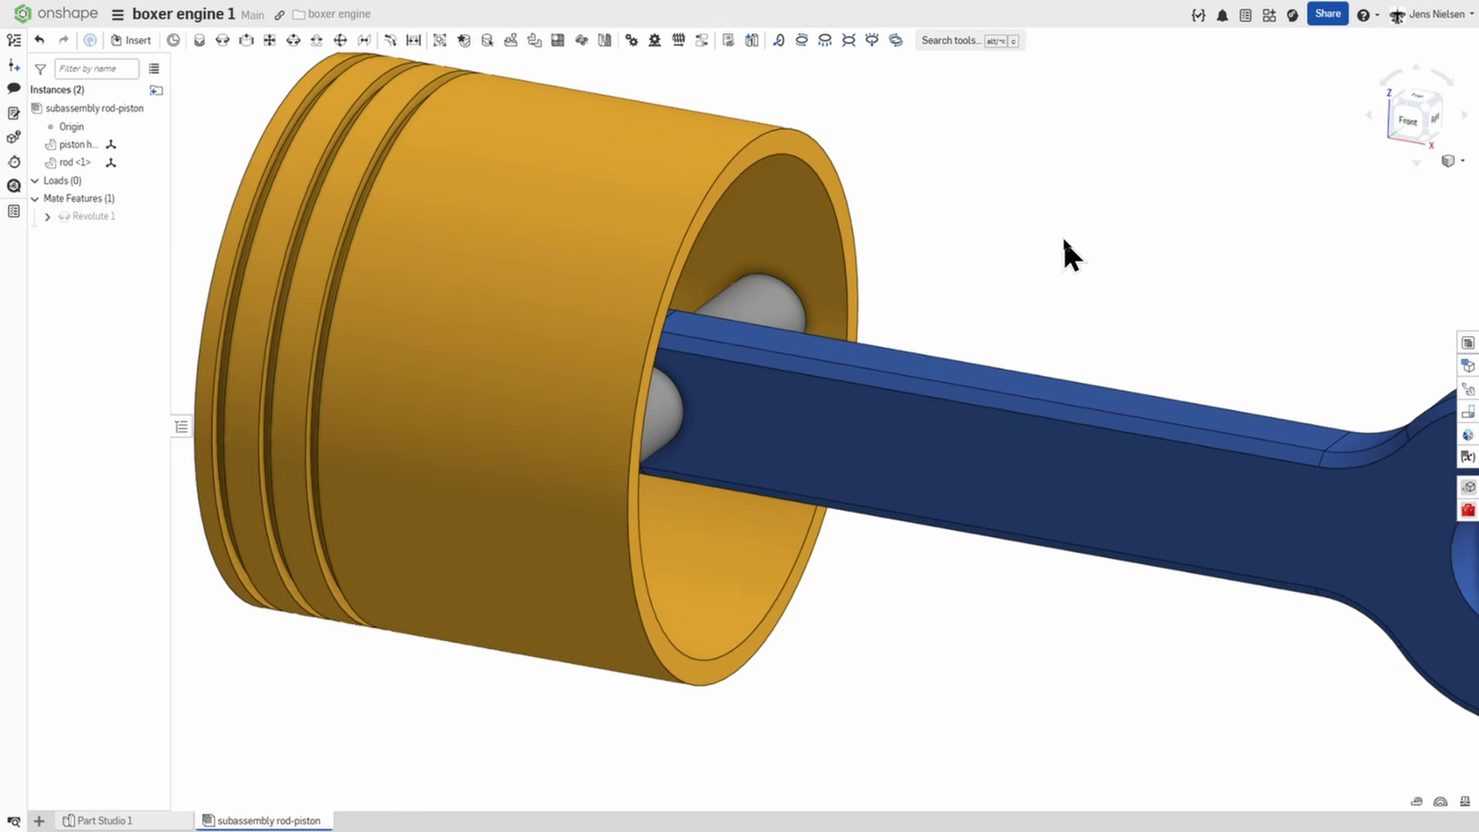
pyautogui.press('f')
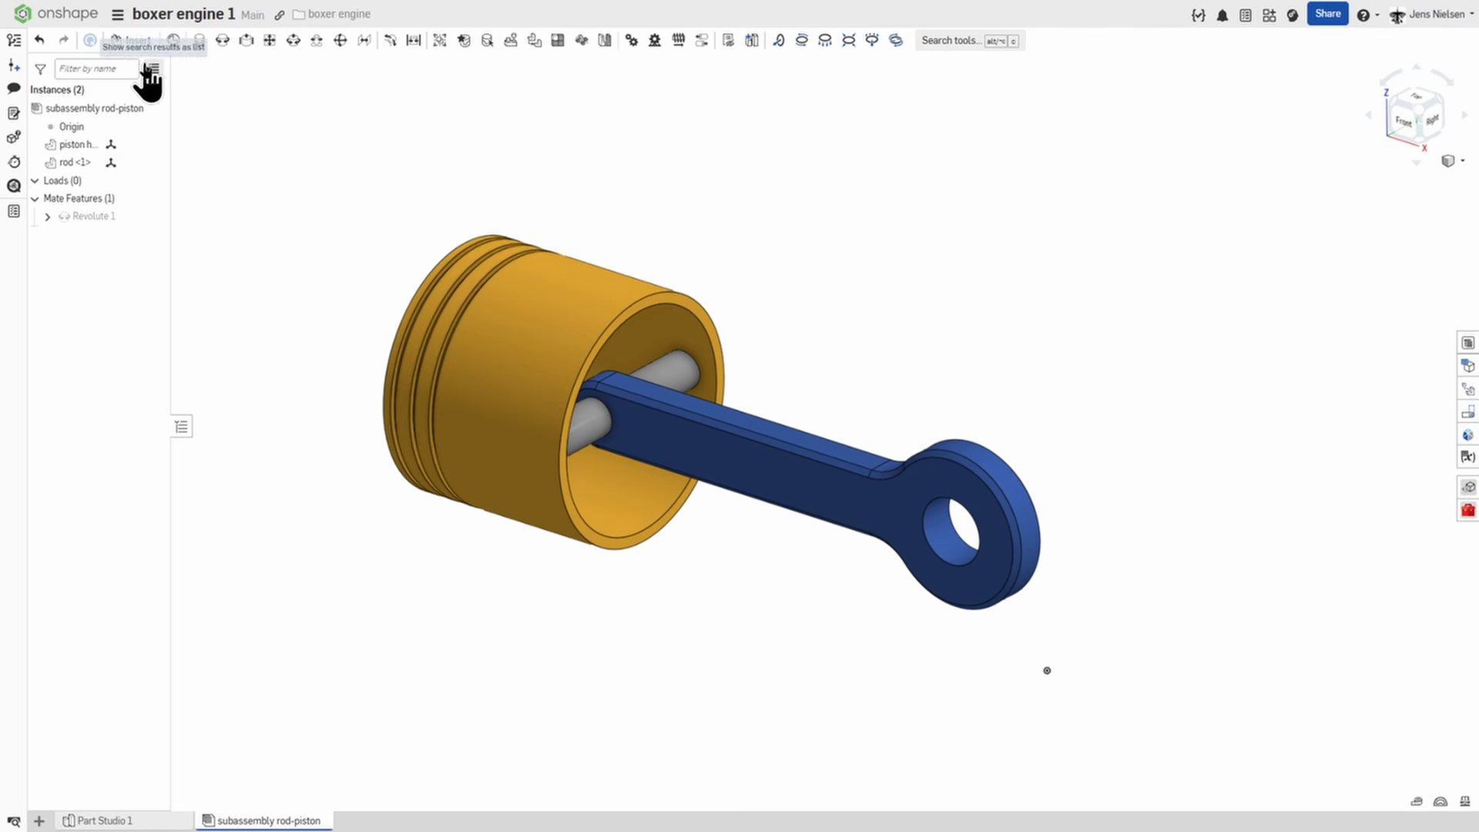
# Create a new assembly in the document and open it.
pyautogui.click(37, 821)
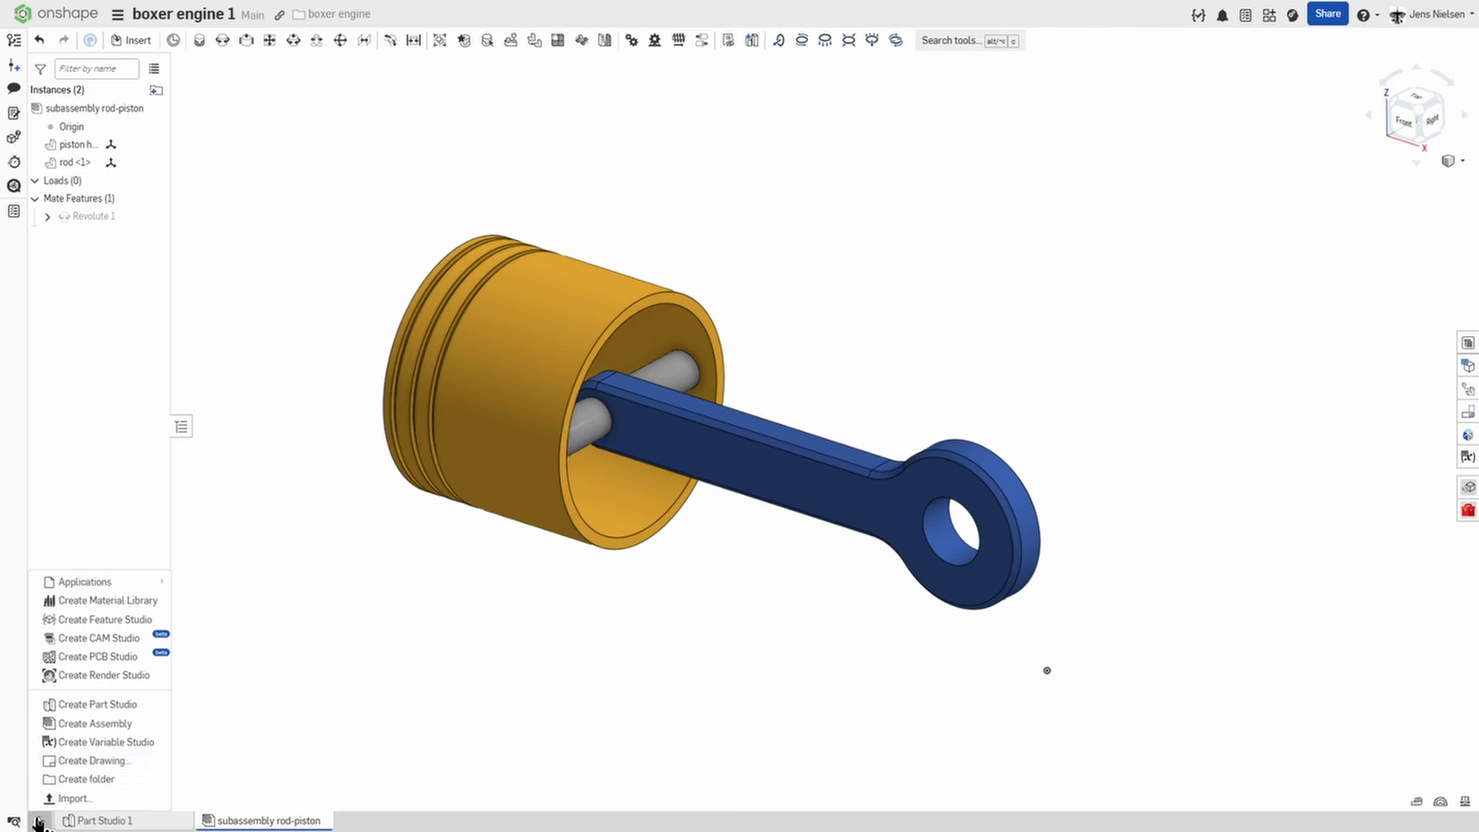
pyautogui.click(84, 726)
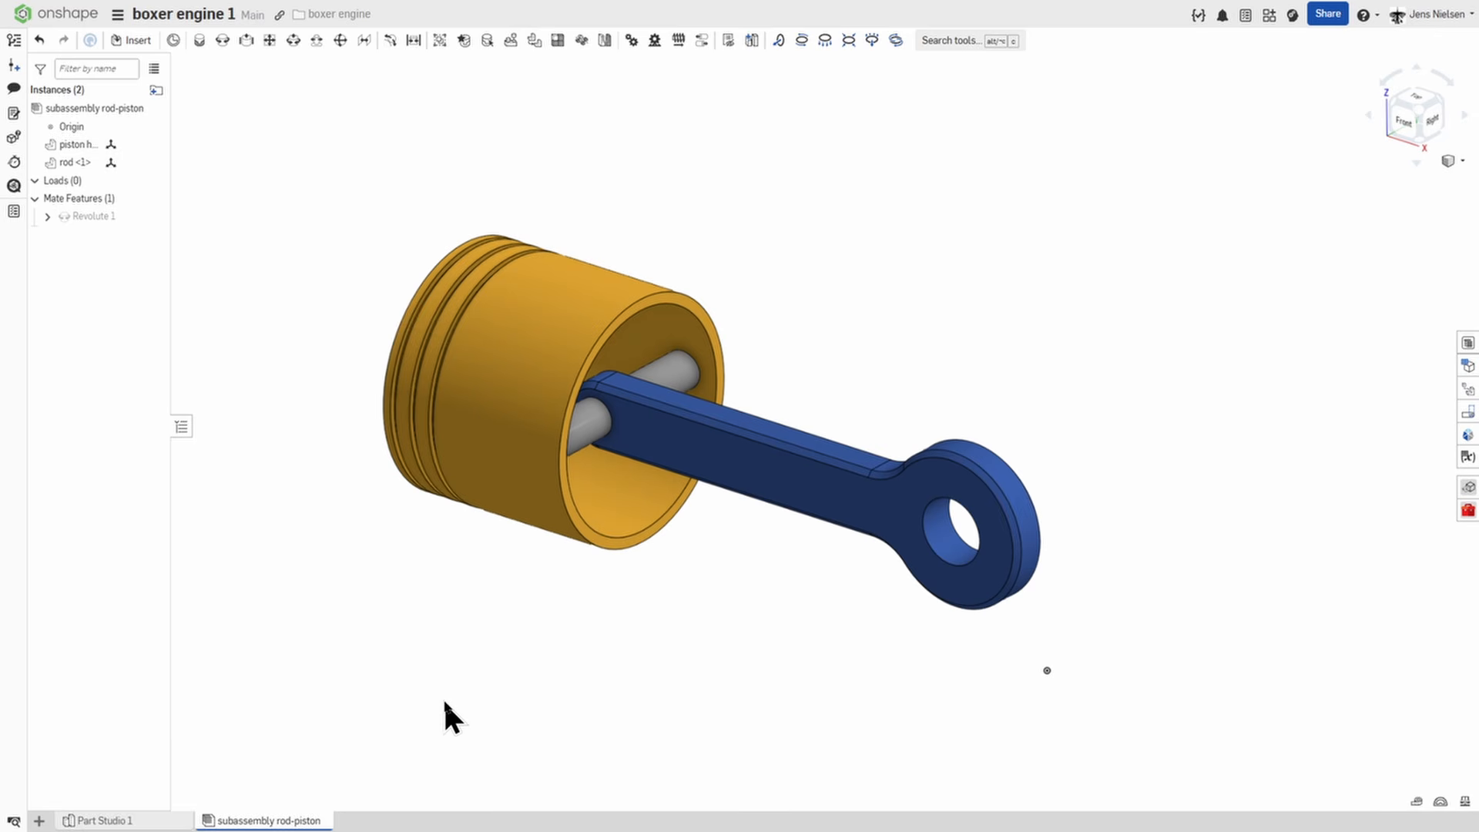
pyautogui.click(383, 820)
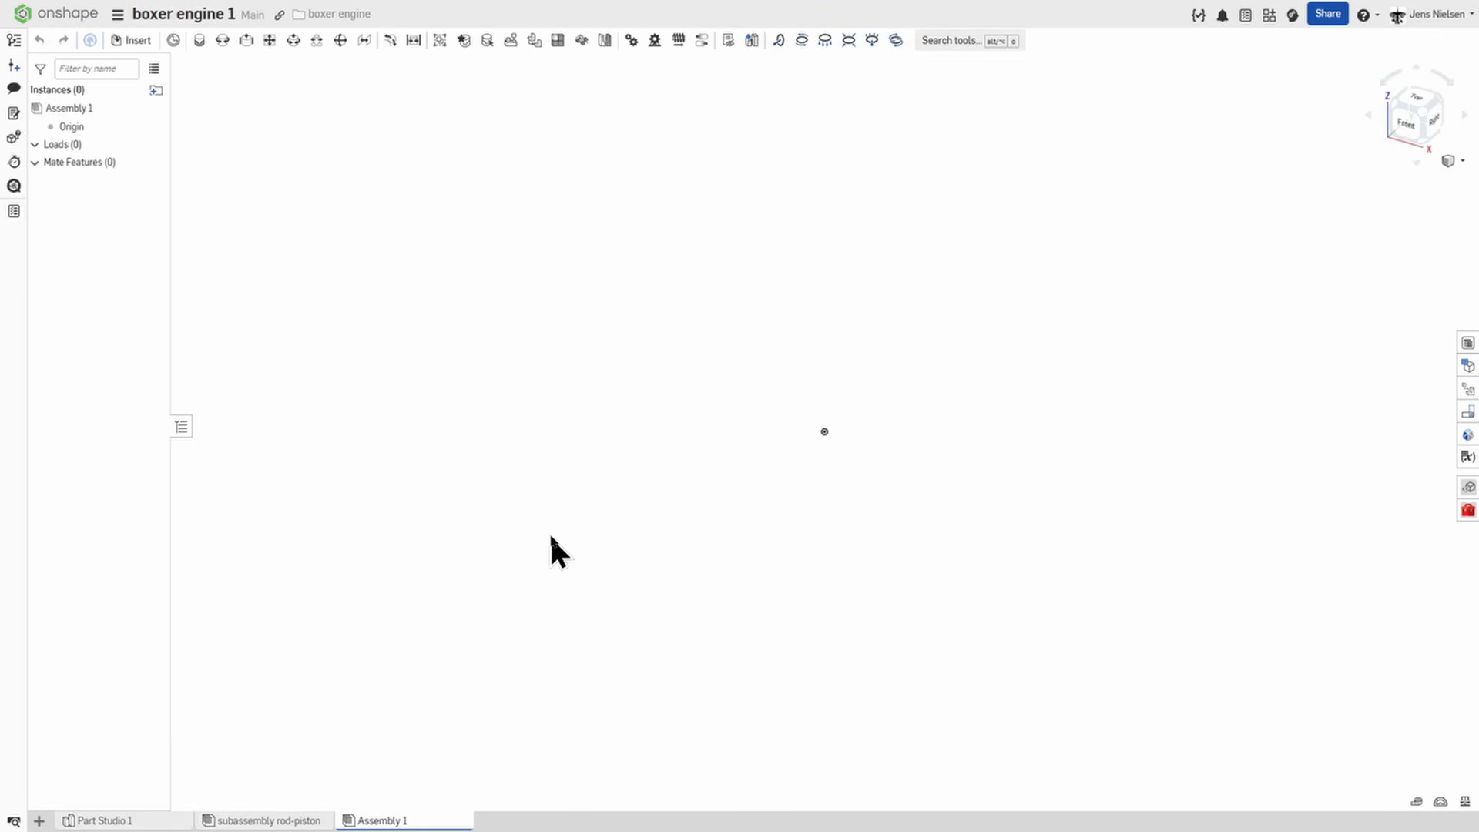
# Add a mate connector at the assembly origin on its Z axis, rotated 90 degrees about X.
pyautogui.click(174, 42)
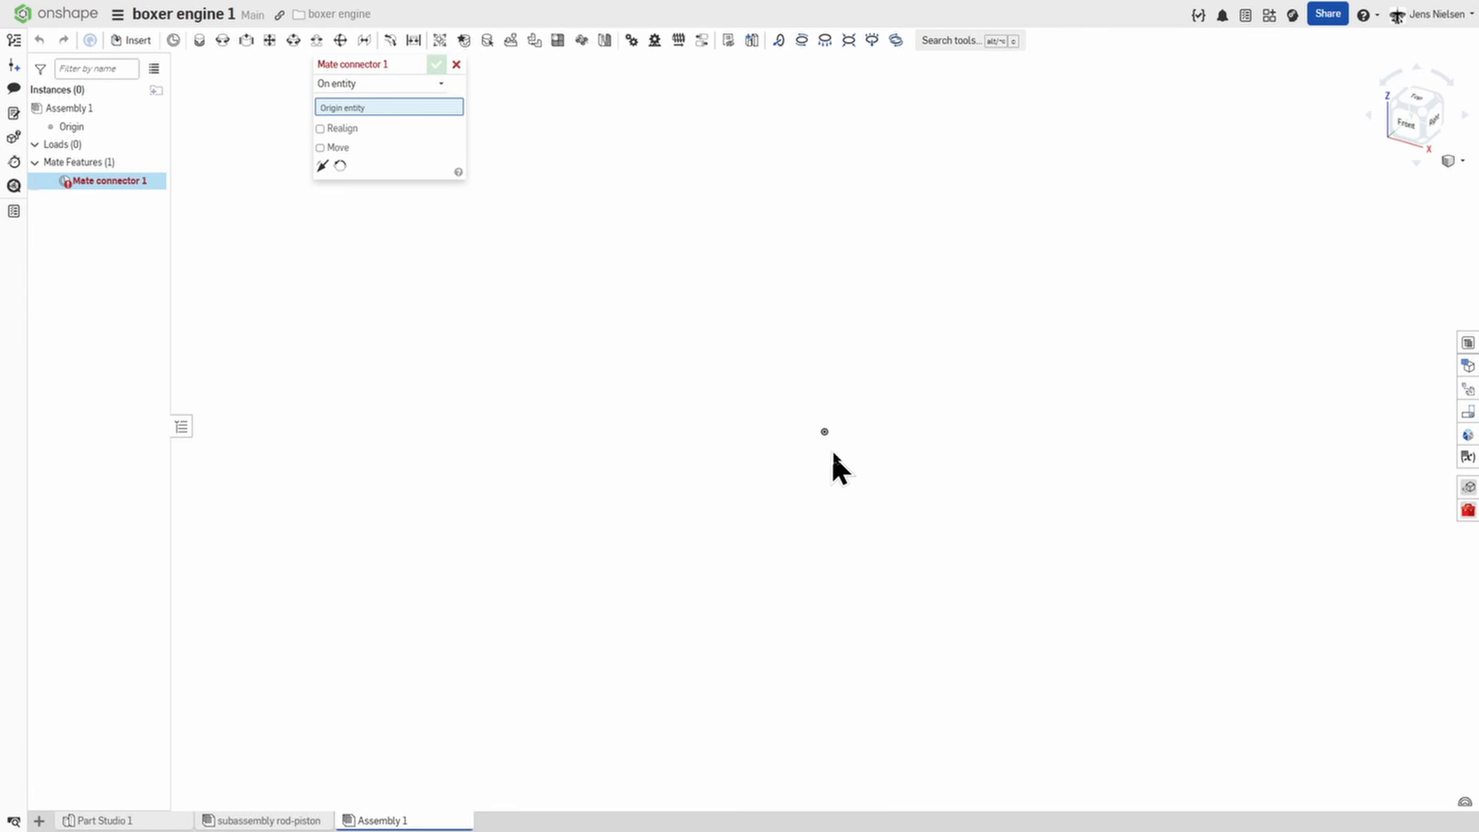
pyautogui.click(829, 429)
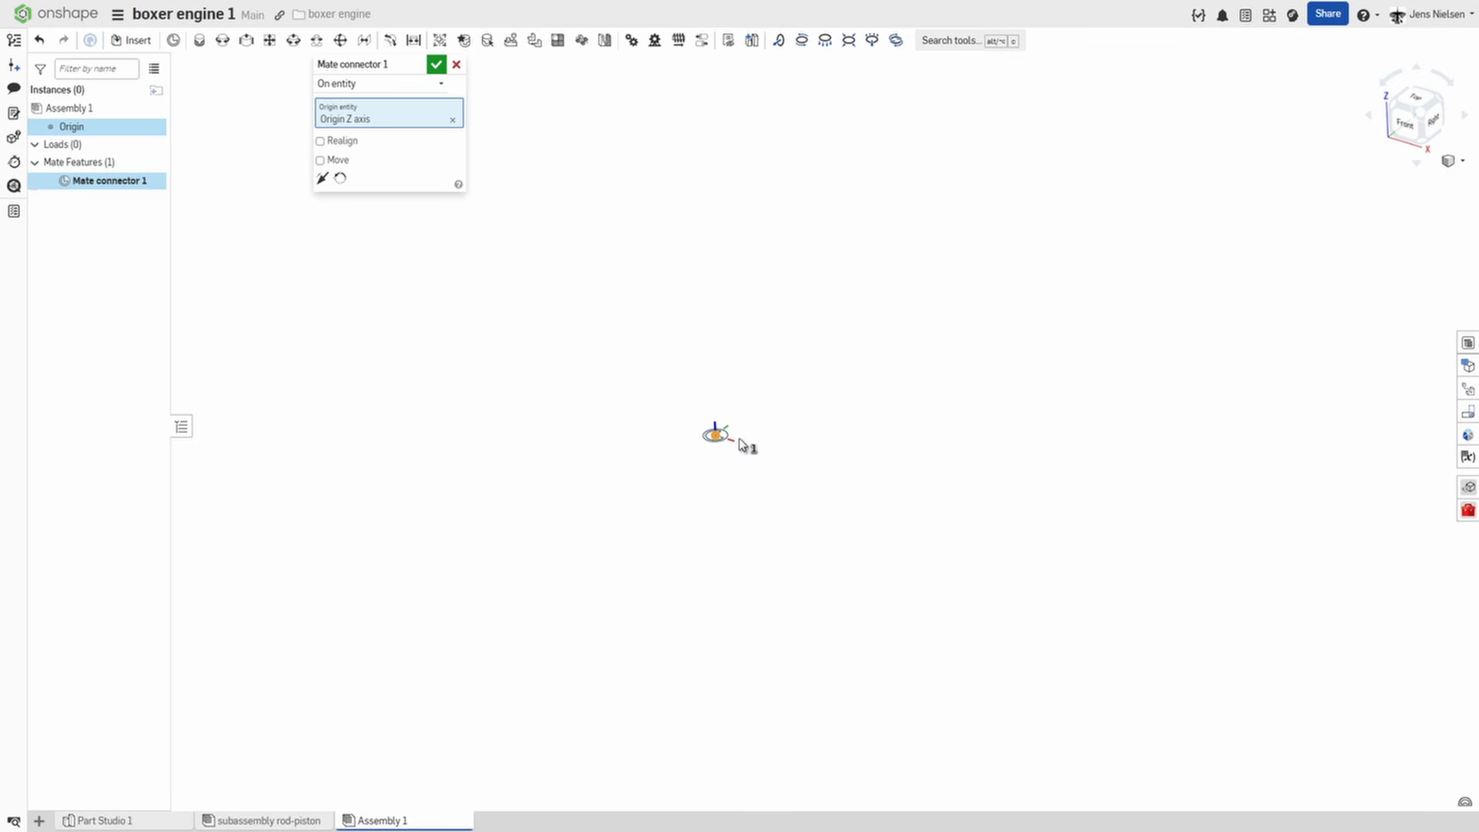
pyautogui.click(320, 159)
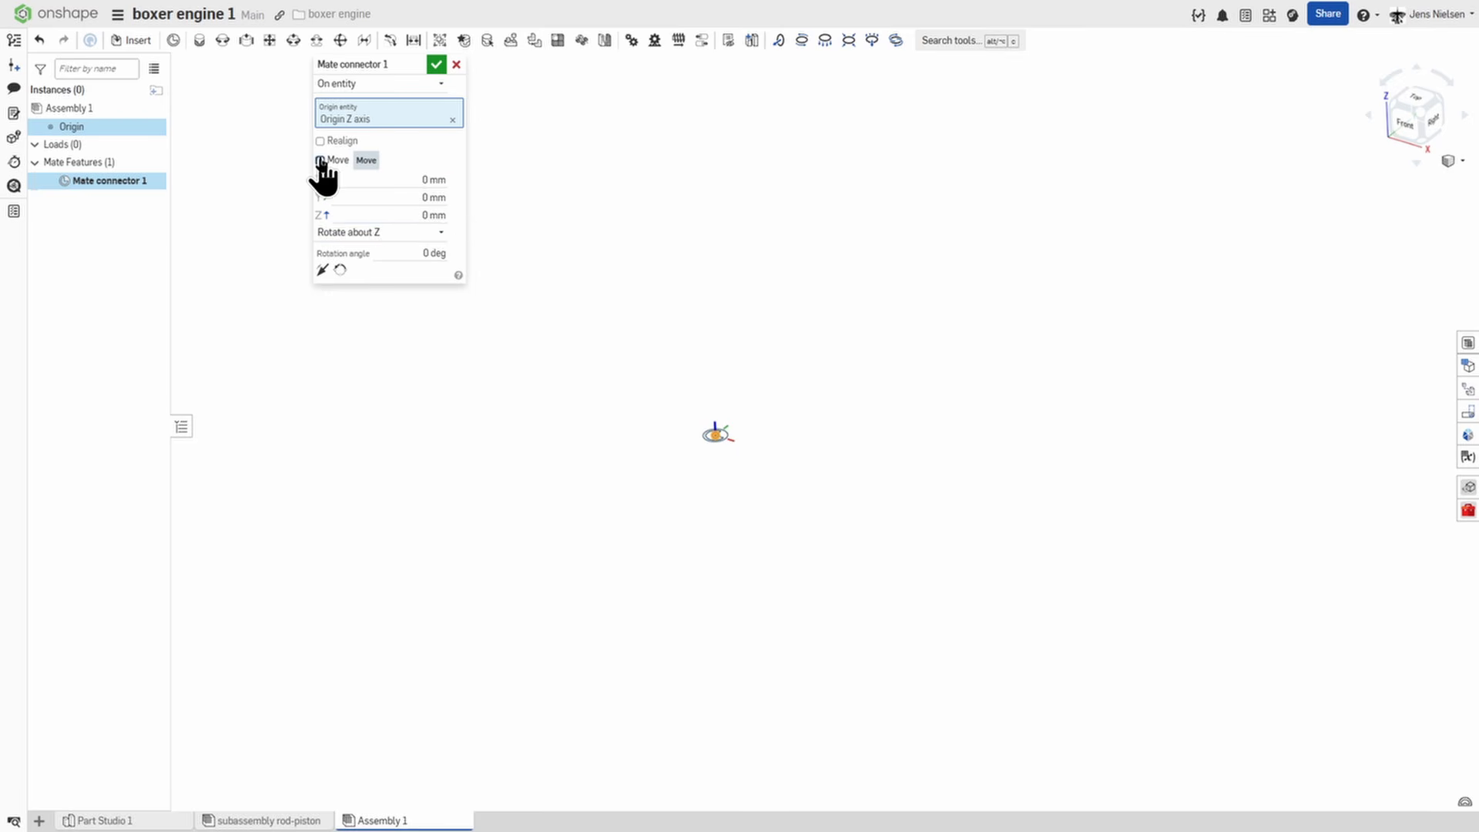
pyautogui.click(441, 232)
pyautogui.click(409, 254)
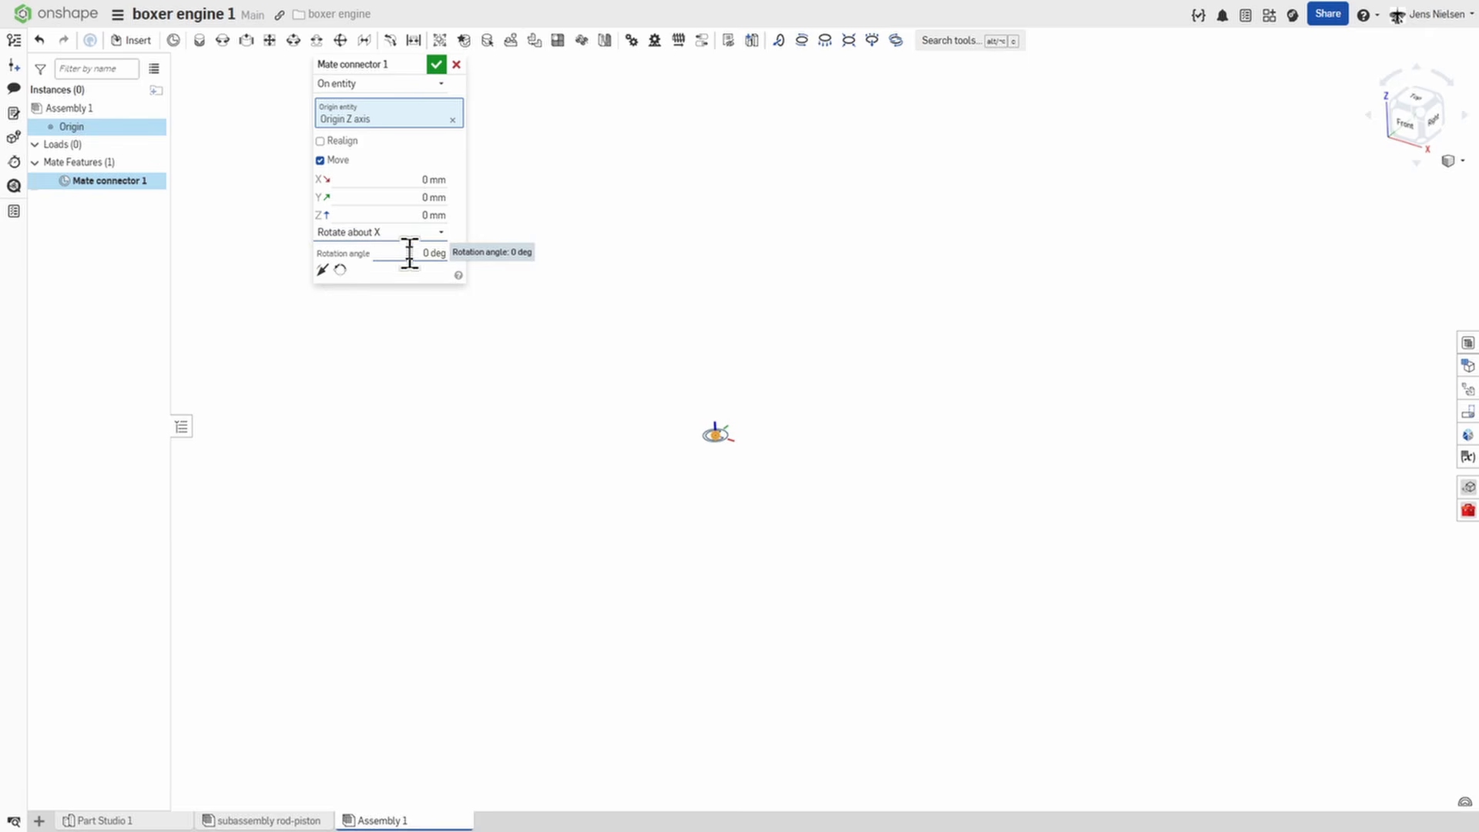
pyautogui.click(422, 253)
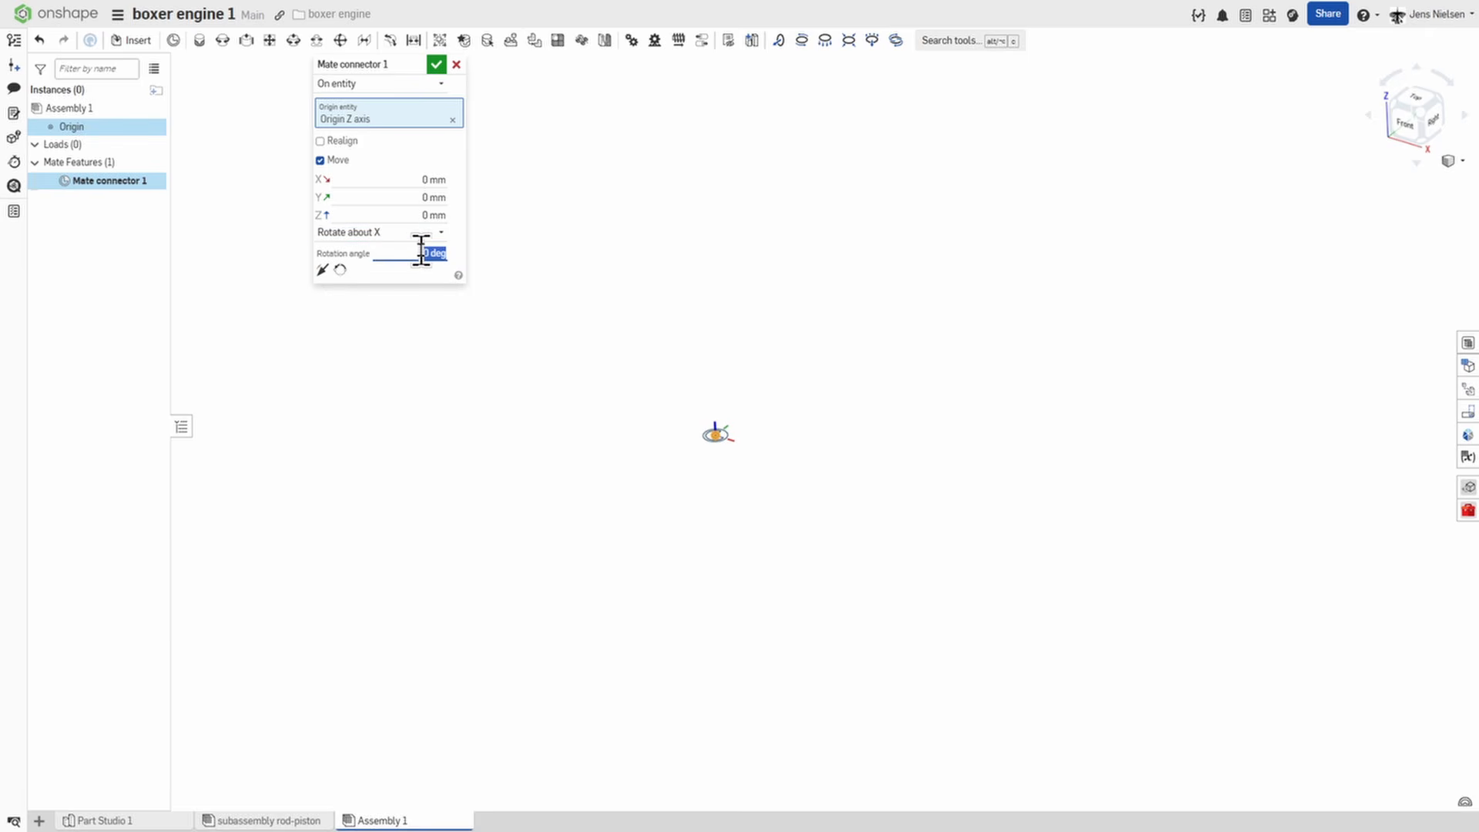
pyautogui.write('0')
pyautogui.press('Tab')
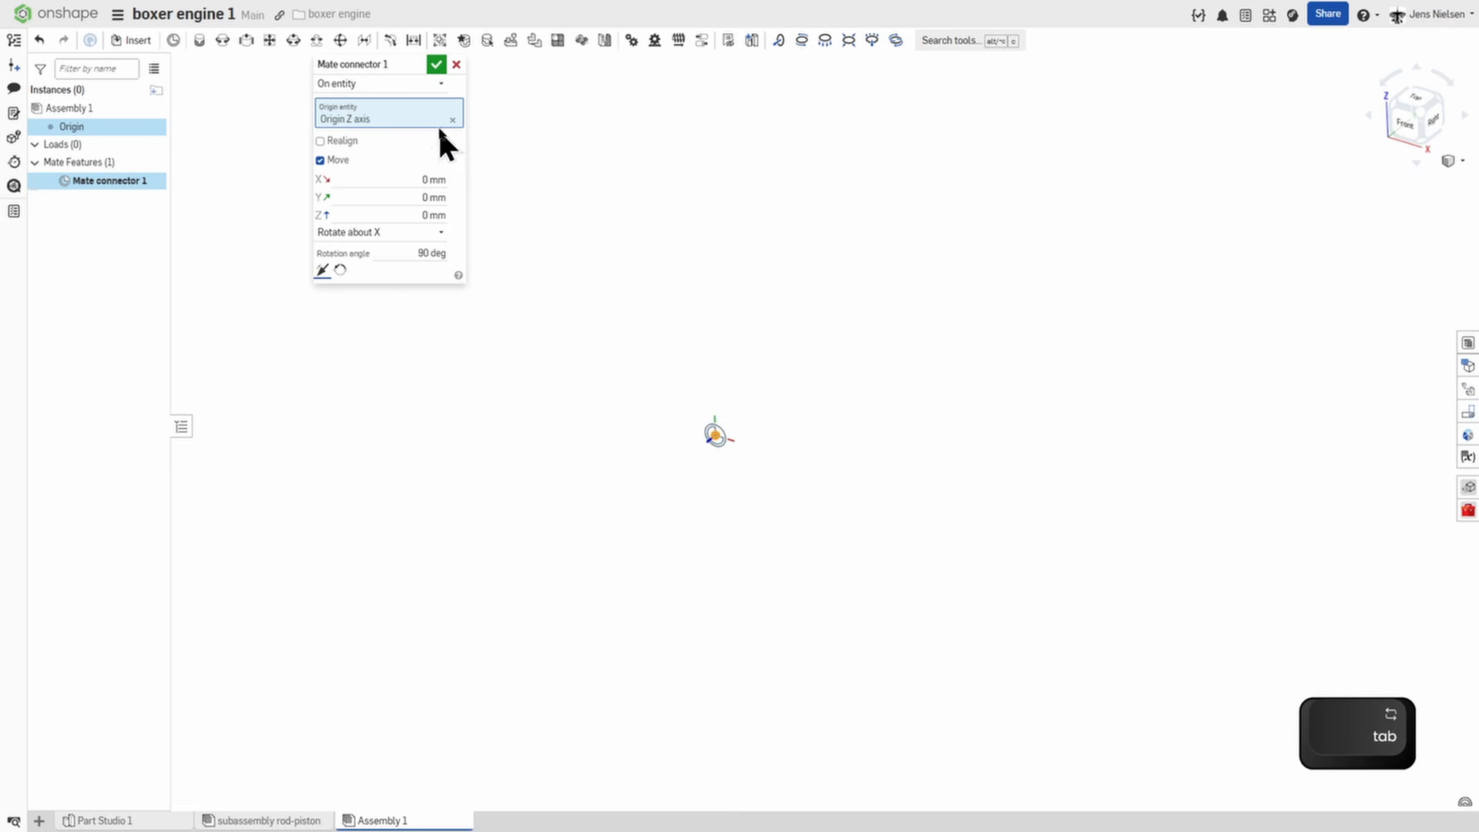
pyautogui.click(433, 66)
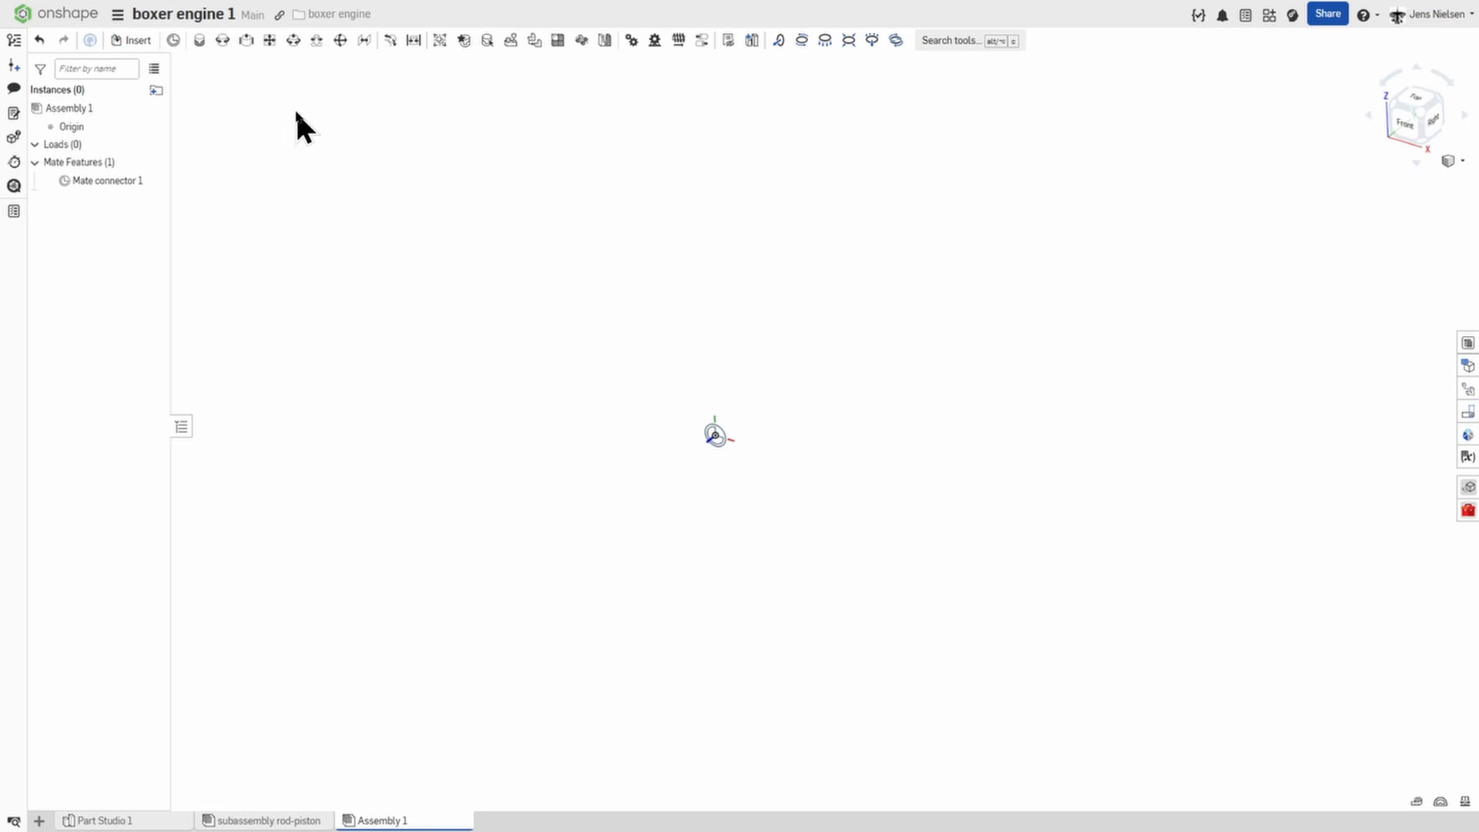
# Insert the crankshaft part from Part Studio 1 into the main assembly near the origin.
pyautogui.click(142, 42)
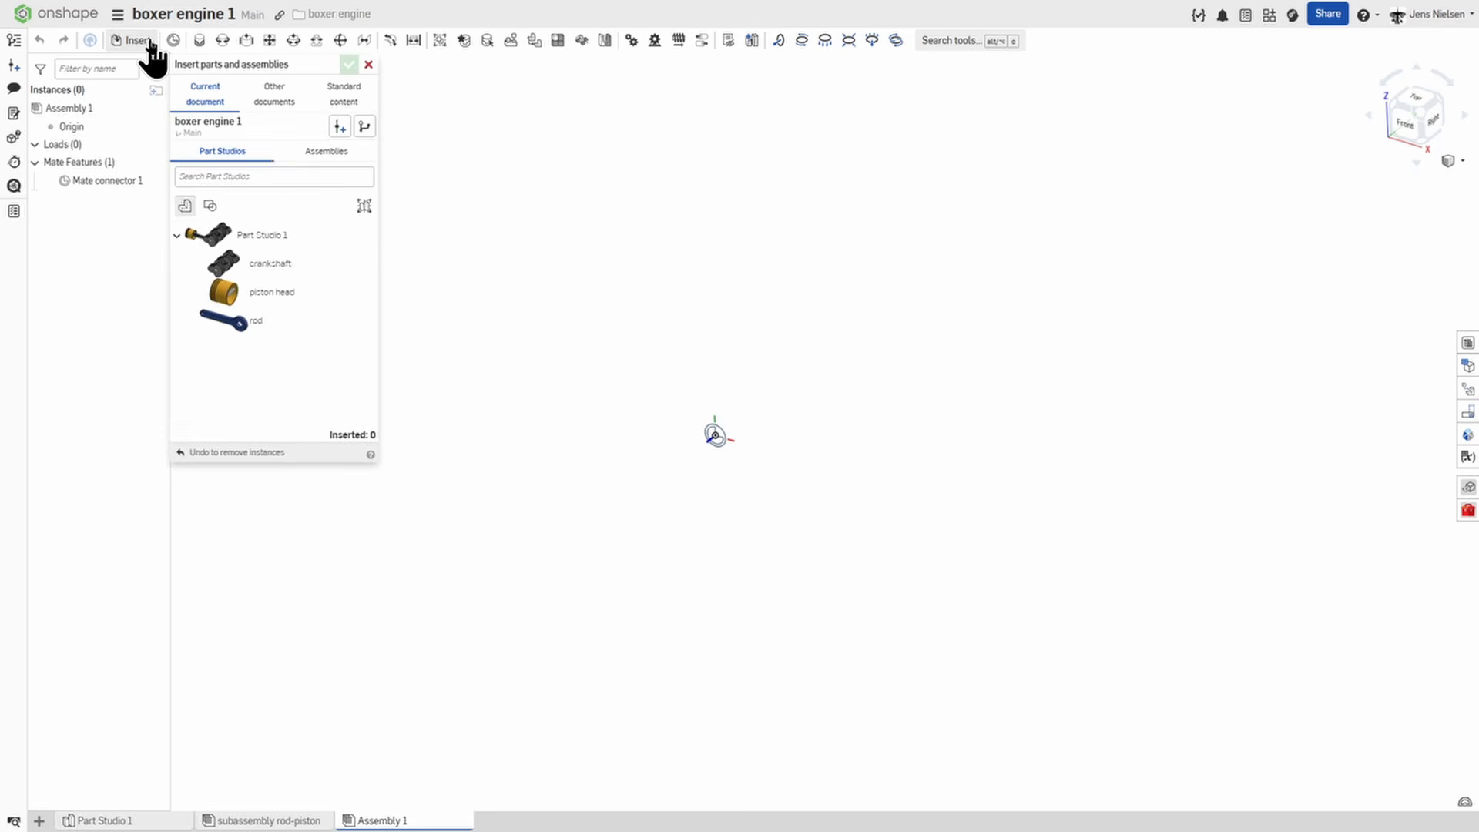
pyautogui.click(277, 266)
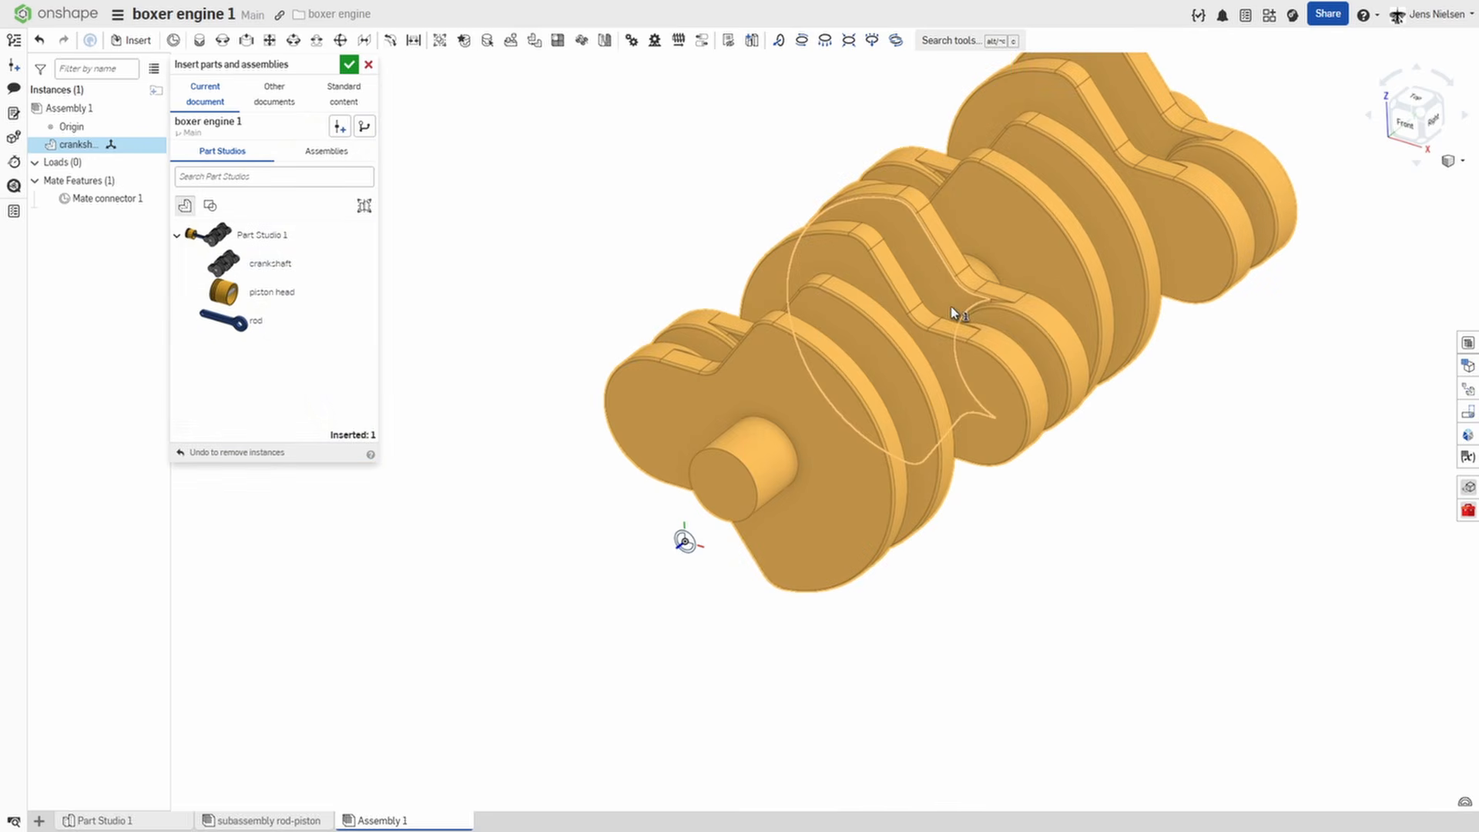
pyautogui.click(905, 296)
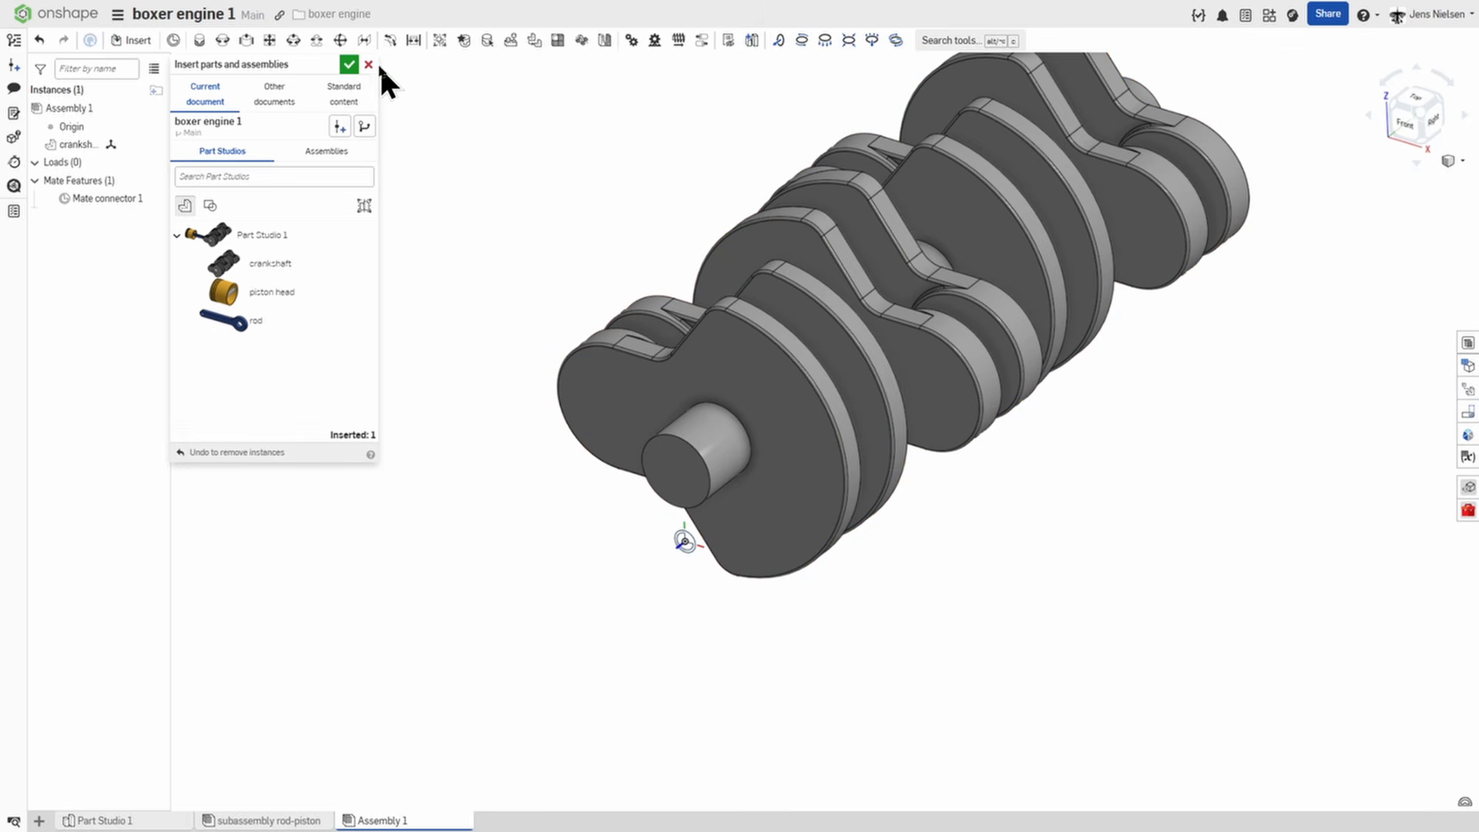
pyautogui.click(349, 63)
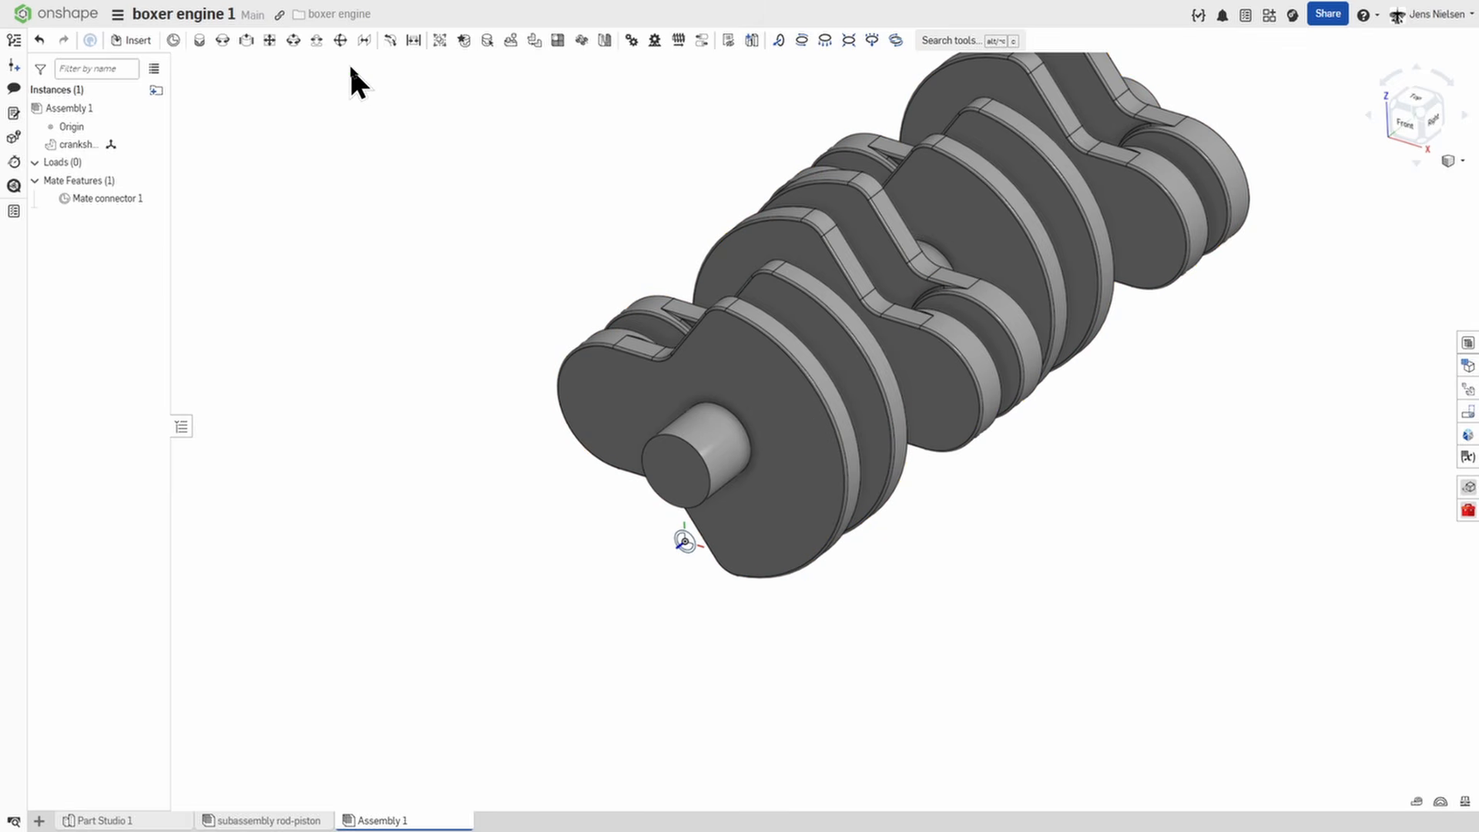
# Add a revolute mate joining the centre of the crankshaft's front shaft end to the mate connector at the origin.
pyautogui.click(222, 43)
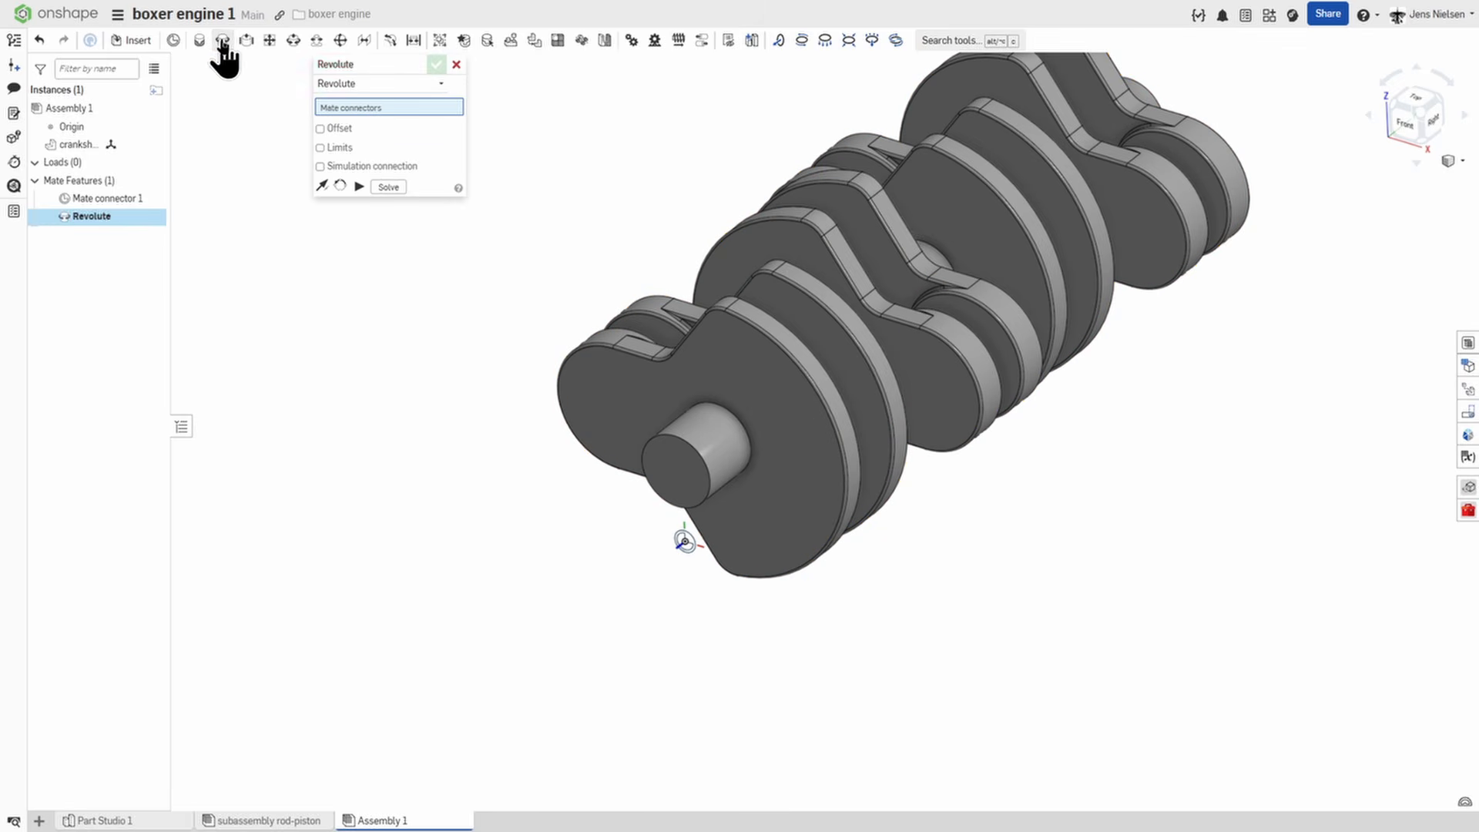
pyautogui.click(706, 503)
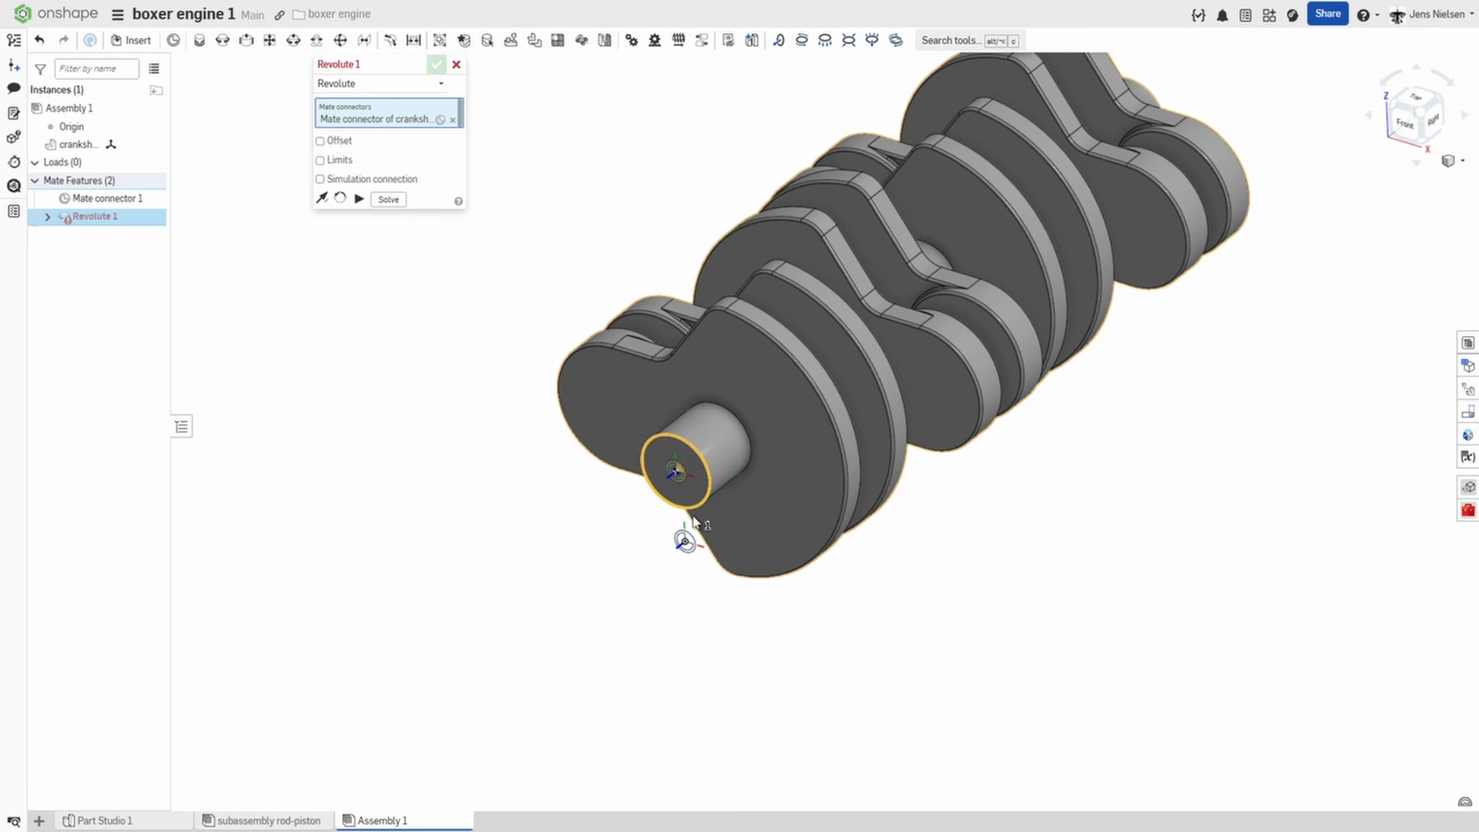
pyautogui.click(685, 542)
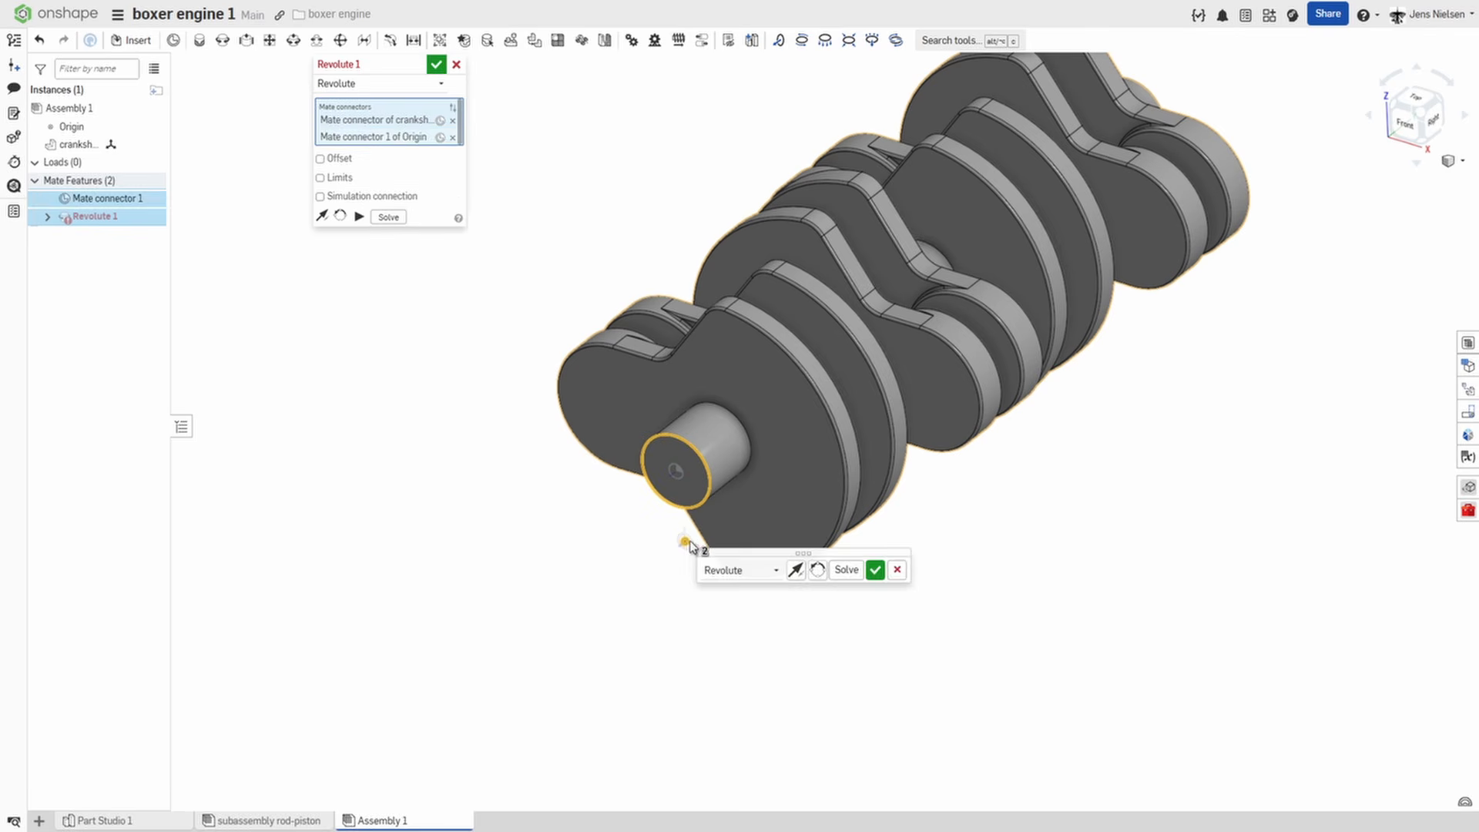
pyautogui.click(875, 572)
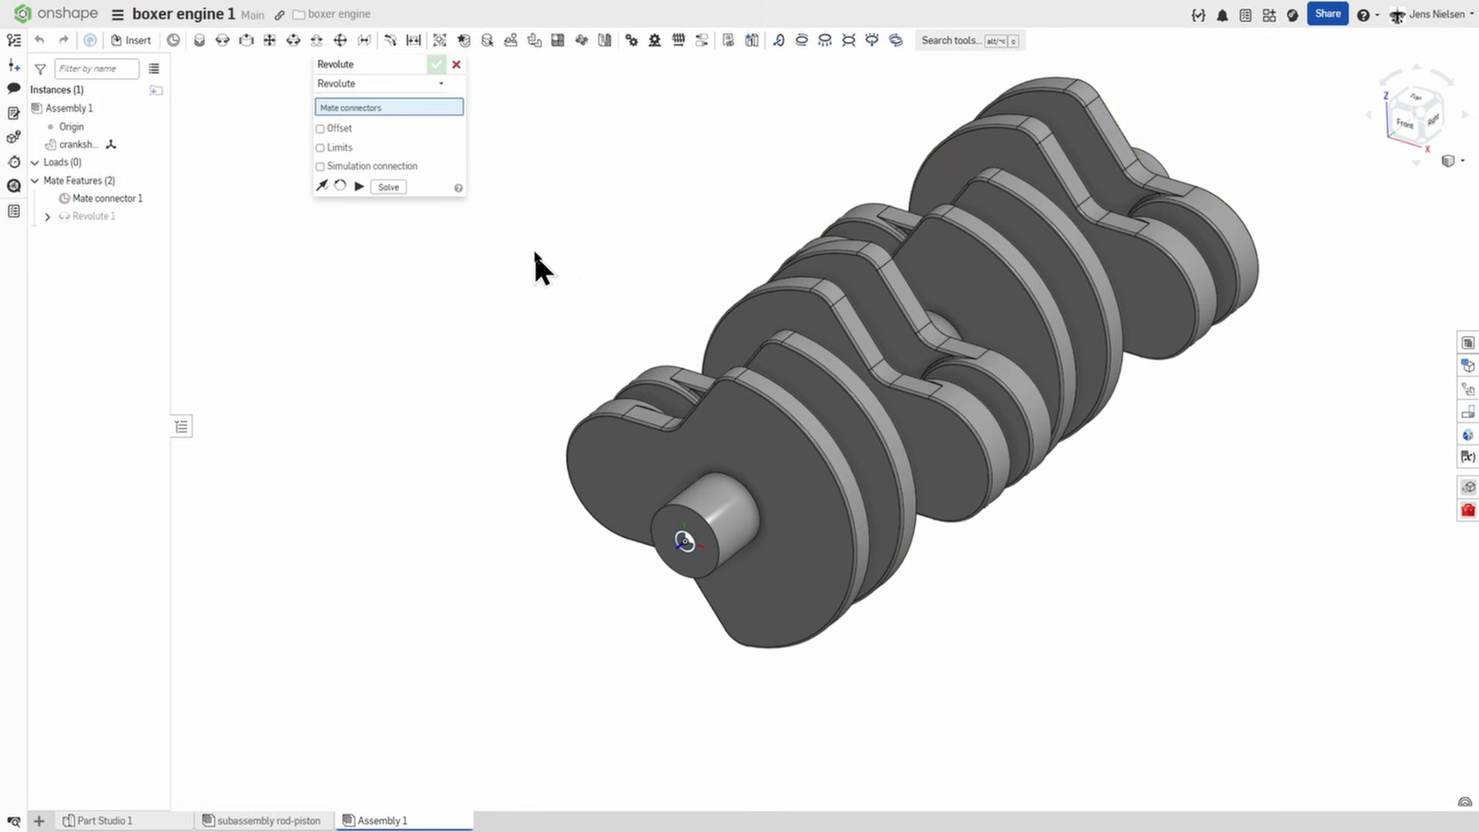
pyautogui.click(454, 64)
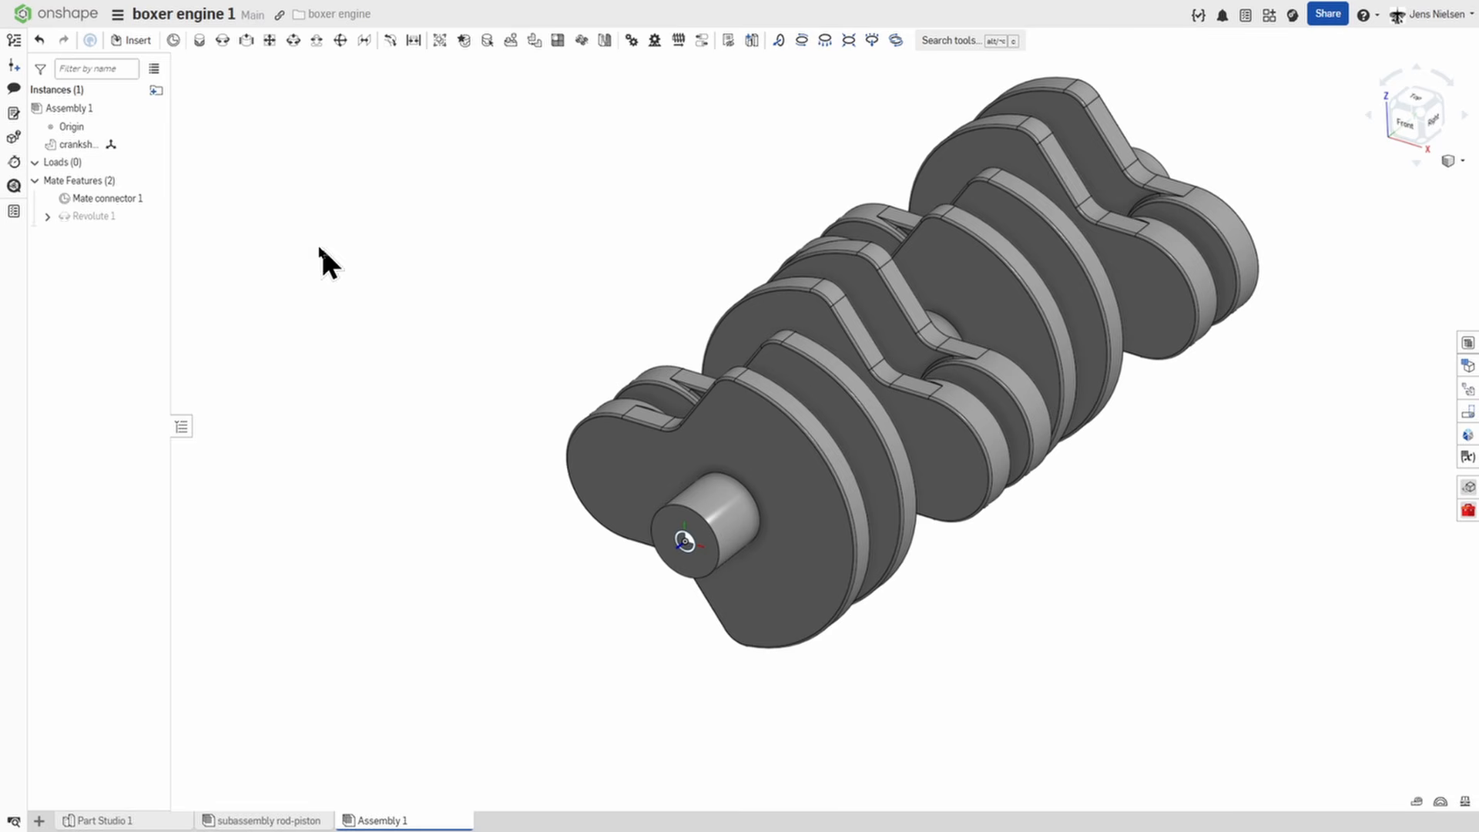
# Rename the crankshaft's revolute mate as "animate me".
pyautogui.rightClick(105, 217)
pyautogui.click(139, 234)
pyautogui.write('animat')
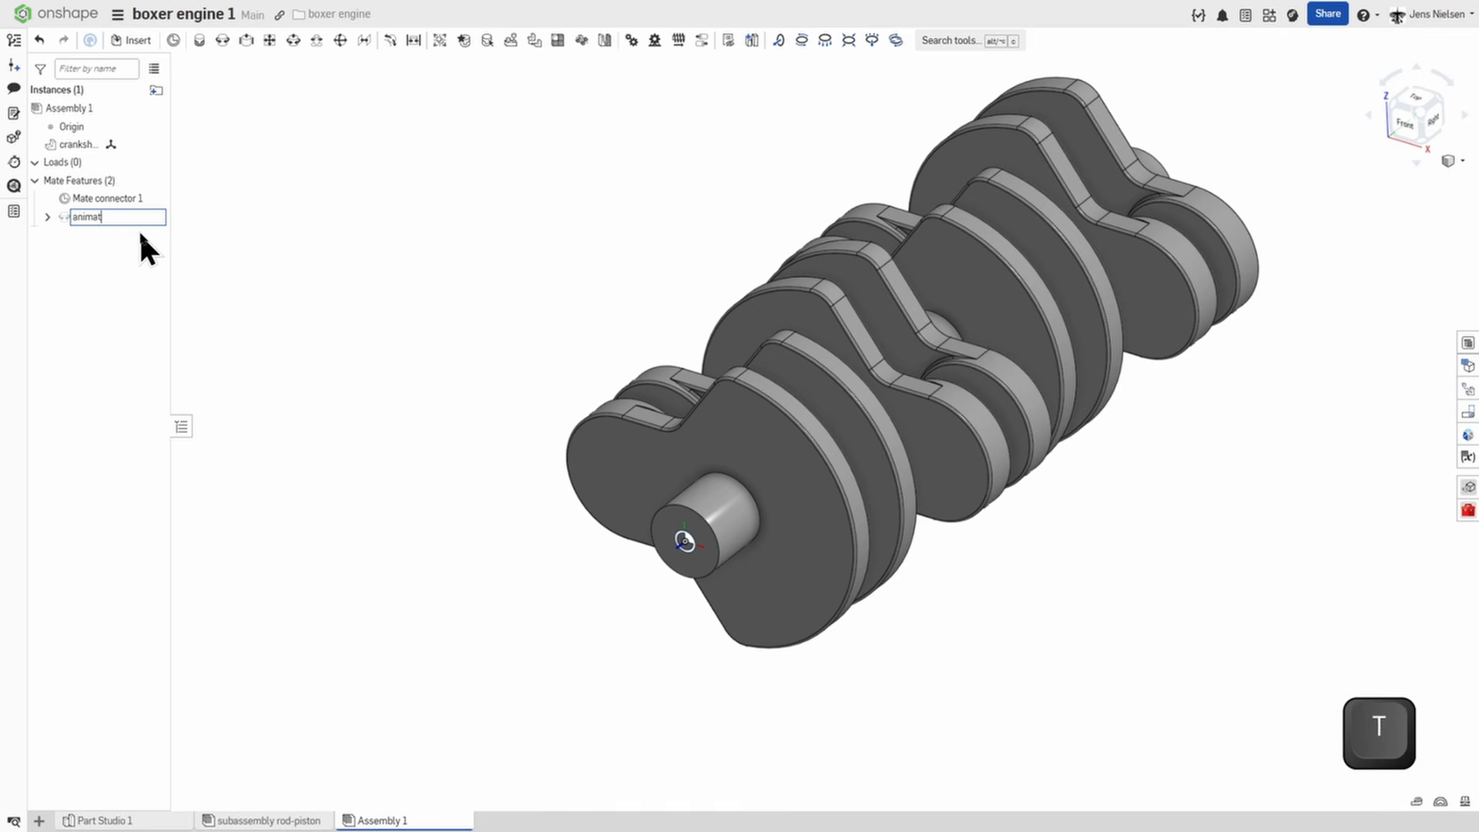
pyautogui.write('e me')
pyautogui.click(416, 293)
# Play the animation of the "animate me" mate from 0 to 360 degrees, and close the animation settings.
pyautogui.rightClick(90, 216)
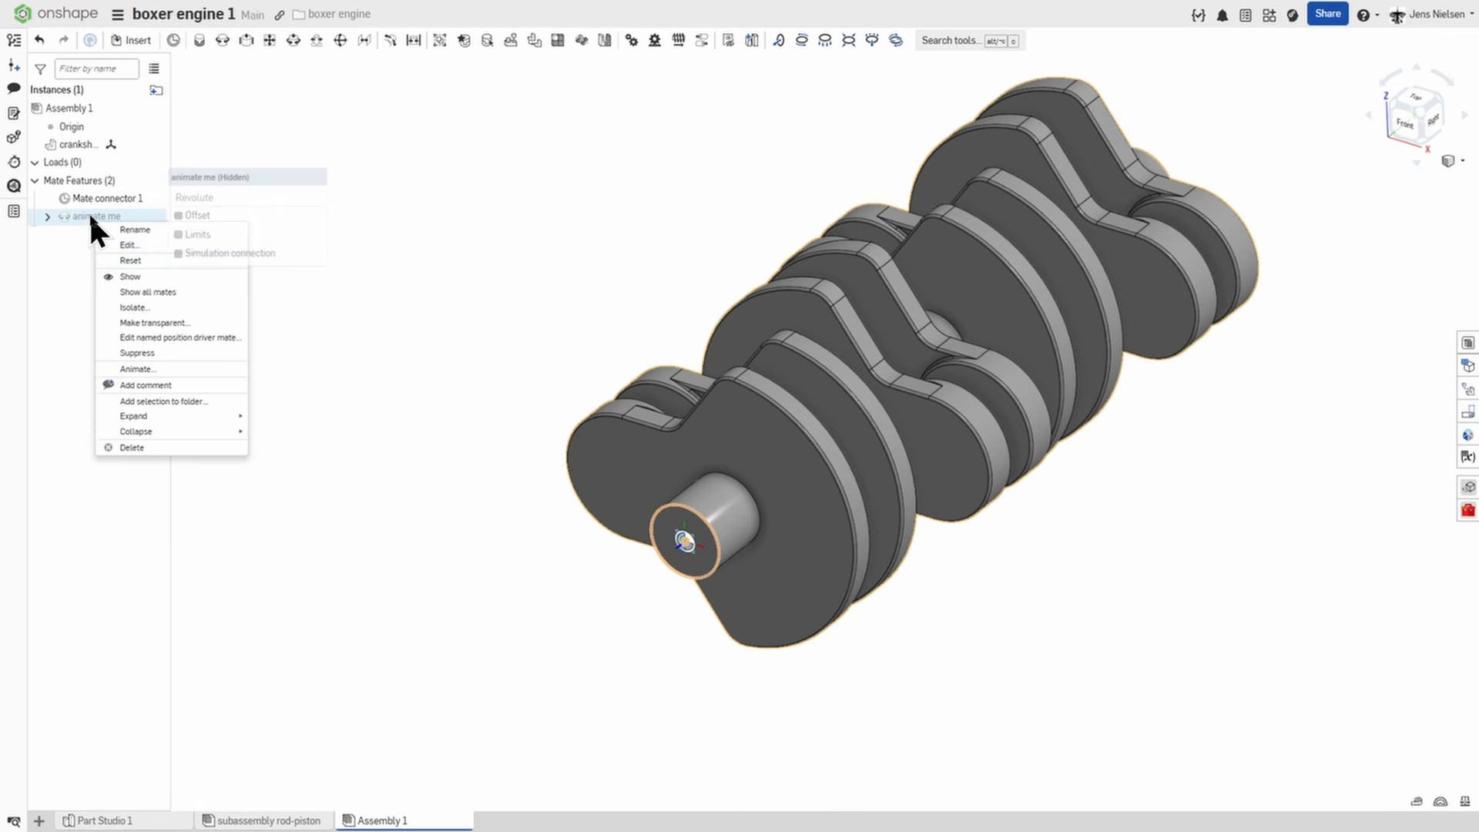
pyautogui.click(165, 370)
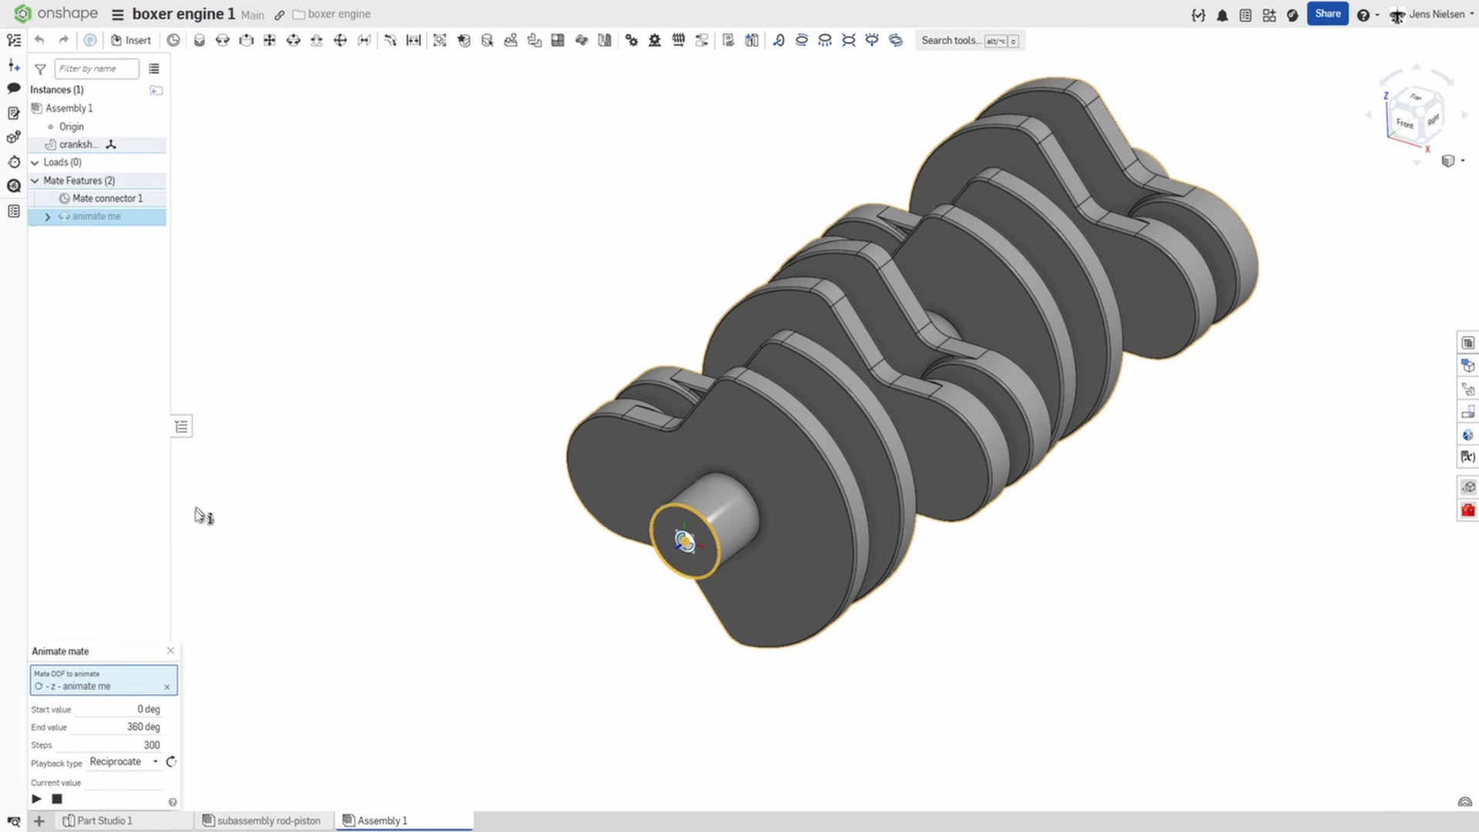
pyautogui.click(36, 799)
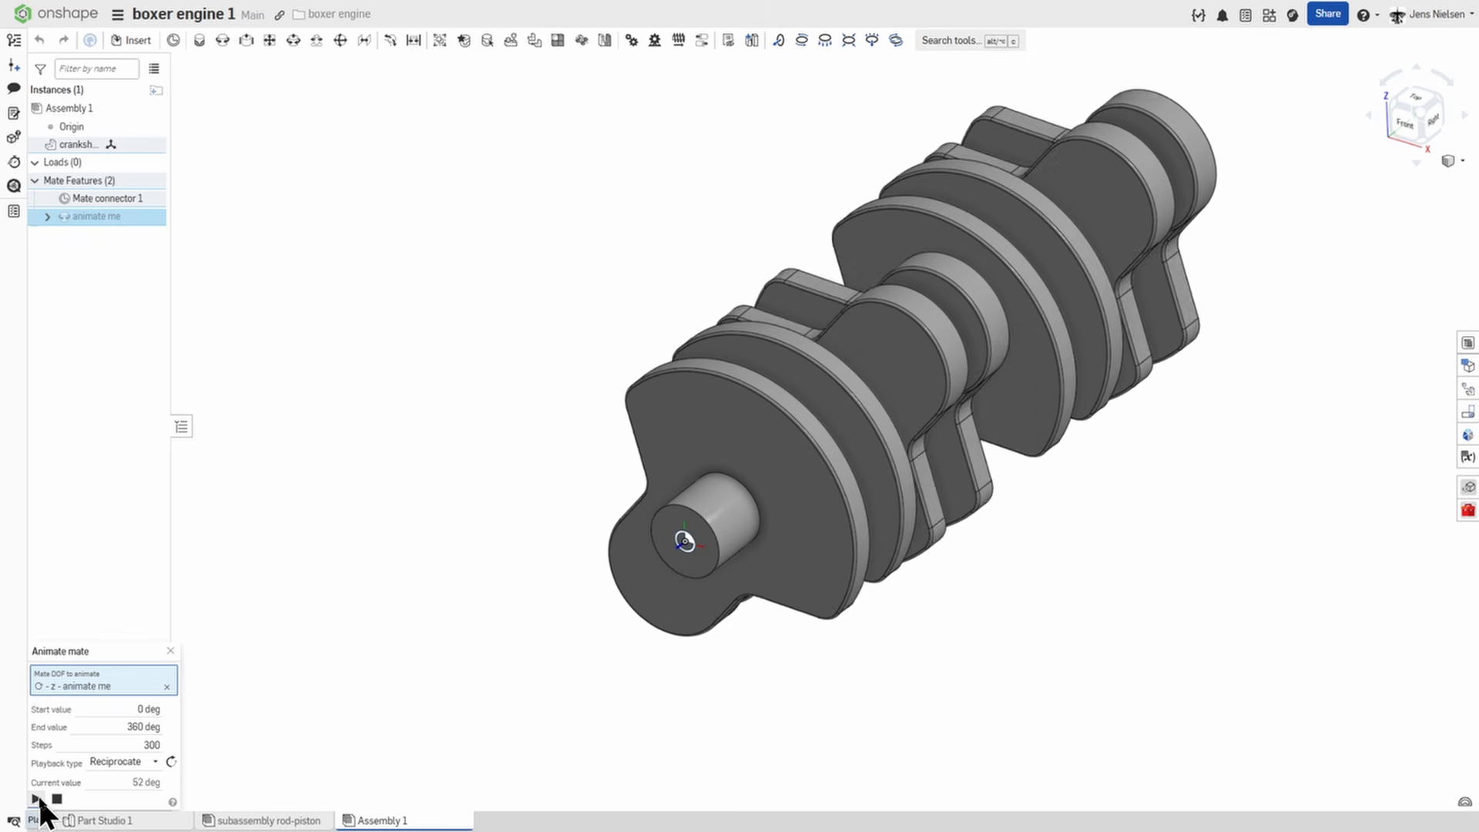
pyautogui.click(170, 651)
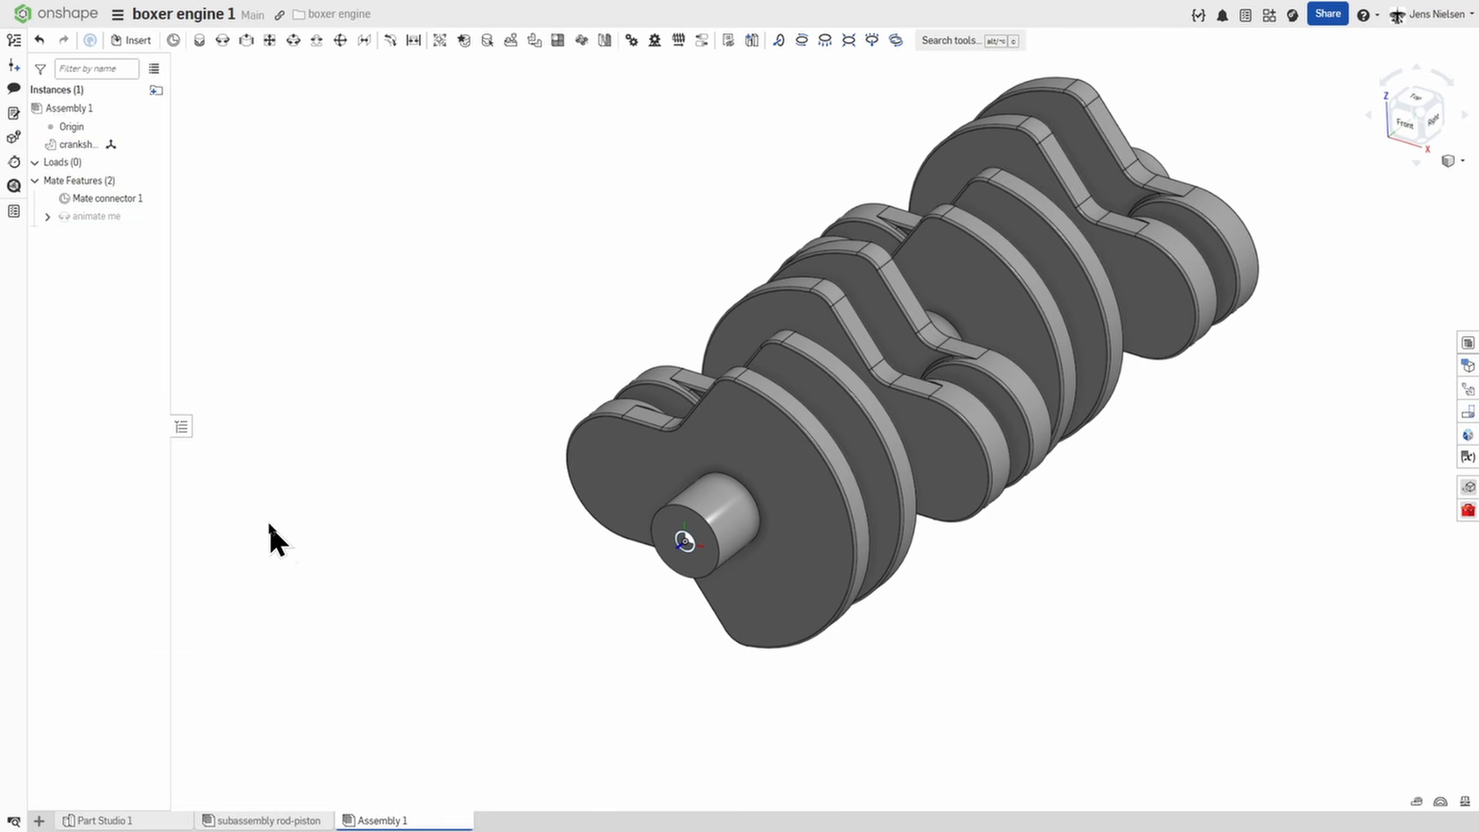
# Hide the origin mate connector and insert the "subassembly rod-piston" assembly beside the crankshaft.
pyautogui.click(153, 199)
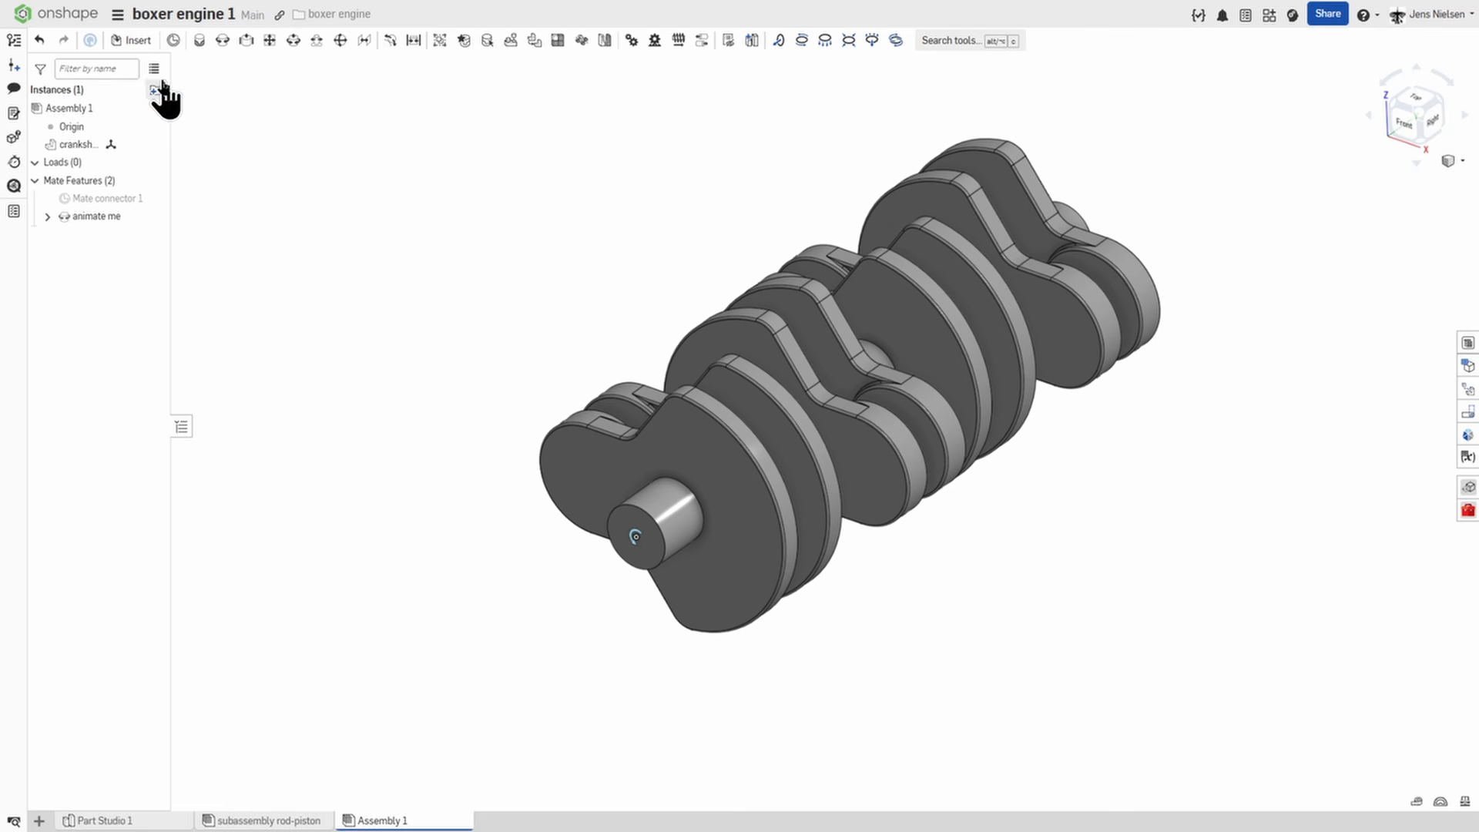
pyautogui.click(139, 42)
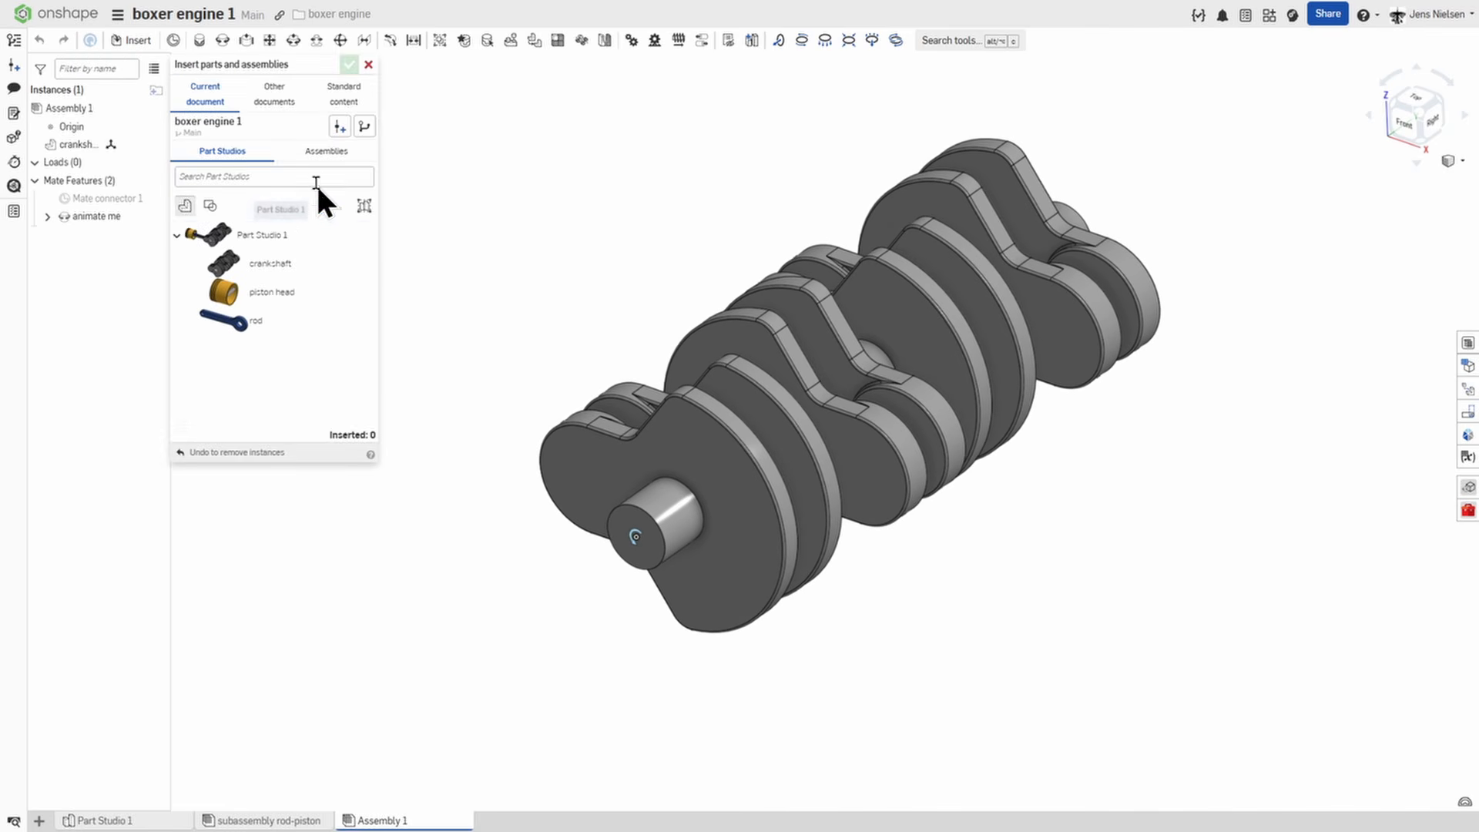
pyautogui.click(324, 153)
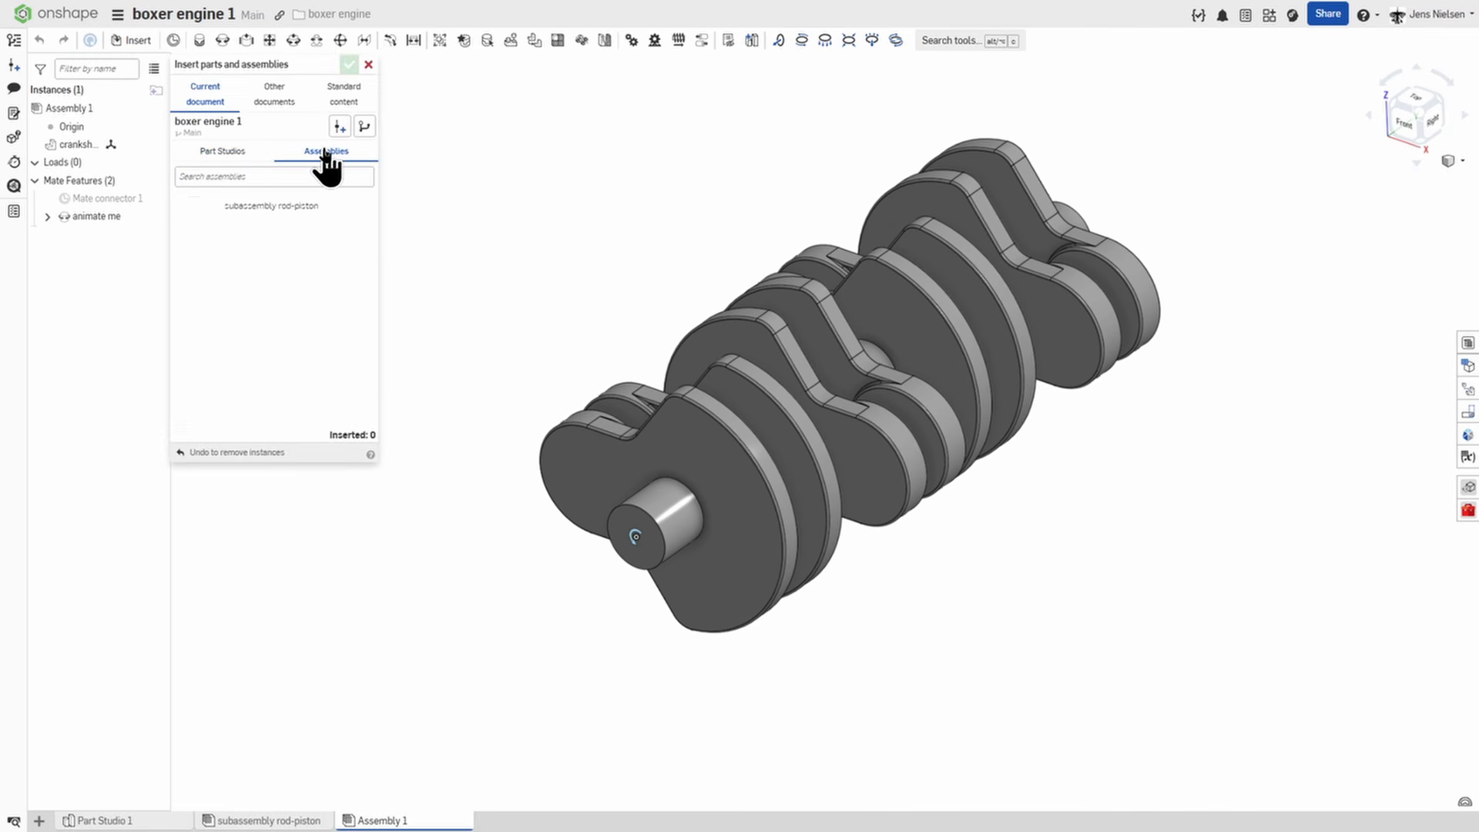
pyautogui.click(266, 208)
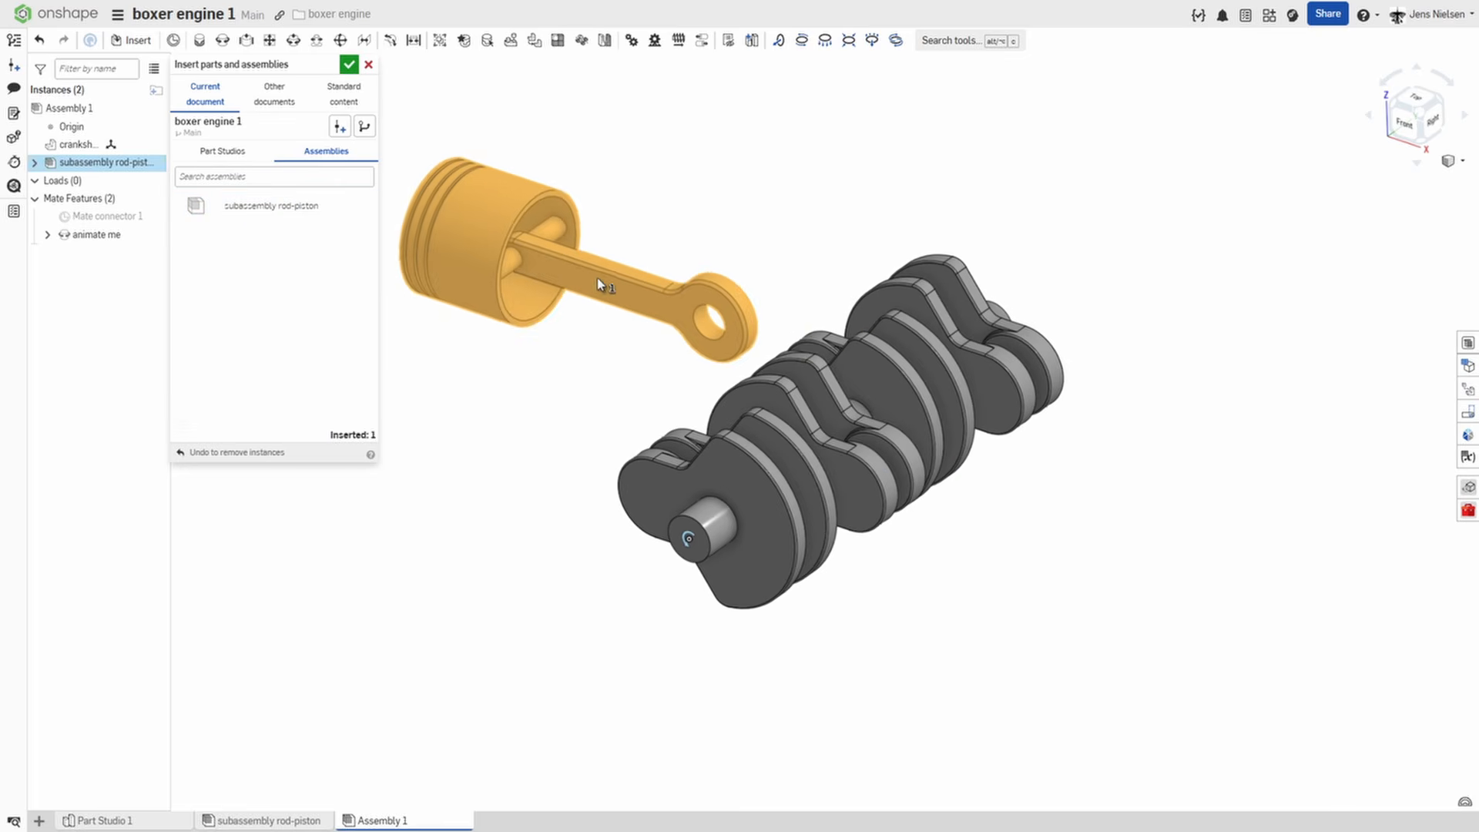
pyautogui.click(587, 279)
pyautogui.click(349, 62)
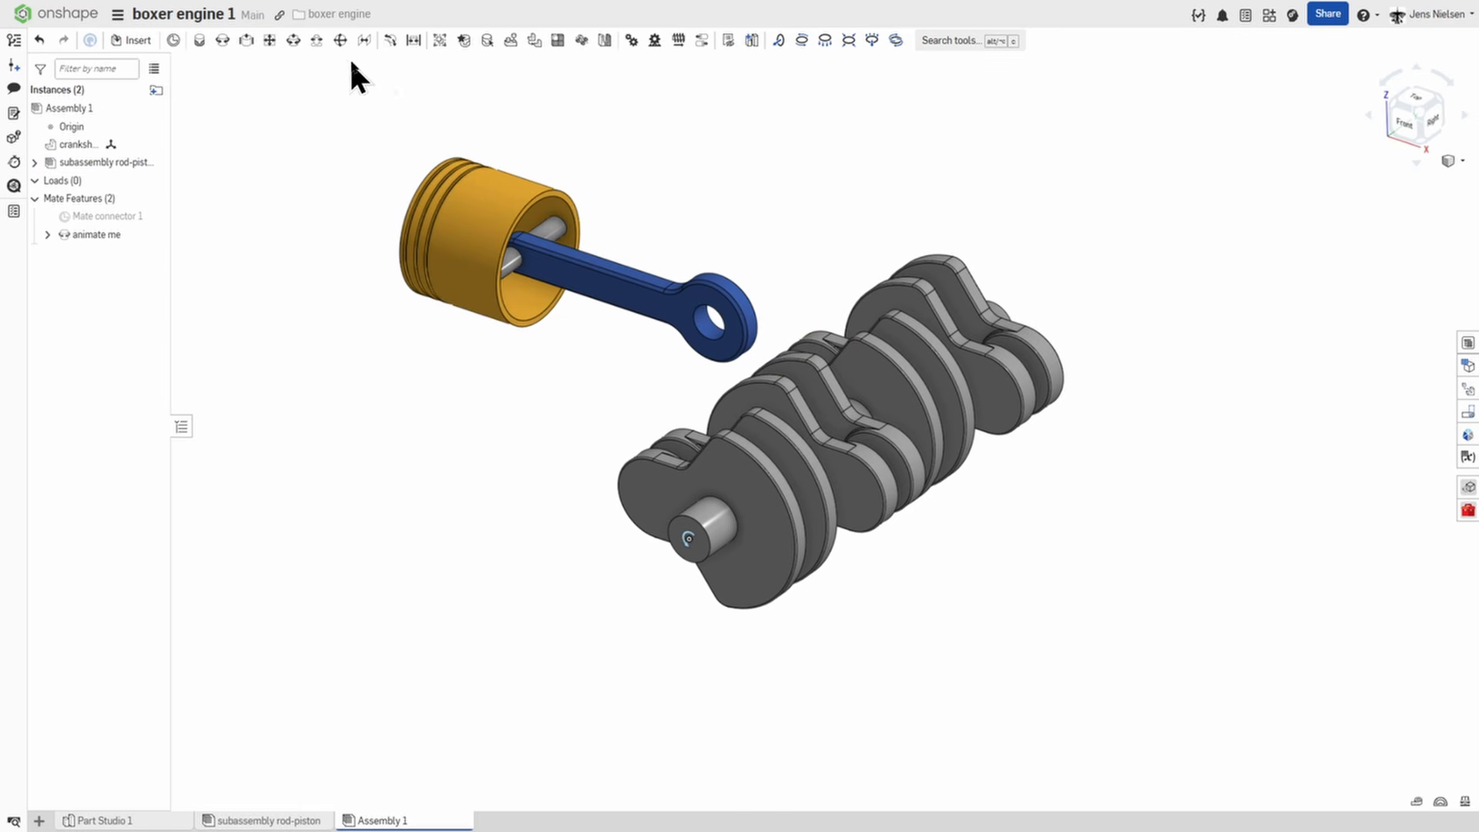
# Add a revolute mate joining the centre of the rod's large bore to the crankshaft's first crankpin.
pyautogui.scroll(1, 831, 199)
pyautogui.scroll(2, 830, 199)
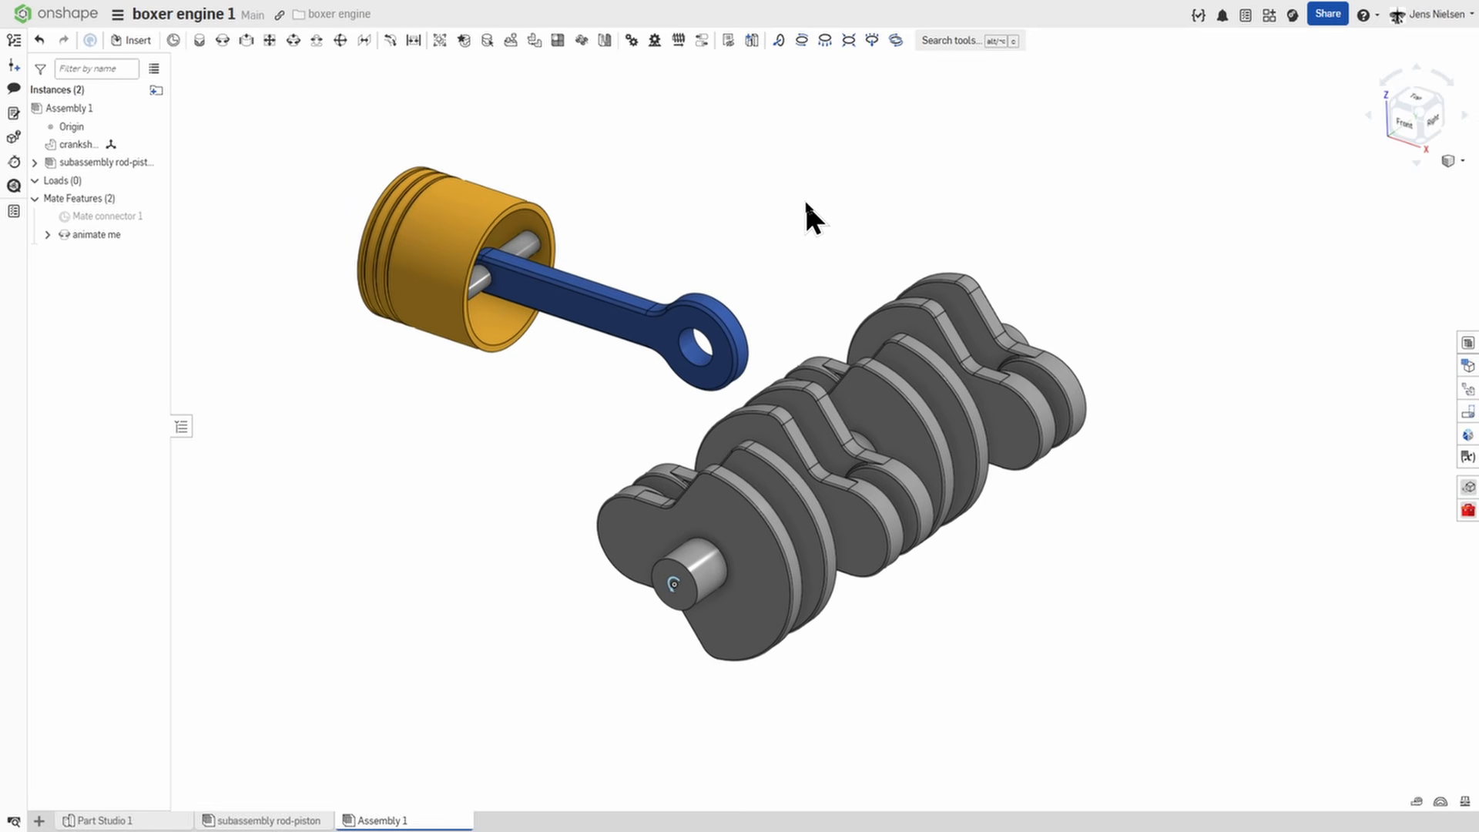
pyautogui.click(223, 40)
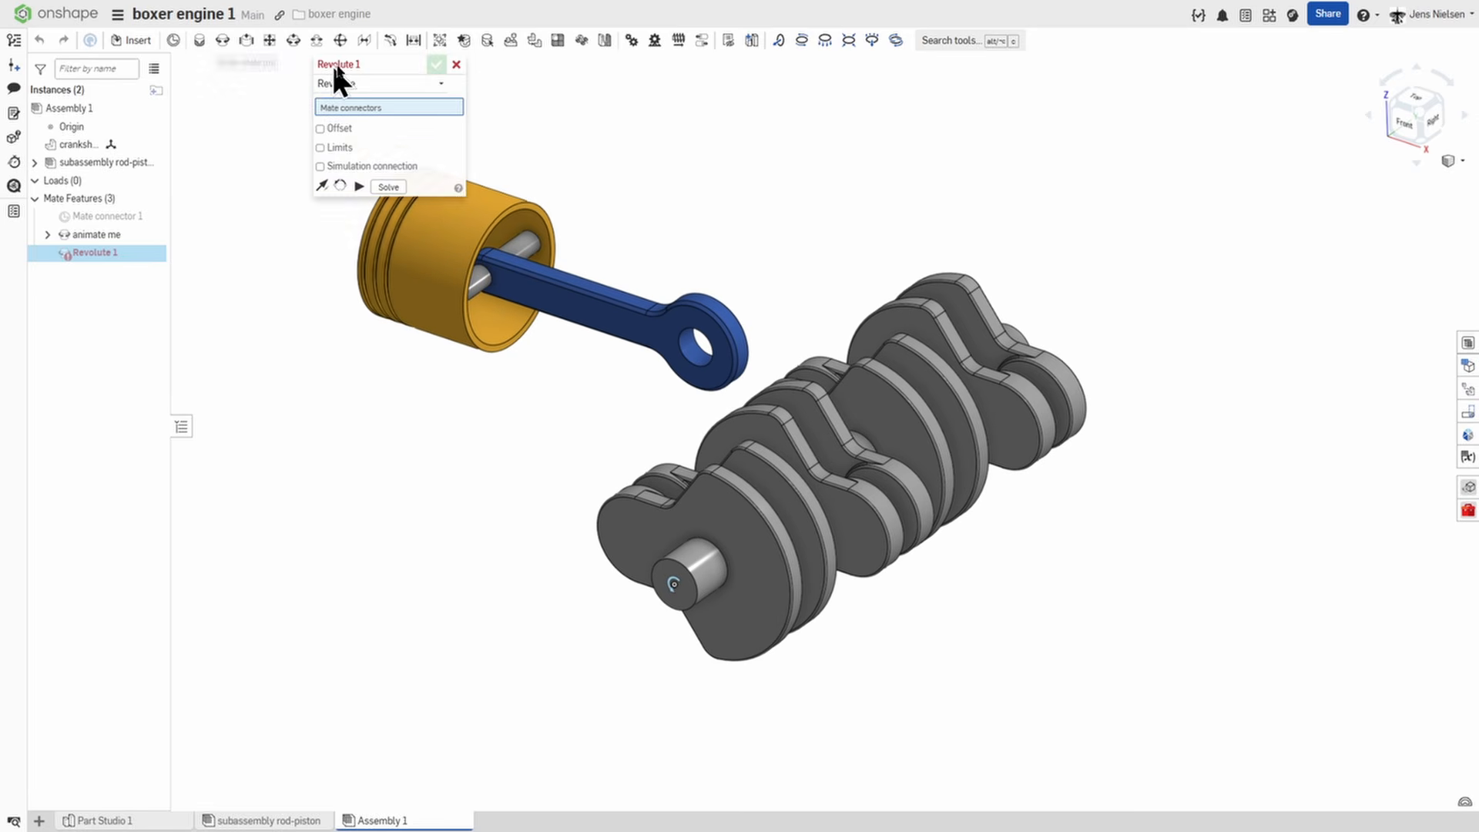
pyautogui.scroll(2, 686, 202)
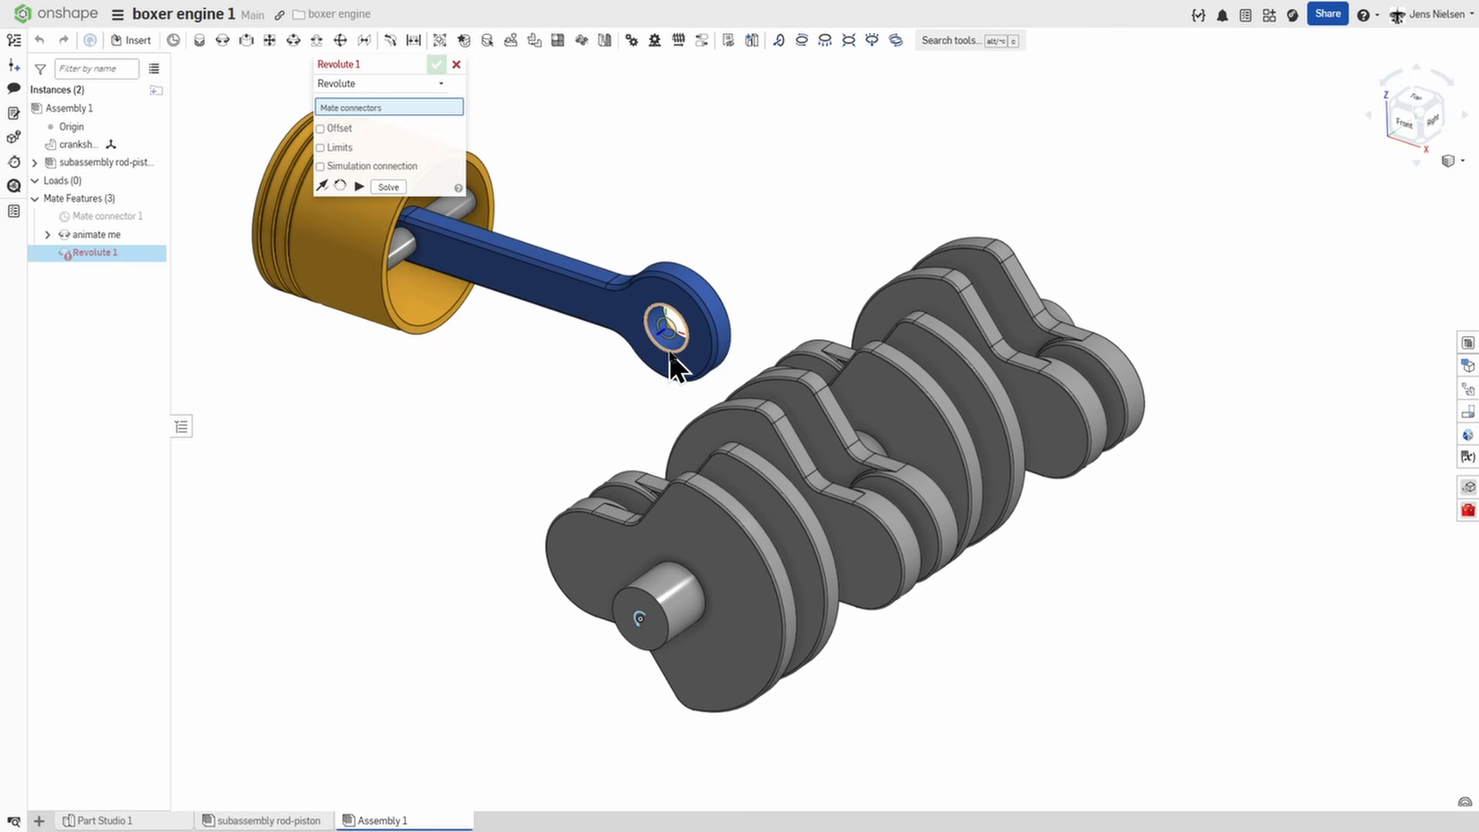
pyautogui.click(669, 350)
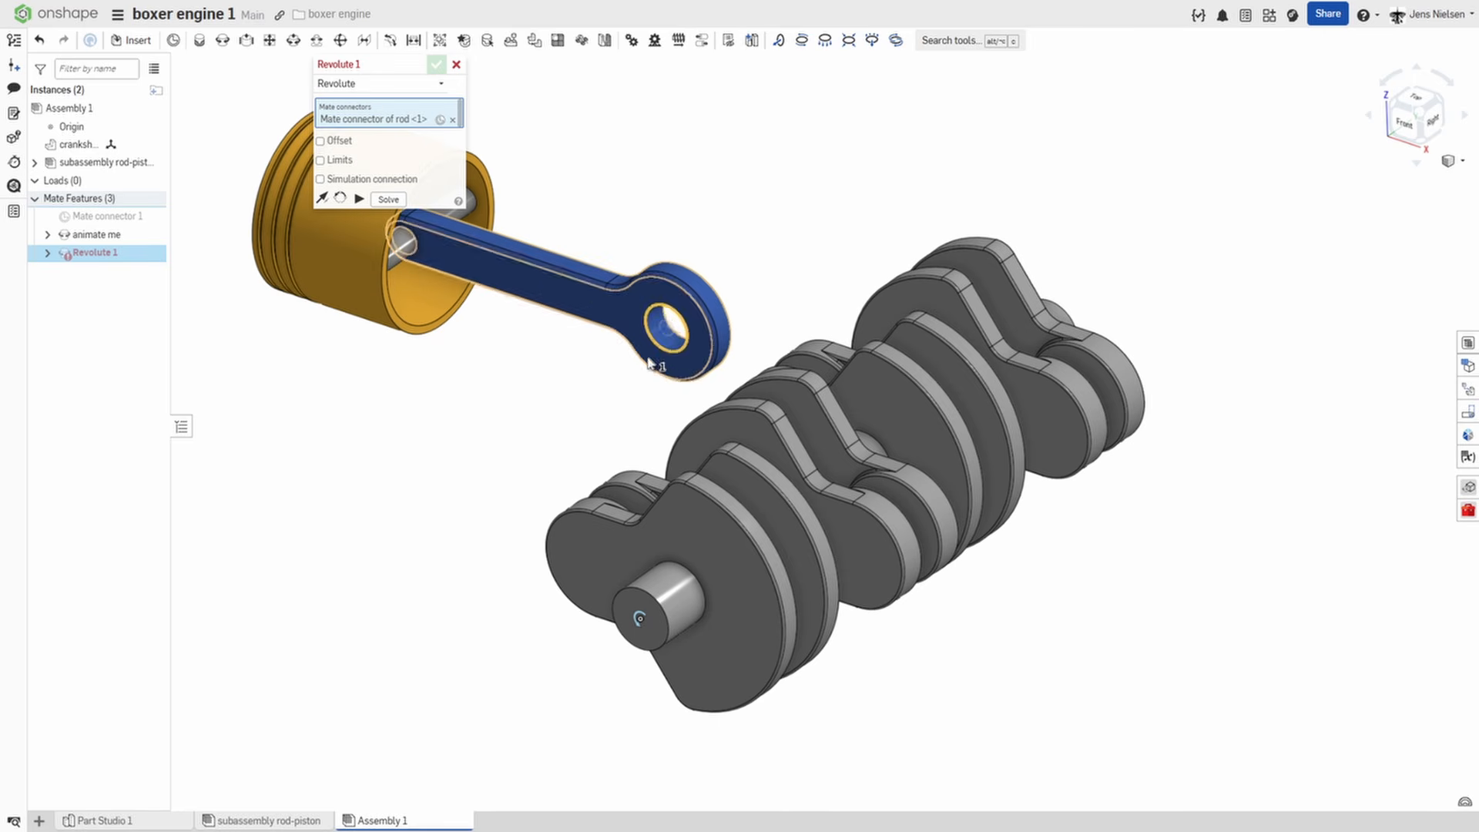
pyautogui.moveTo(652, 362); pyautogui.dragTo(713, 429, button='right')
pyautogui.click(721, 437)
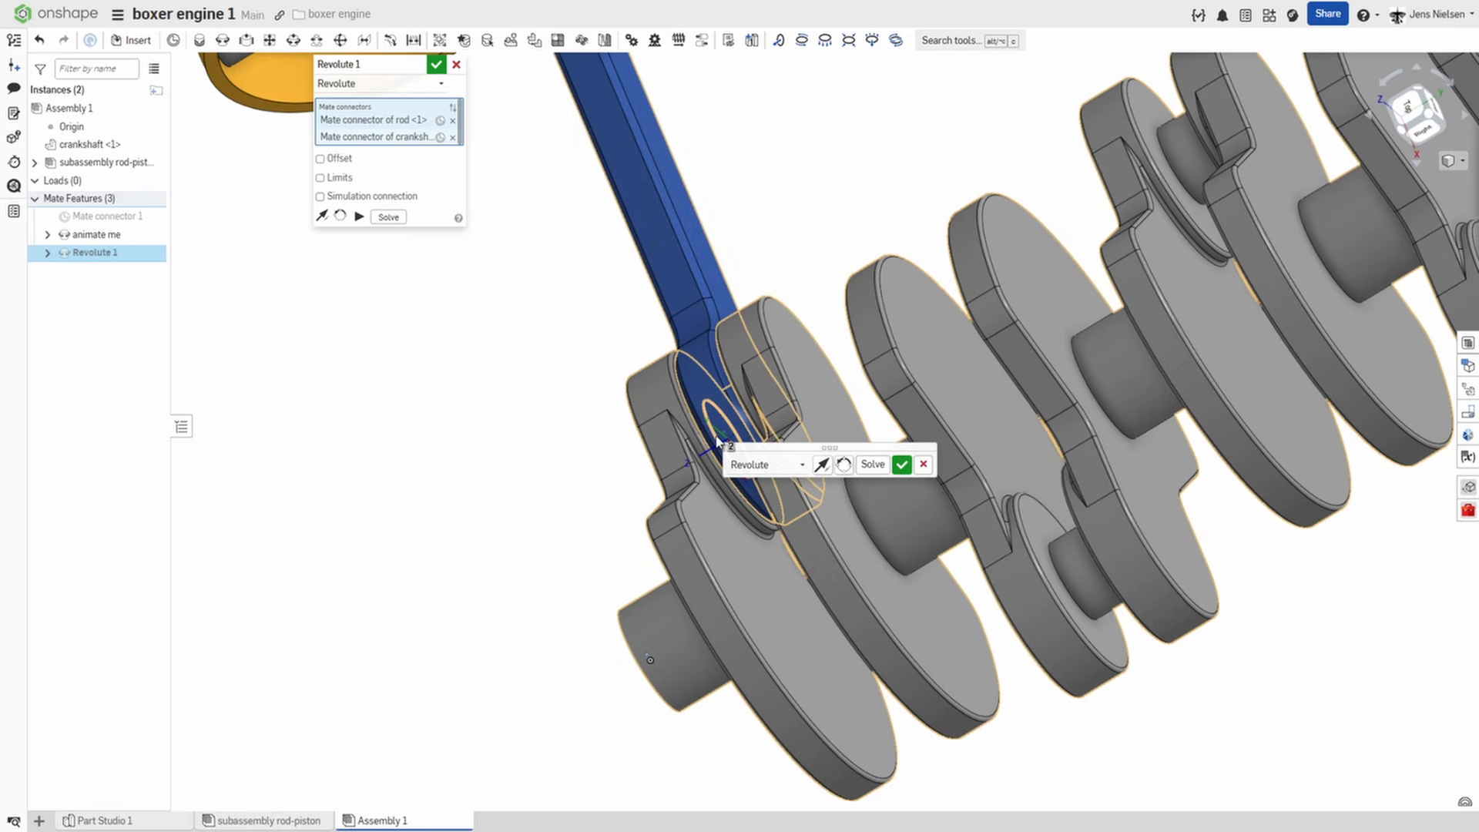
pyautogui.click(901, 463)
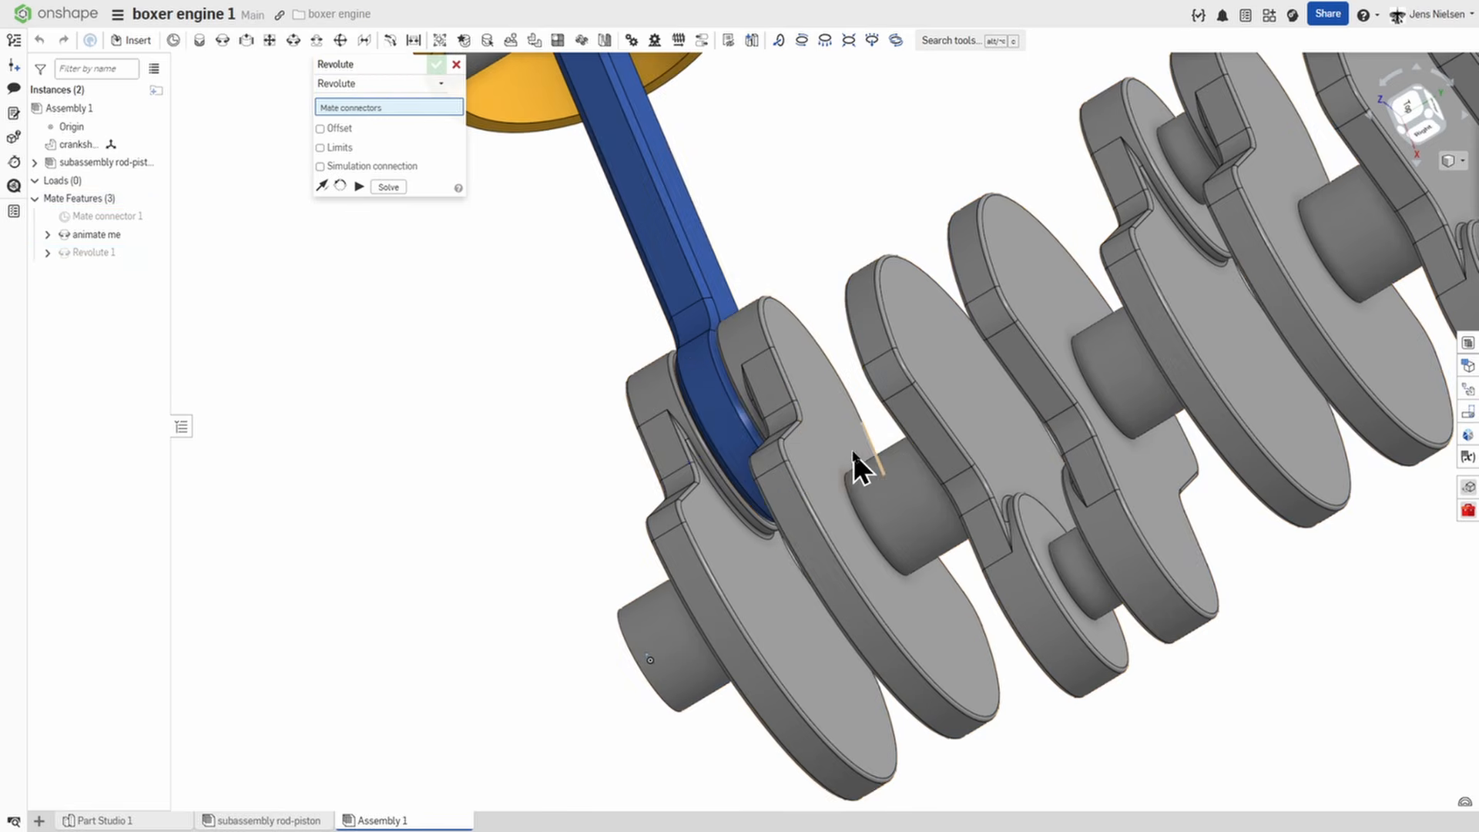
pyautogui.press('f')
pyautogui.click(456, 64)
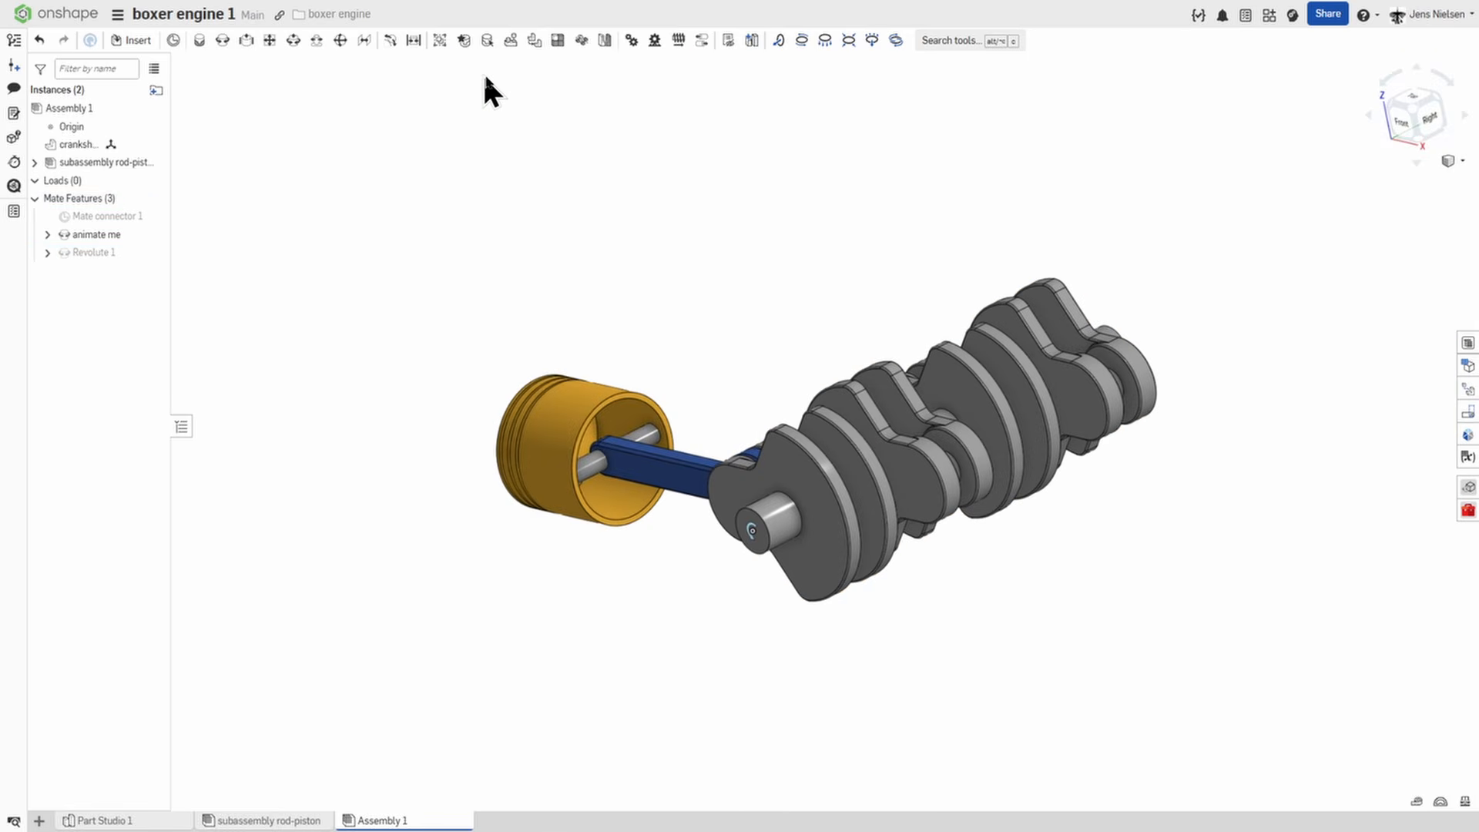
# Swing the rod and piston over to the opposite side of the crankshaft, and turn the piston crown to face outward.
pyautogui.moveTo(482, 72); pyautogui.dragTo(649, 442, button='right')
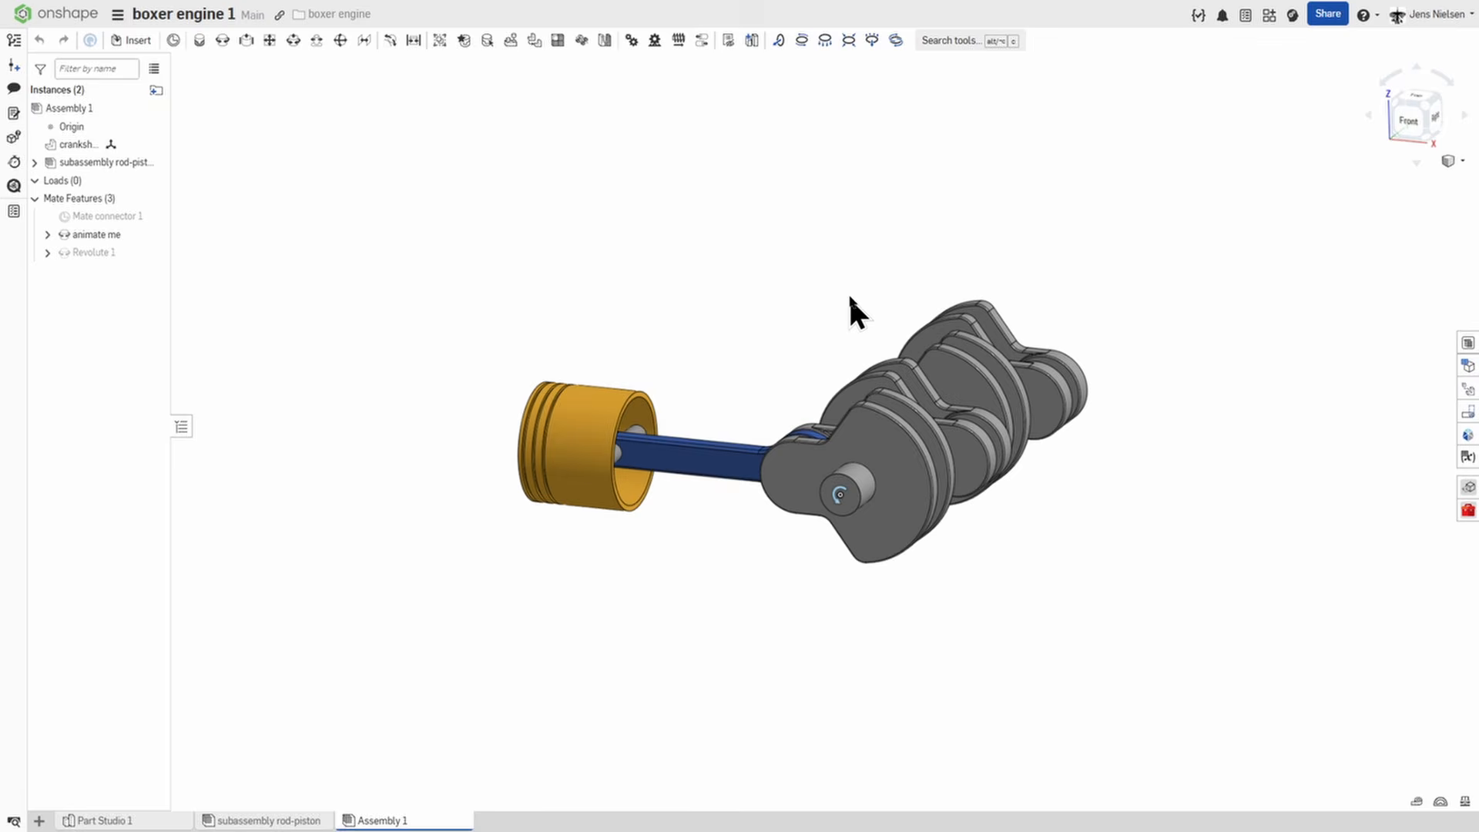
pyautogui.moveTo(849, 294); pyautogui.dragTo(772, 360)
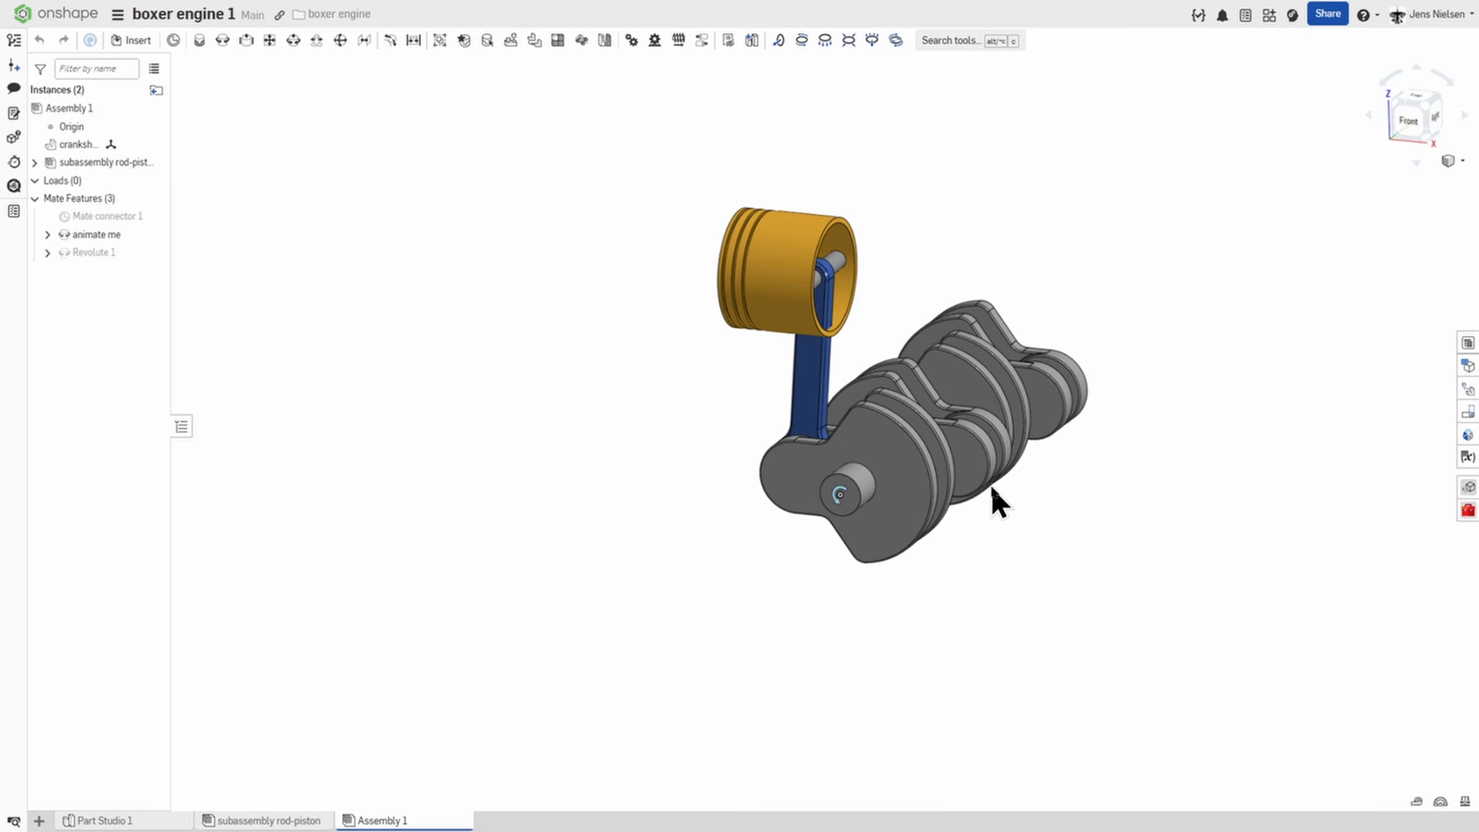
pyautogui.moveTo(992, 487)
pyautogui.mouseDown()
pyautogui.moveTo(1010, 529)
pyautogui.moveTo(1013, 479)
pyautogui.mouseUp()
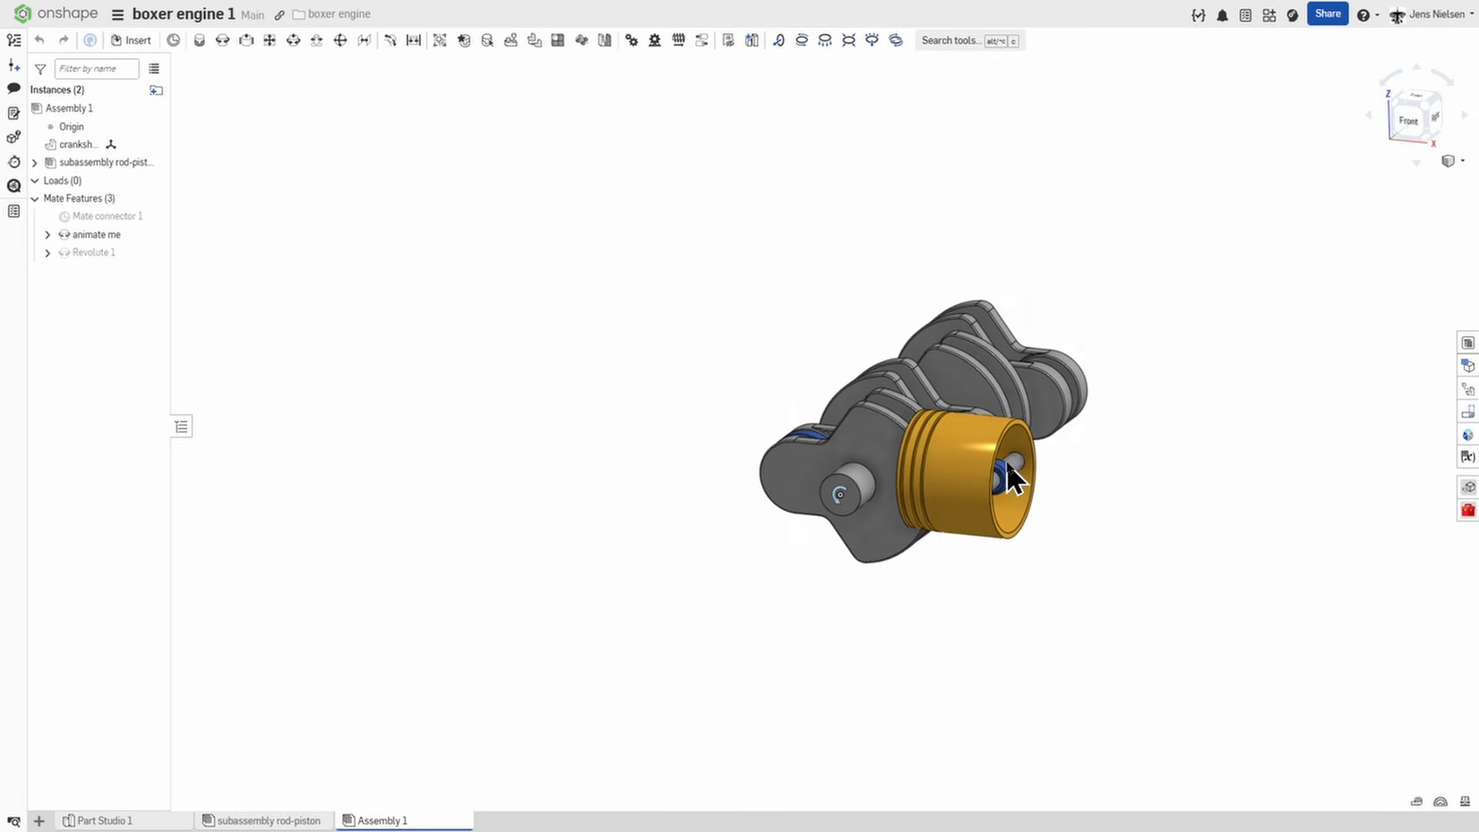
pyautogui.moveTo(1039, 391); pyautogui.dragTo(1097, 446)
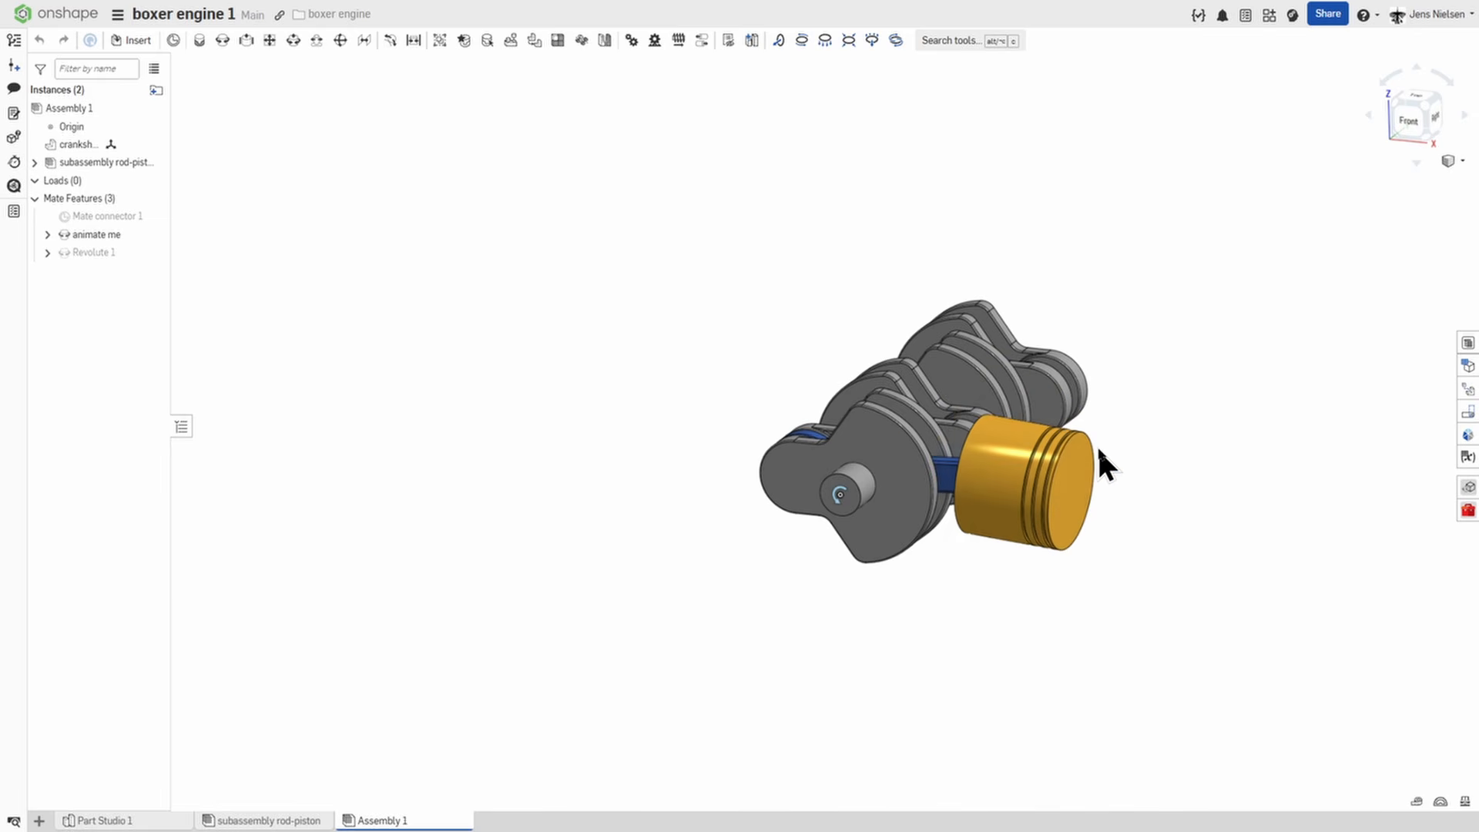
# Measure the piston crown's outer circular edge together with the mate at the crankshaft's front end.
pyautogui.moveTo(1233, 398); pyautogui.dragTo(1163, 398, button='right')
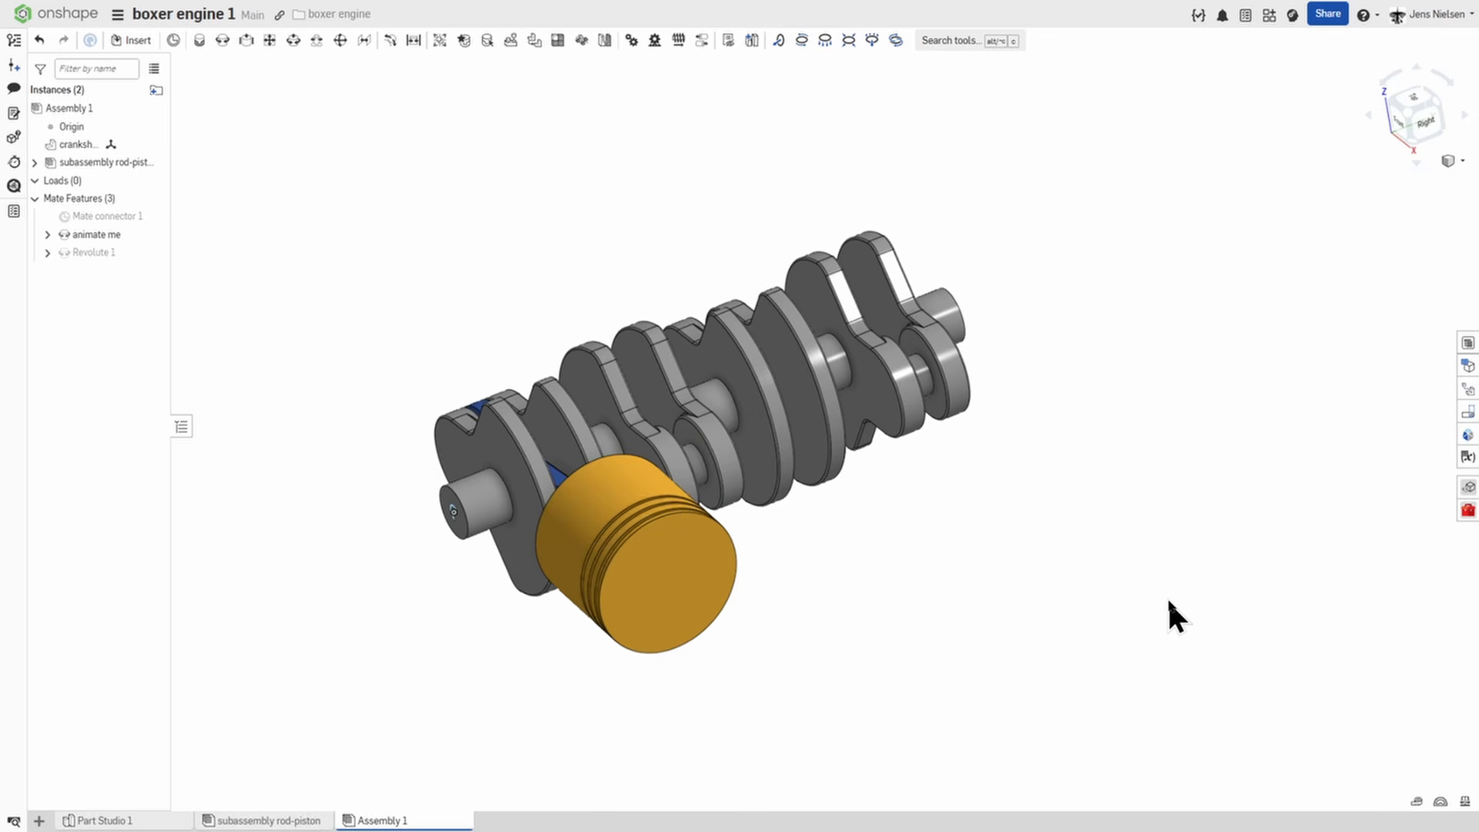
pyautogui.moveTo(1167, 598); pyautogui.dragTo(1142, 590, button='right')
pyautogui.scroll(1, 456, 527)
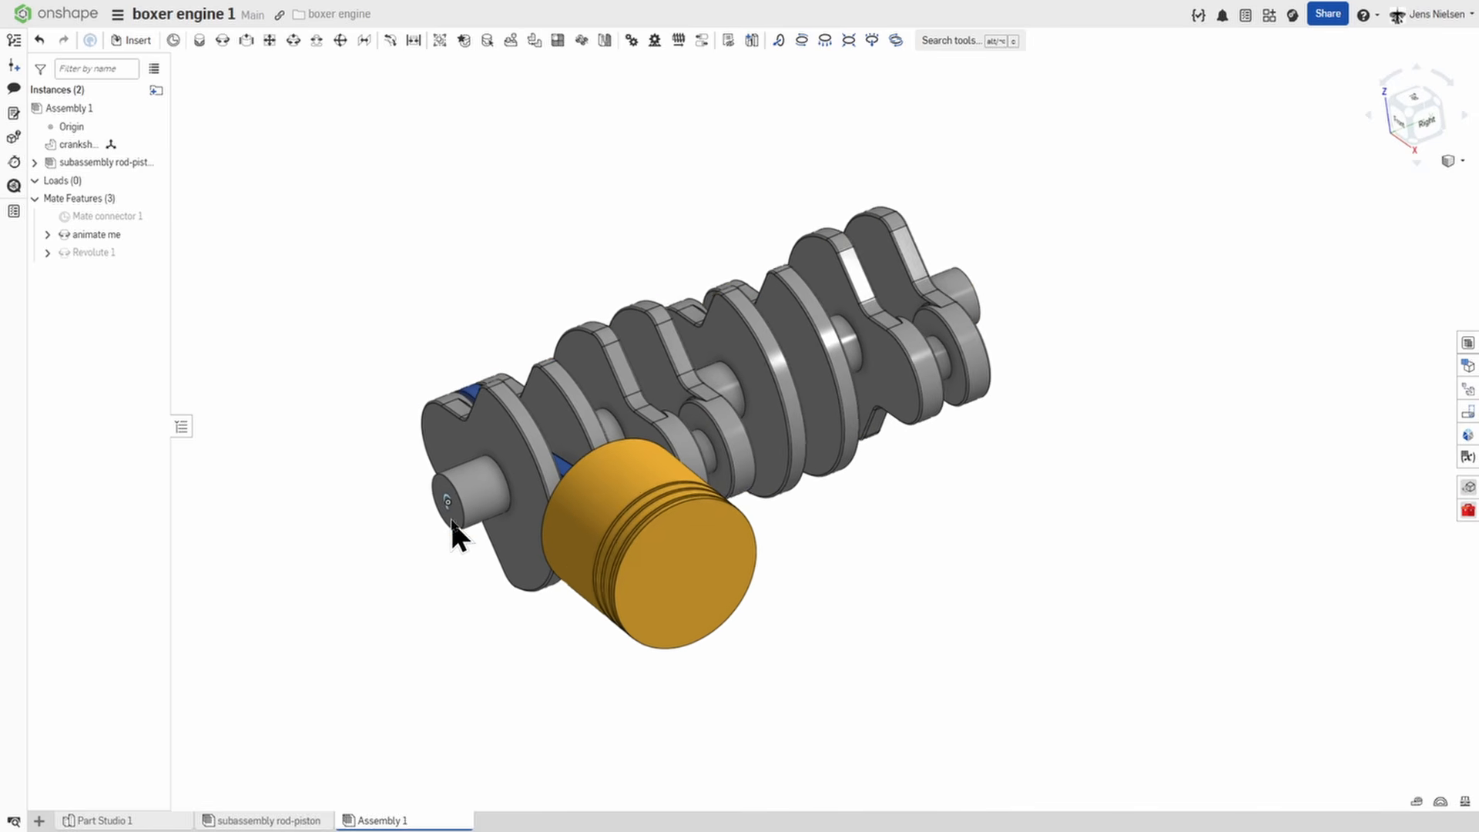
pyautogui.click(1417, 806)
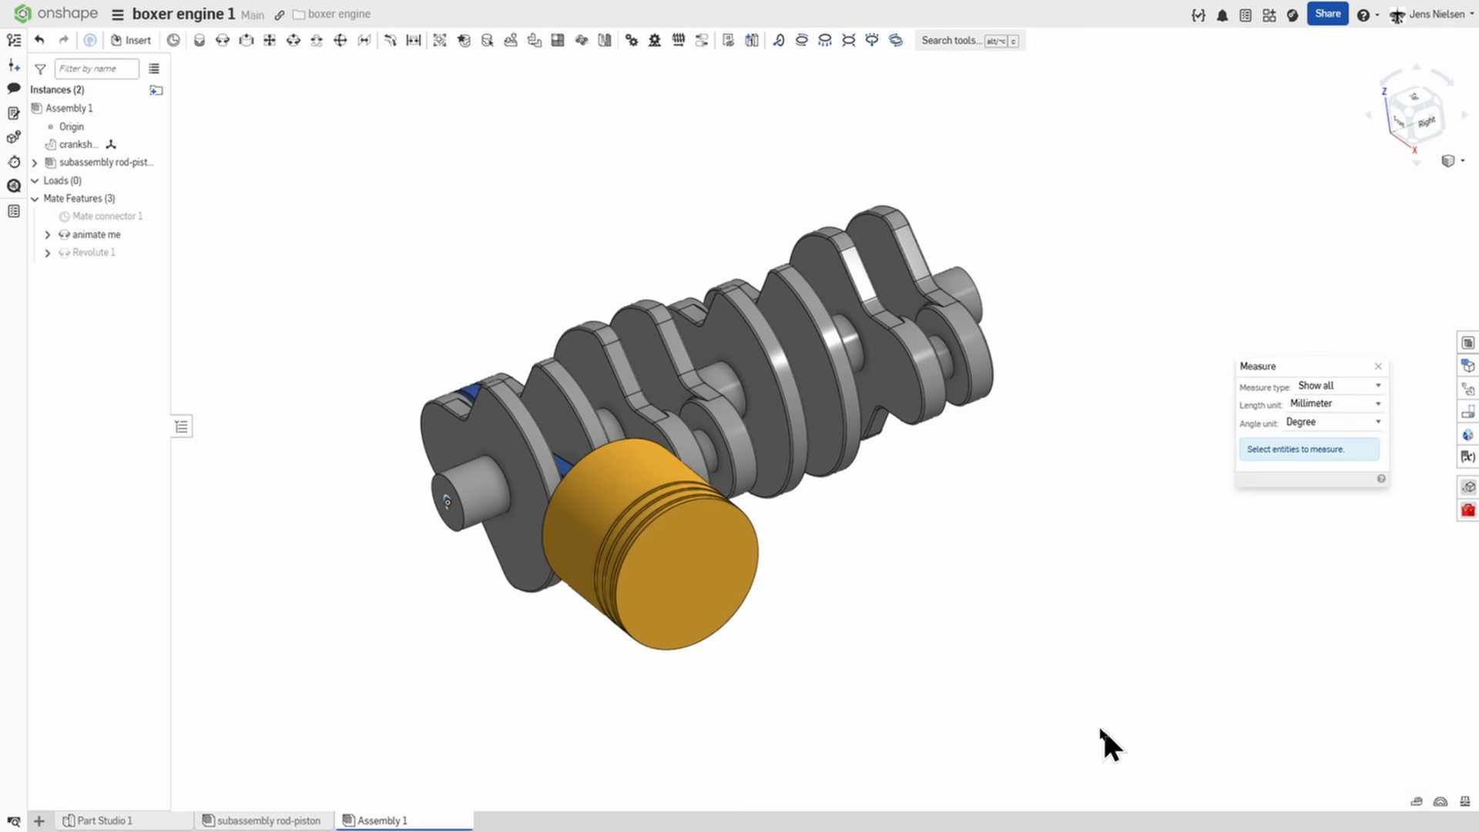
pyautogui.click(452, 515)
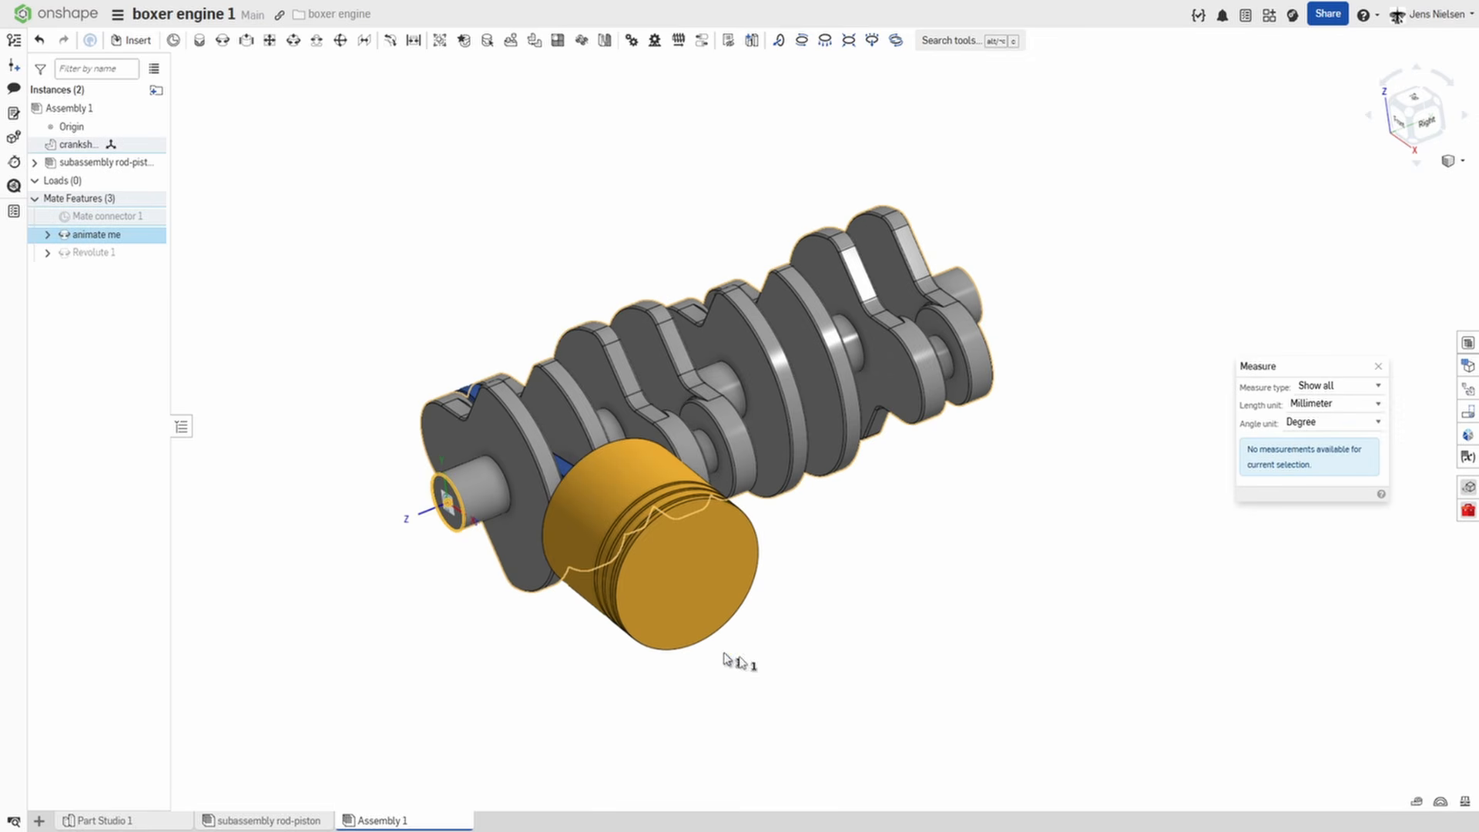
pyautogui.click(729, 626)
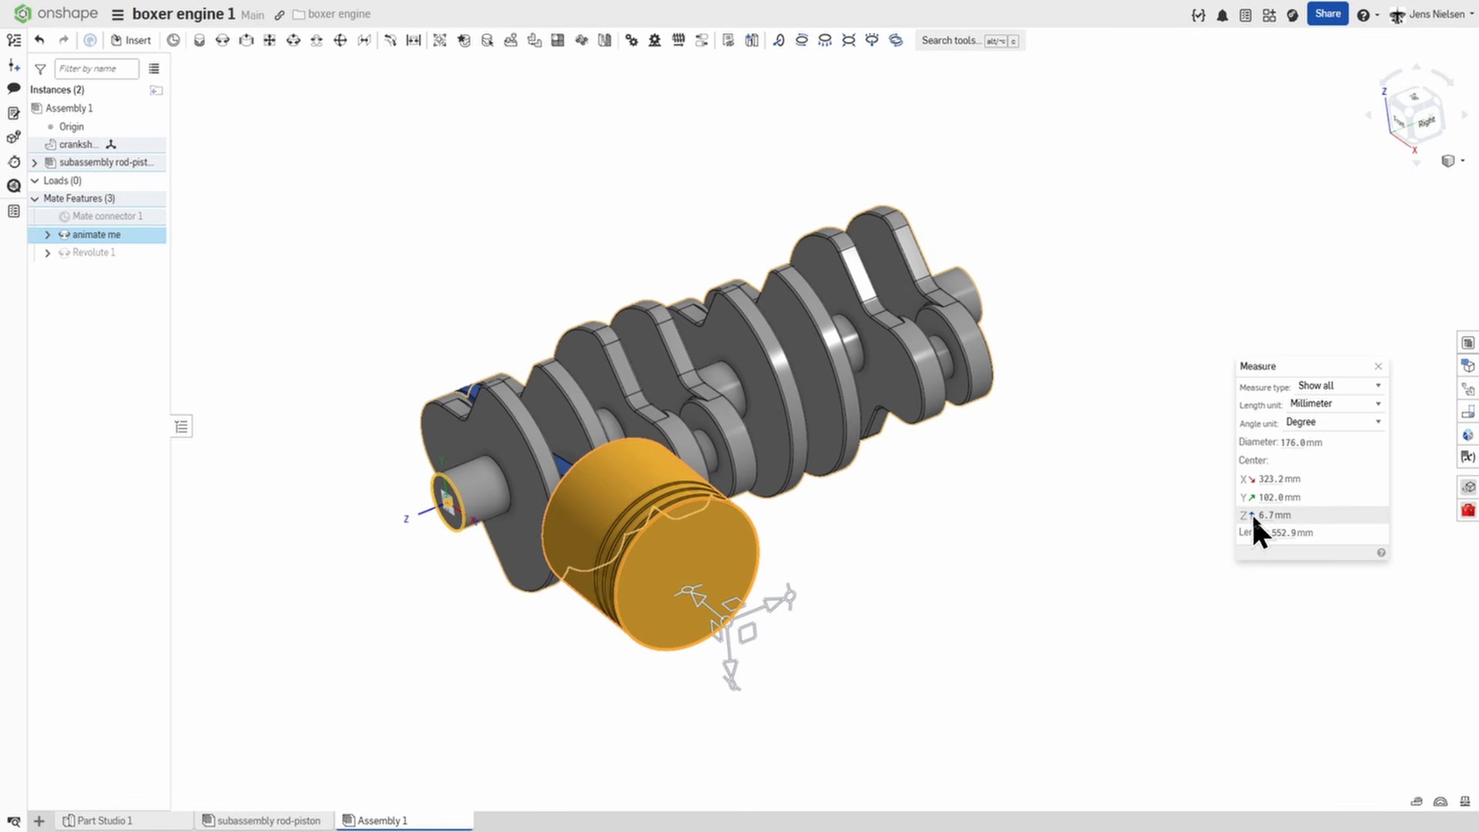
# Clear and close the piston measurement, and create a Variable Studio for the assembly's variable table.
pyautogui.click(996, 581)
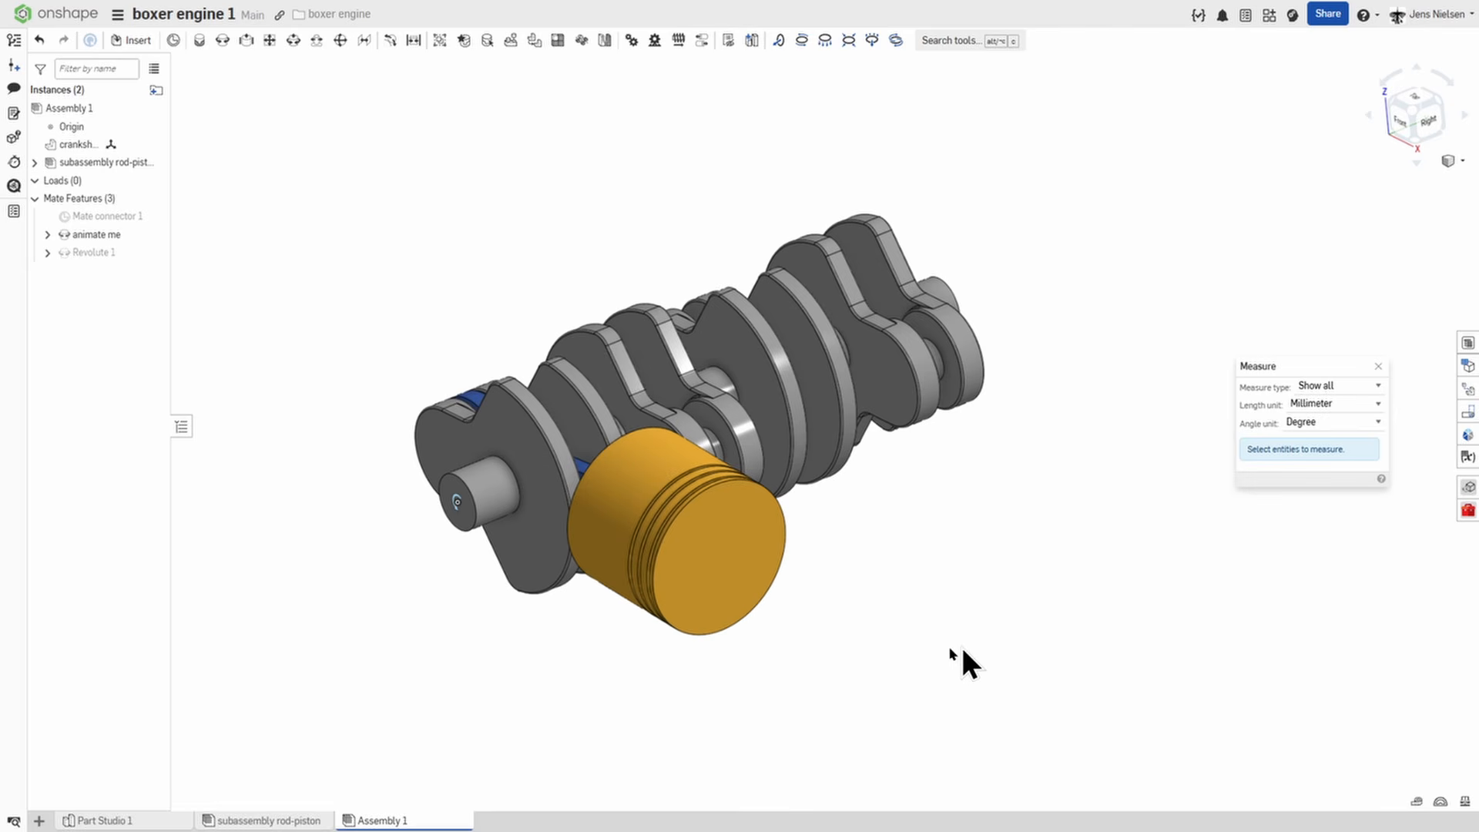
pyautogui.click(1468, 456)
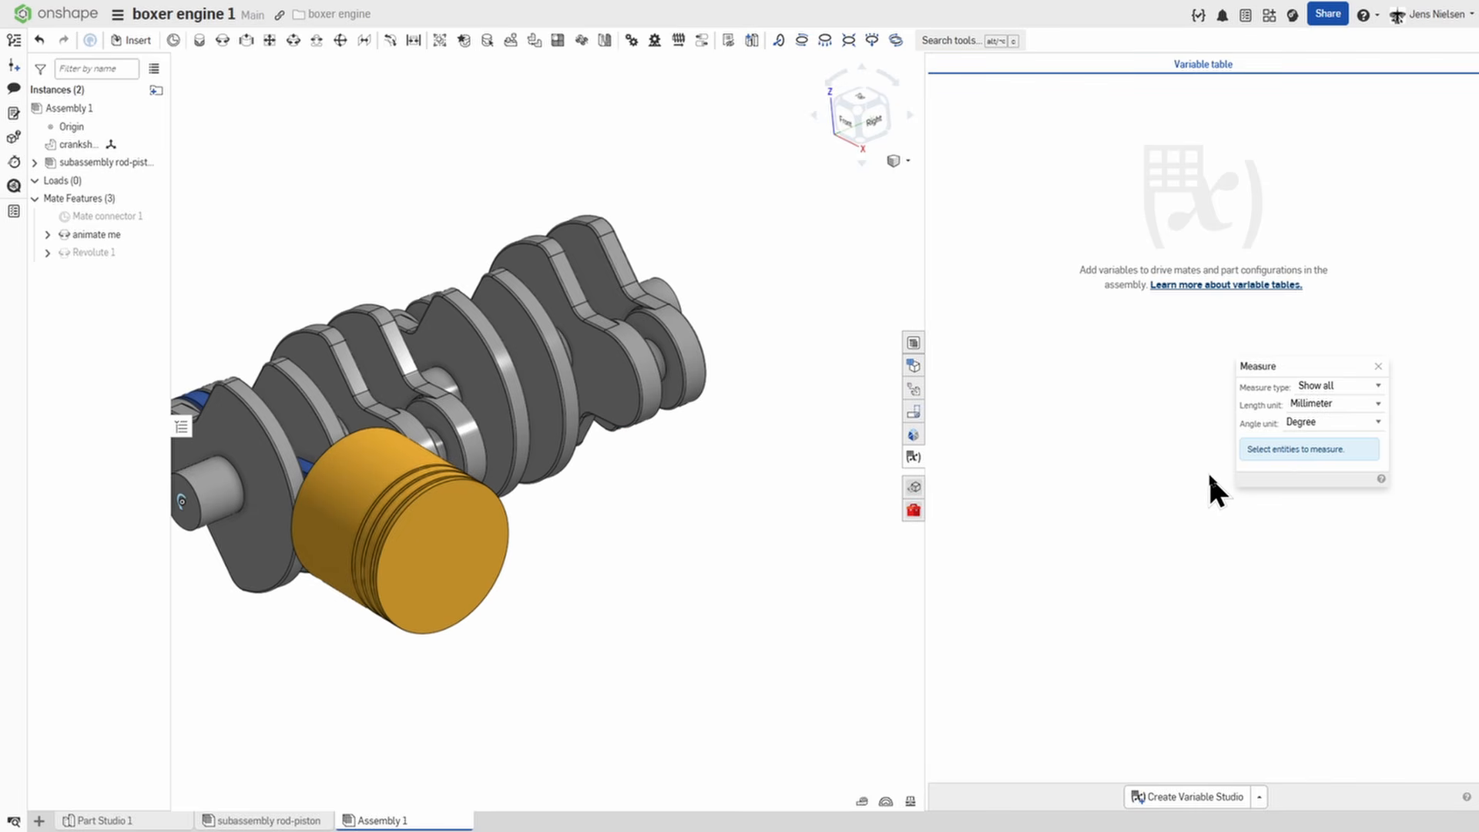
pyautogui.click(1378, 367)
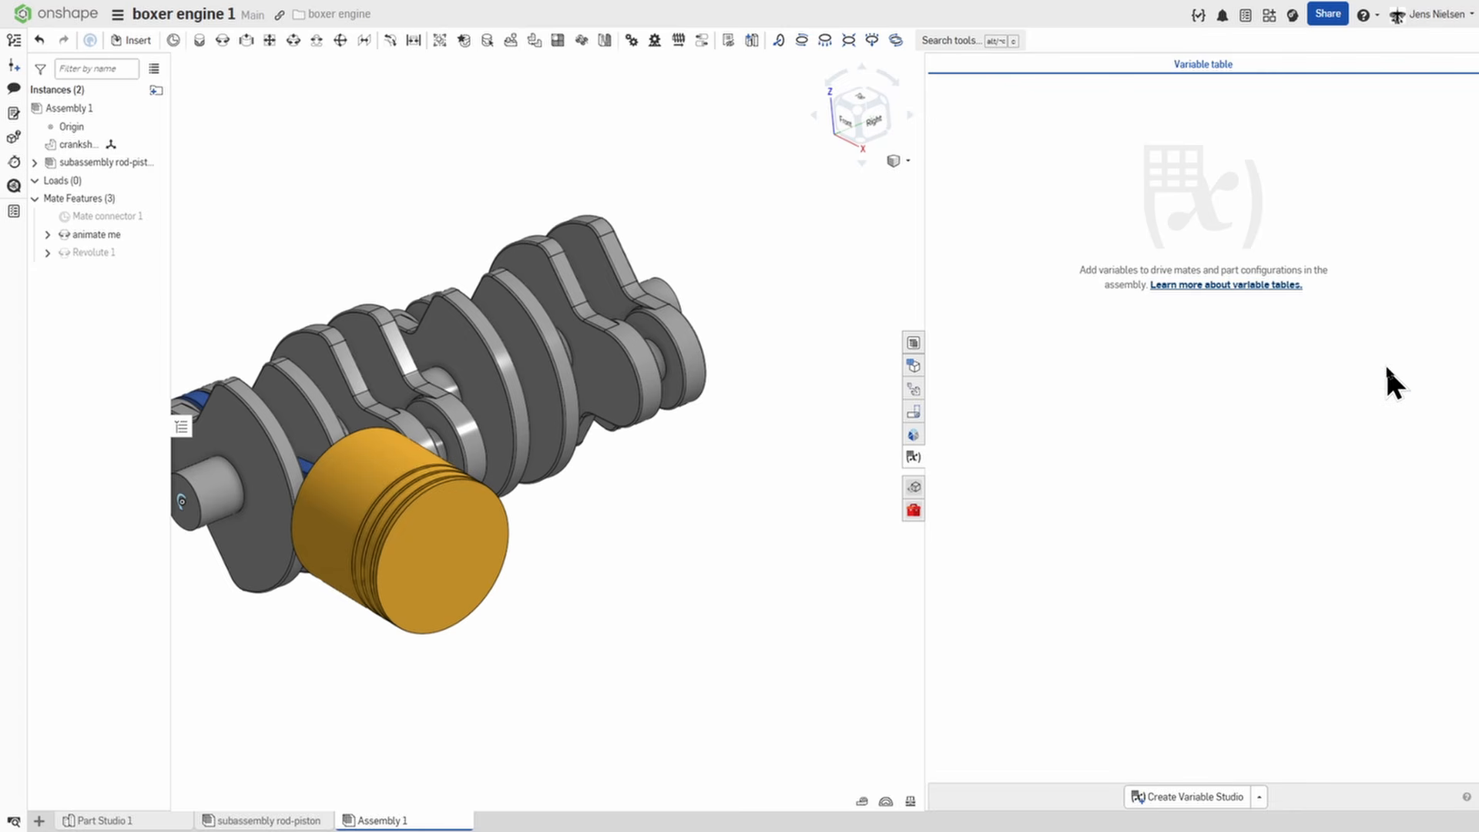
pyautogui.click(1204, 801)
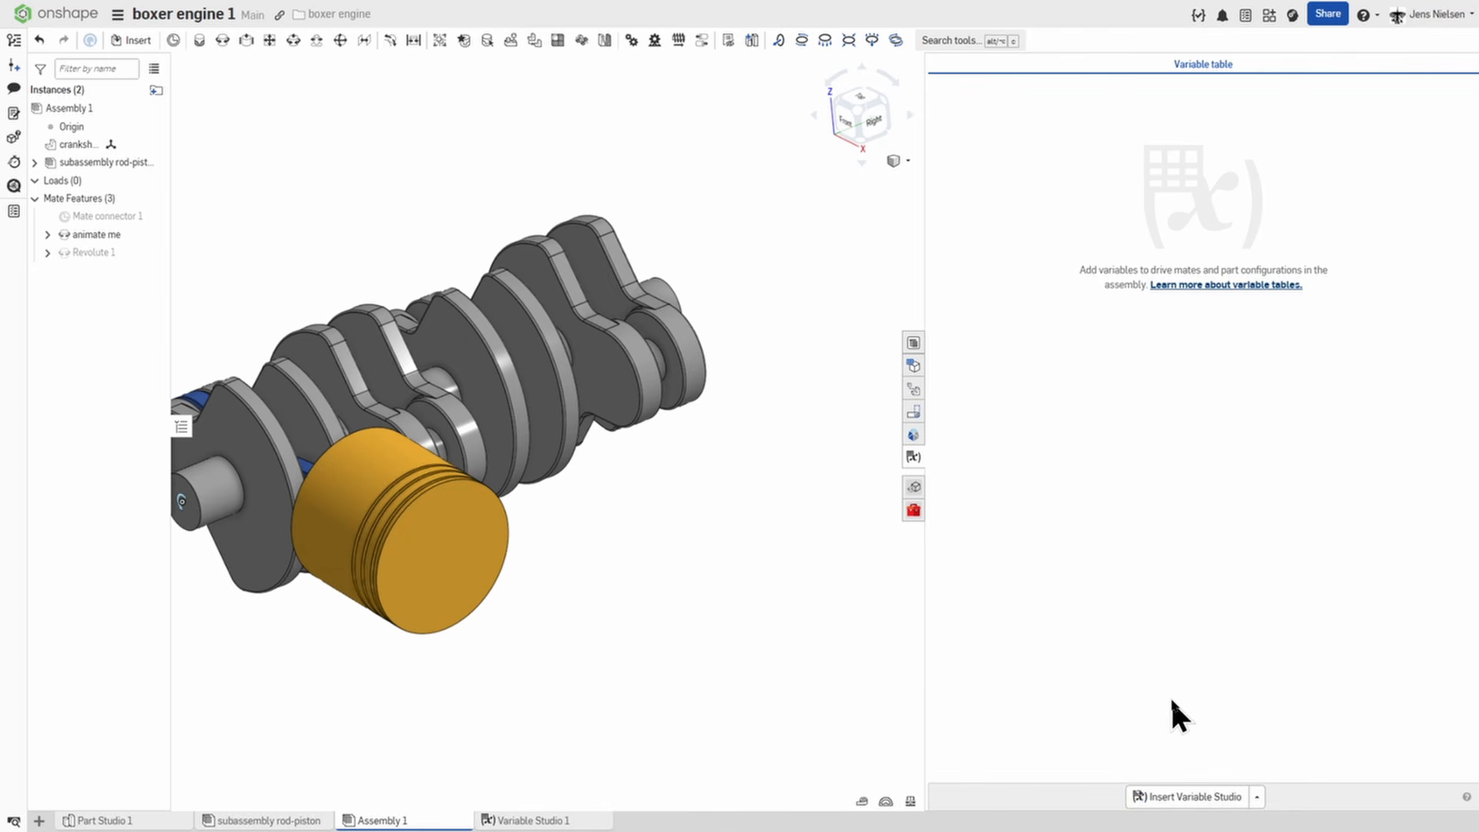
# Add a length variable named offset with a value of 102 mm to the assembly's Variable Studio.
pyautogui.click(974, 136)
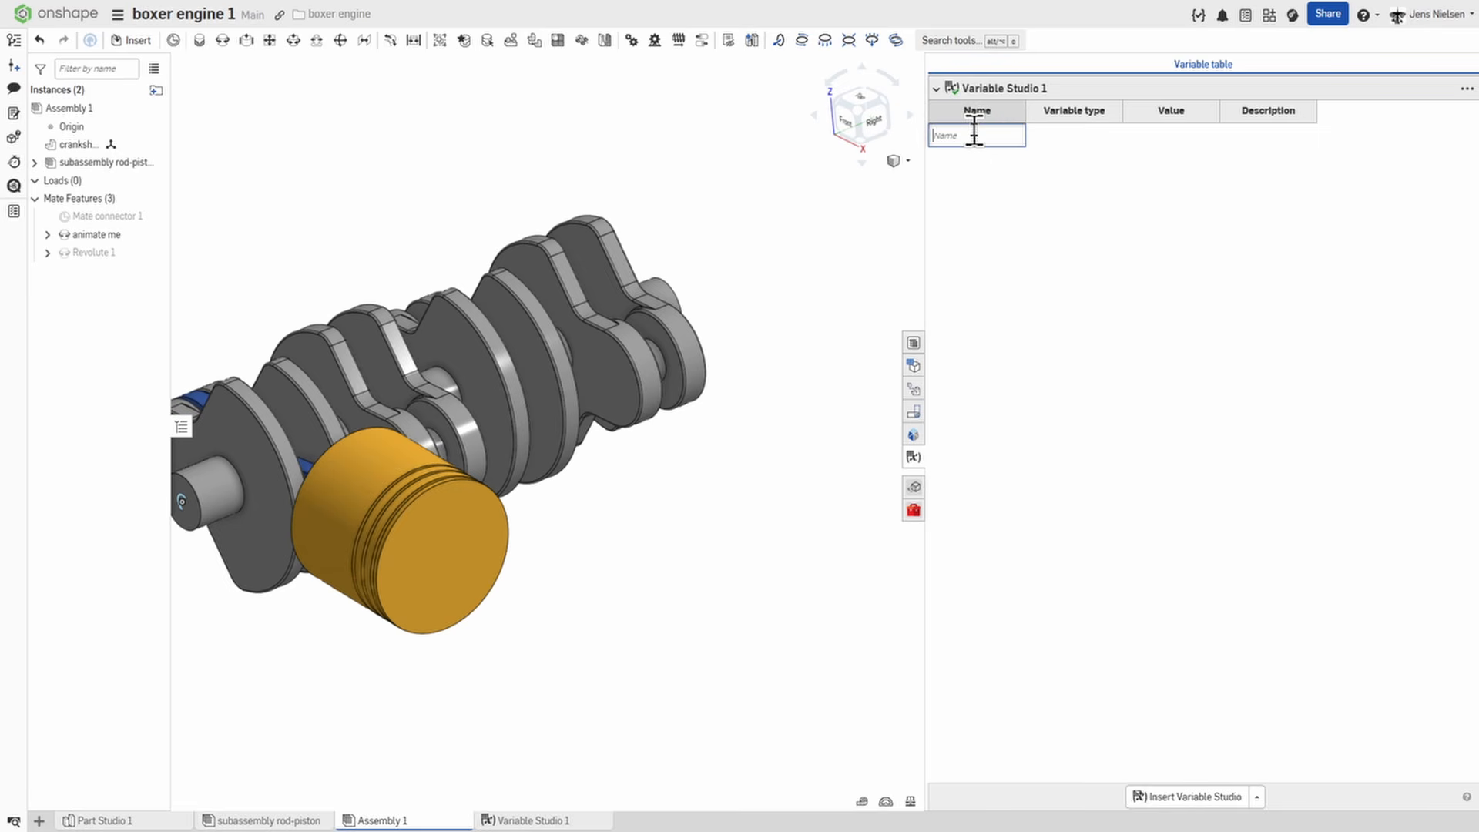
pyautogui.write('offset')
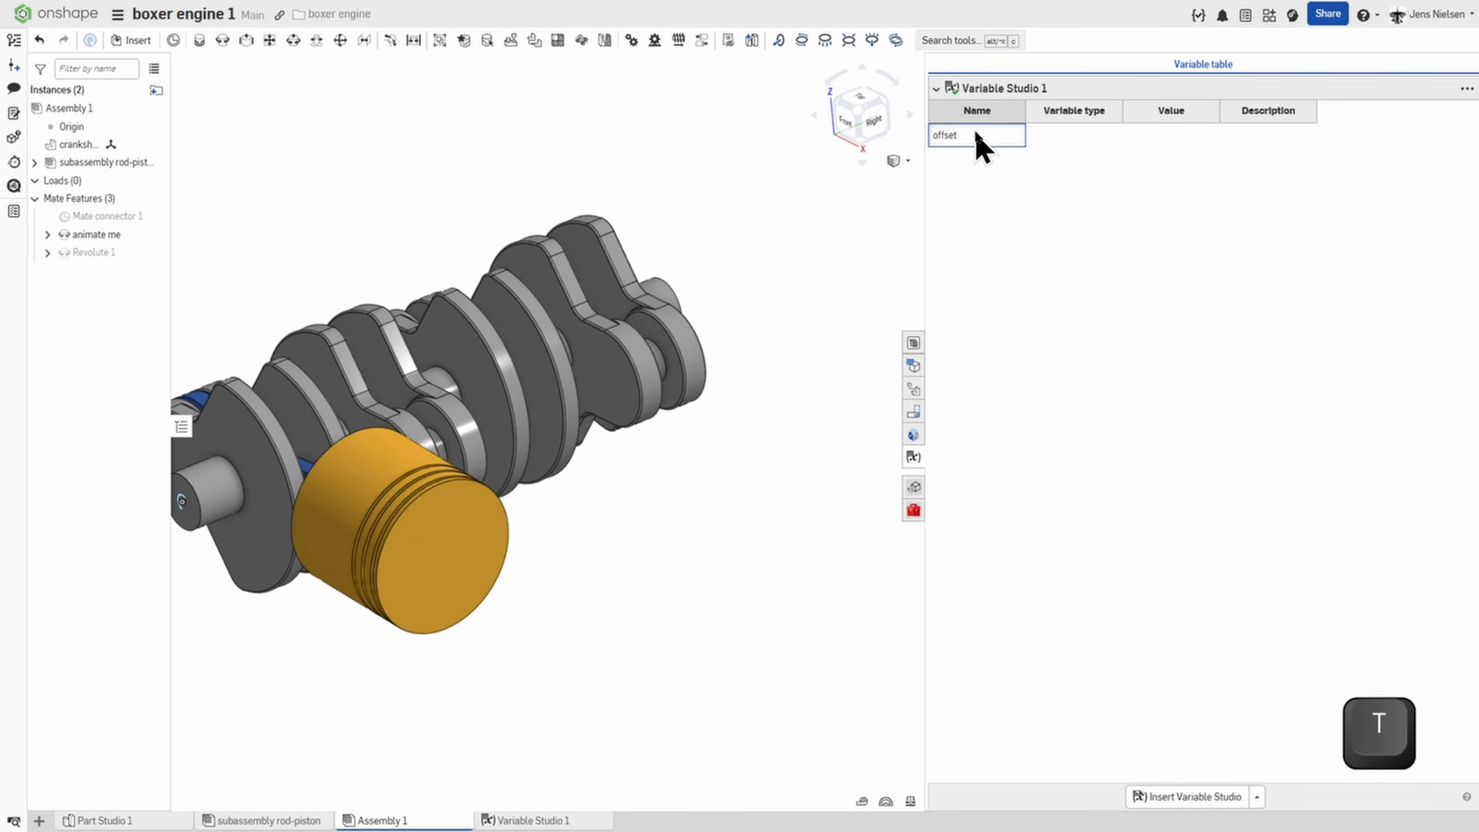
pyautogui.press('Tab')
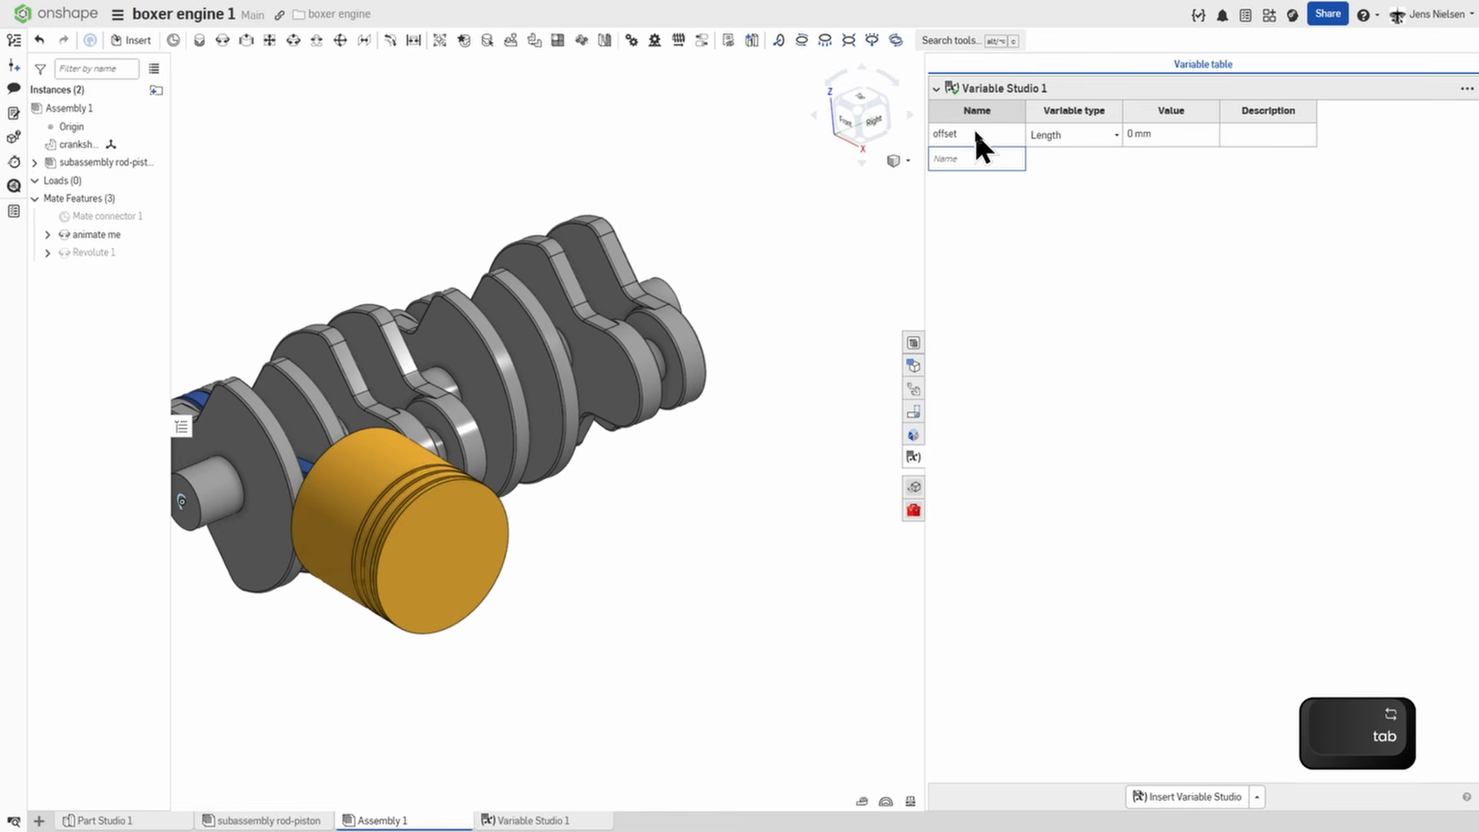
pyautogui.click(1134, 136)
pyautogui.doubleClick(1133, 134)
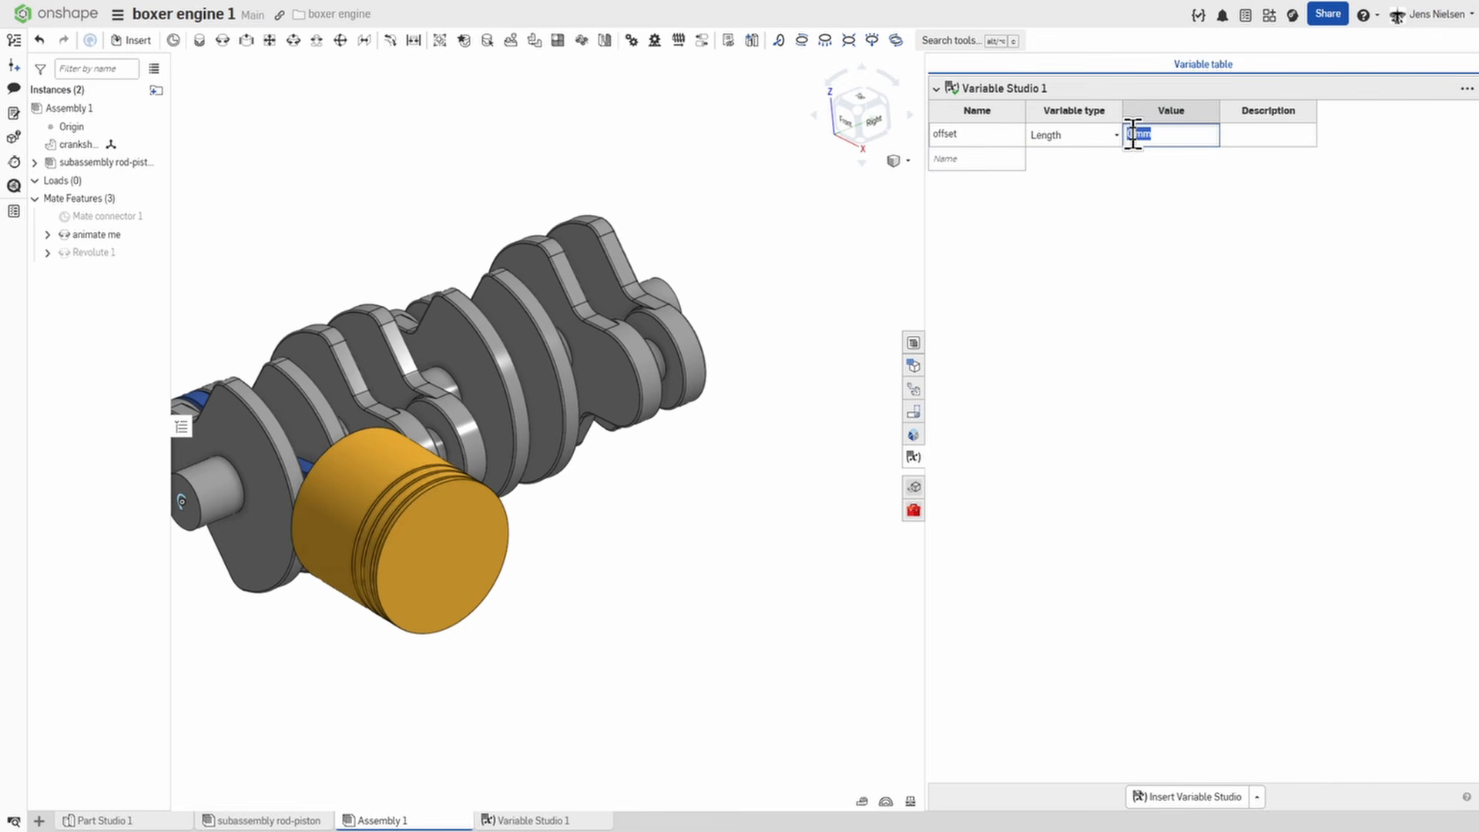
pyautogui.write('02')
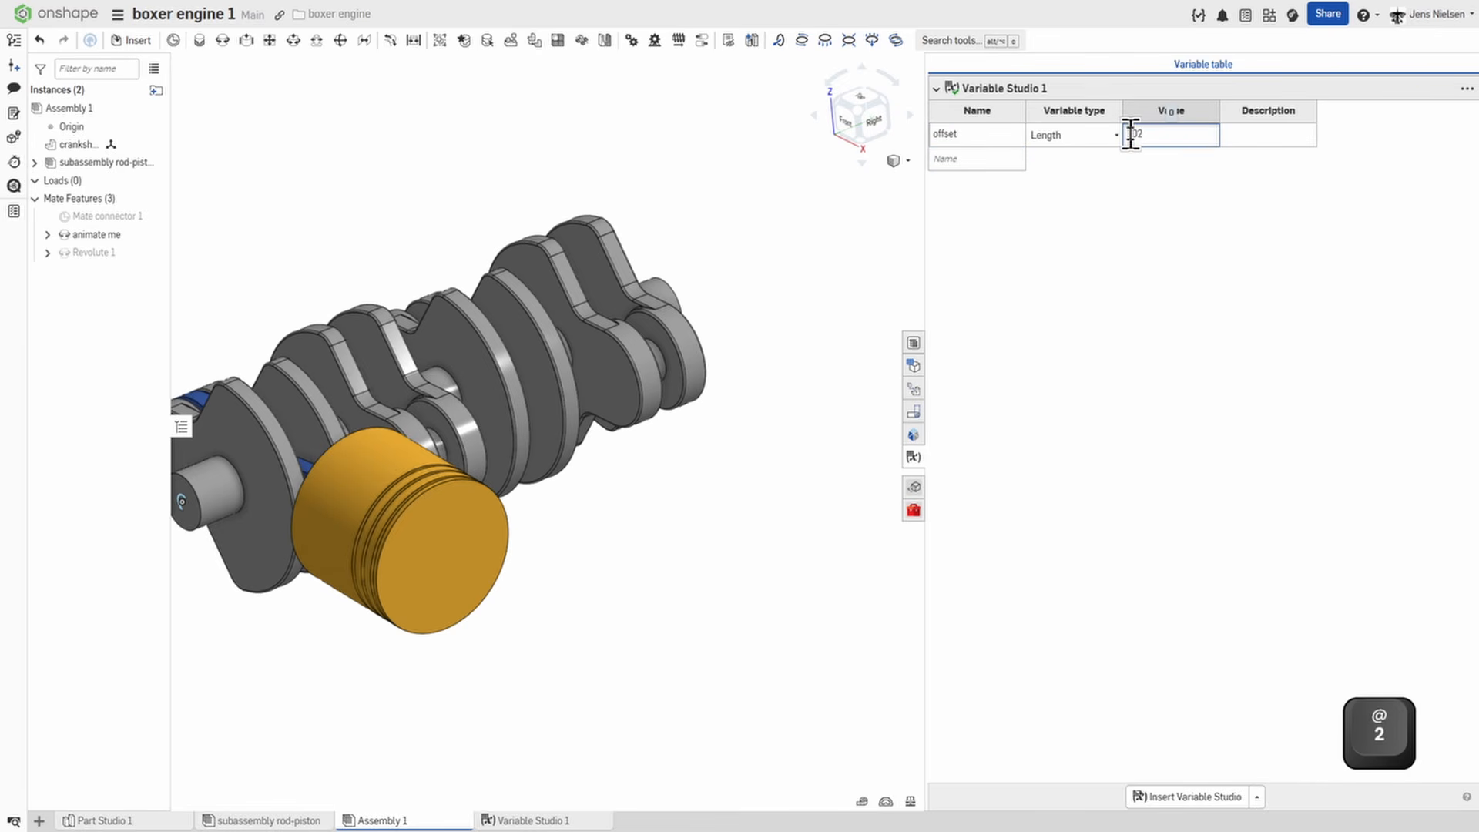
pyautogui.press('Return')
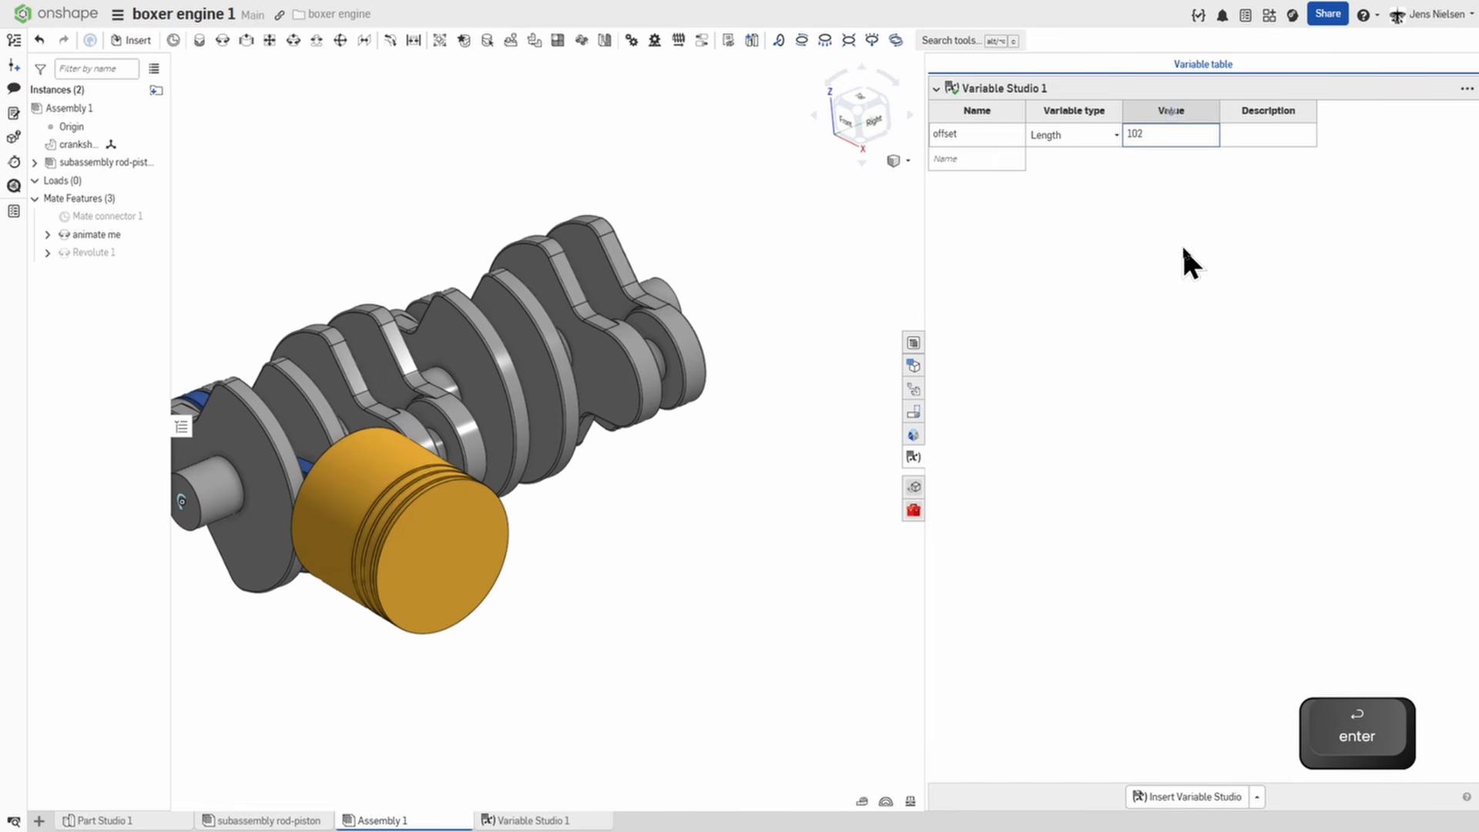
# Measure the distance between the first crank web's front face and the matching web face of the next crank throw.
pyautogui.scroll(-2, 769, 368)
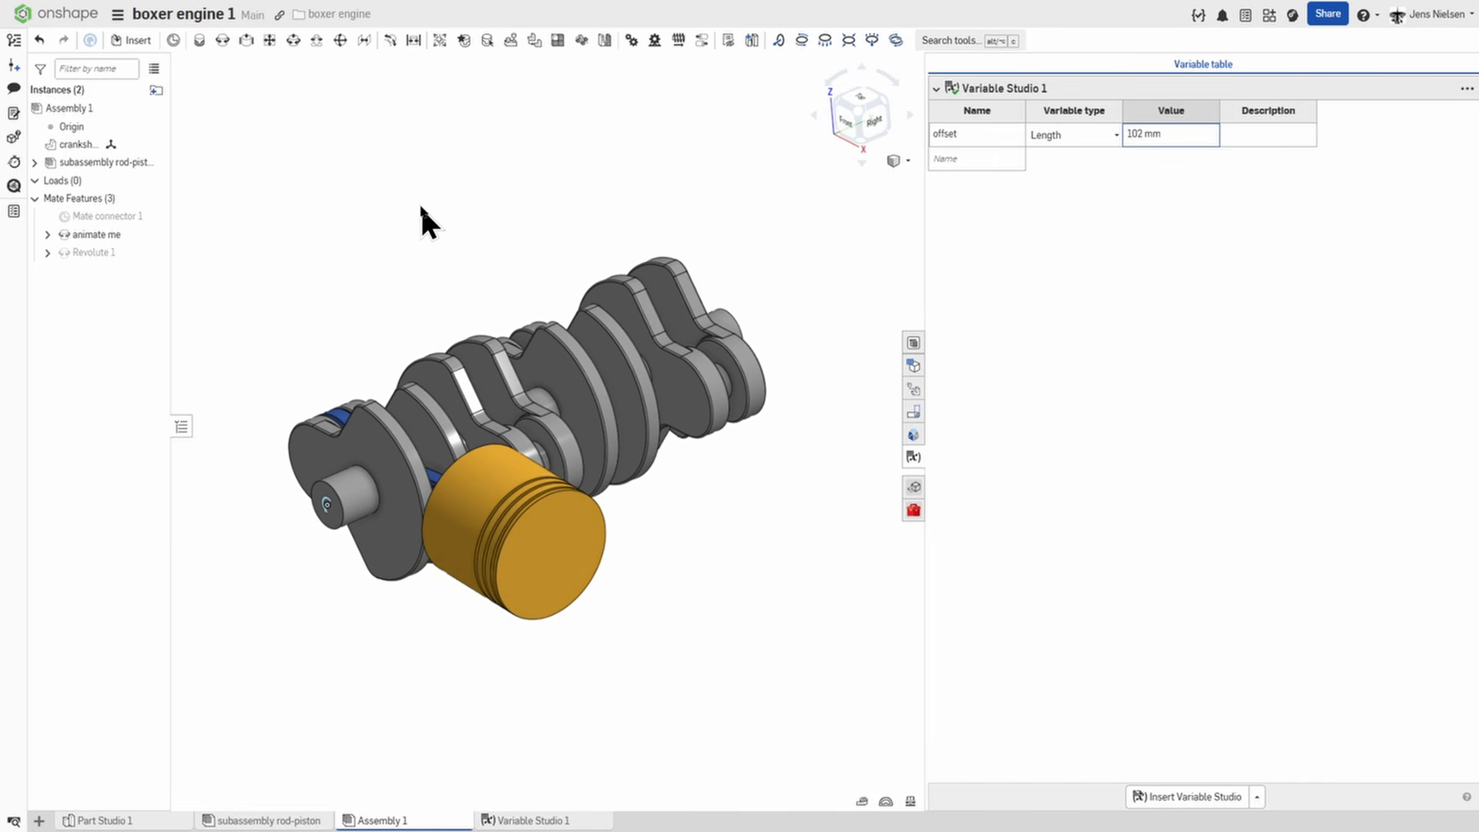
pyautogui.click(864, 802)
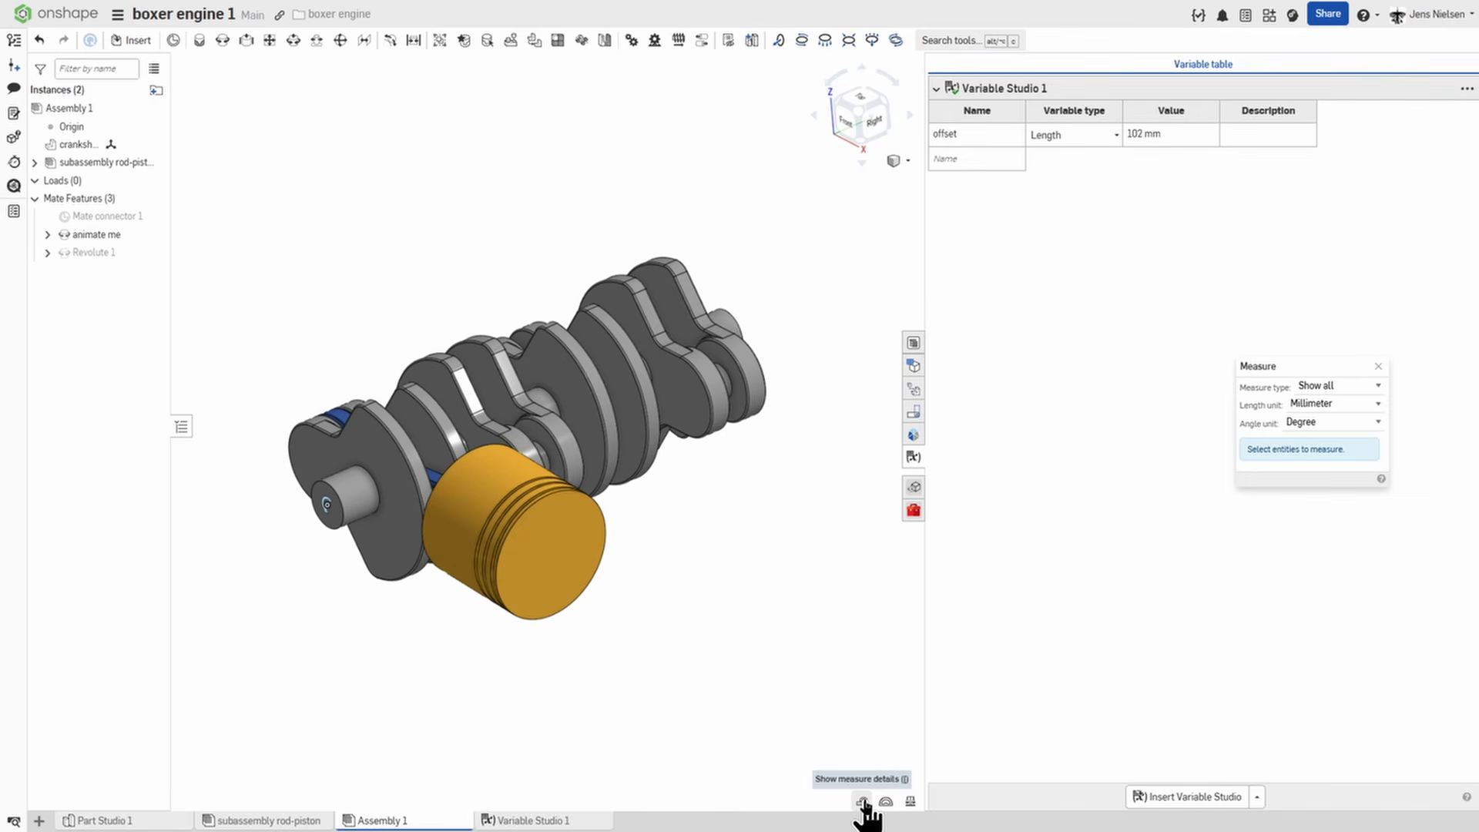
pyautogui.scroll(5, 423, 519)
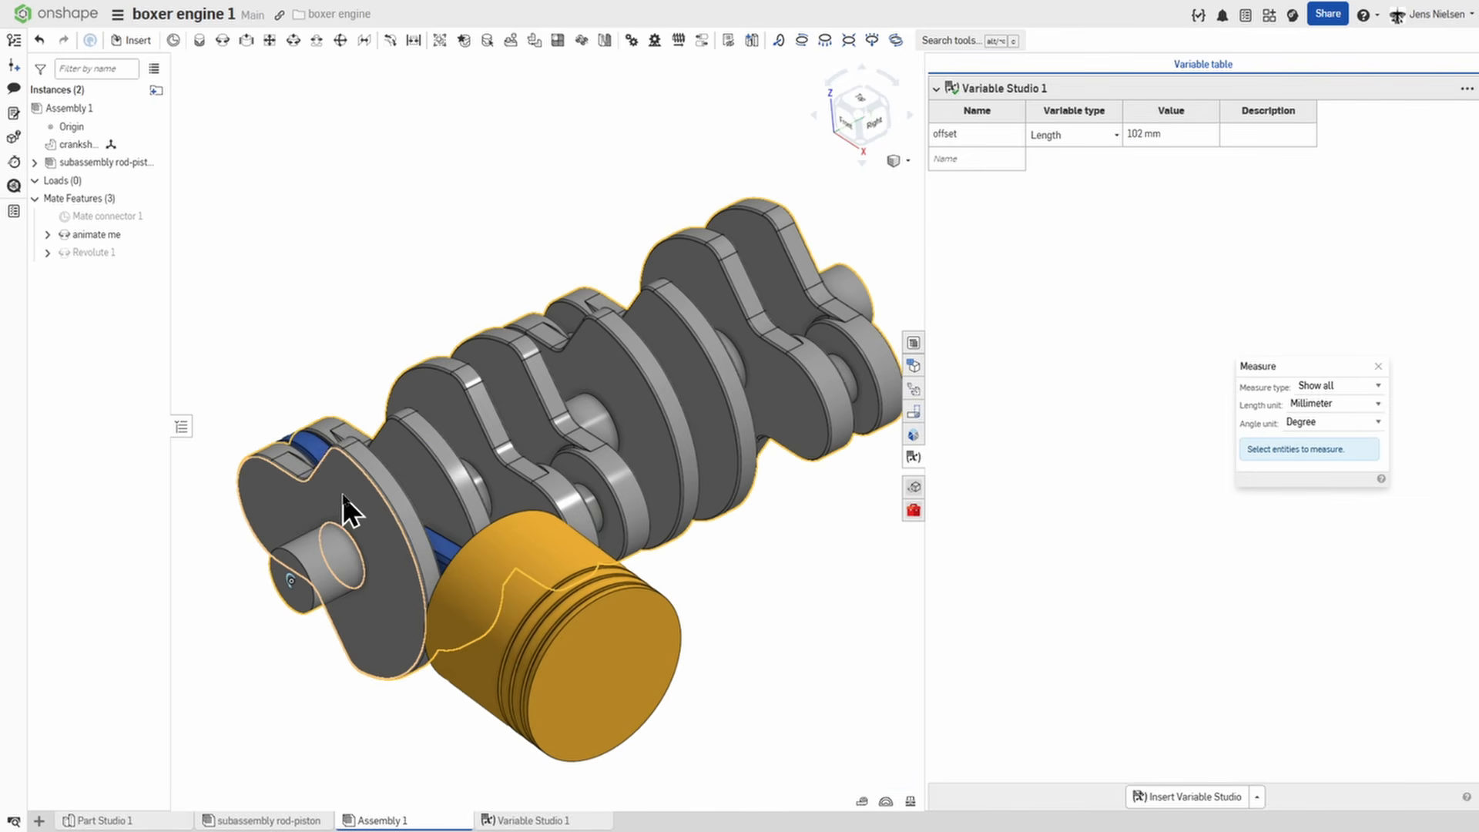
pyautogui.click(344, 476)
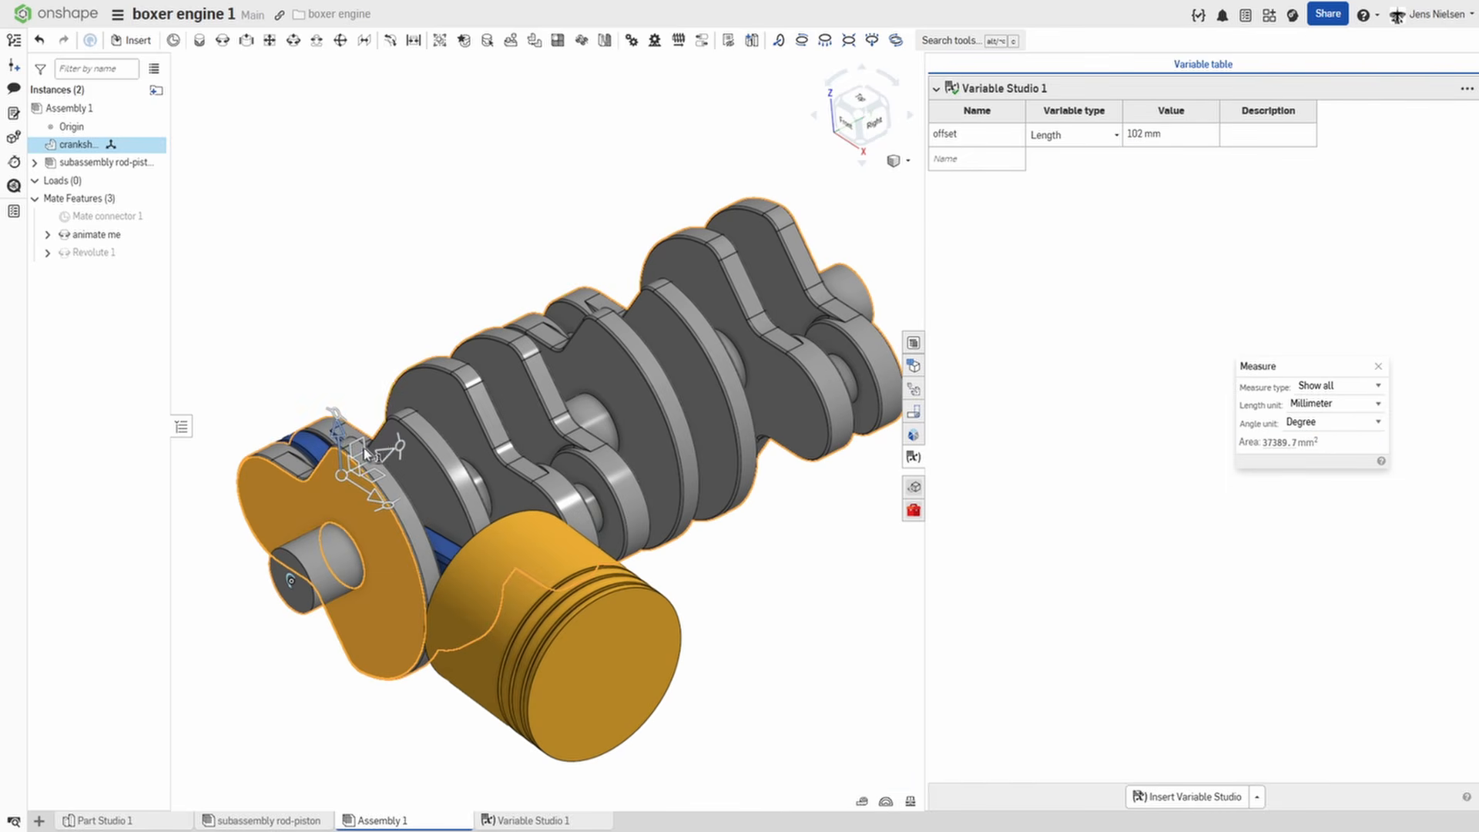
pyautogui.click(428, 392)
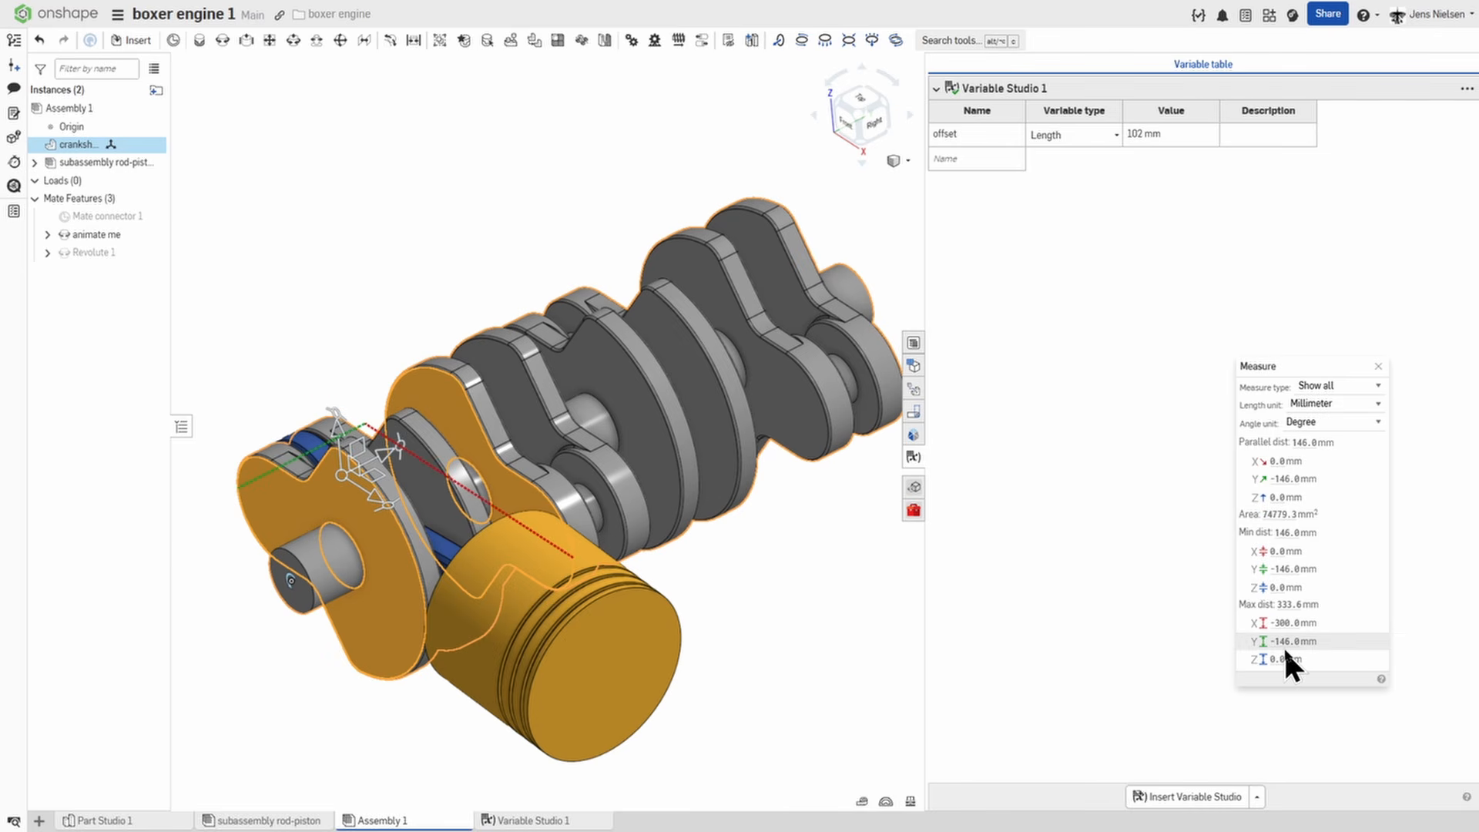
# Add a length variable named interval with a value of 146 mm, and close the variable table and the measurement.
pyautogui.click(974, 162)
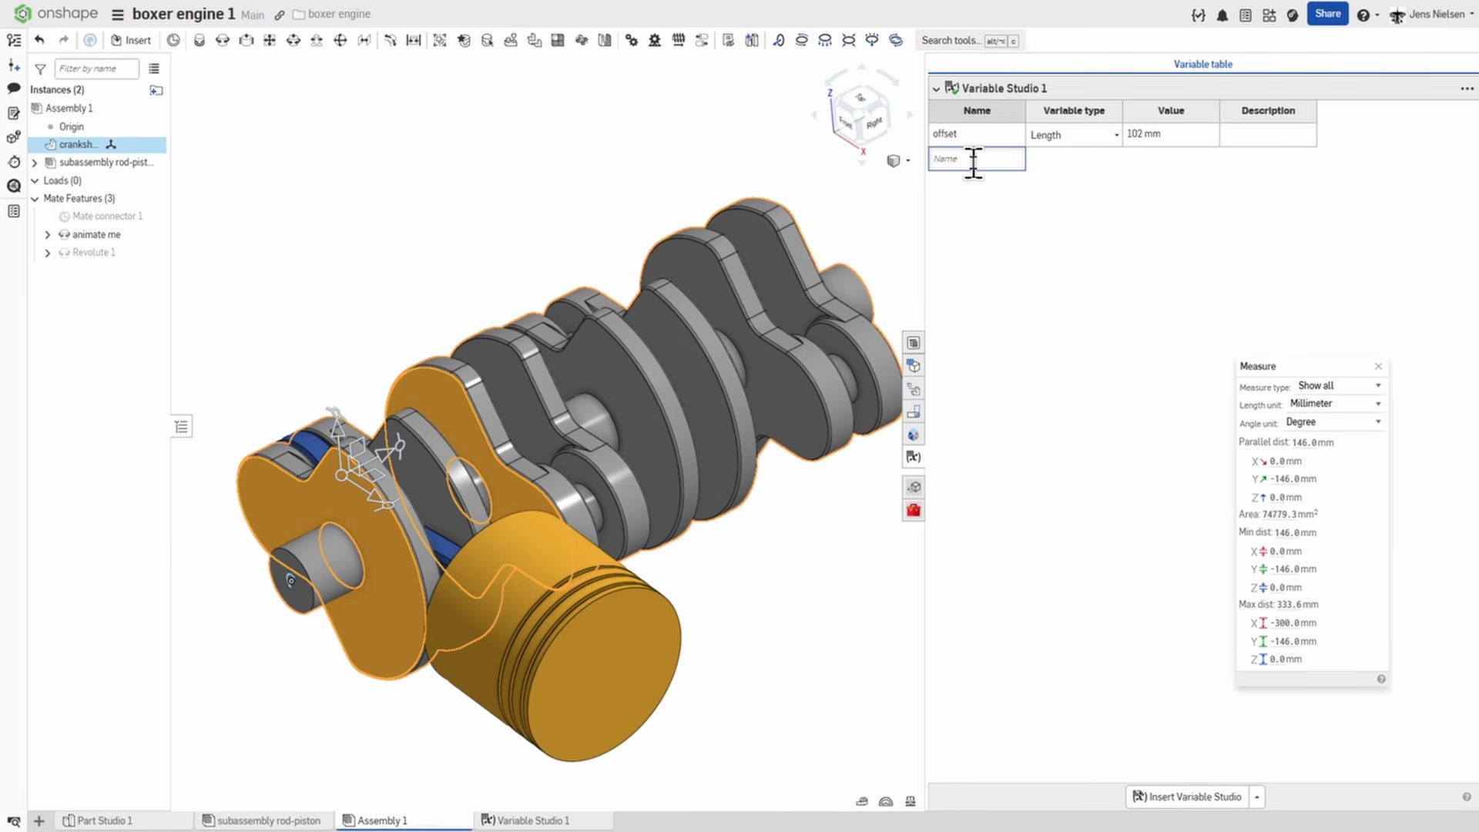
pyautogui.write('interva')
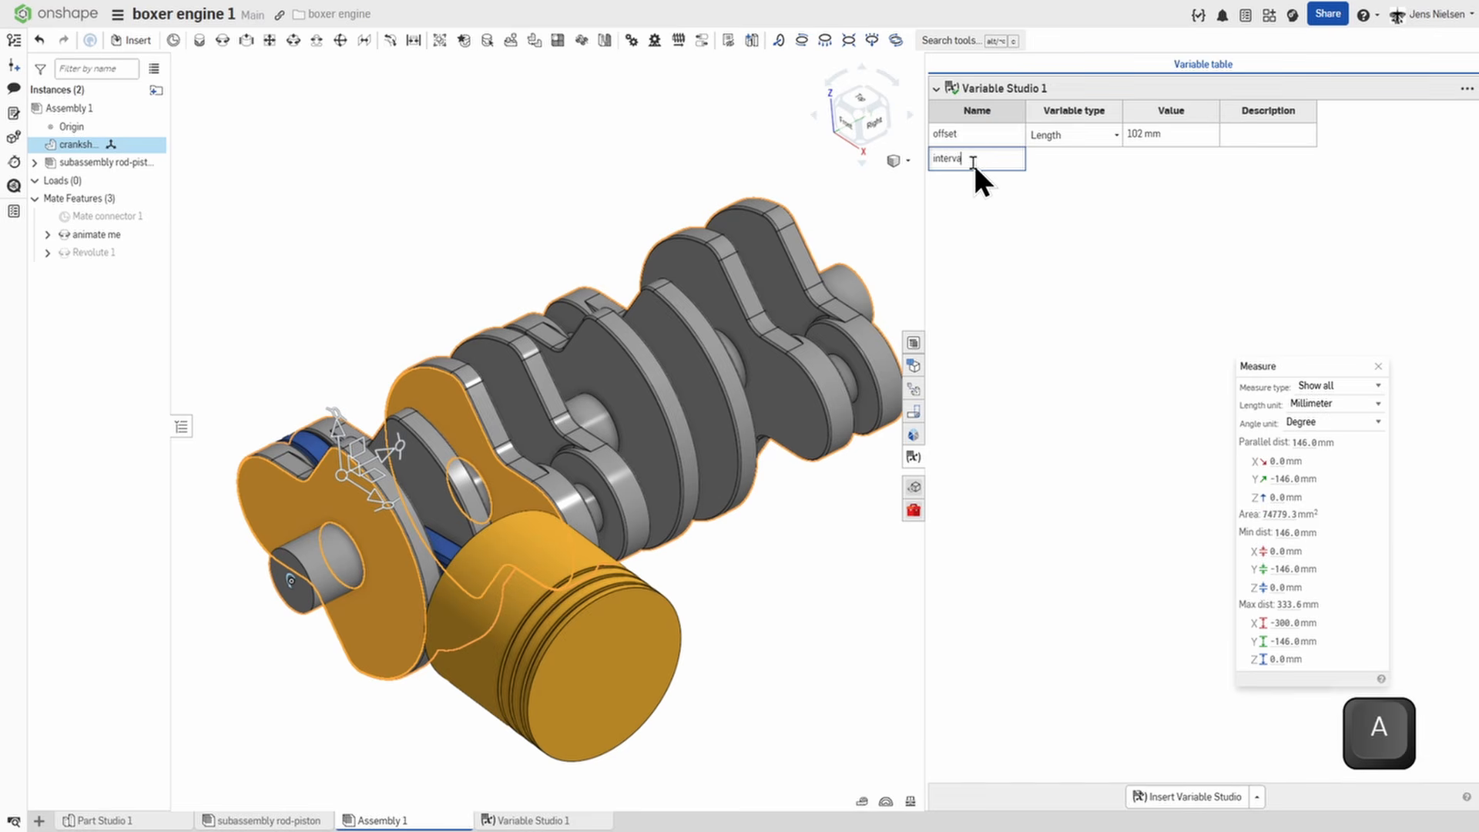
pyautogui.write('l')
pyautogui.press('Tab')
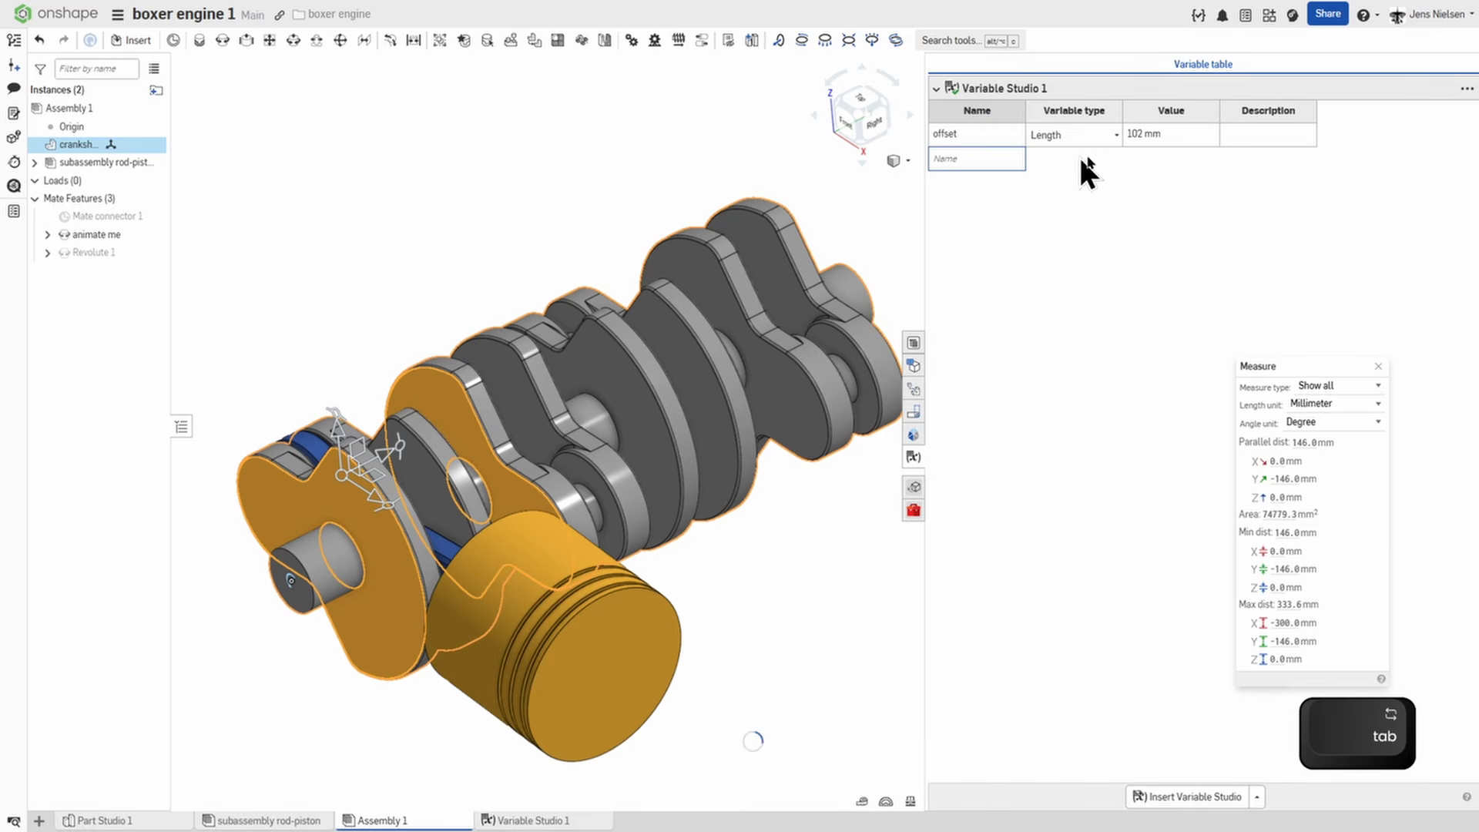
pyautogui.click(1133, 158)
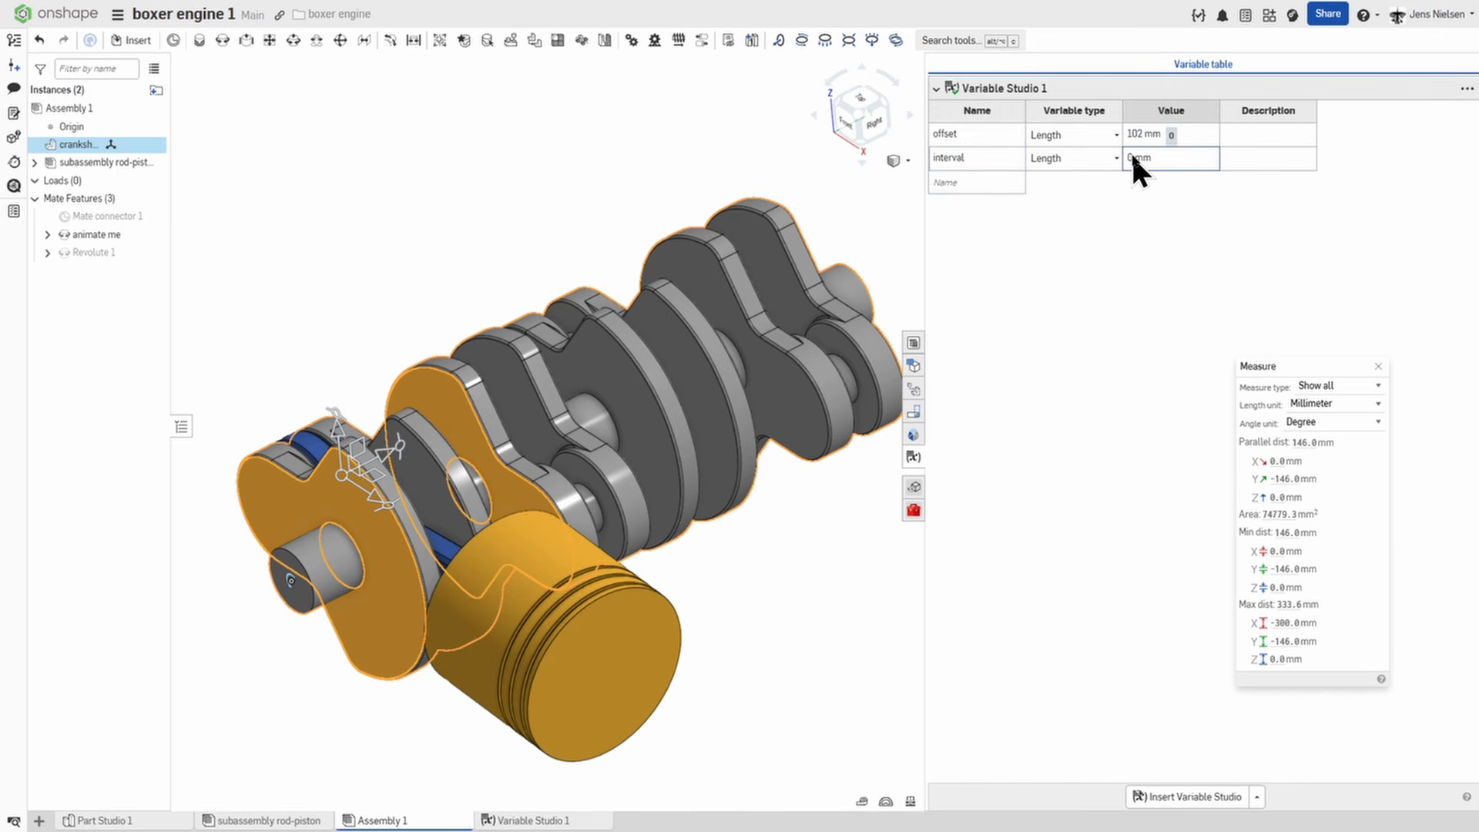
pyautogui.click(1131, 157)
pyautogui.write('146')
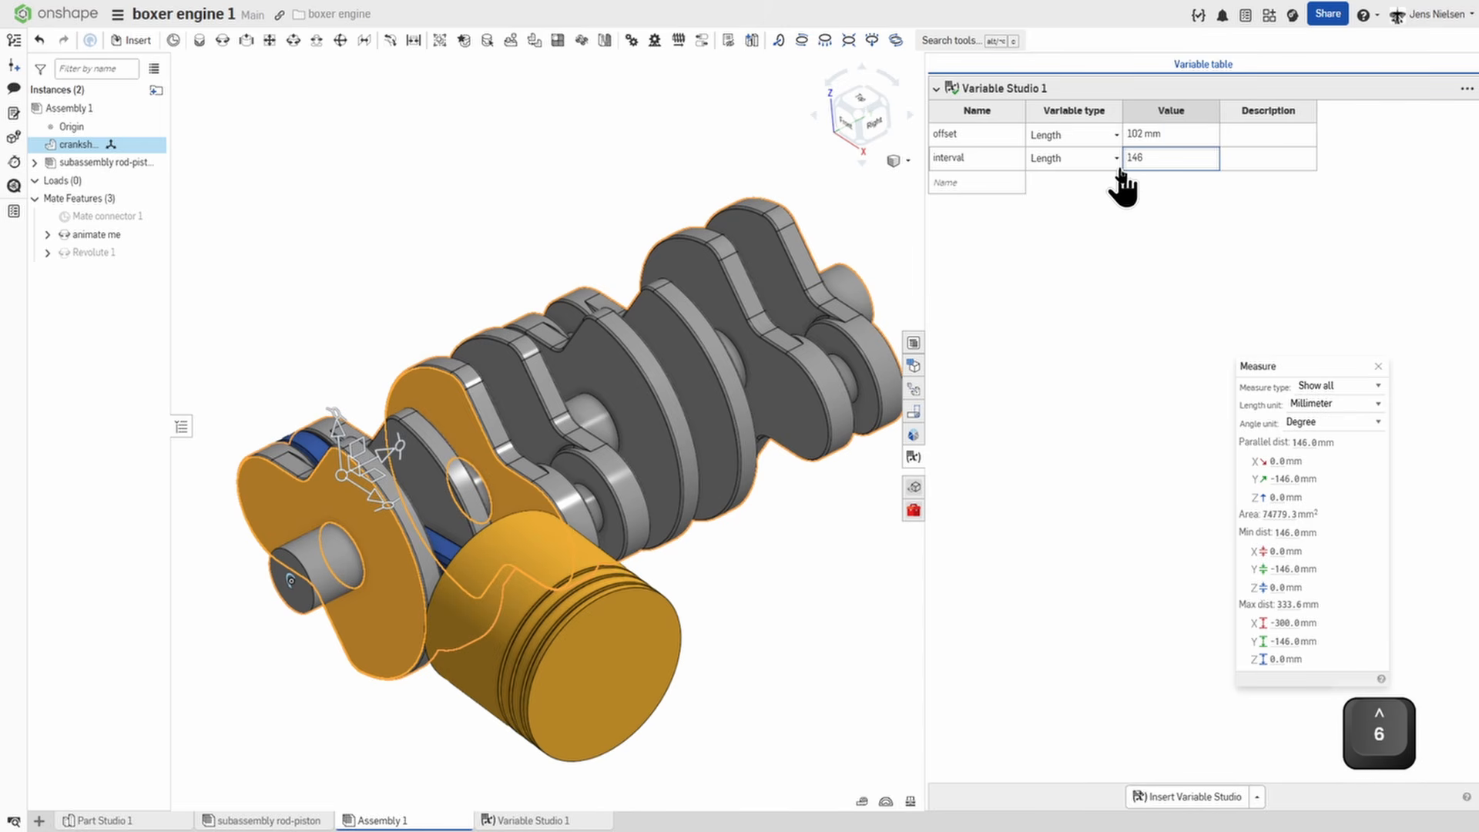
pyautogui.press('Return')
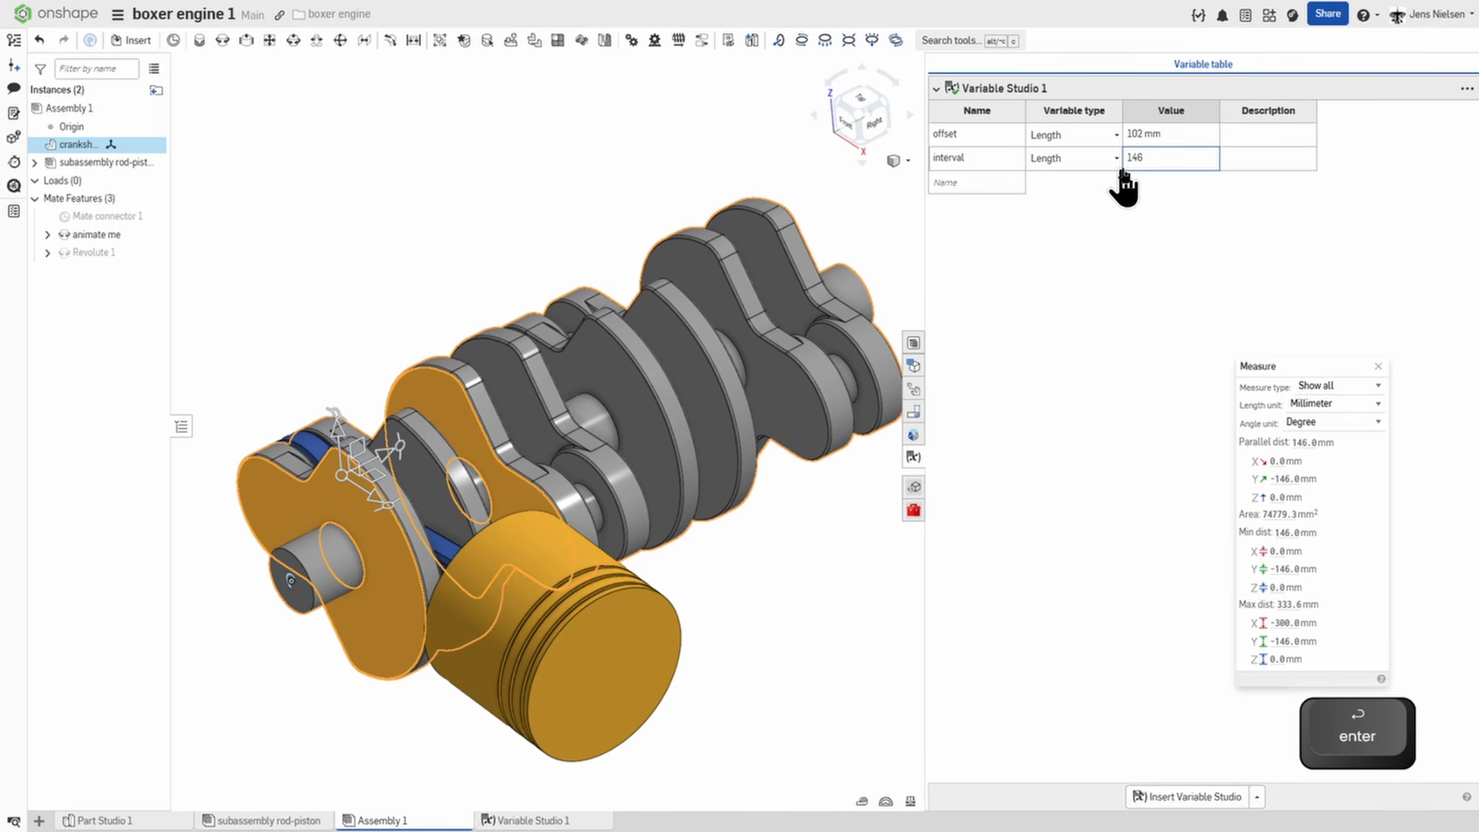
pyautogui.click(914, 458)
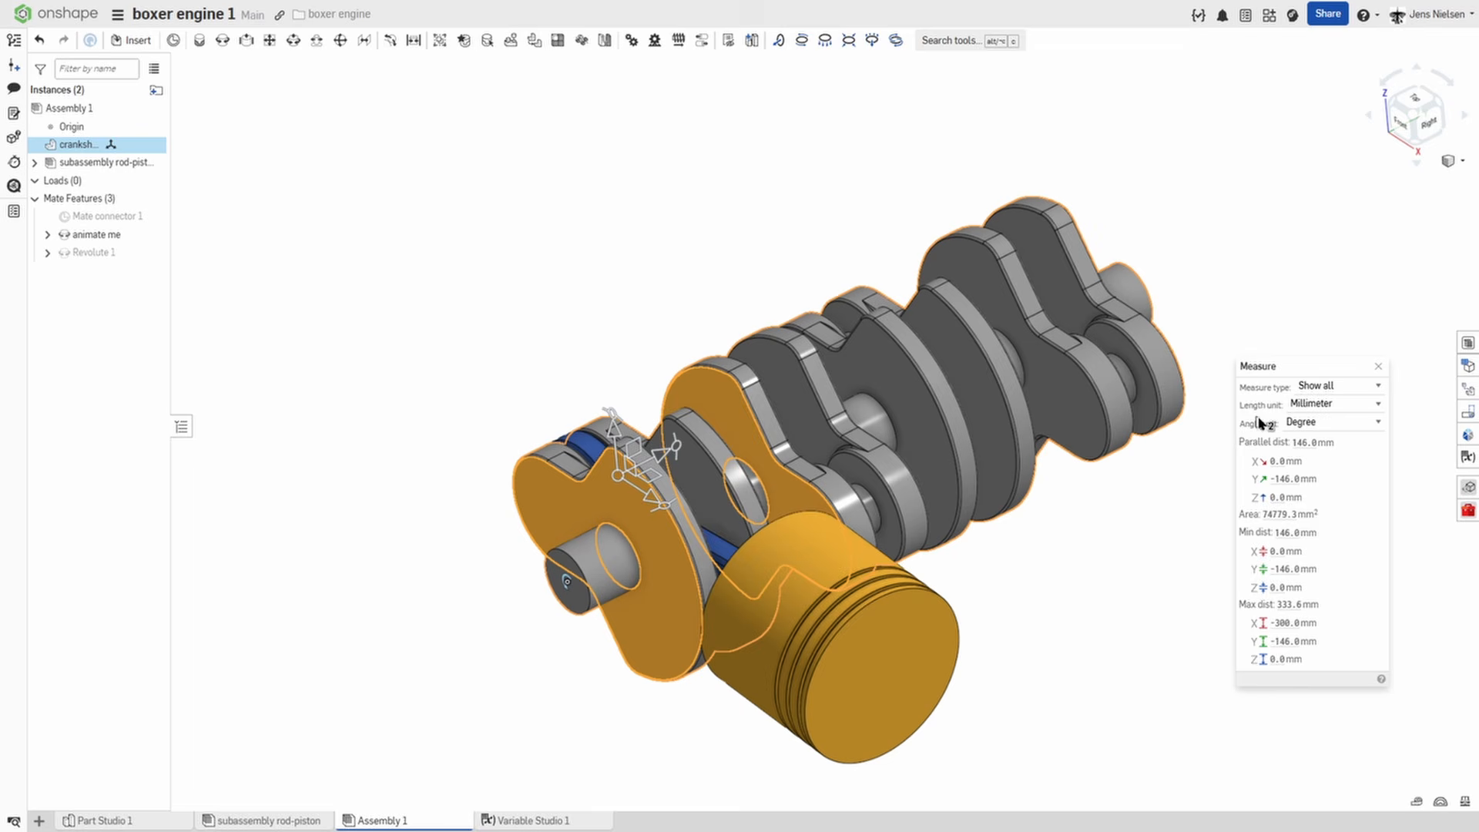
pyautogui.click(1378, 367)
pyautogui.click(644, 202)
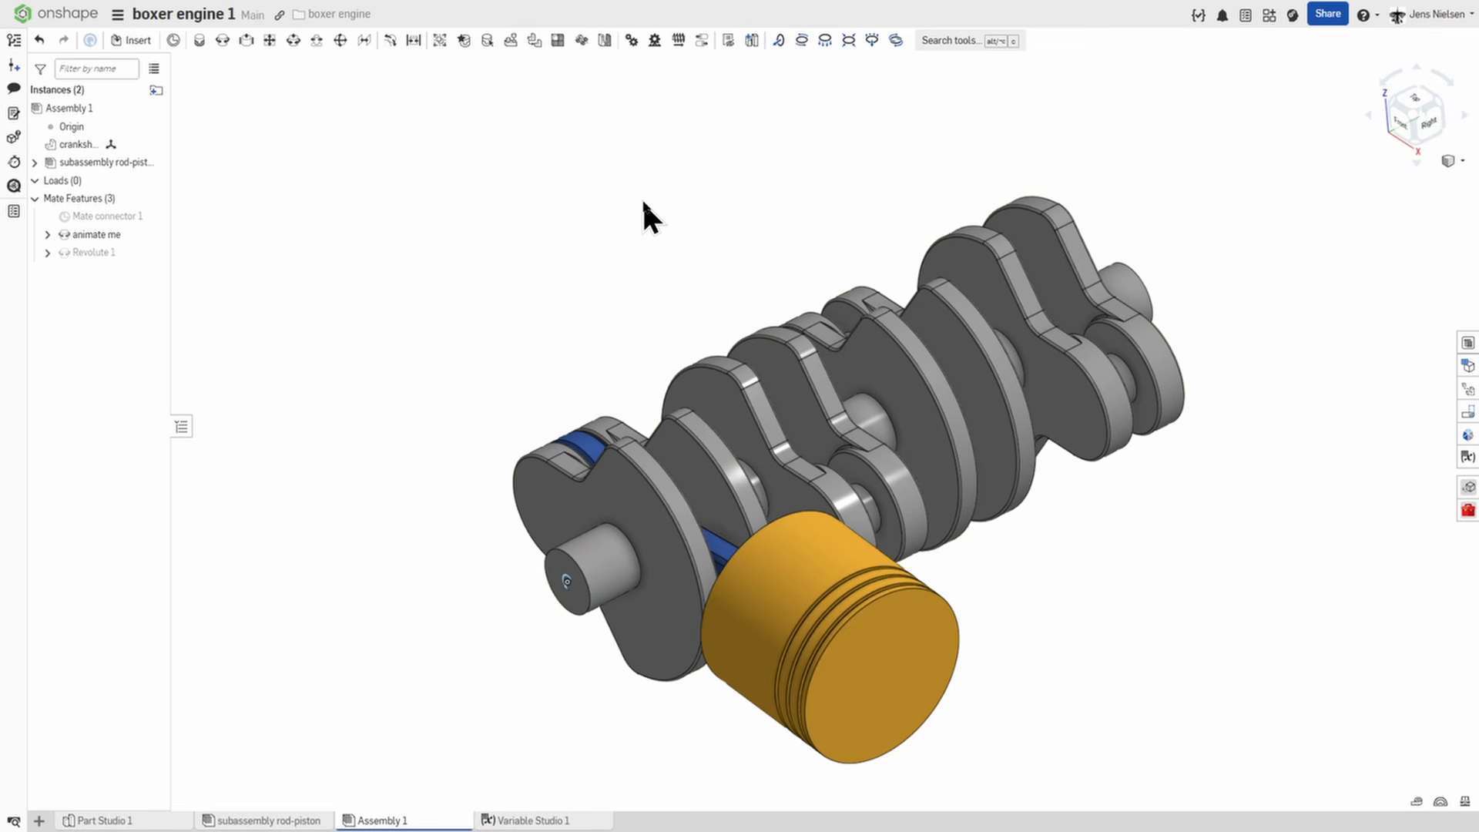
pyautogui.moveTo(643, 202); pyautogui.dragTo(476, 135, button='right')
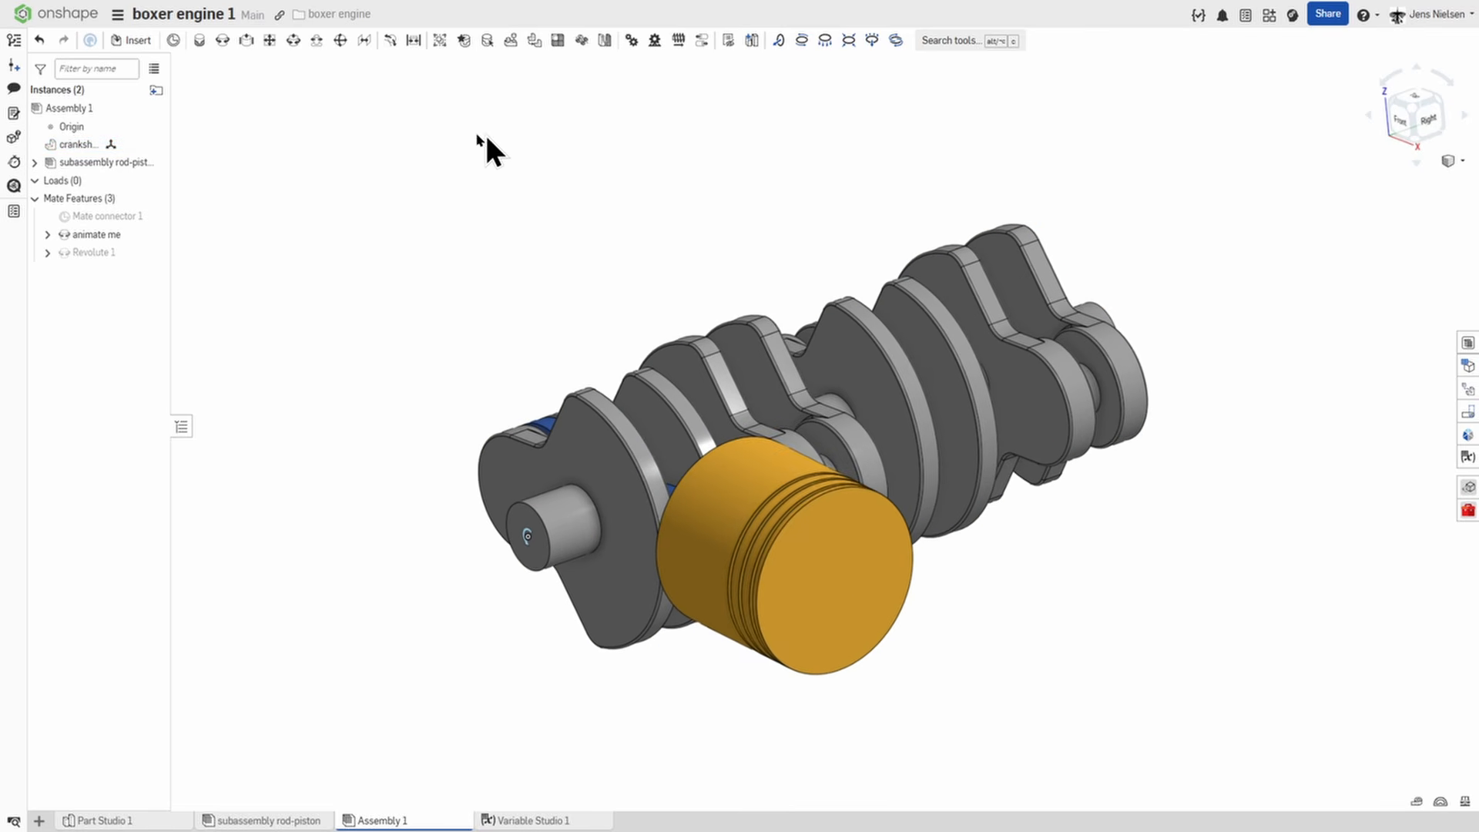
pyautogui.click(247, 42)
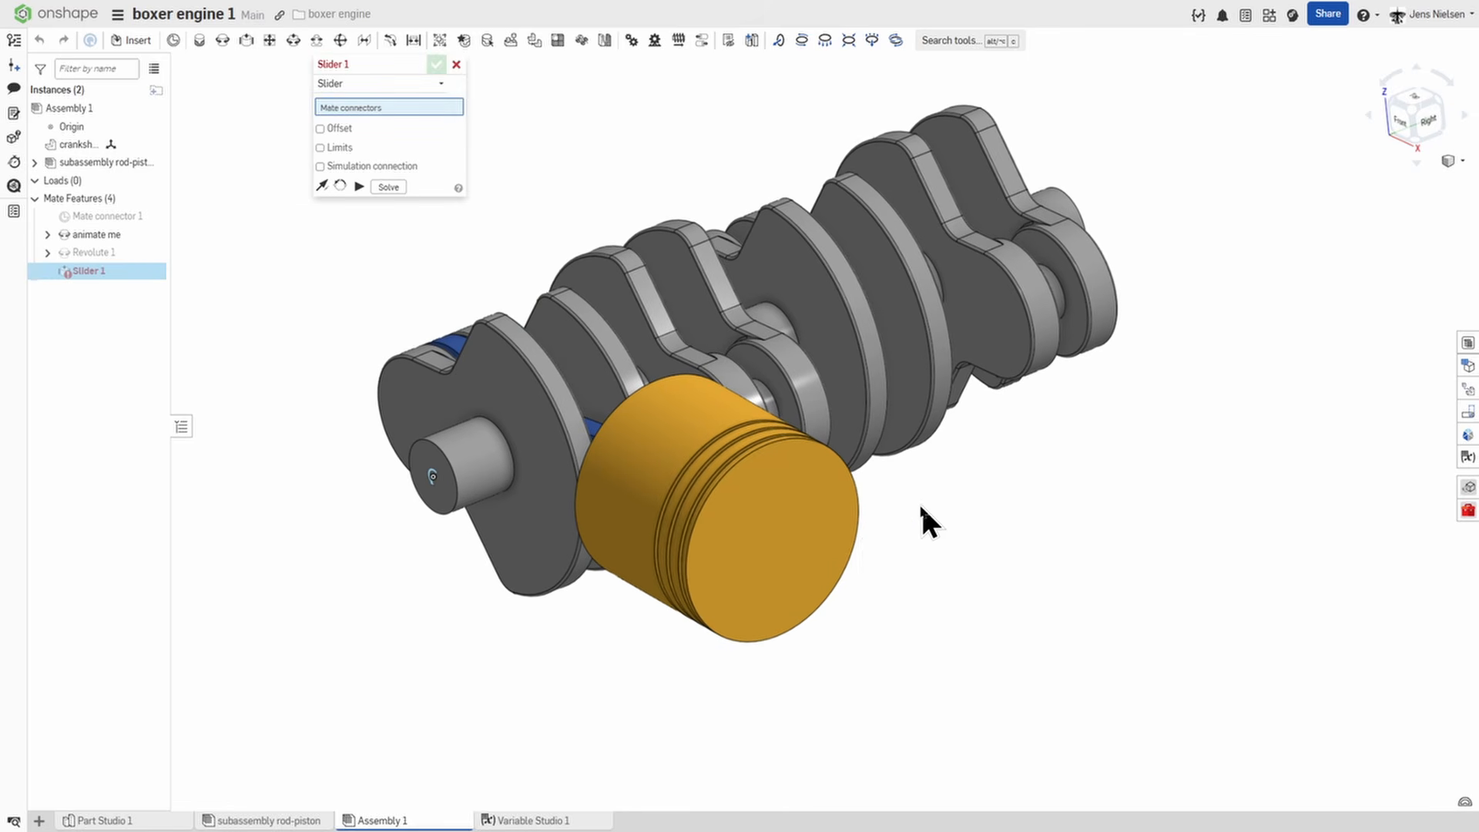
pyautogui.click(857, 539)
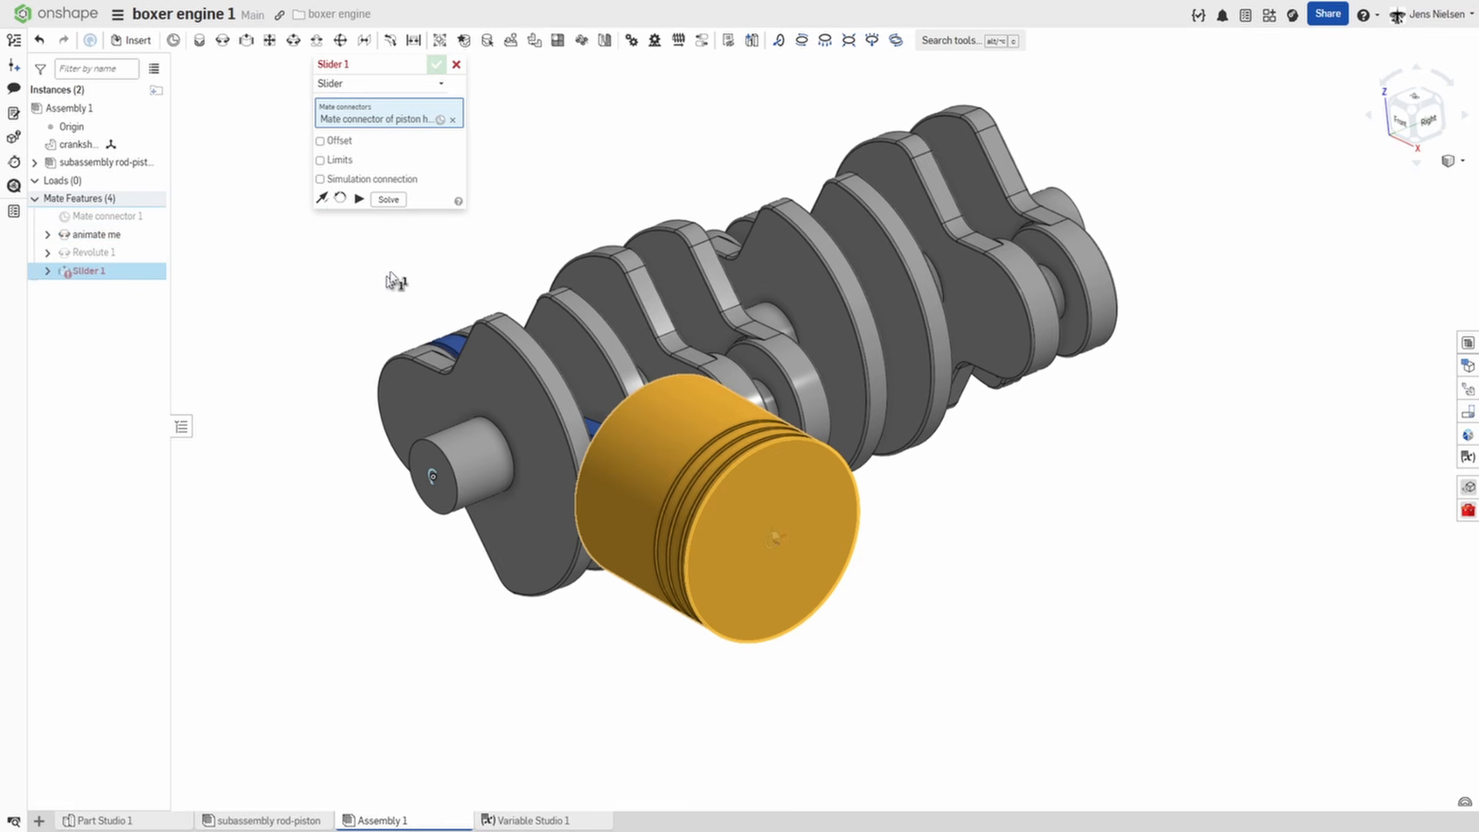
pyautogui.click(456, 63)
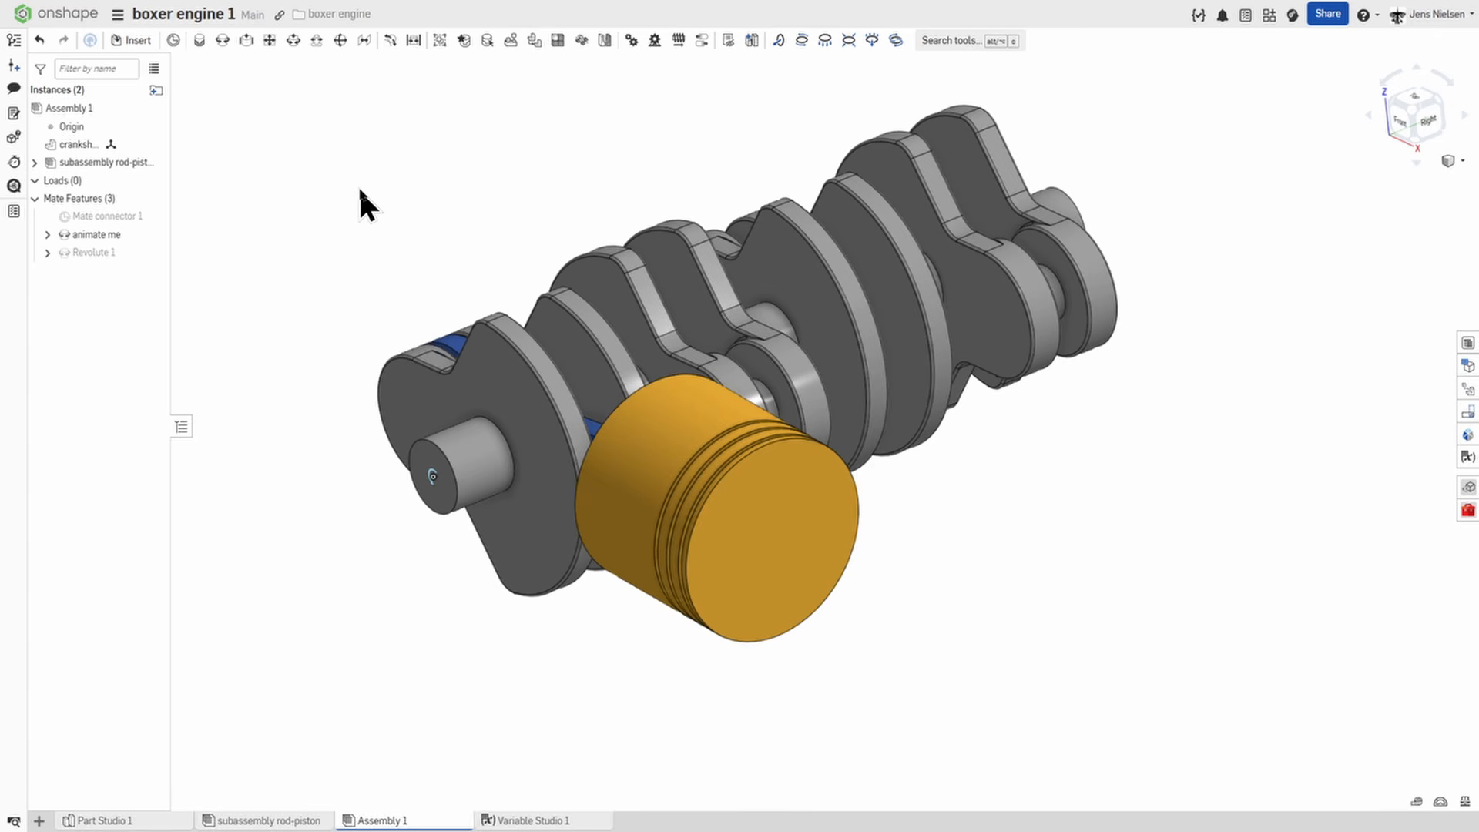
# Add a mate connector on the origin's Z axis at the crankshaft's front end, rotated 90 degrees about Y.
pyautogui.click(175, 42)
pyautogui.scroll(3, 329, 350)
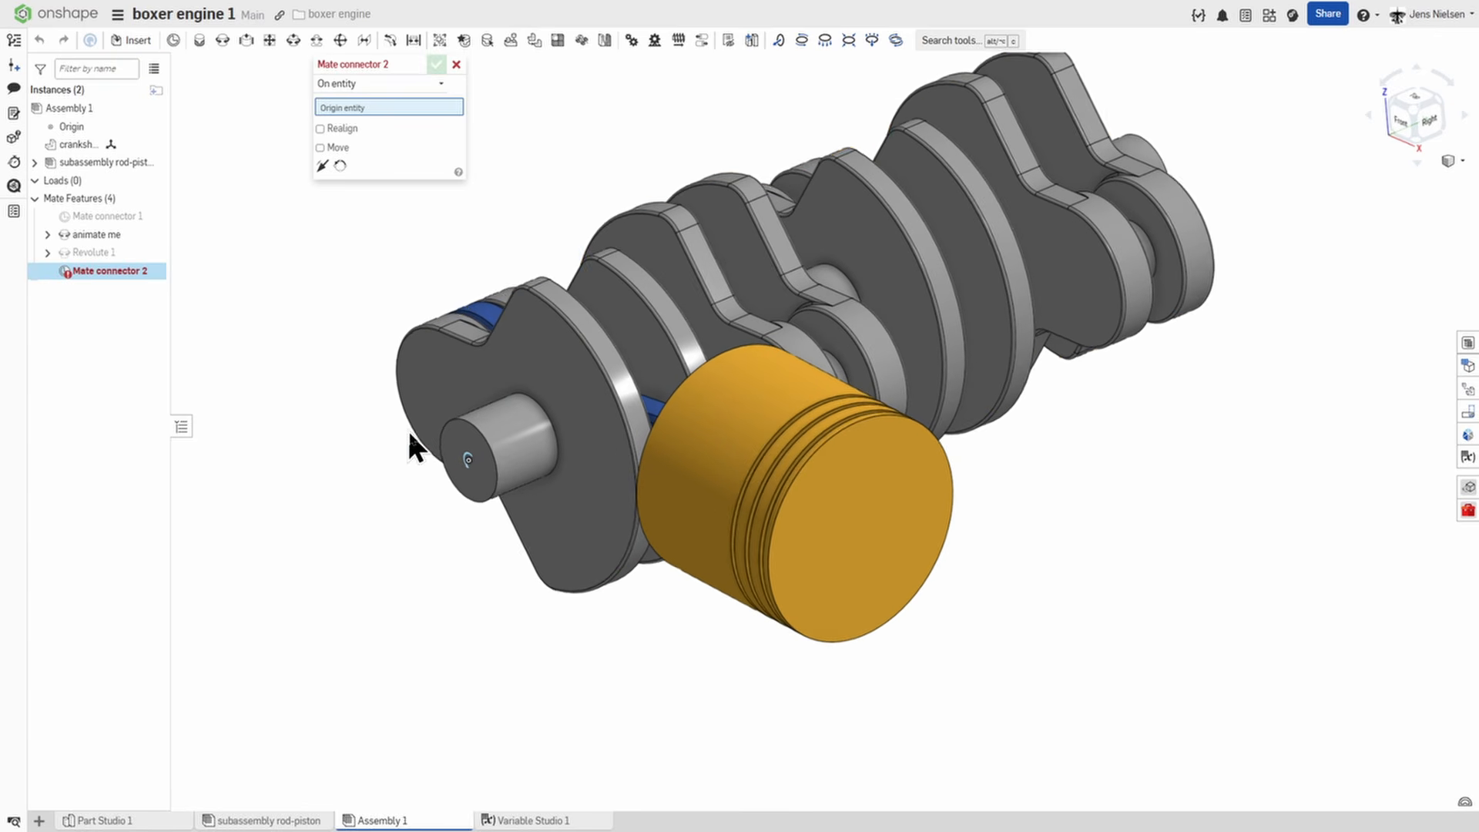
pyautogui.click(469, 461)
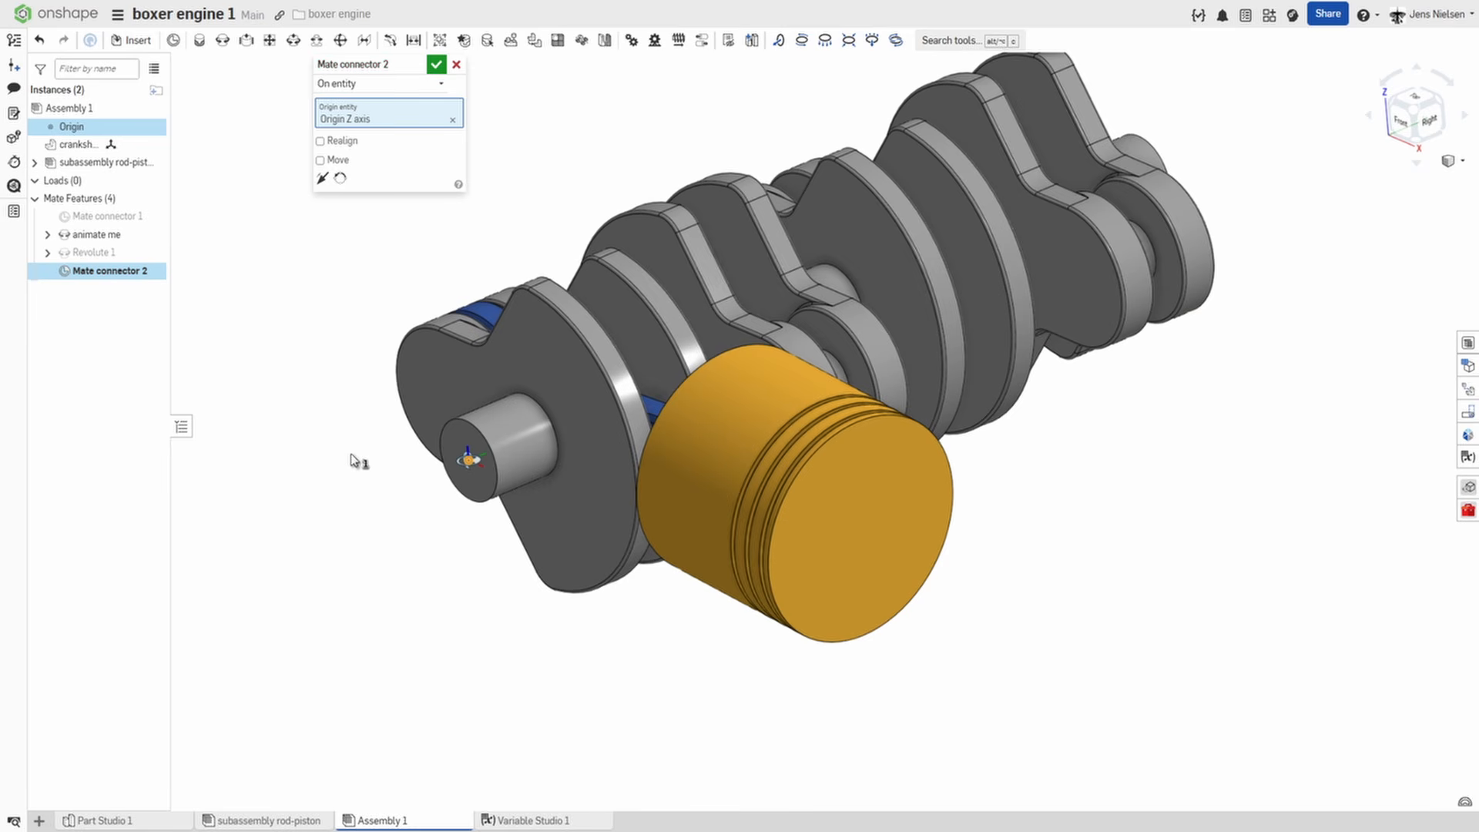
pyautogui.click(320, 161)
pyautogui.click(439, 234)
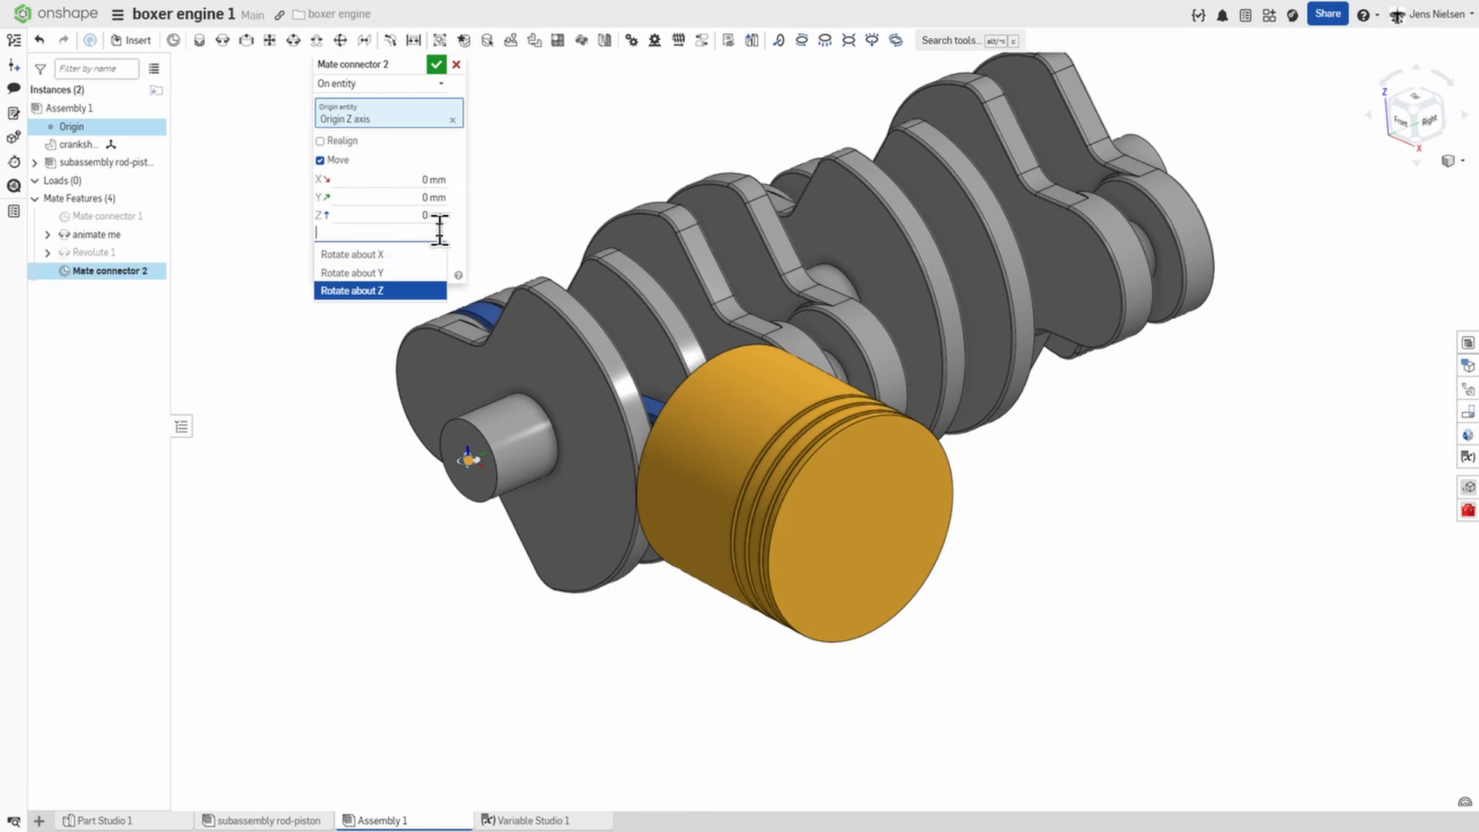
pyautogui.click(406, 268)
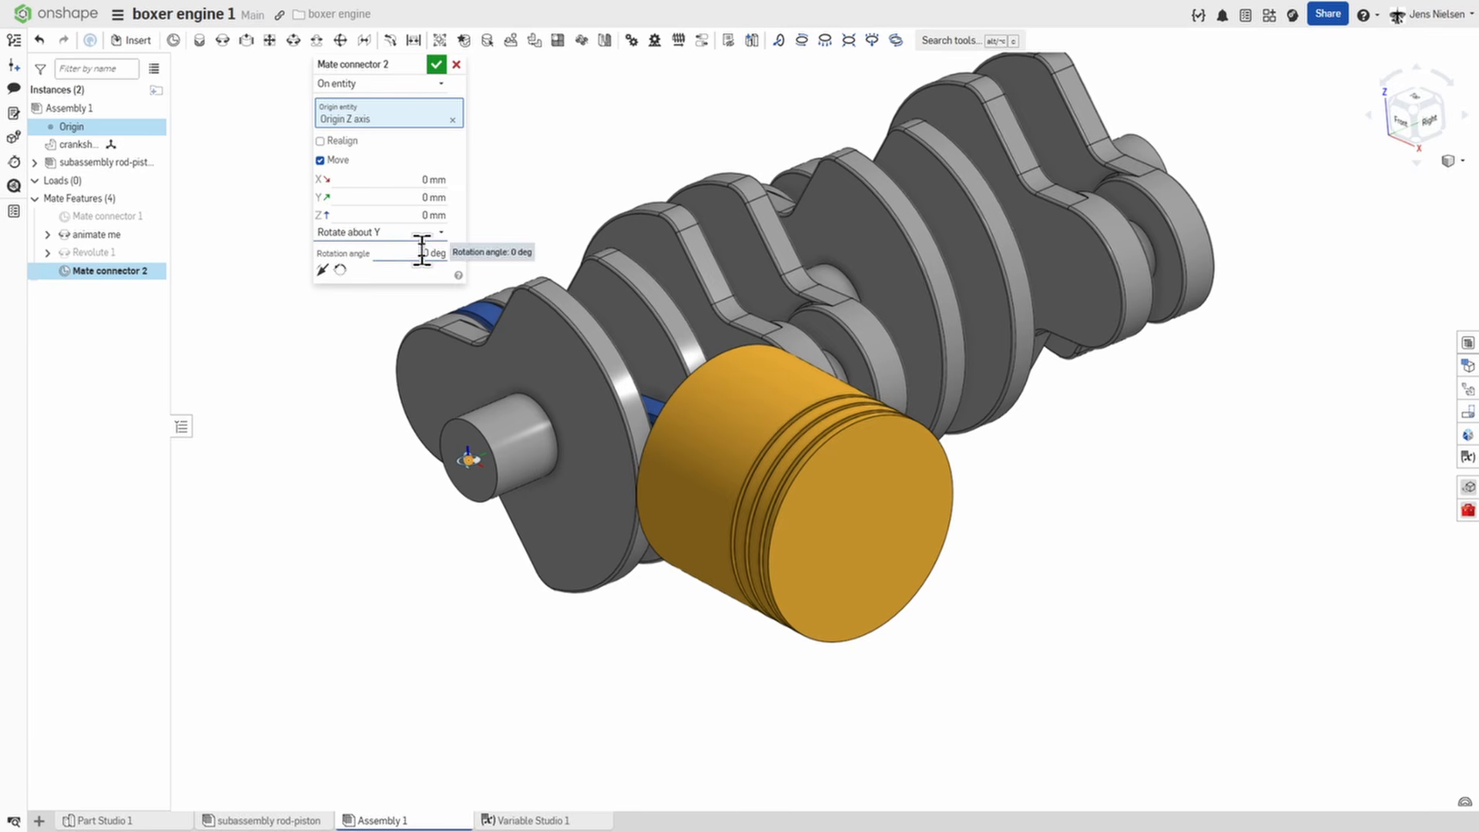
pyautogui.click(423, 253)
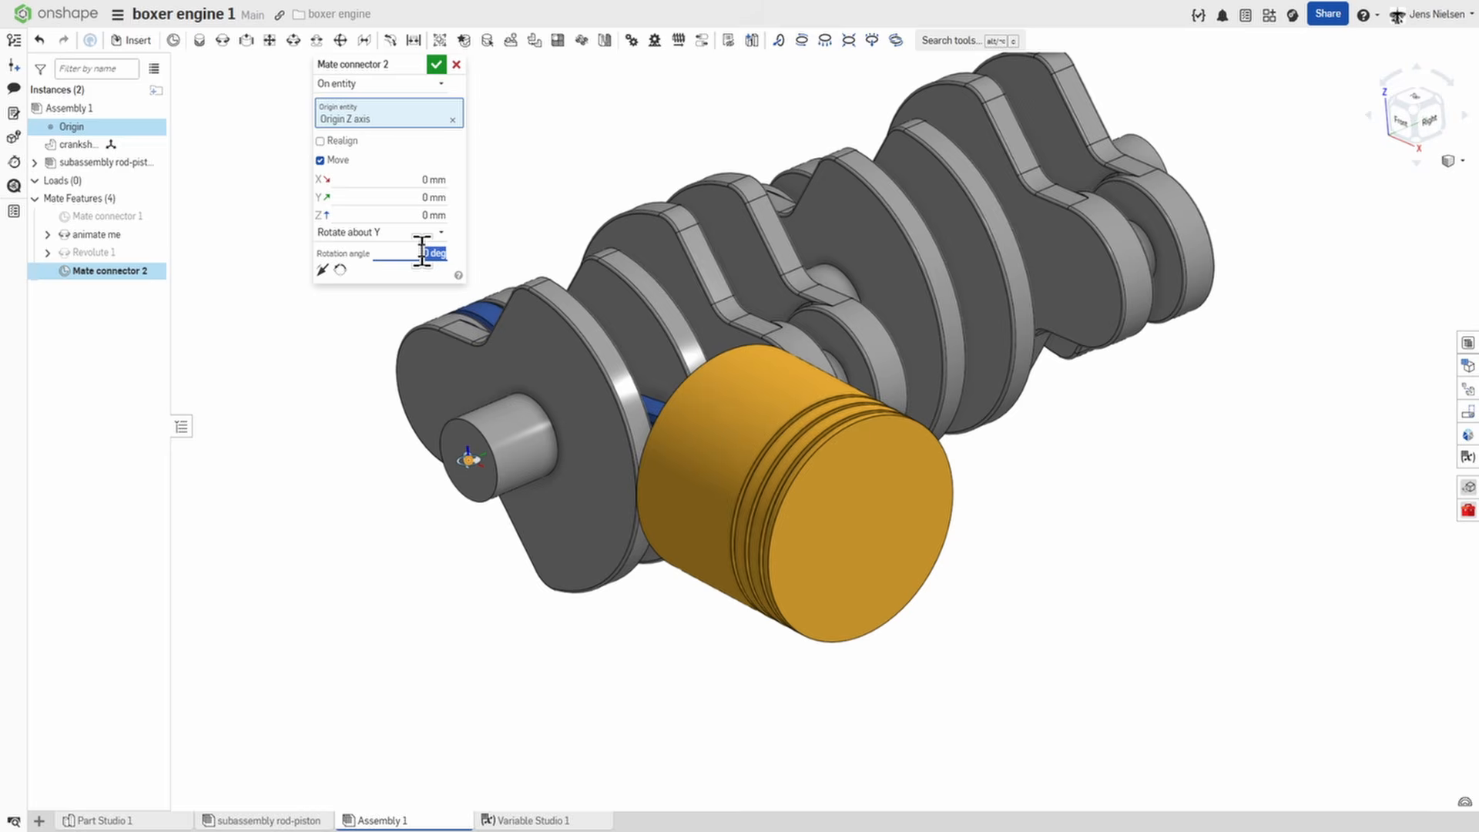
pyautogui.write('90')
pyautogui.press('Return')
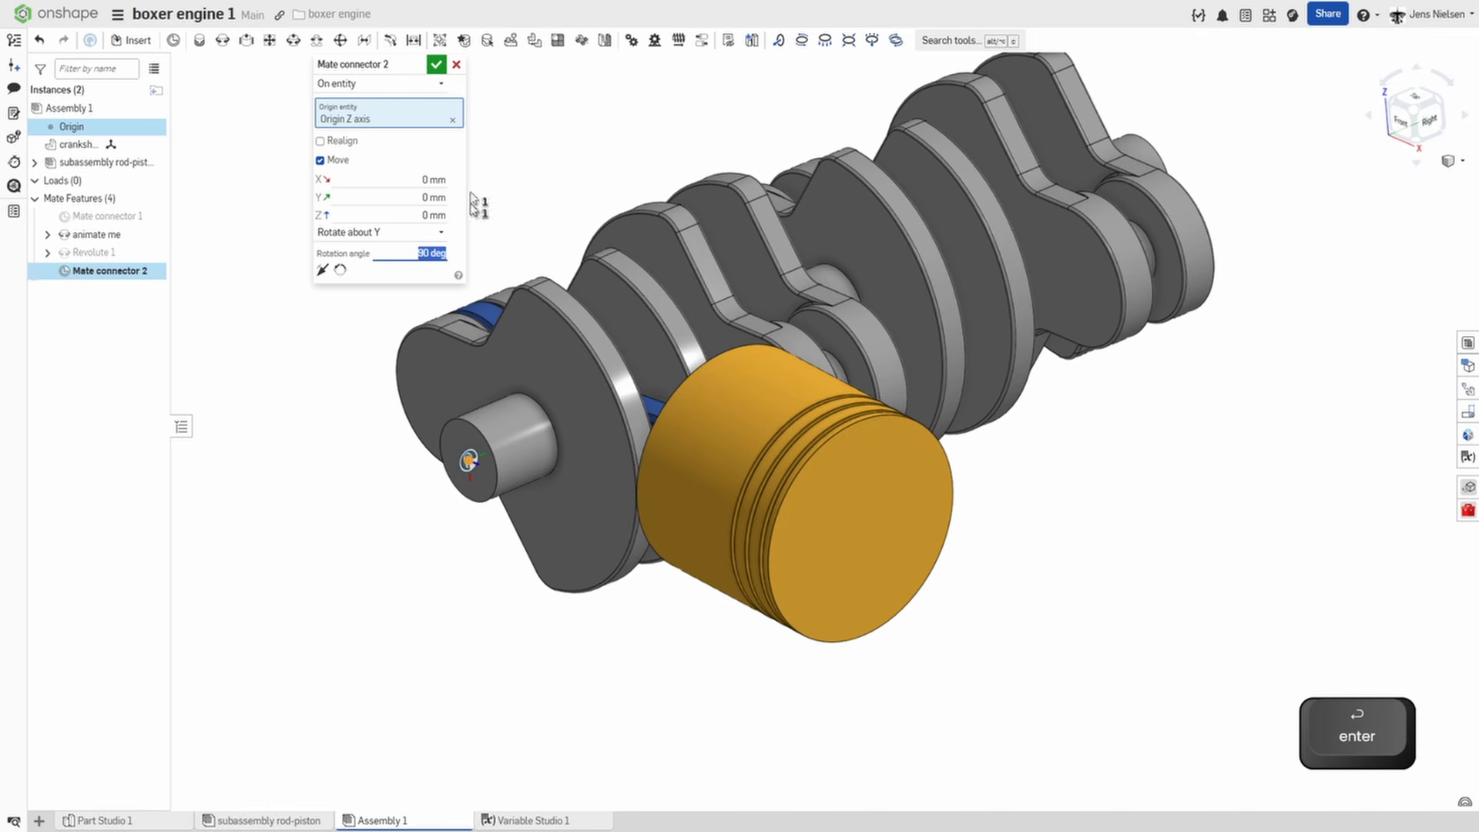
pyautogui.click(436, 66)
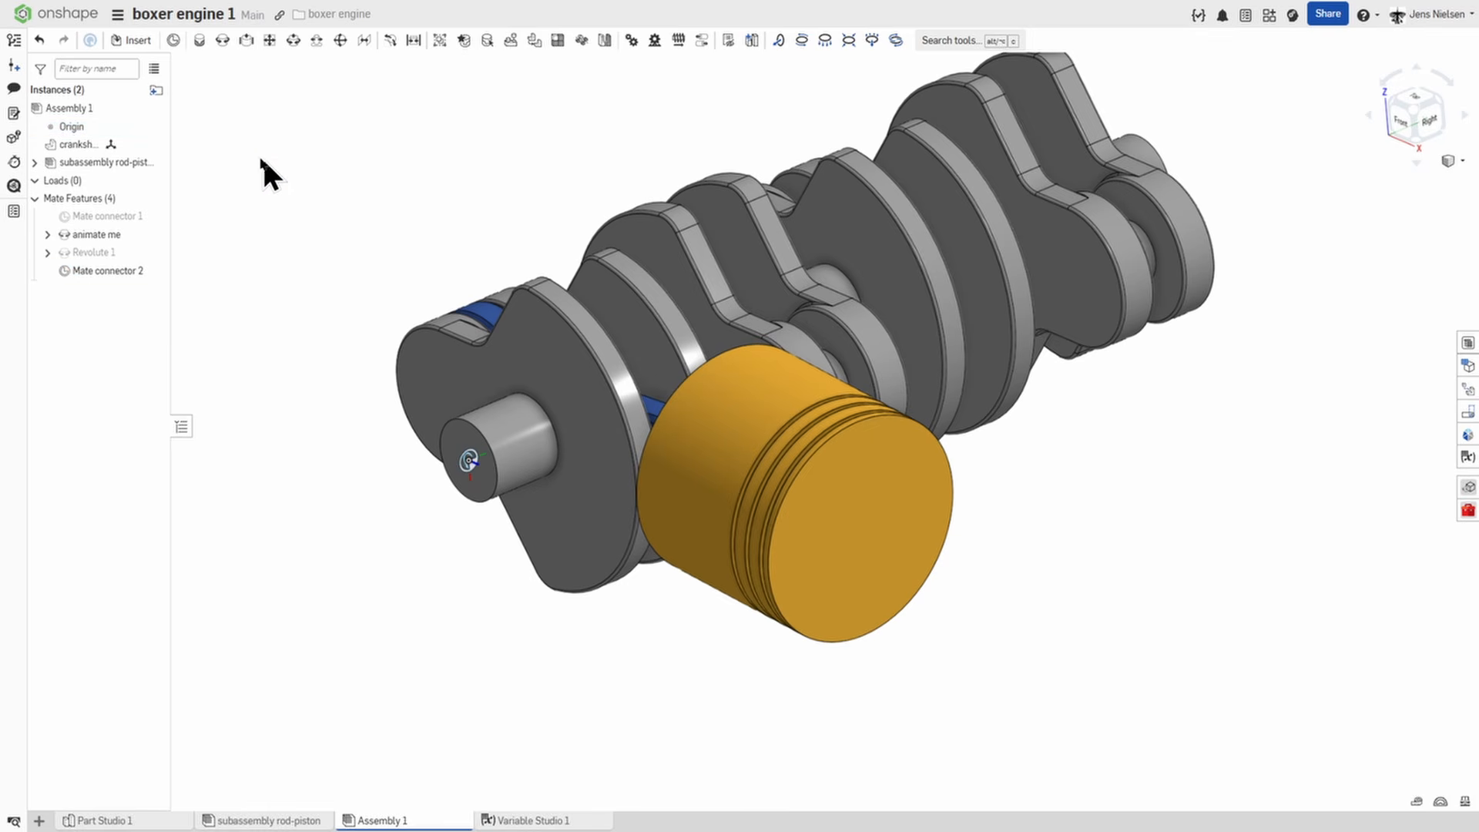
# Add a slider mate between the piston's crown face and Mate connector 2 of the origin.
pyautogui.click(152, 144)
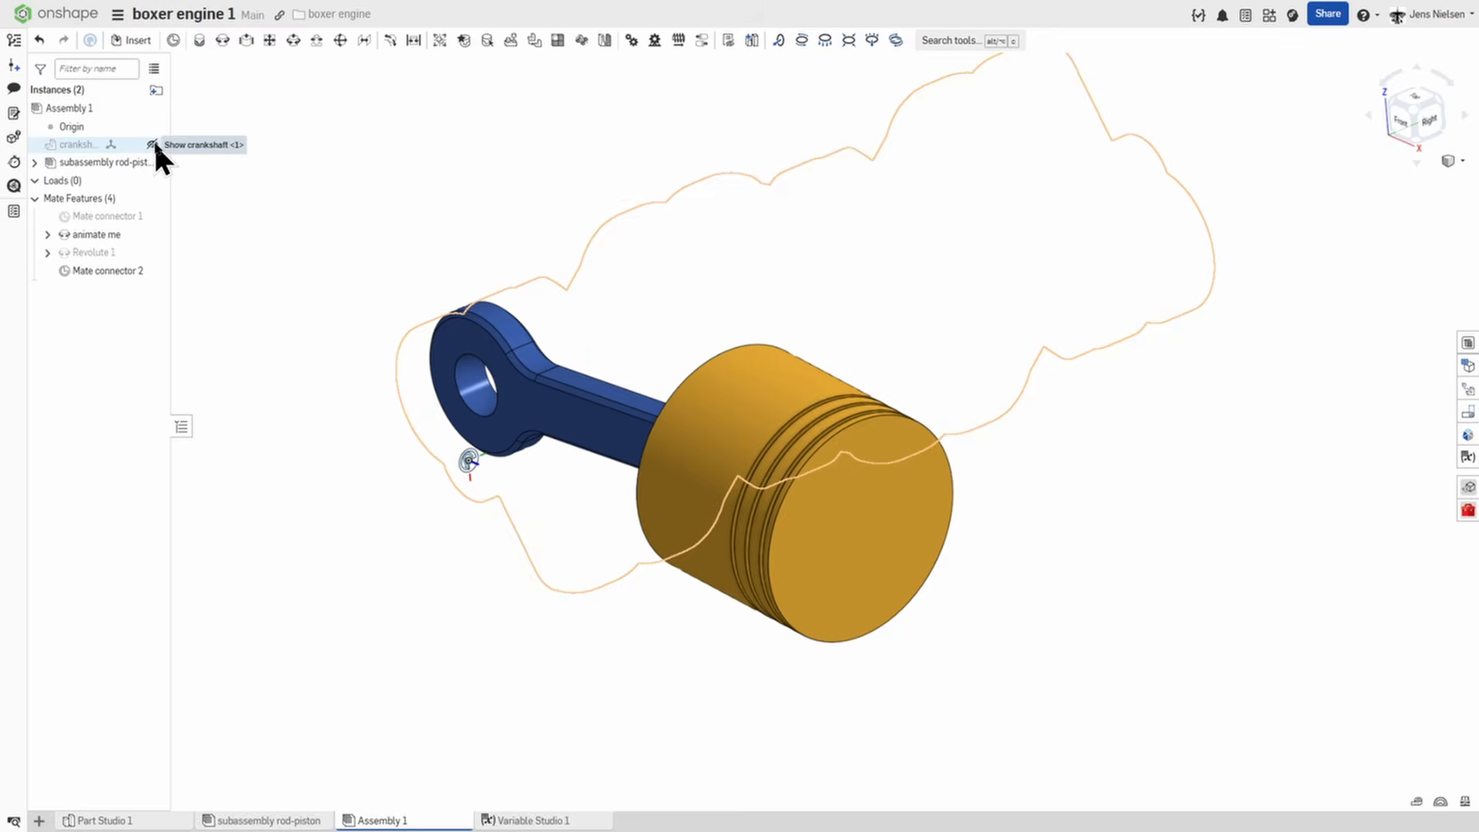
pyautogui.click(154, 142)
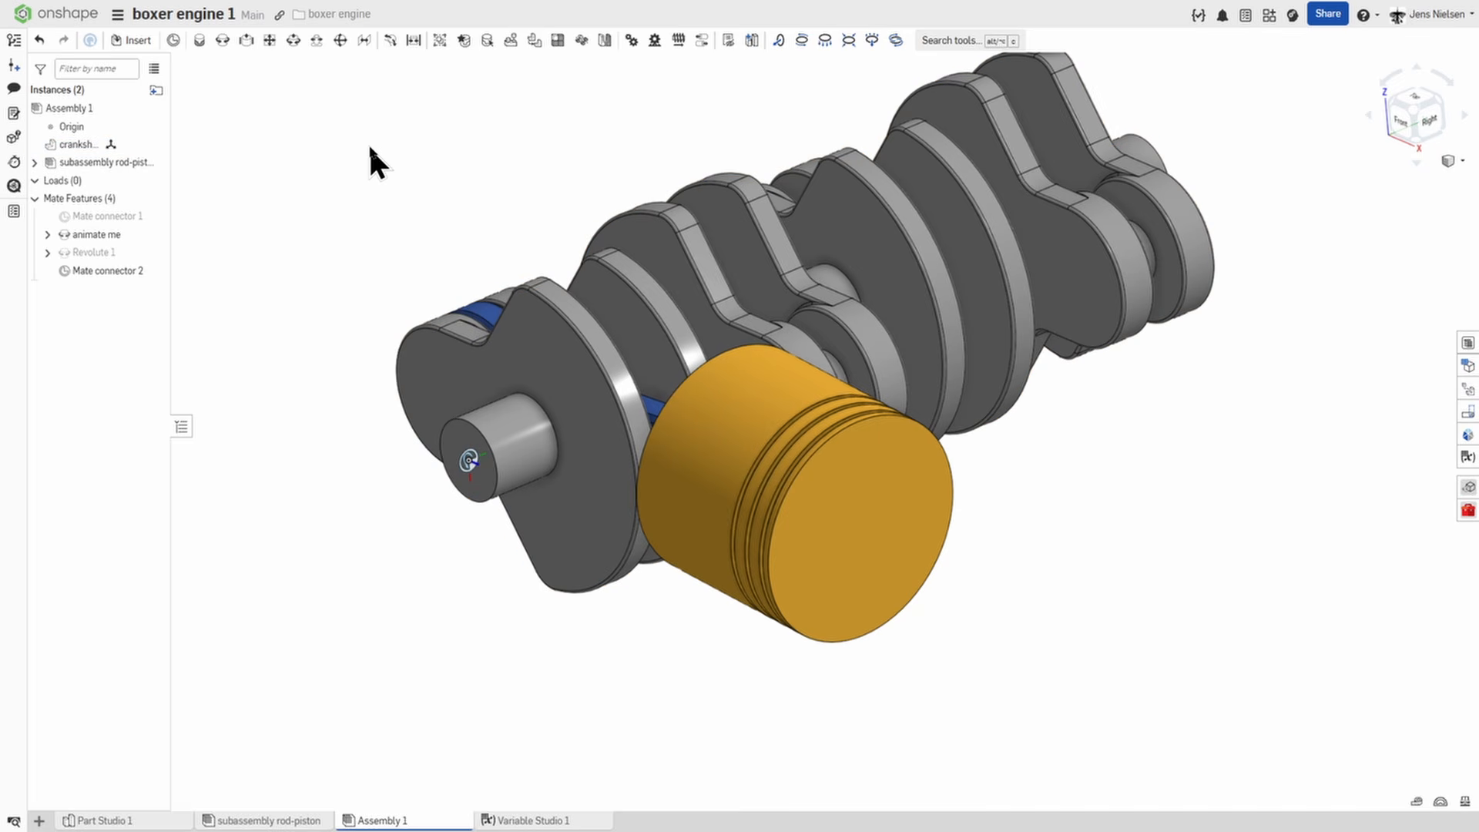
pyautogui.click(246, 41)
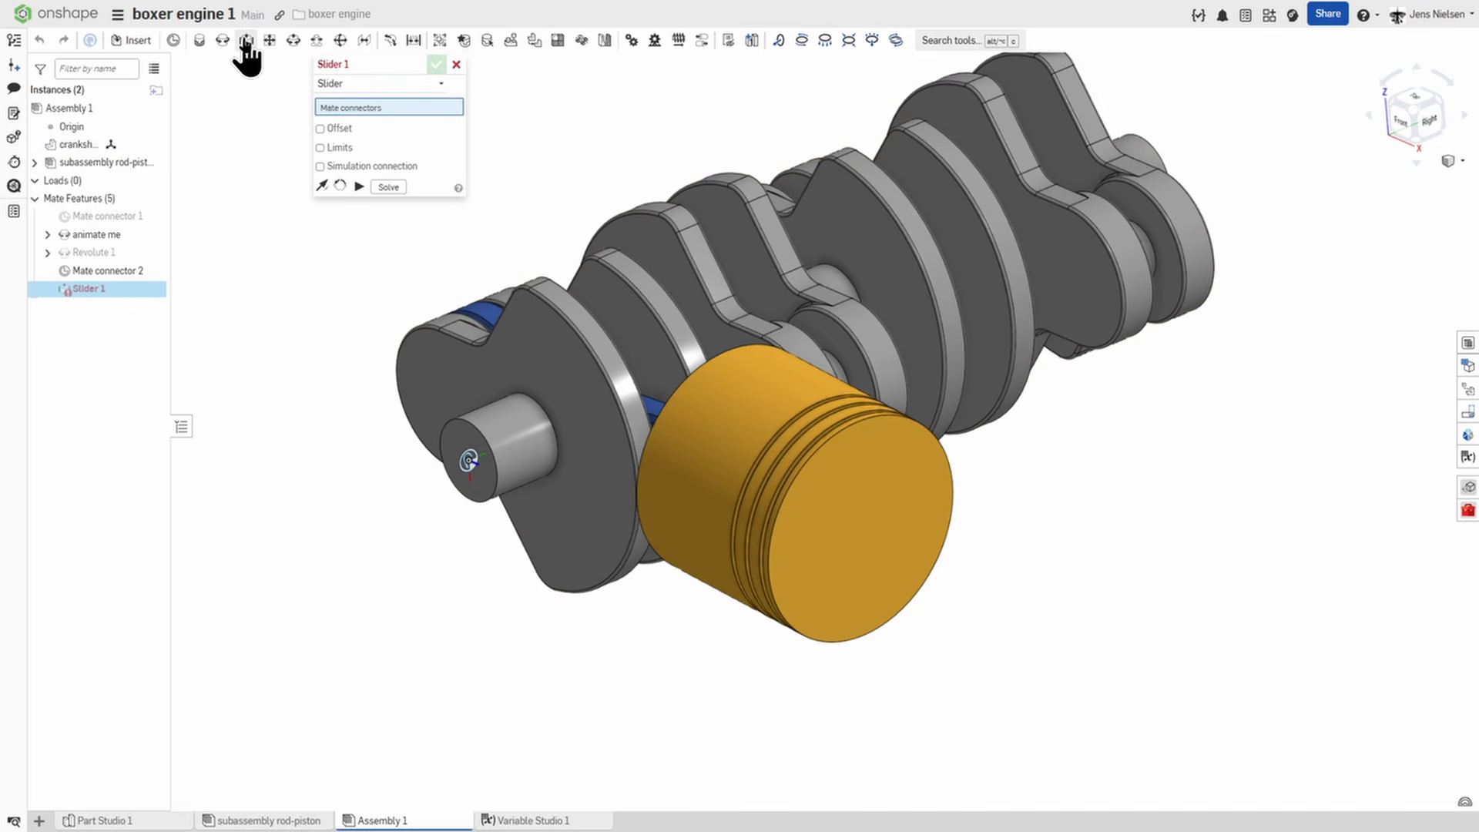
pyautogui.click(953, 514)
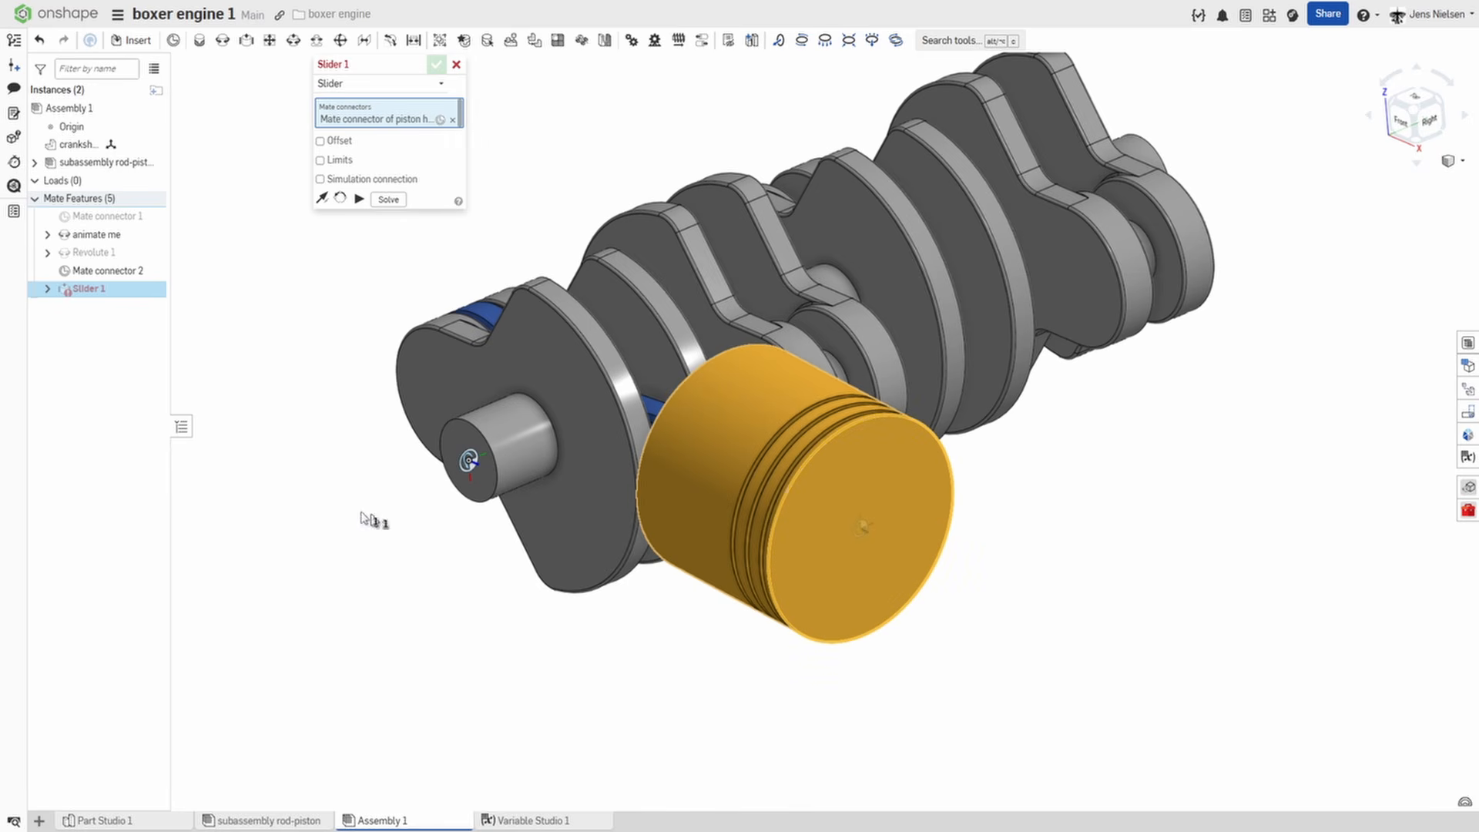
pyautogui.click(102, 273)
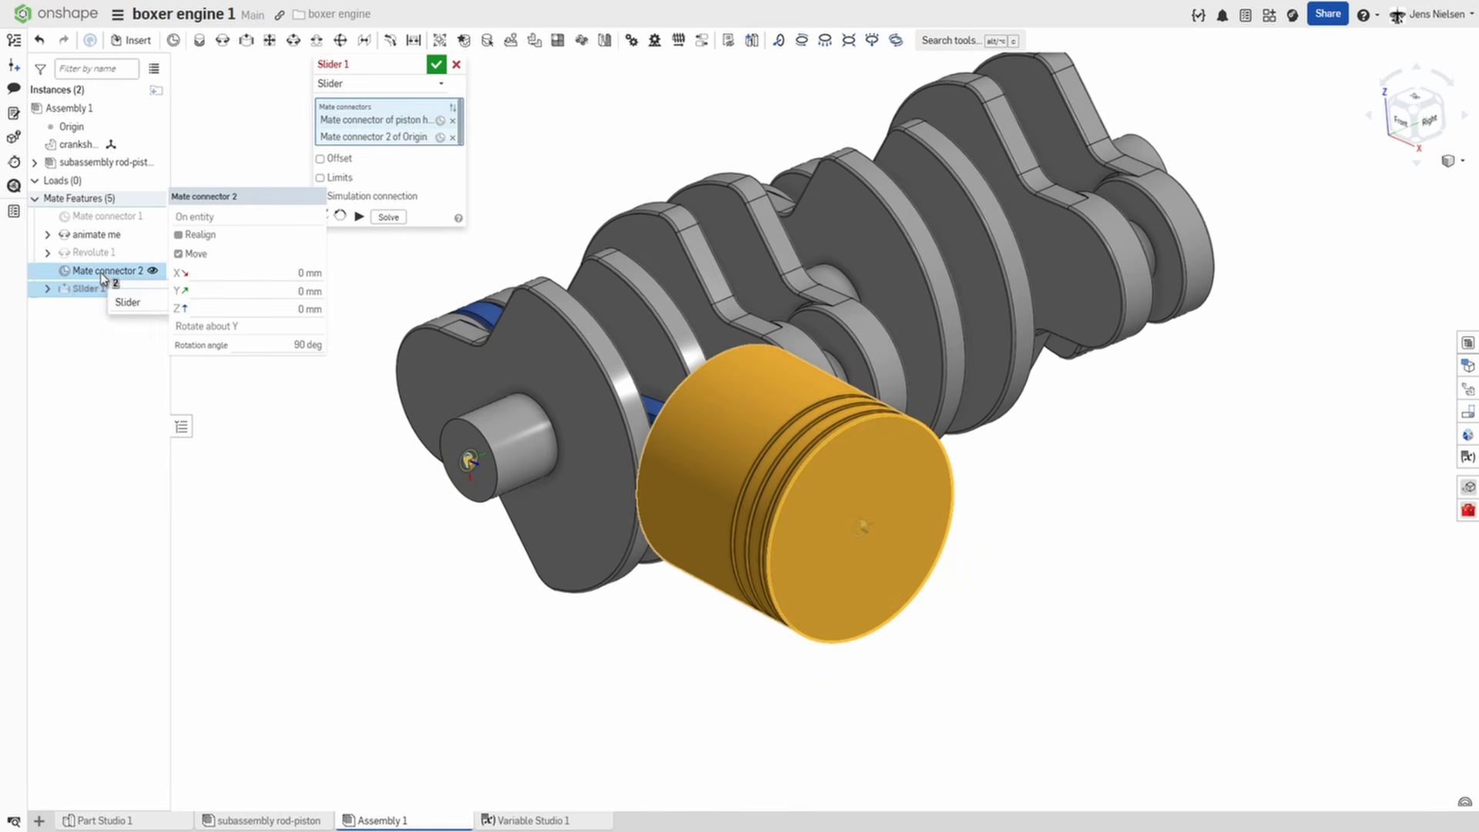
# Offset the slider mate by the #offset variable in X, solve the assembly and accept the mate.
pyautogui.click(320, 159)
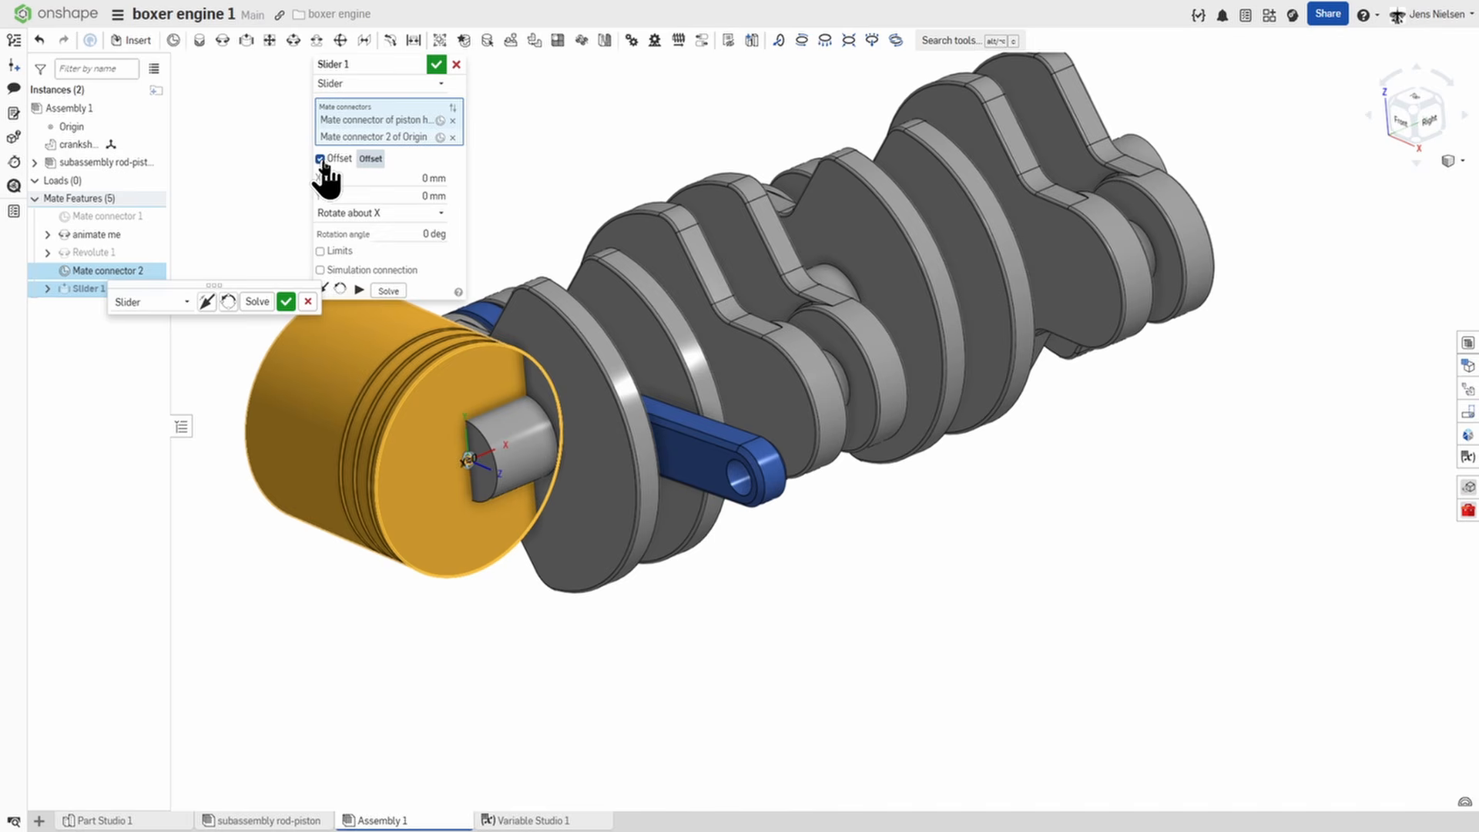
pyautogui.click(428, 178)
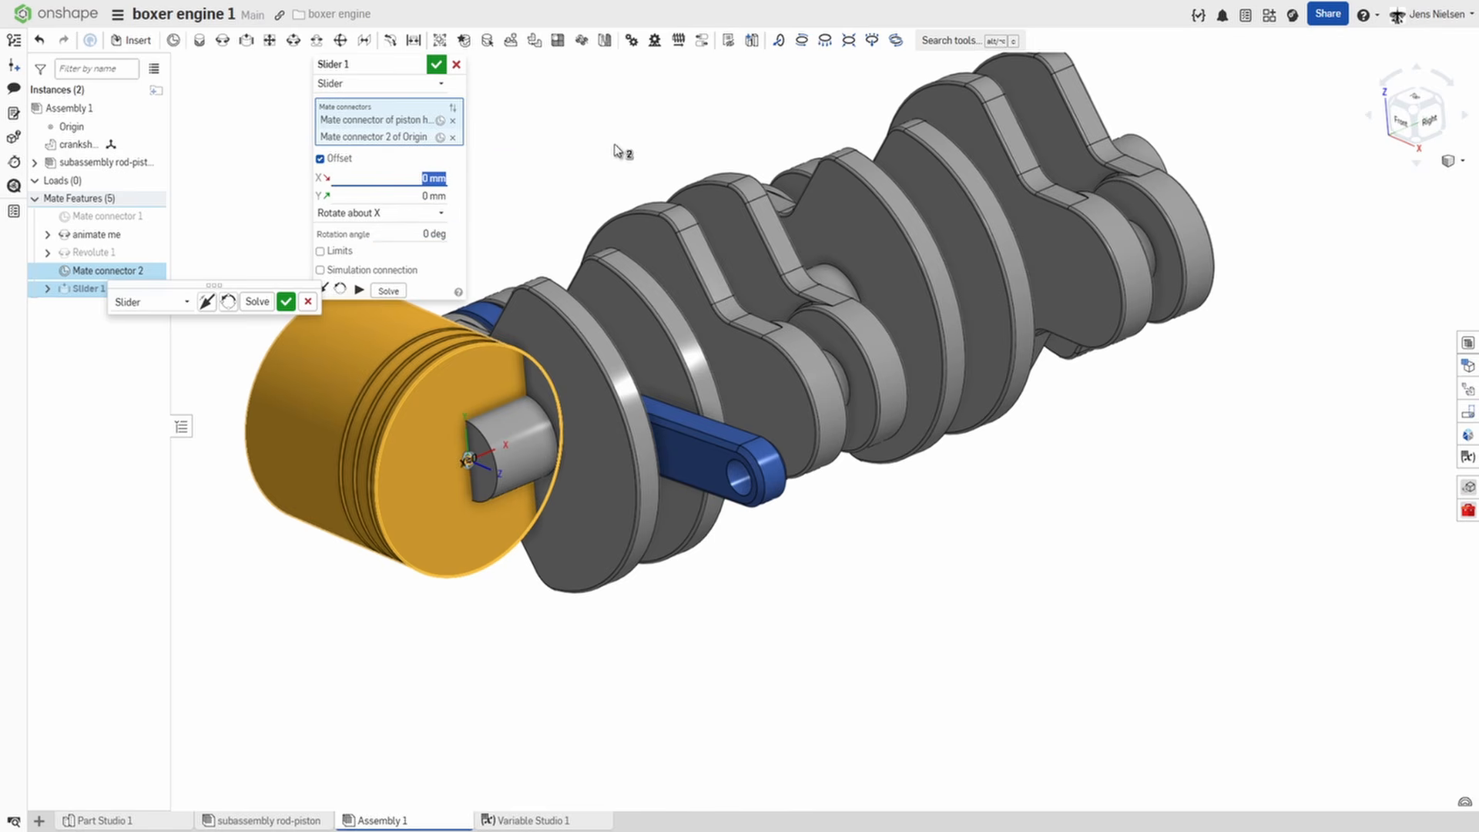
pyautogui.write('#offset')
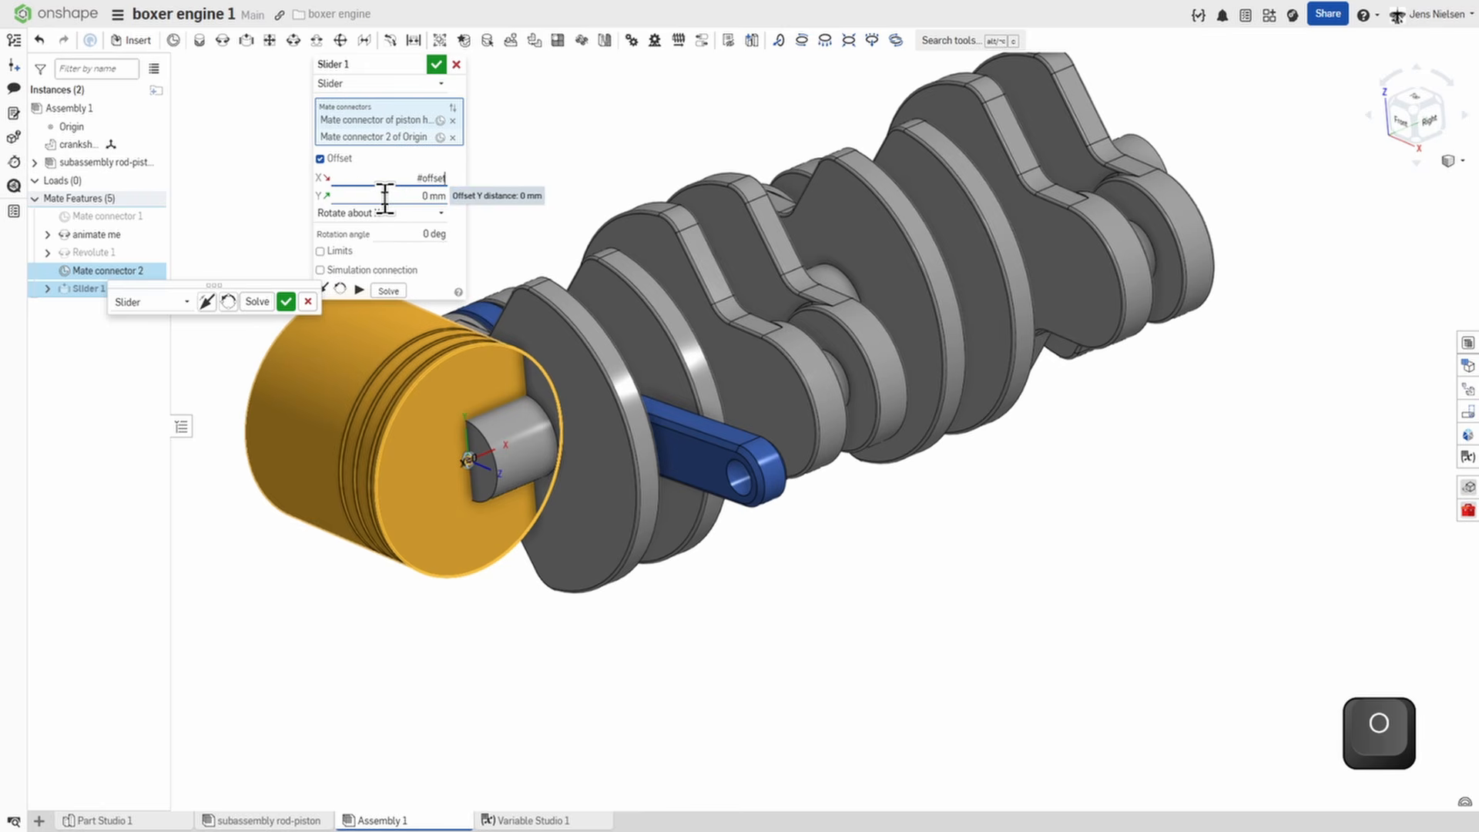
pyautogui.press('Return')
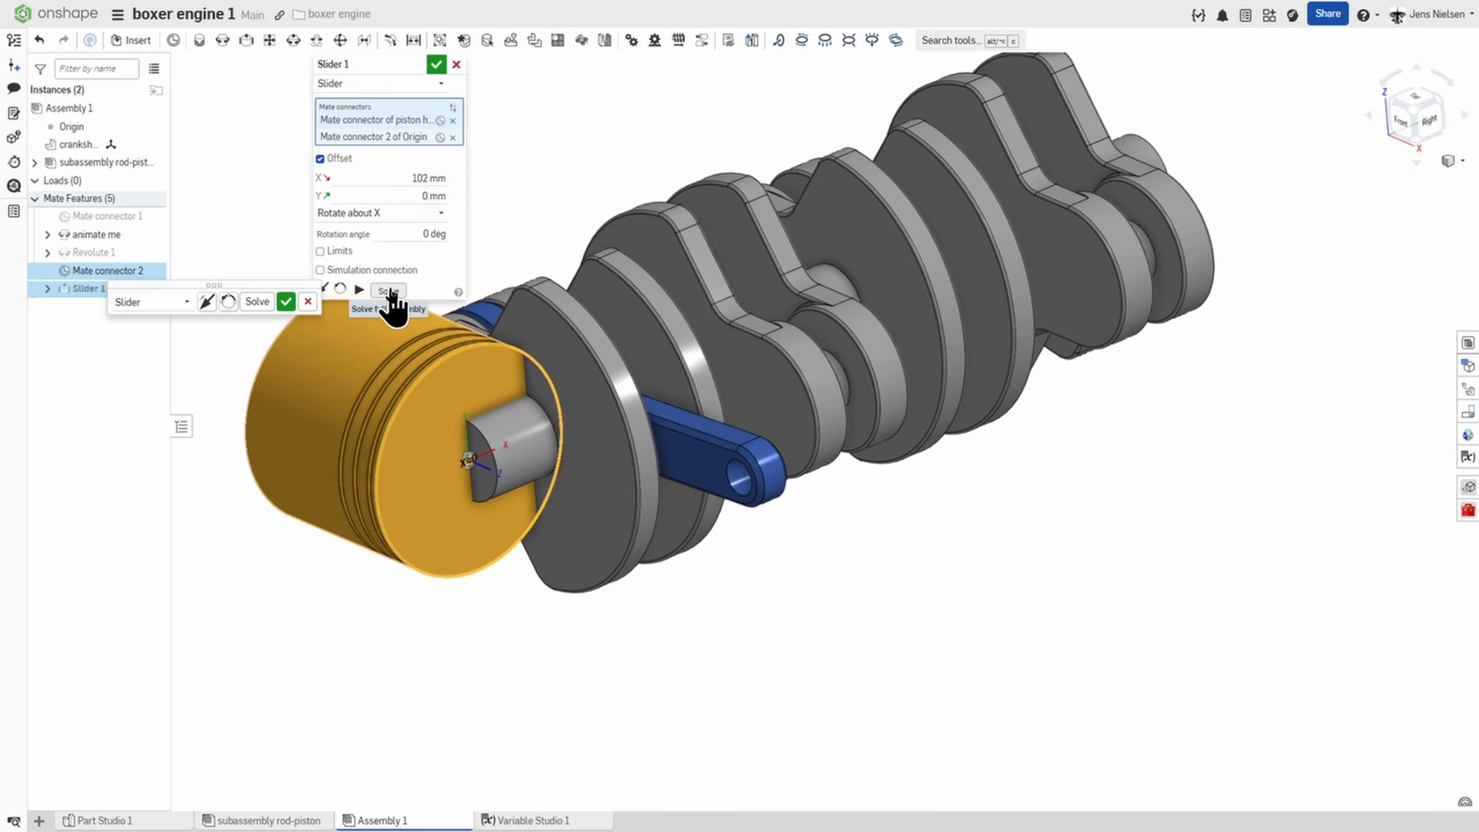
pyautogui.click(389, 291)
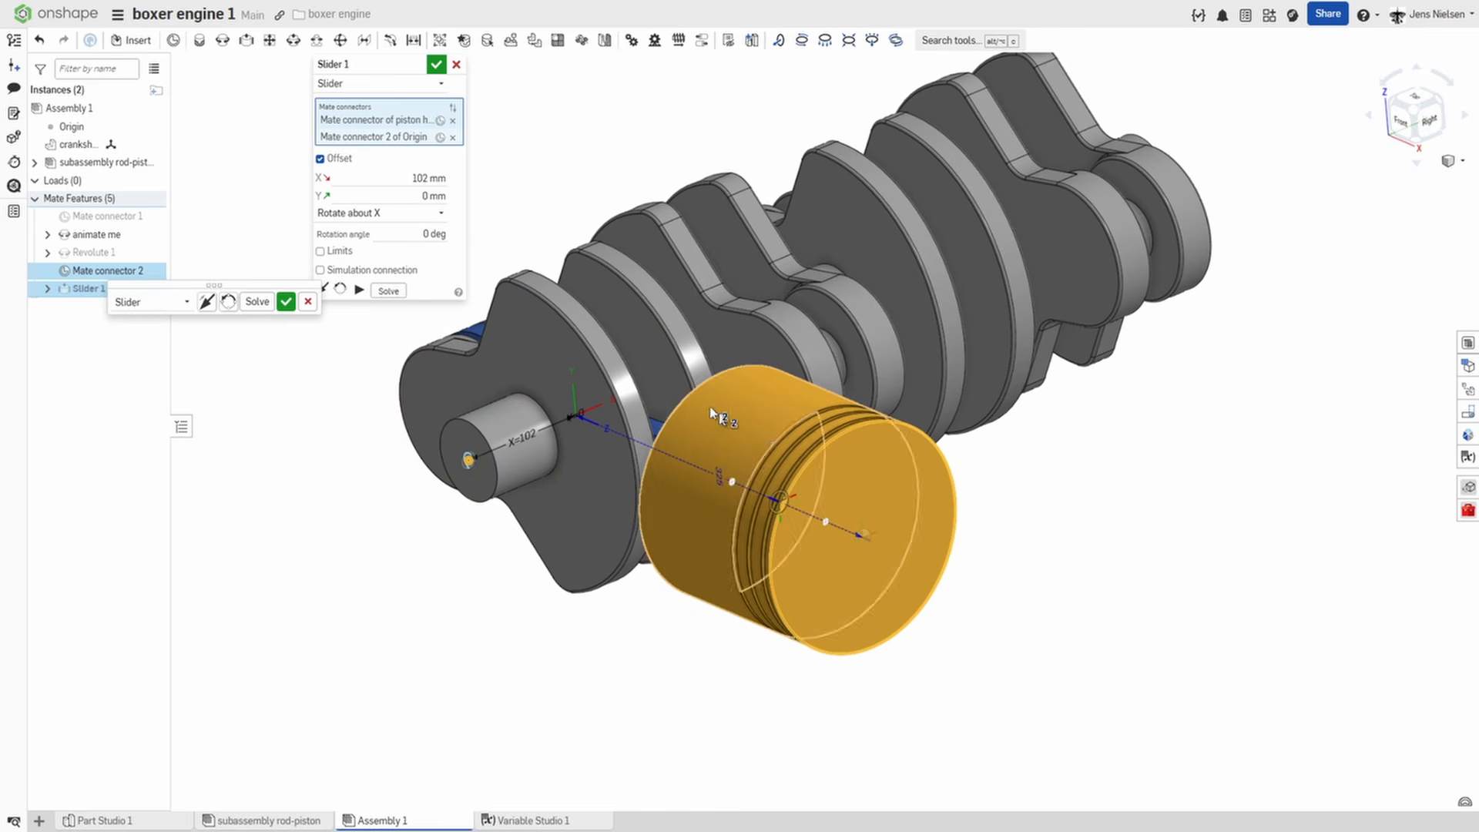
pyautogui.click(436, 66)
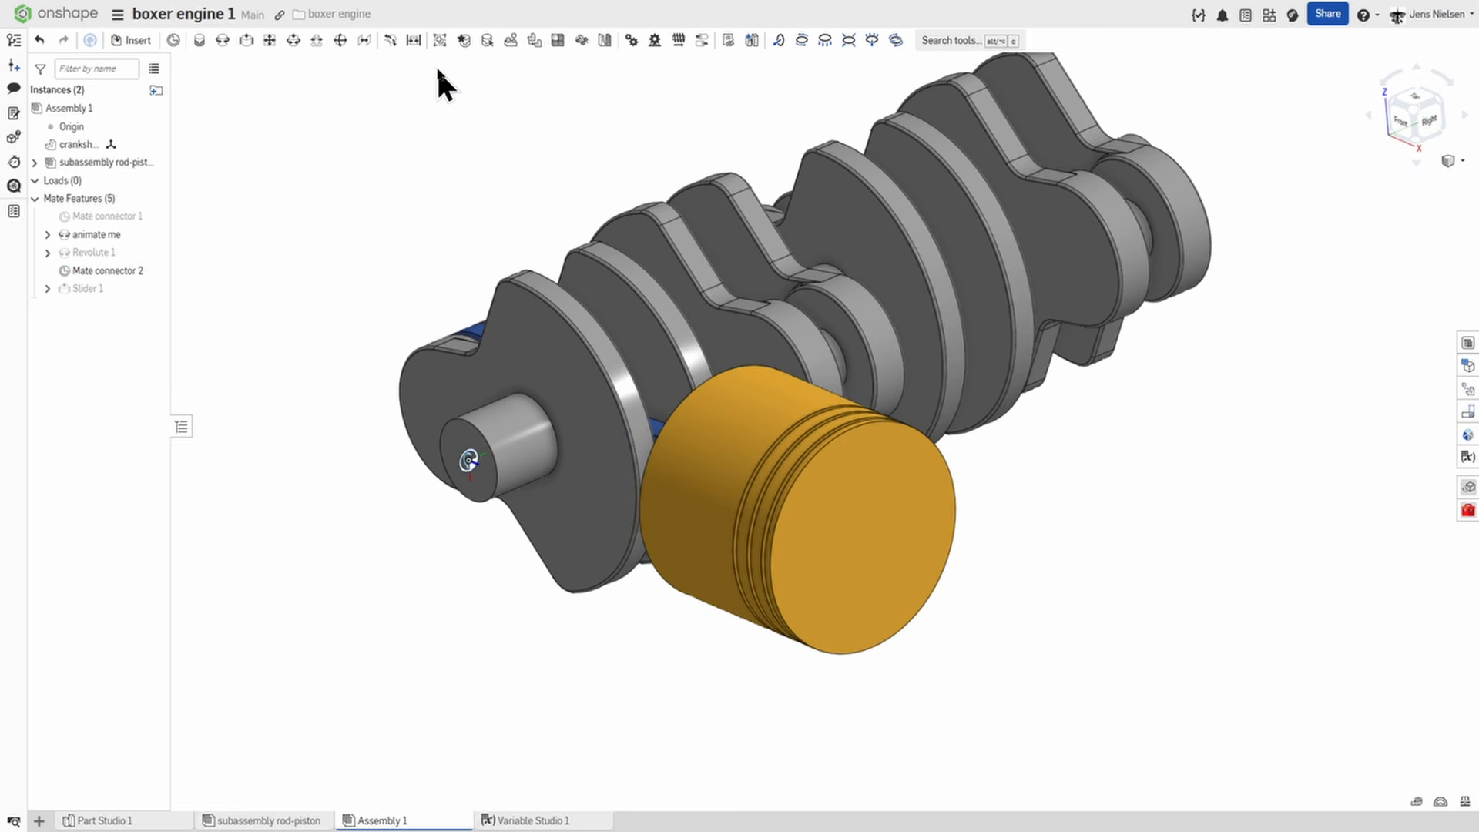
# Play the animation of the animate me mate to check the crankshaft and piston motion, and close it.
pyautogui.rightClick(112, 233)
pyautogui.click(188, 401)
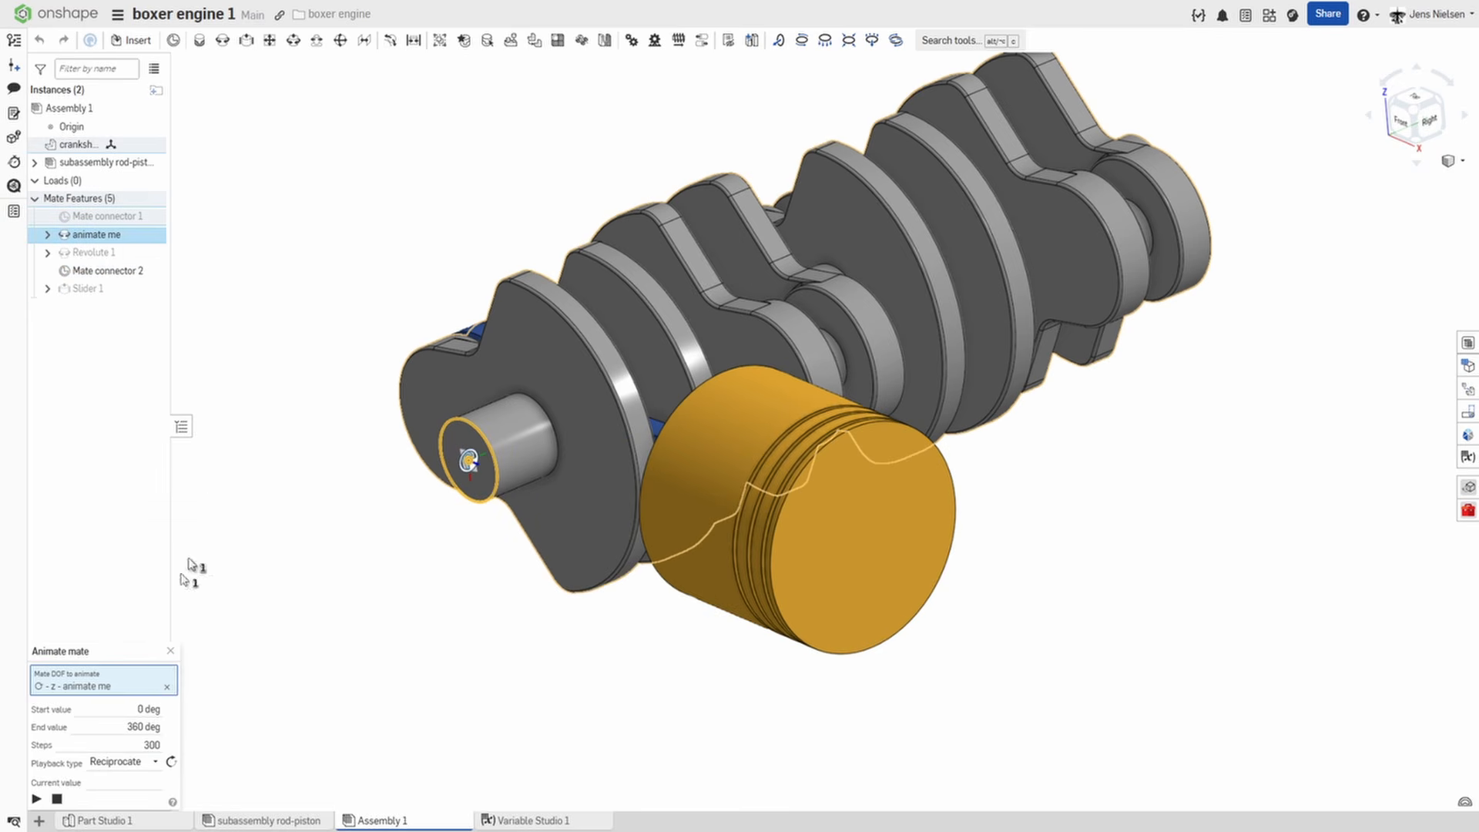
pyautogui.click(36, 799)
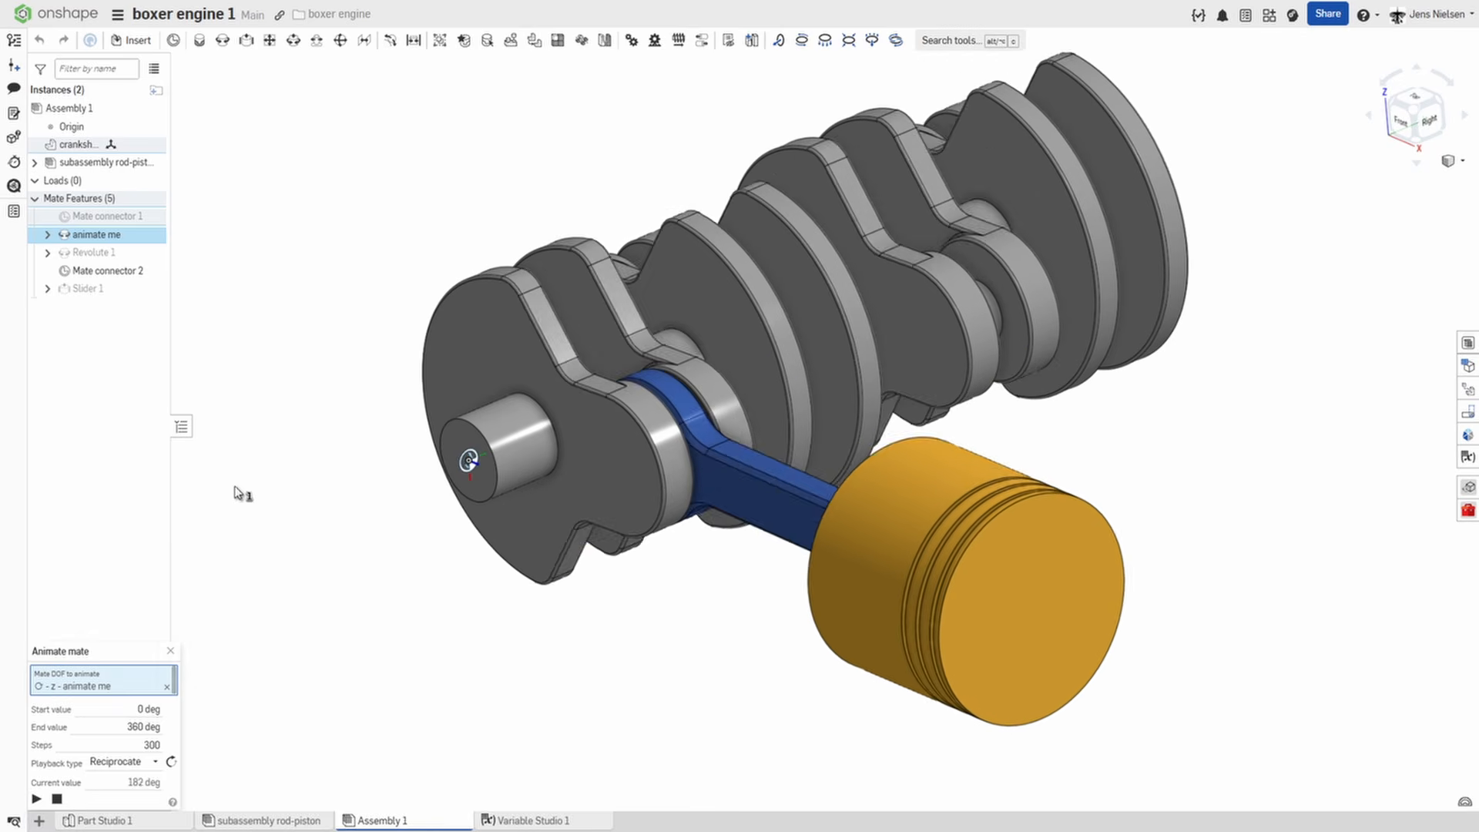
pyautogui.click(171, 651)
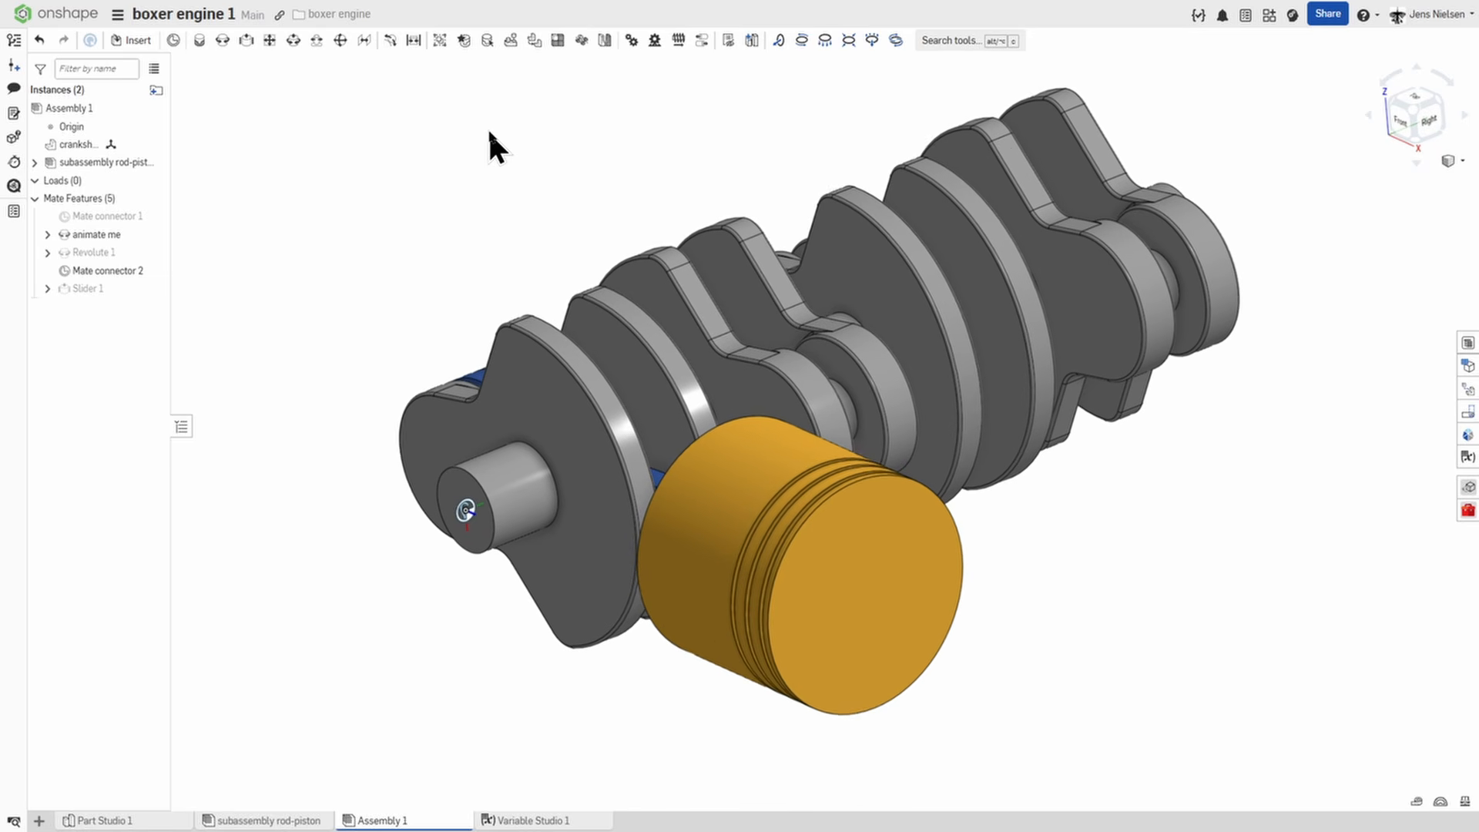
# Replicate the rod-piston subassembly by matching Revolute 1's edges on the corresponding faces of the other three crank throws.
pyautogui.click(509, 46)
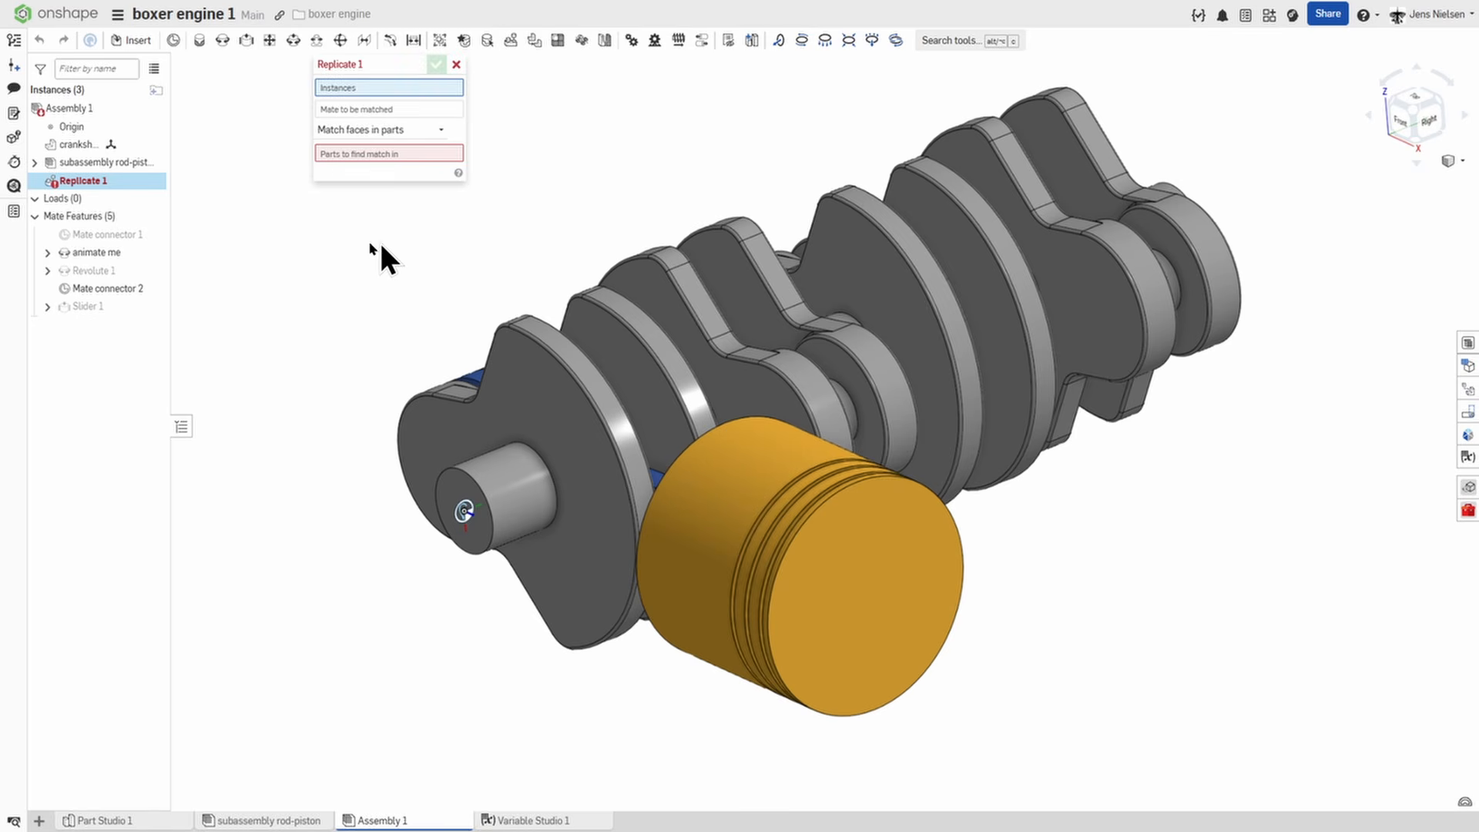
pyautogui.click(105, 164)
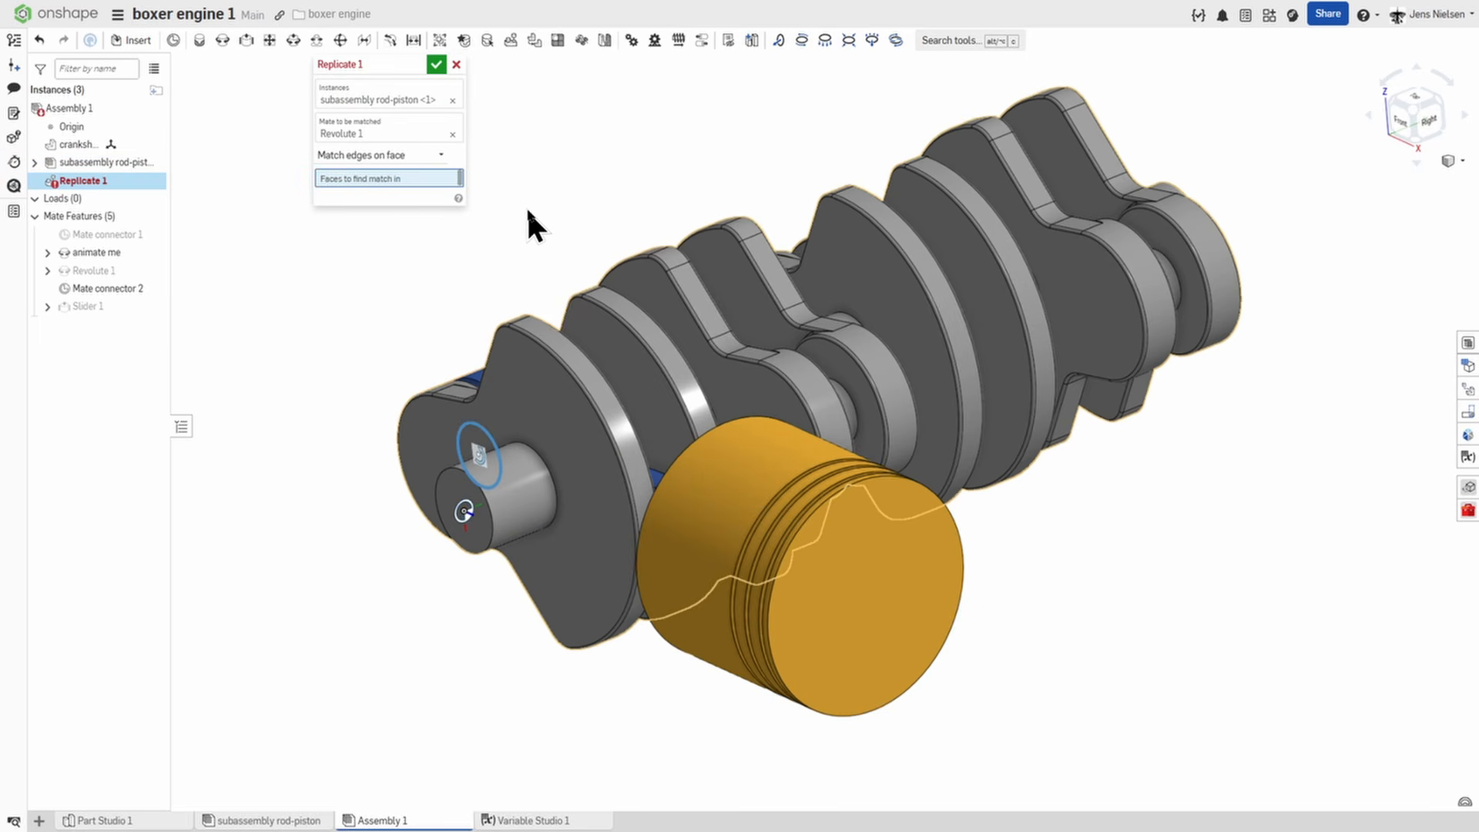
pyautogui.moveTo(527, 209); pyautogui.dragTo(802, 393, button='right')
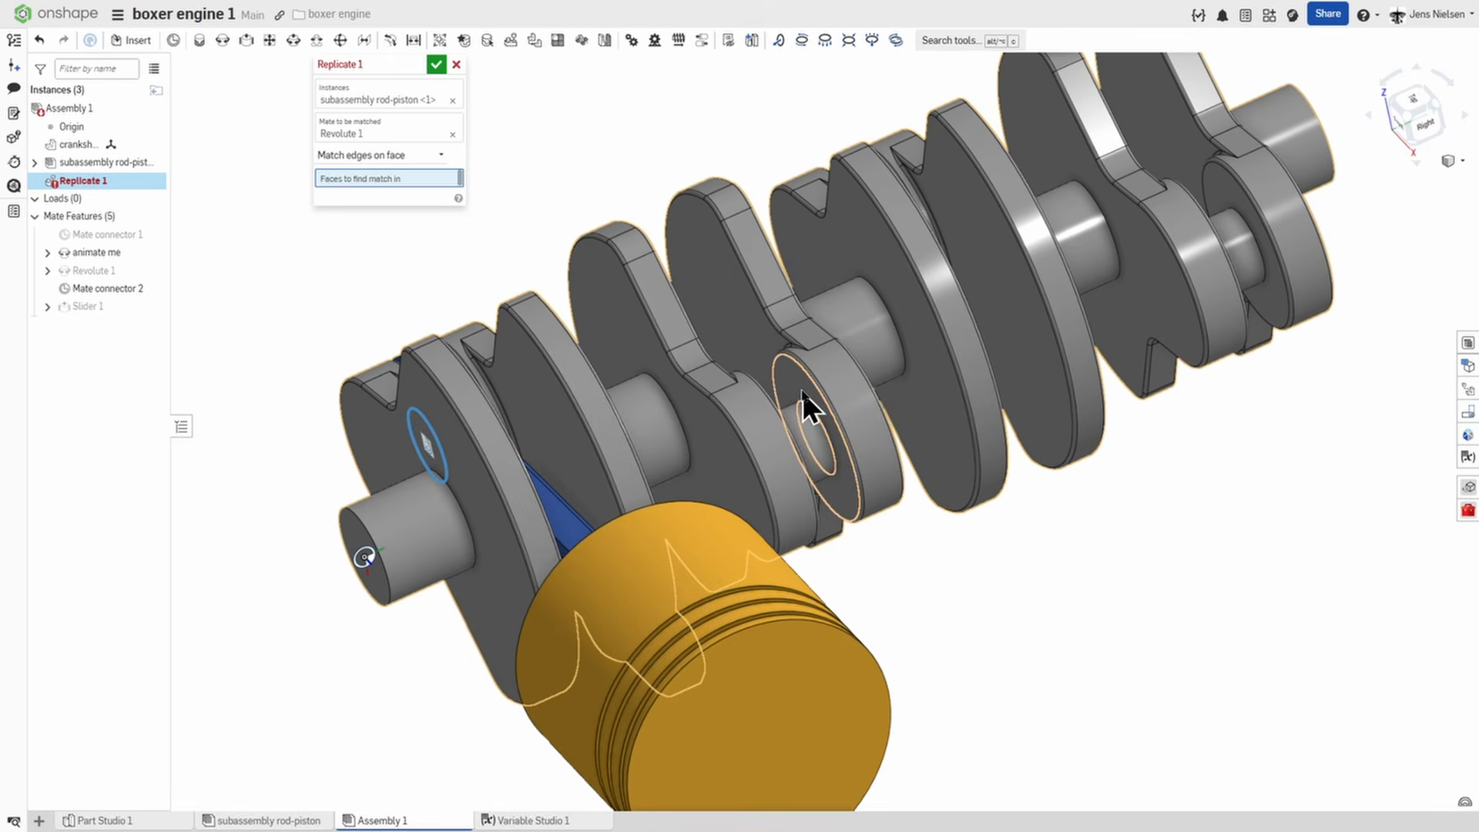
pyautogui.click(802, 391)
pyautogui.moveTo(919, 357); pyautogui.dragTo(836, 291, button='right')
pyautogui.click(834, 293)
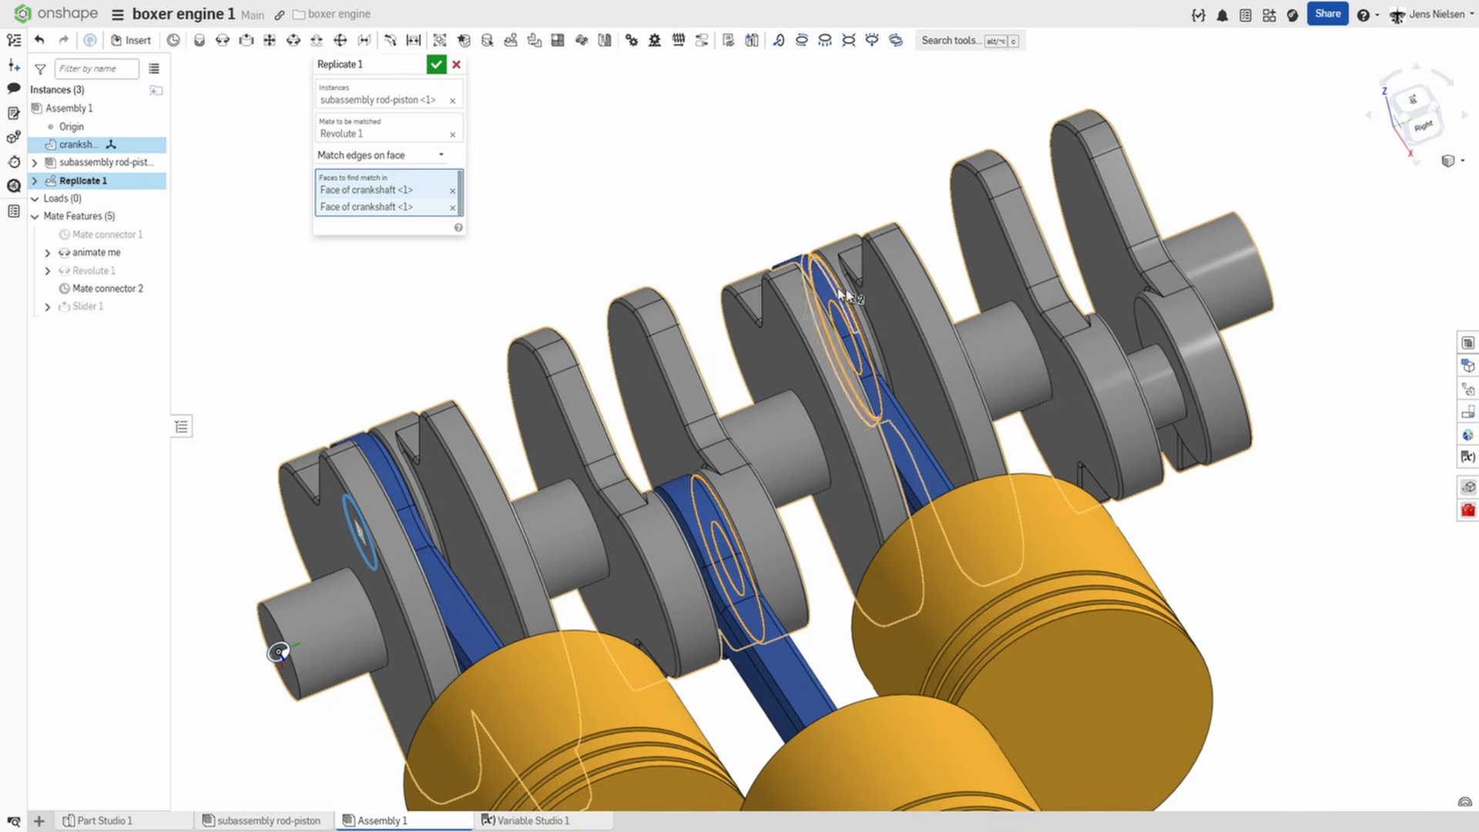
pyautogui.click(1152, 331)
pyautogui.hotkey('shift', '7')
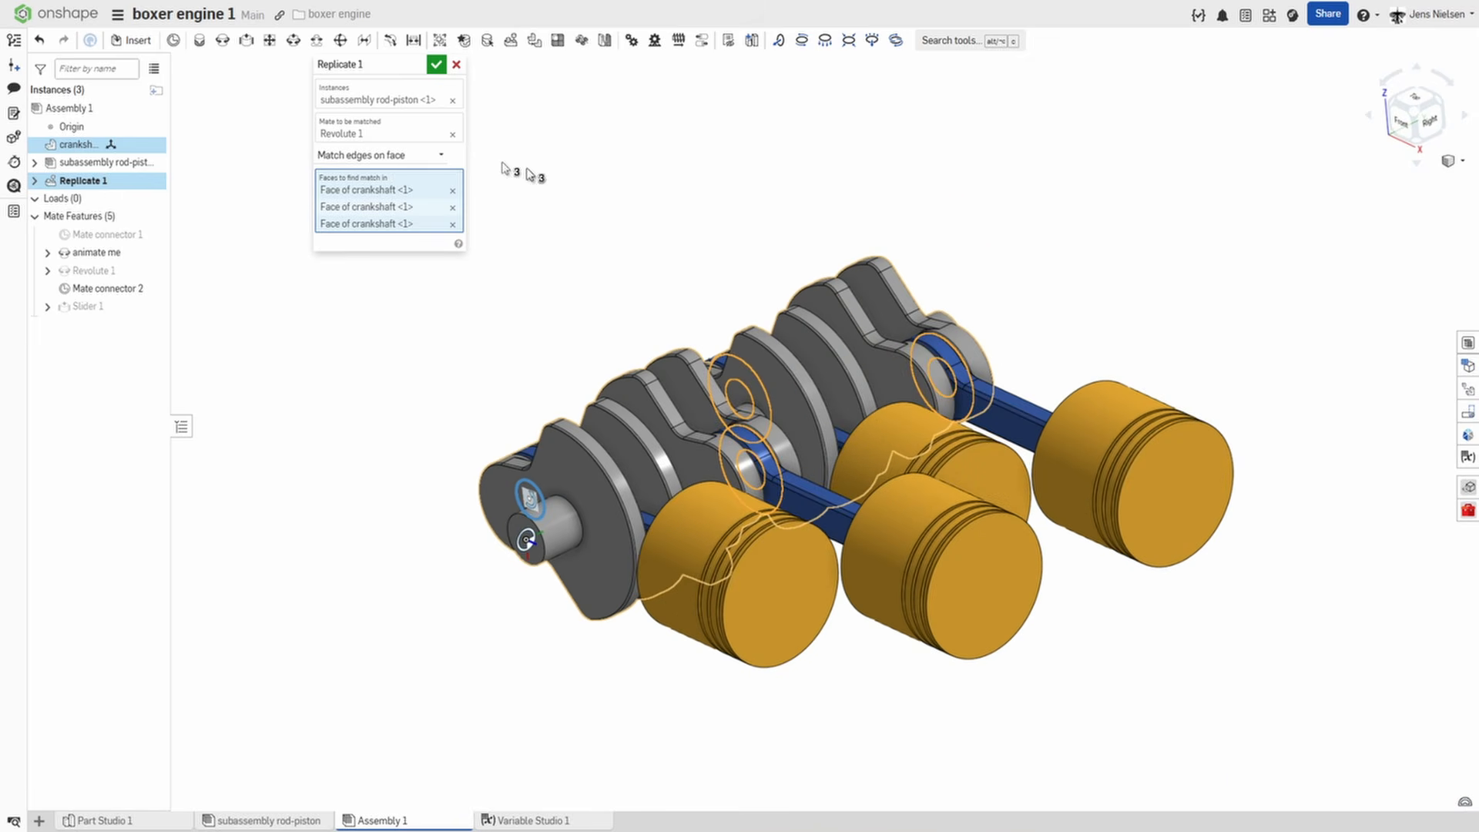
pyautogui.click(434, 62)
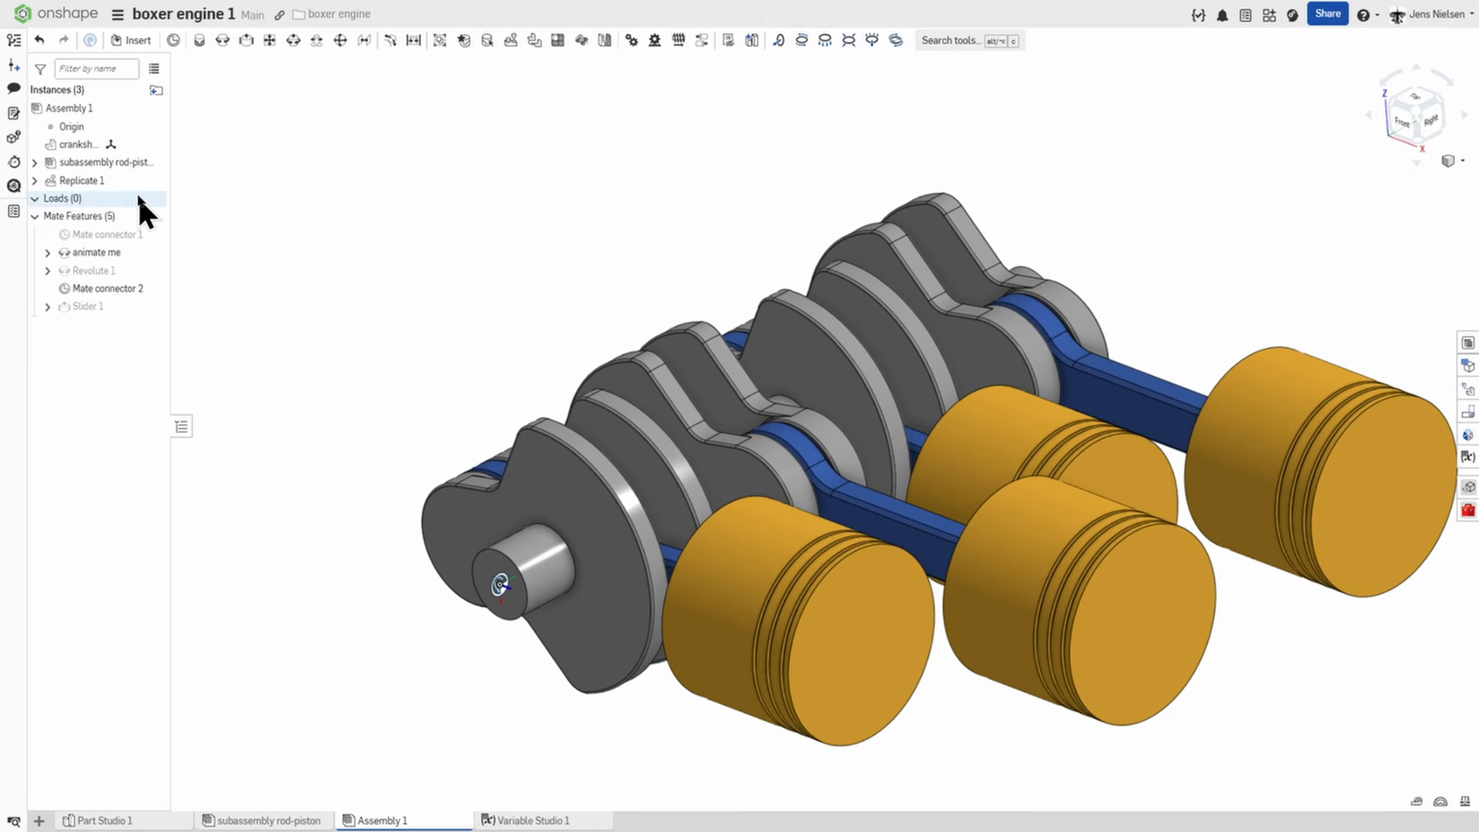
# With the crankshaft temporarily fixed, swing the second and fourth rod-piston subassemblies over to its opposite side, and unfix it.
pyautogui.rightClick(86, 144)
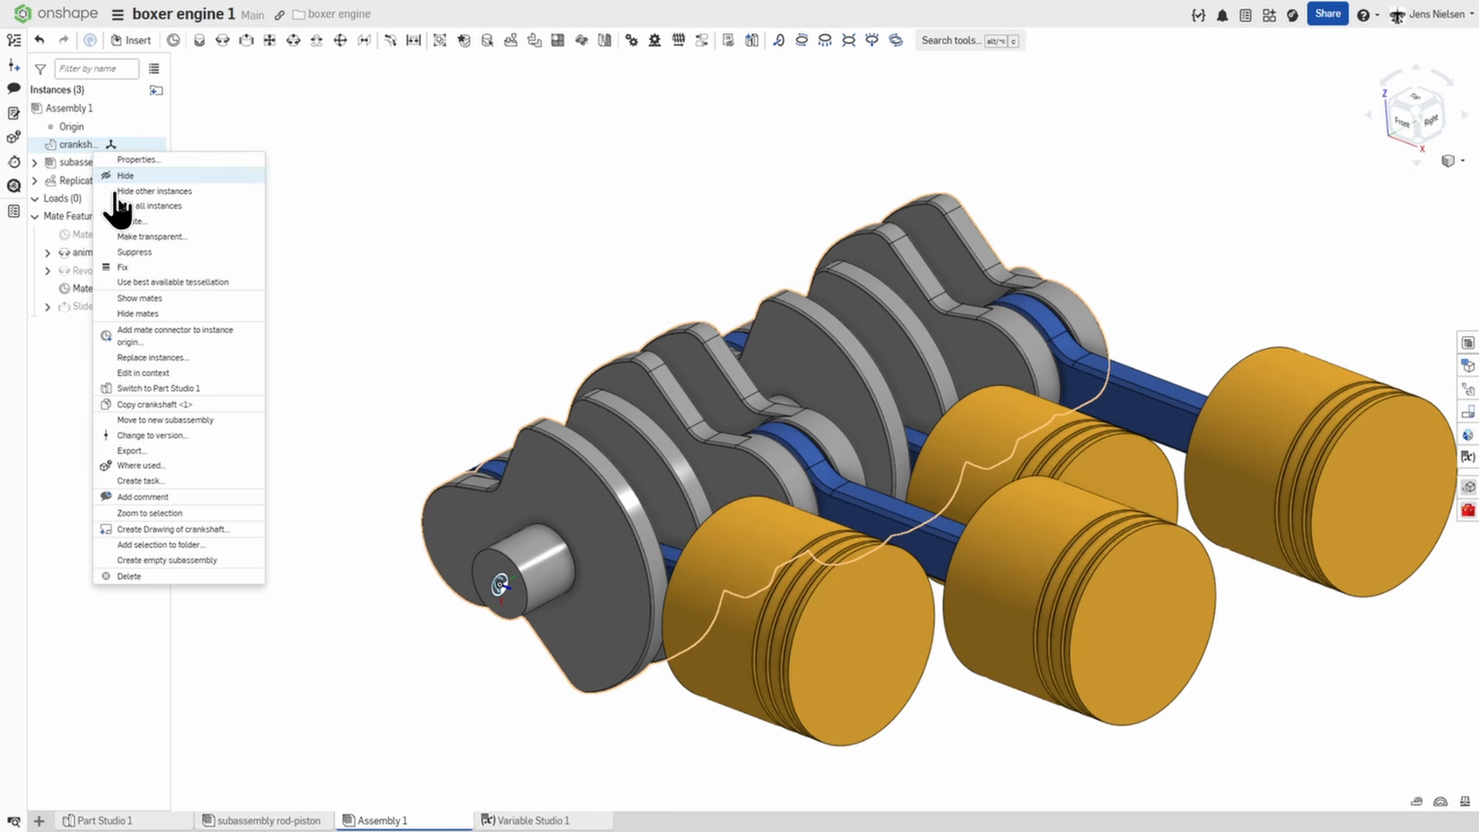
pyautogui.click(125, 266)
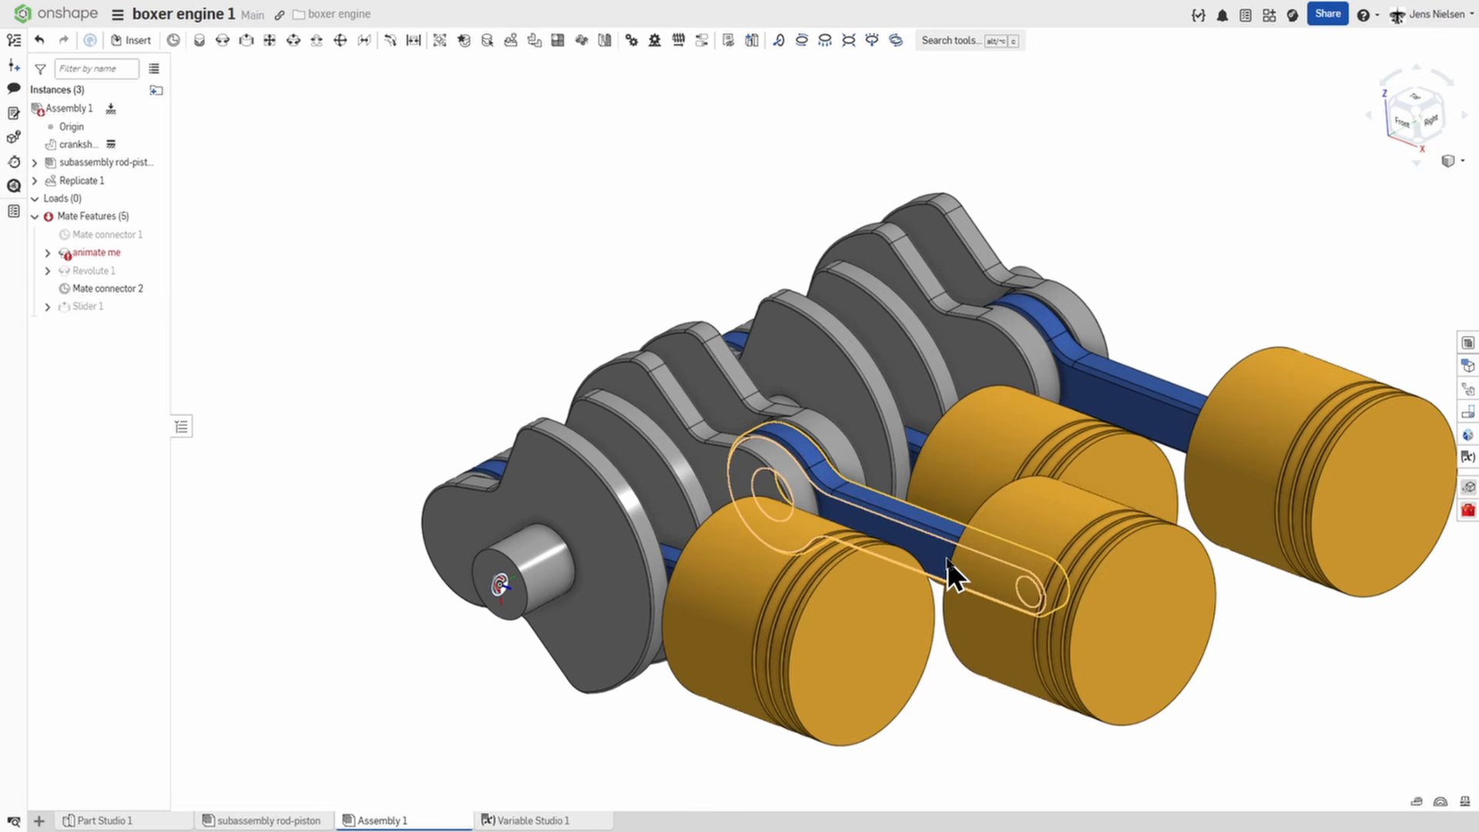
pyautogui.moveTo(946, 547); pyautogui.dragTo(344, 87)
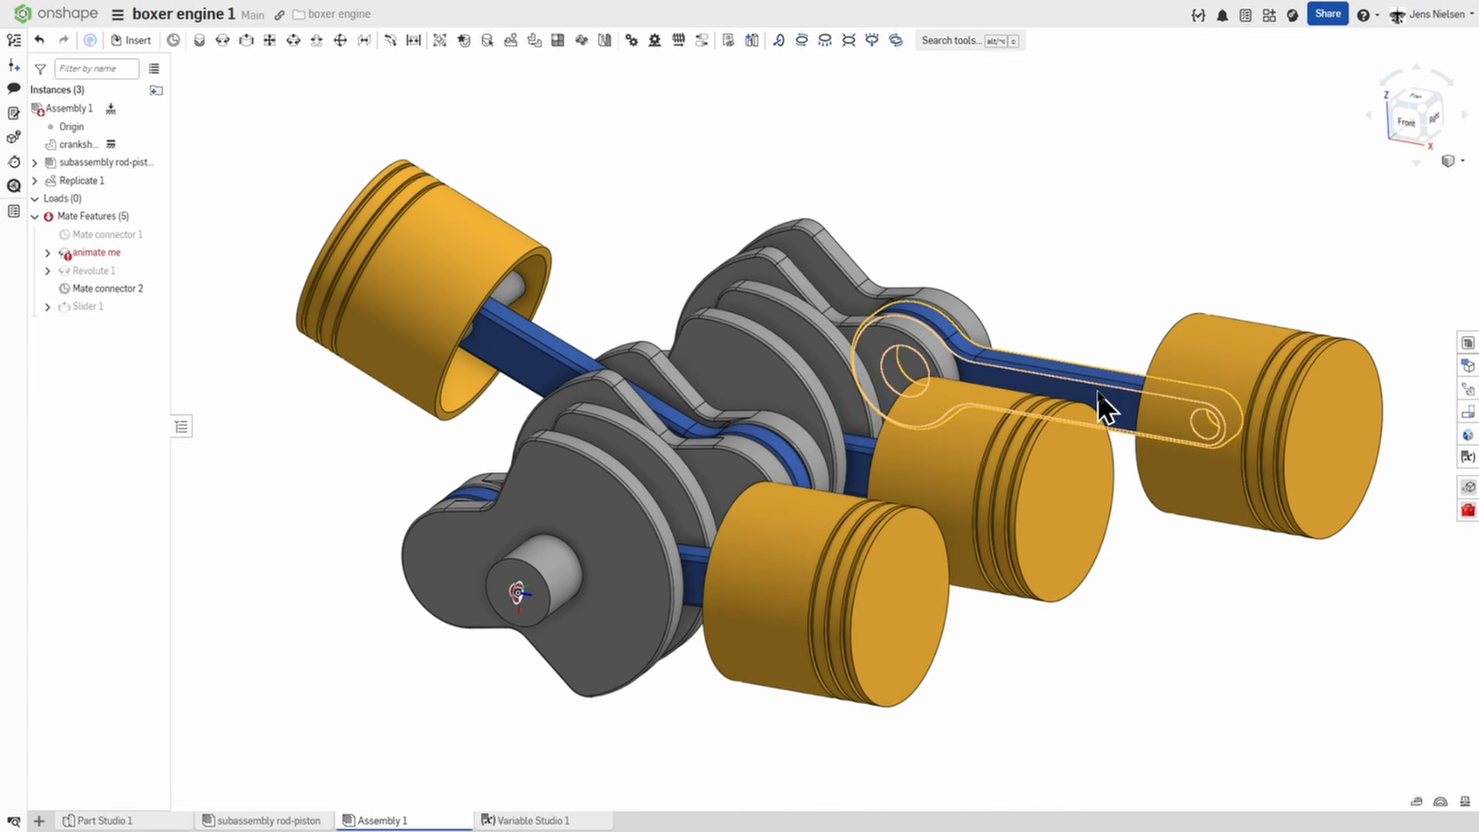
pyautogui.moveTo(1111, 400); pyautogui.dragTo(595, 31)
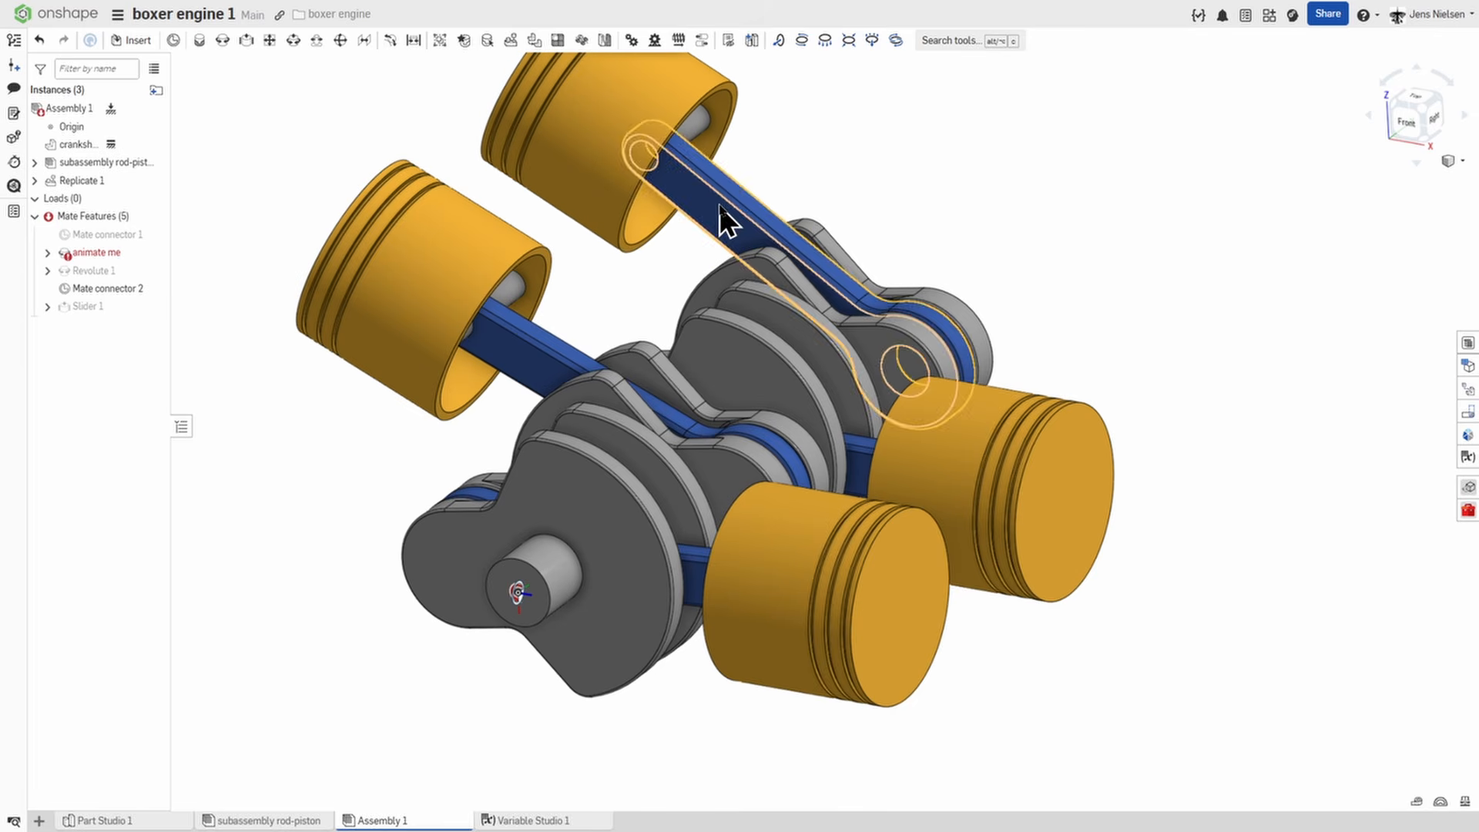
pyautogui.moveTo(719, 205); pyautogui.dragTo(698, 212)
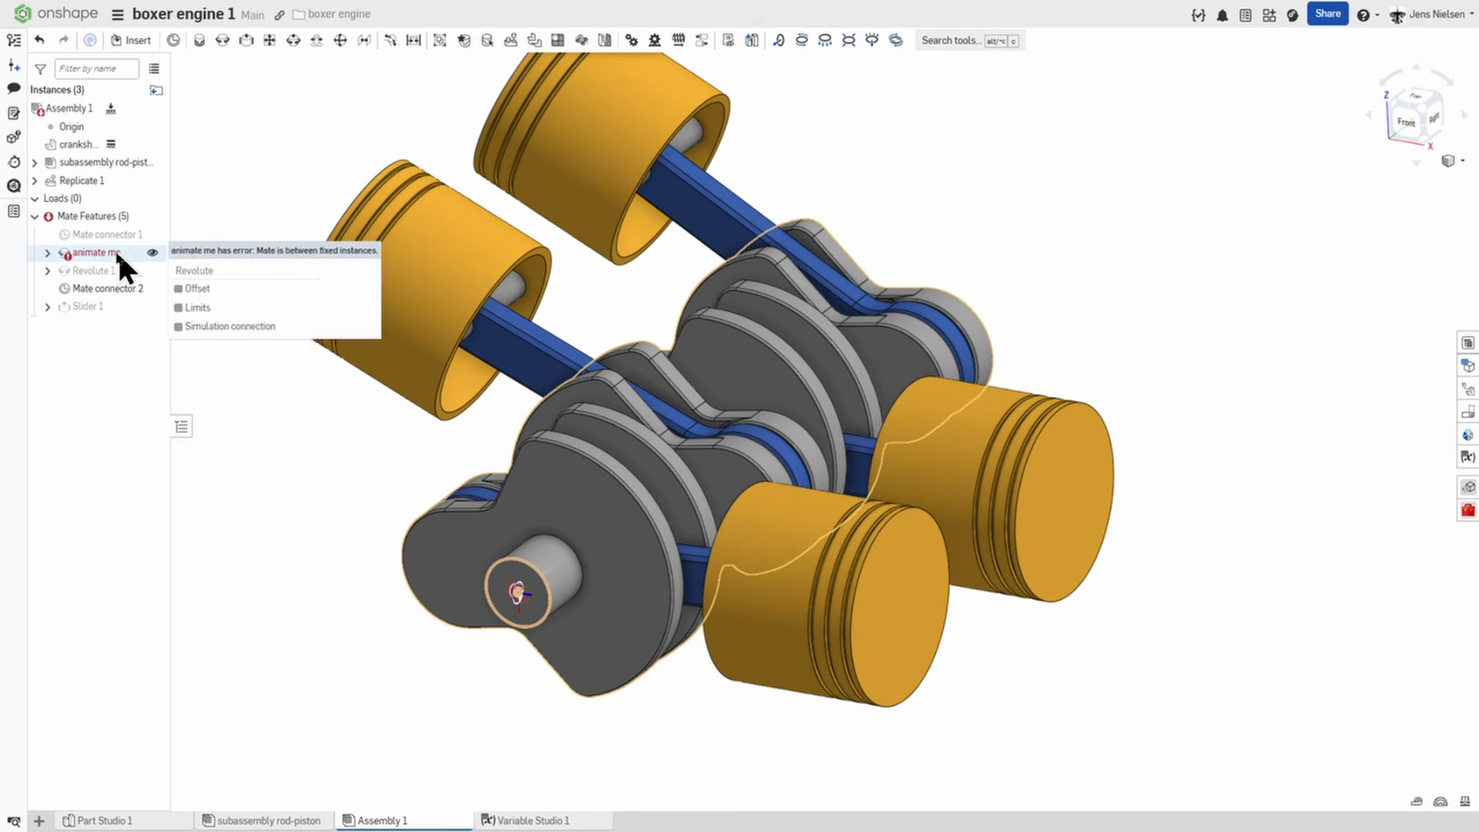
pyautogui.rightClick(110, 142)
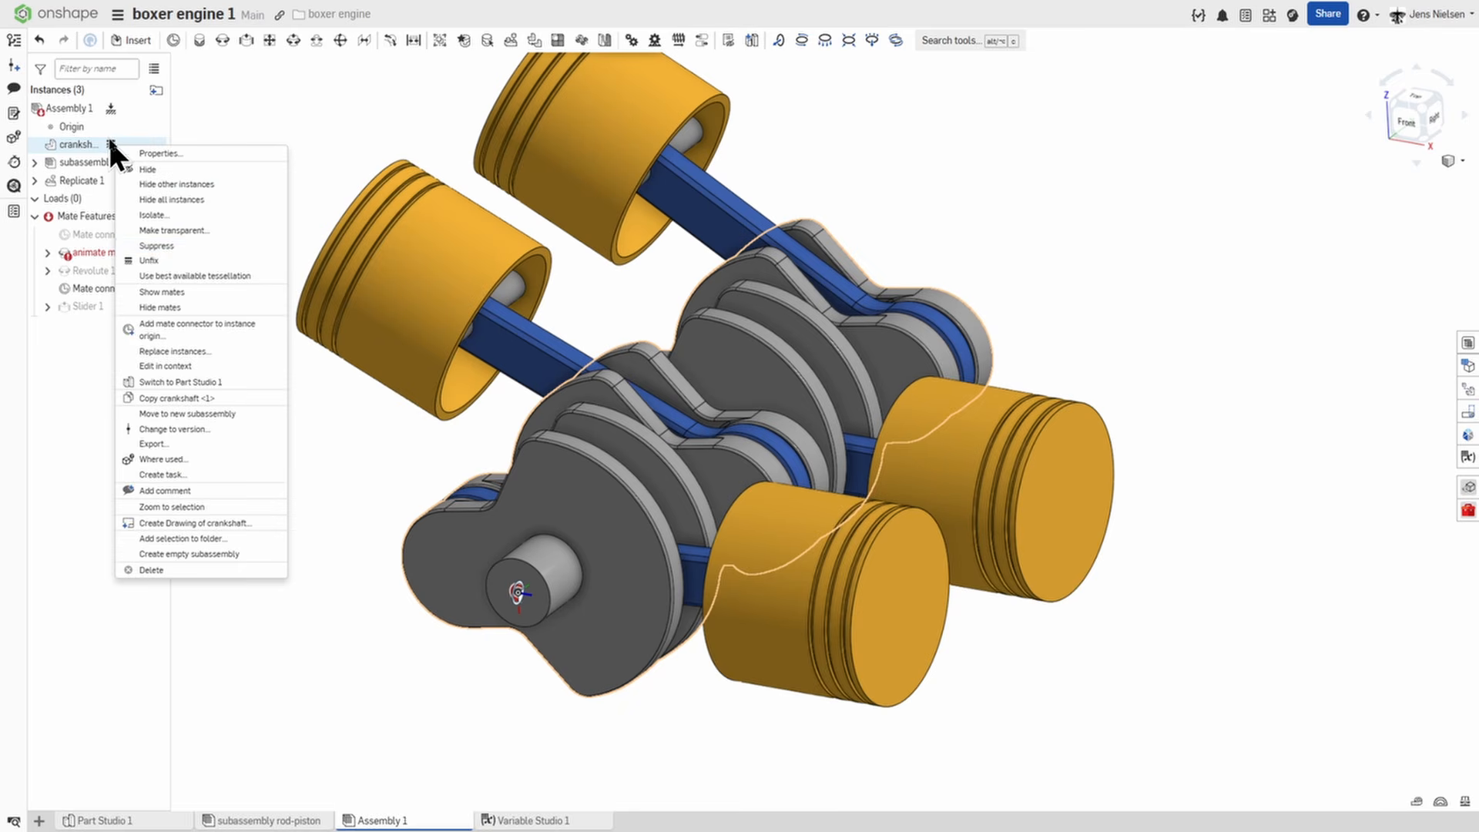
pyautogui.click(166, 262)
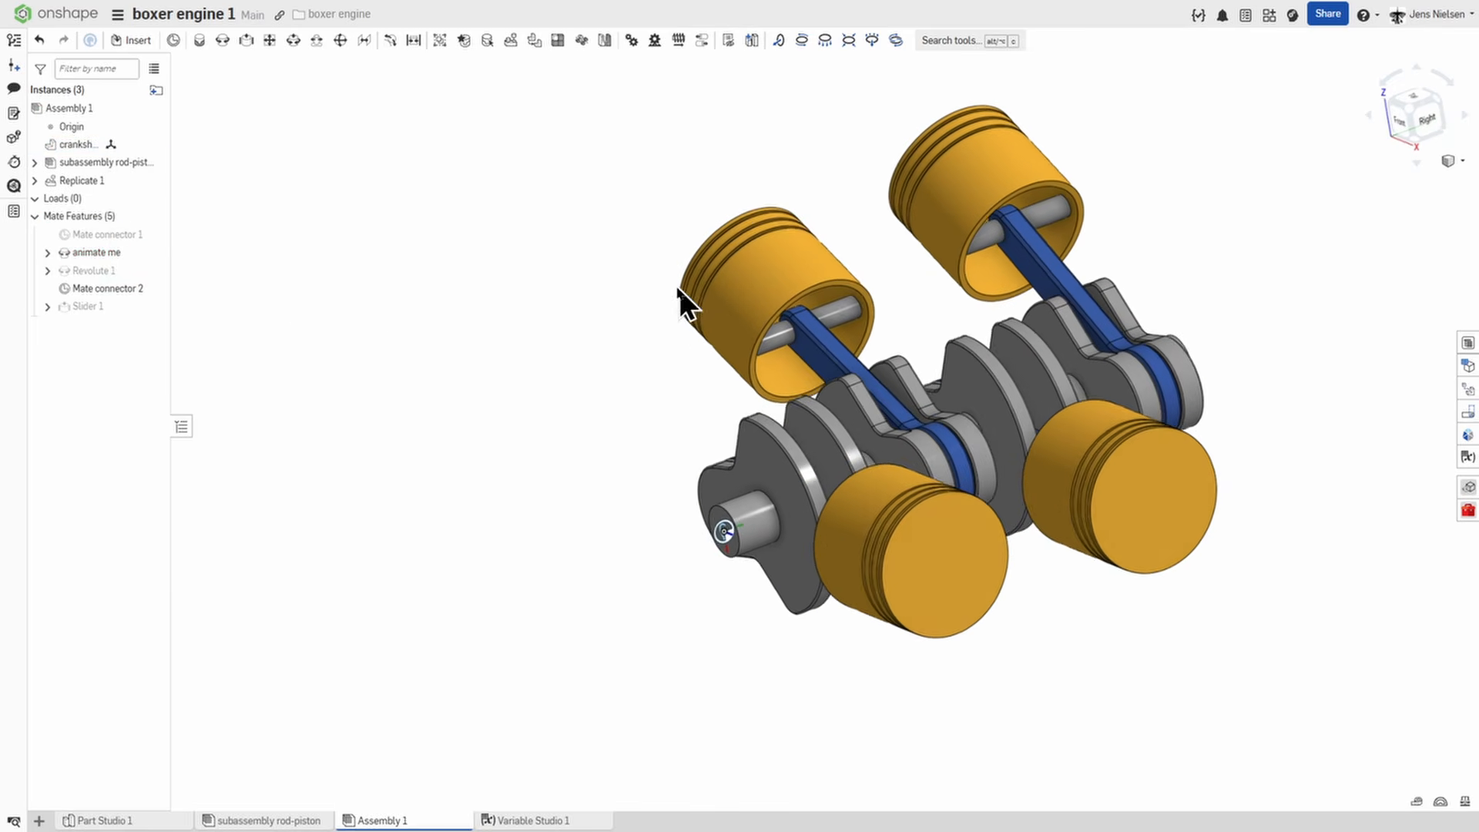
# Add a slider mate between the second piston's crown face and Mate connector 2 of the origin.
pyautogui.click(246, 43)
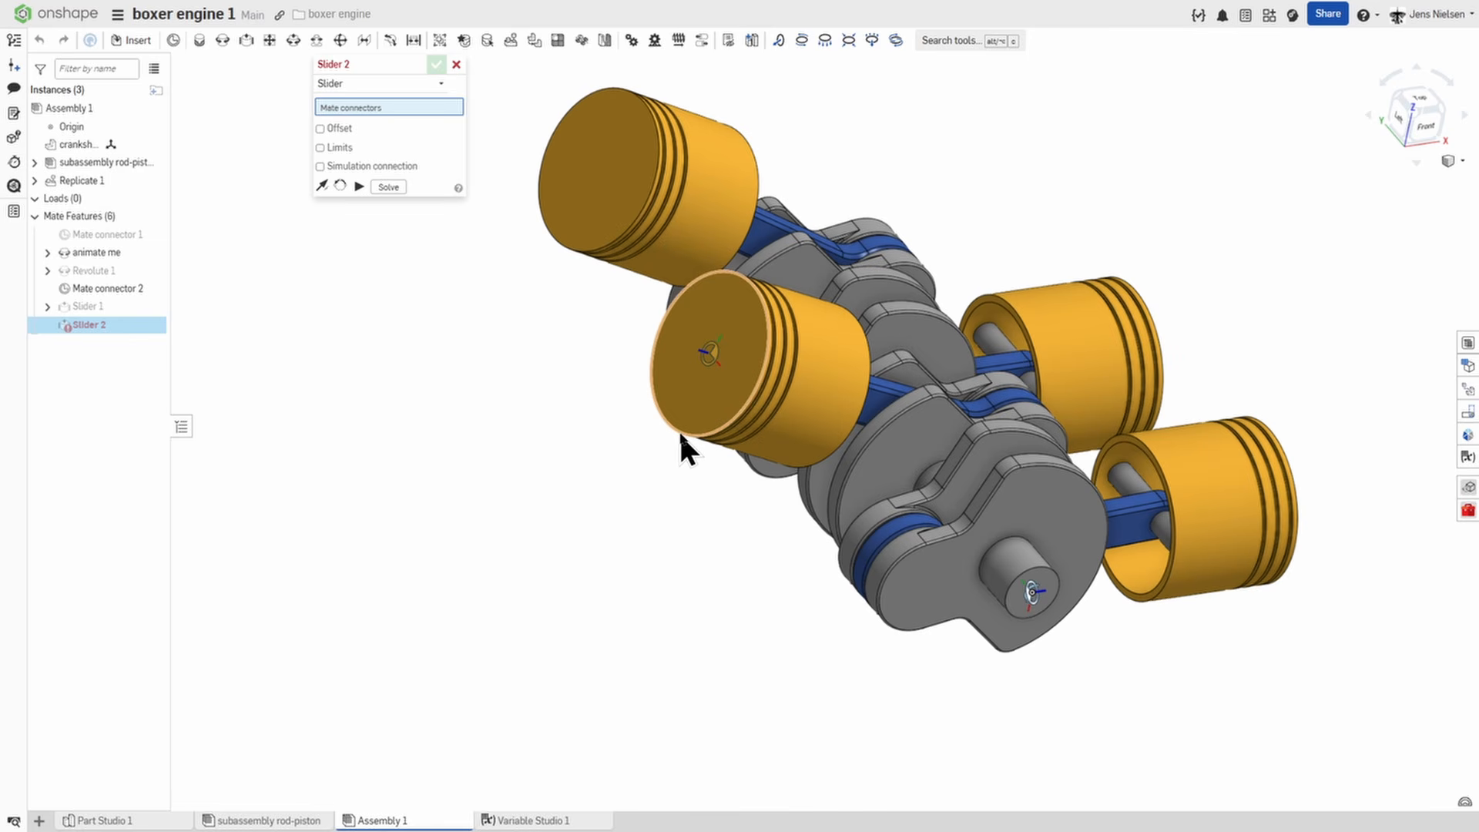
pyautogui.click(681, 438)
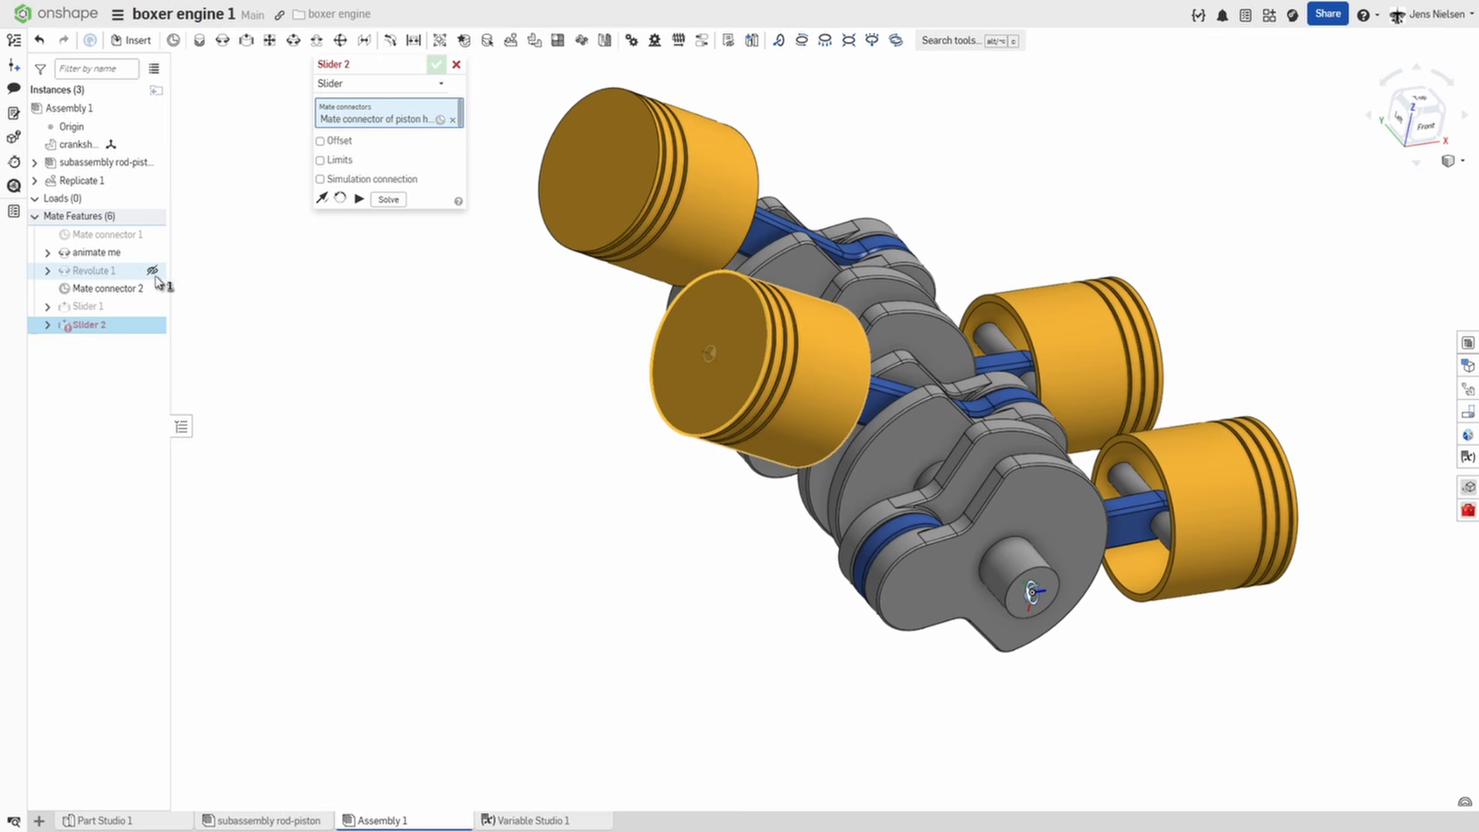
pyautogui.moveTo(126, 239)
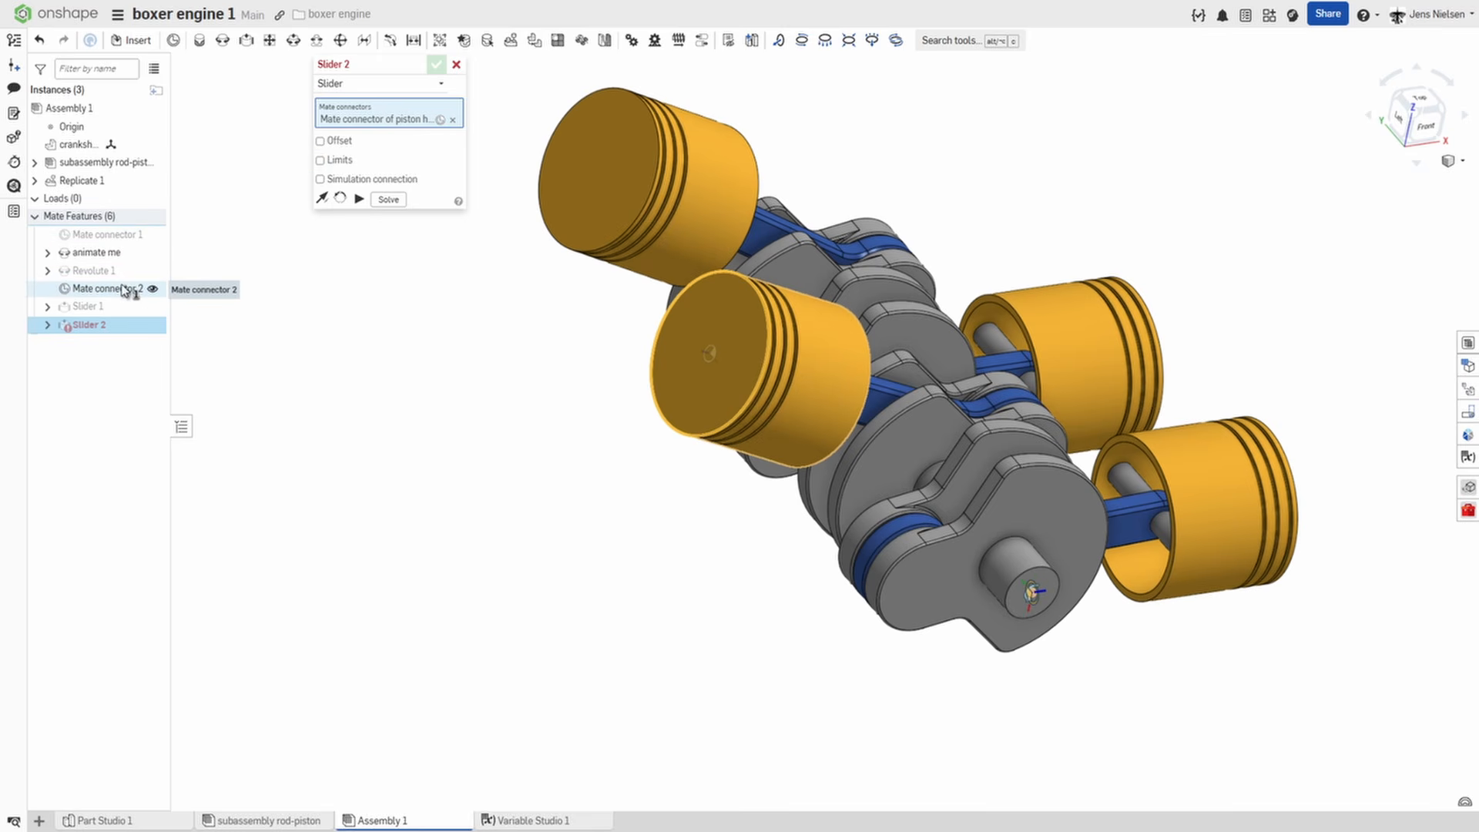
pyautogui.click(125, 292)
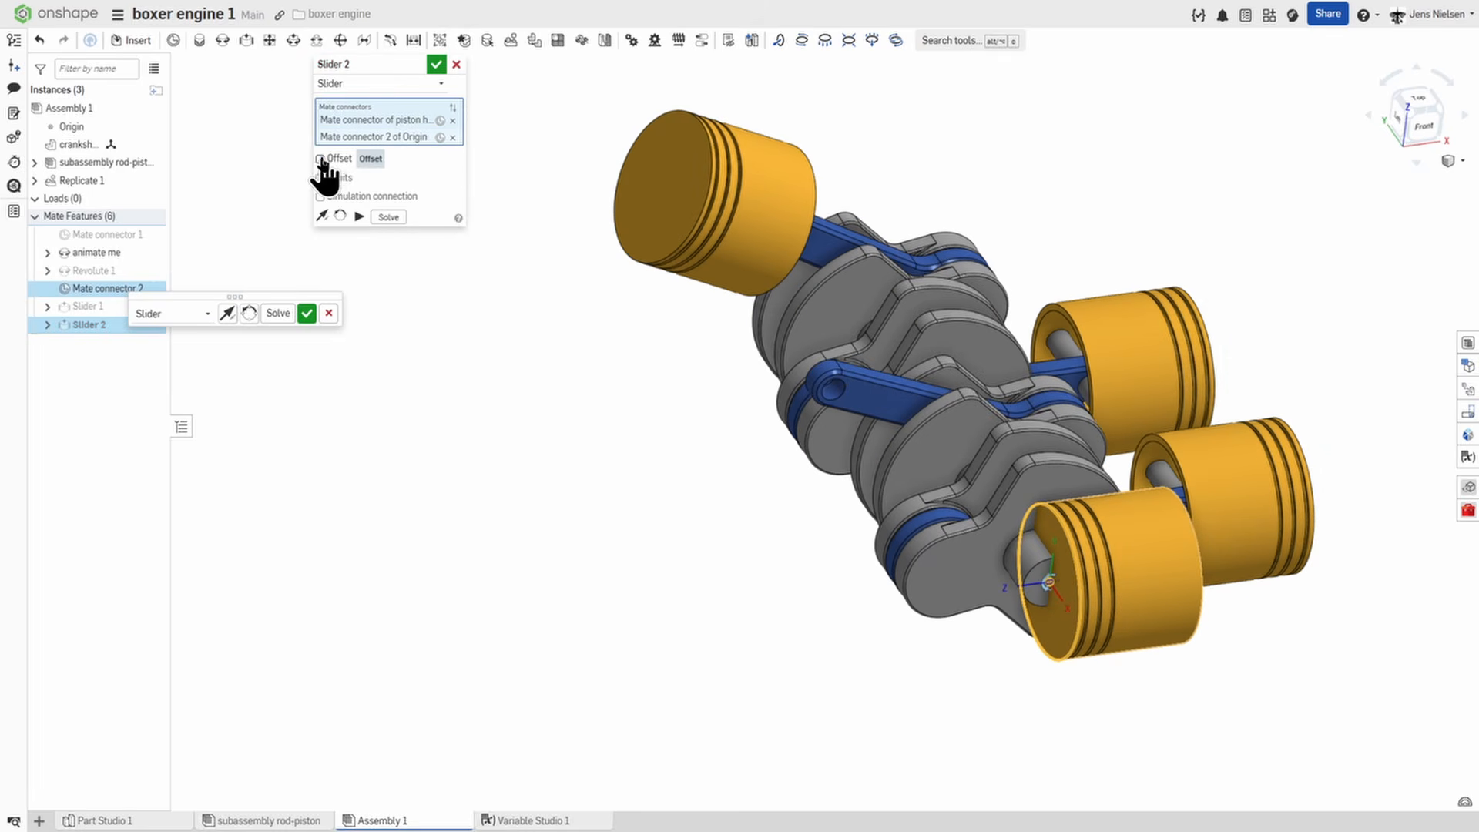
# Offset the second piston's slider mate in X by -1*(#offset+#interval) and accept the mate.
pyautogui.click(429, 179)
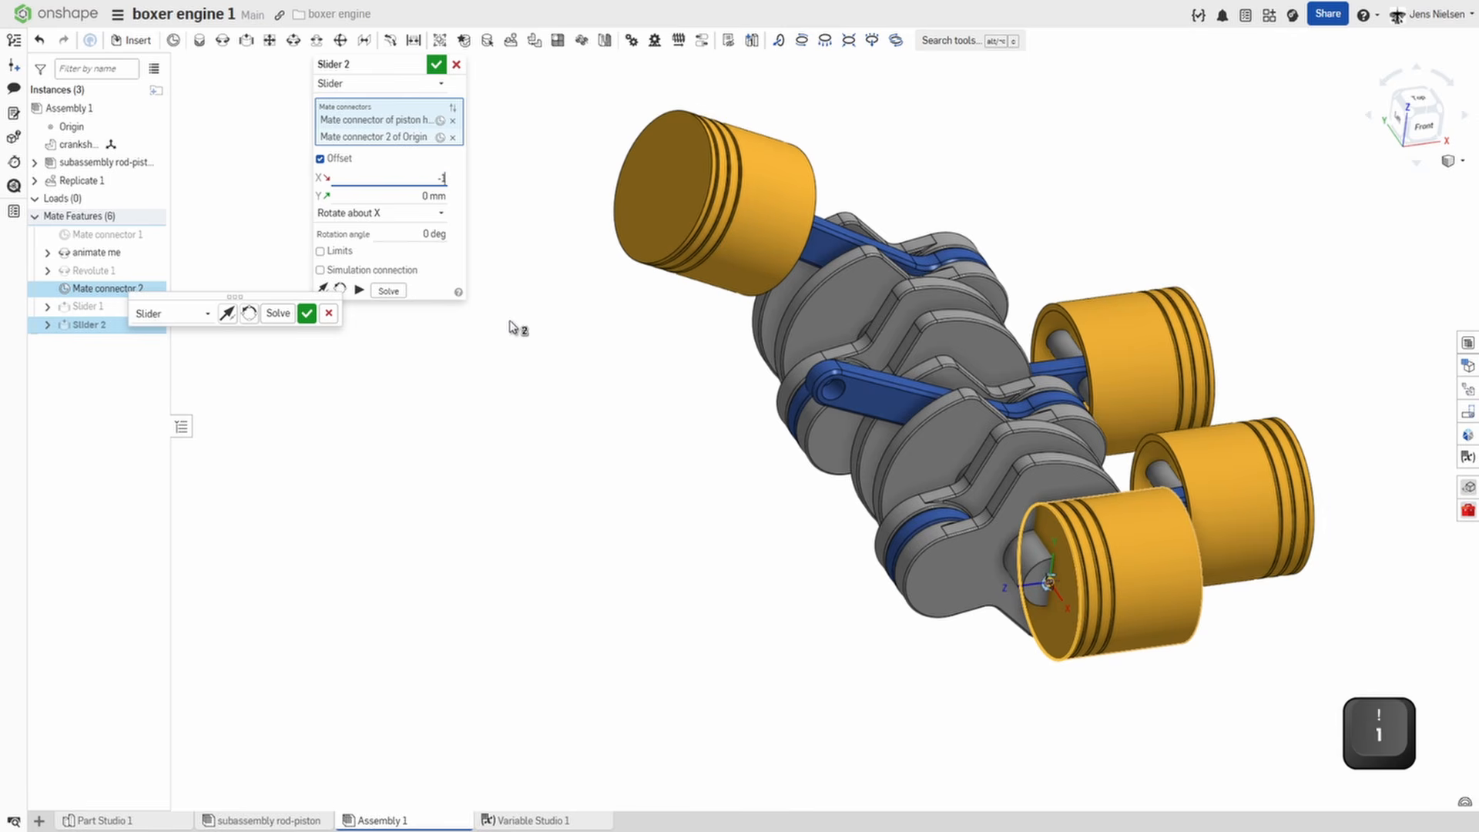
pyautogui.write('-1*')
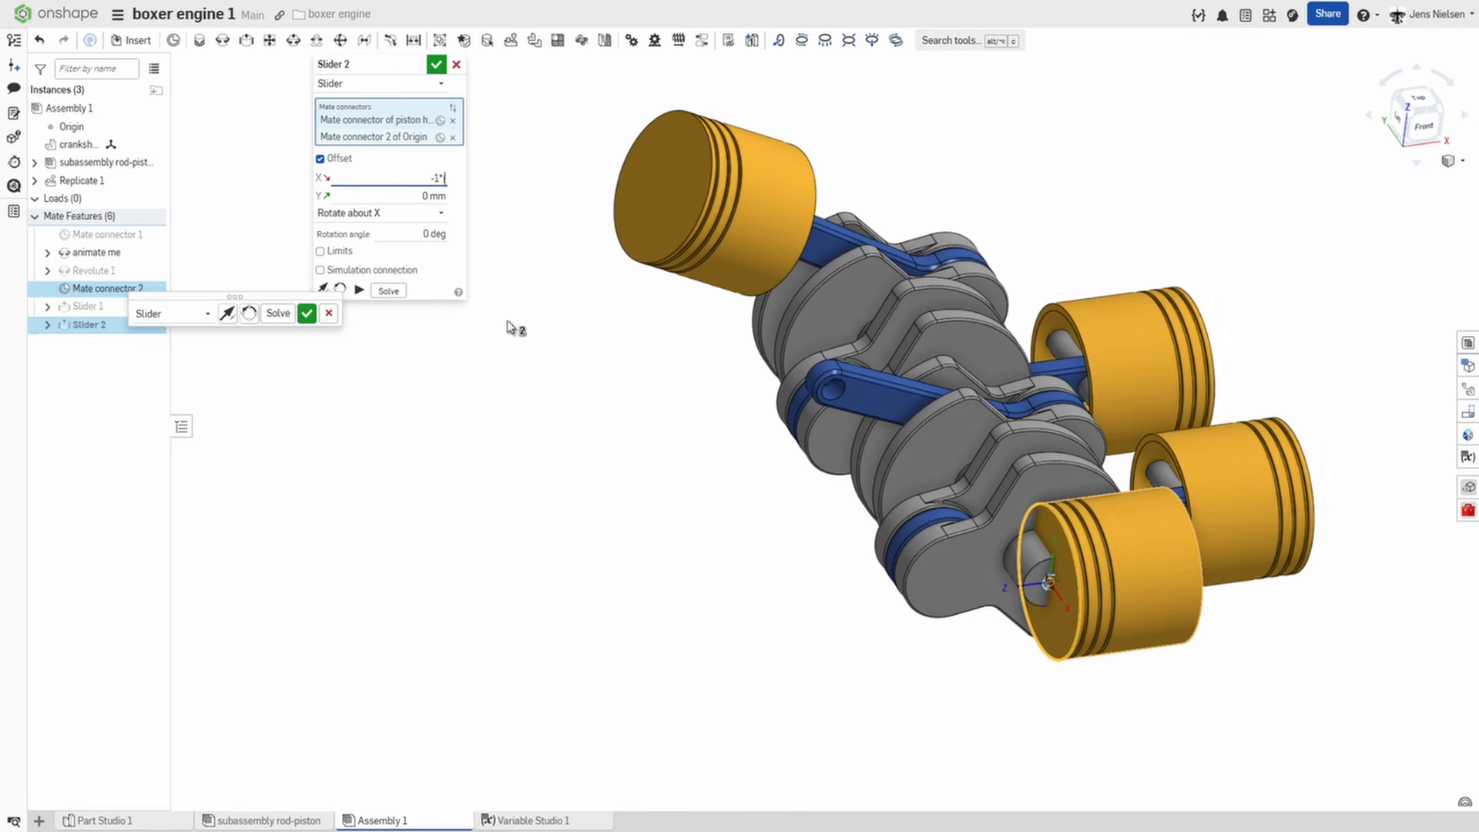
pyautogui.write('(#offset')
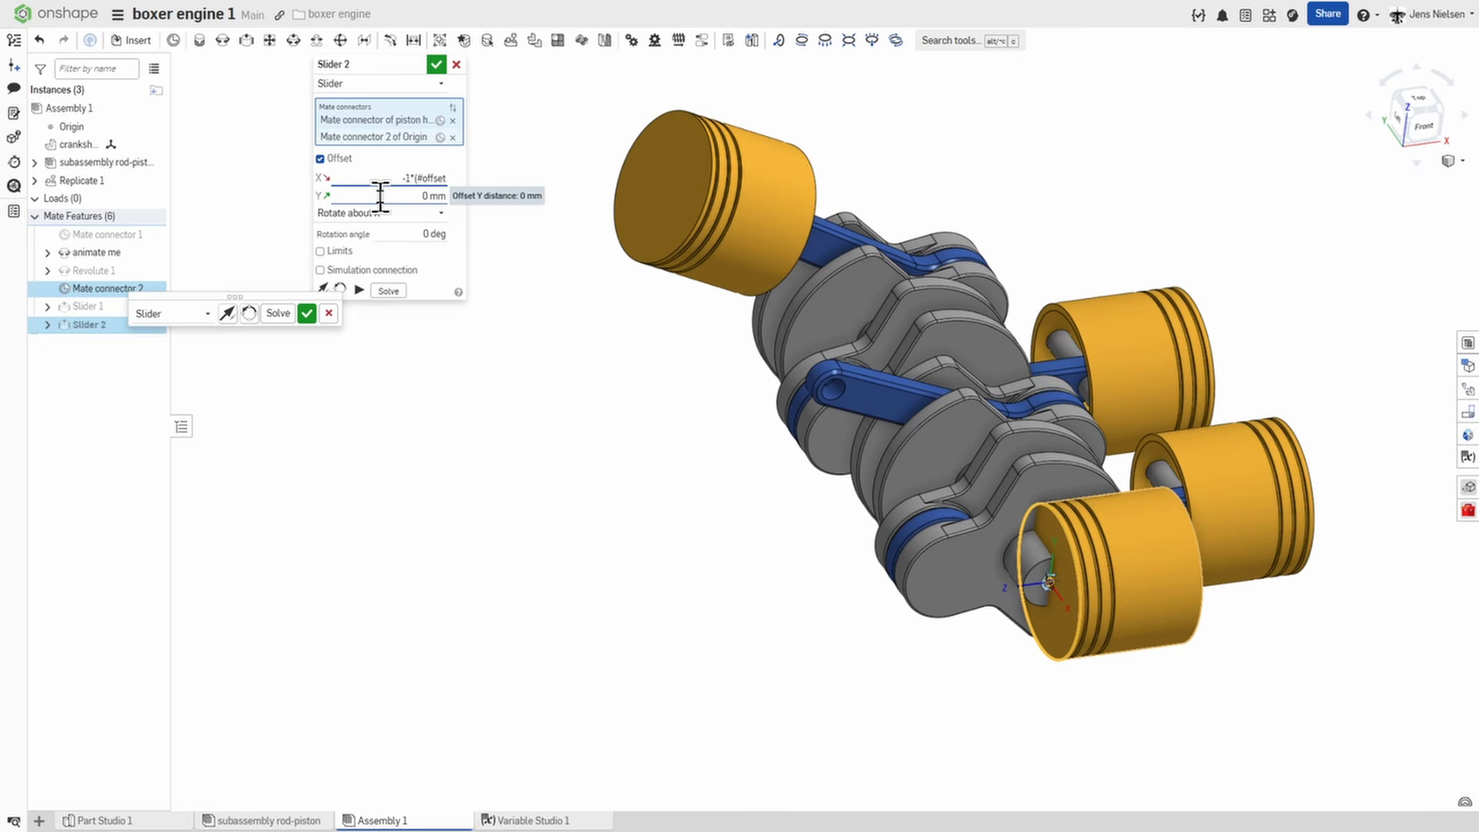
pyautogui.write('+i')
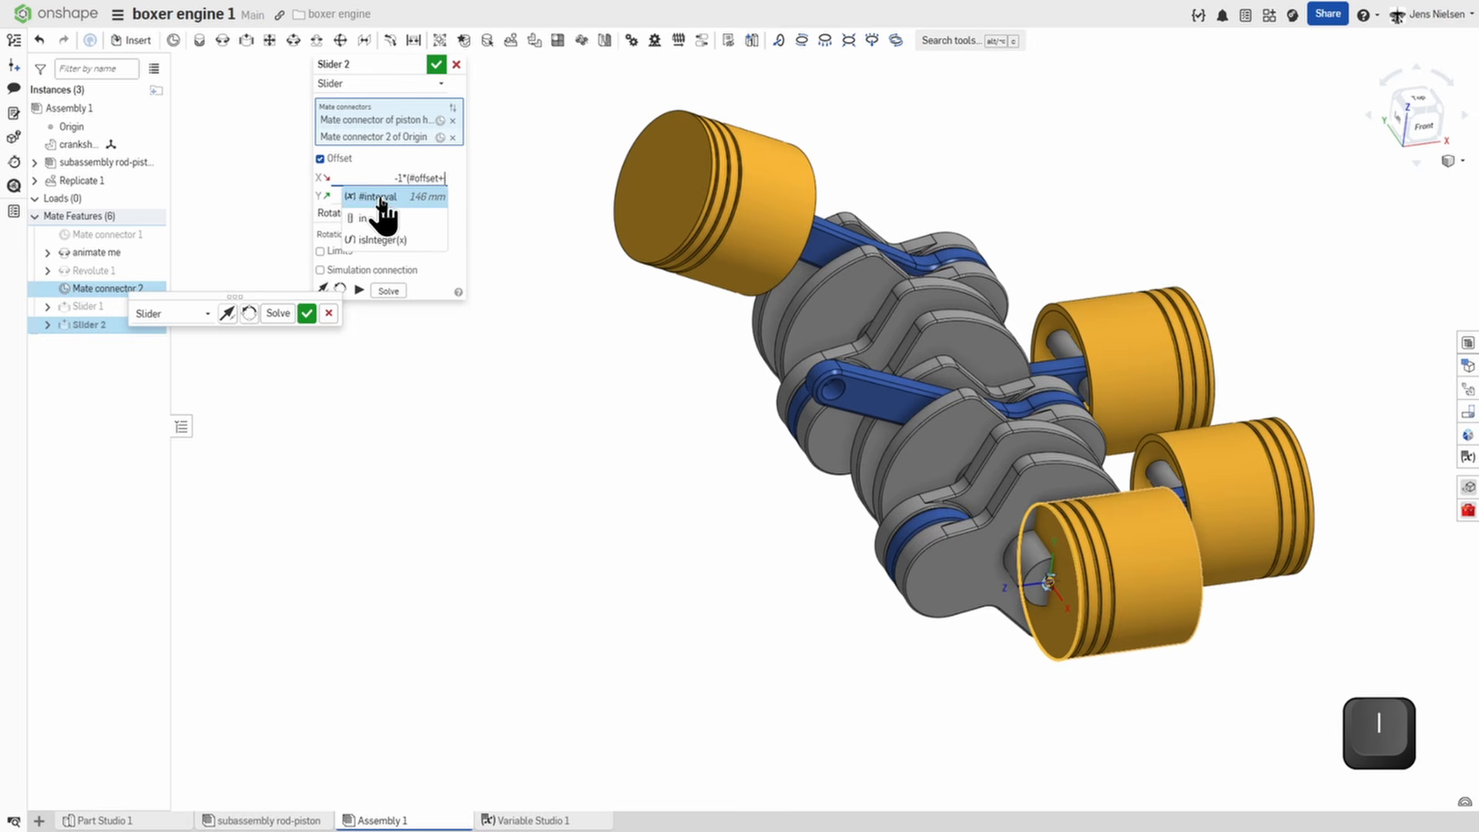
pyautogui.click(390, 198)
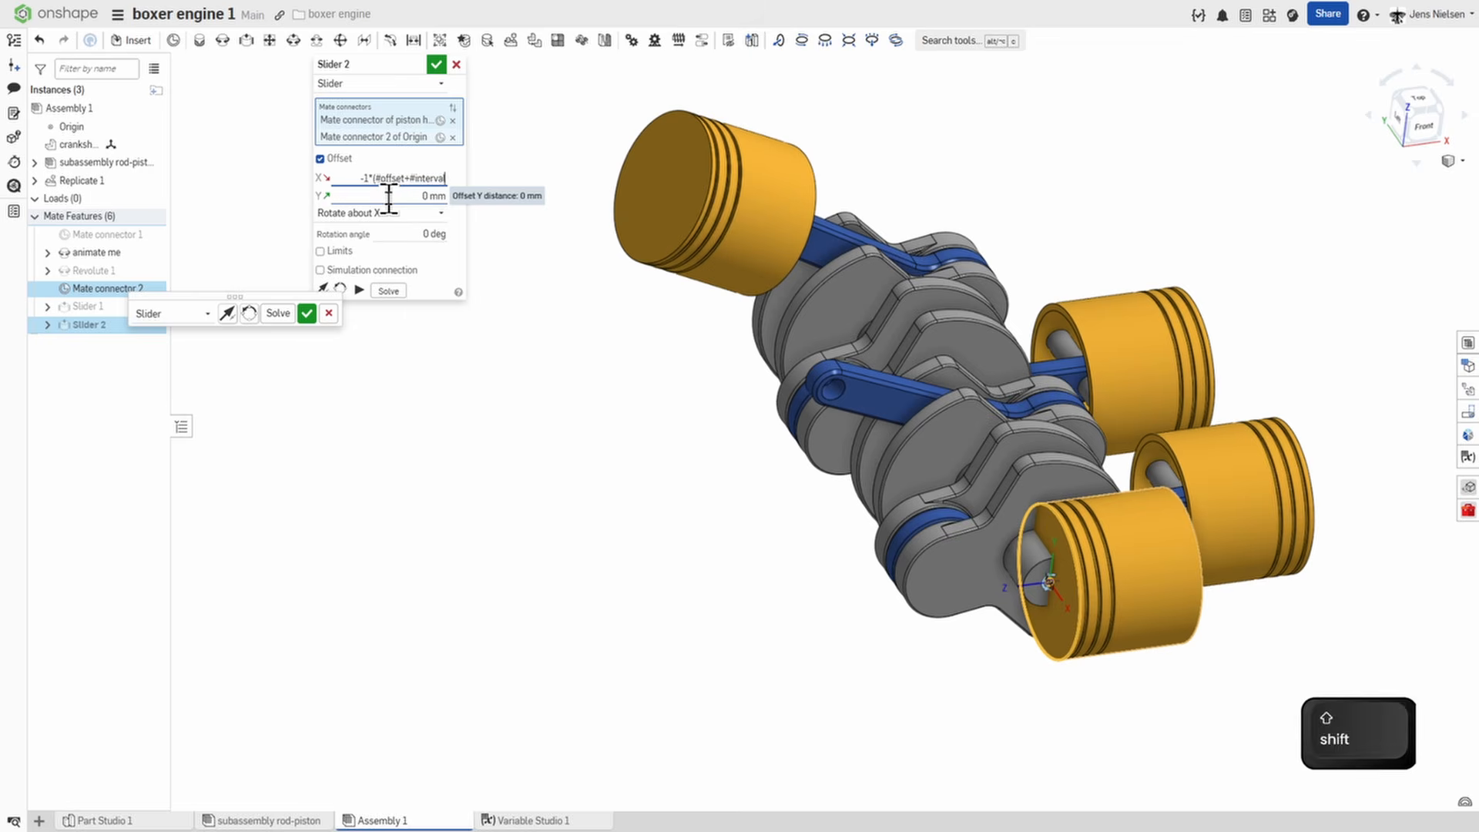
pyautogui.write(')')
pyautogui.click(437, 64)
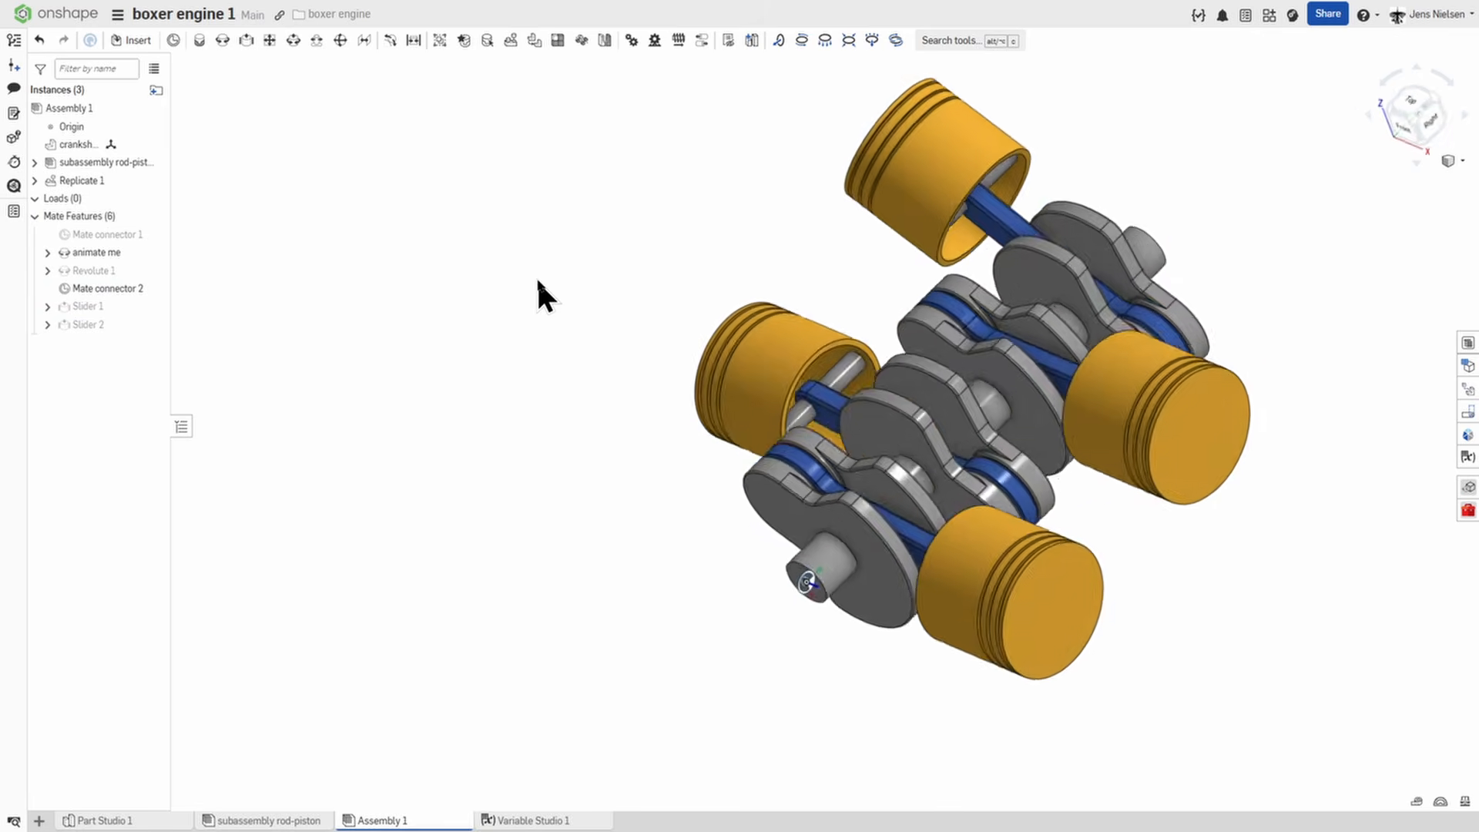
# Add a slider mate between the third piston's crown face and Mate connector 2 of the origin.
pyautogui.click(247, 40)
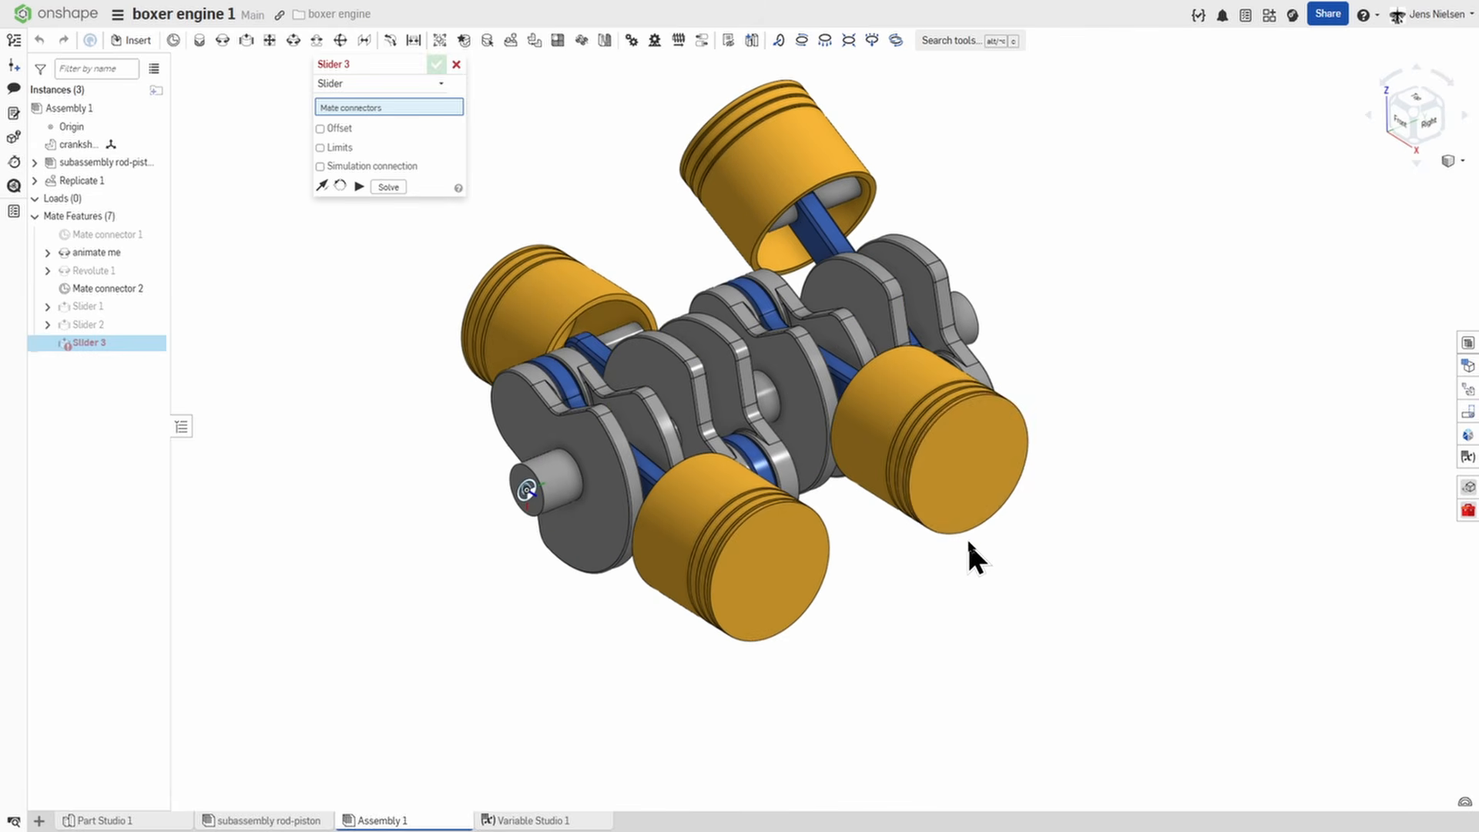
pyautogui.click(973, 530)
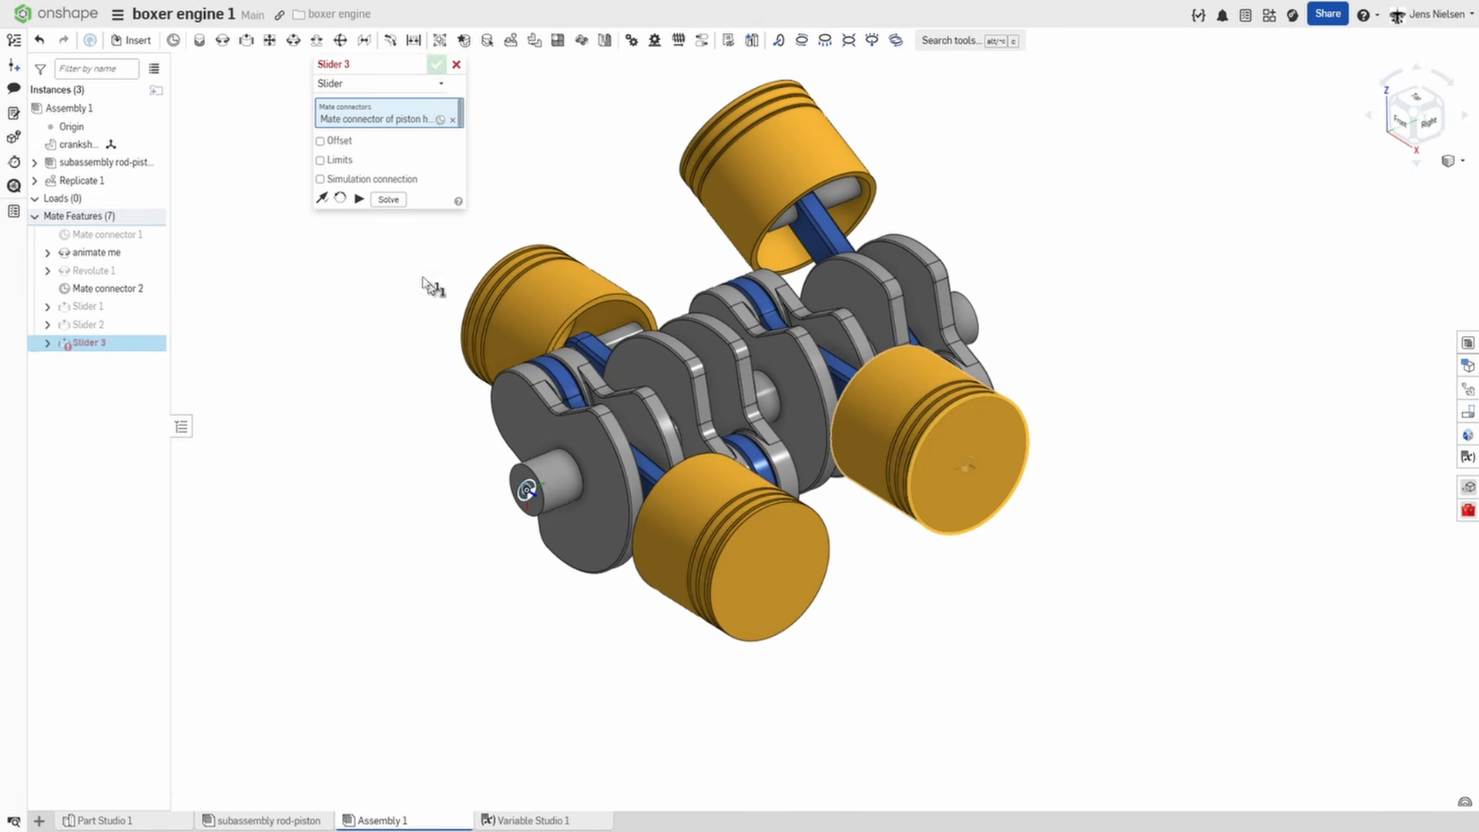
pyautogui.click(114, 290)
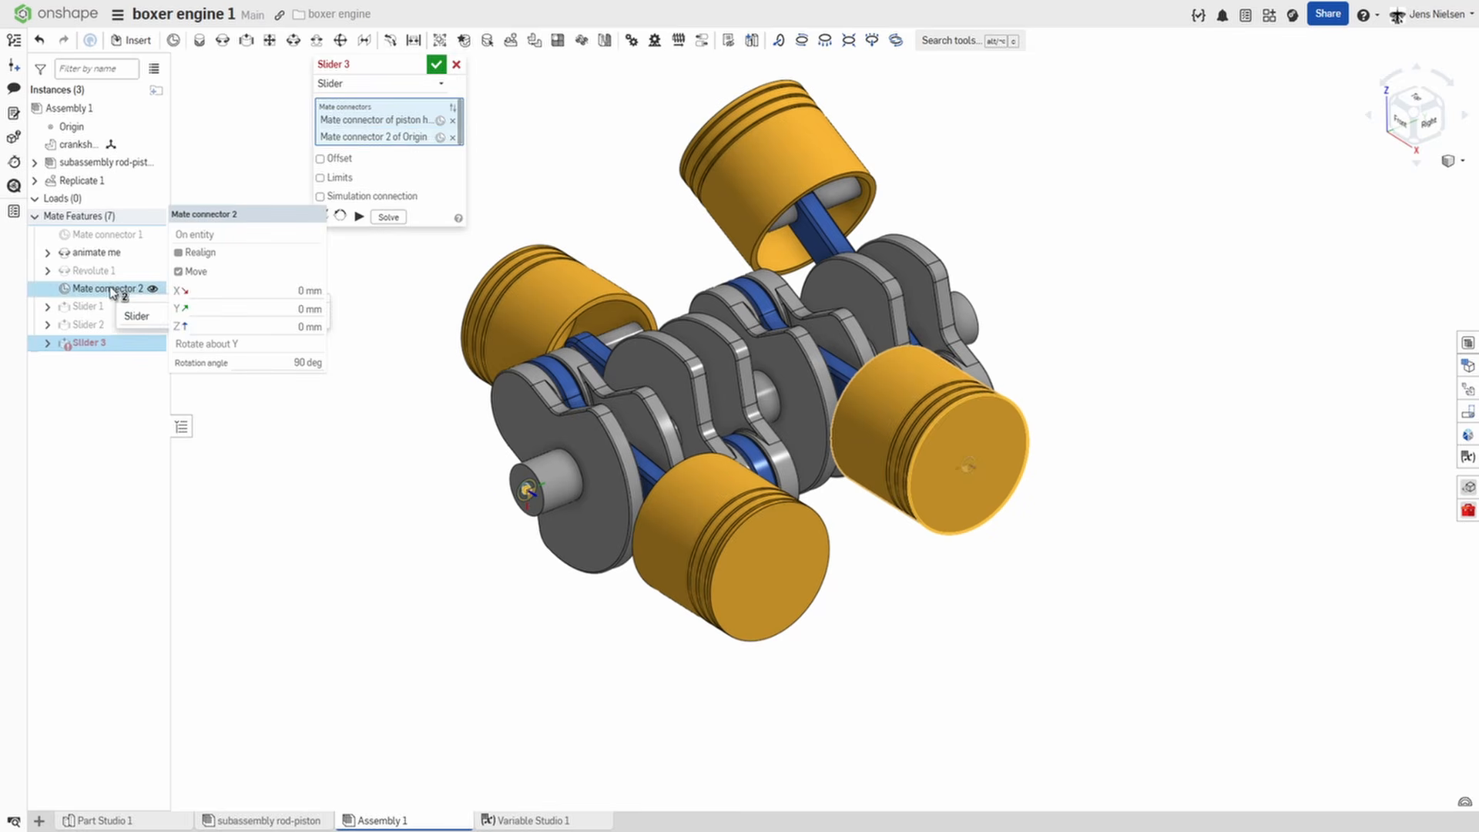
# Offset the third piston's slider mate in X by -1*(#offset+2*#interval) and accept the mate.
pyautogui.click(320, 159)
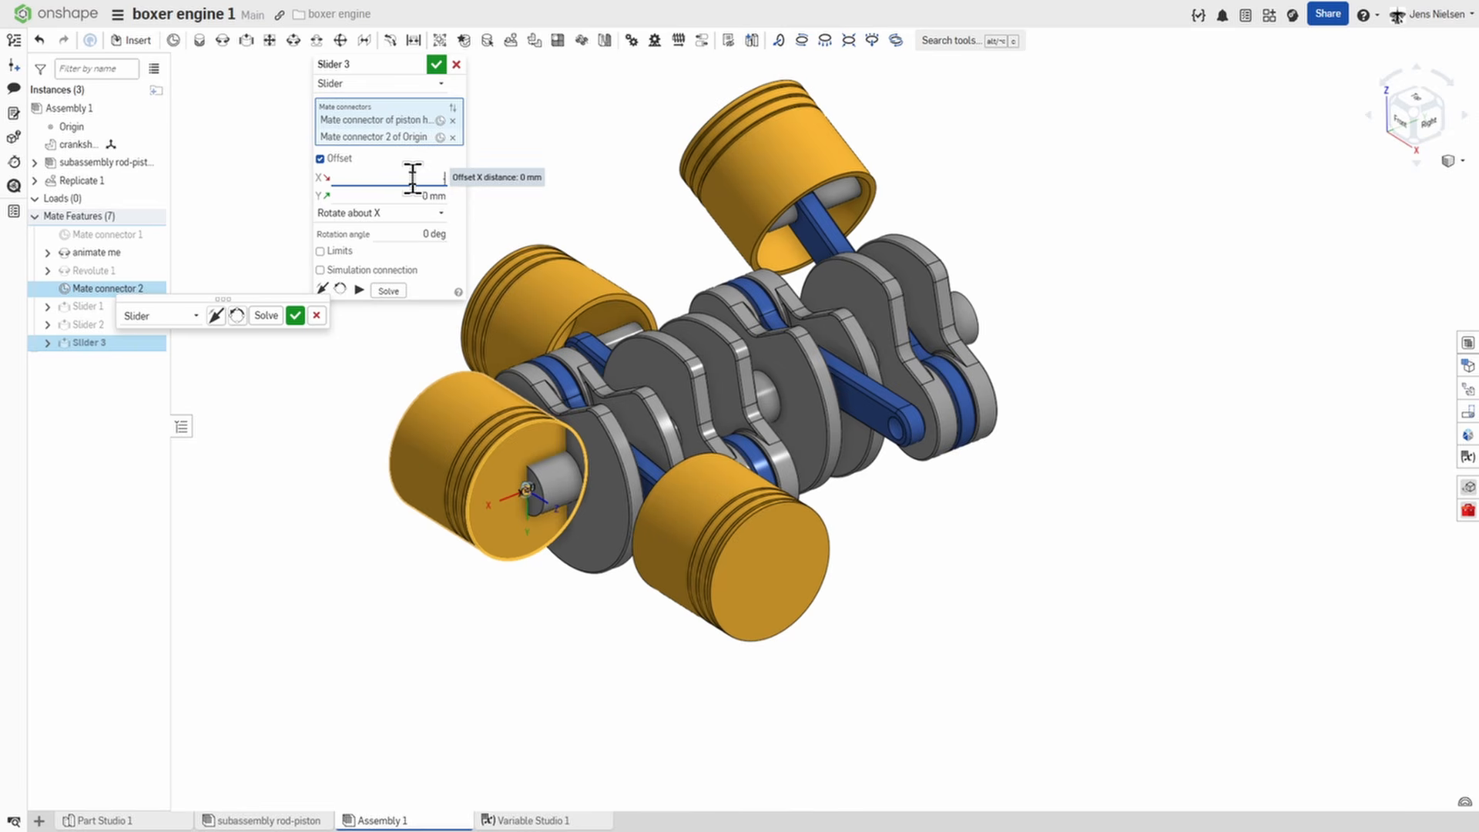
pyautogui.write('-1*')
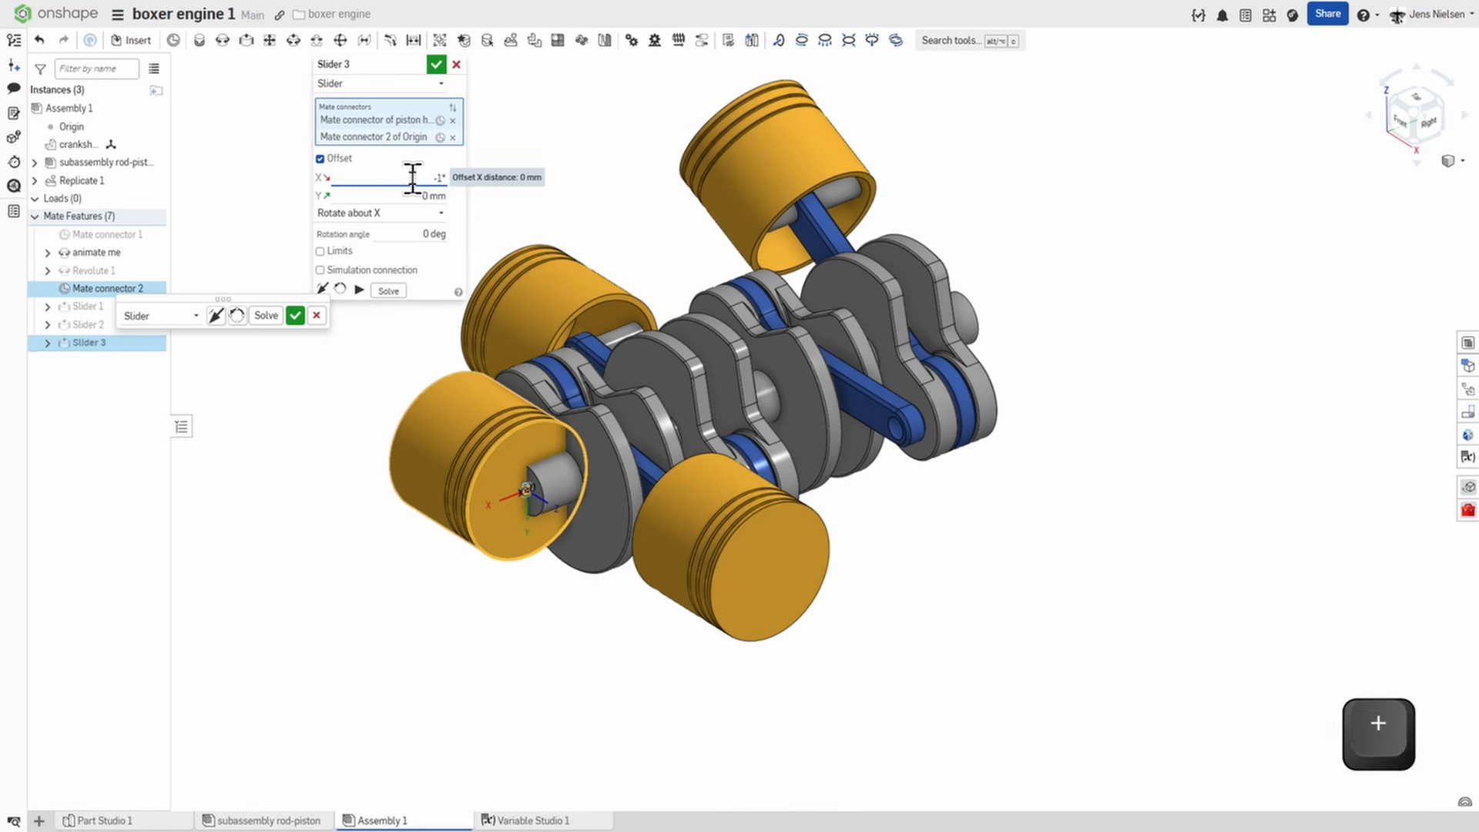
pyautogui.write('(')
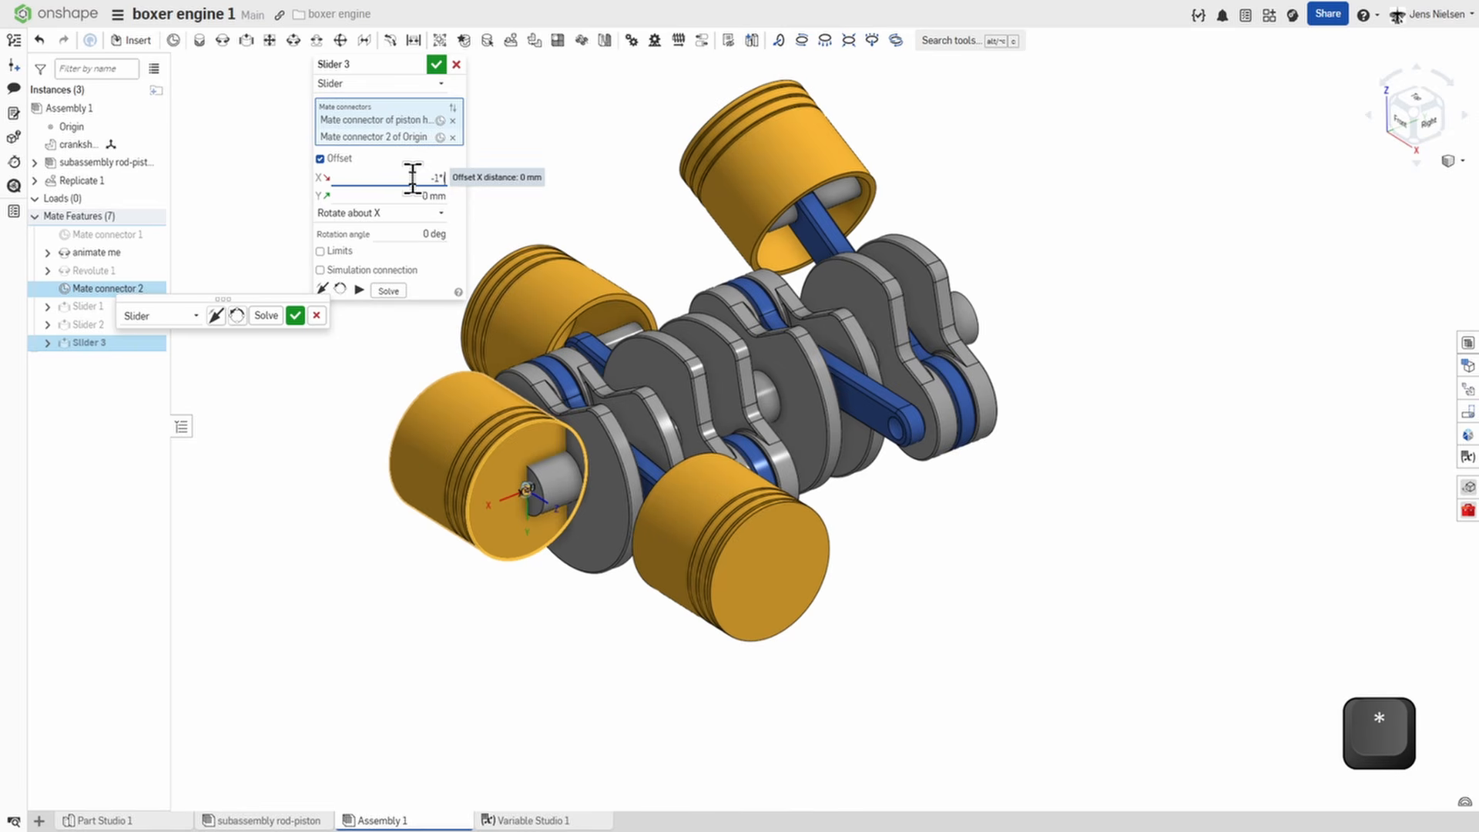
pyautogui.write('#offset')
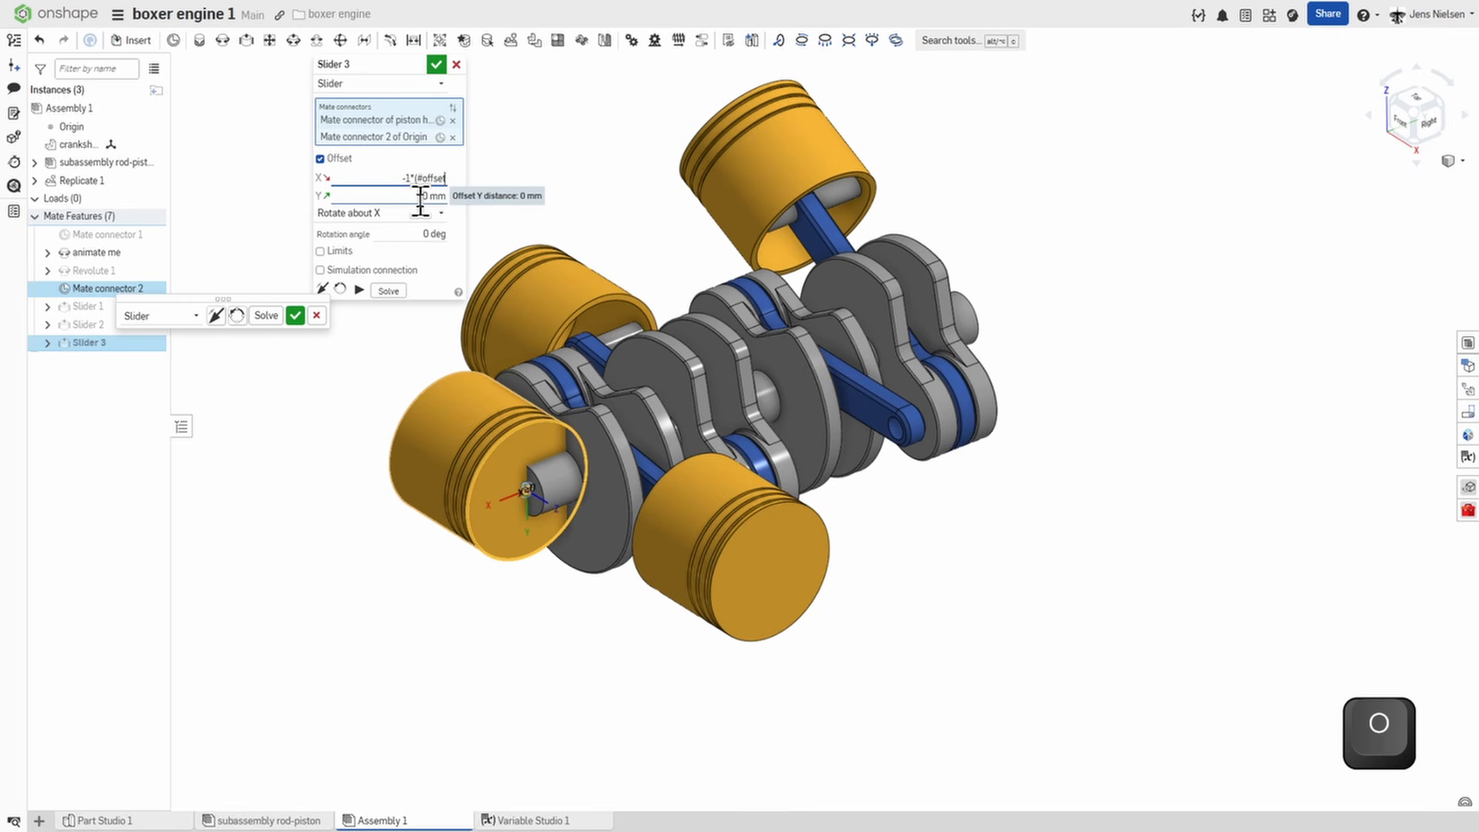
pyautogui.write('+2*#interval')
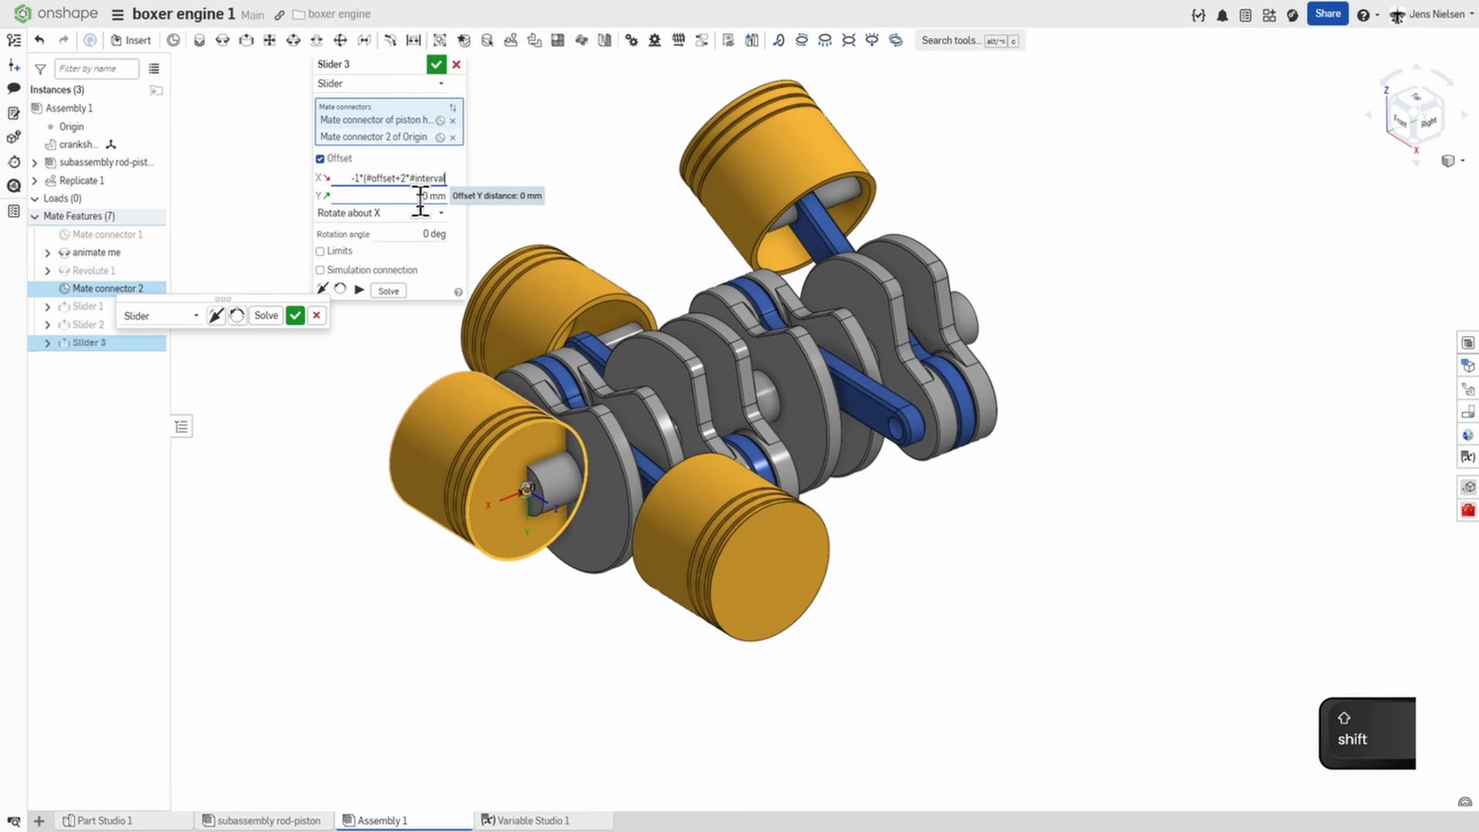
pyautogui.write(')')
pyautogui.click(436, 63)
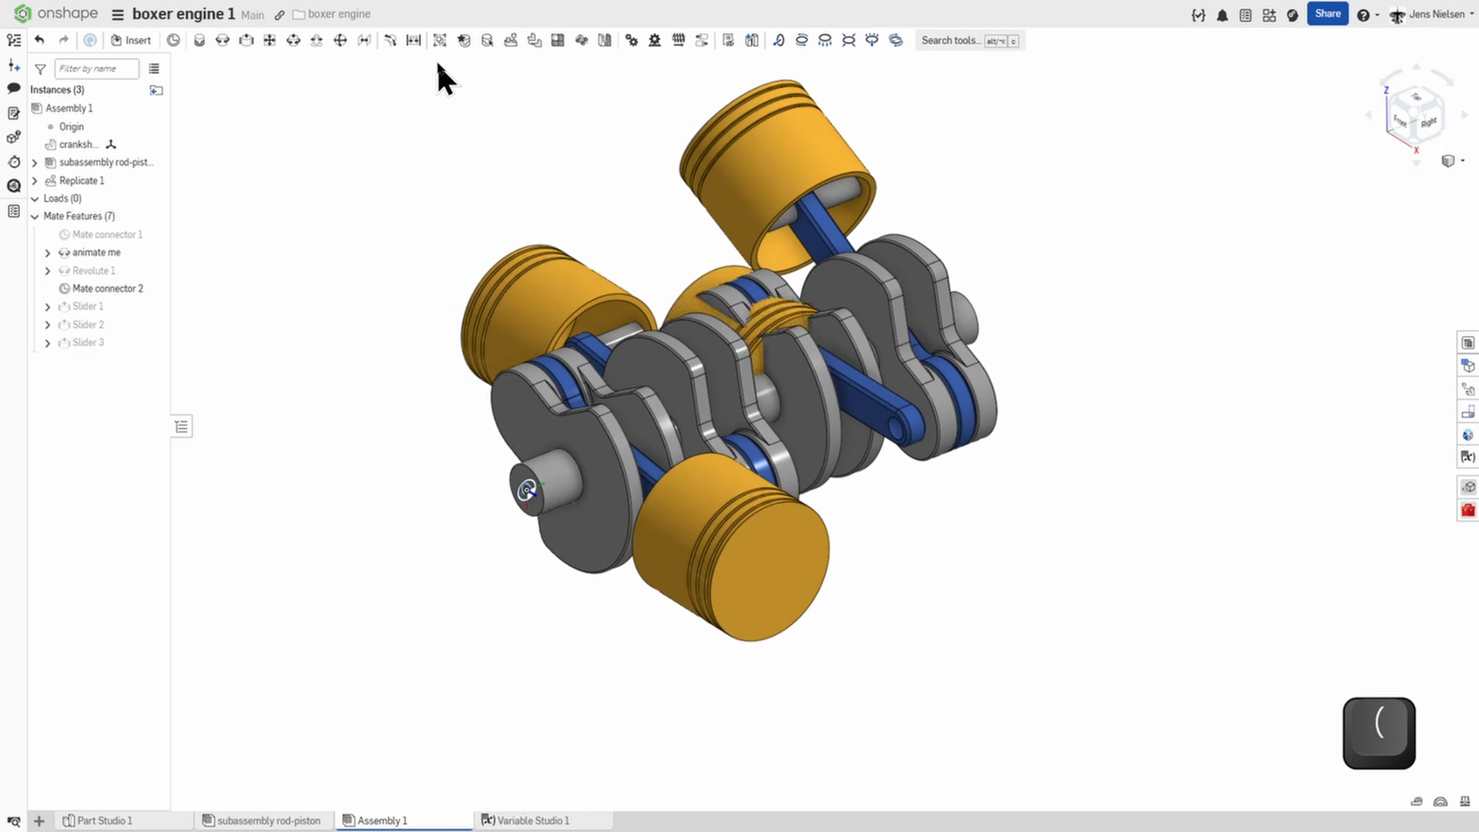
# Add a slider mate between the fourth piston's crown face and Mate connector 2 of the origin.
pyautogui.click(246, 41)
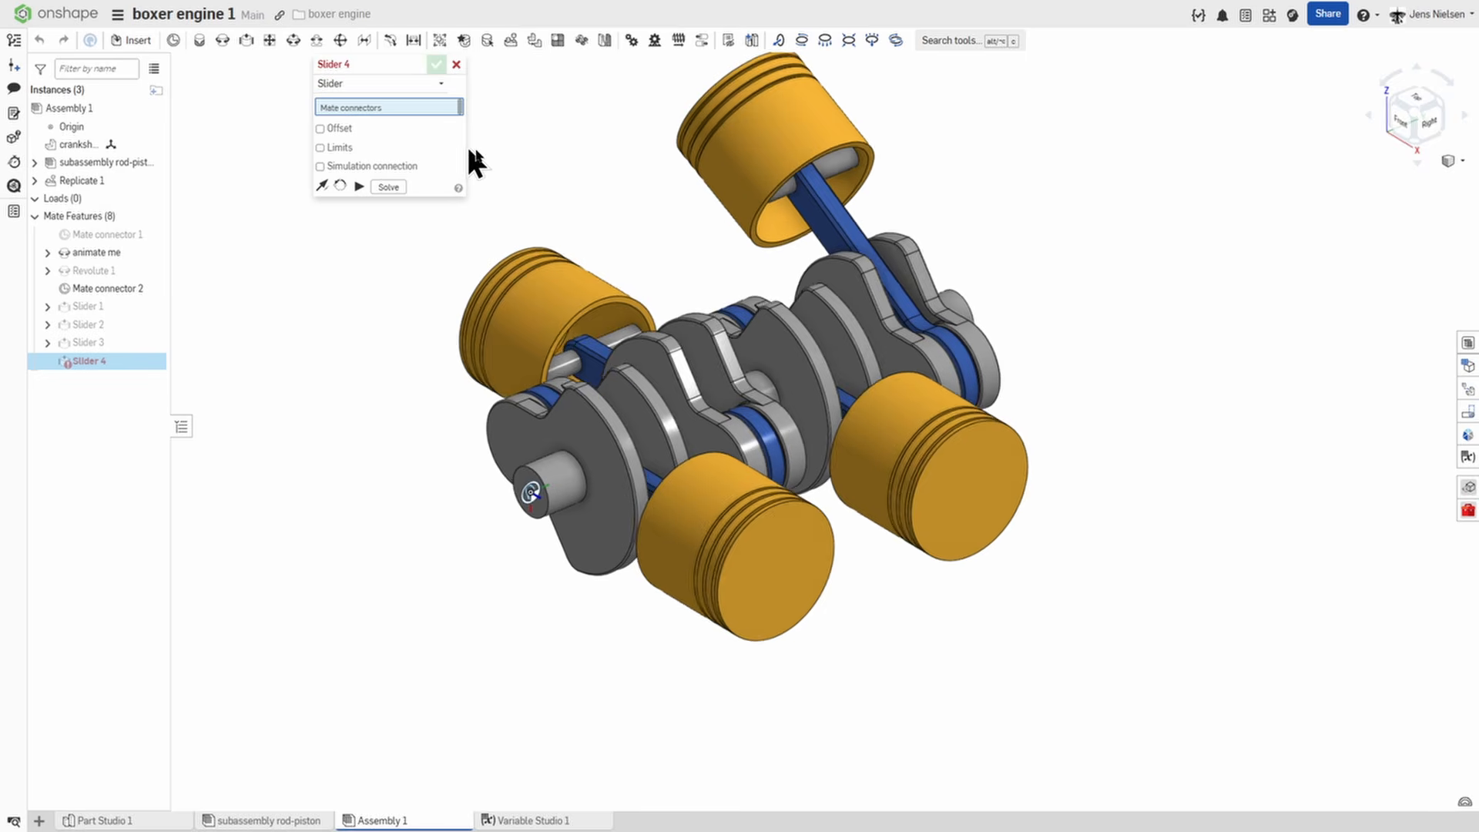
pyautogui.moveTo(466, 145); pyautogui.dragTo(633, 264, button='right')
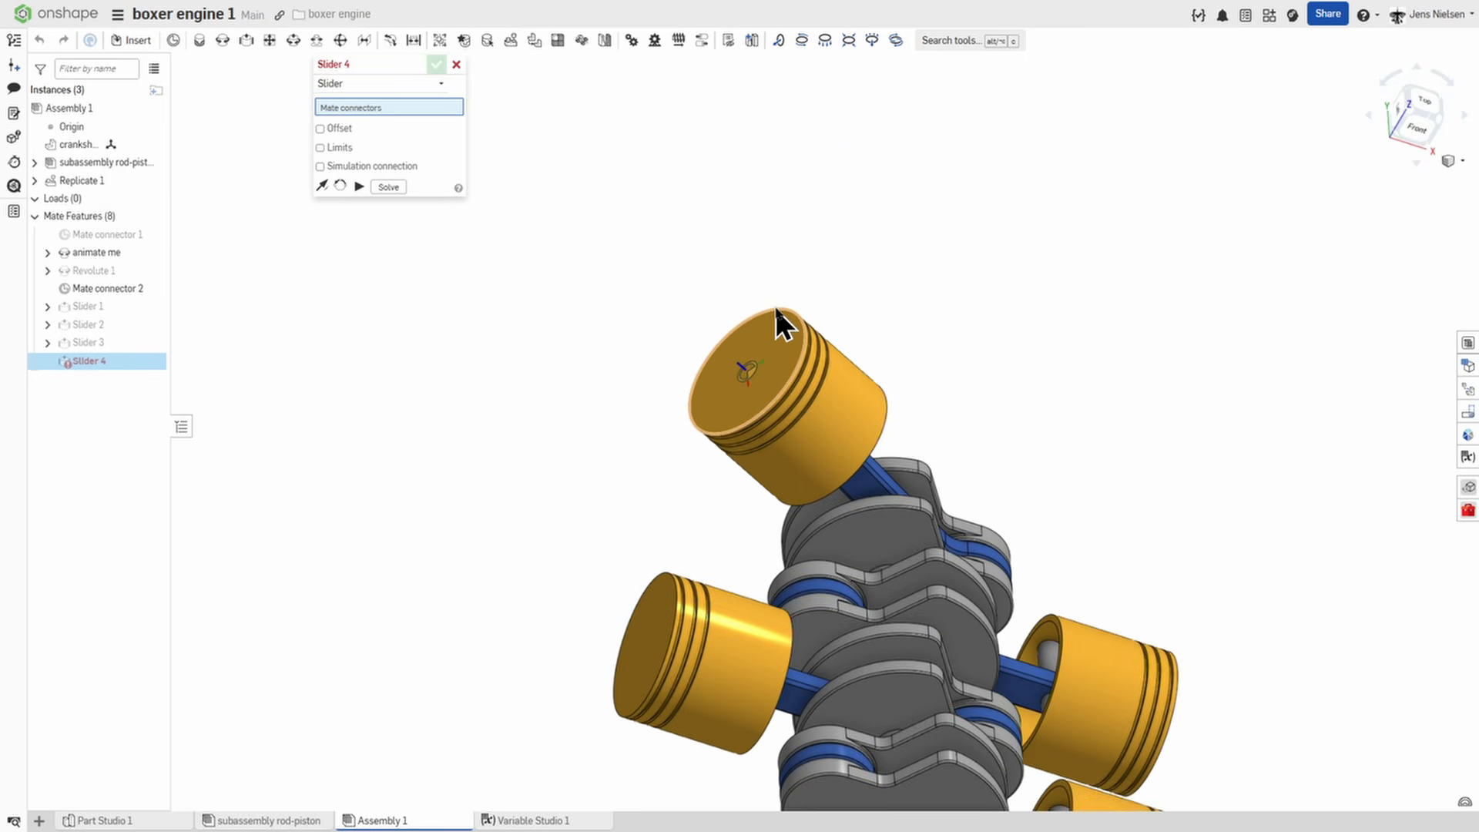
pyautogui.click(775, 309)
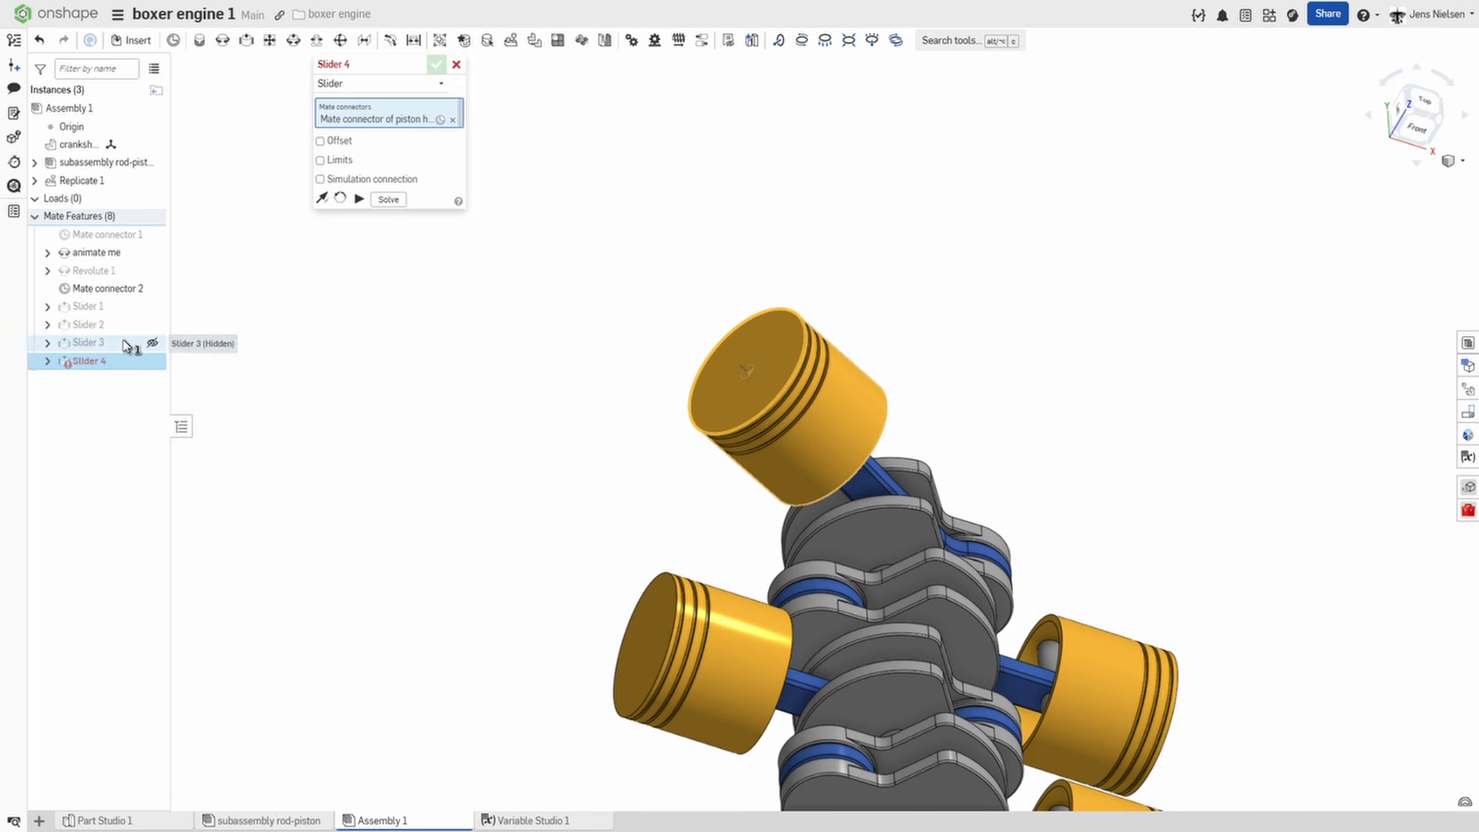
pyautogui.click(121, 291)
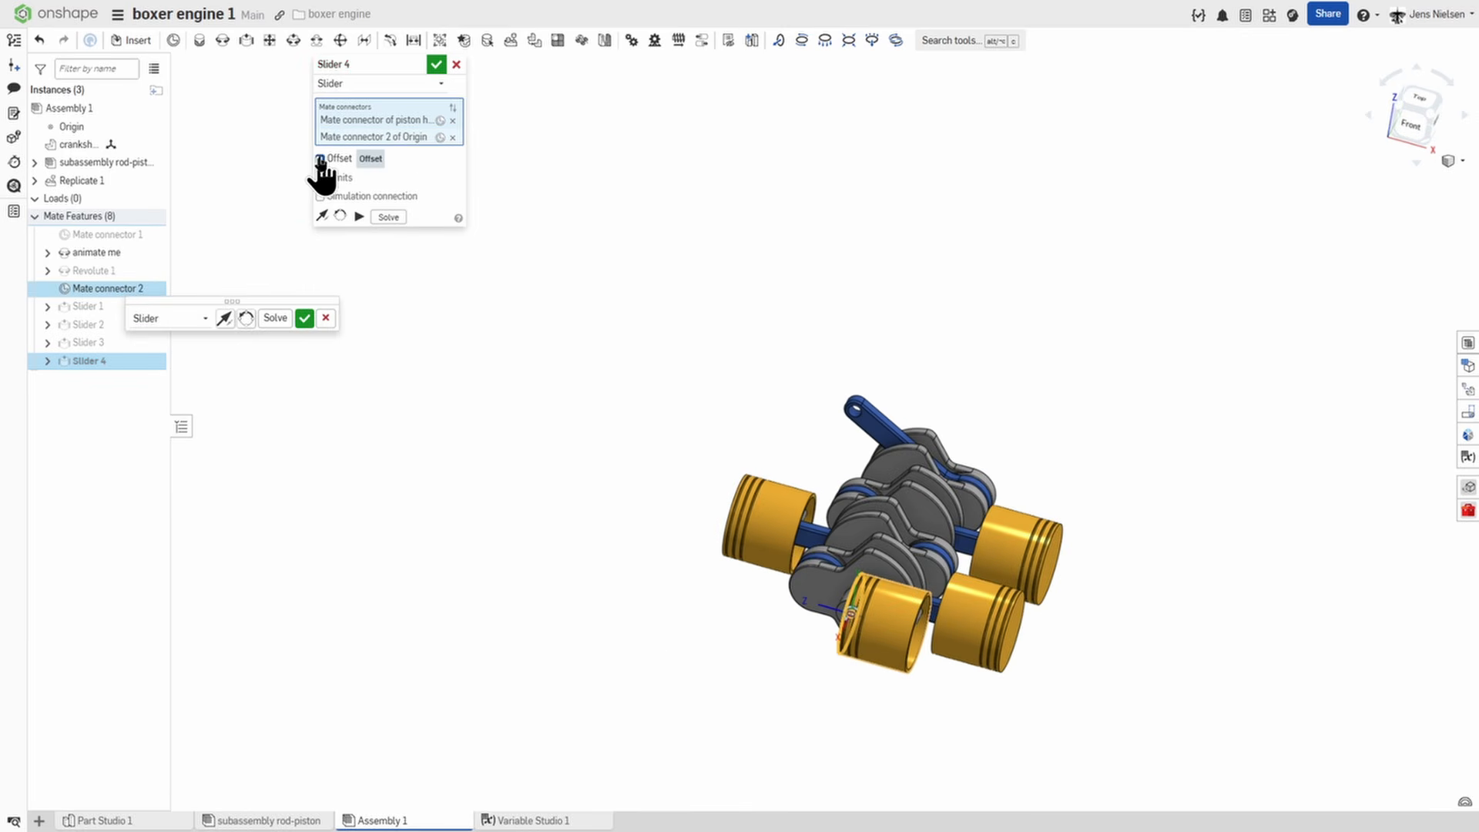
# Offset the fourth piston's slider mate in X by -1*(#offset+3*#interval).
pyautogui.click(321, 159)
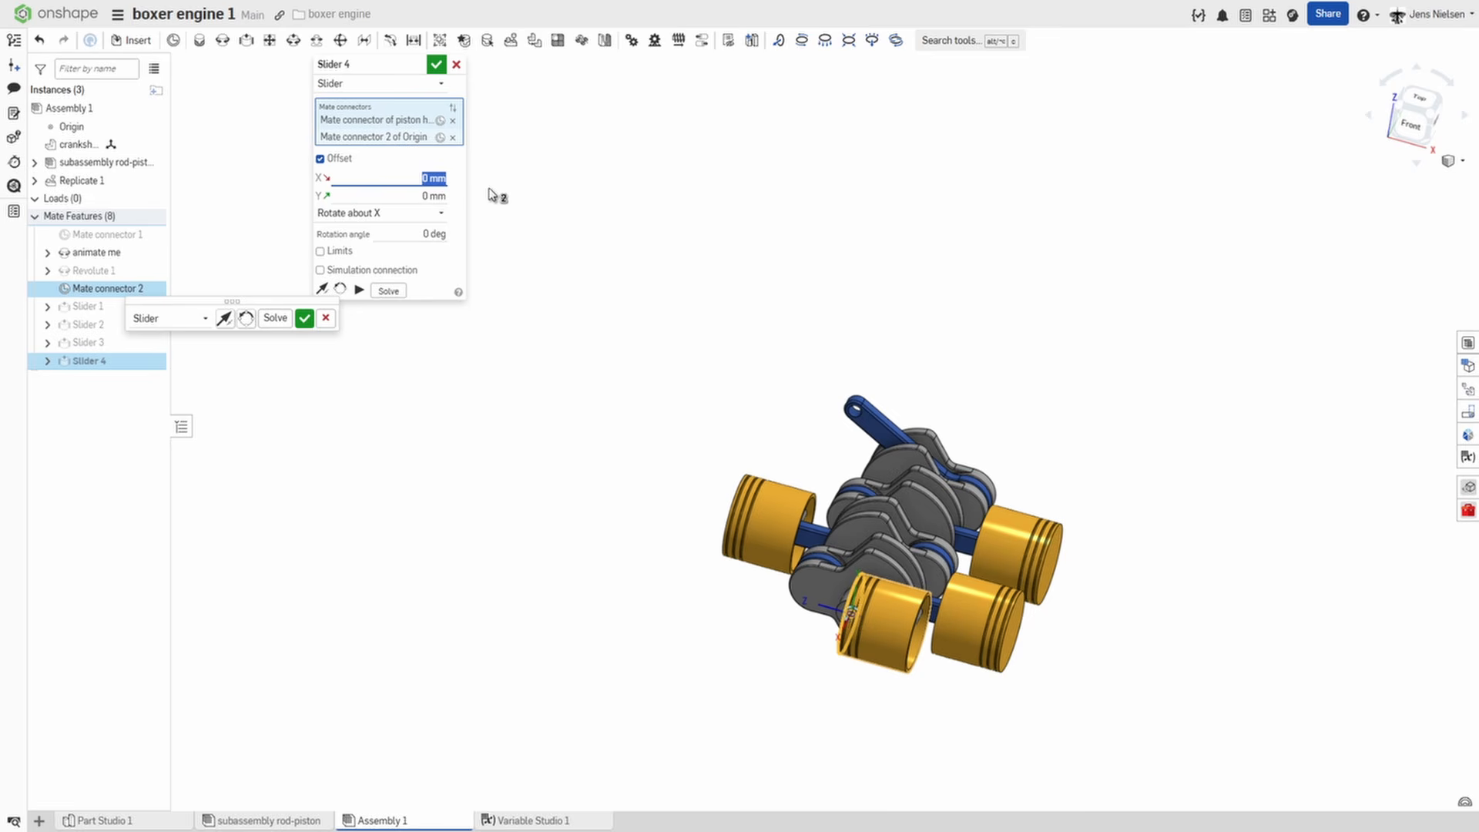
pyautogui.write('1*(')
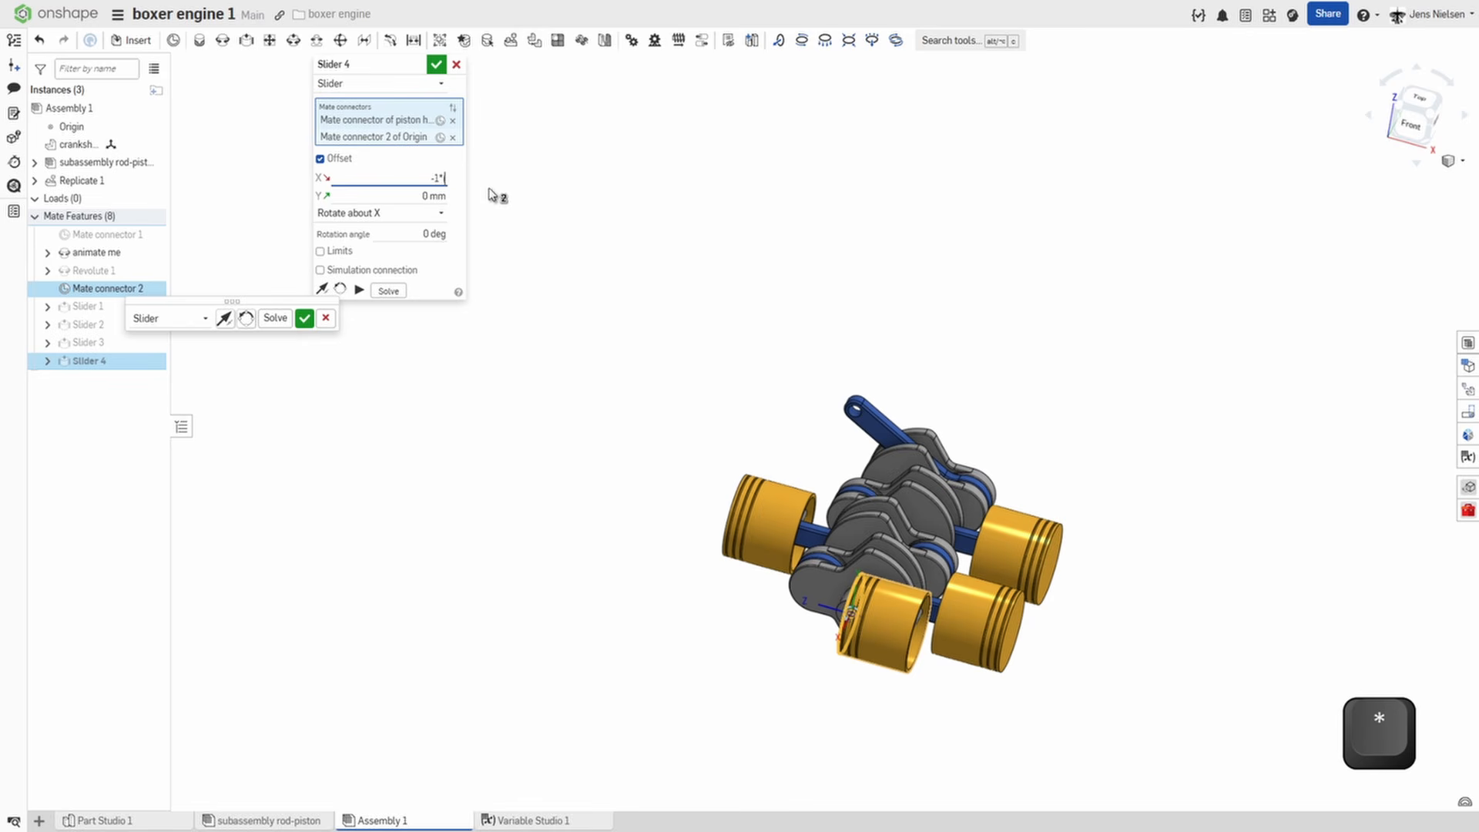
pyautogui.write('#o')
pyautogui.click(414, 198)
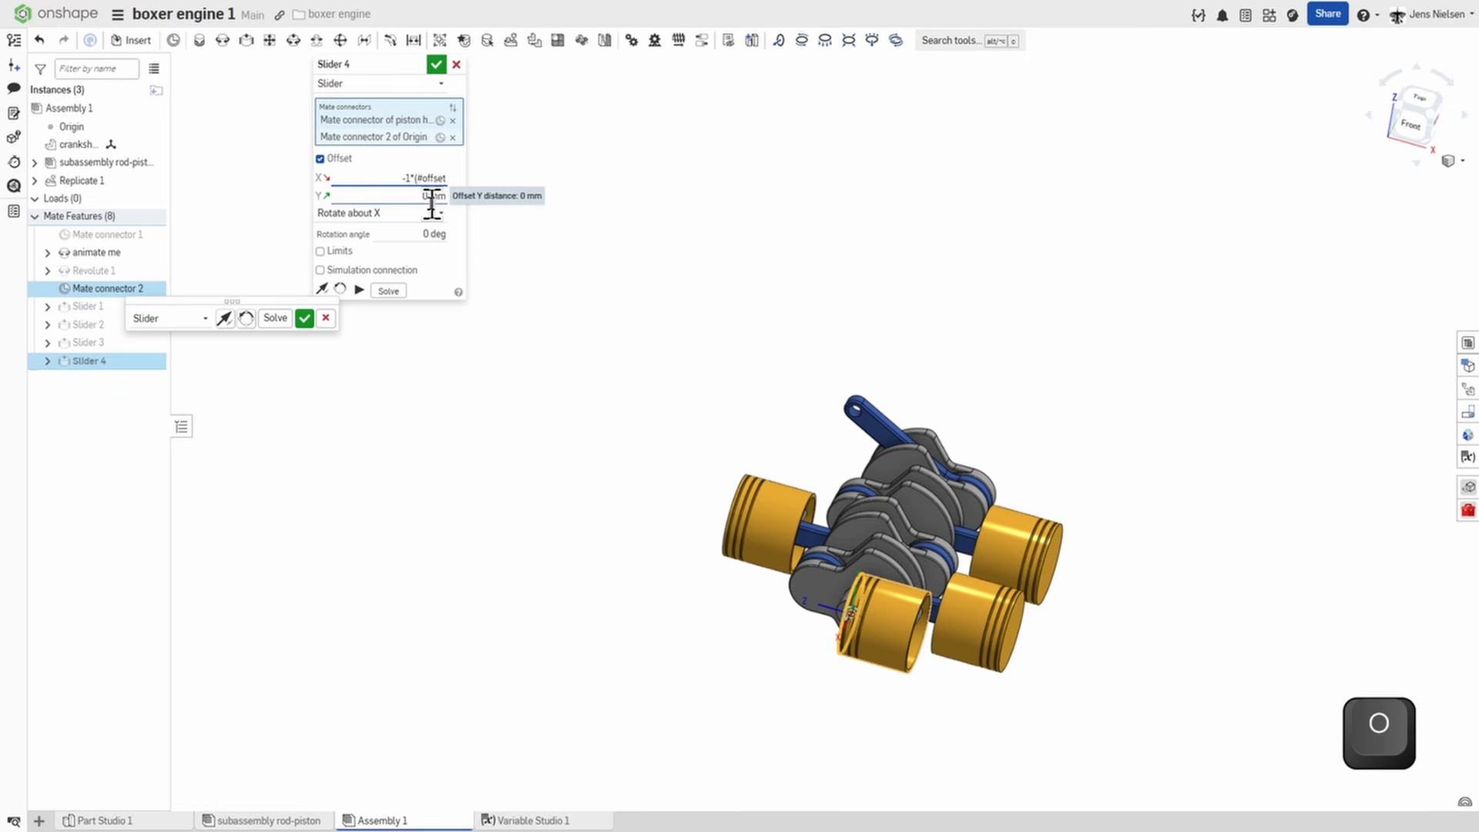
pyautogui.write('+')
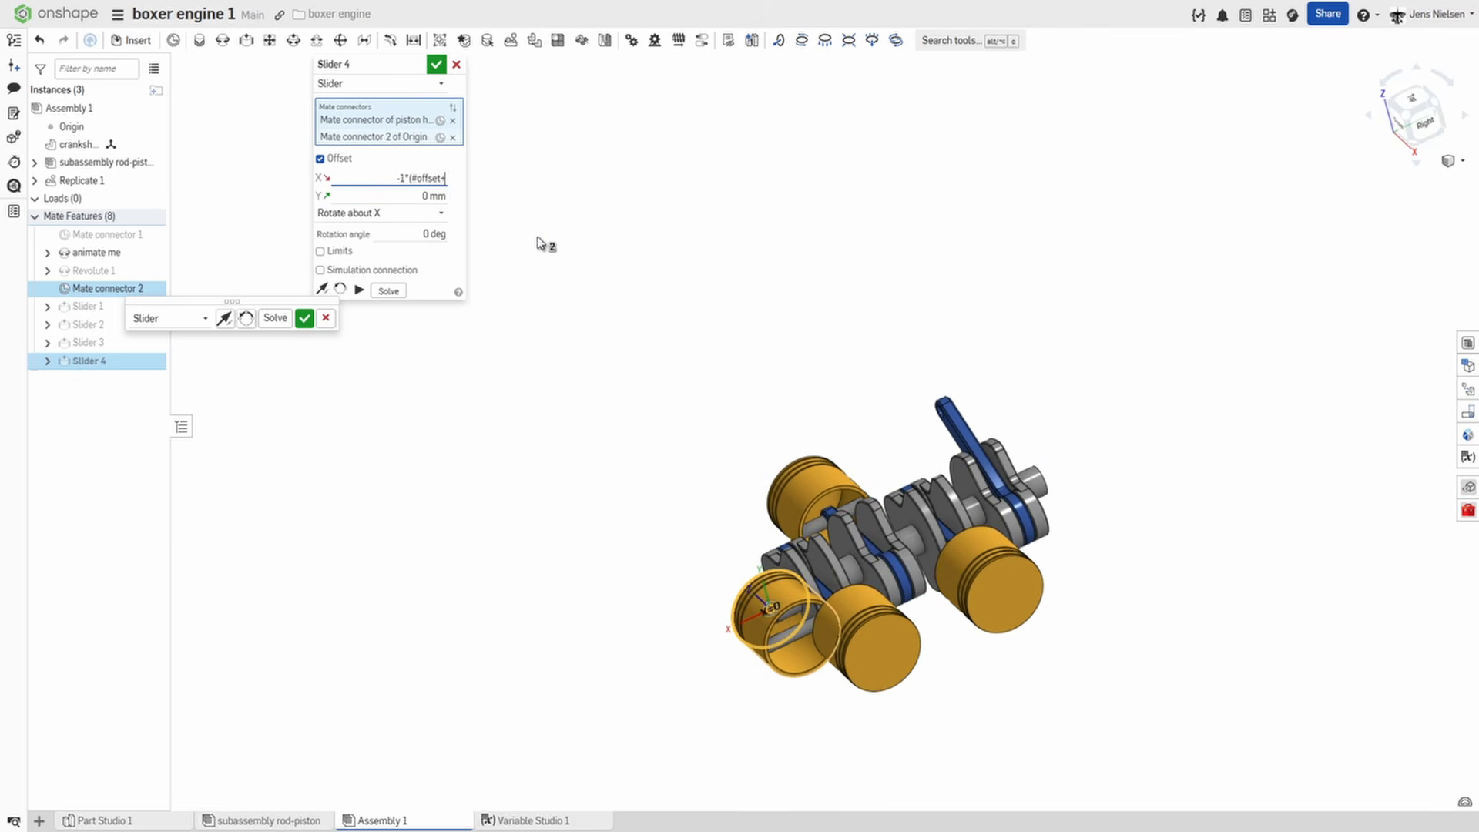
pyautogui.write('*i')
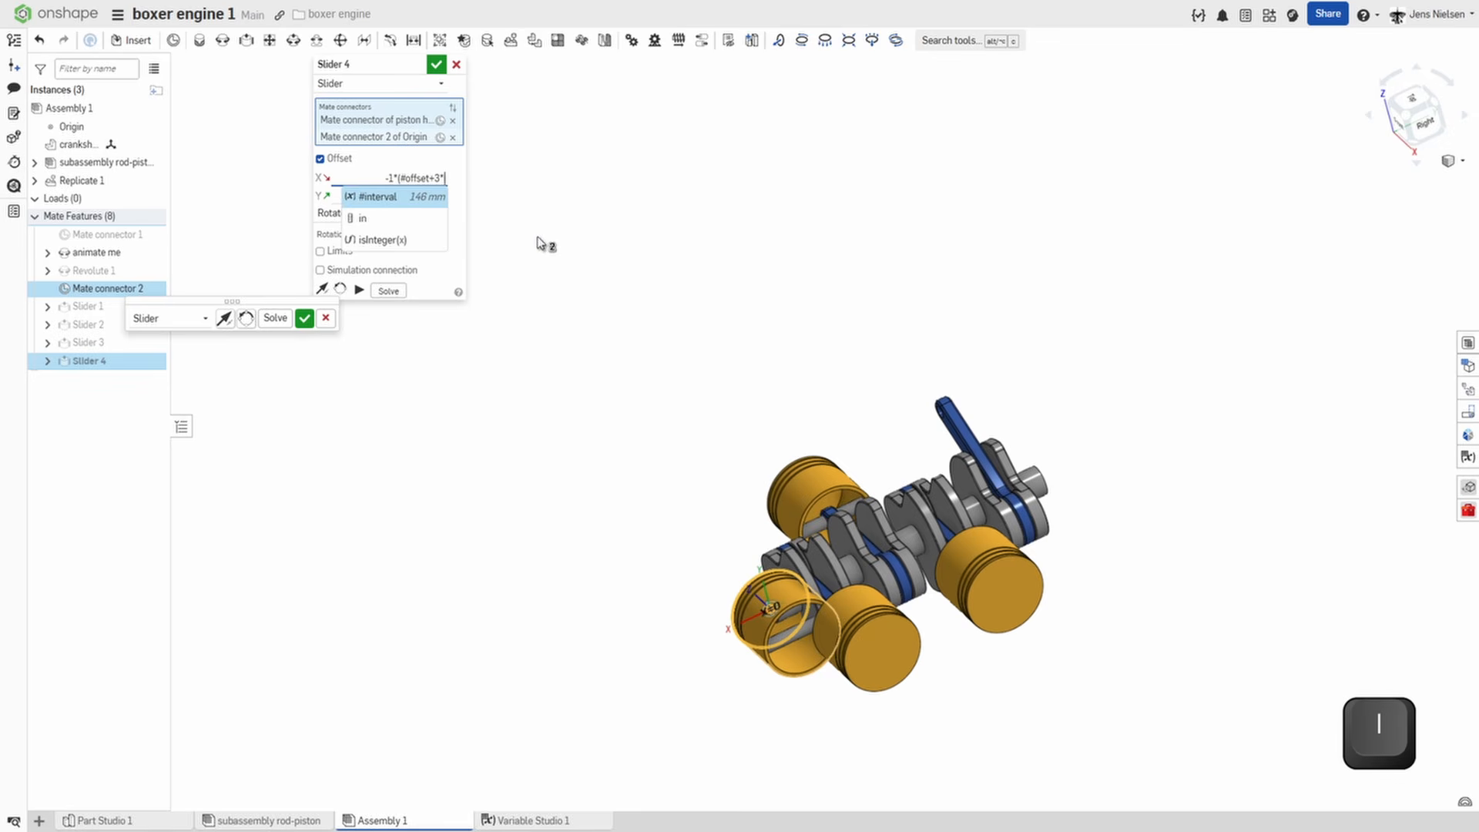
pyautogui.click(422, 197)
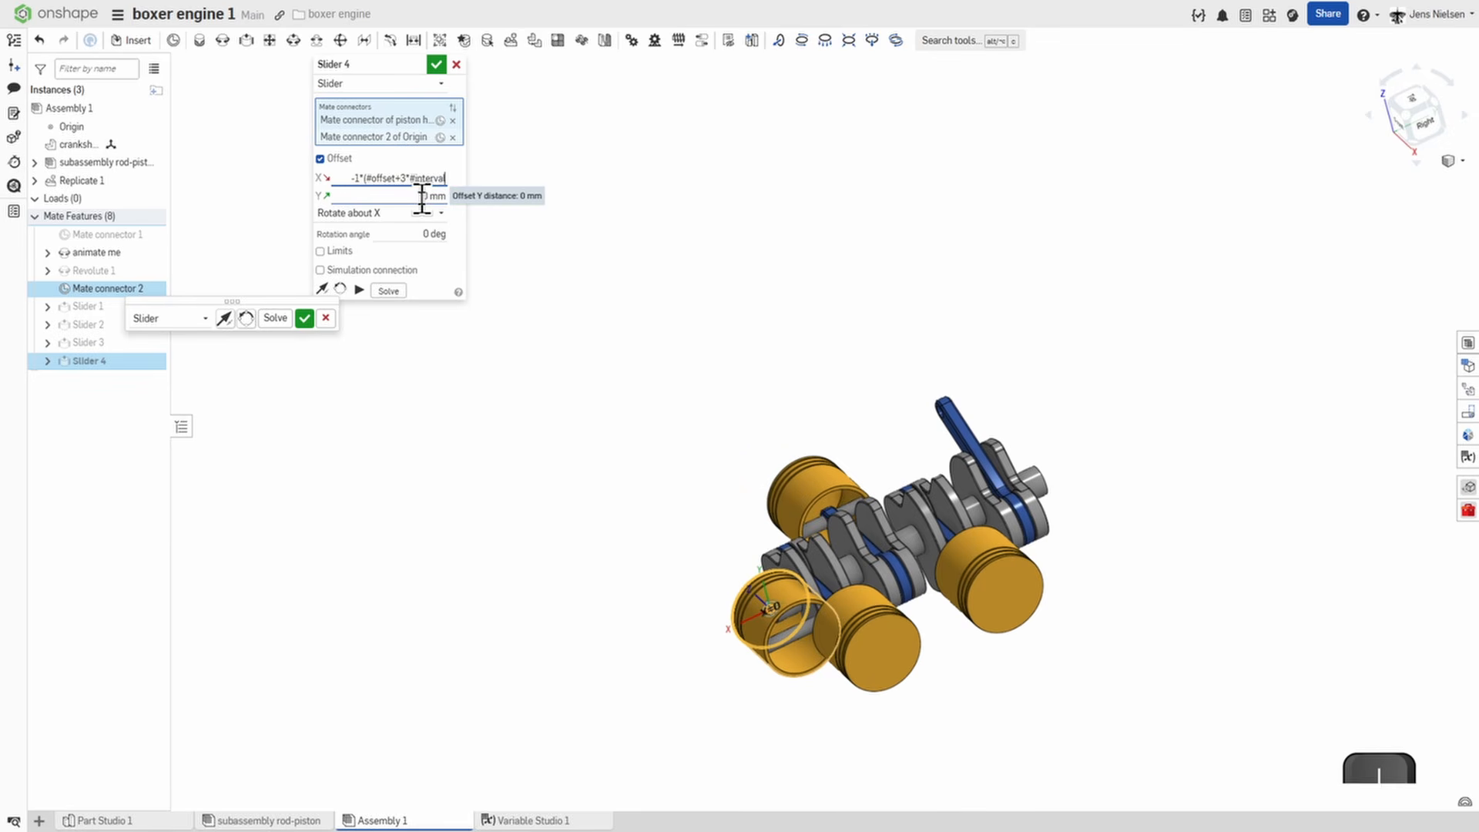
pyautogui.write(')')
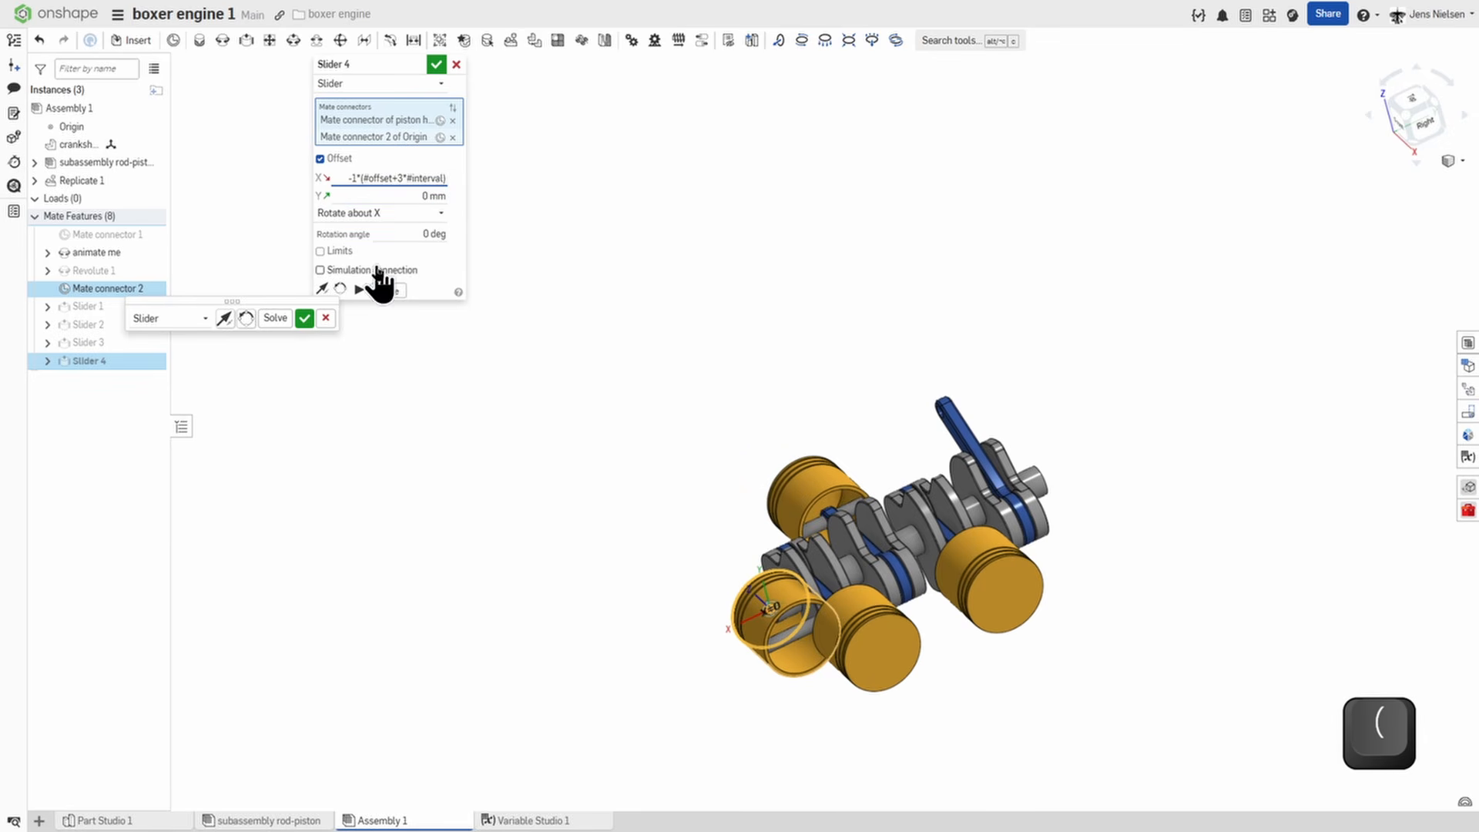
pyautogui.click(433, 65)
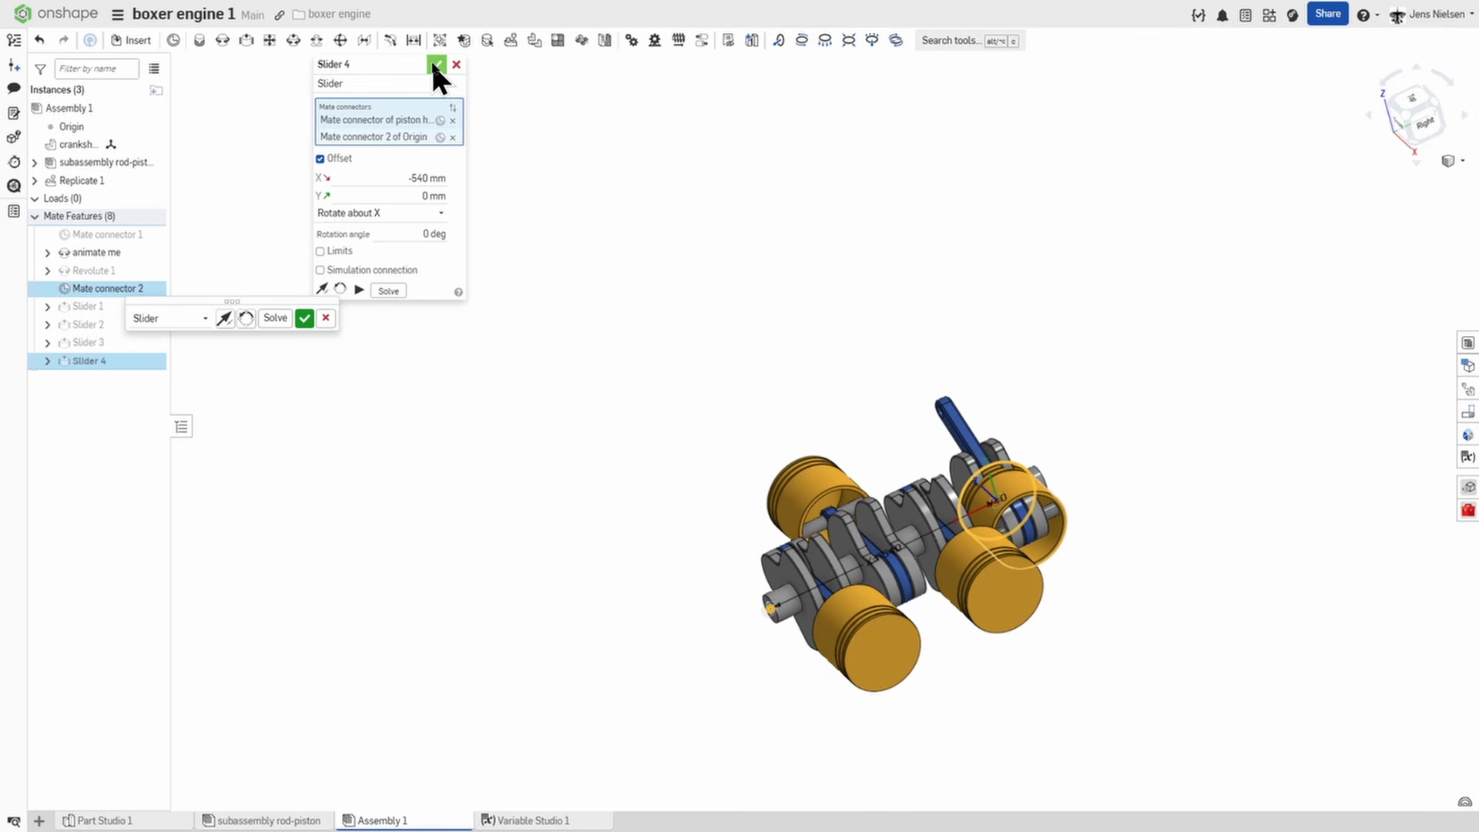
# Solve the full assembly with the fourth piston's slider mate and accept the mate.
pyautogui.click(396, 291)
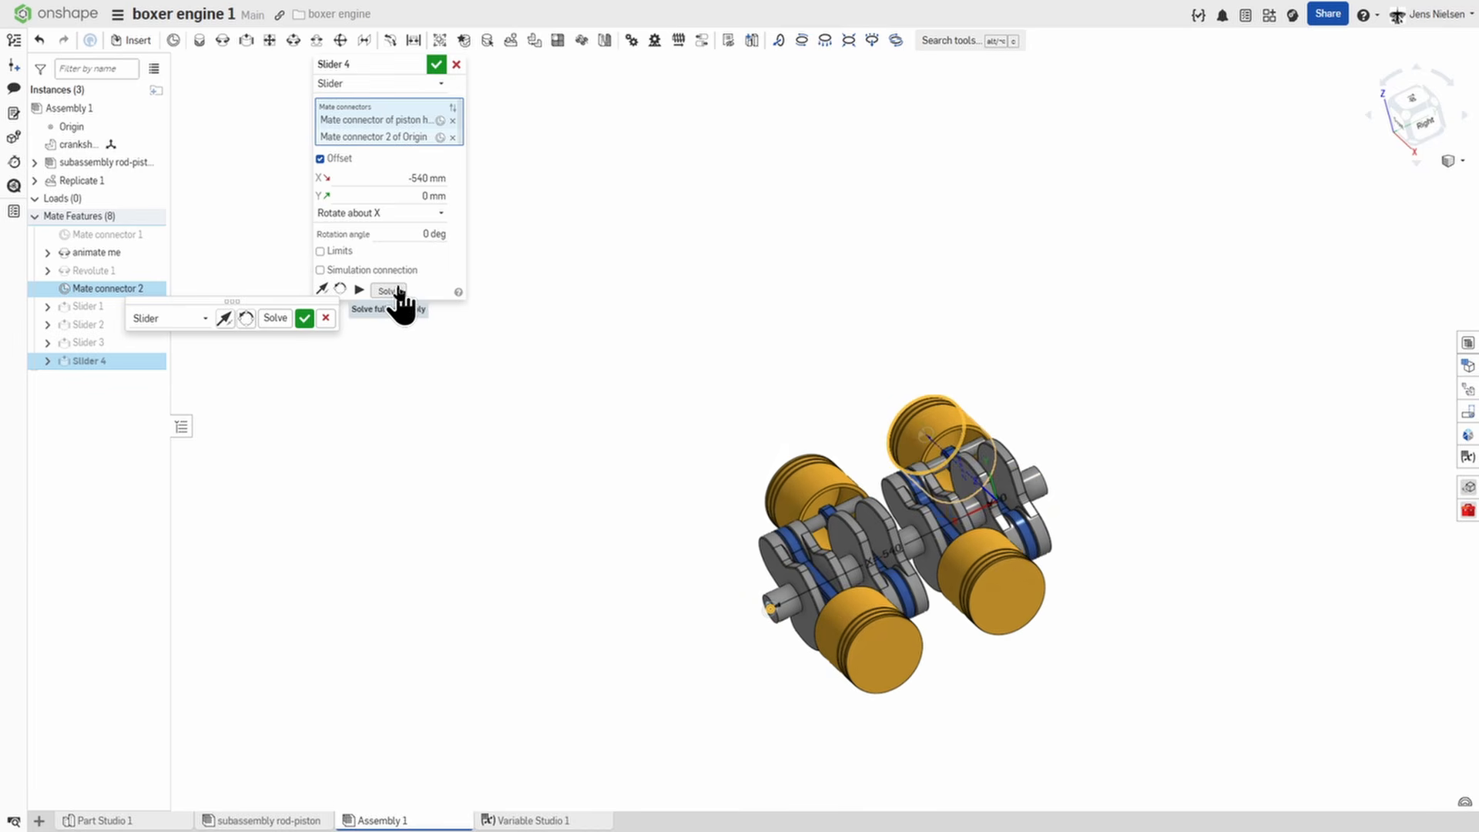
pyautogui.moveTo(804, 317); pyautogui.dragTo(963, 354, button='right')
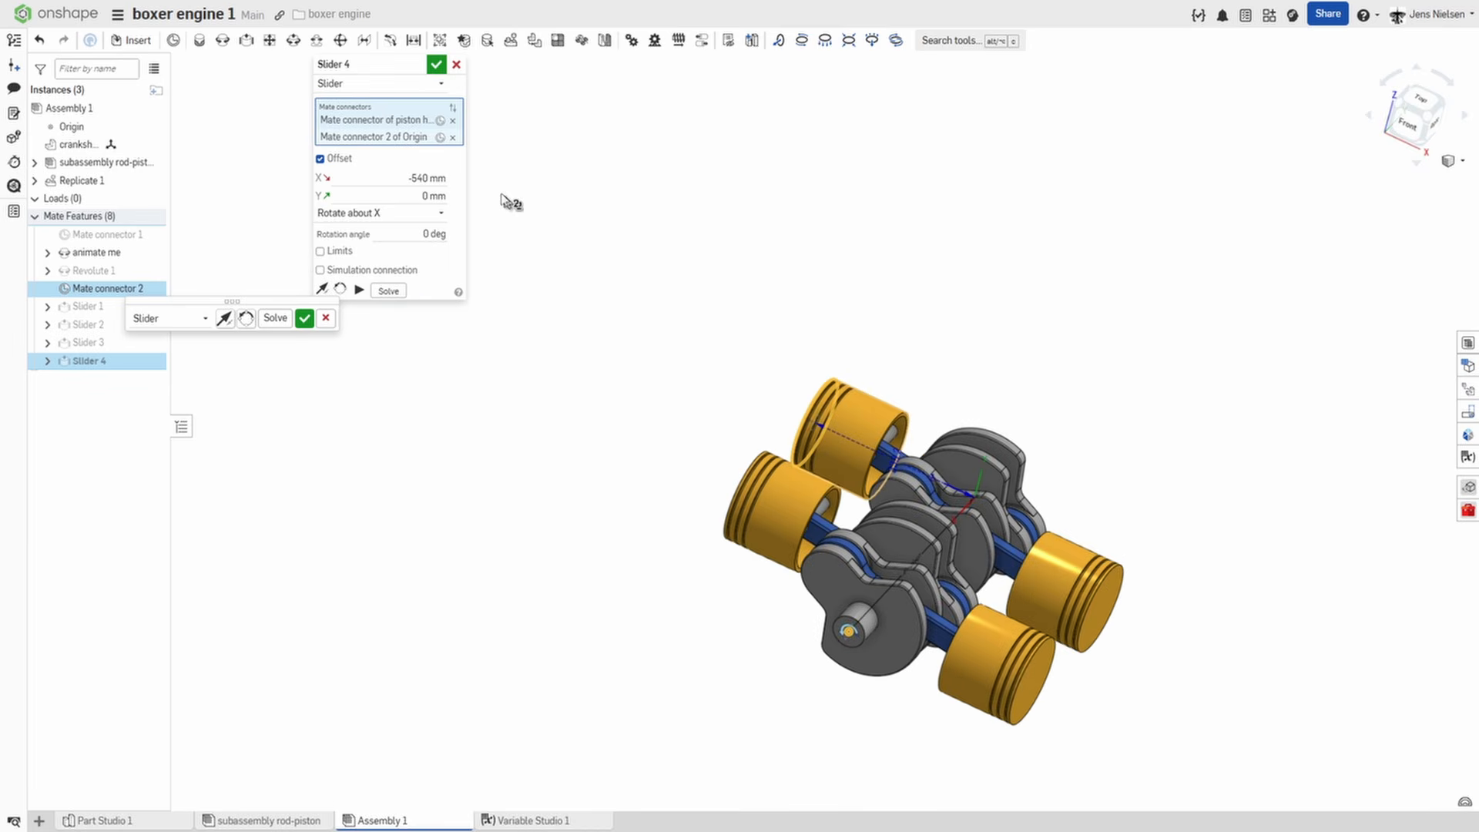
pyautogui.click(436, 65)
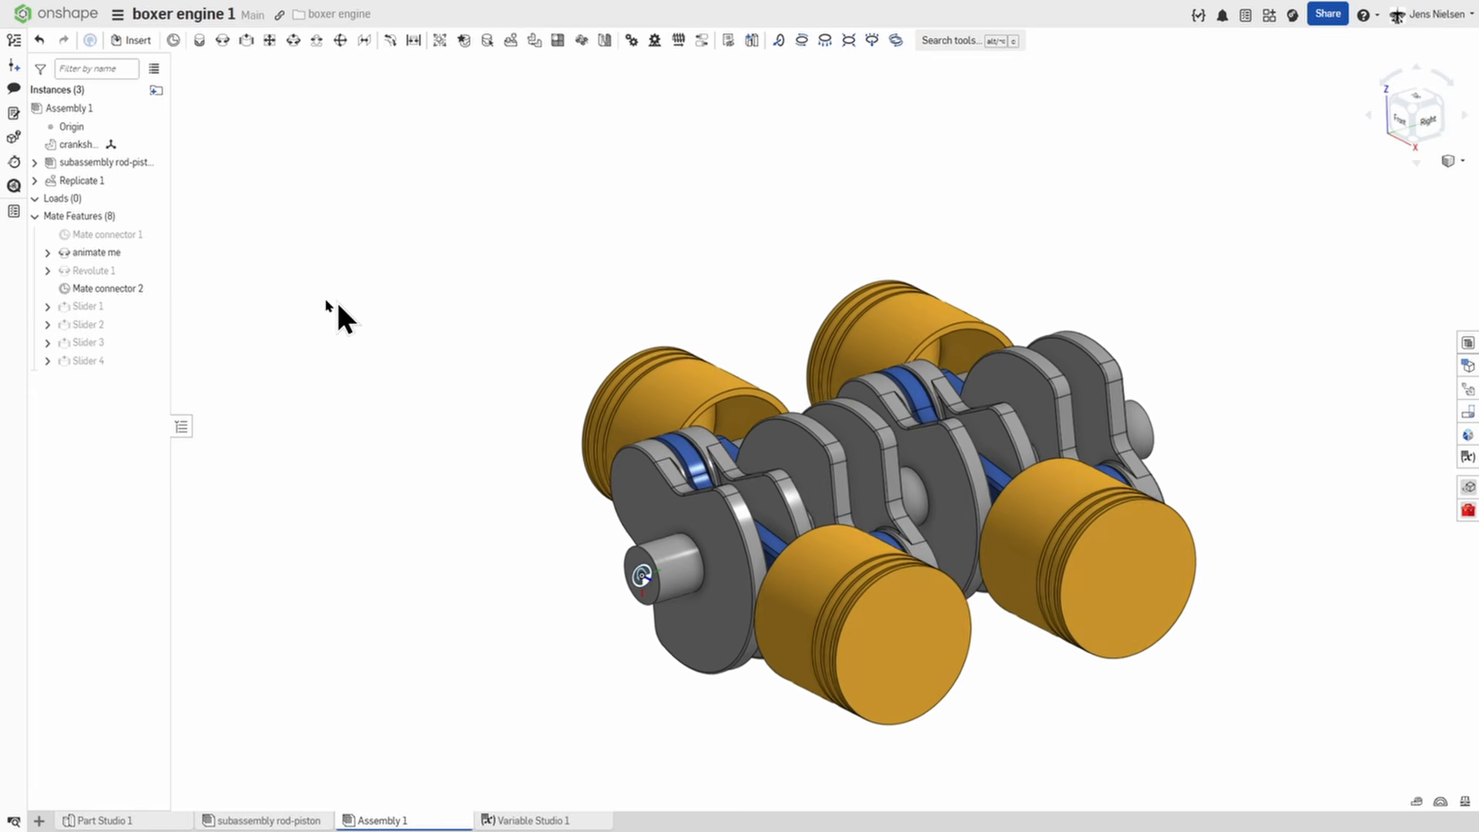
# Animate the animate me mate with Loop playback and 26 steps, and play the animation.
pyautogui.rightClick(110, 259)
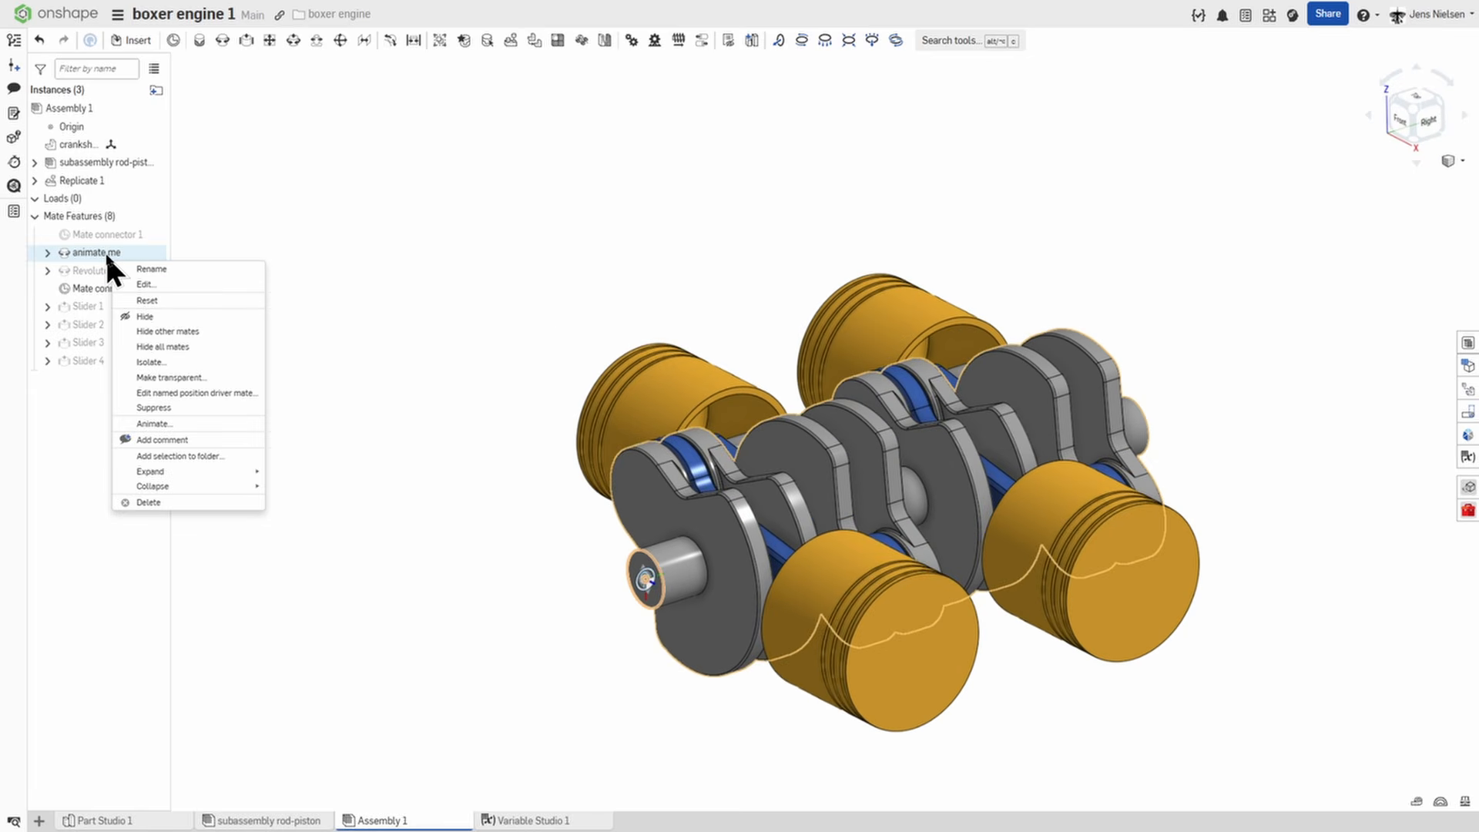
pyautogui.click(174, 424)
pyautogui.moveTo(108, 649); pyautogui.dragTo(353, 255)
pyautogui.click(400, 367)
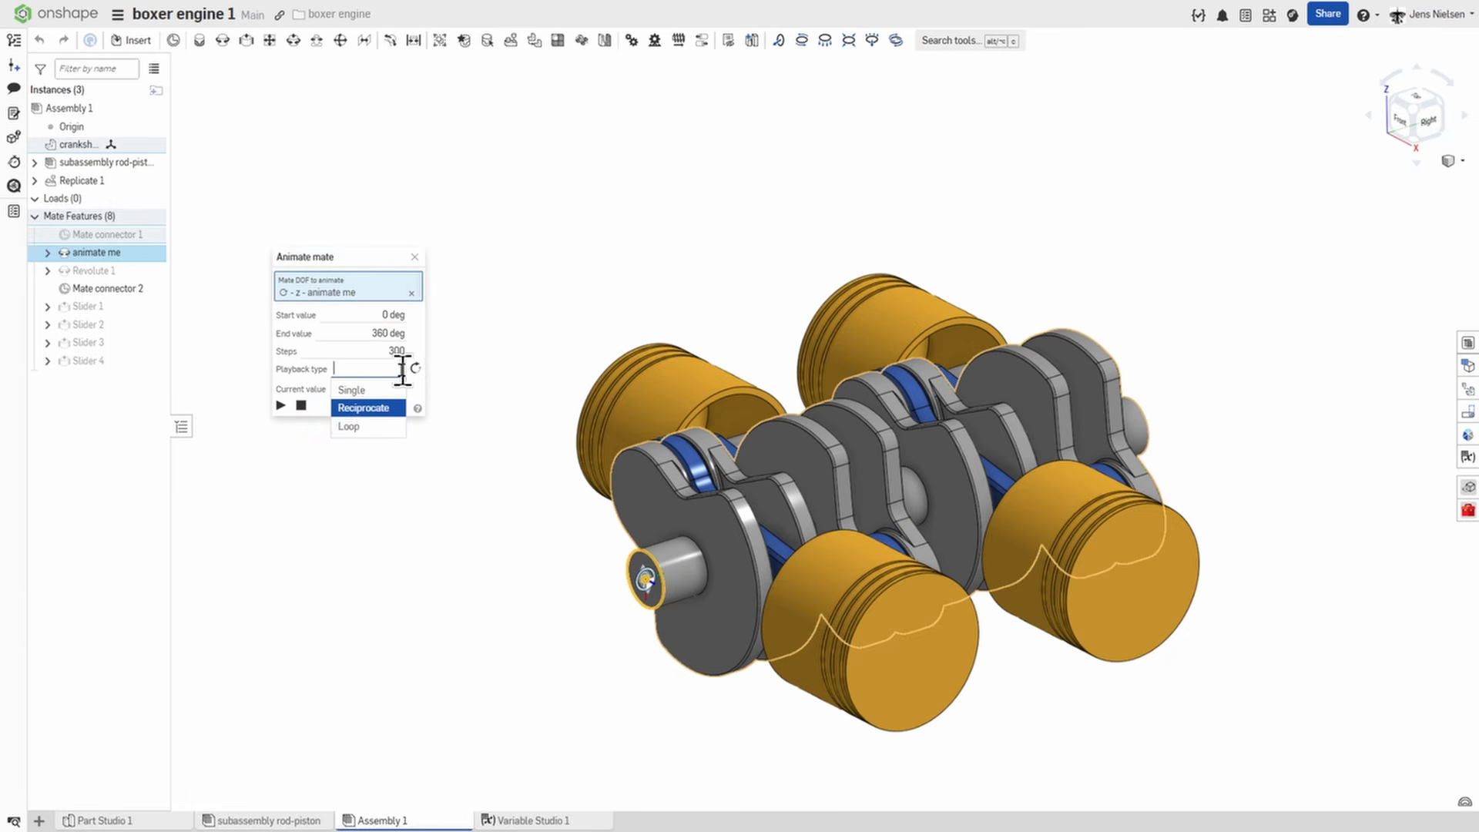
pyautogui.click(358, 426)
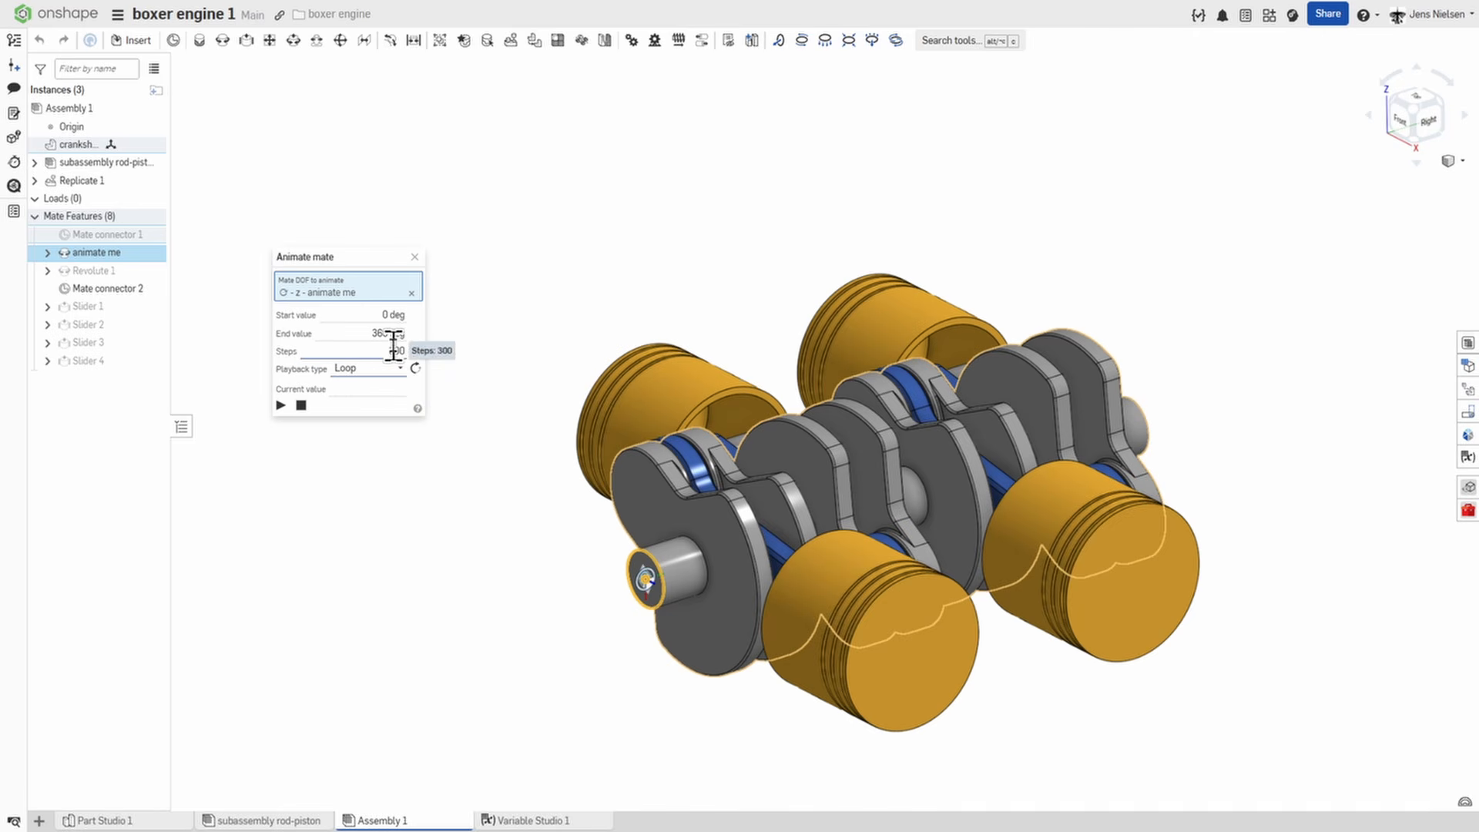
pyautogui.click(393, 351)
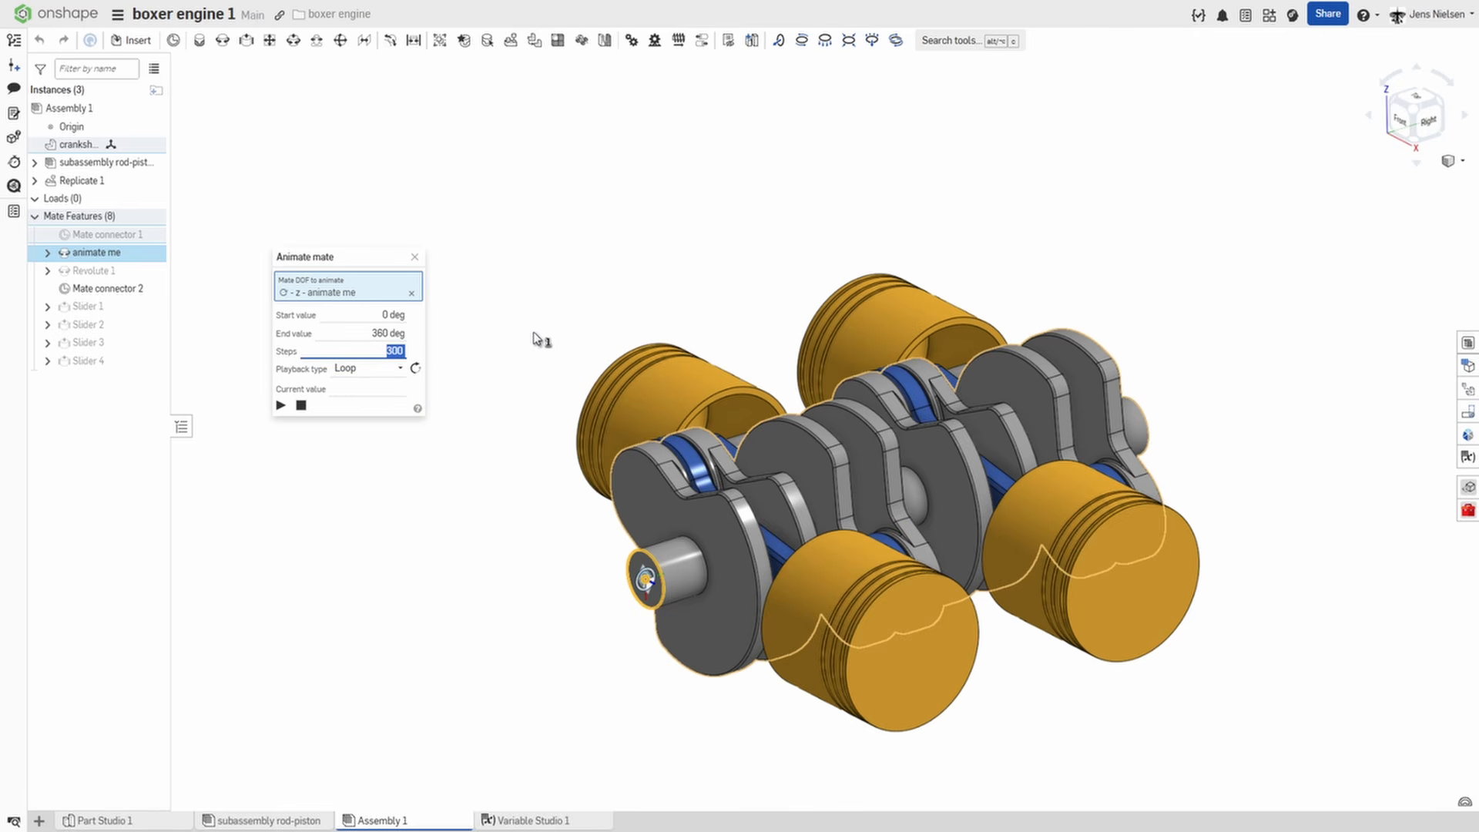
pyautogui.write('26')
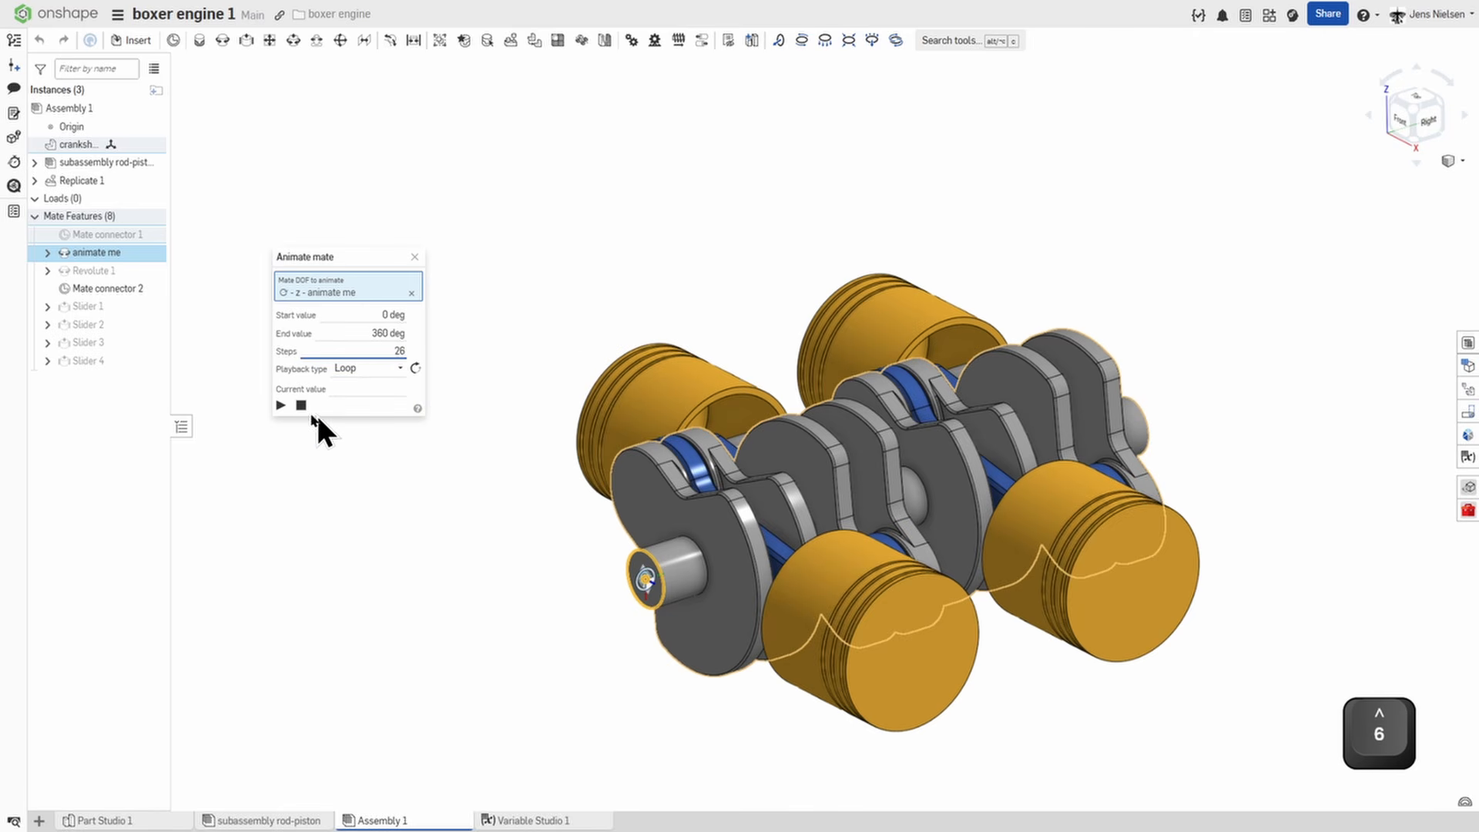
pyautogui.click(281, 405)
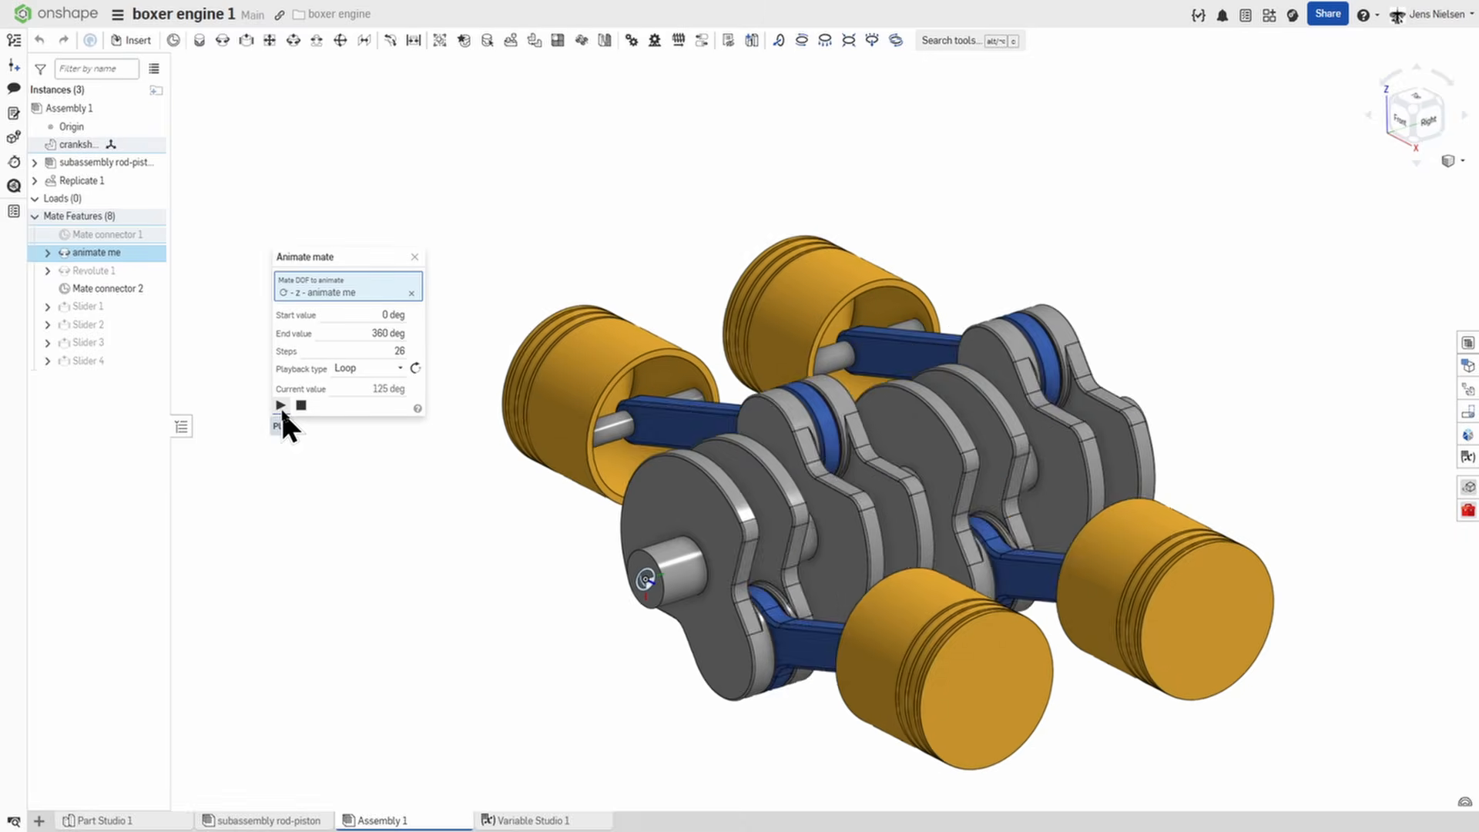